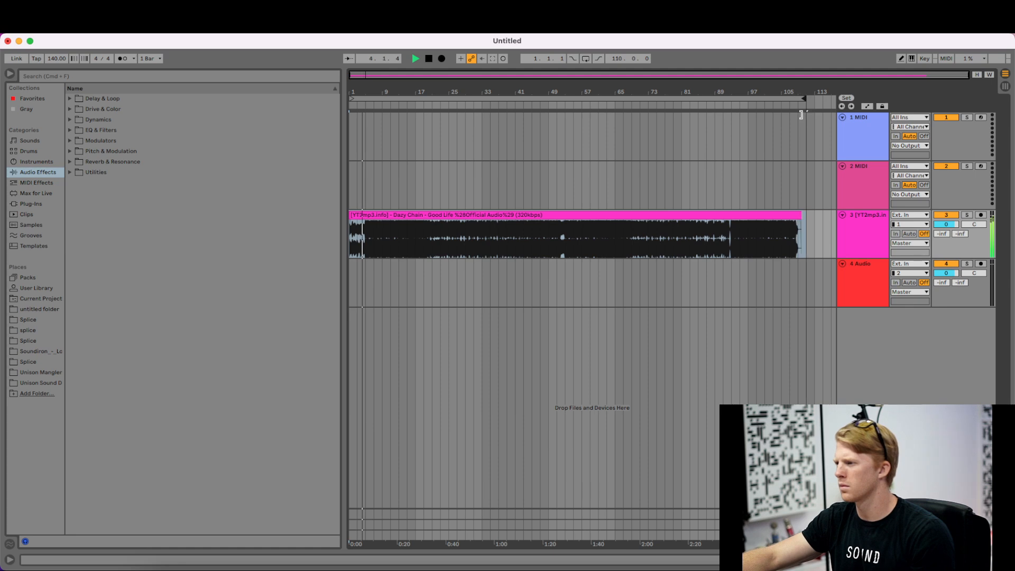
- Stop playback of the reference song and change the 4 Audio track's color to white
click(765, 99)
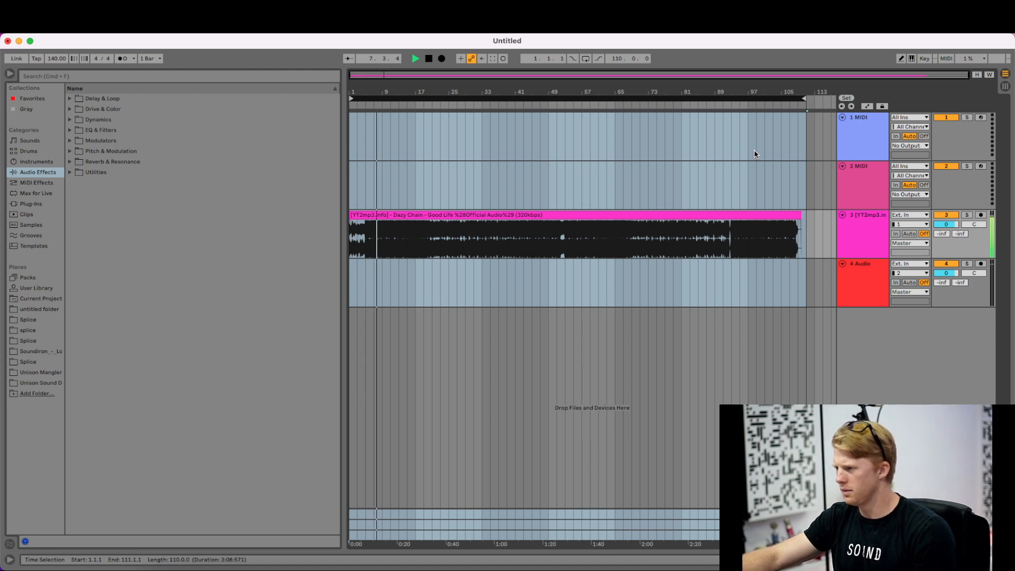
key(space)
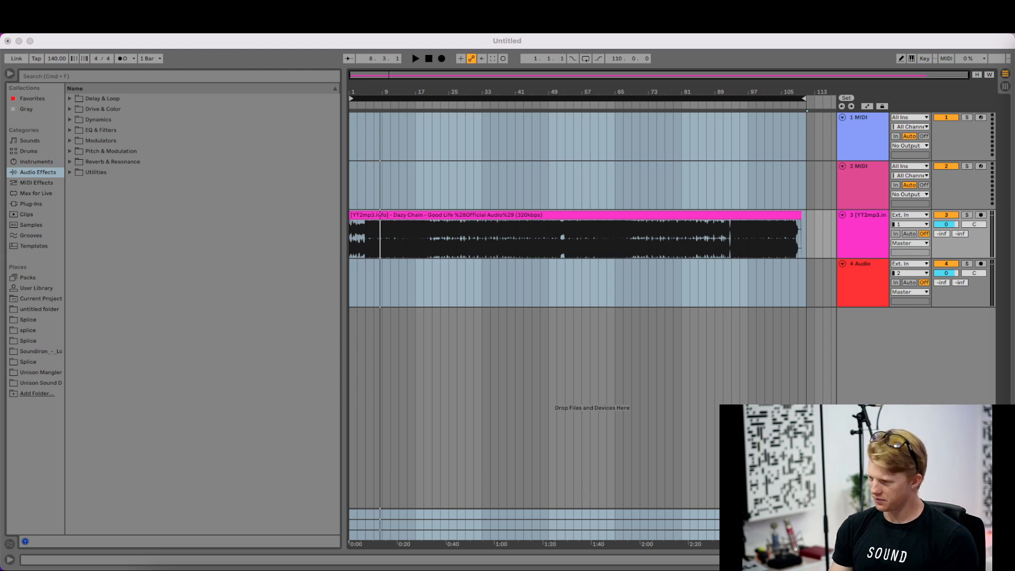
click(888, 348)
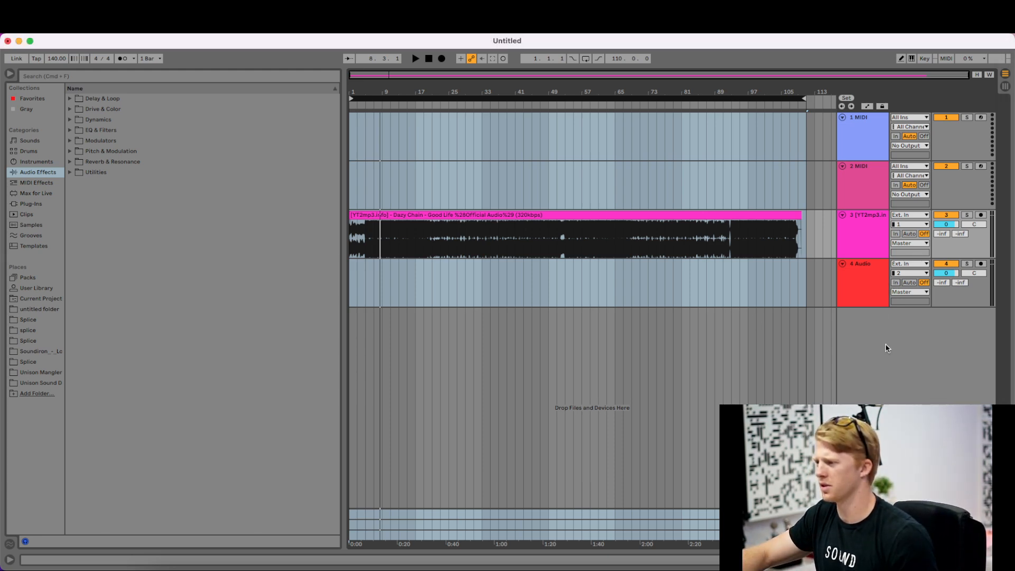
right_click(869, 292)
click(994, 427)
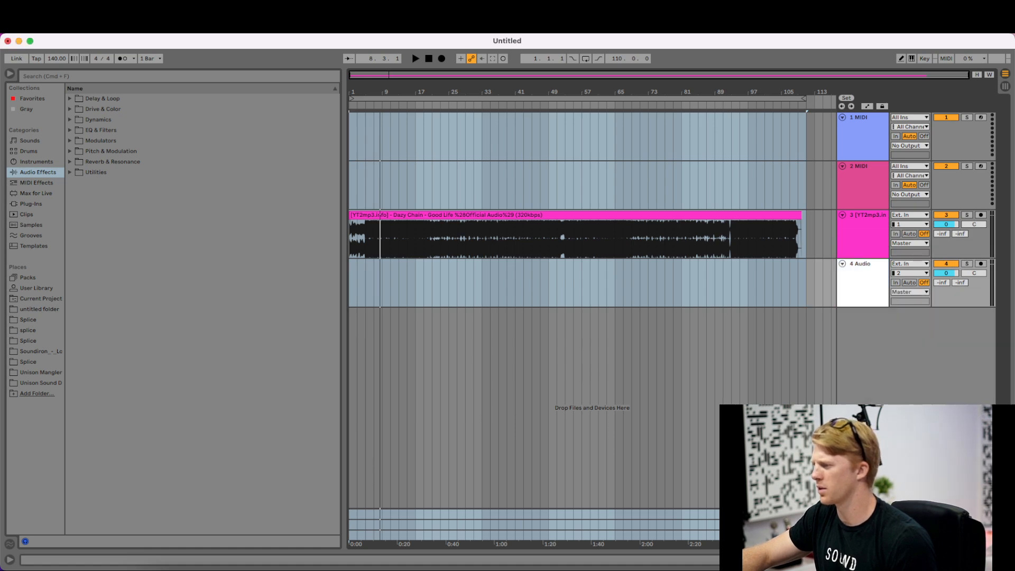
- Start saving the Live Set under a new name and create a "Bible Bops - 2023" folder inside Ableton 2023 Projects
click(58, 27)
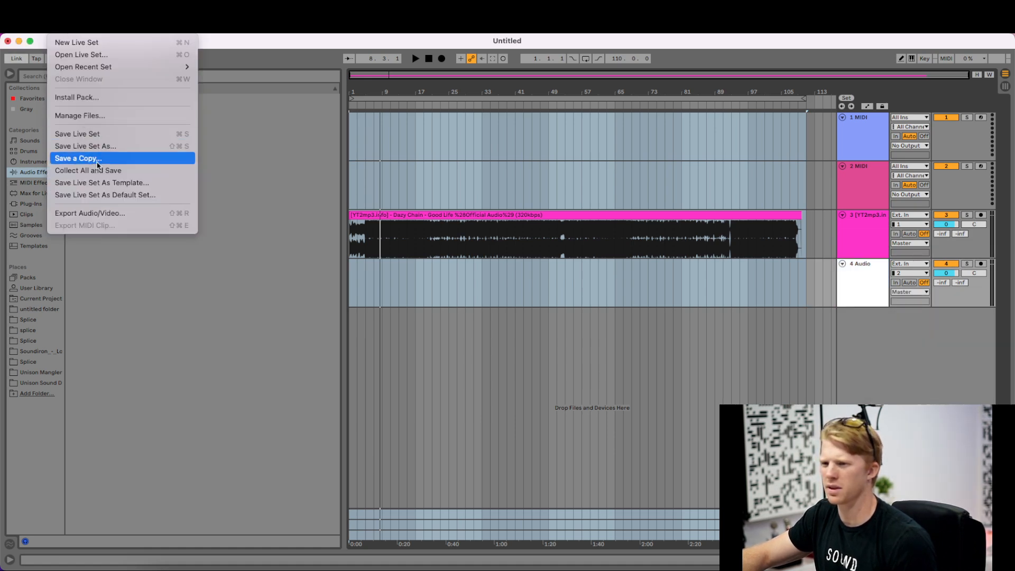
click(84, 146)
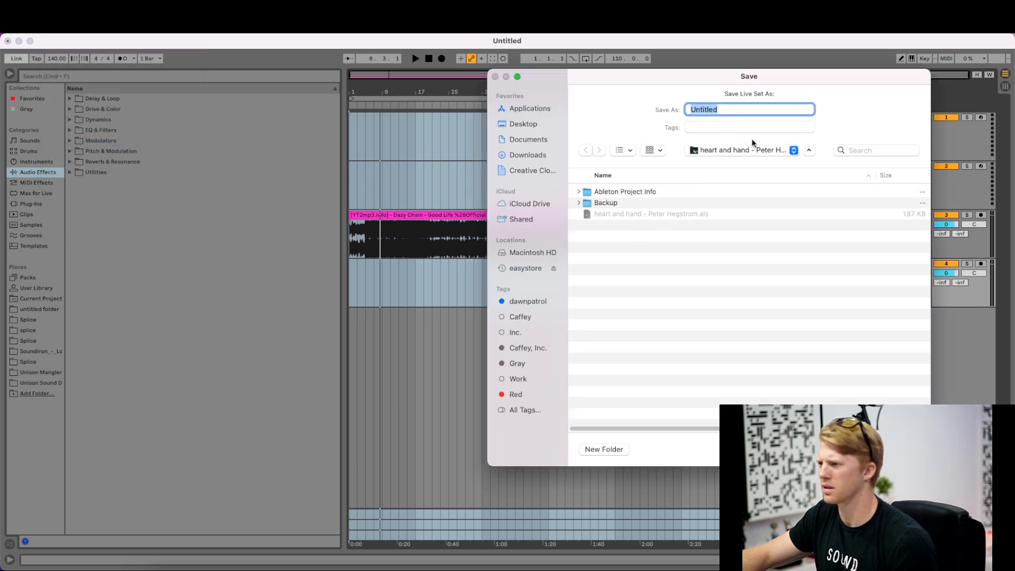
click(777, 151)
click(792, 180)
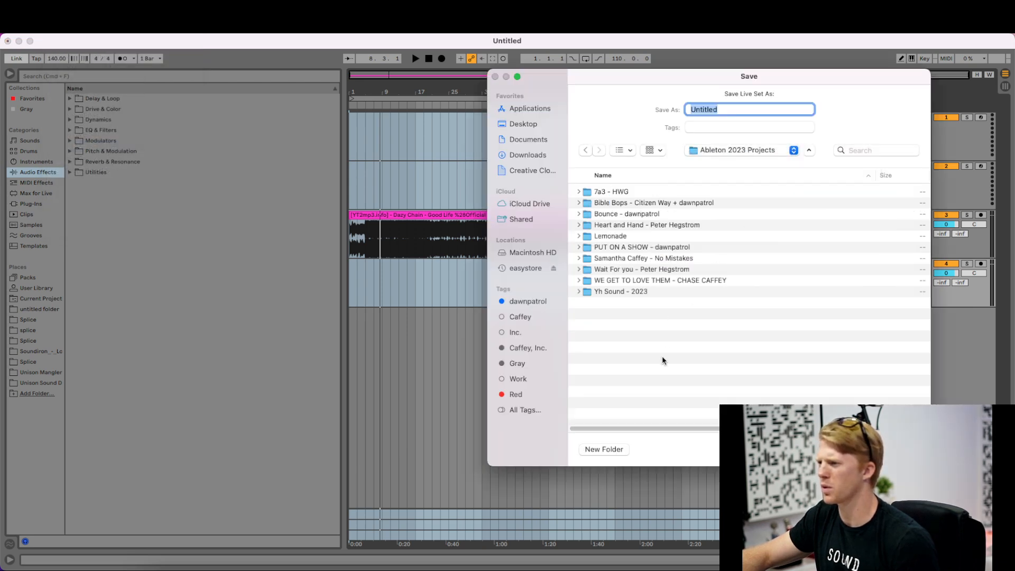
click(617, 447)
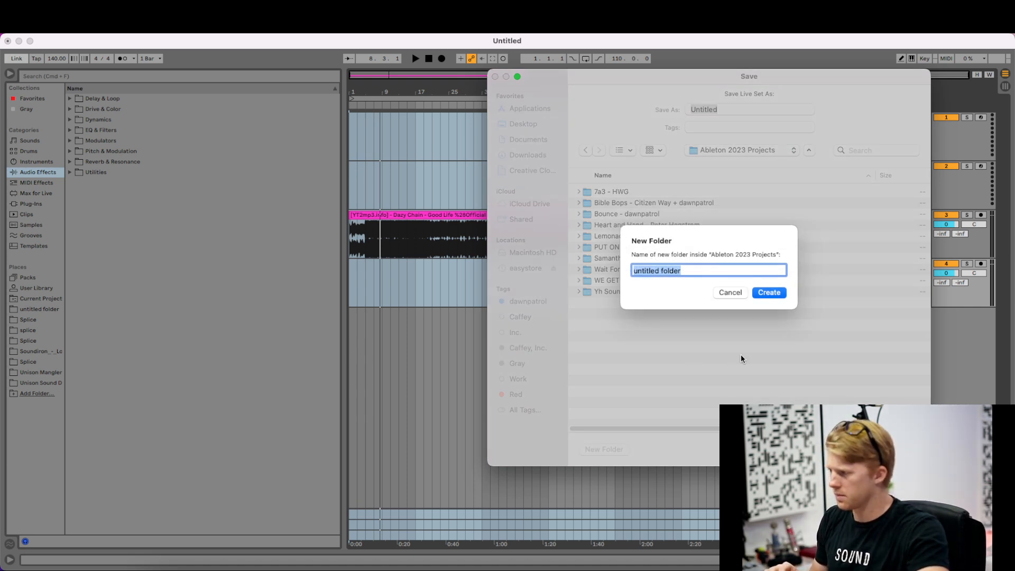
text(Bible Bops - 202)
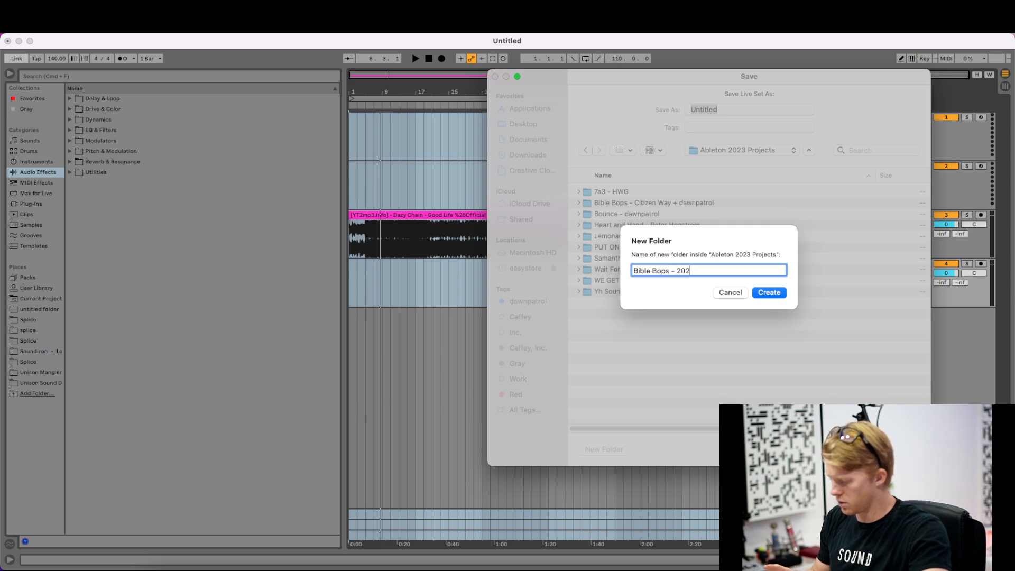
text(3)
key(Return)
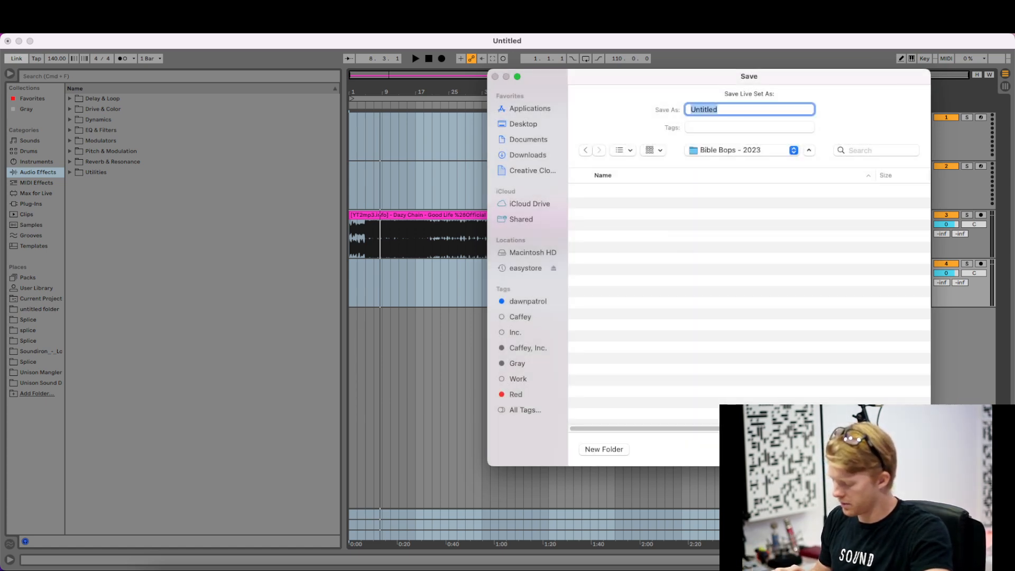
- Save the Live Set in the new folder as "Dazy Chain Sound - dawnpatrol"
text(Dazy Chain Sound)
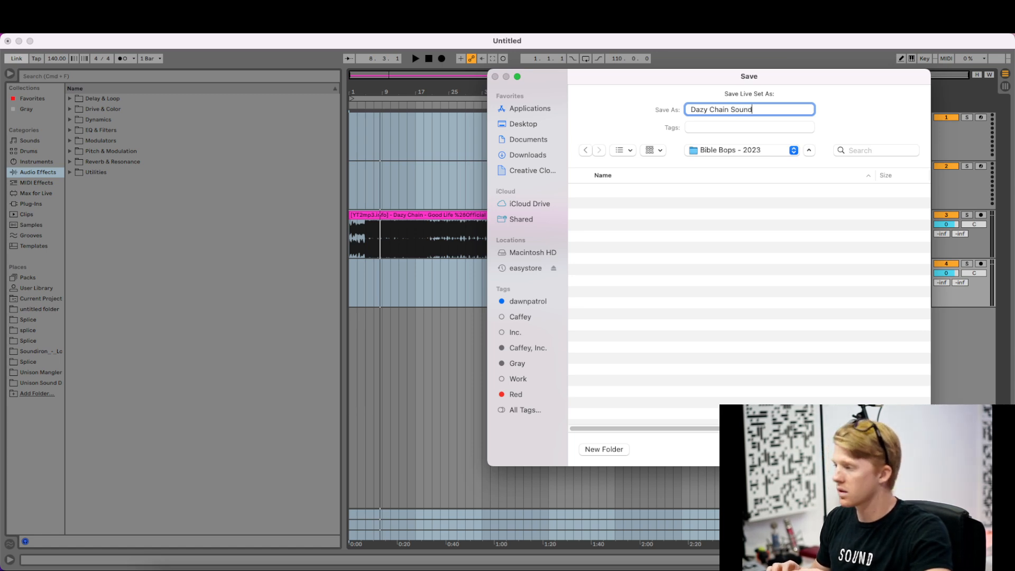
text(- dawnpatrol)
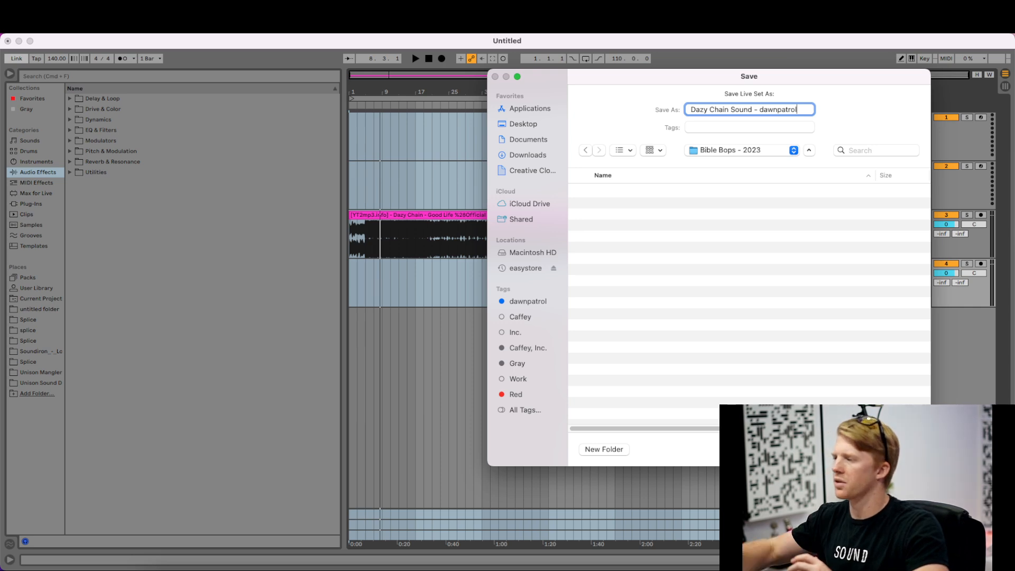
key(Return)
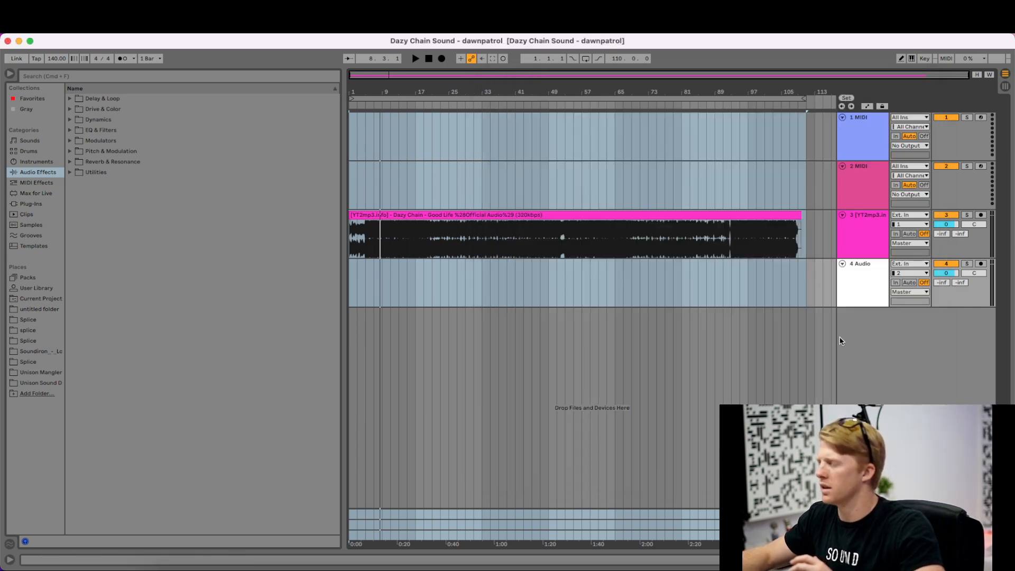
- Insert a new MIDI track below the 4 Audio track
click(673, 214)
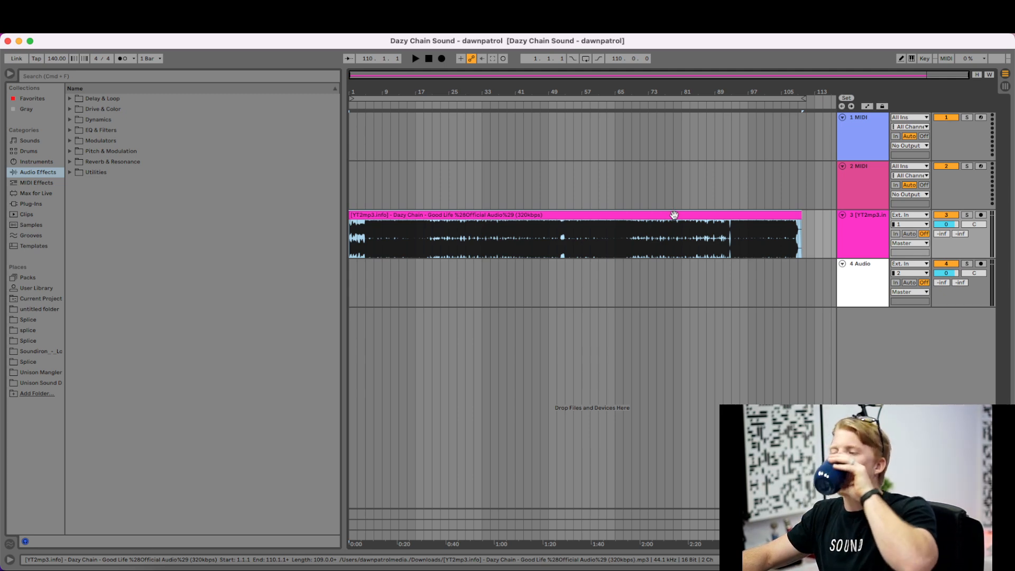
click(885, 340)
click(869, 298)
right_click(874, 332)
click(885, 346)
- Set the arrangement grid to 2 bars and insert an empty MIDI clip from bar 5 to bar 13 on the new MIDI track
right_click(457, 321)
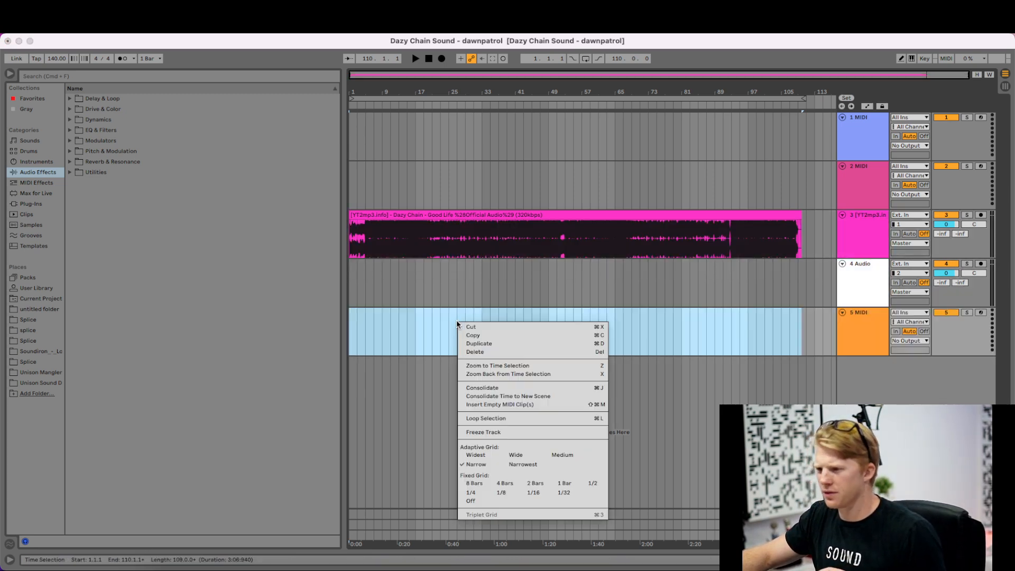
click(532, 483)
drag(370, 331, 396, 317)
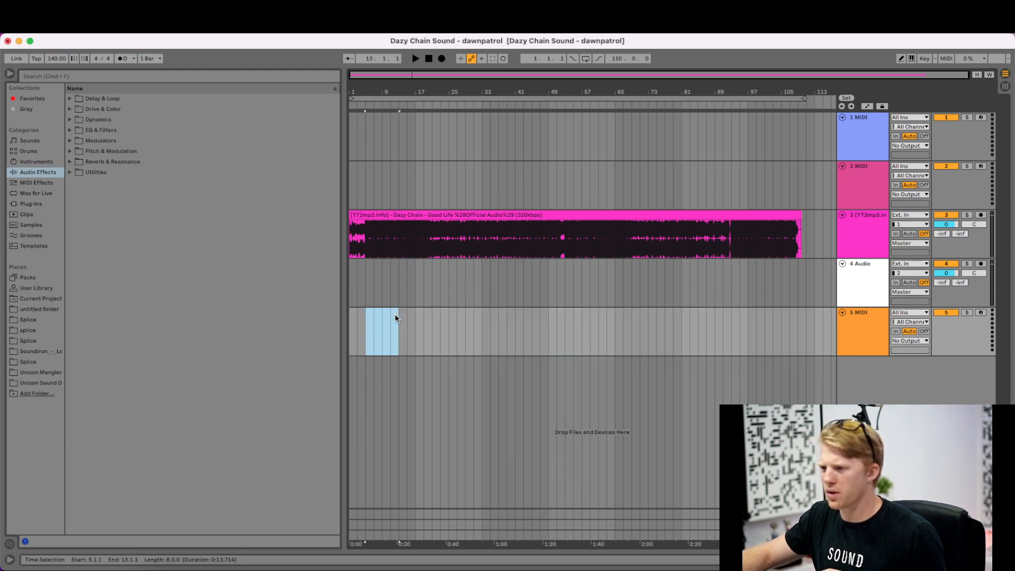
key(super+shift+m)
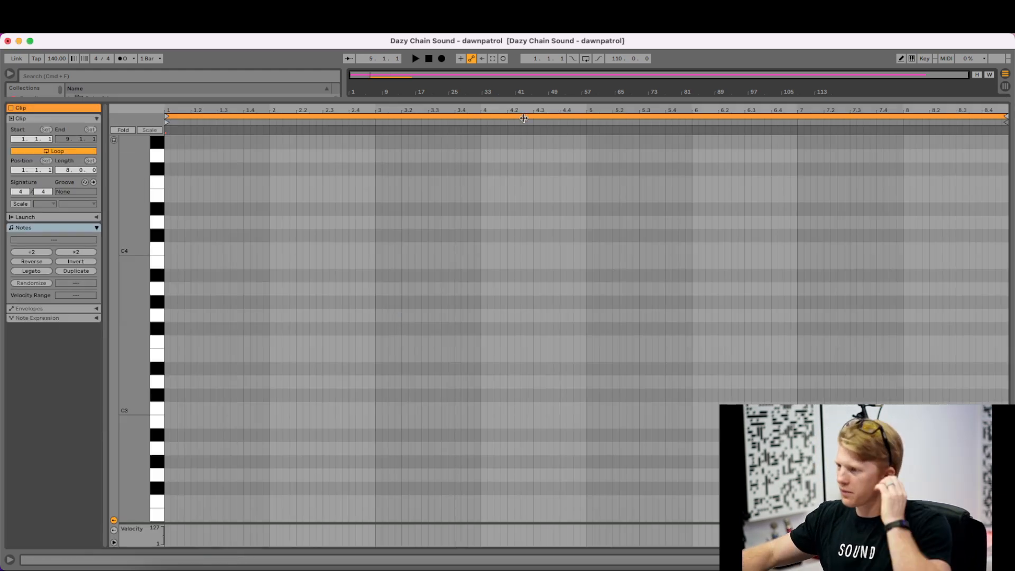
drag(504, 100, 507, 359)
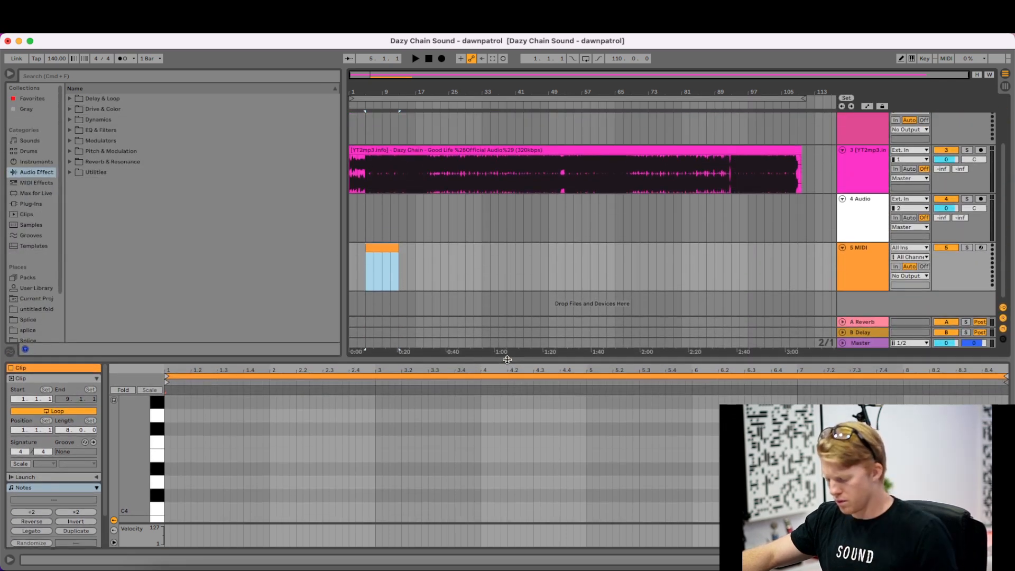
- Search the plug-ins for "nexus" and load the VST3 version of Nexus onto the new MIDI track
click(271, 75)
text(nexus)
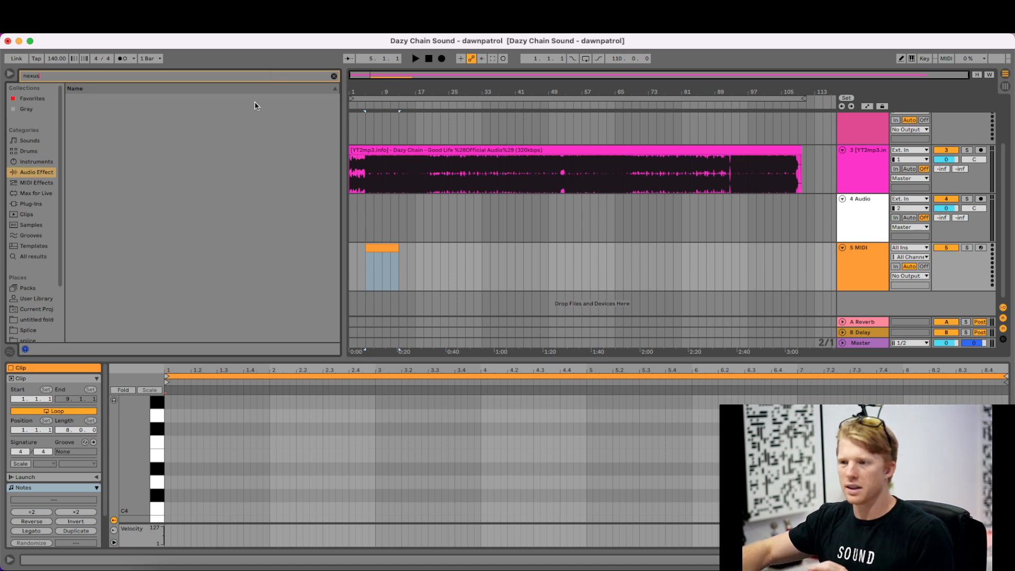
click(32, 204)
click(70, 119)
click(77, 130)
drag(91, 142, 93, 177)
drag(383, 248, 386, 248)
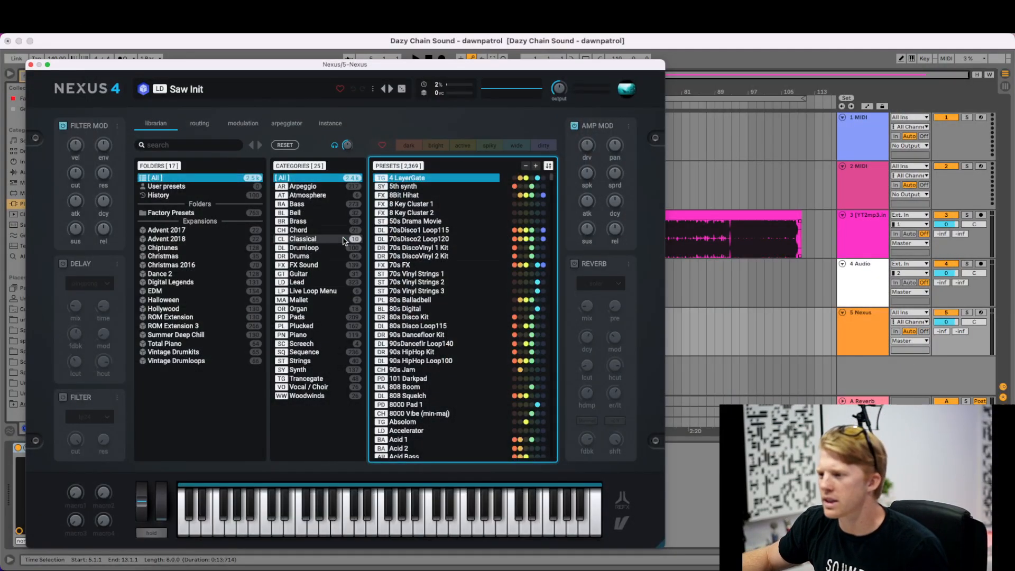
- Load the 808 Boom preset from the Bass category in Nexus and close the plug-in window
click(300, 205)
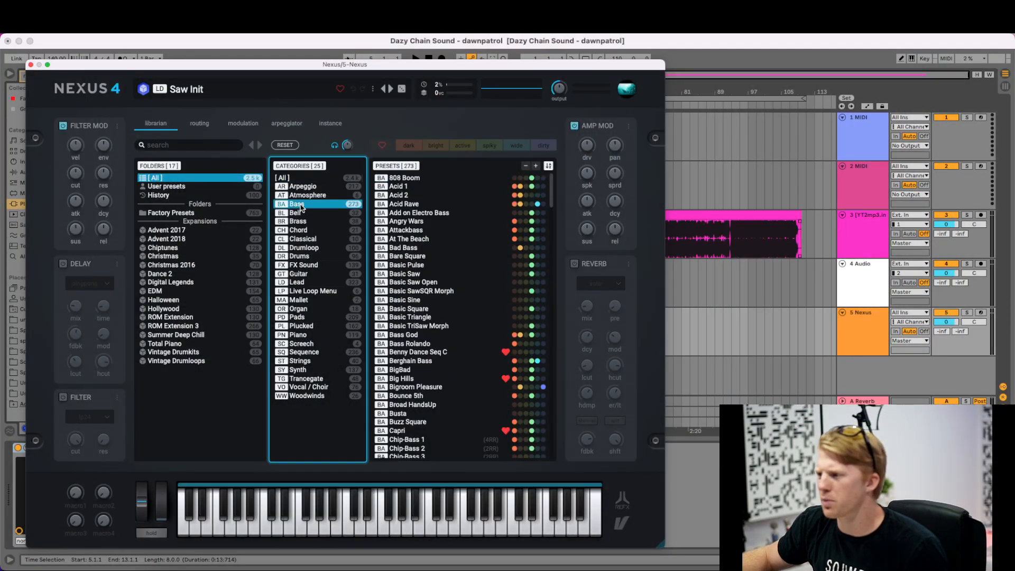
click(406, 180)
click(31, 65)
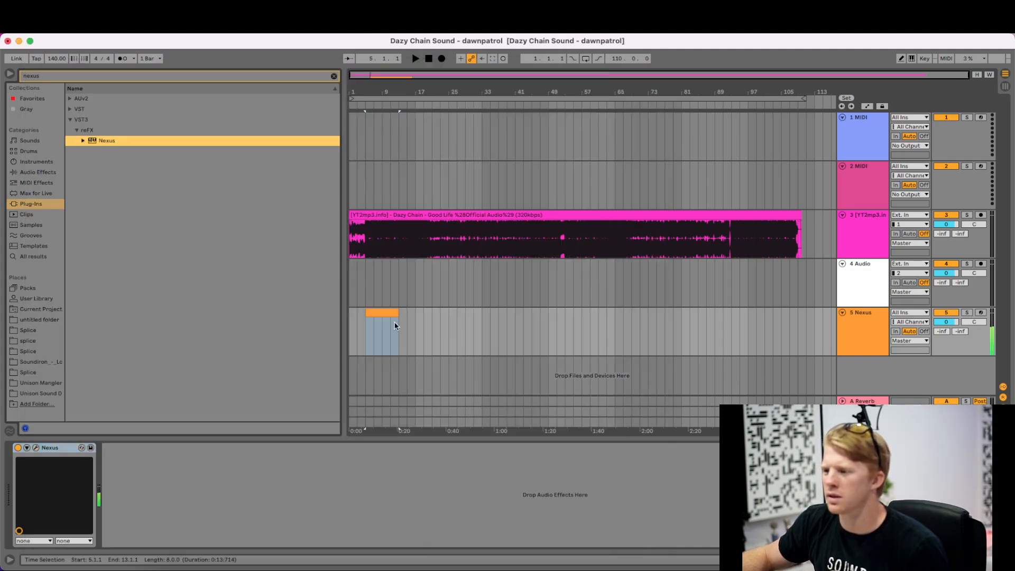
- Enable Draw Mode and the metronome, and play the reference song from bar 5
double_click(381, 313)
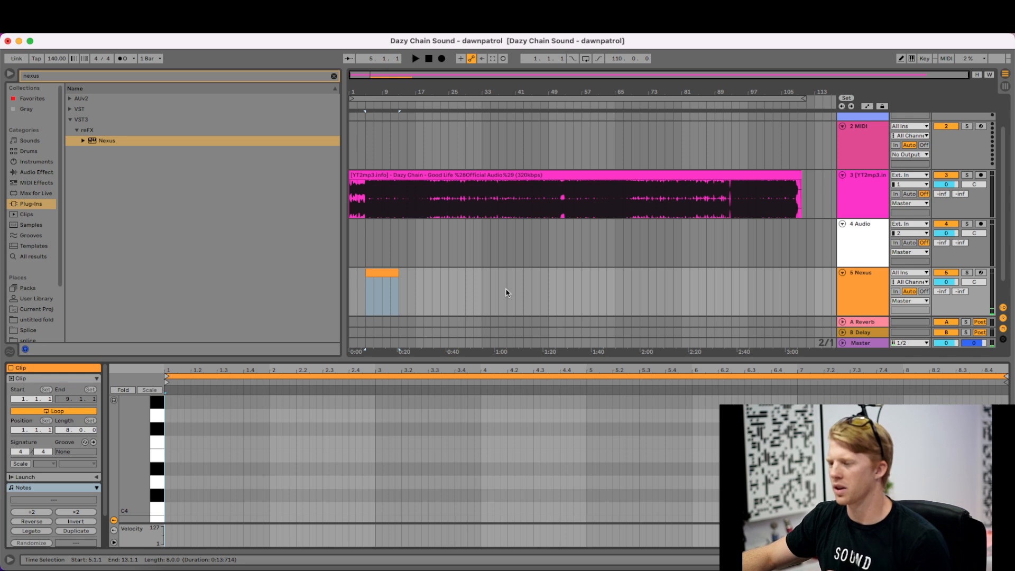
key(b)
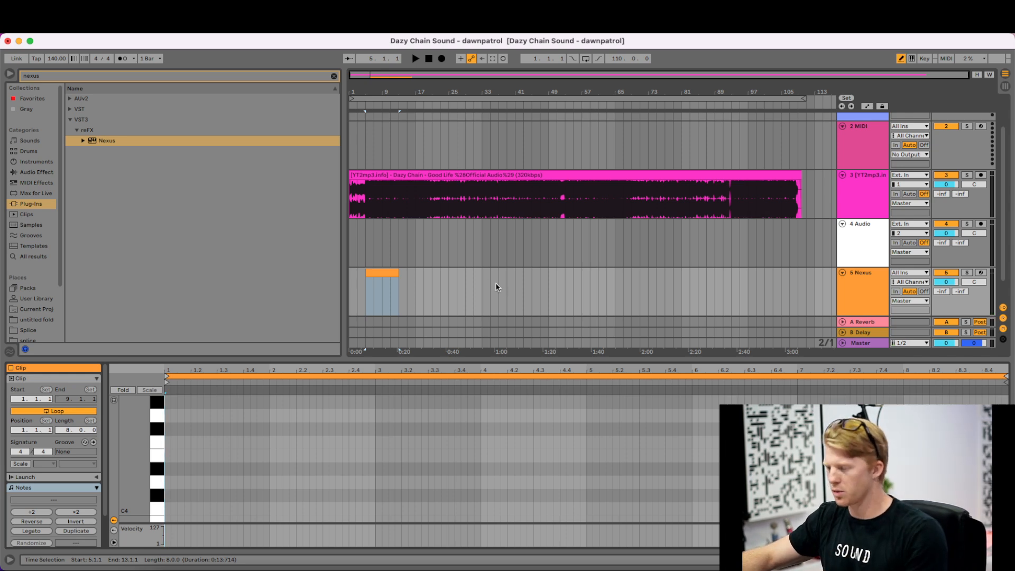
click(367, 204)
key(space)
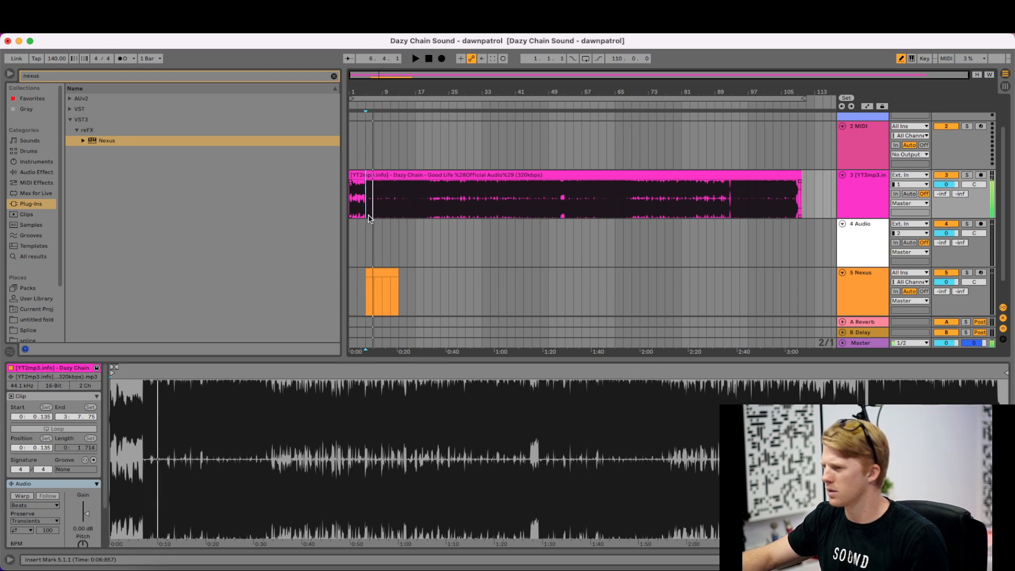
click(128, 60)
key(space)
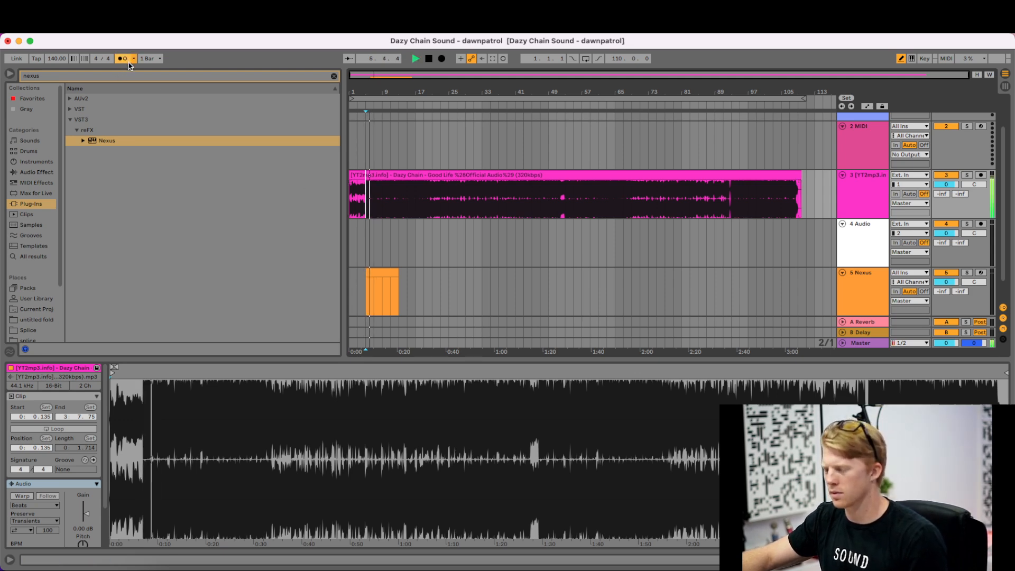
key(space)
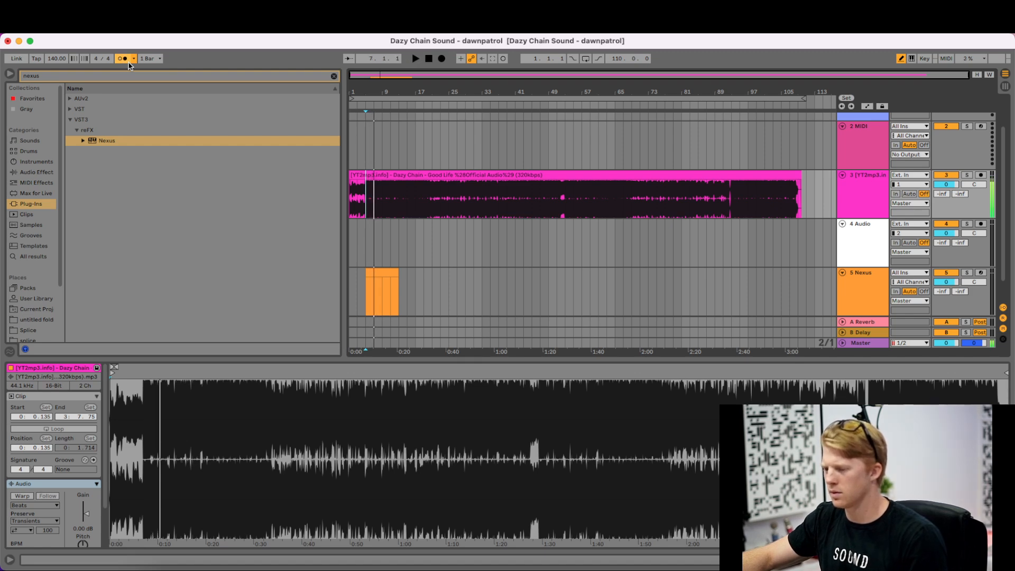
- Draw an F#4 note from 1.1.1 to 1.4.1 in the Nexus clip with note preview enabled, and play it back
click(385, 278)
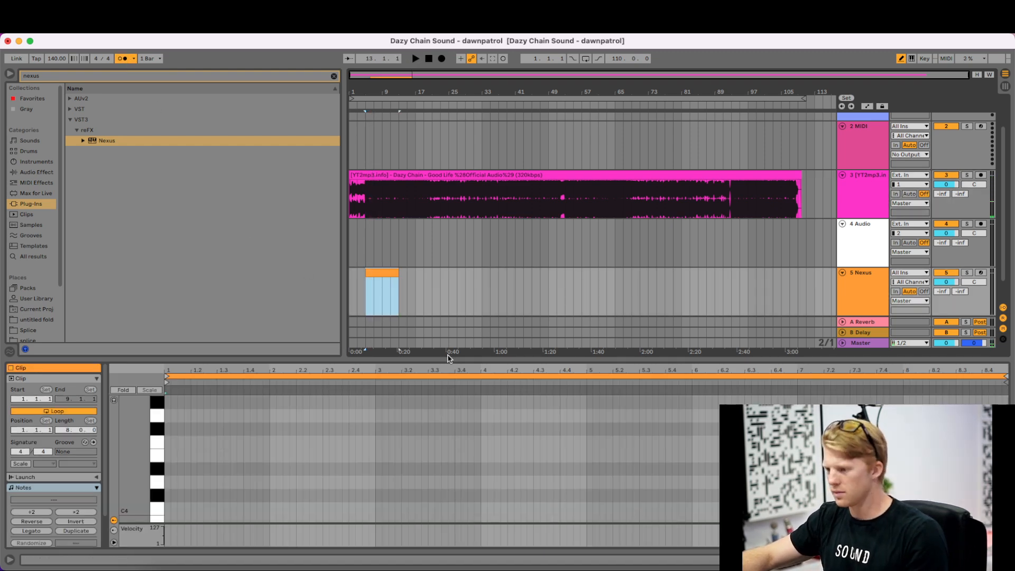
drag(446, 361, 435, 206)
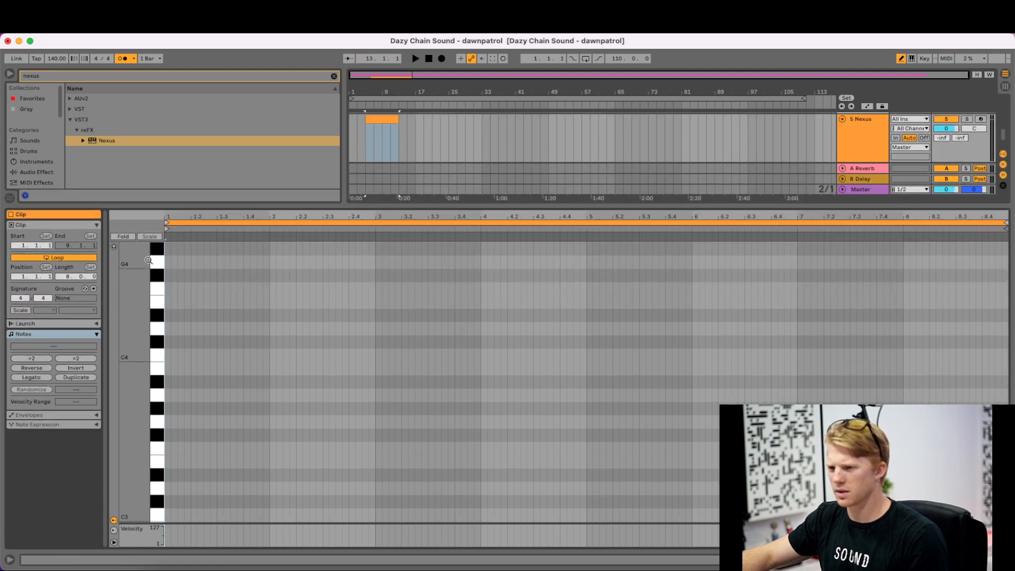
click(113, 247)
click(167, 275)
drag(169, 275, 241, 281)
key(space)
key(space)
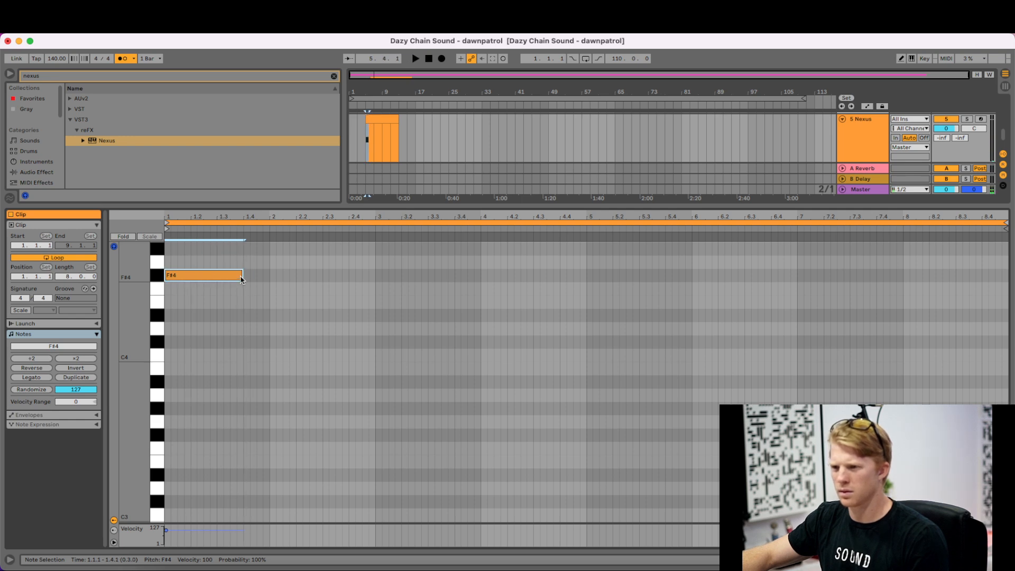
key(space)
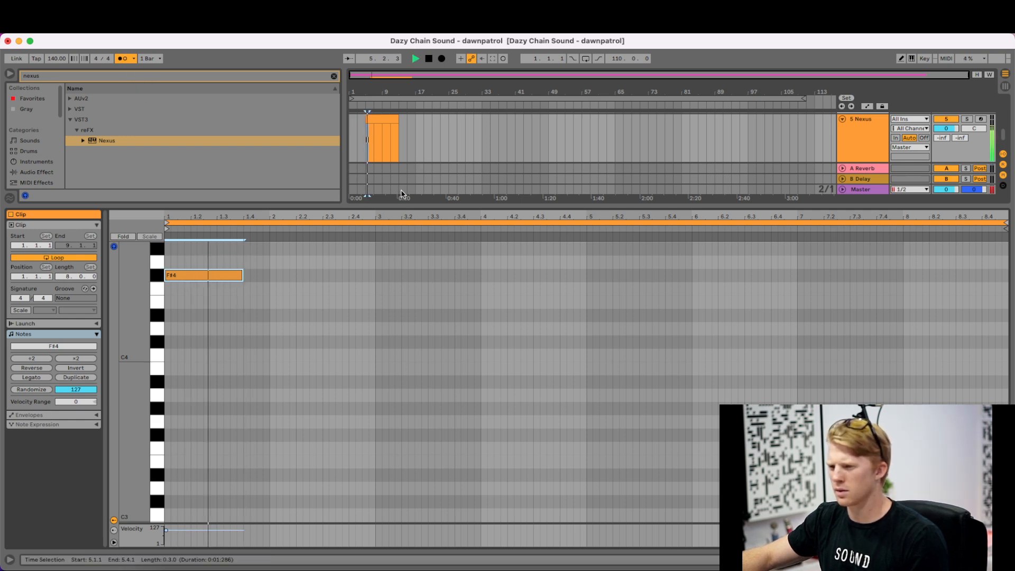
- Draw a C#4 note from 1.4.1 to 2.2.1 in the Nexus clip, directly after the F#4 note
key(b)
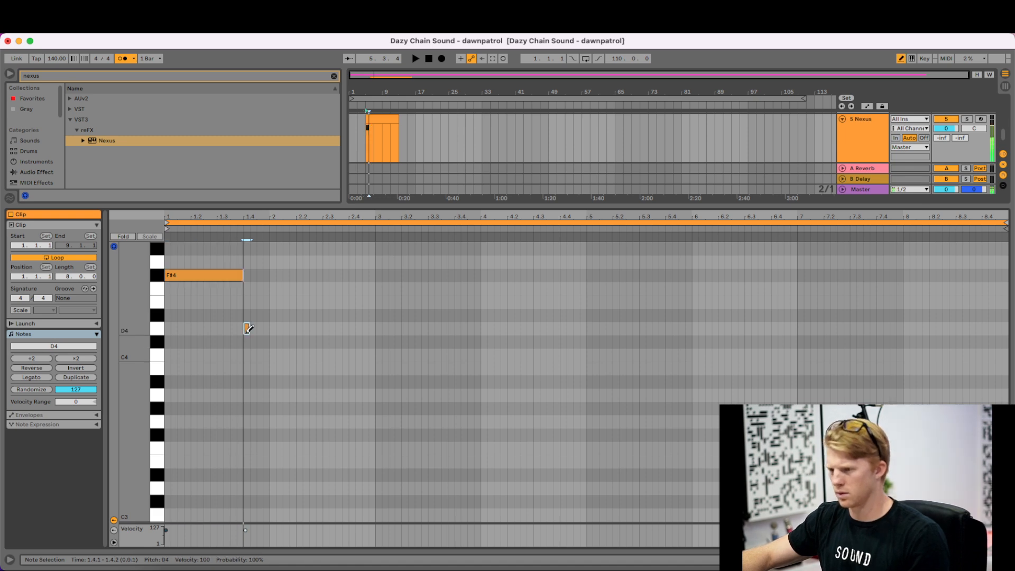
click(246, 341)
drag(247, 341, 269, 341)
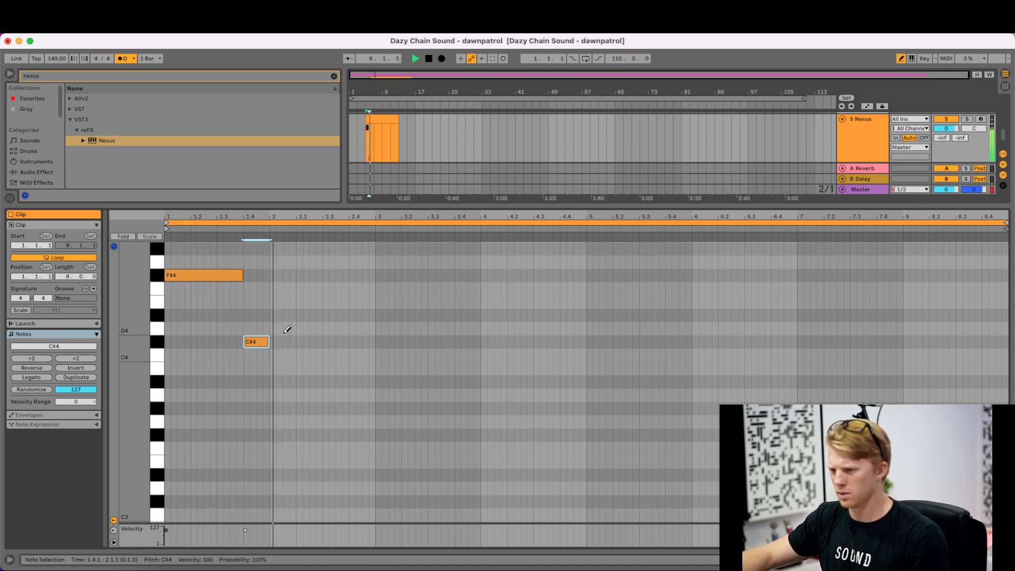
drag(270, 342, 305, 301)
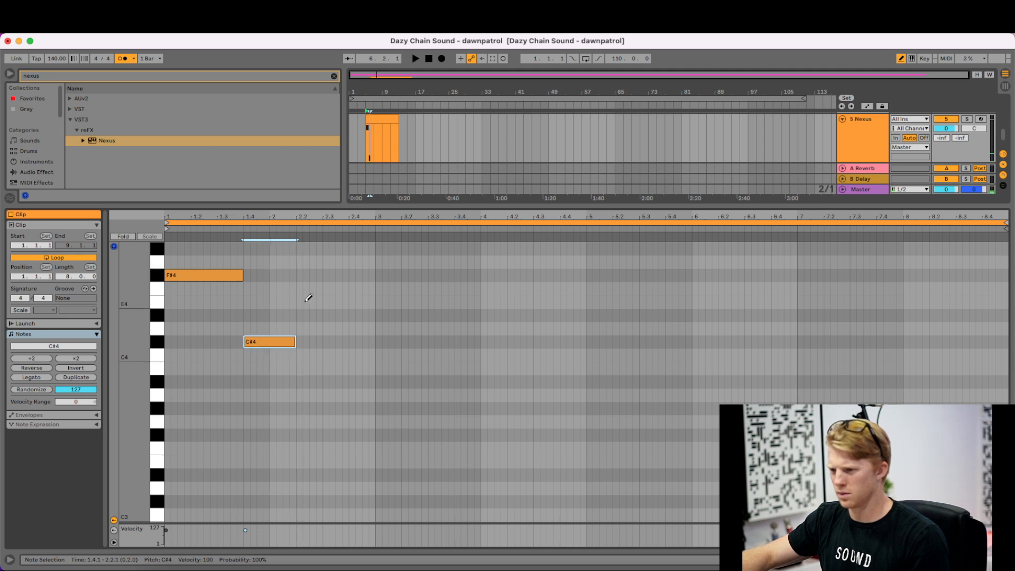
- Draw a G#4 note from 2.2.1 to 3.1.1 in the Nexus clip and play the phrase back
click(300, 249)
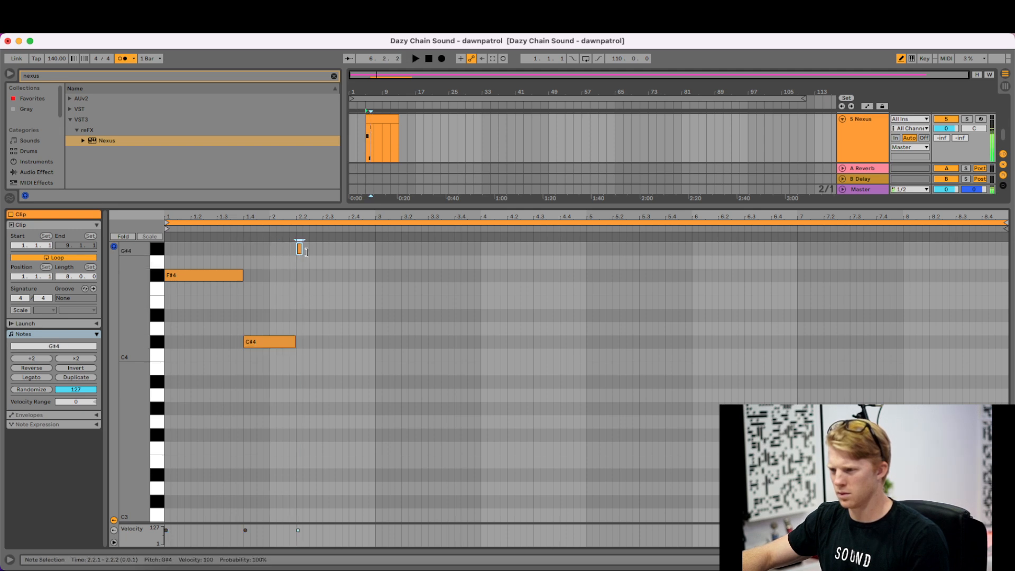
drag(300, 249, 374, 249)
key(space)
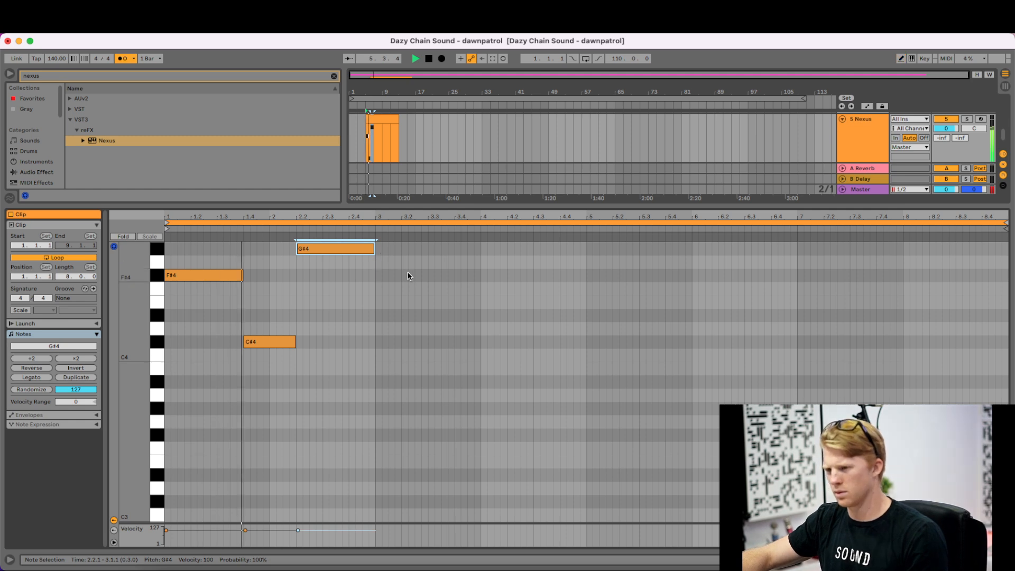
key(space)
- Duplicate the three-note phrase three times to fill the eight-bar clip, and listen to the result
drag(376, 369, 181, 246)
key(super+d)
key(super+d)
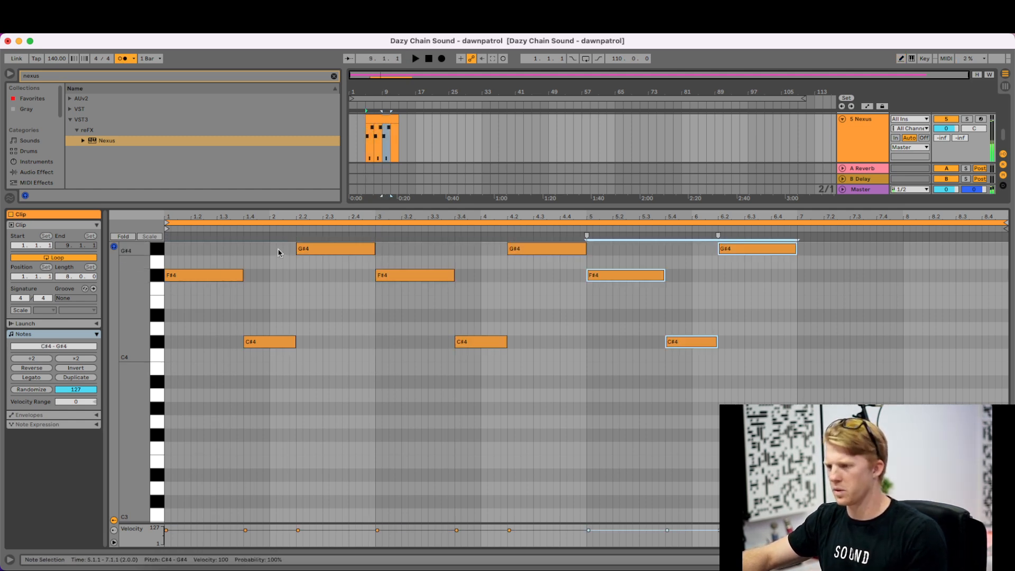
key(super+d)
key(space)
key(b)
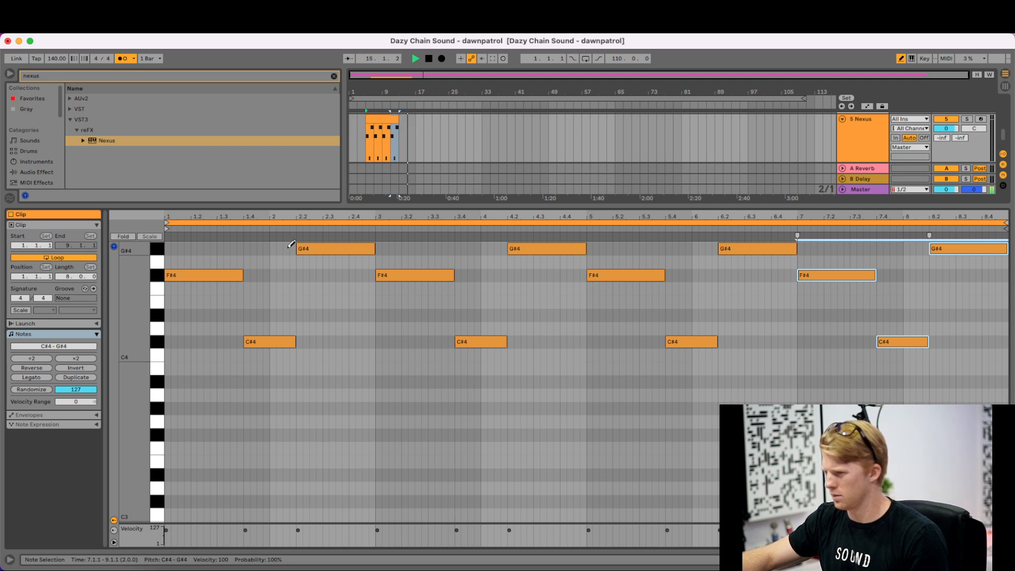
key(space)
- Transpose all notes in the Nexus clip down one octave to C#3–G#3
click(389, 344)
key(super+a)
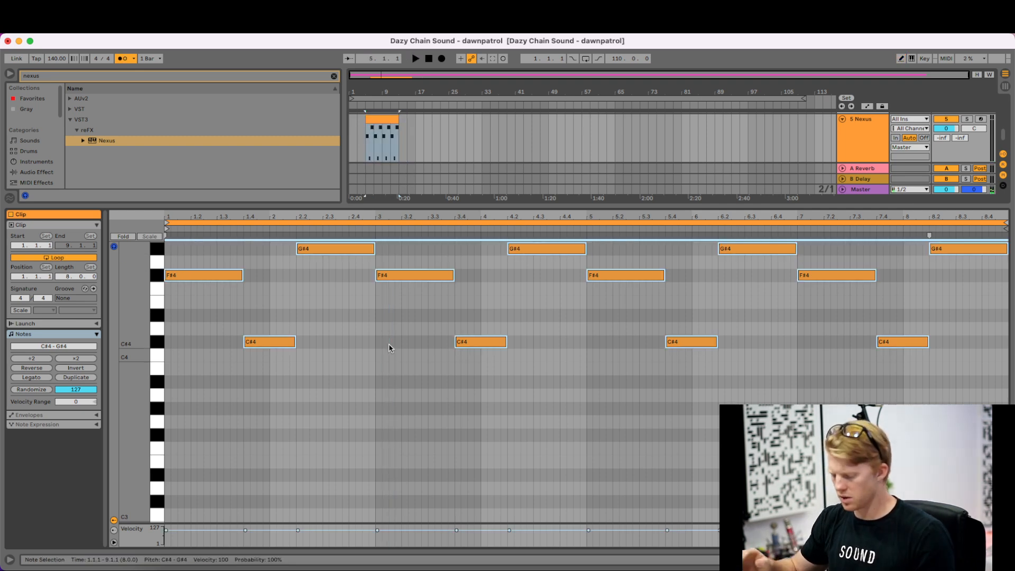
key(shift+Down)
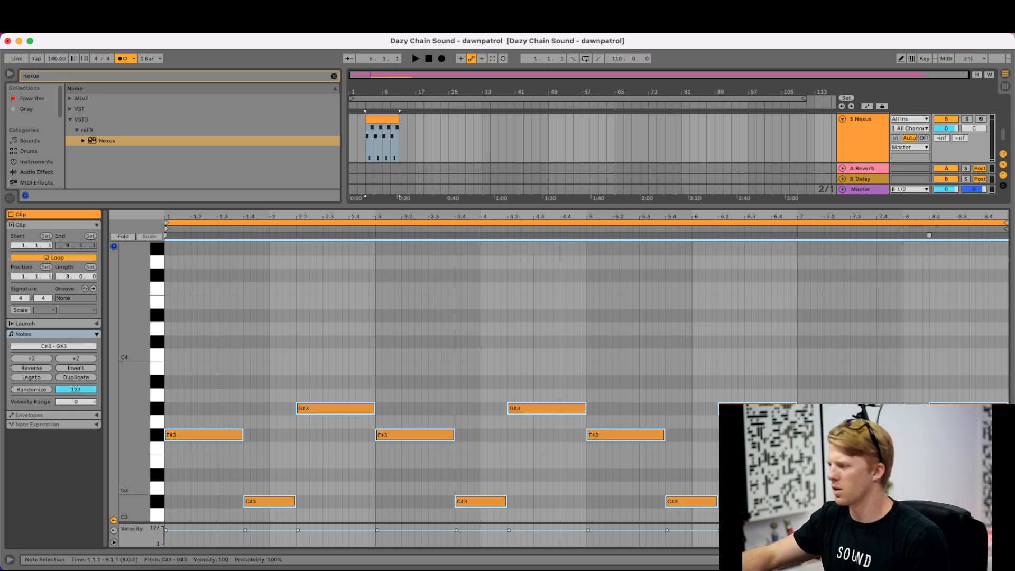
- Check the preset in the Nexus plug-in window, close it, and play the Nexus track soloed
click(963, 559)
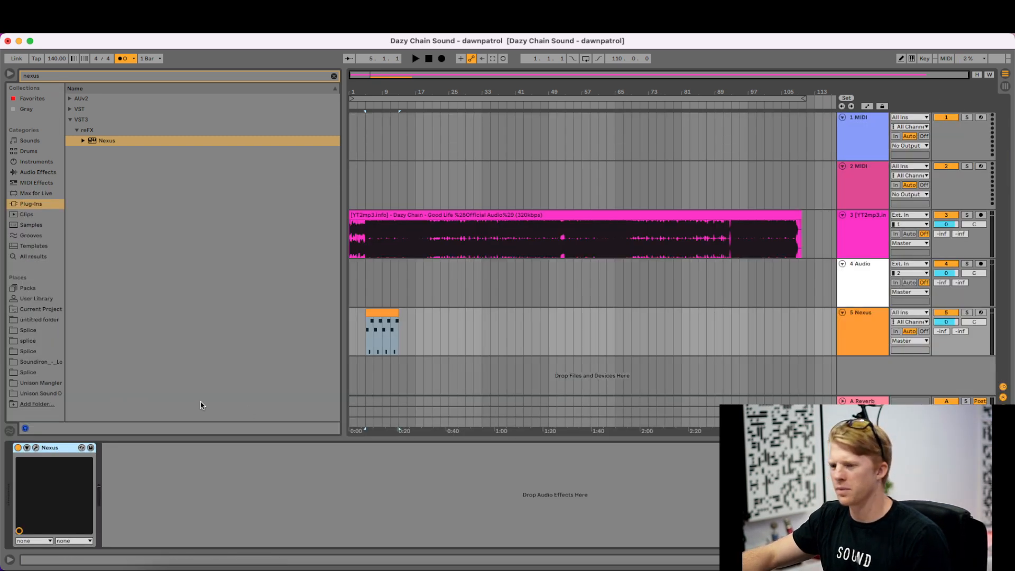
click(36, 450)
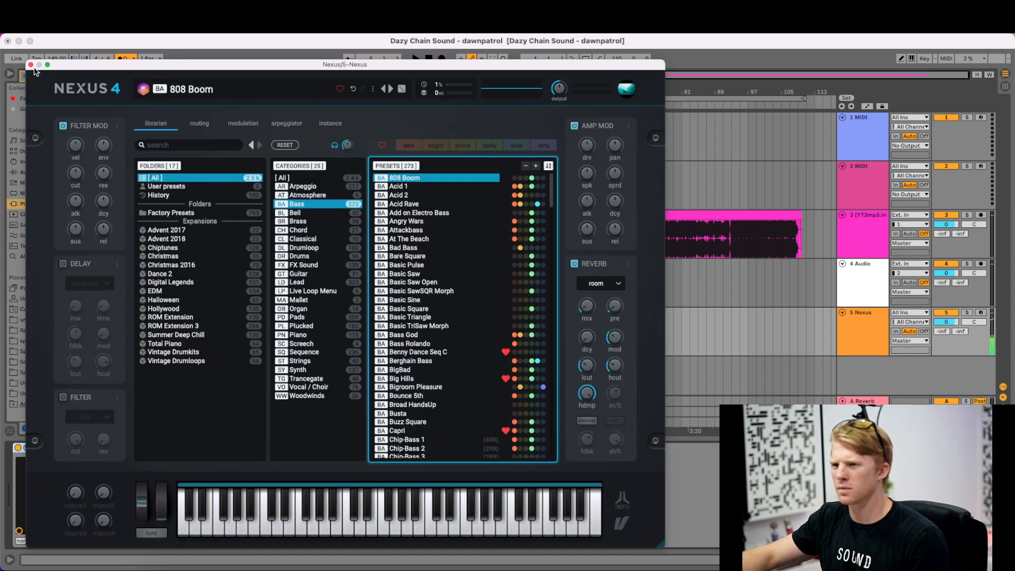
click(31, 65)
click(966, 313)
key(space)
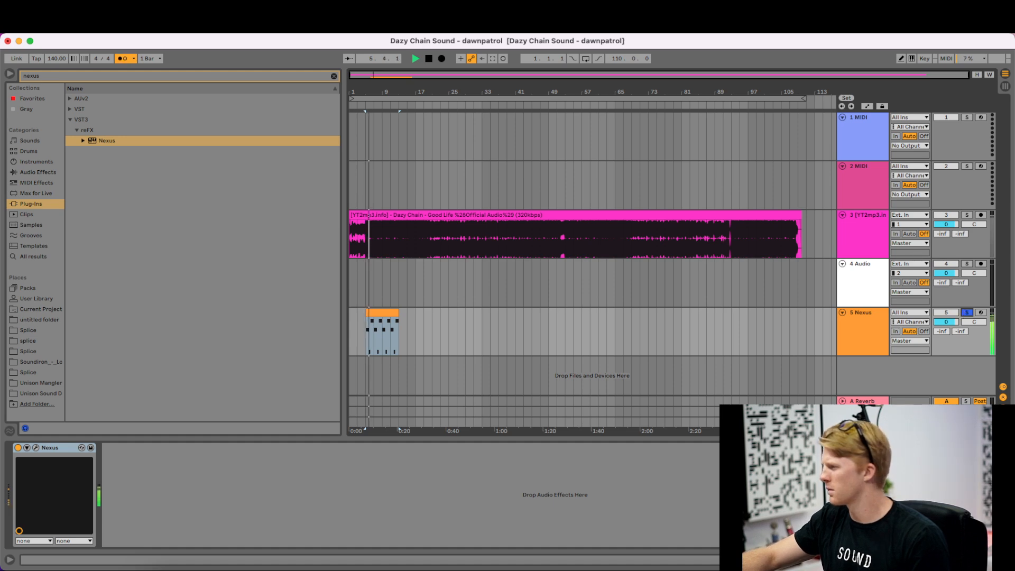
- Transpose all notes in the Nexus clip down two more octaves to C#1–G#1 while listening
double_click(376, 312)
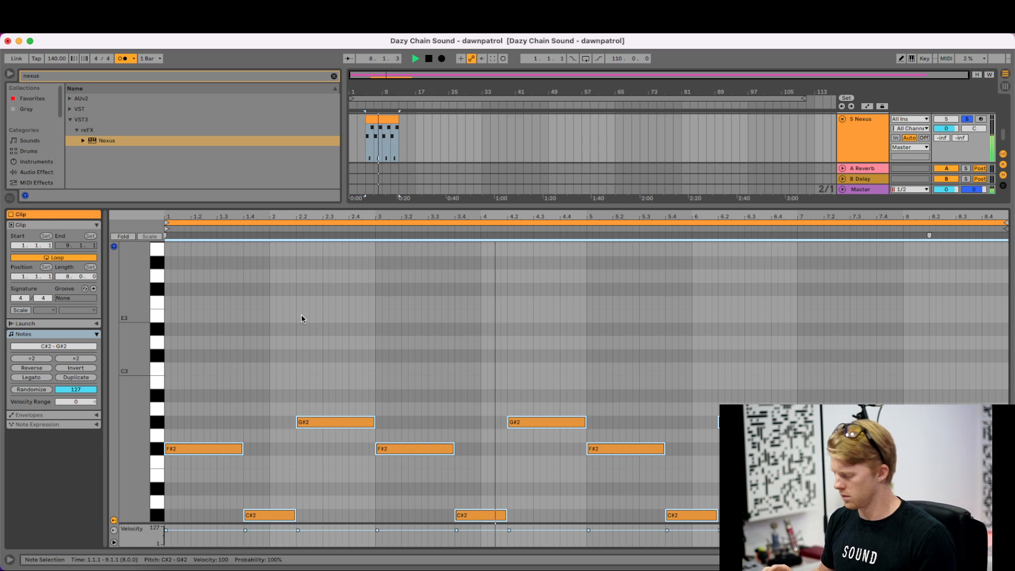
key(shift+Down)
key(space)
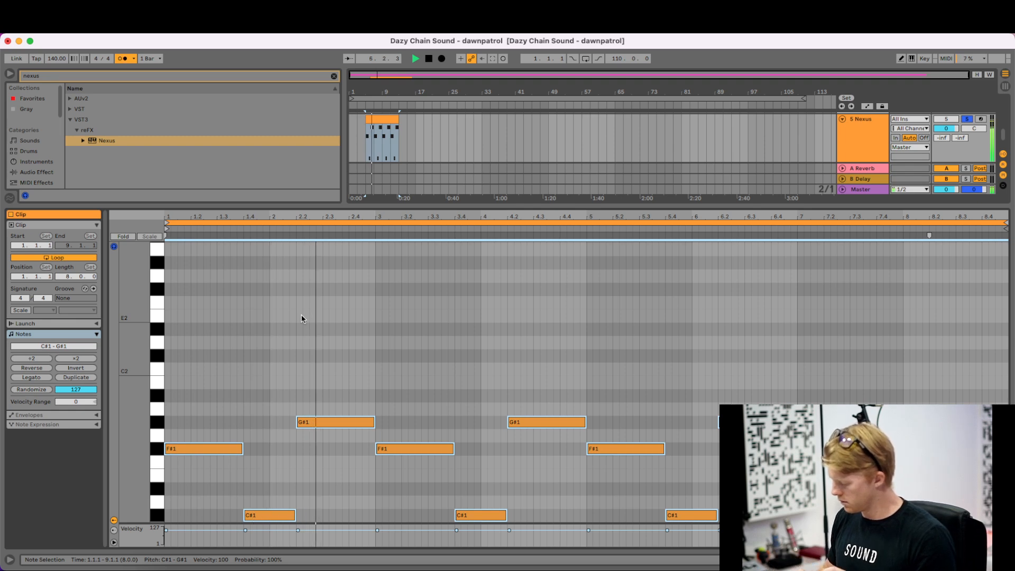
key(space)
click(844, 235)
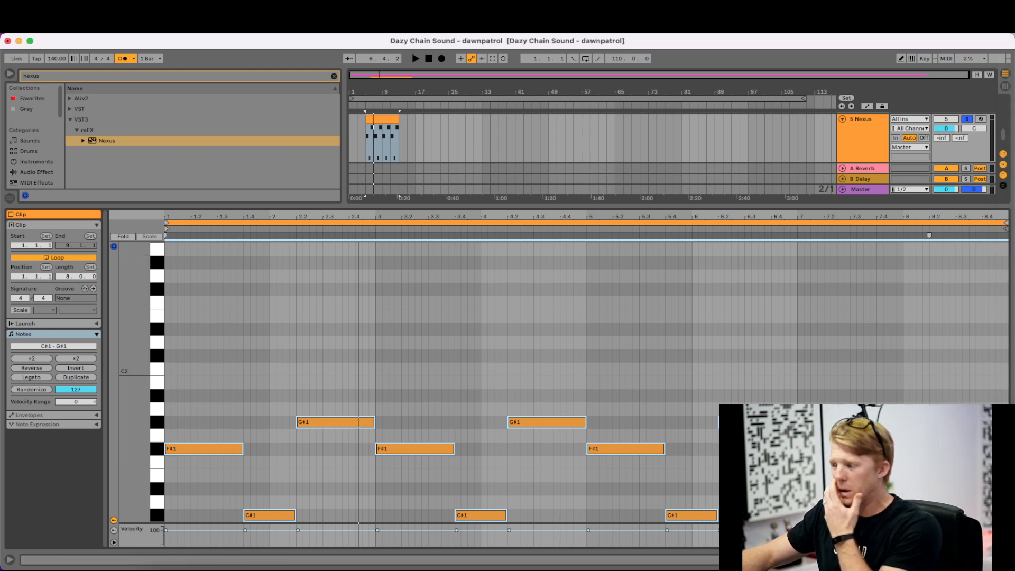
- Search the plug-ins for "mang" and load the VST3 version of Unison Mangler onto the Nexus track
click(1006, 559)
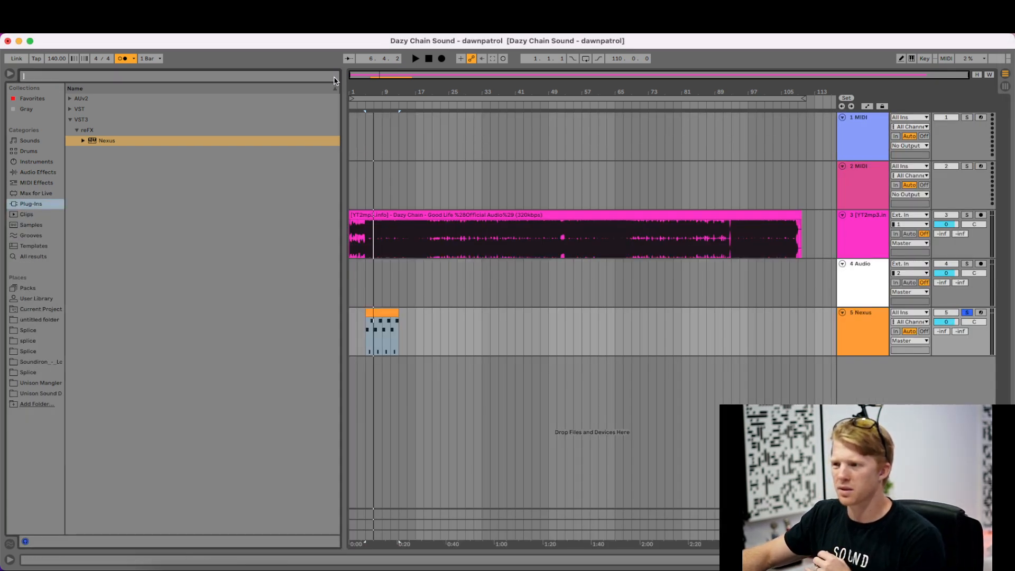
click(334, 77)
text(mang)
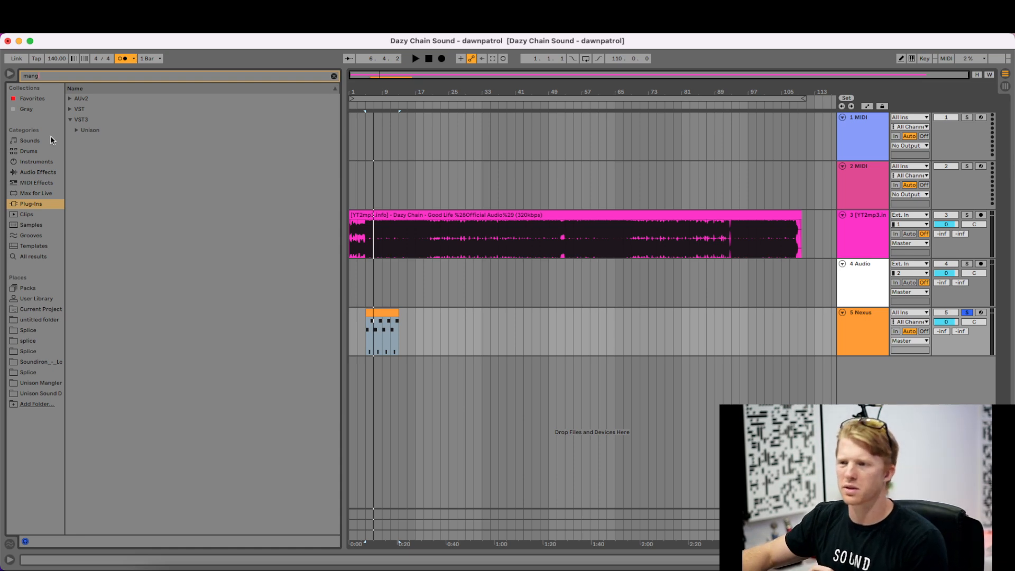
click(97, 141)
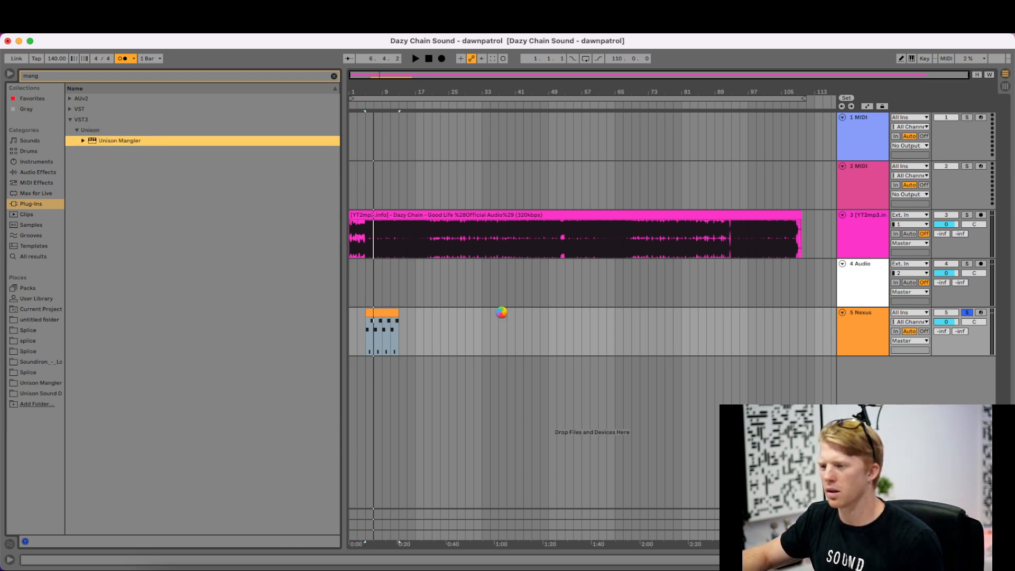
- Raise Mangle slightly and set Destroy to 10% in Unison Mangler during playback, and close the plug-in window
key(space)
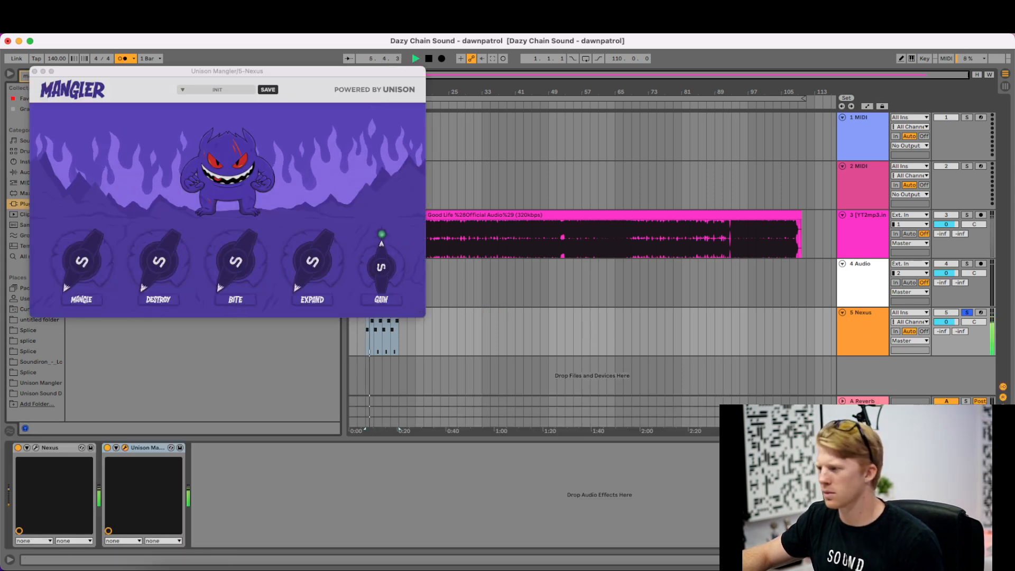
key(super+Tab)
click(390, 328)
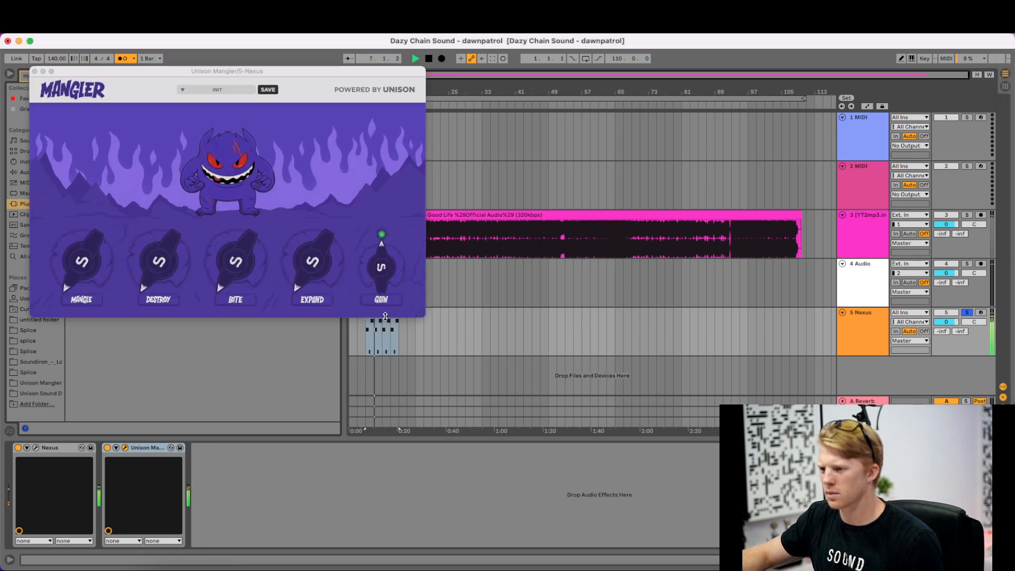
drag(72, 253, 60, 229)
drag(139, 275, 129, 236)
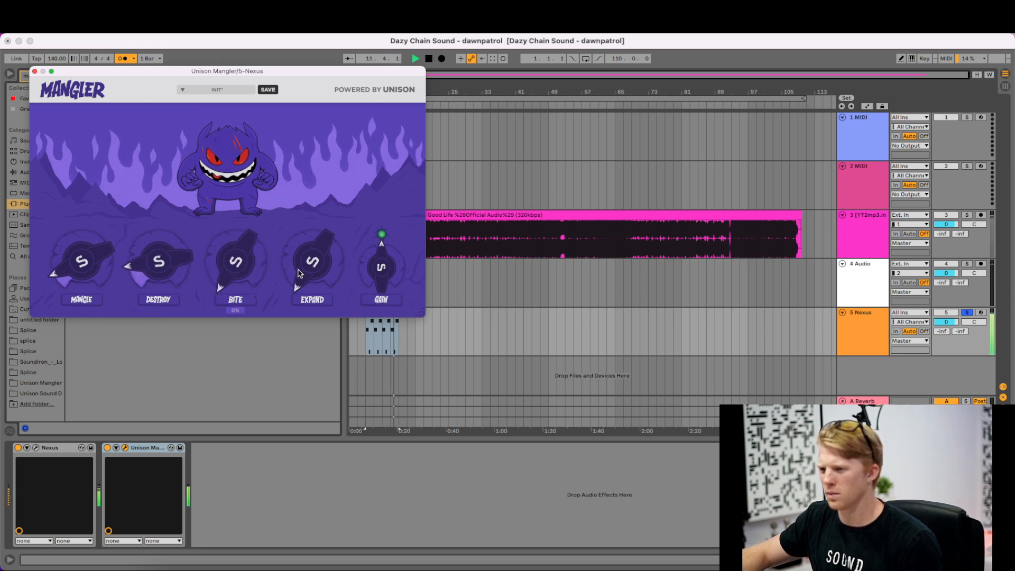
drag(156, 281, 140, 259)
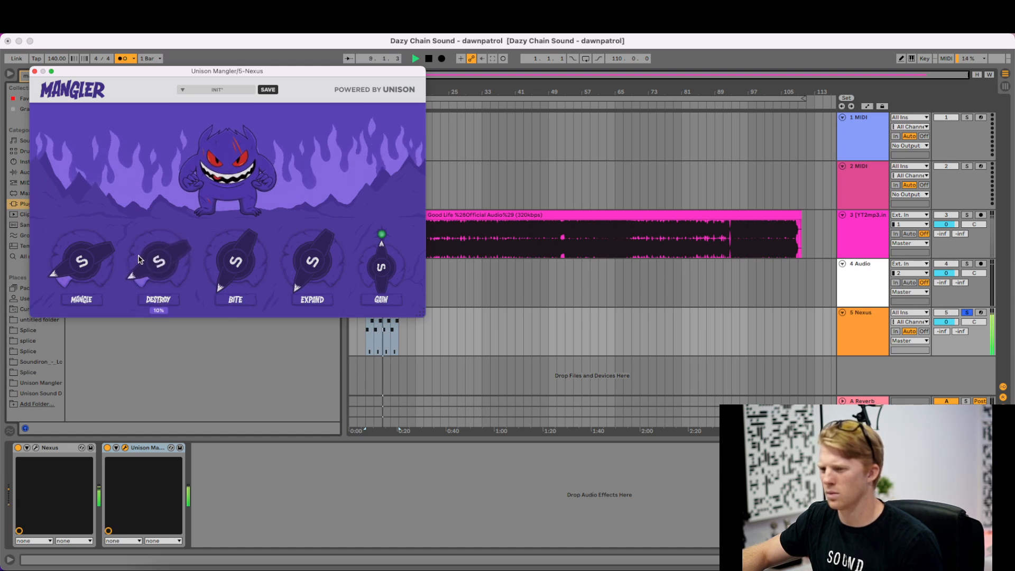
key(space)
click(35, 70)
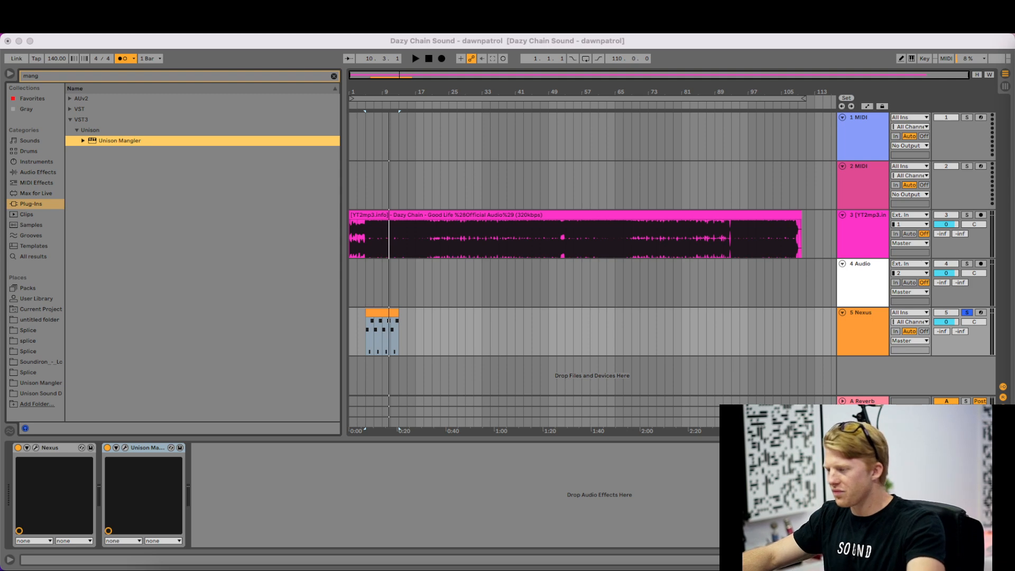
- Duplicate the eight-bar Nexus clip twelve times in the arrangement so the bass line runs to bar 109
click(378, 314)
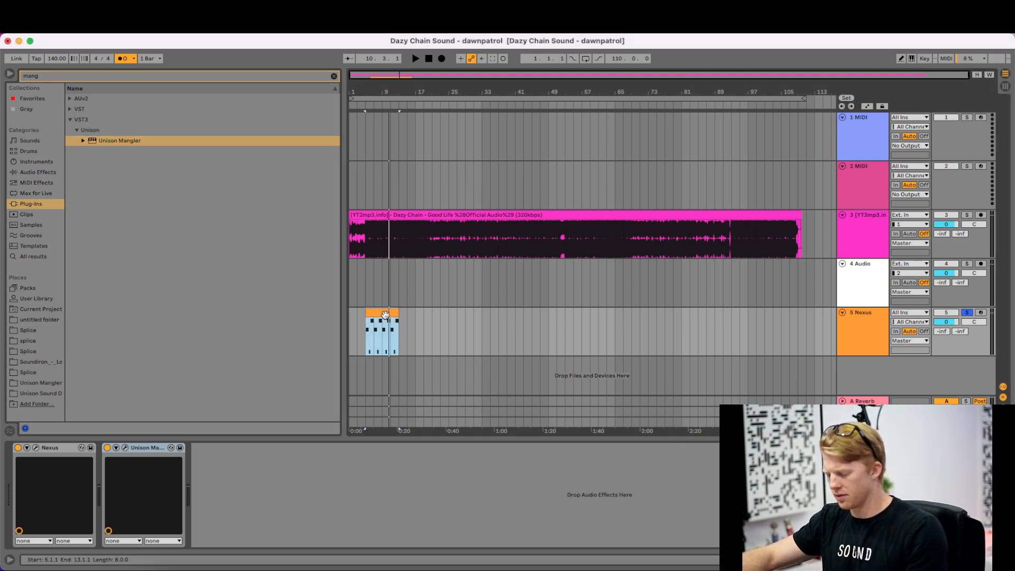
key(super+d)
key(super+d)
key(super+d)
key(super+d)
key(super+d)
key(super+d)
key(super+d)
key(super+d)
key(super+d)
key(super+d)
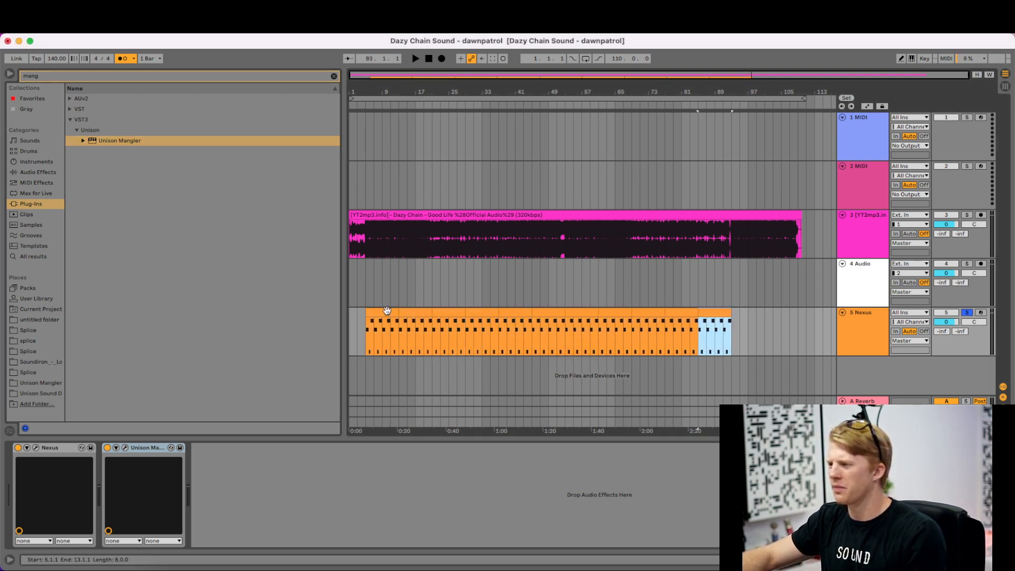
key(super+d)
key(super+d)
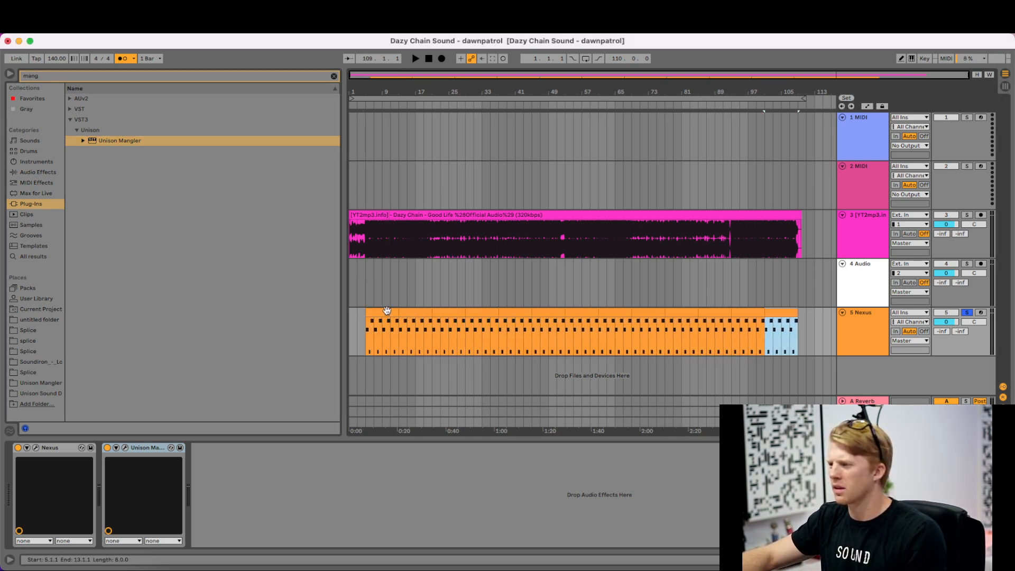
- Solo the reference song's track and listen to it with the metronome turned off
click(378, 226)
click(967, 215)
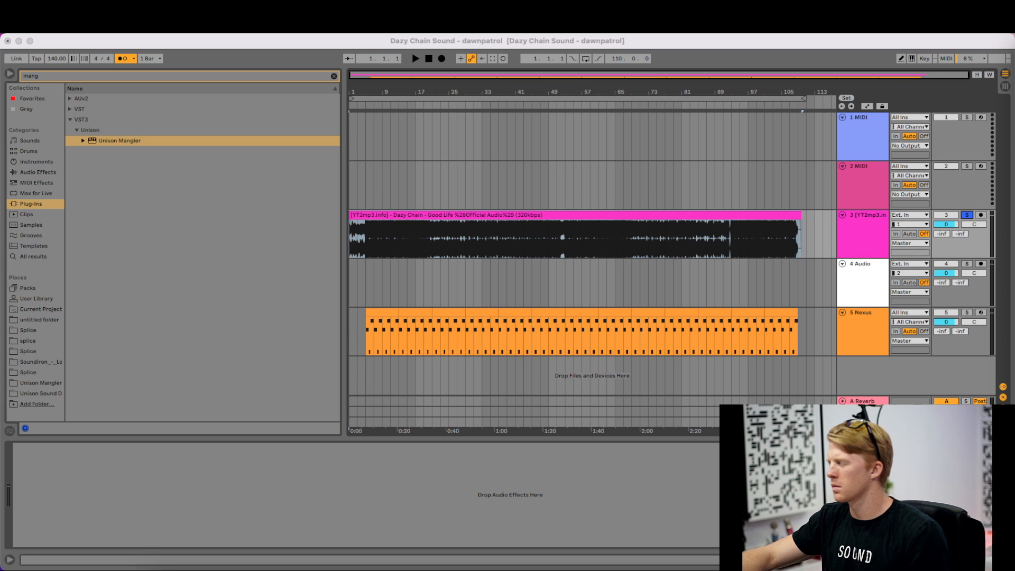
click(365, 245)
key(space)
click(124, 59)
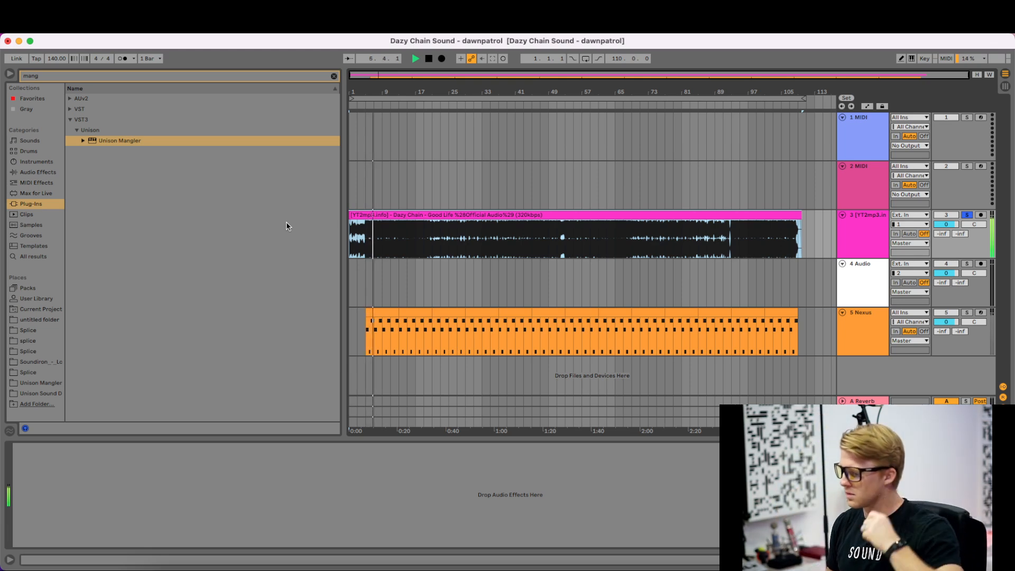
key(space)
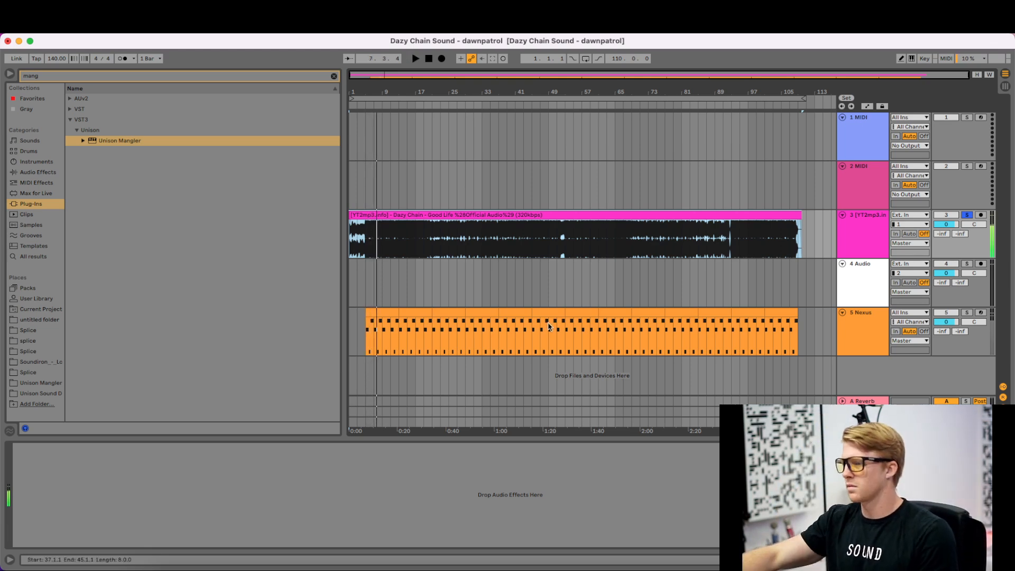
- Convert the drums of the reference song clip to a new MIDI track
key(super+Tab)
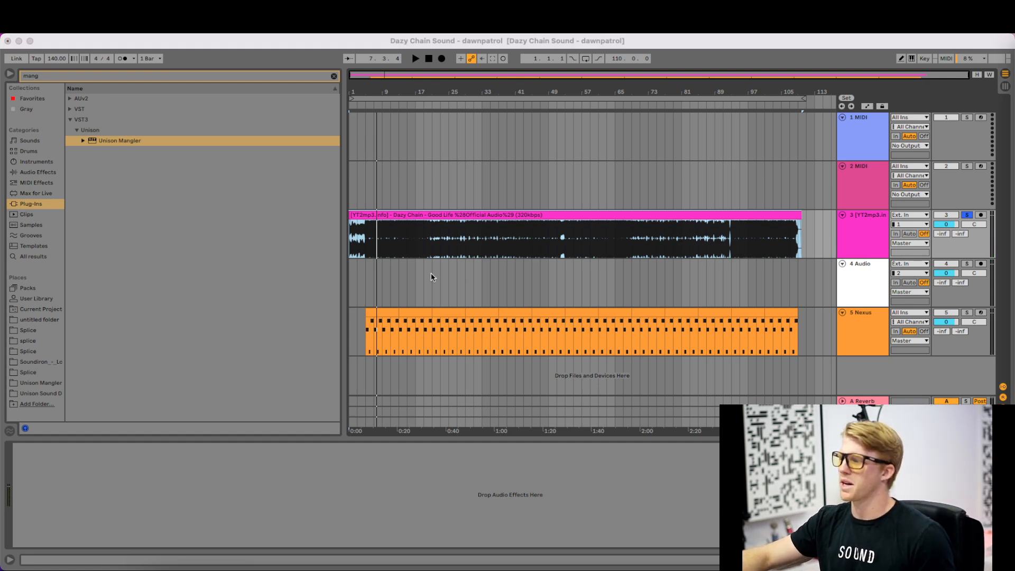
right_click(431, 221)
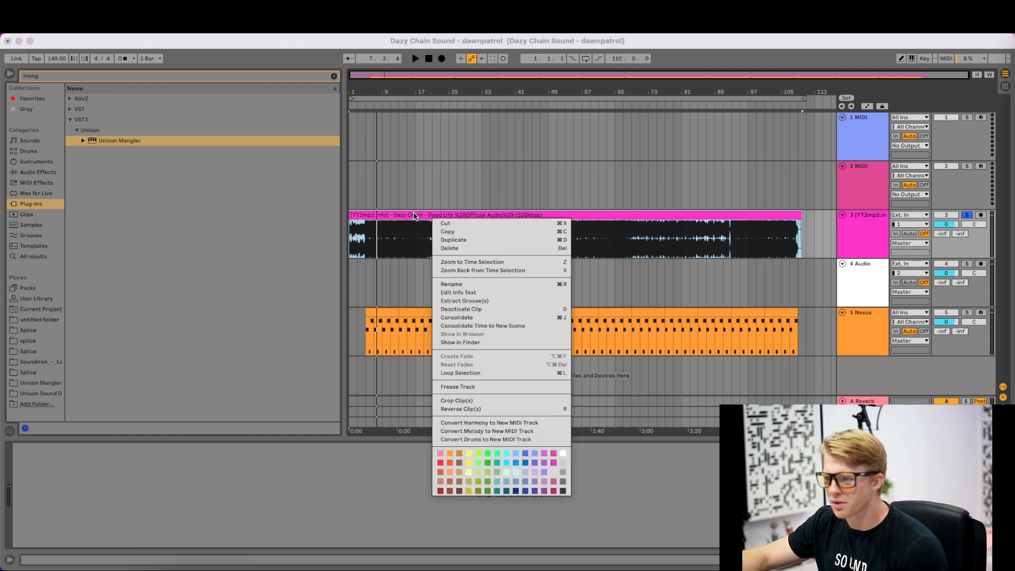
right_click(414, 215)
key(Escape)
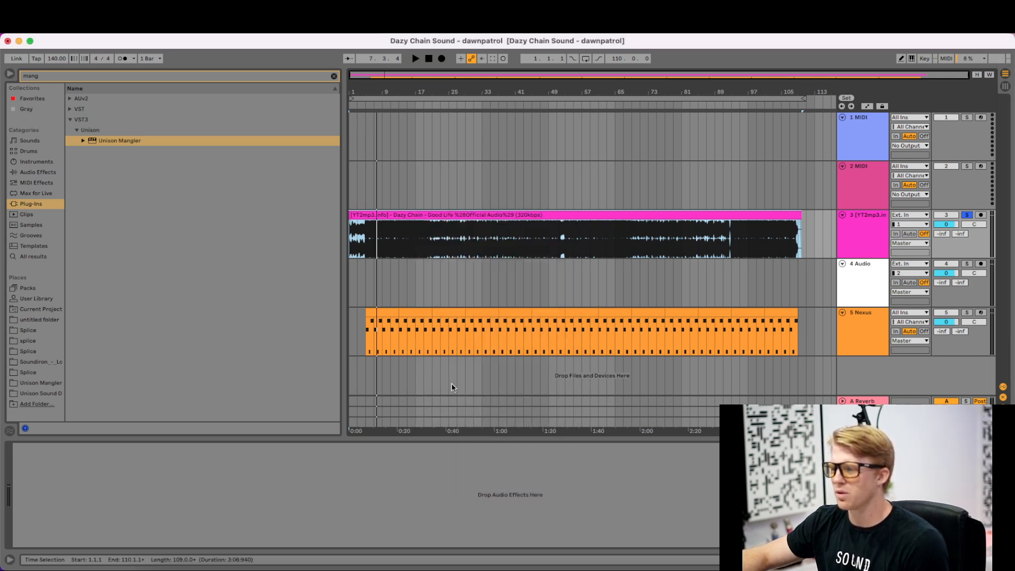
right_click(433, 217)
click(467, 437)
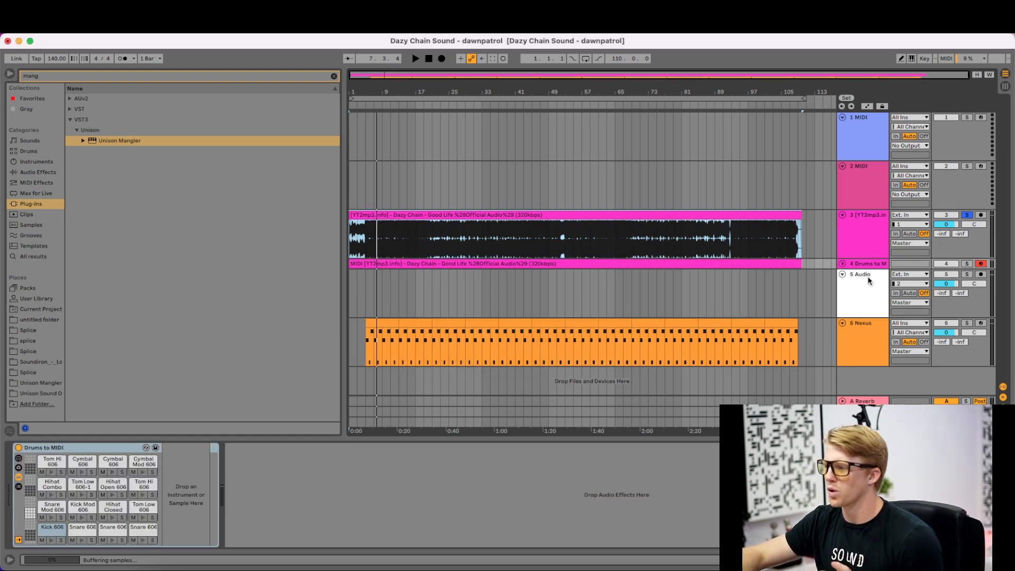
- Unfold and solo the Drums to MIDI track, and play it from bar 5
click(843, 264)
click(967, 264)
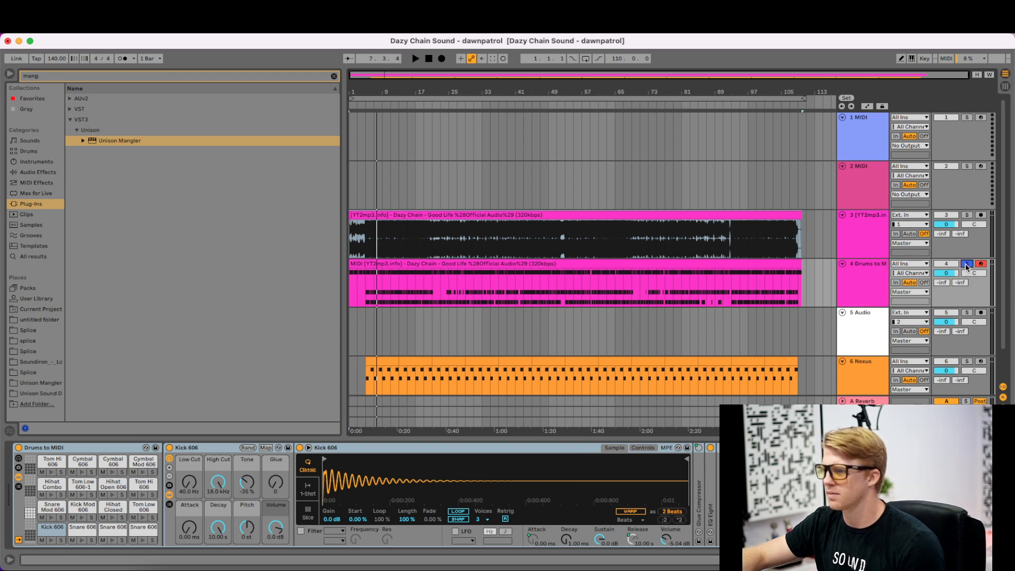
click(369, 288)
key(space)
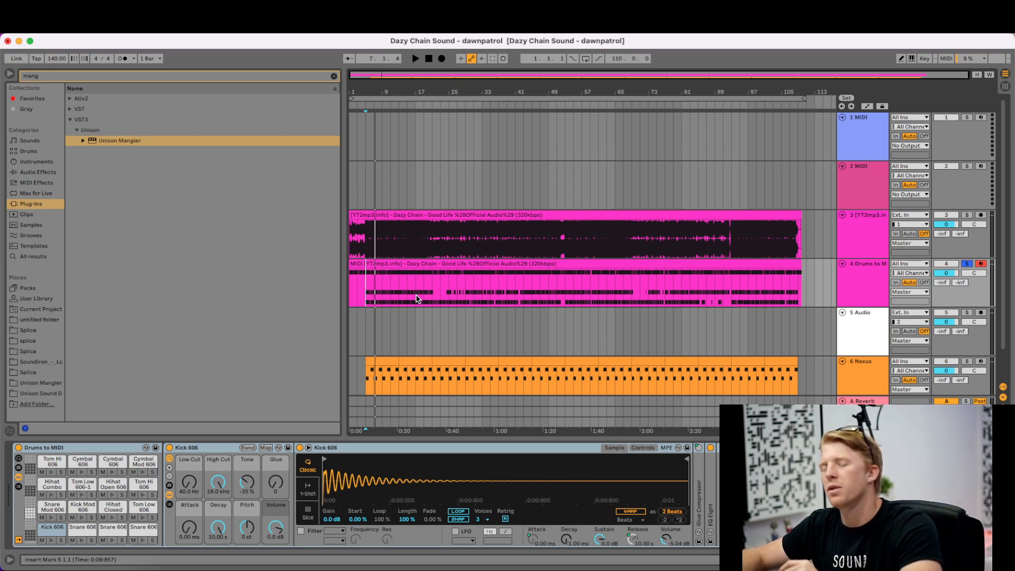
- Remove the converted Drums to MIDI clip together with its track
click(446, 271)
right_click(446, 271)
click(569, 281)
click(858, 286)
right_click(858, 286)
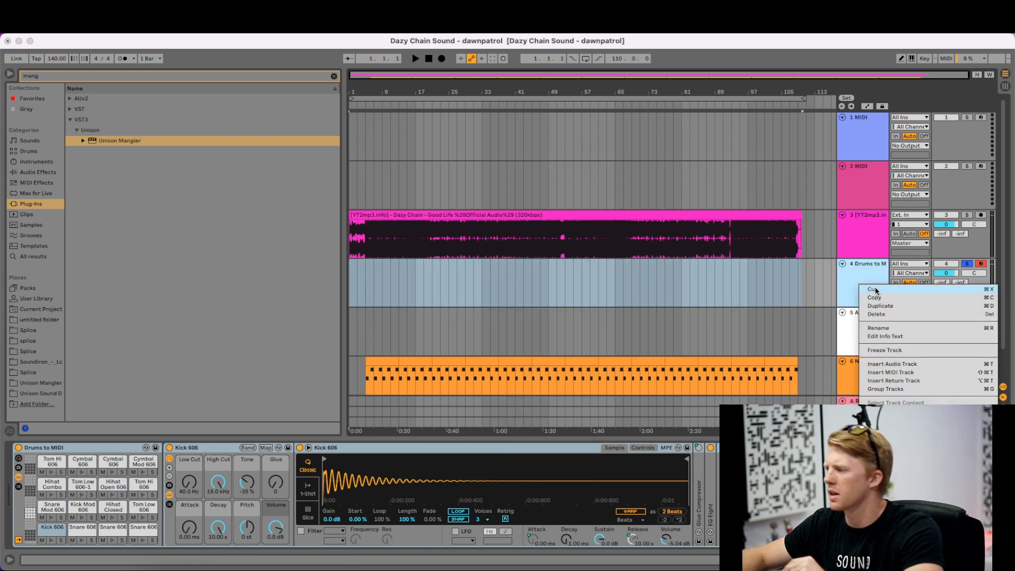
click(877, 292)
- Solo the reference song's track and listen to its drums from bar 5
click(358, 241)
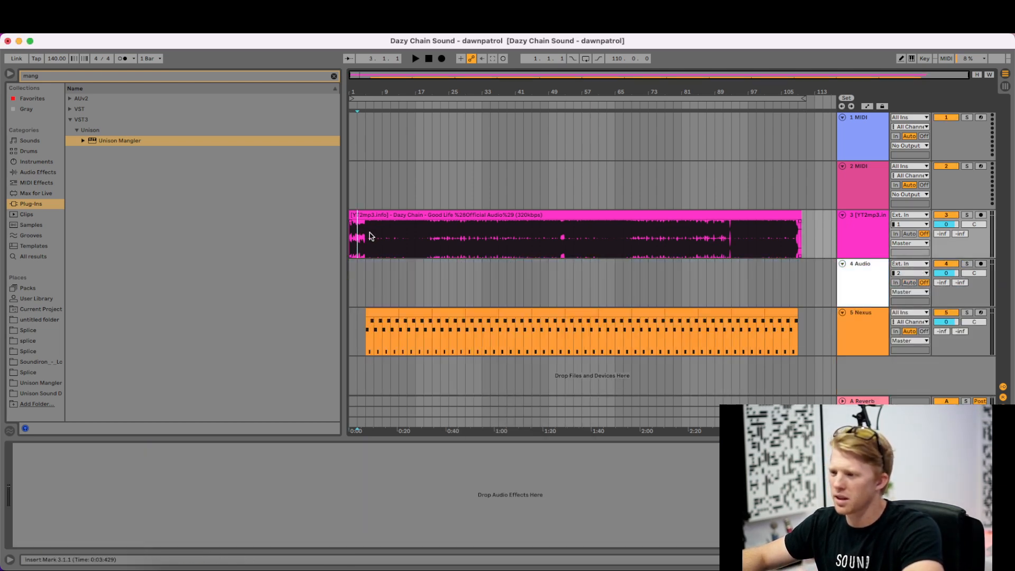
click(967, 215)
key(space)
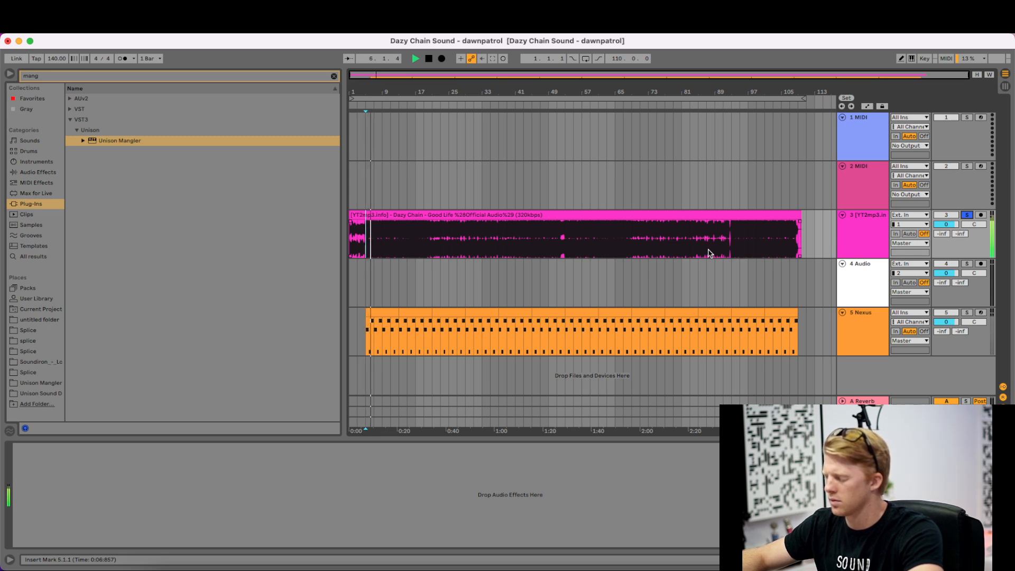
key(space)
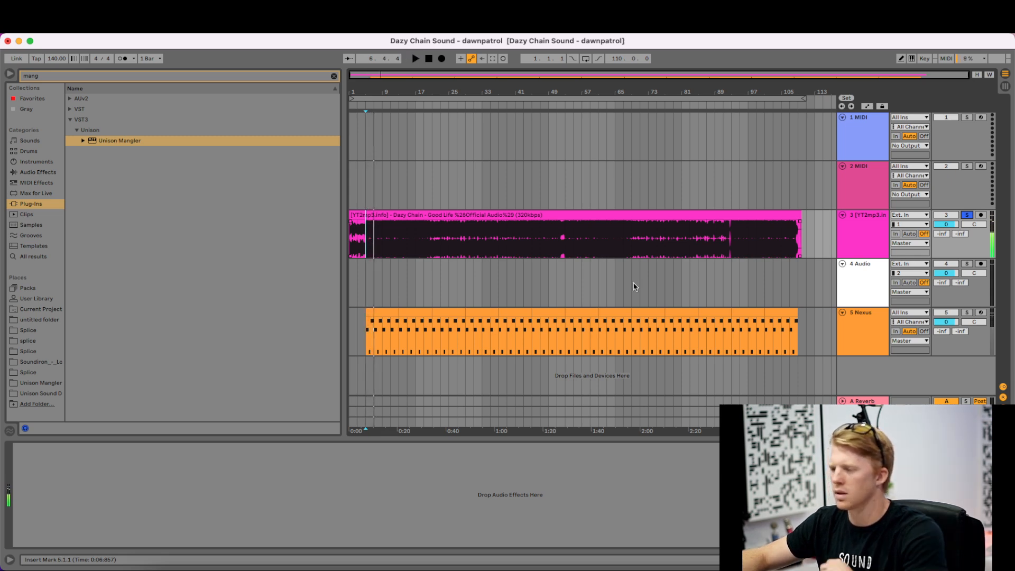
- Insert a MIDI track below Nexus and create an empty eight-bar clip on it from bar 5 to bar 13
right_click(849, 376)
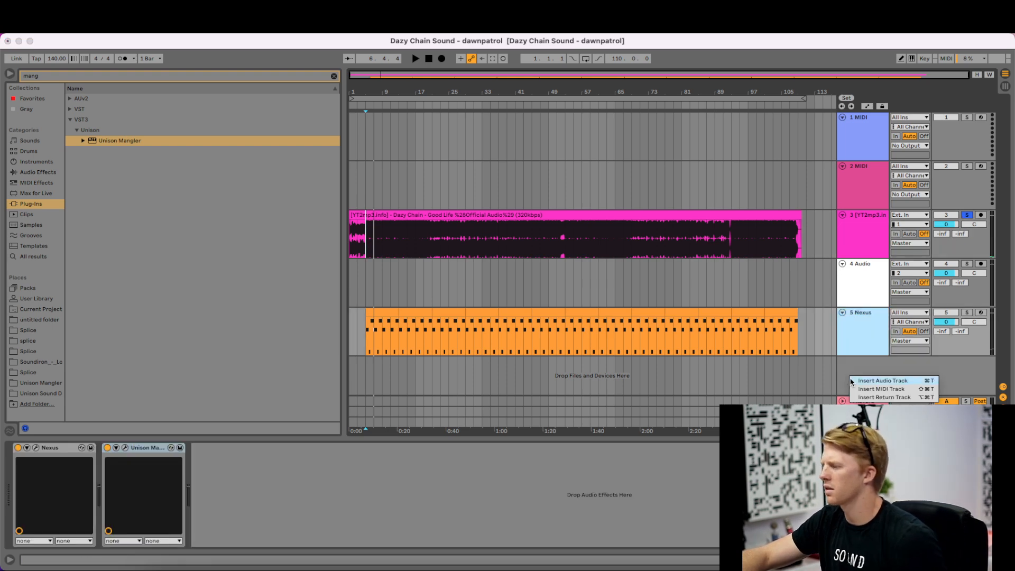
click(864, 388)
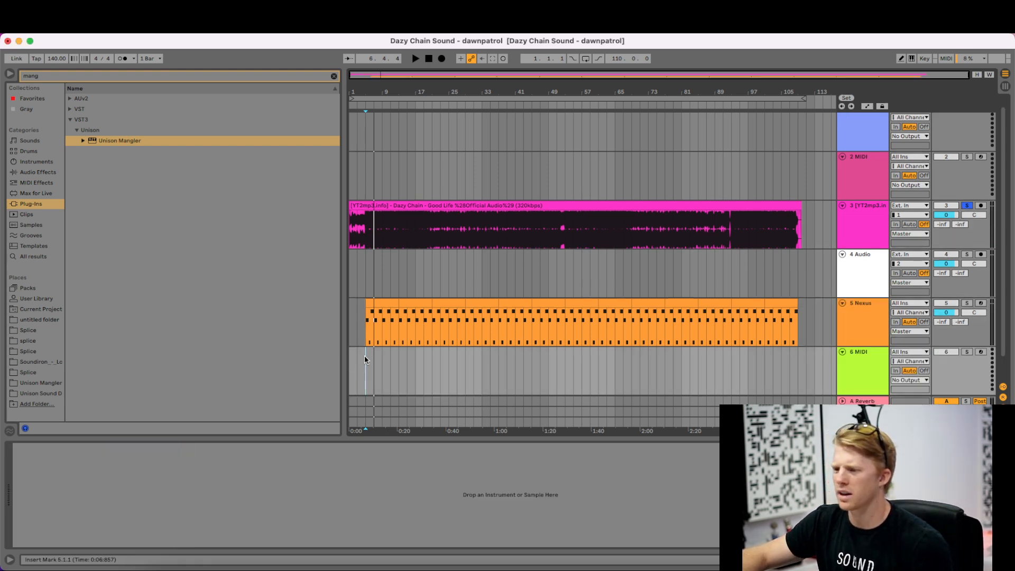
drag(363, 356, 402, 350)
double_click(399, 351)
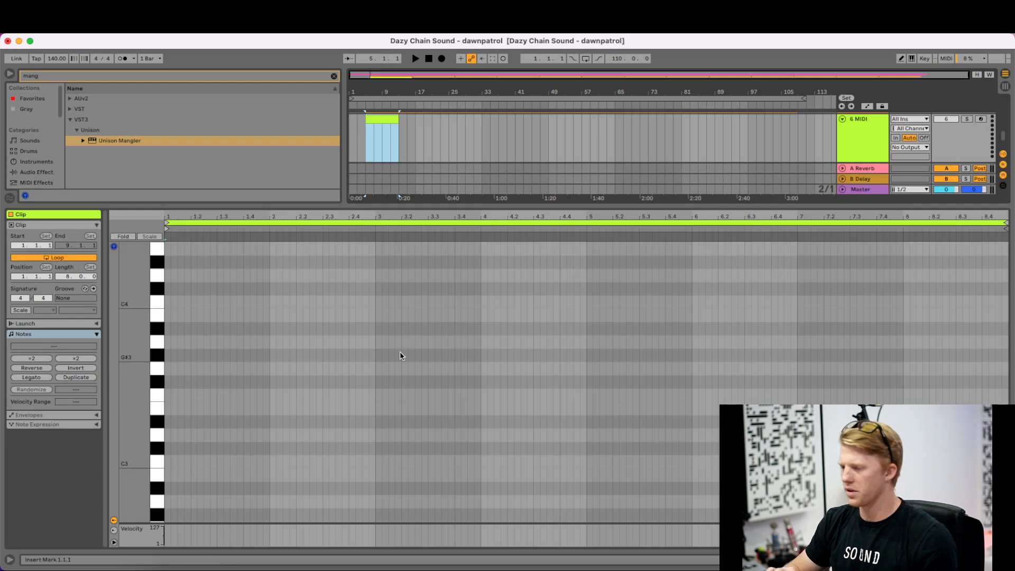
double_click(524, 205)
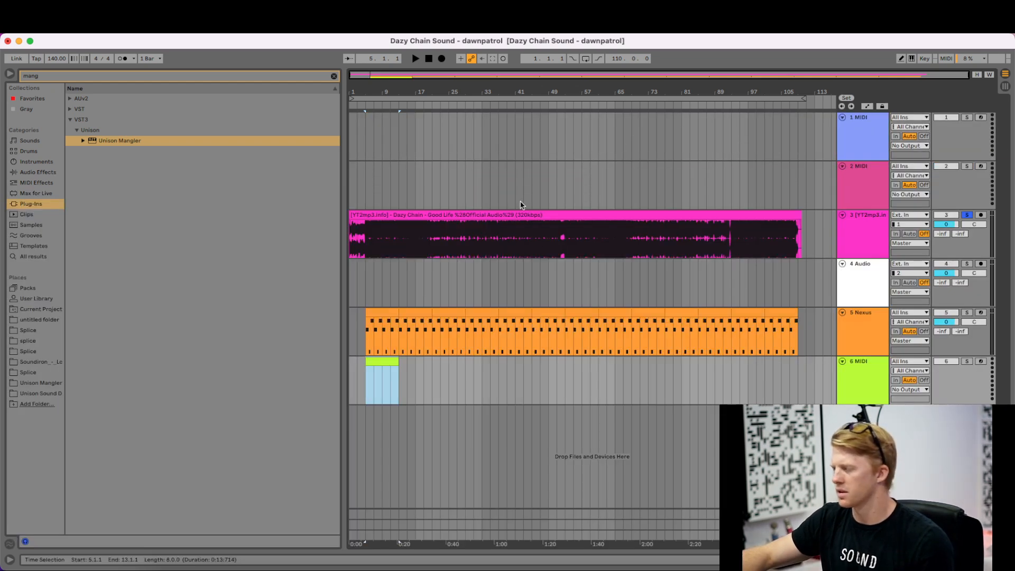
- Search the instruments for "drum" and load a Drum Rack onto the new MIDI track
click(334, 77)
text(drum)
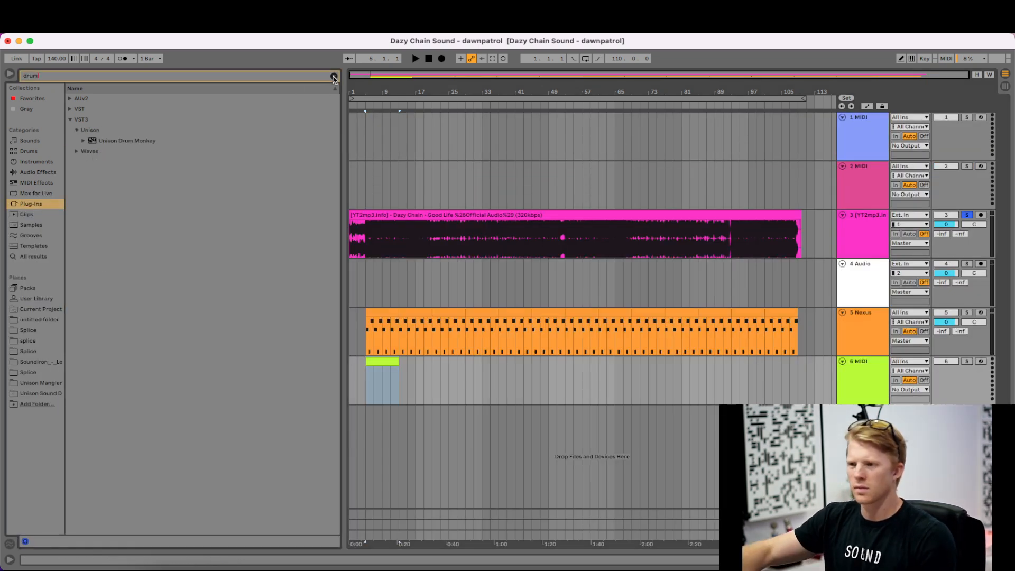
click(70, 109)
click(77, 129)
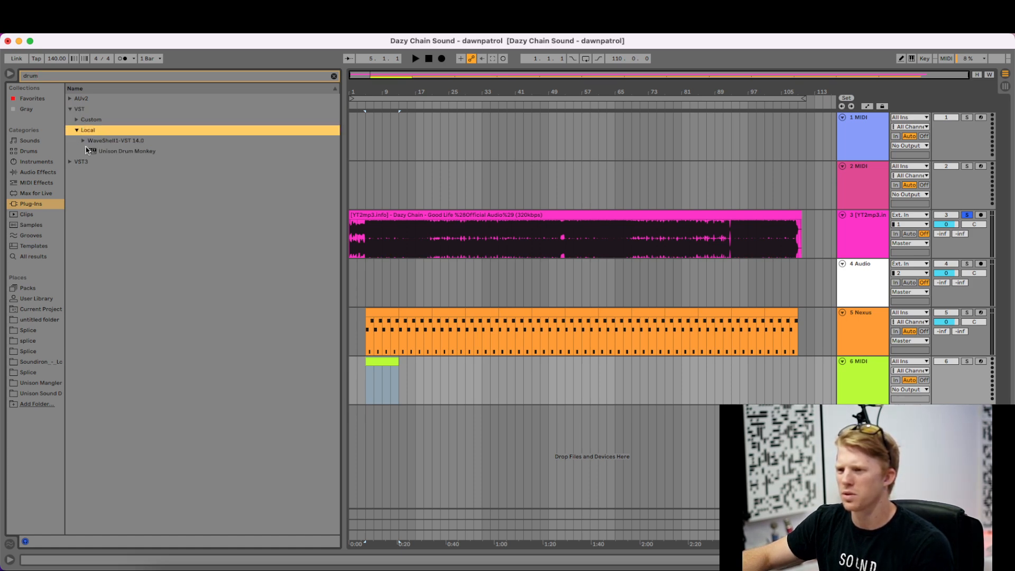
click(44, 162)
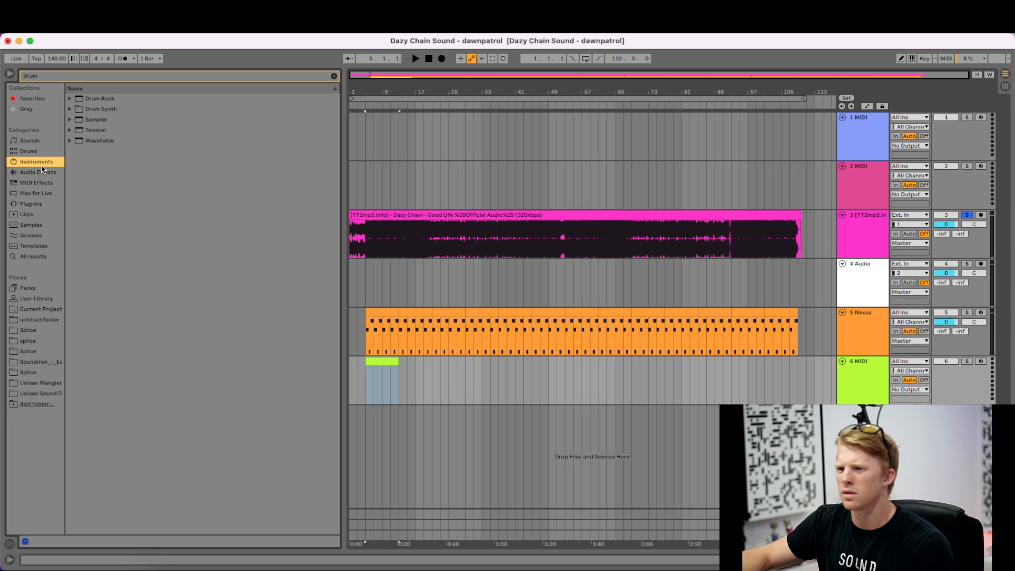
drag(91, 99, 381, 361)
scroll(385, 287, down, 2)
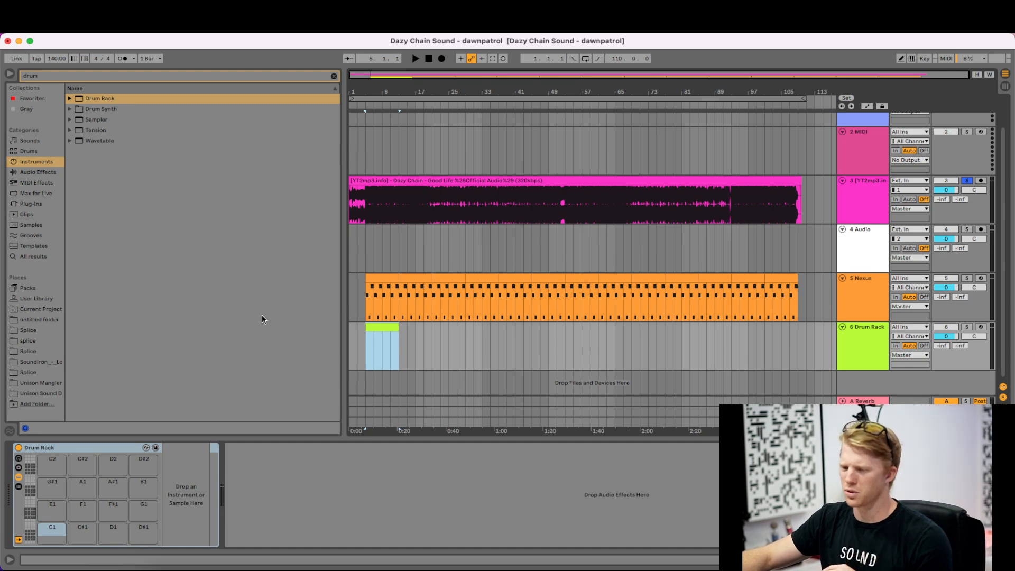
- Load UNISON_KIT_HUMBLE - Kick.wav from the Famous Drum Kits folder onto the Drum Rack's C1 pad
click(333, 78)
click(45, 383)
click(69, 109)
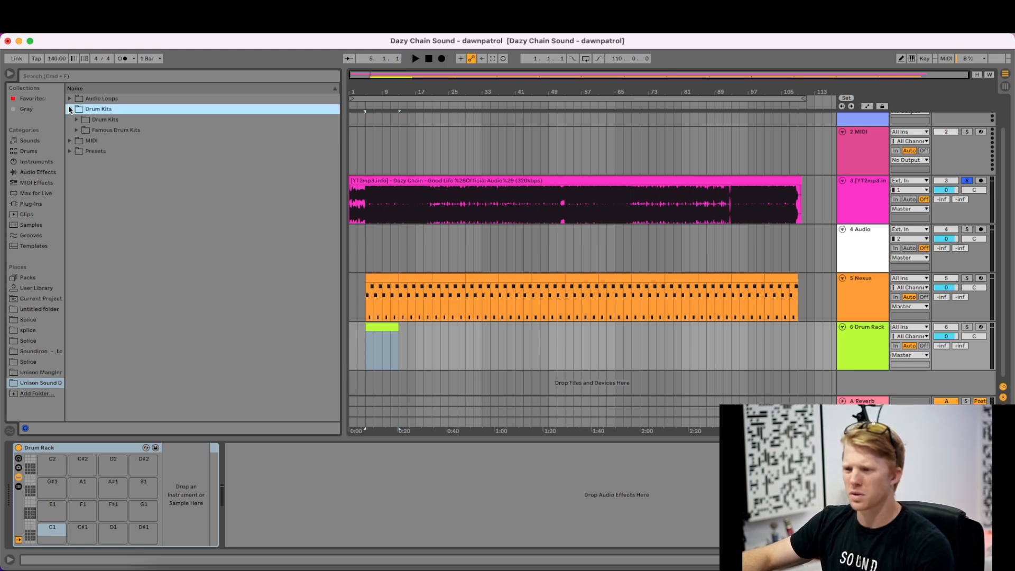
click(77, 119)
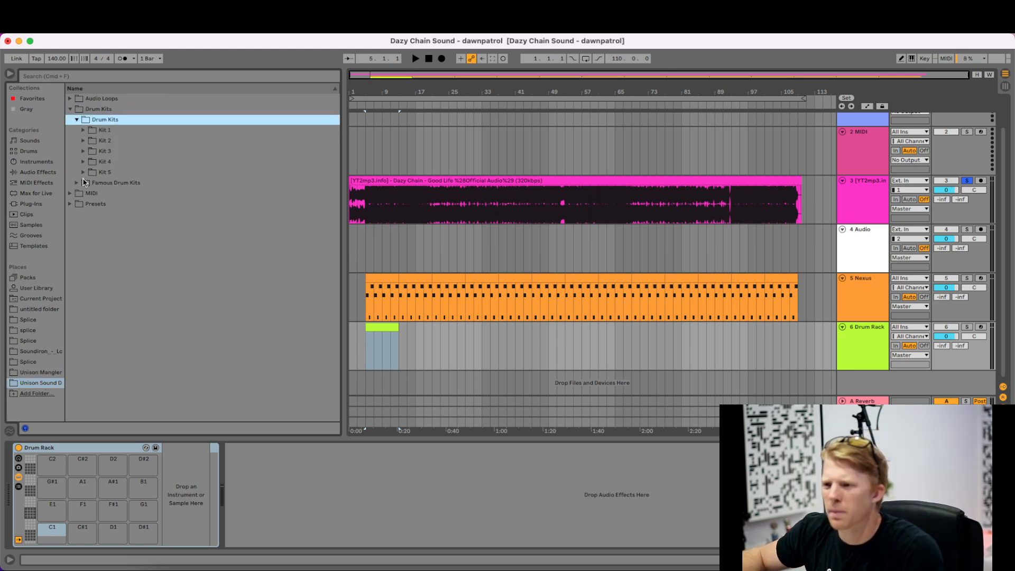
click(78, 183)
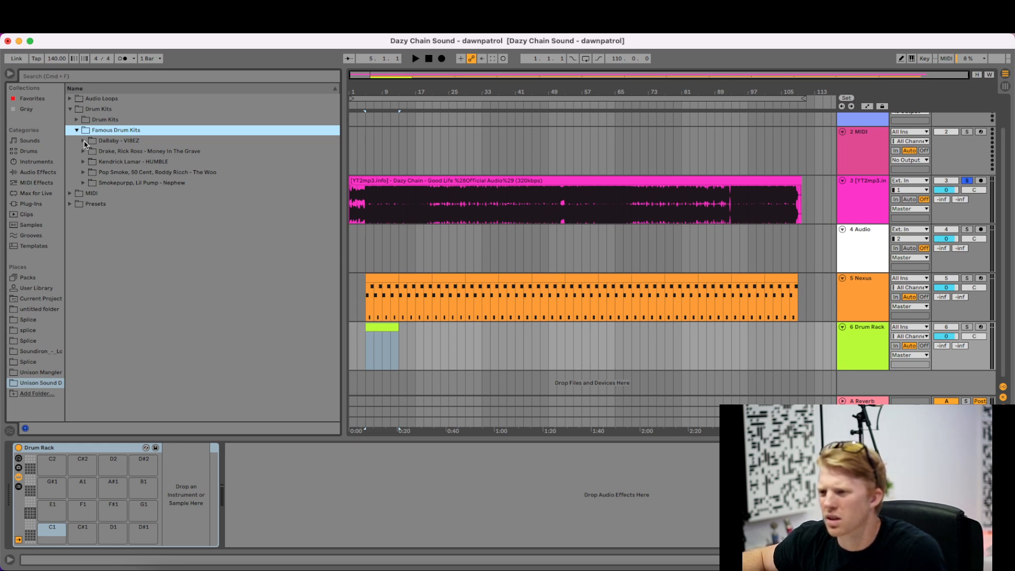
click(83, 162)
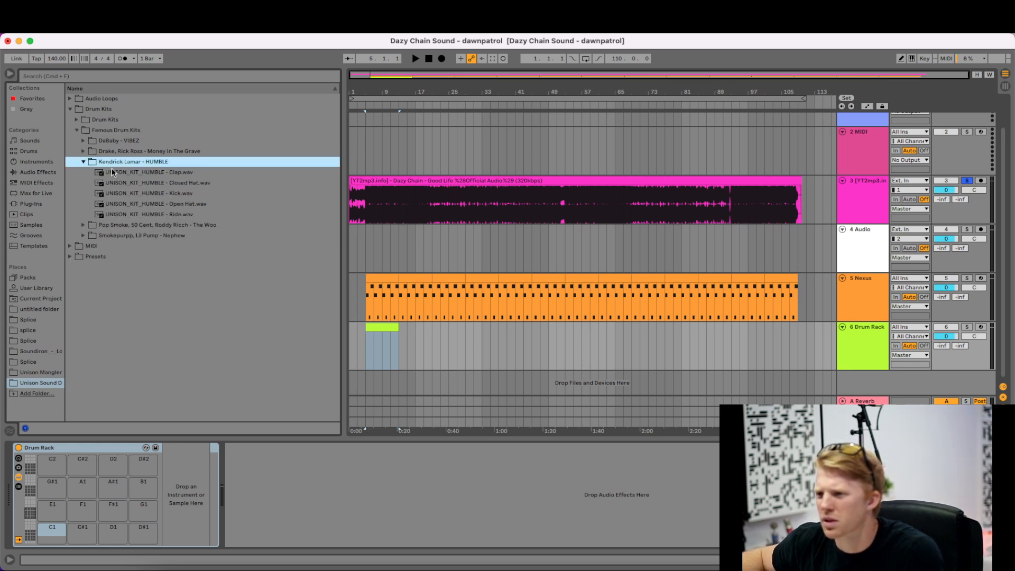
click(121, 193)
drag(125, 195, 52, 533)
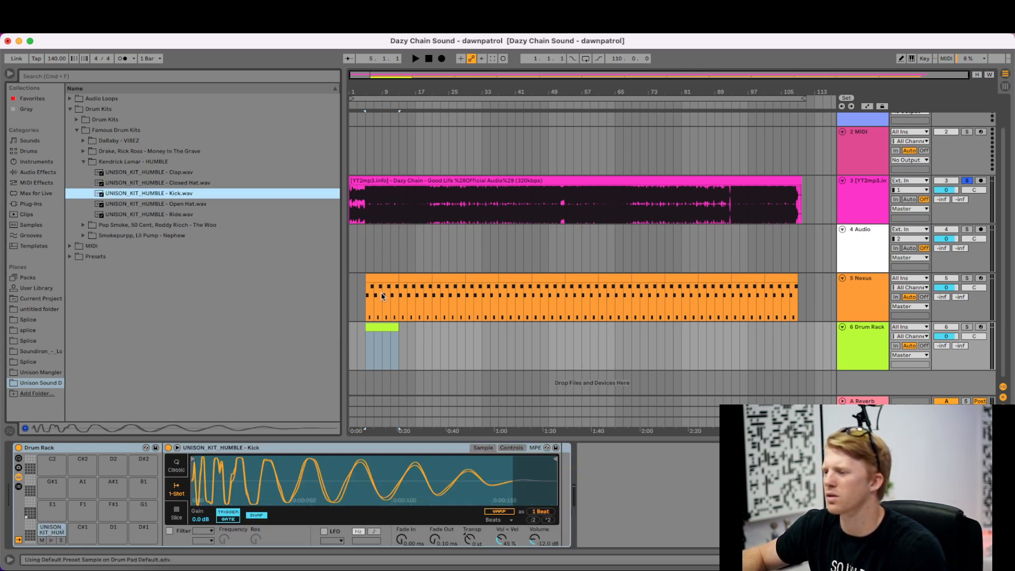
- Open the drum clip and, matching the reference playback, draw kick notes at 1.1.1, 1.3.3 and 1.4.1
double_click(379, 332)
drag(704, 206, 704, 367)
key(space)
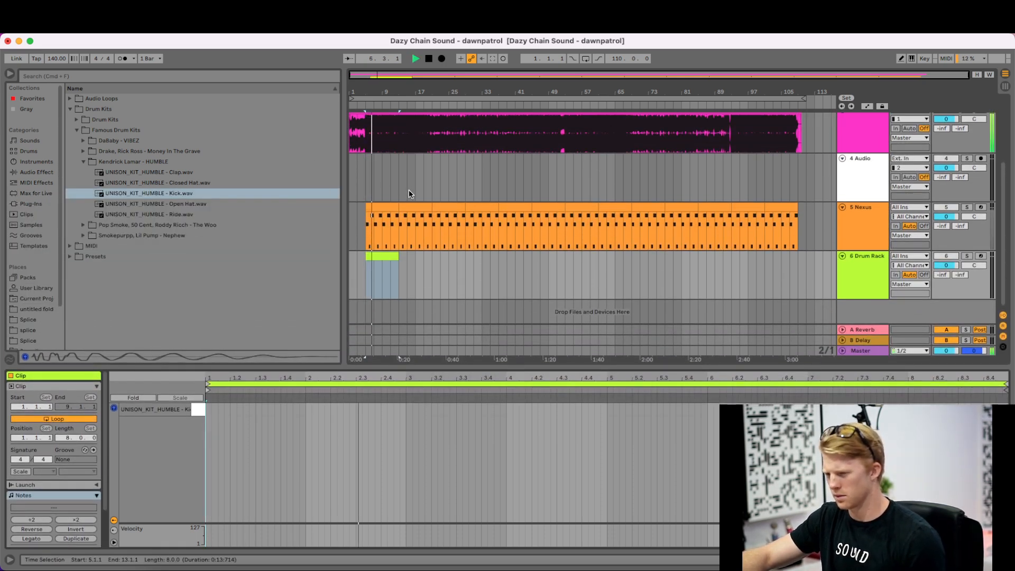
key(space)
key(b)
click(209, 409)
key(space)
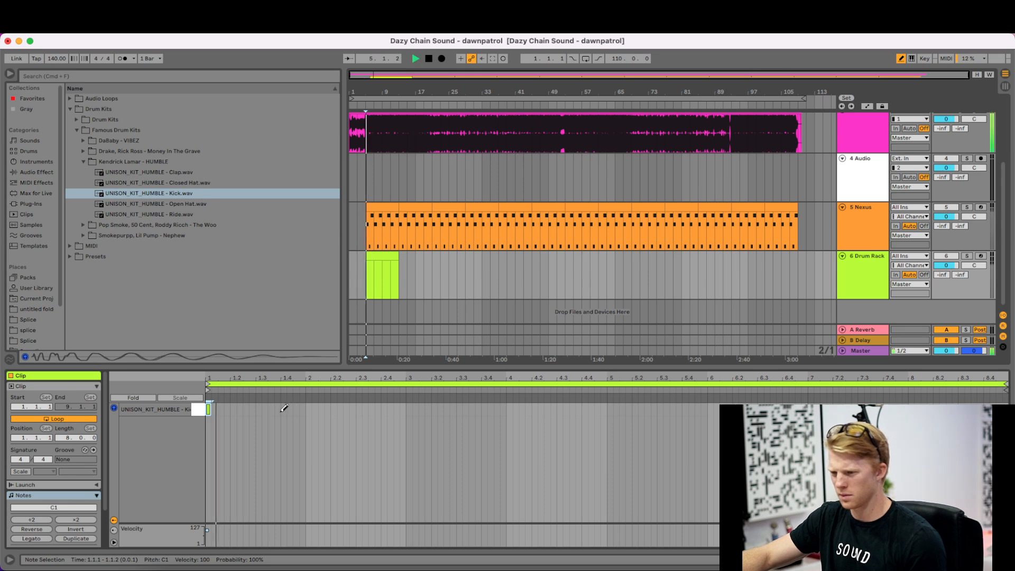
click(271, 409)
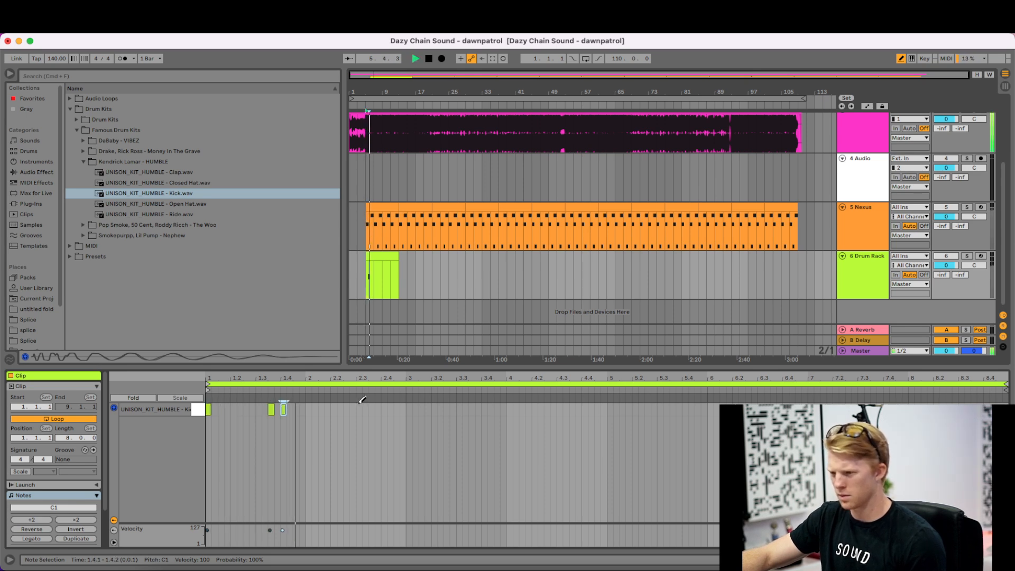
- Turn off the reference solo and add kick notes at 2.2.1, 2.3.3, 2.4.3 and 3.1.1 while playing along
key(space)
double_click(967, 256)
key(space)
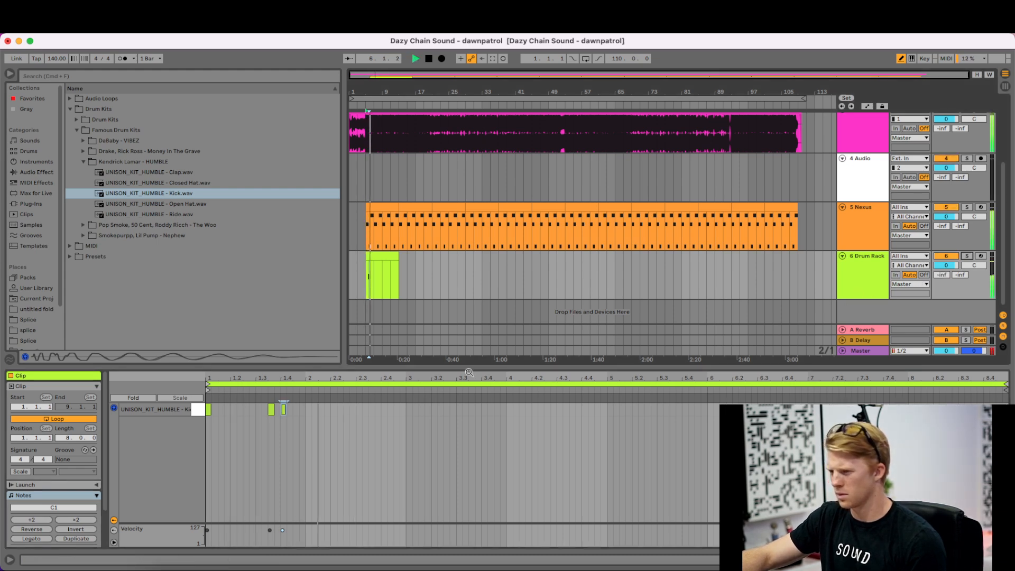
click(334, 409)
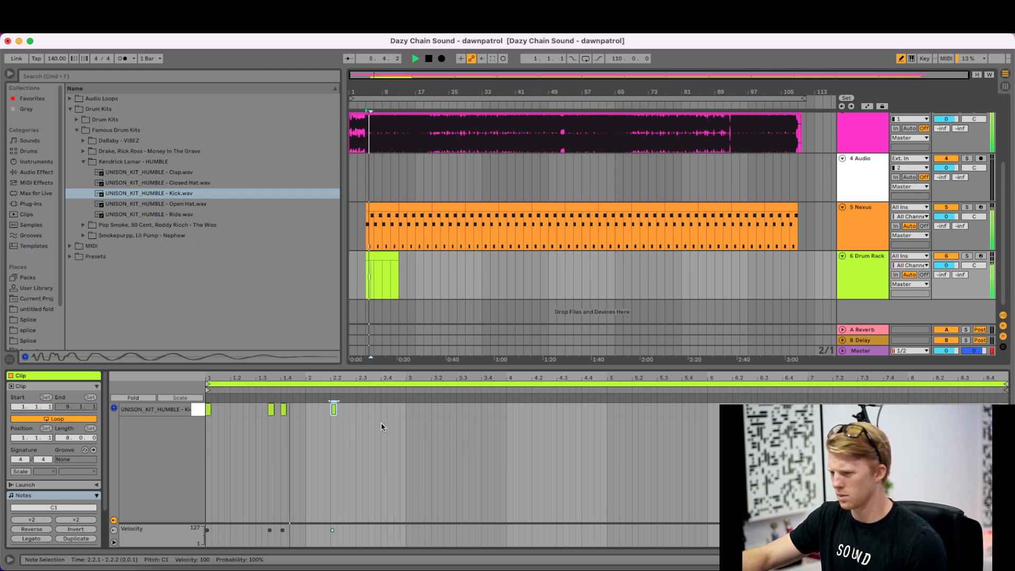
click(372, 409)
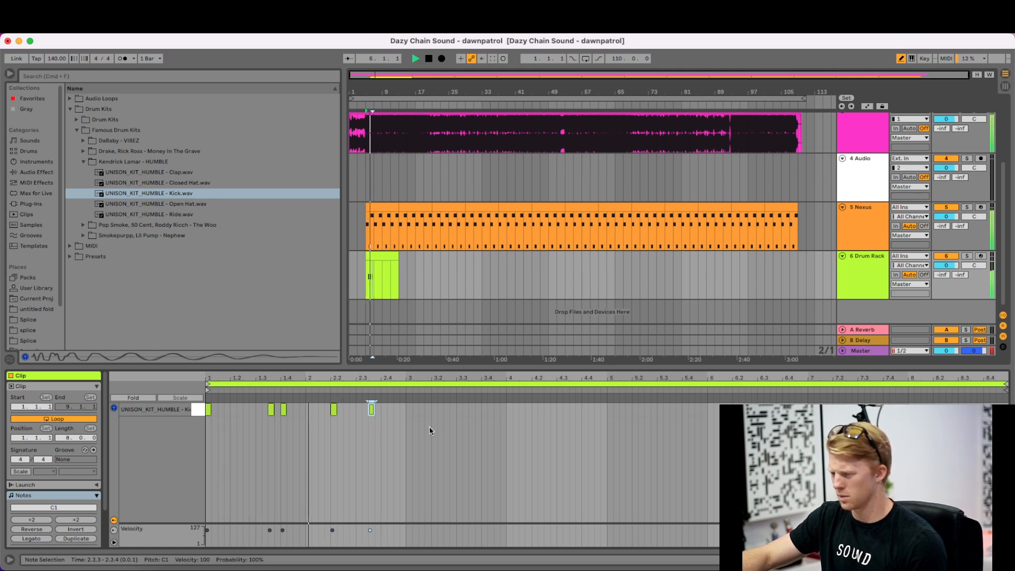
key(space)
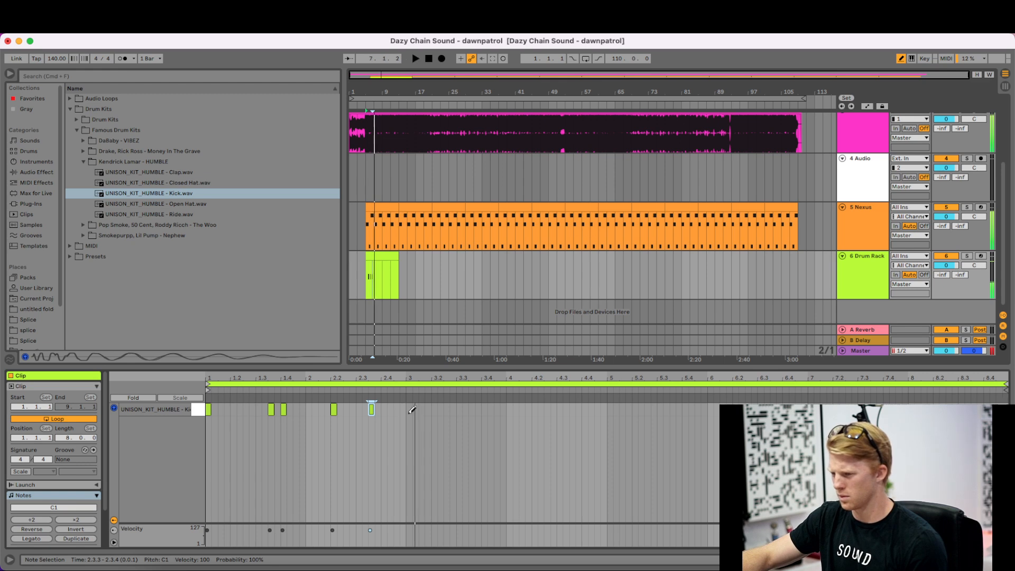
click(396, 409)
click(410, 409)
- Delete the kick note at 3.1.1 and duplicate the two-bar kick pattern to fill the eight-bar clip
key(space)
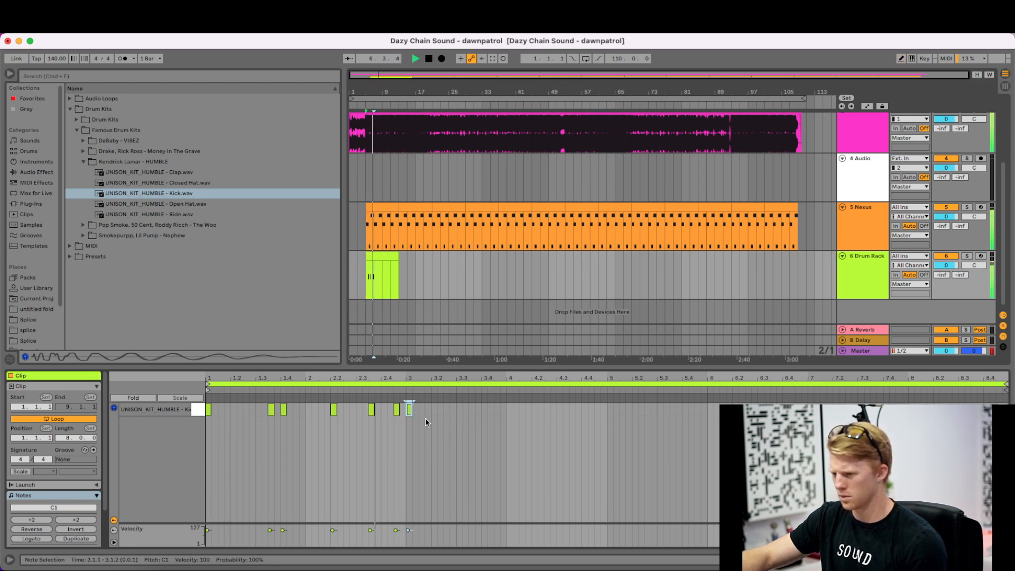
double_click(410, 412)
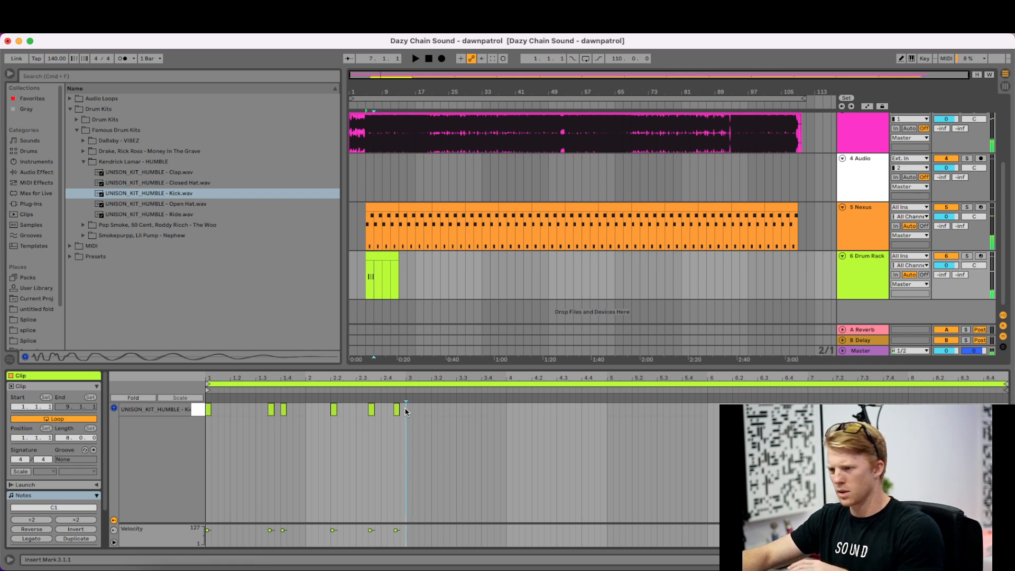
drag(408, 412, 207, 411)
key(super+d)
key(super+d)
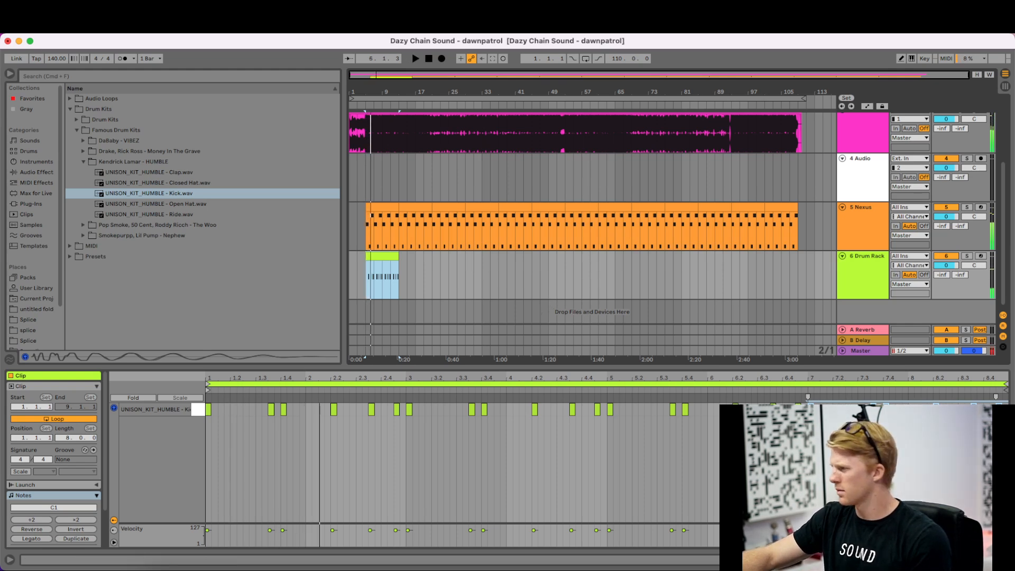
- Play the section from bar 5 and mute the Drum Rack and Nexus tracks to compare with the reference
click(373, 214)
click(380, 209)
key(space)
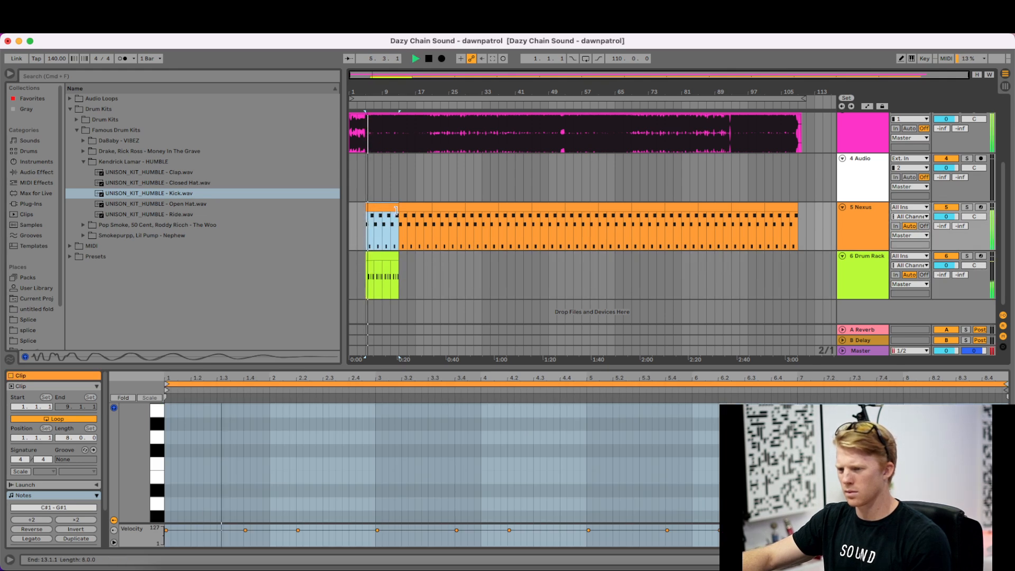
click(389, 257)
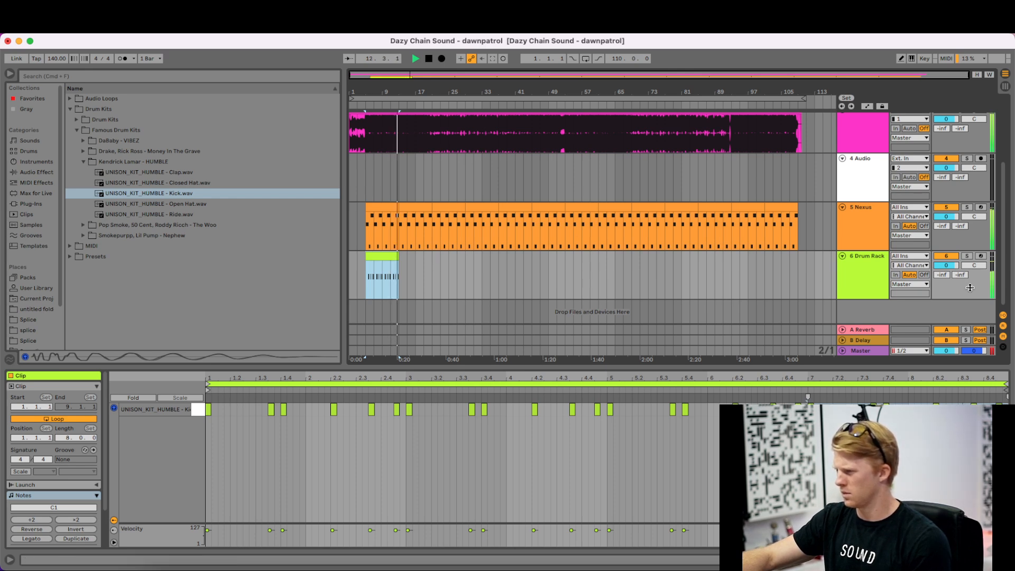
click(945, 255)
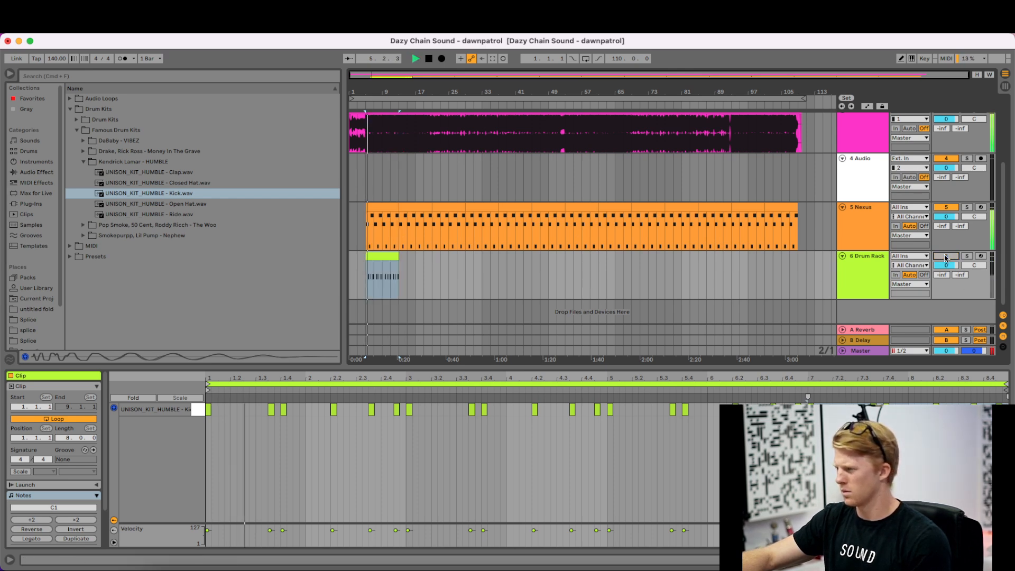
click(946, 207)
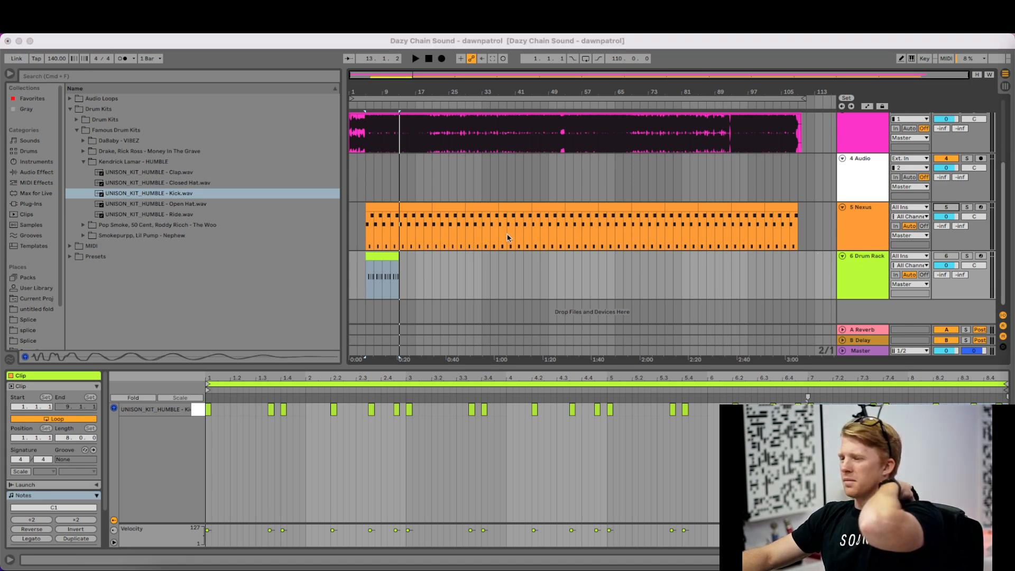
- Duplicate the eight-bar Drum Rack clip twelve times so the kick pattern runs to bar 109
click(383, 255)
click(384, 255)
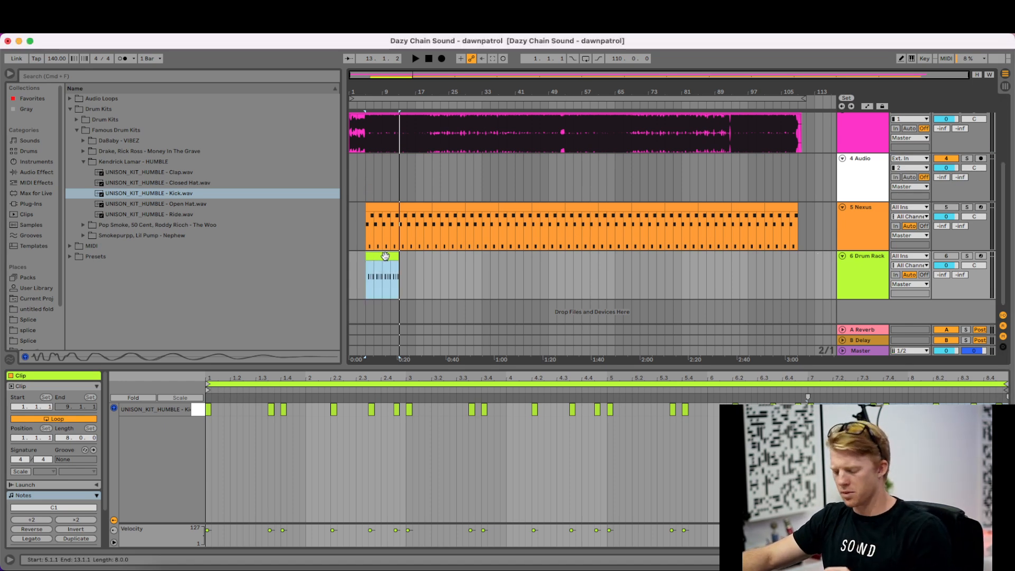
key(super+d)
key(super+d)
key(super+d)
key(super+d)
key(super+d)
key(super+d)
key(super+d)
key(super+d)
key(super+d)
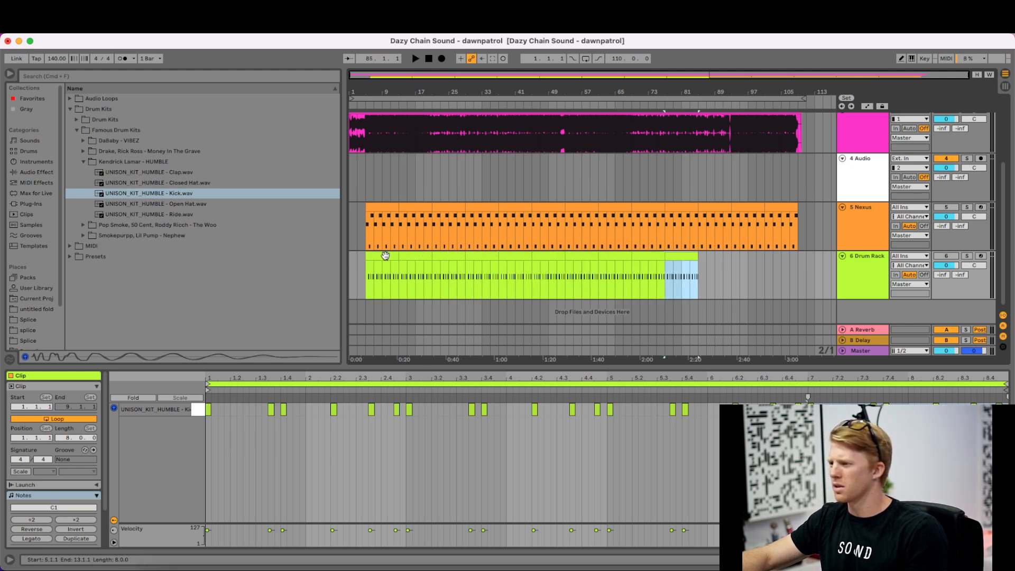
key(super+d)
key(super+d)
key(super+d)
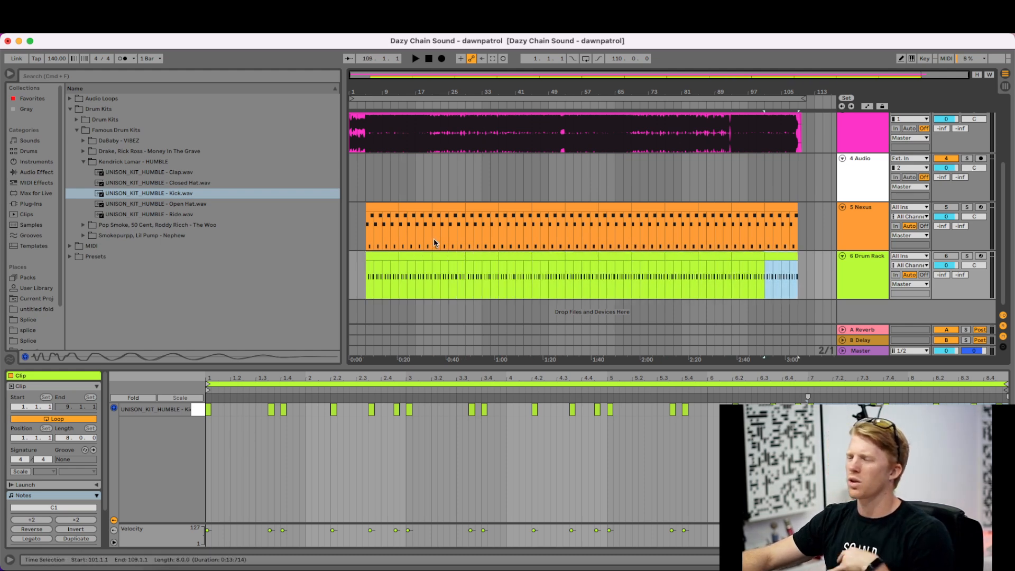
scroll(939, 134, up, 2)
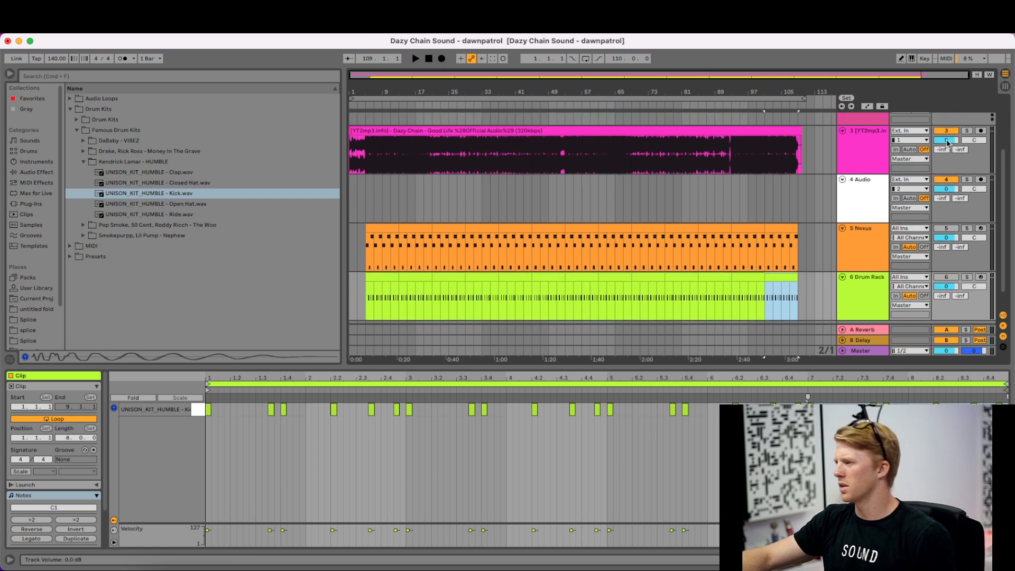
- Solo the reference track and play it from bar 5 to listen to its drums
click(967, 131)
click(367, 157)
key(space)
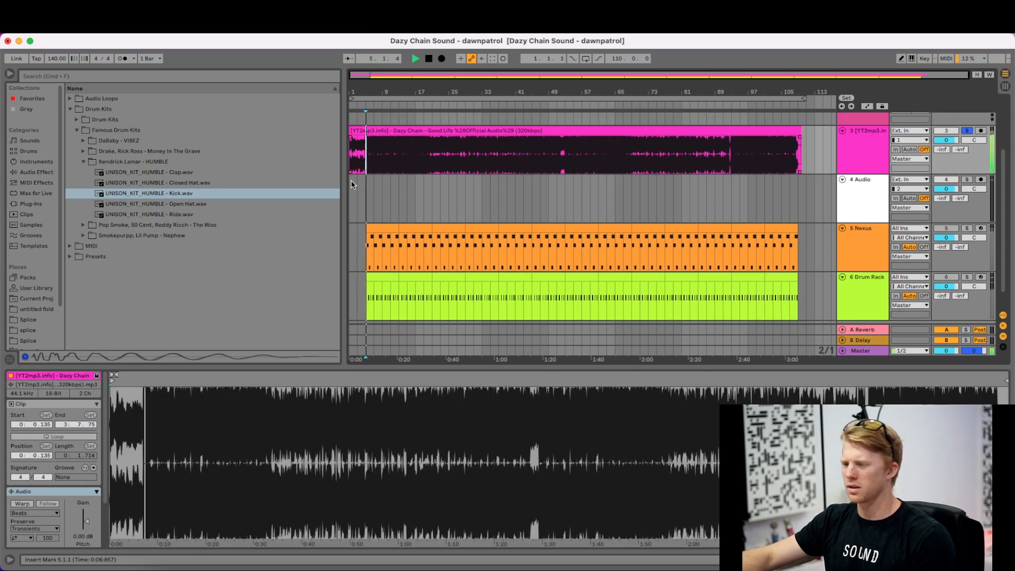
scroll(405, 216, down, 1)
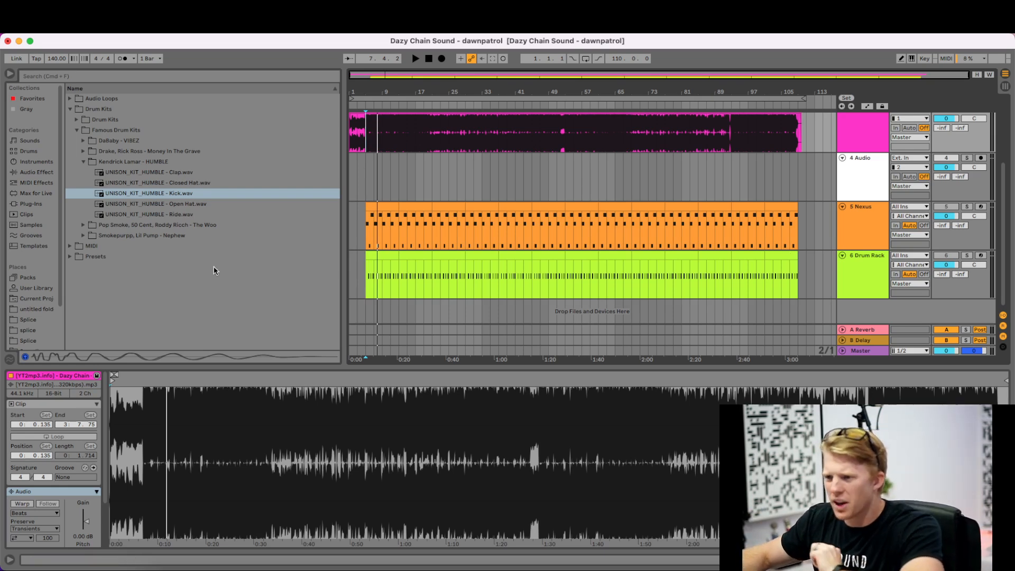
- Audition snare and clap samples in the Nephew, The Woo, Money In The Grave and VIBEZ folders of Famous Drum Kits
click(83, 162)
click(83, 183)
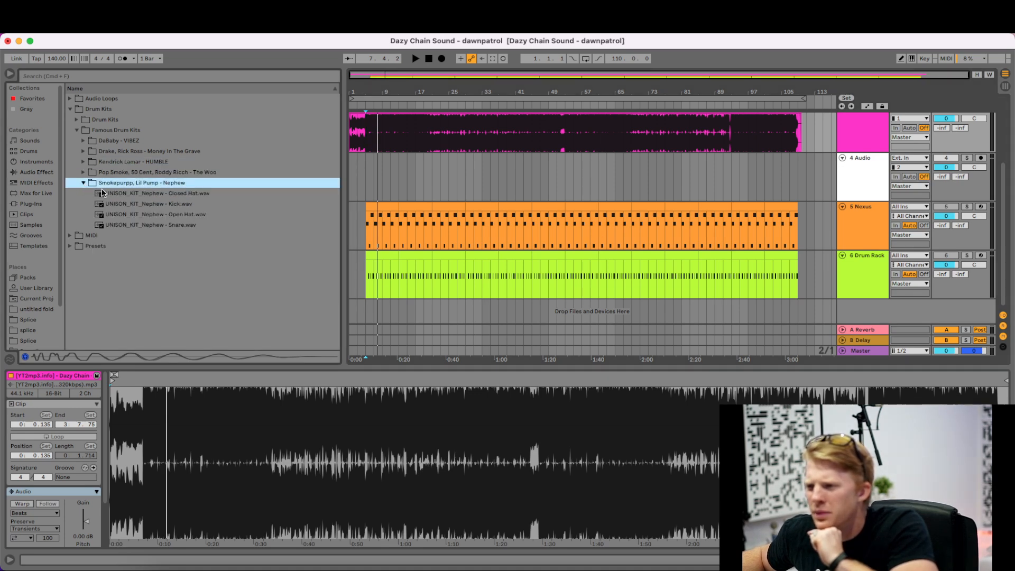
click(111, 226)
click(83, 172)
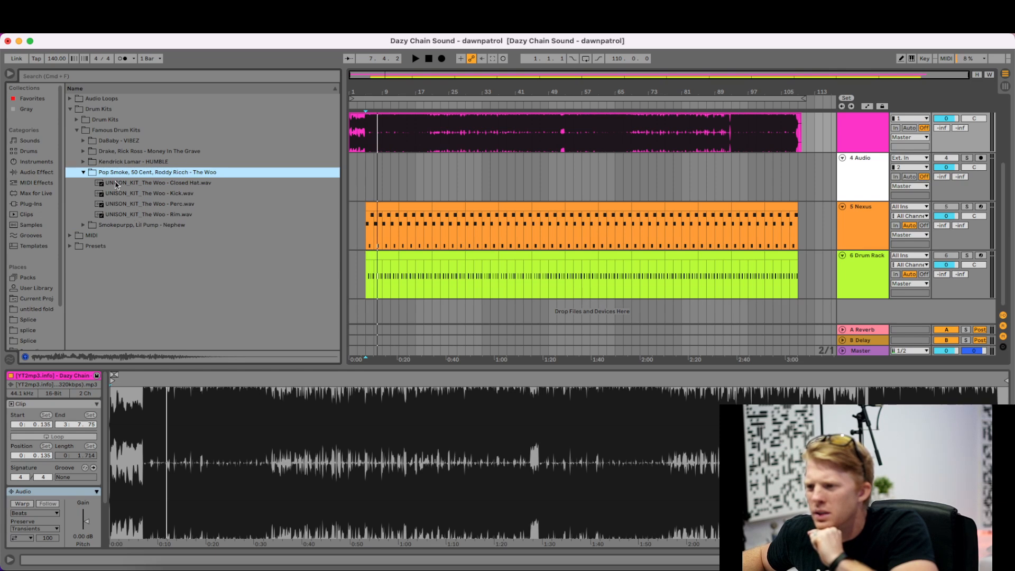
click(84, 152)
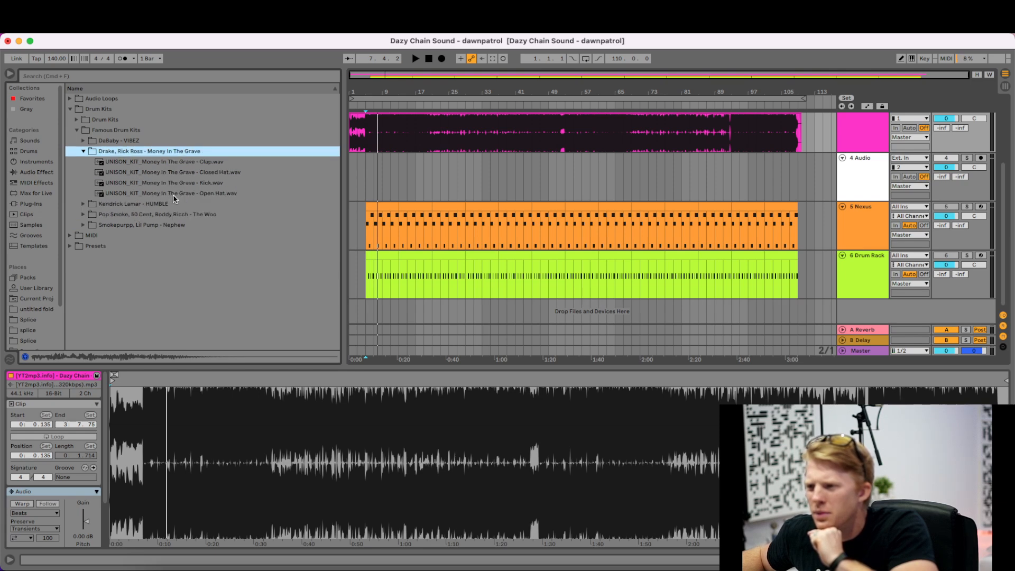
click(108, 162)
click(83, 141)
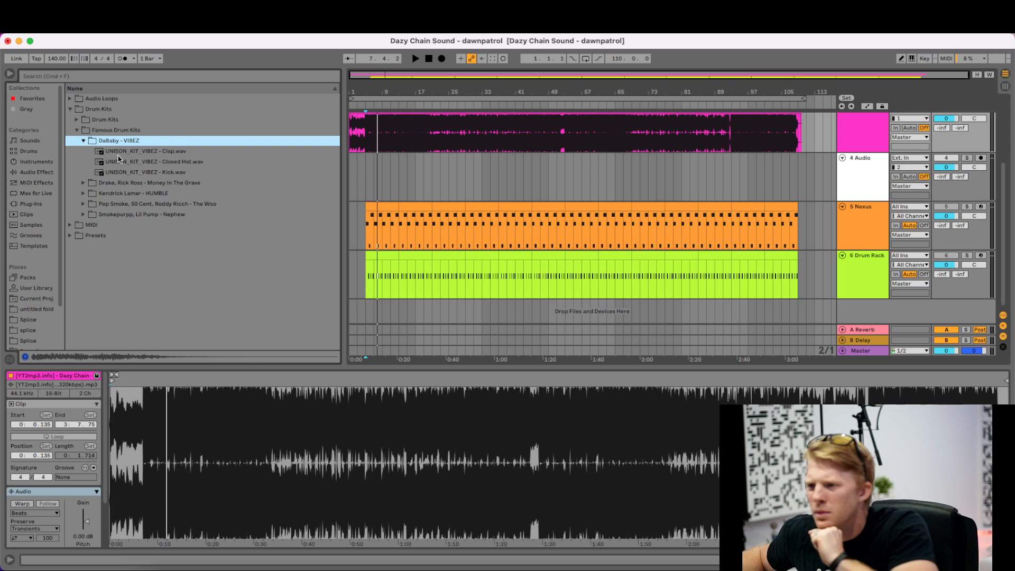
click(147, 162)
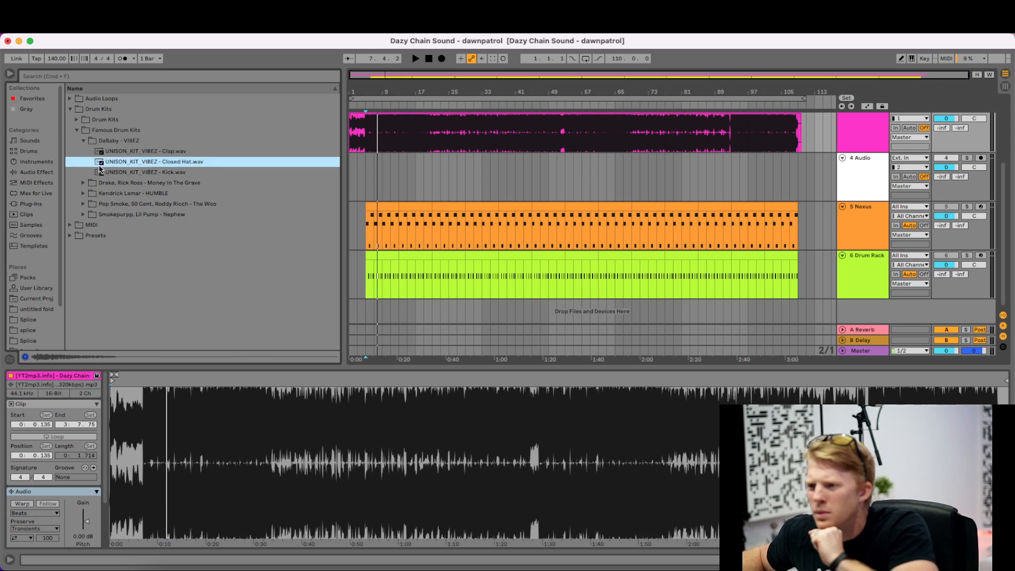
- Browse Kit 1 through Kit 5 for a snare, audition UNISON_KIT5_Snare.wav and replay the soloed reference for comparison
click(77, 131)
click(77, 119)
click(83, 130)
click(118, 194)
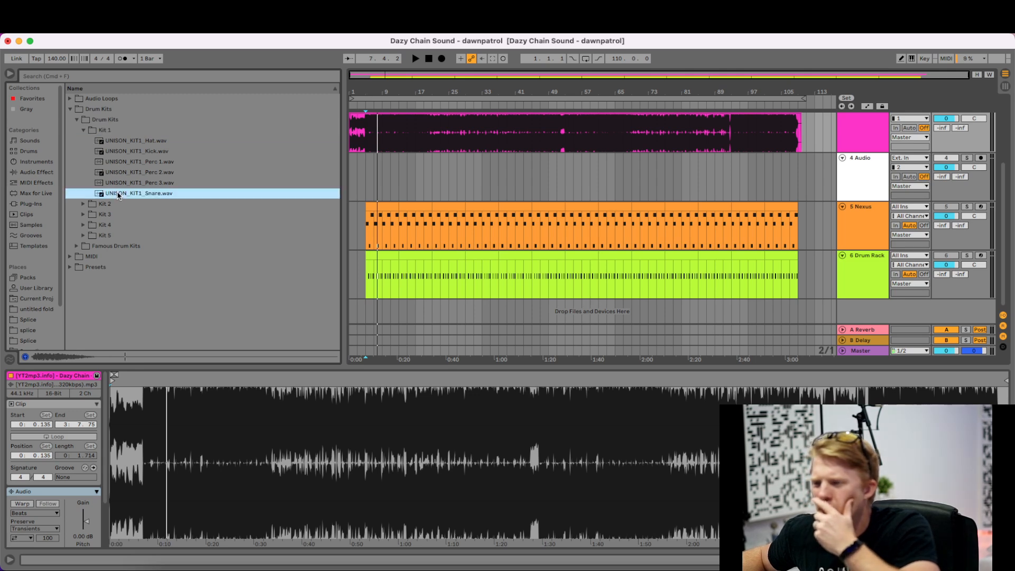
click(83, 203)
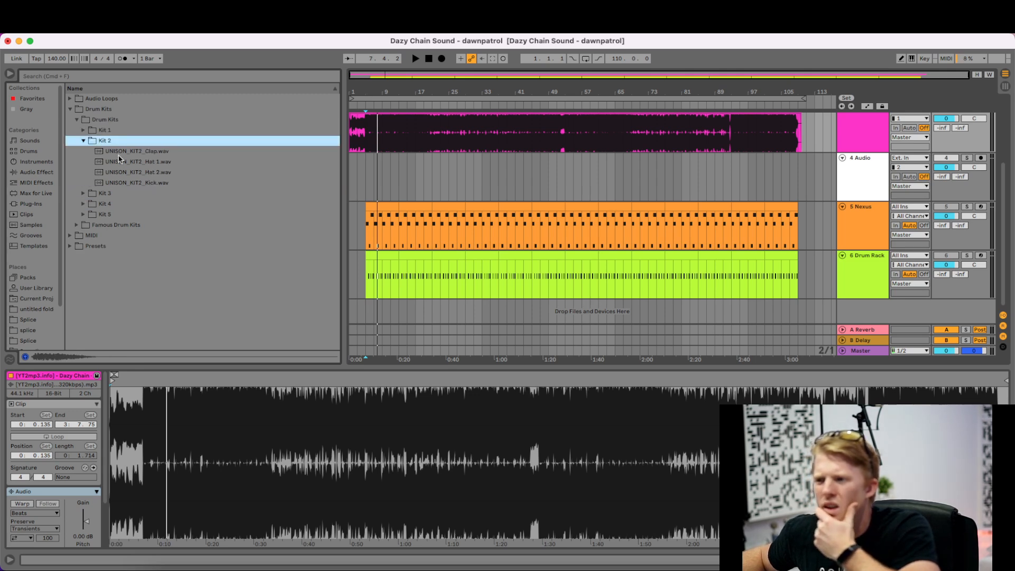
click(84, 193)
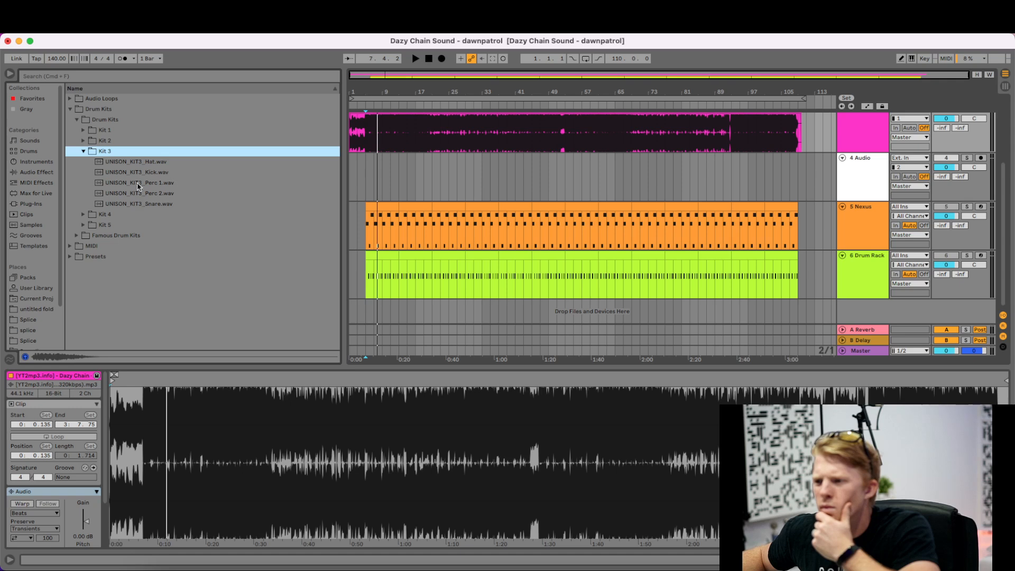
click(136, 205)
click(86, 213)
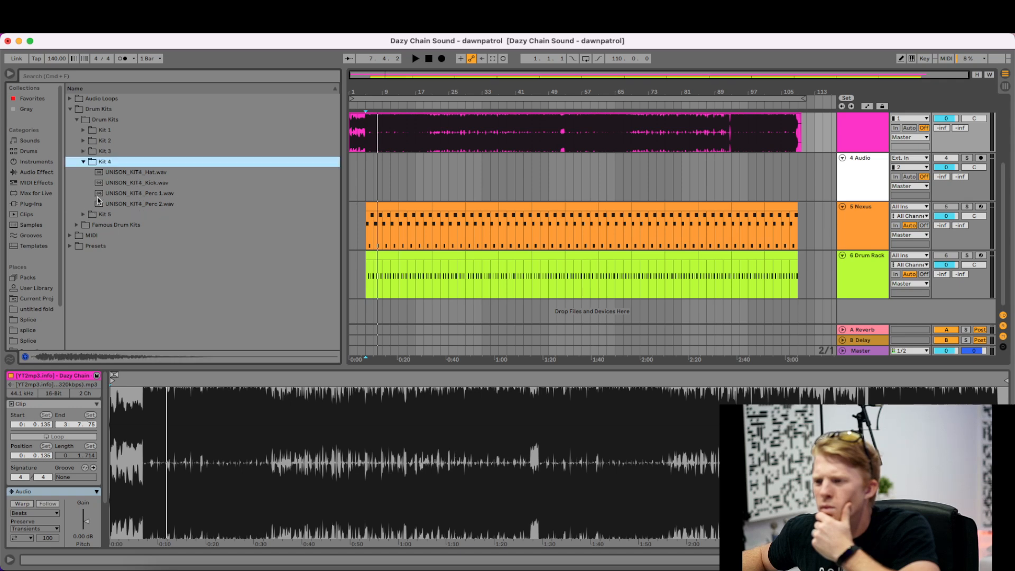
click(86, 215)
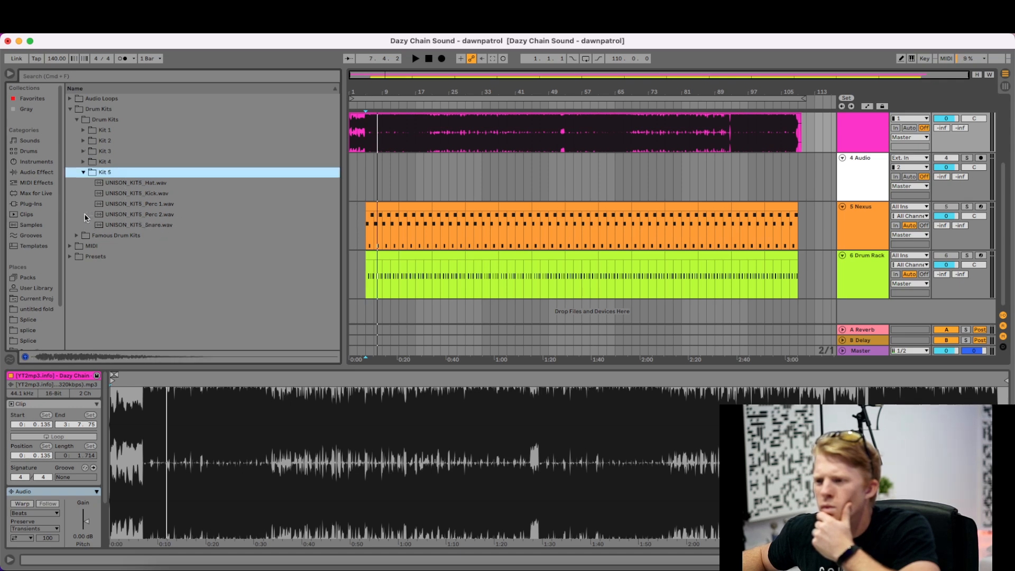
click(129, 225)
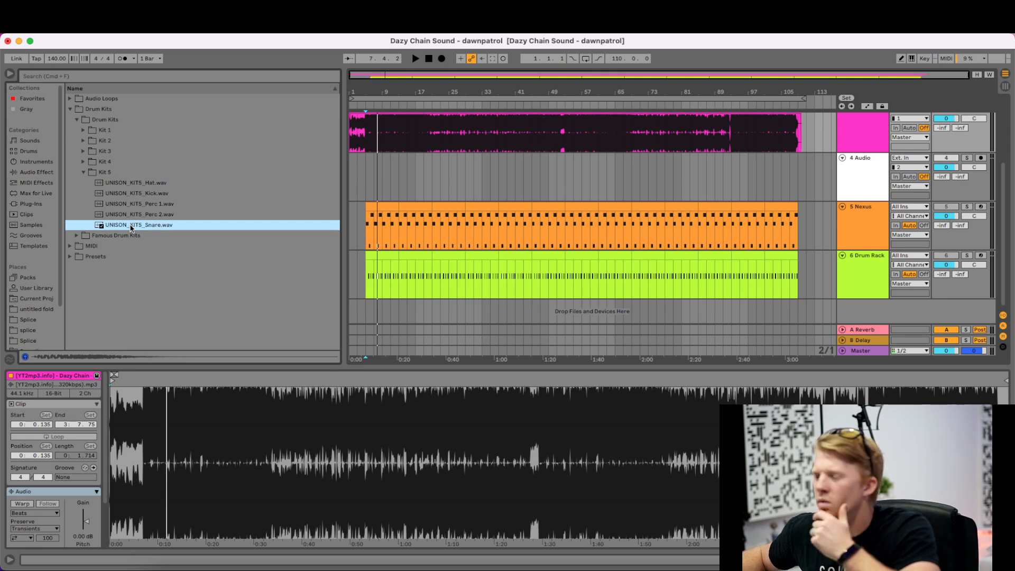
key(space)
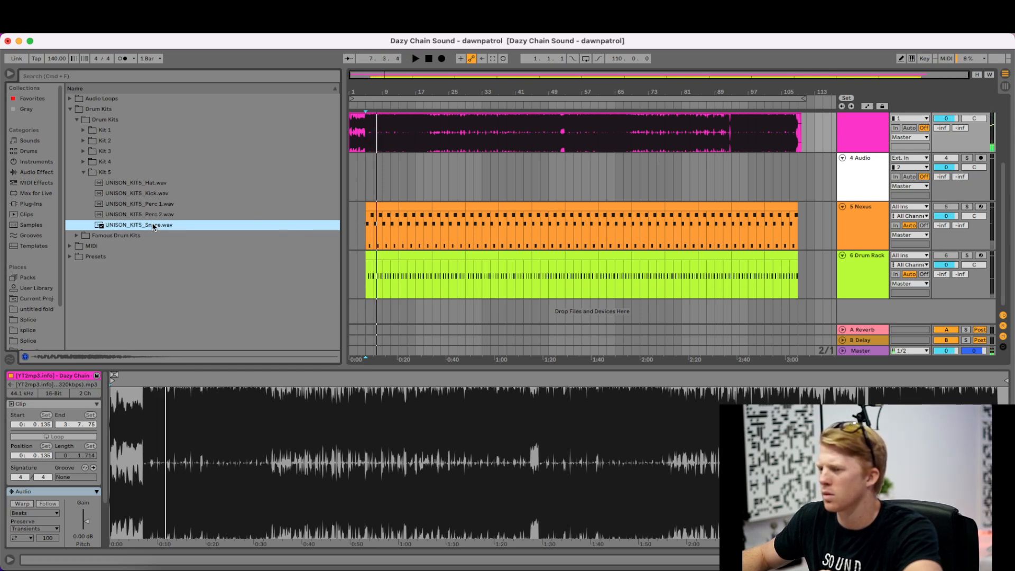
- Duplicate the kick Drum Rack track and delete every clip after bar 13 on the copy
click(852, 262)
right_click(853, 262)
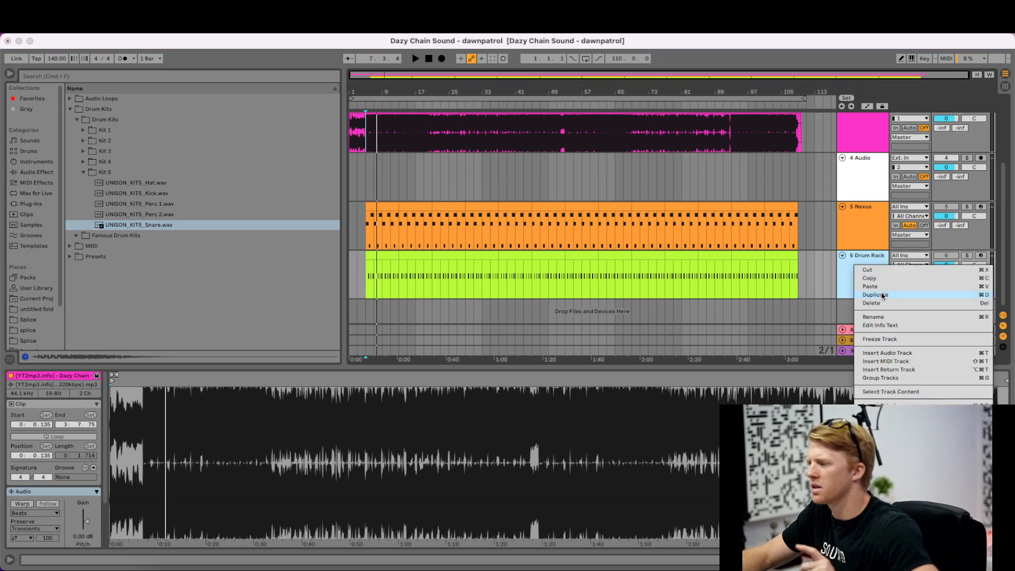
click(873, 288)
click(411, 281)
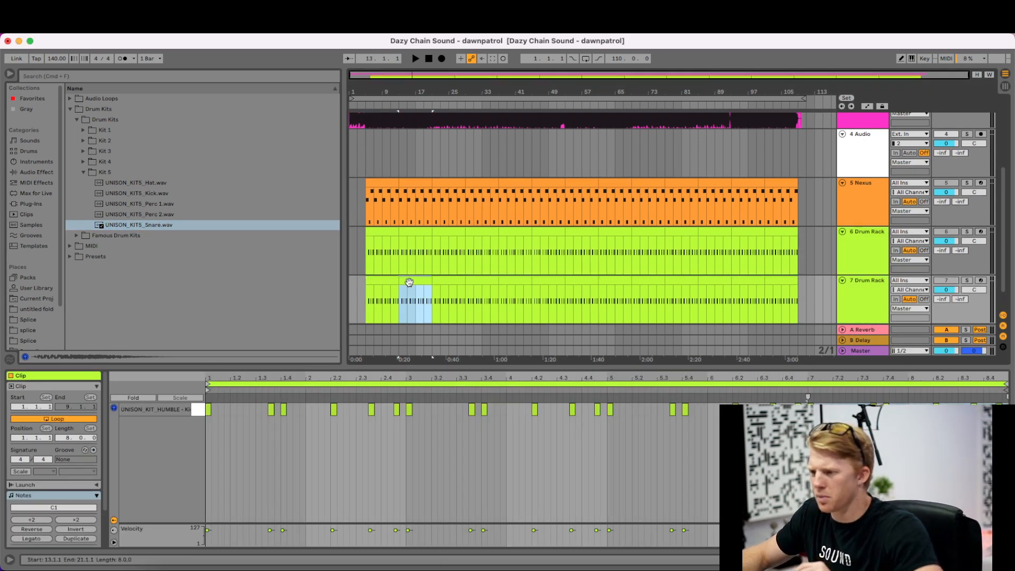
key(Delete)
drag(426, 290, 813, 289)
key(Delete)
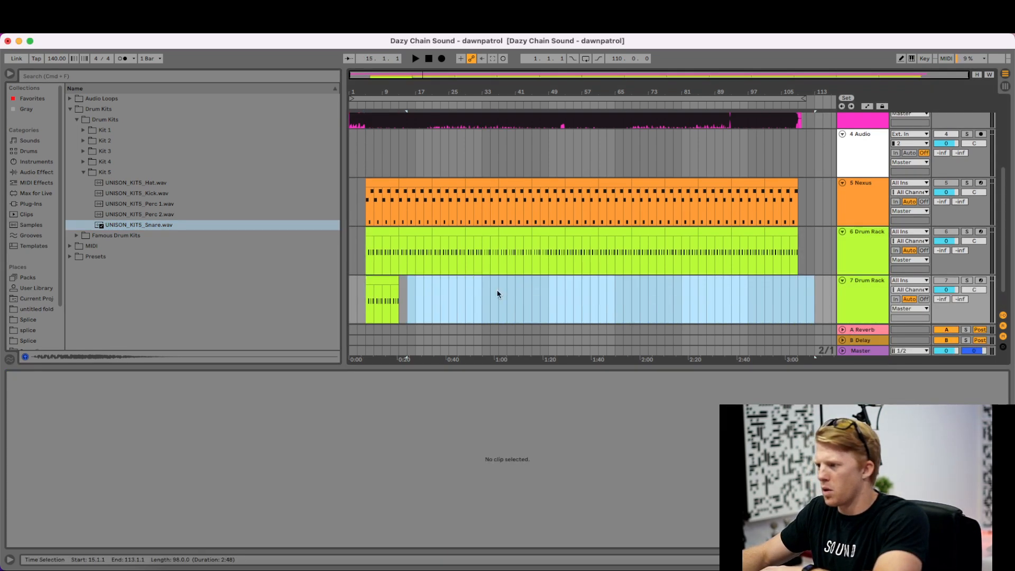
- Clear all notes from the copied track's remaining clip and replace its kick sample with UNISON_KIT5_Snare.wav
click(387, 281)
click(411, 452)
key(super+a)
key(Delete)
key(shift+Tab)
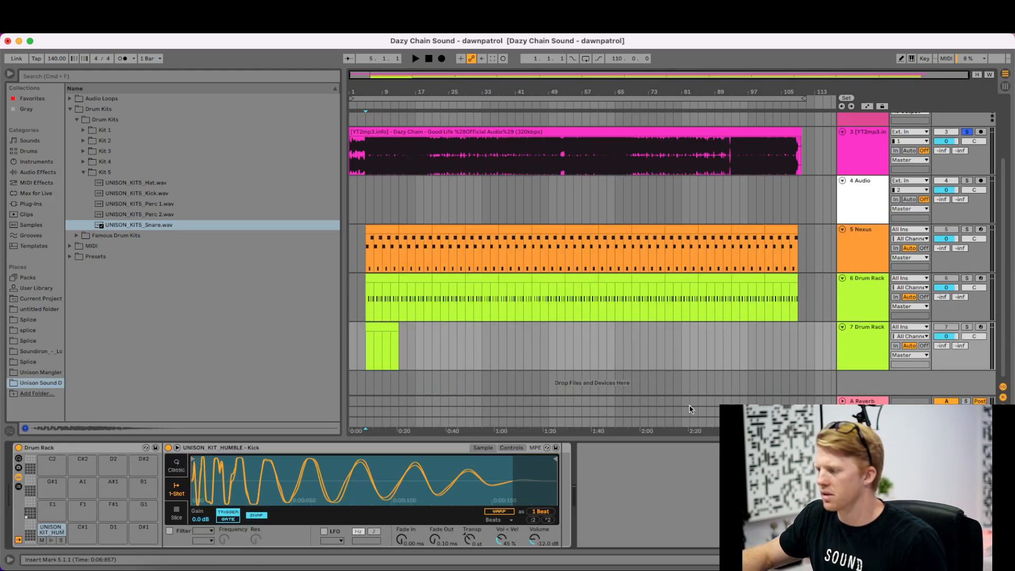
drag(141, 225, 53, 531)
- Draw snare notes at 1.3.1 and 2.3.1 in the empty clip while playing the reference
double_click(386, 338)
key(b)
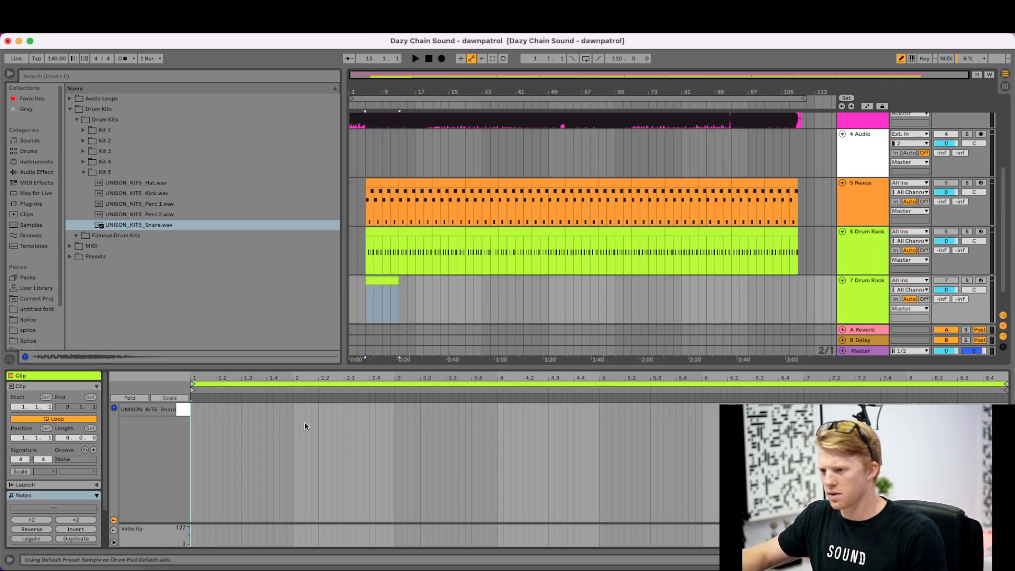
key(space)
click(244, 409)
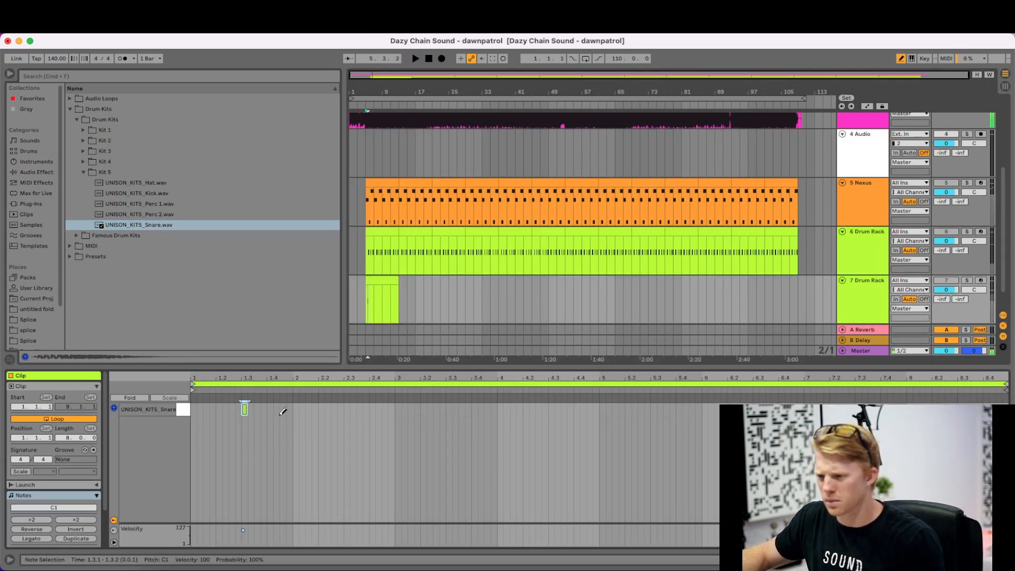
click(347, 409)
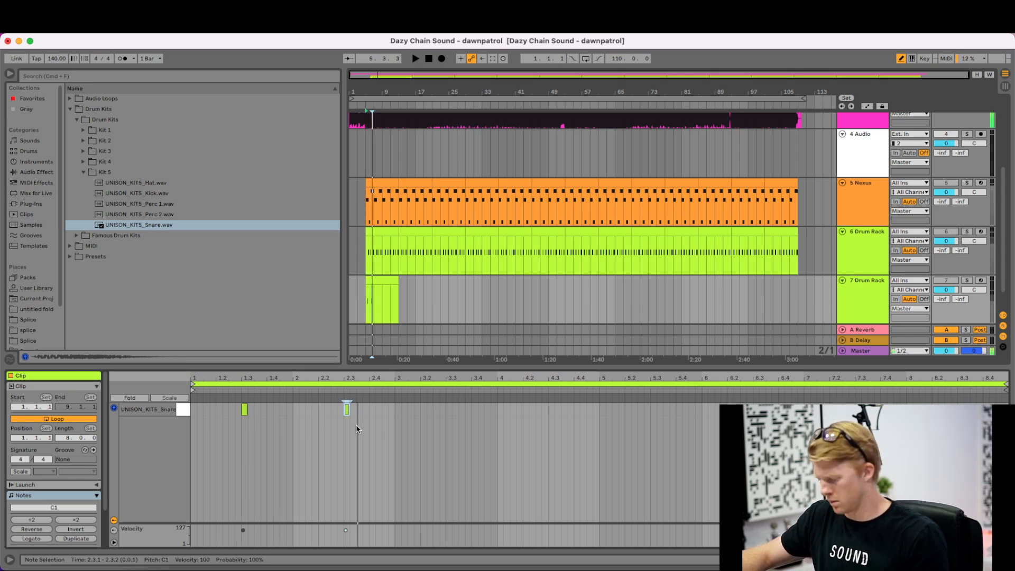
- Duplicate the two-bar snare pattern three times to fill the eight-bar clip
drag(393, 413, 141, 414)
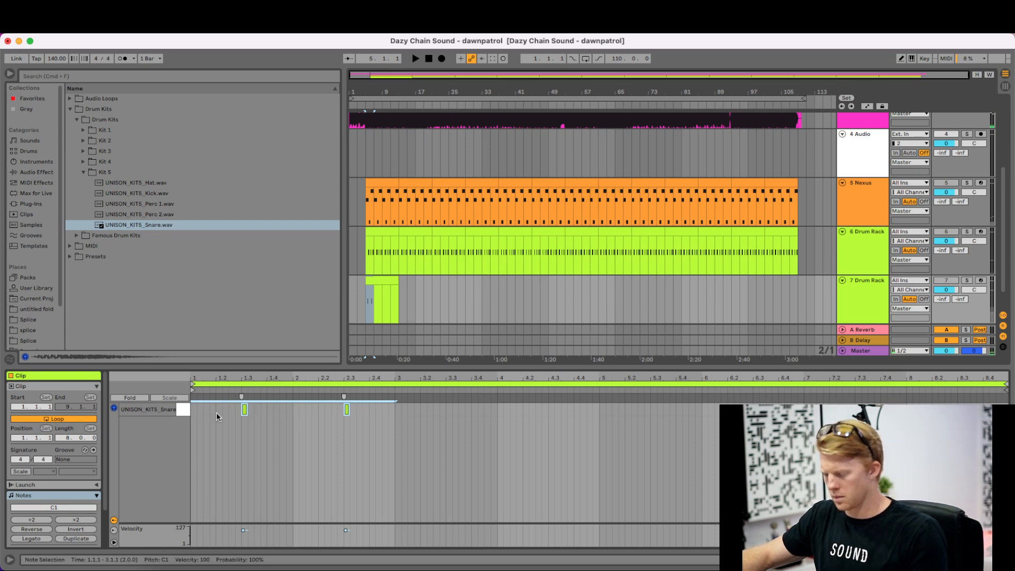
key(super+d)
key(super+d)
key(super+d)
- Duplicate the eight-bar snare clip twelve times so the pattern runs to bar 109
click(377, 286)
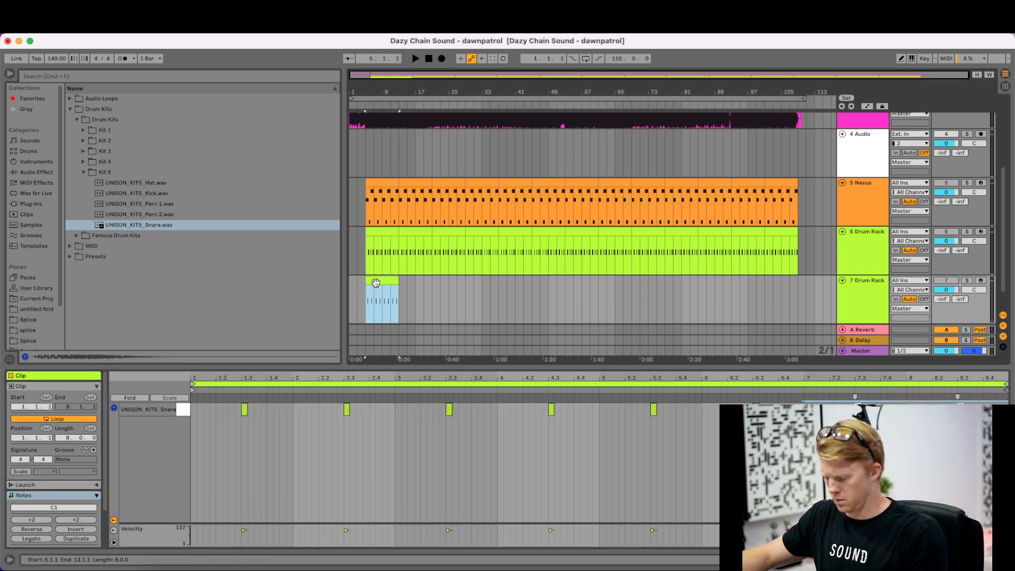
key(super+d)
key(super+d)
key(super+d)
key(super+d)
key(super+d)
key(super+d)
key(super+d)
key(super+d)
key(super+d)
key(super+d)
key(super+d)
key(super+d)
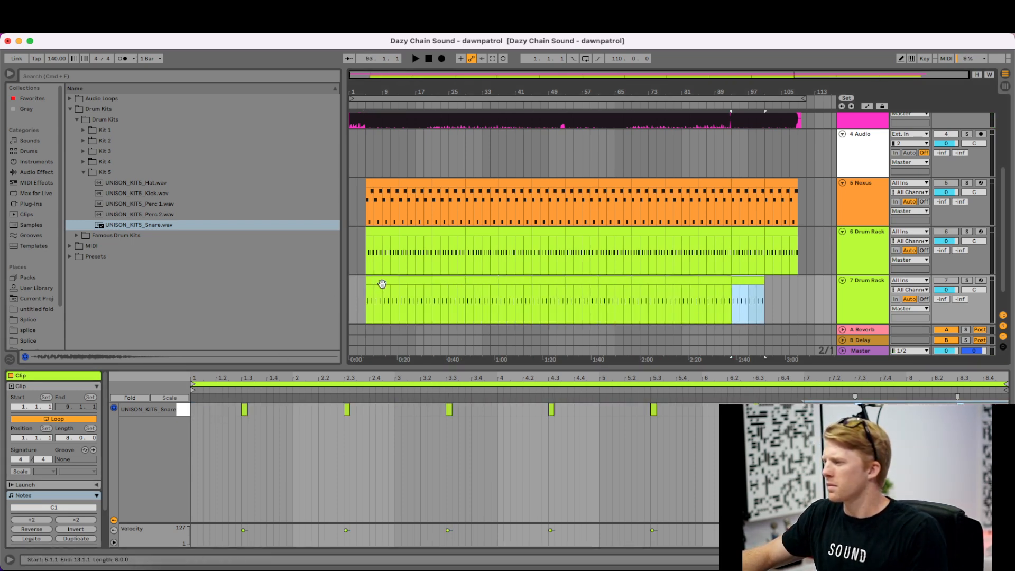
- Duplicate the snare Drum Rack track
scroll(715, 249, down, 1)
right_click(862, 276)
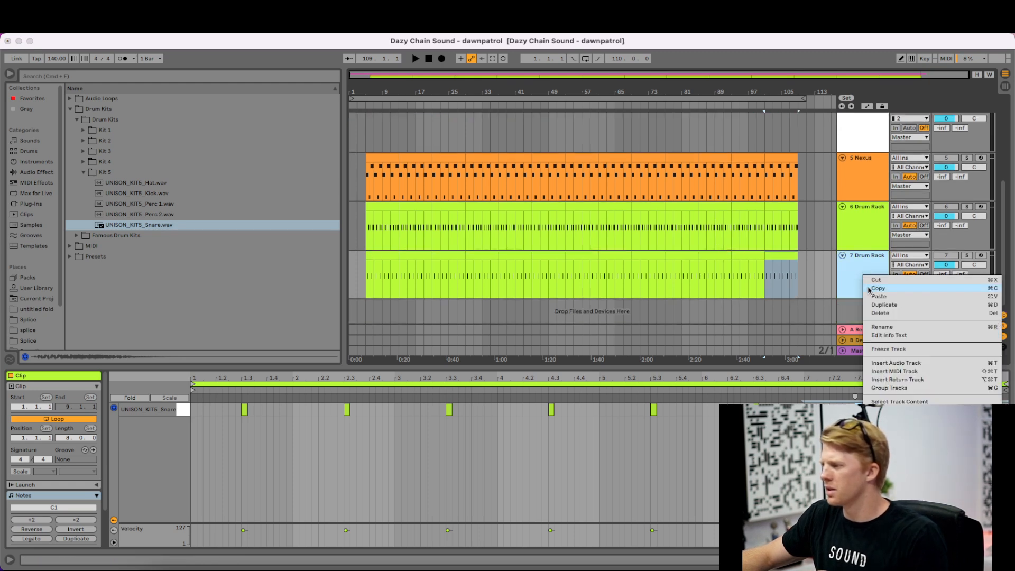
click(873, 306)
- Play the soloed reference from bar 101, switch the solo to track 8 Drum Rack, and play its first clip from bar 5
scroll(687, 222, up, 3)
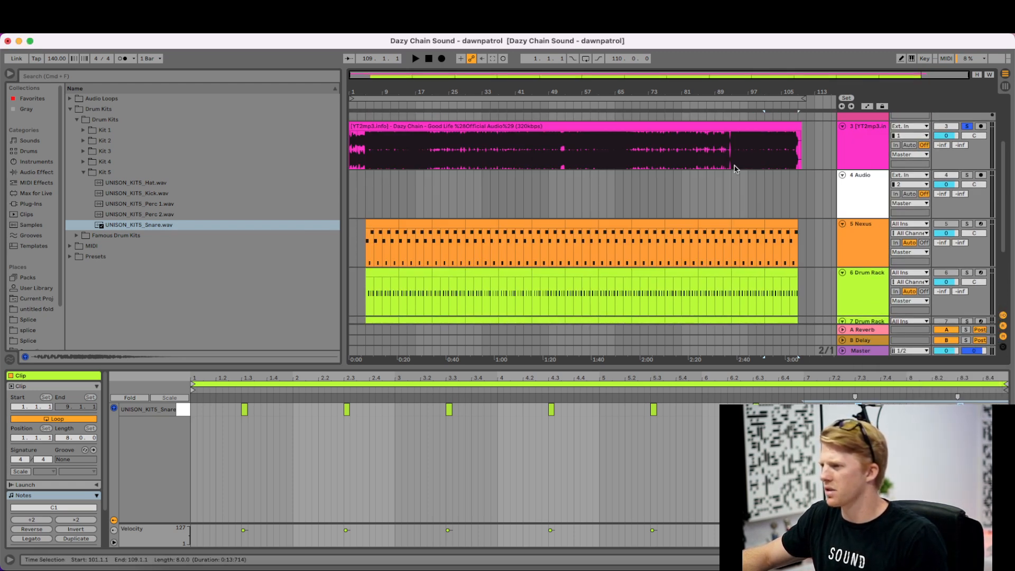
key(space)
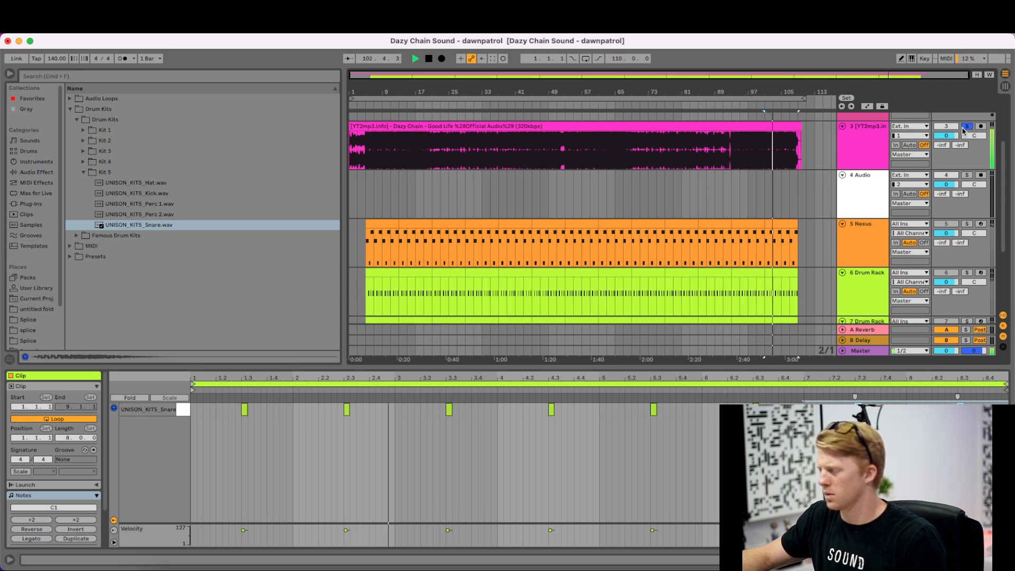
key(space)
scroll(624, 170, down, 3)
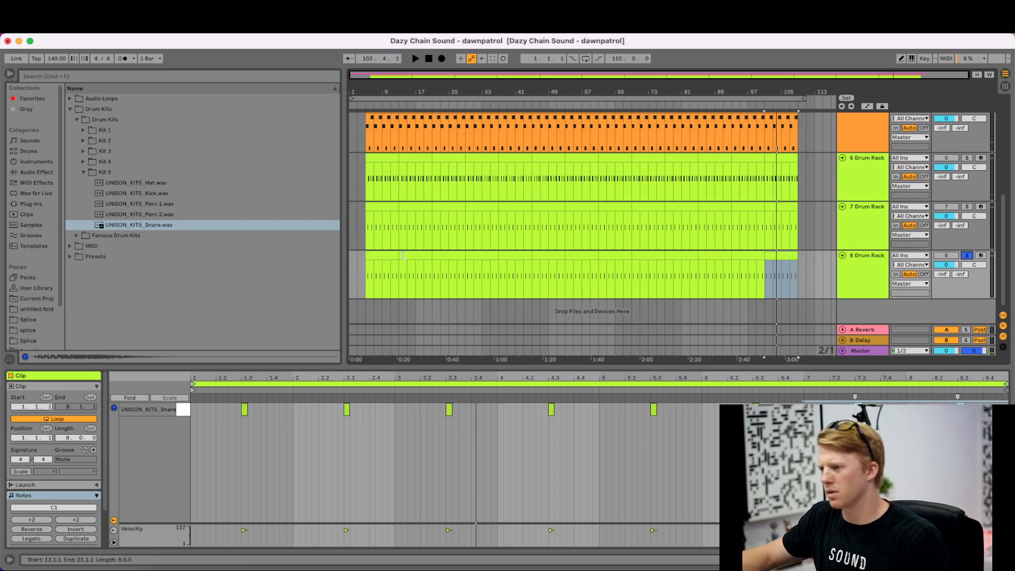
click(386, 257)
key(space)
key(space)
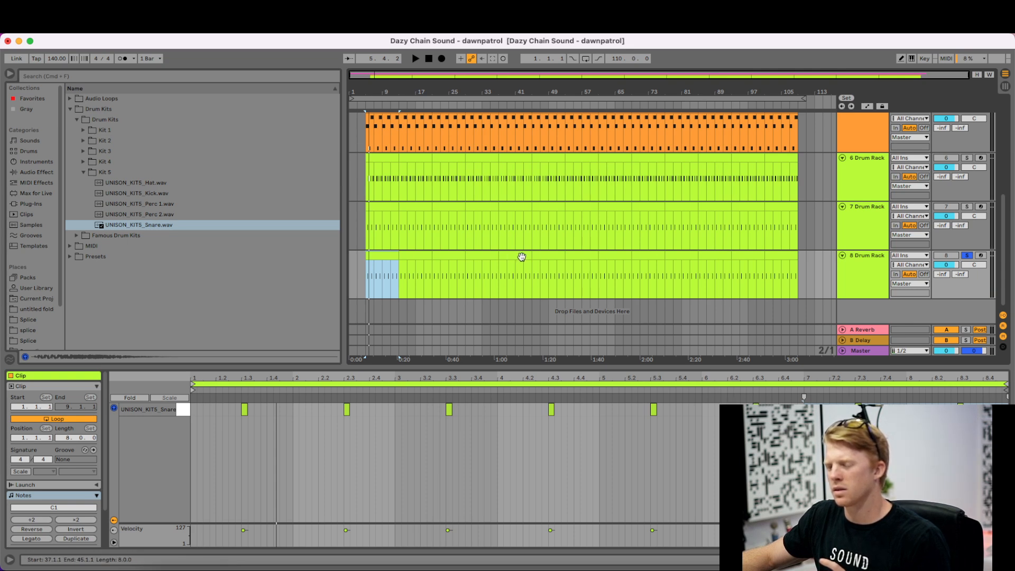
- Search the instruments for "sampl", add a Sampler on a new track below the Drum Racks and unfold that track
click(322, 78)
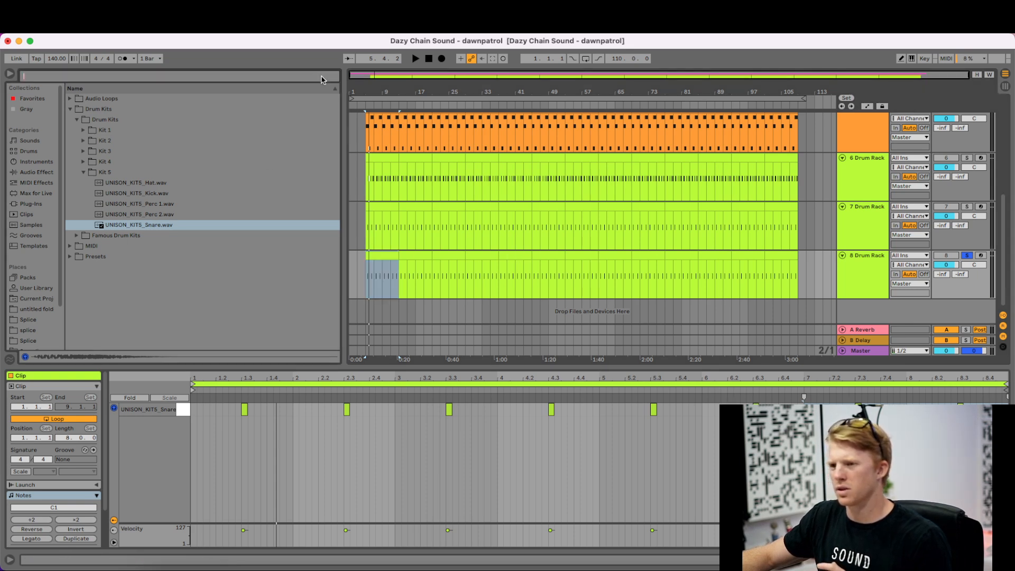
text(sampl)
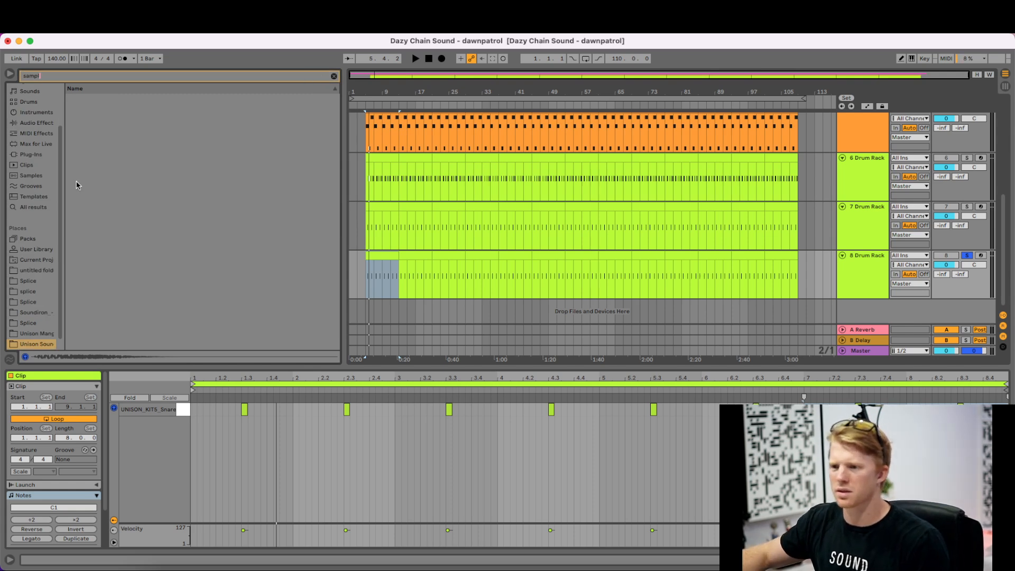
click(36, 133)
click(45, 124)
click(37, 114)
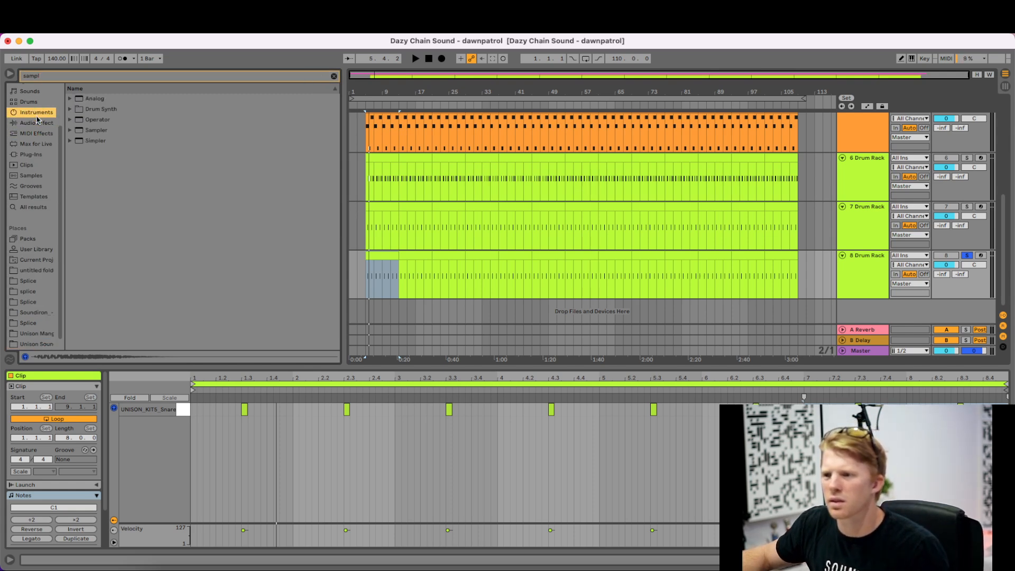
drag(92, 134, 430, 311)
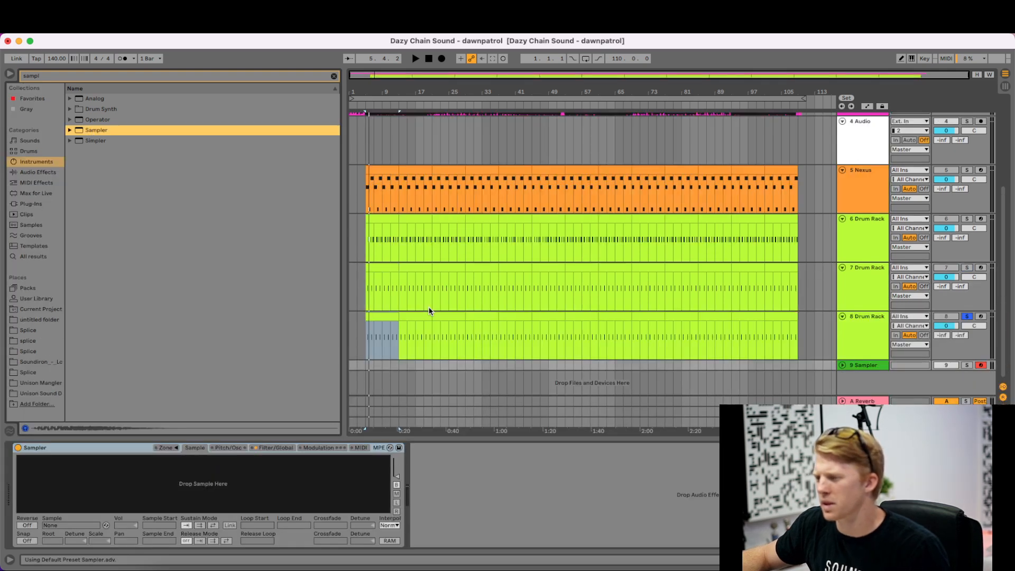
click(842, 365)
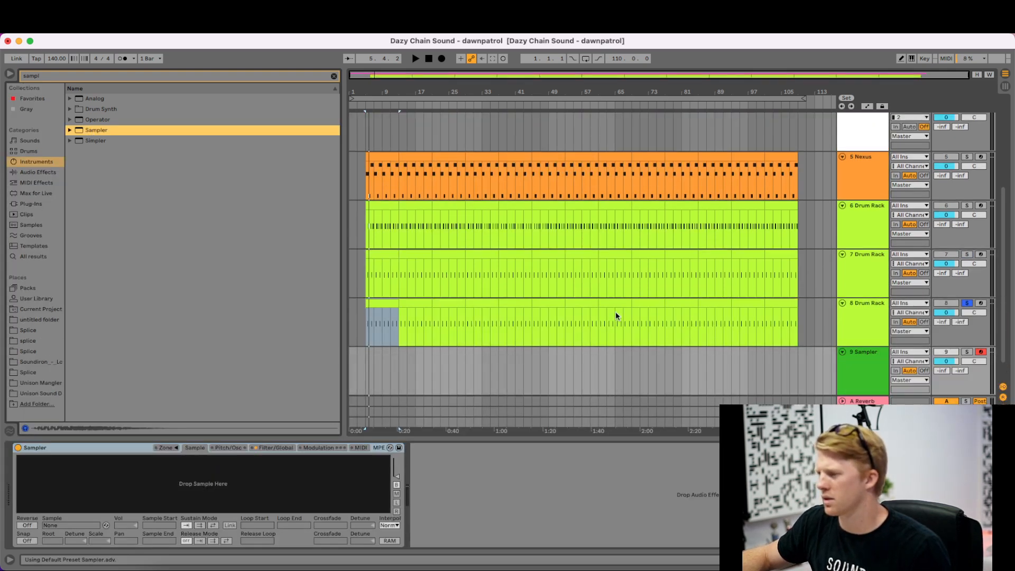
- Copy the first eight-bar snare clip of track 8 Drum Rack to bar 5 of the Sampler track and open the copy
click(383, 277)
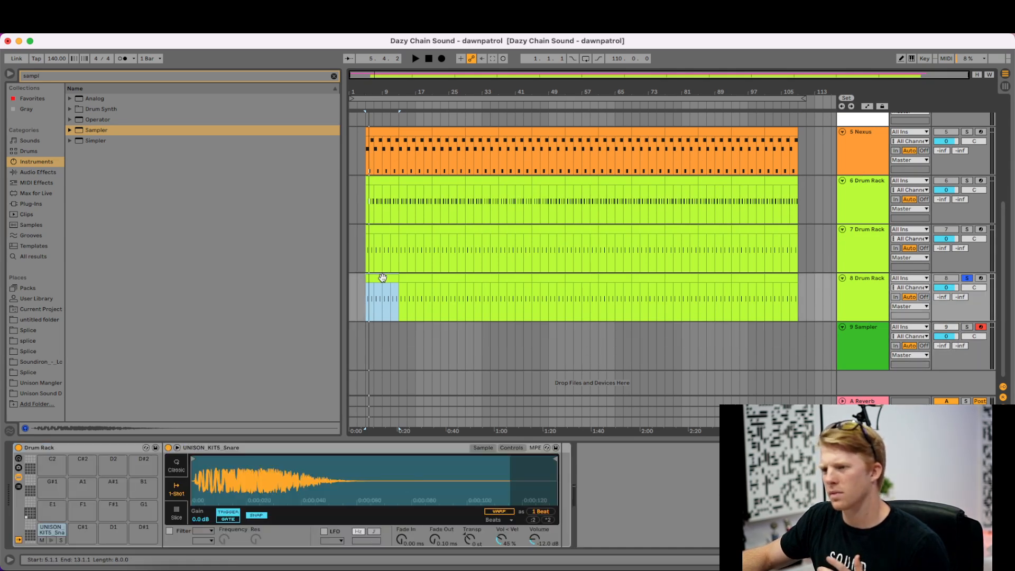
drag(48, 529, 382, 328)
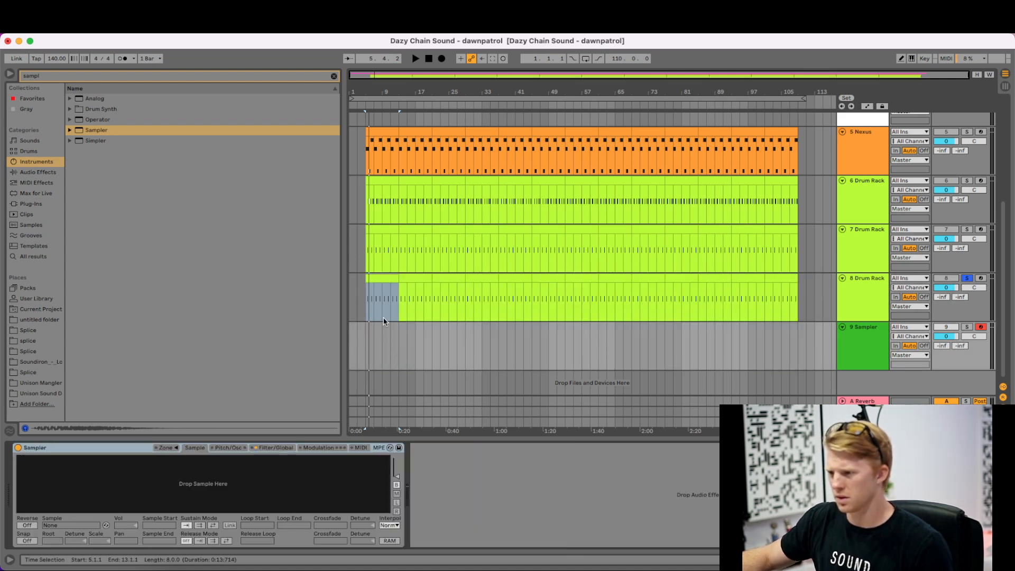
drag(384, 278, 384, 326)
double_click(383, 327)
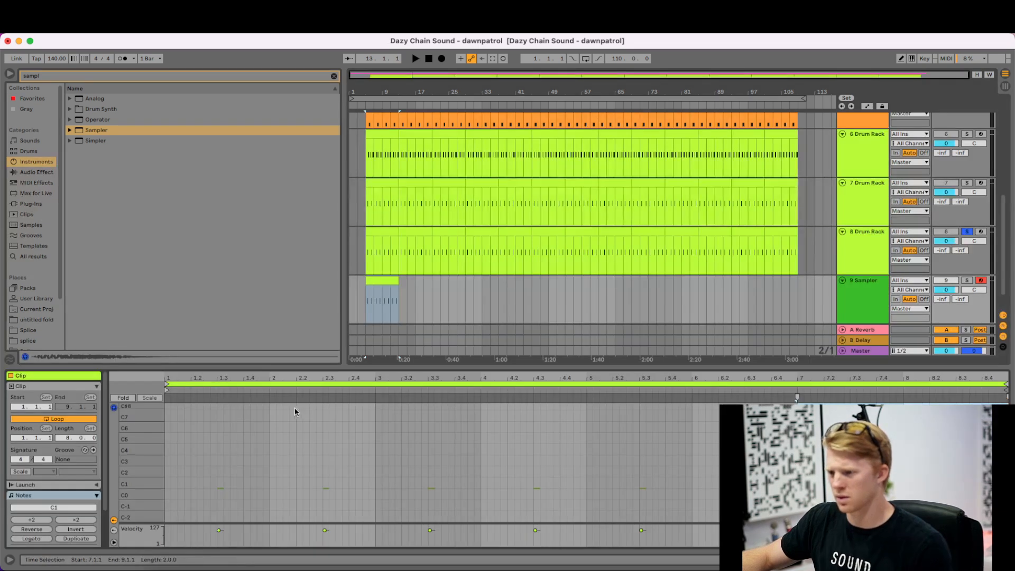
- Delete all notes from the copied clip on the Sampler track and enlarge its piano roll around A3
key(shift+Tab)
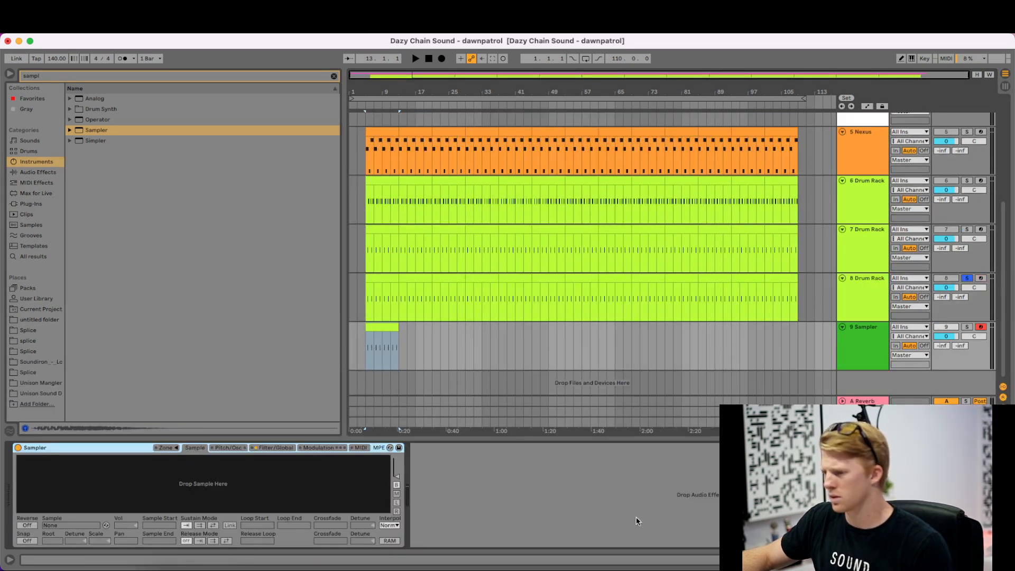
double_click(370, 331)
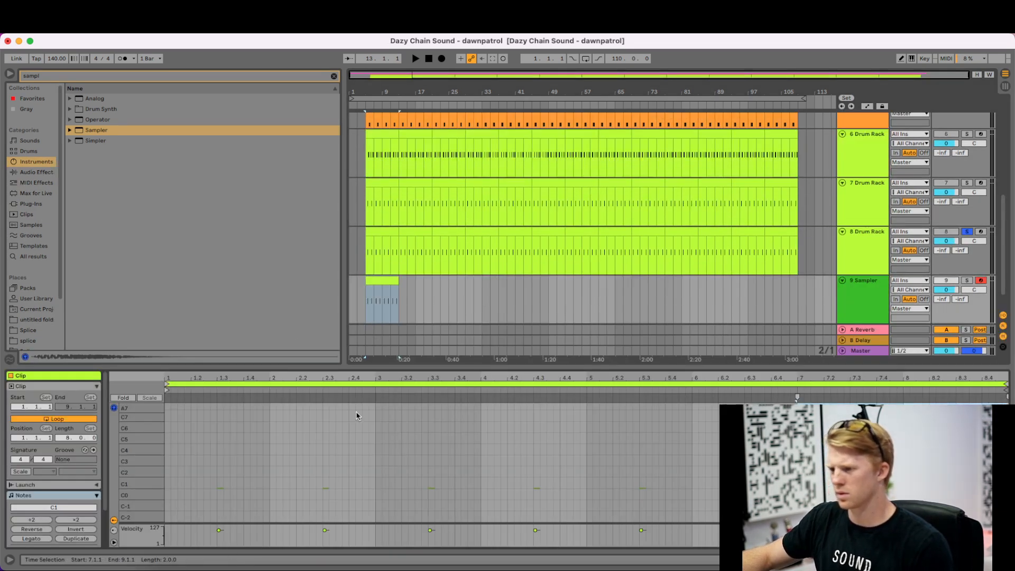
key(super+a)
key(BackSpace)
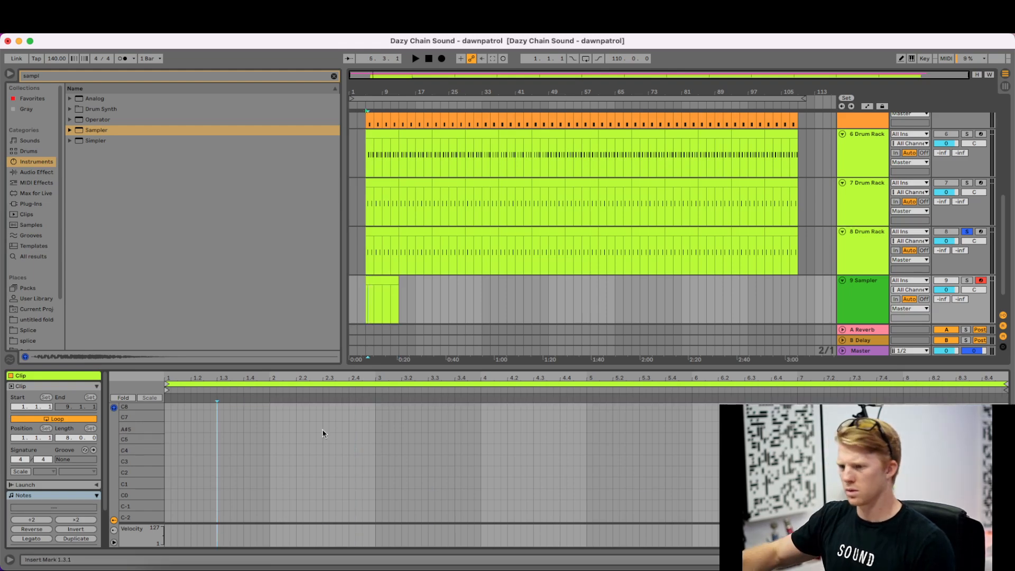
click(130, 398)
drag(144, 433, 150, 430)
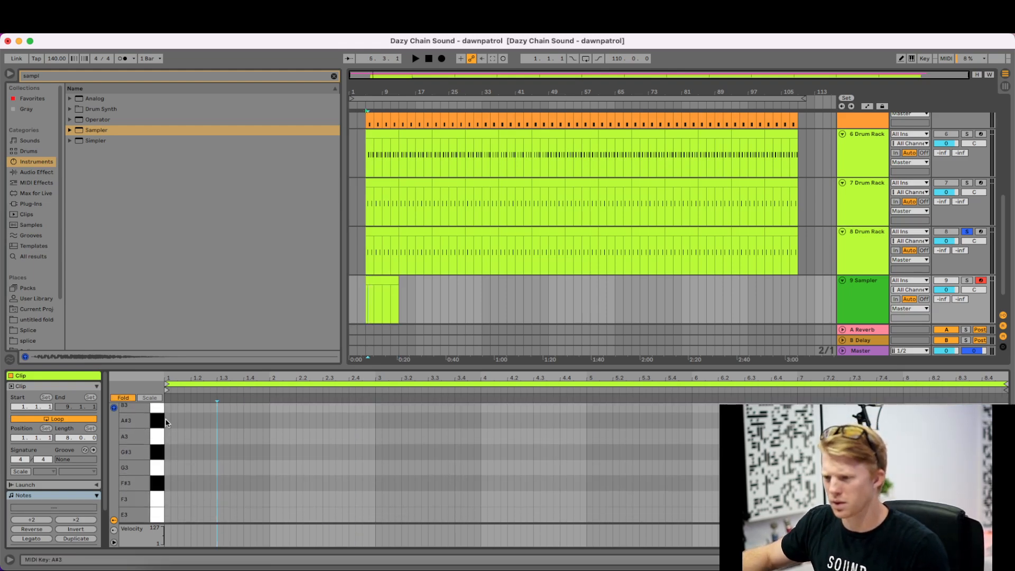
click(382, 277)
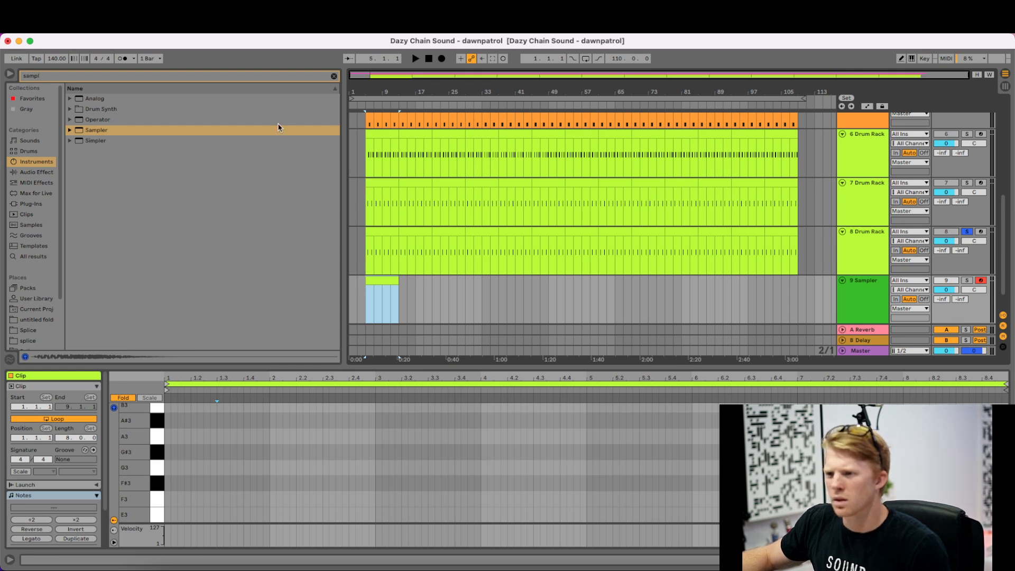
- Clear the browser search and load UNISON_KITS_Snare.wav from the Unison Sound folder's Kit 5 into the Sampler
click(334, 75)
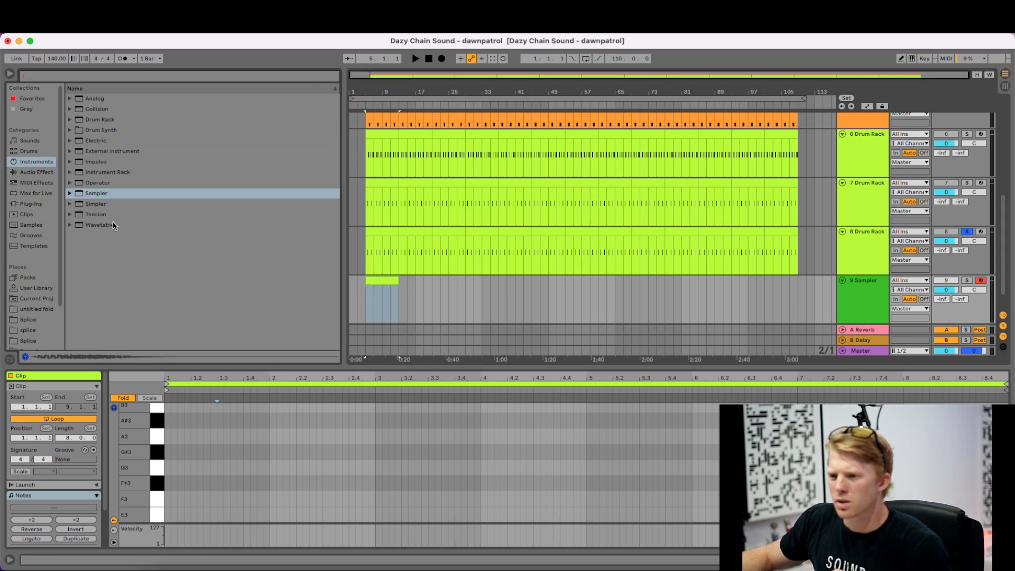
scroll(41, 329, down, 3)
click(45, 334)
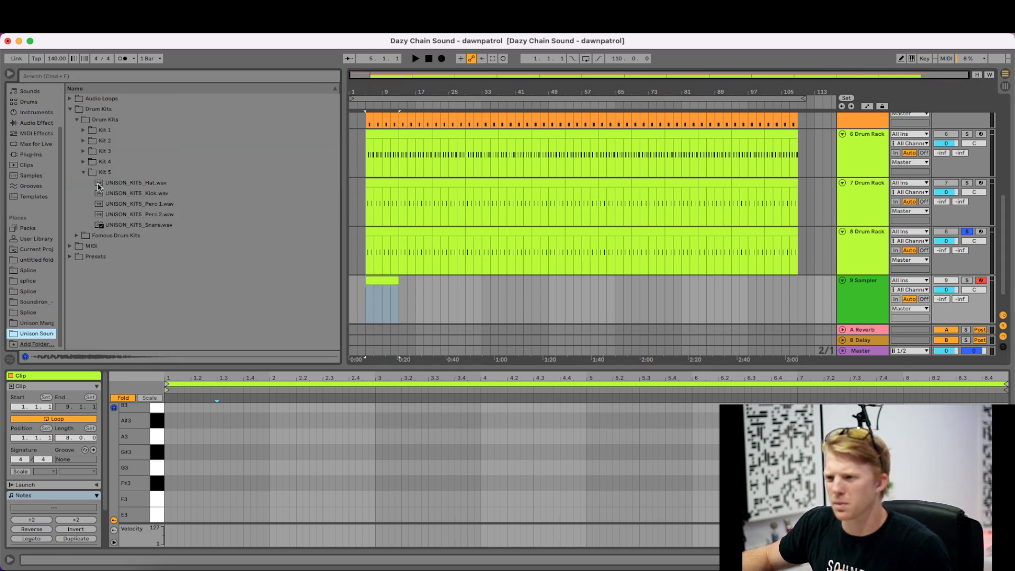
click(128, 226)
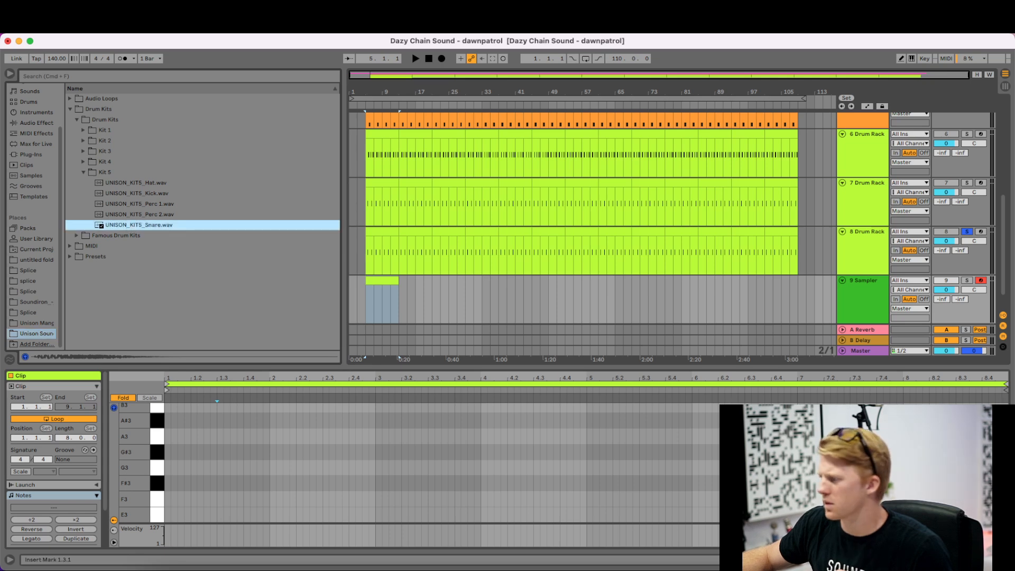
key(shift+Tab)
drag(139, 226, 201, 481)
- Solo the reference audio track, play it from bar 69 and from bar 5, and stop the playback
scroll(945, 125, up, 3)
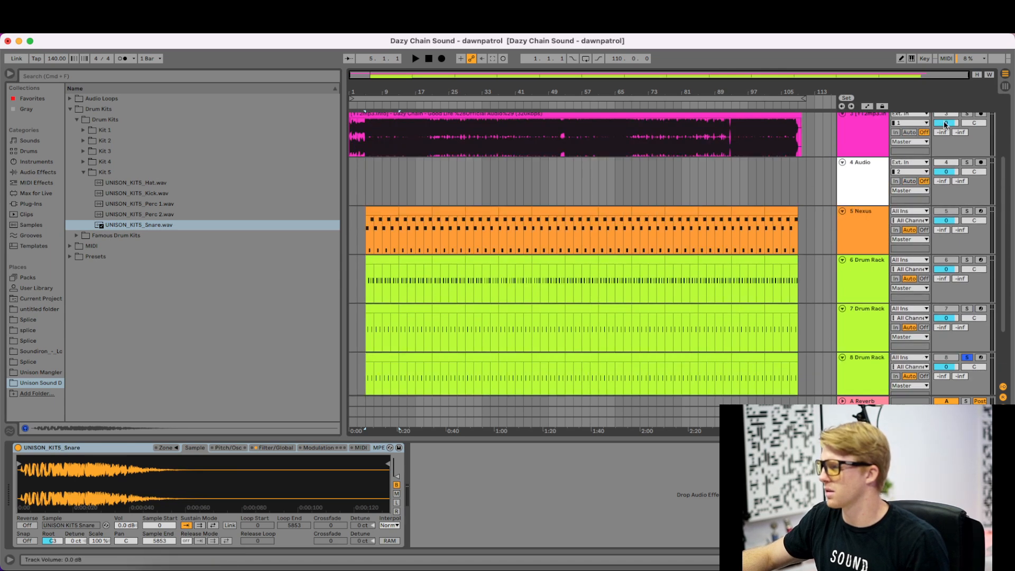
click(965, 116)
click(633, 136)
key(space)
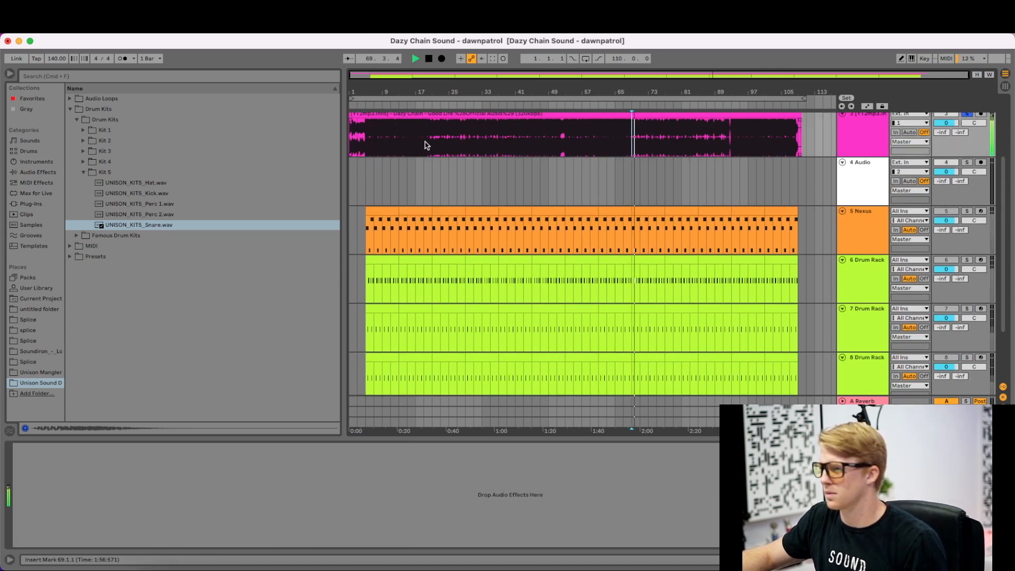
click(366, 133)
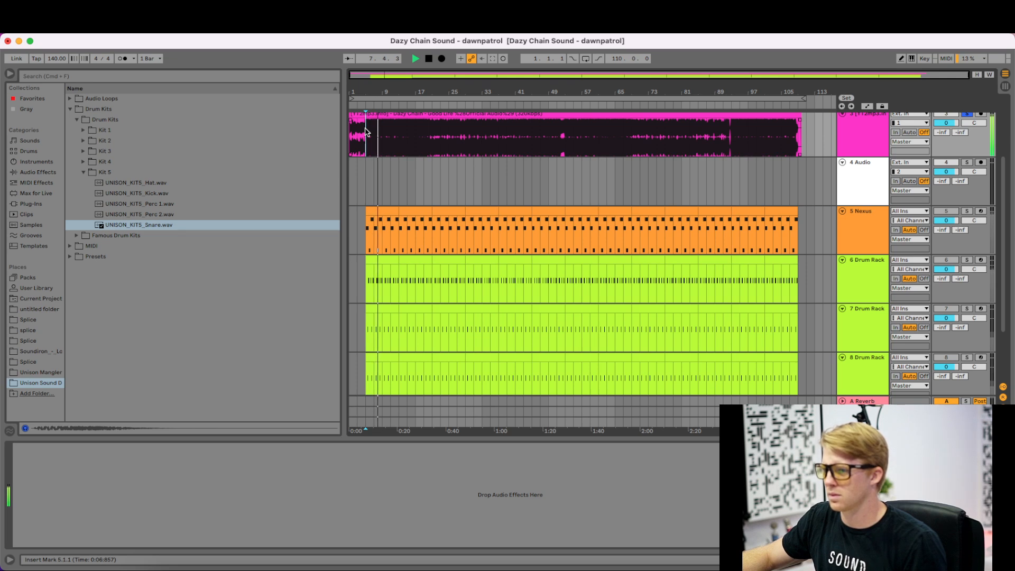
scroll(381, 135, down, 3)
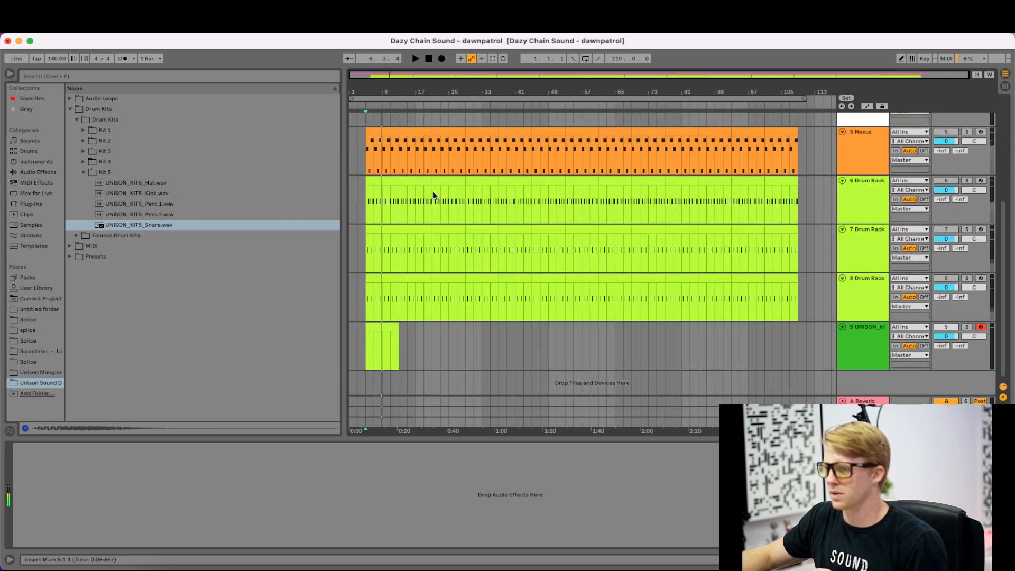
- Reopen the empty clip on the Sampler track and audition the snare on piano roll keys from A3 up to E4
click(861, 364)
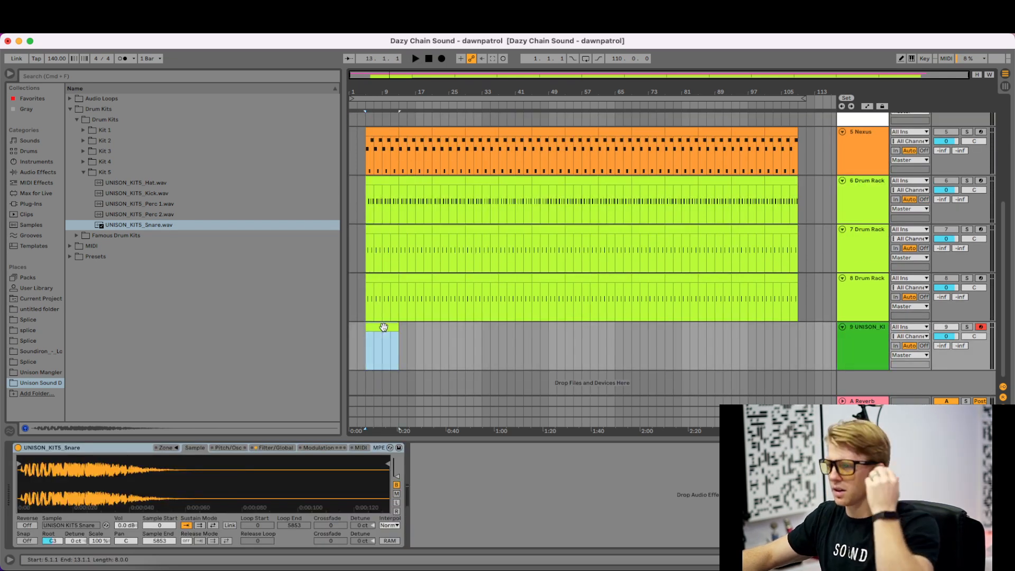
double_click(384, 343)
click(154, 435)
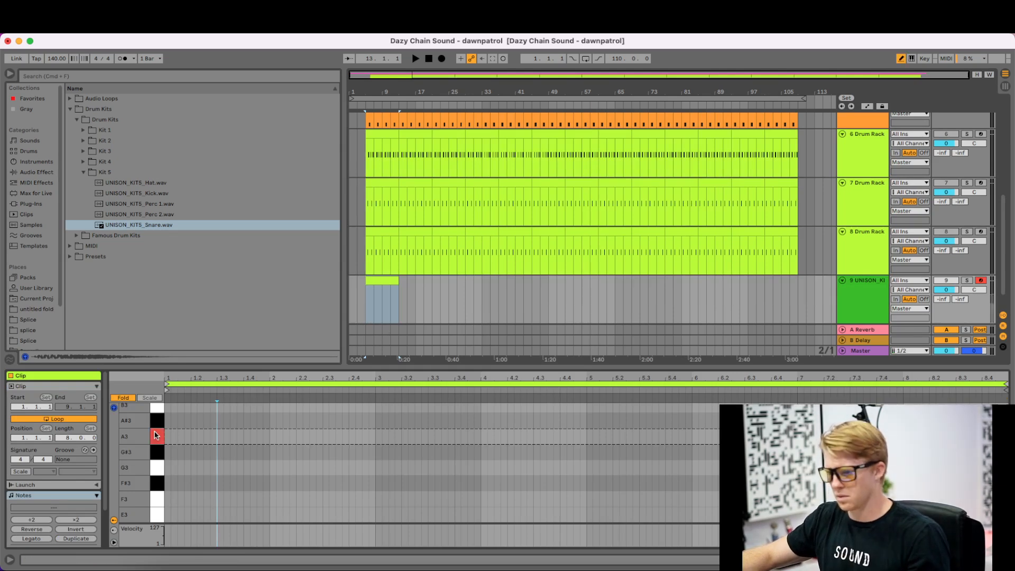
key(b)
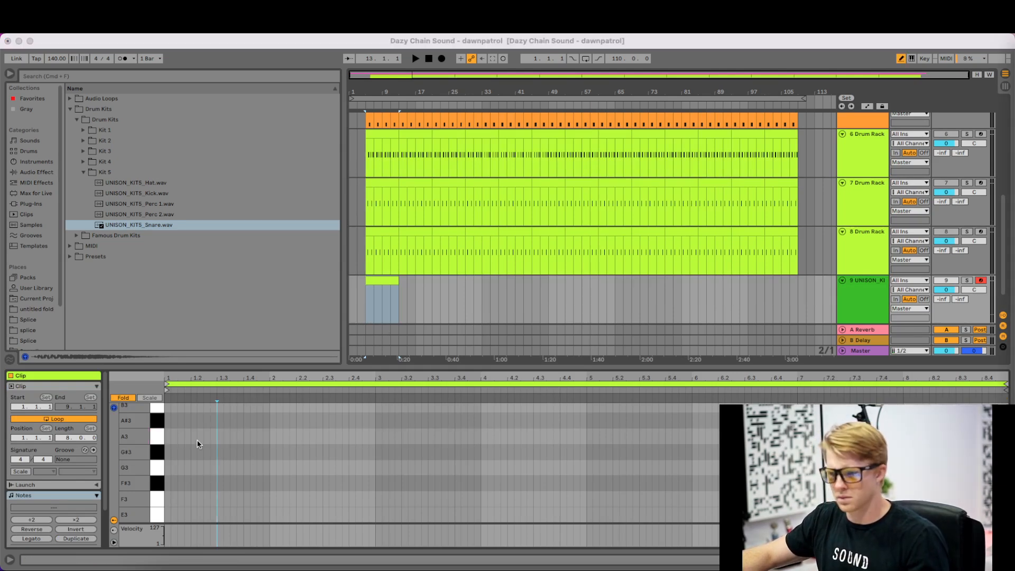
click(154, 436)
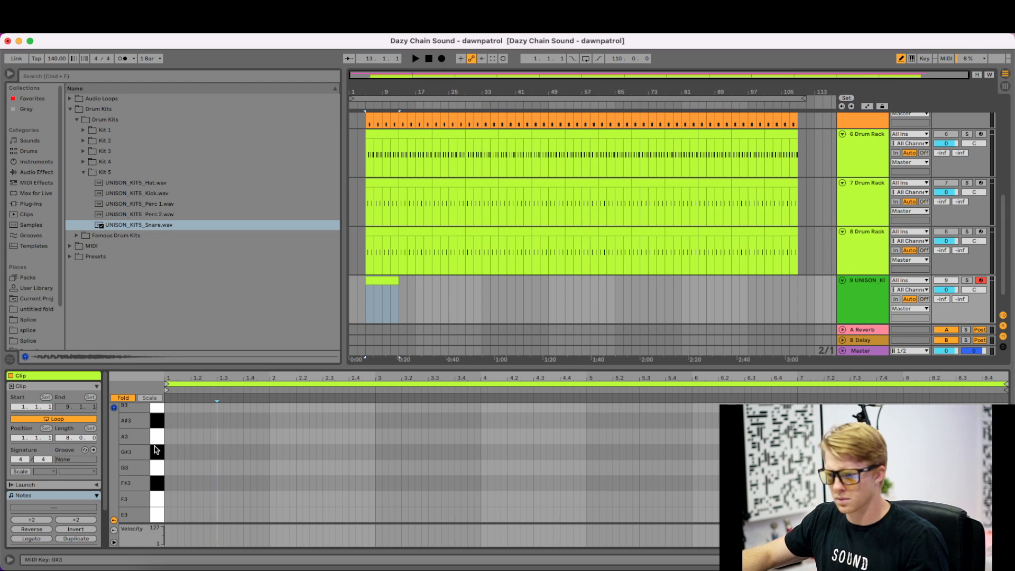
scroll(162, 450, up, 3)
click(157, 443)
click(155, 415)
scroll(156, 425, up, 3)
click(157, 431)
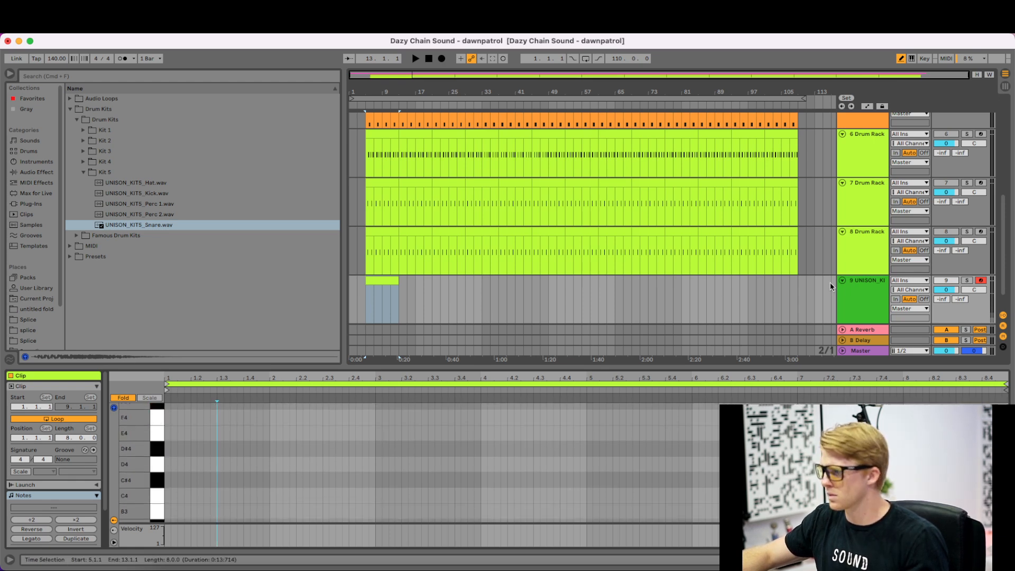
- Solo the snare Sampler track and audition its pitch from D#4 down to D#3
click(967, 281)
click(158, 449)
scroll(159, 459, down, 10)
mouse_move(160, 427)
mouse_down()
mouse_move(161, 487)
mouse_move(160, 455)
mouse_up()
- Draw short D#3 snare notes at 1.3 and 2.3 in the Sampler clip
click(168, 455)
click(169, 456)
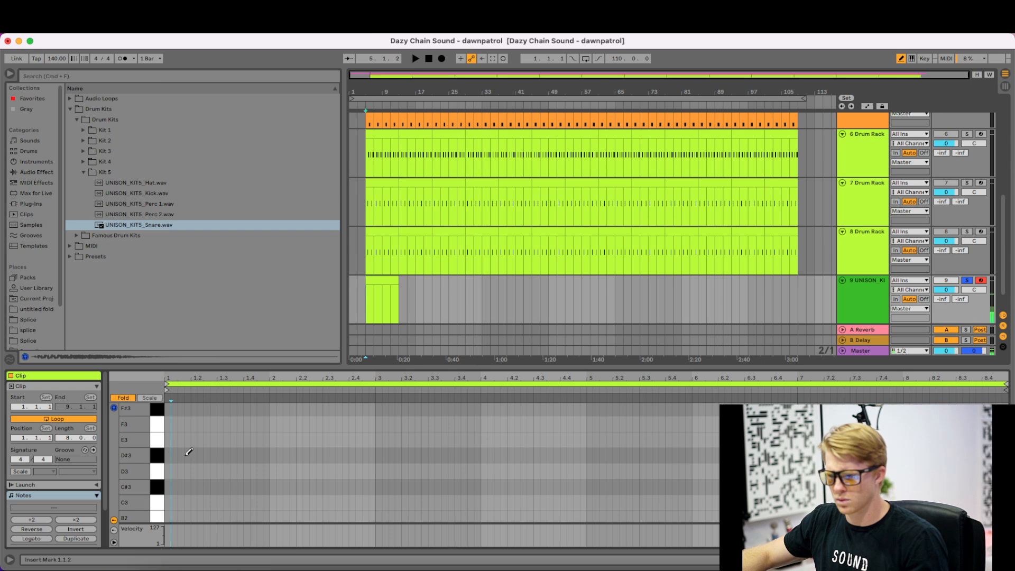
click(221, 455)
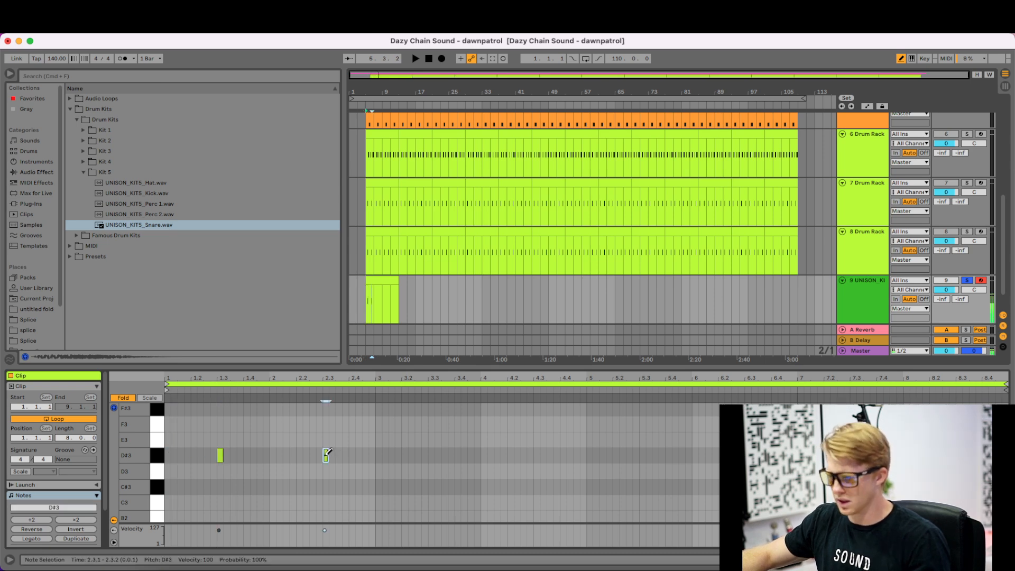
key(b)
- Duplicate the two D#3 notes until the pattern fills the eight-bar clip
key(super+a)
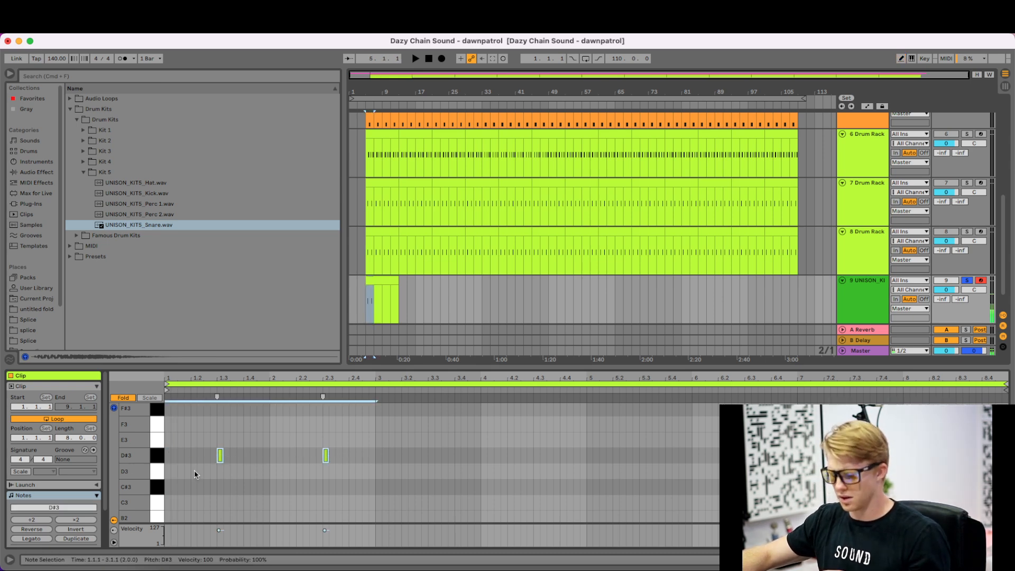
key(super+d)
key(super+d)
key(super+d)
key(super+d)
key(super+d)
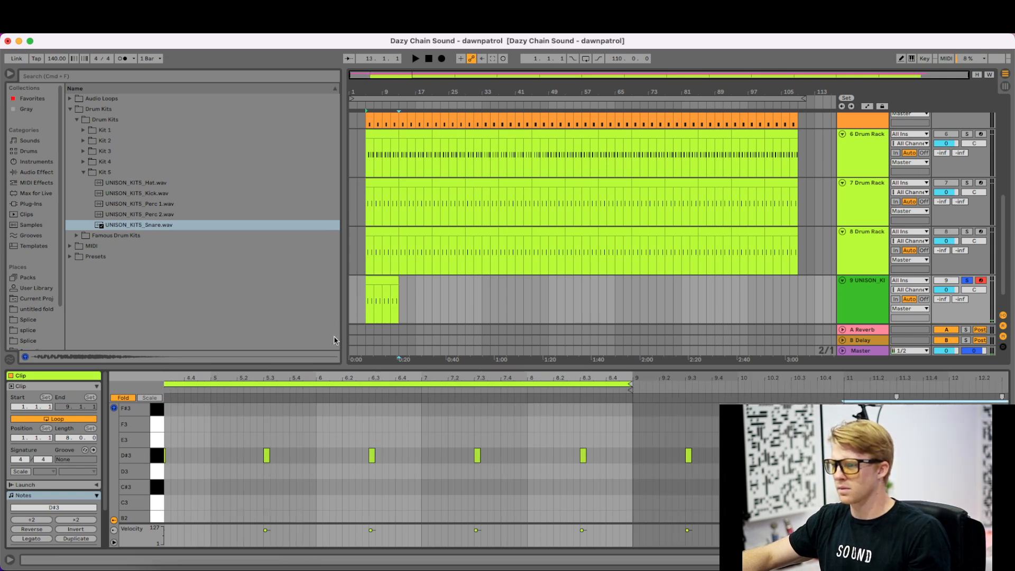
- Duplicate the eight-bar Sampler snare clip twelve times so it runs from bar 5 to bar 109
click(373, 289)
key(super+d)
key(super+d)
key(super+d)
key(super+d)
key(super+d)
key(super+d)
key(super+d)
key(super+d)
key(super+d)
key(super+d)
key(super+d)
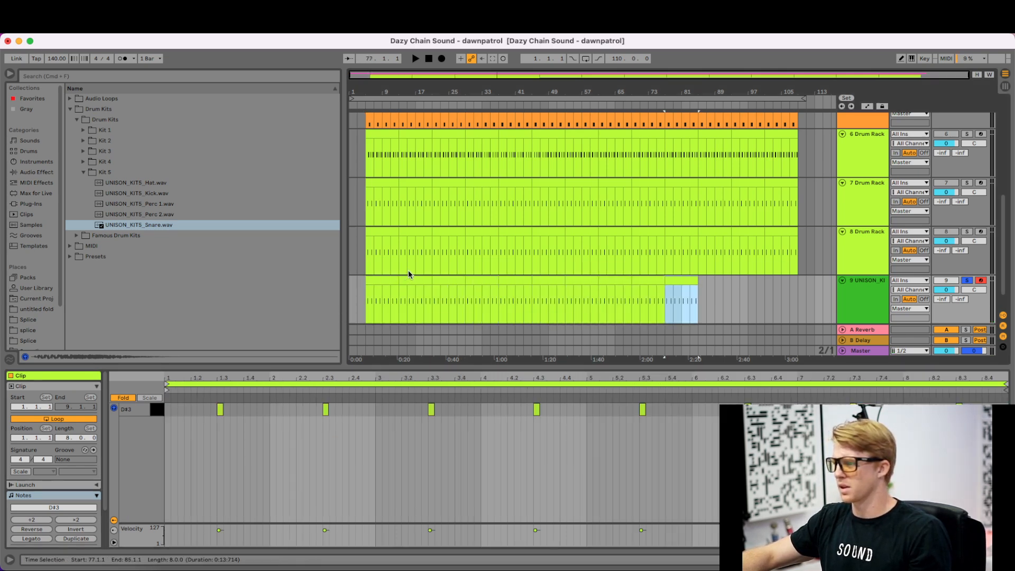
key(super+d)
- Consolidate all the clips on track 8 Drum Rack from bar 5 to bar 109 into one clip
click(870, 252)
click(797, 241)
drag(805, 239, 350, 244)
key(super+j)
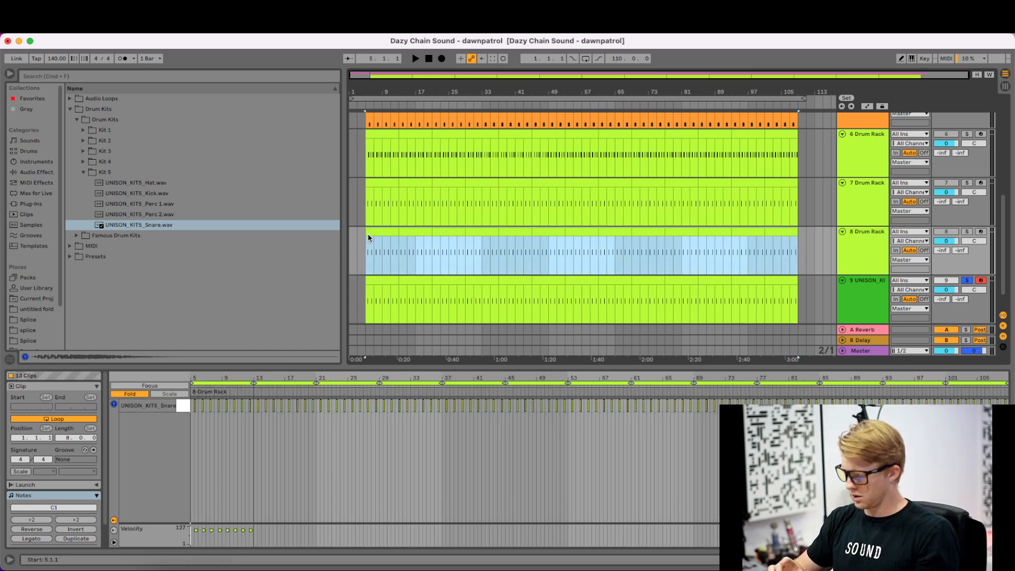
- Search the Unison Sound folder for "snare", browse its drum kits and loops, and preview the Yordan snare loop
click(285, 76)
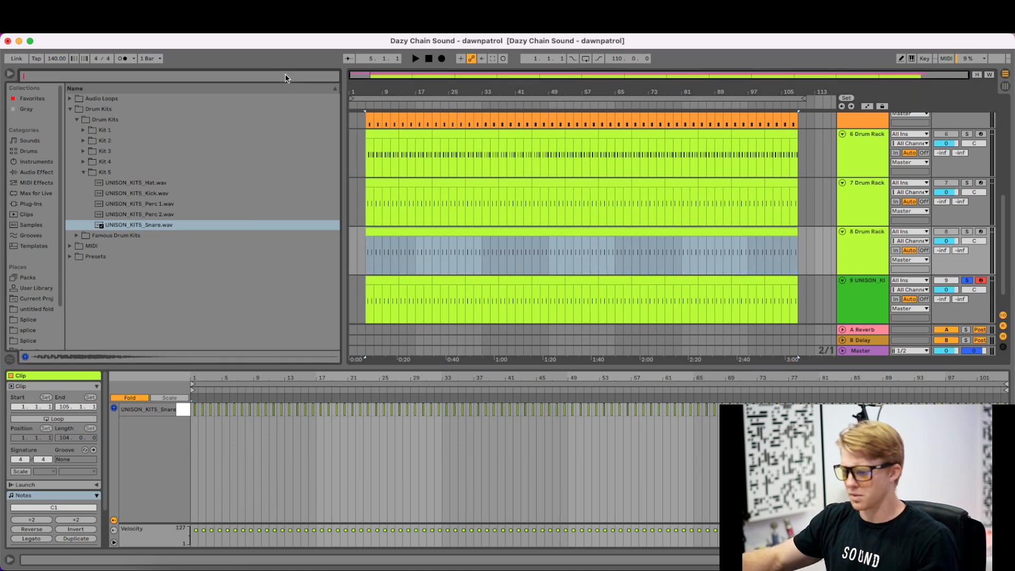
text(snare)
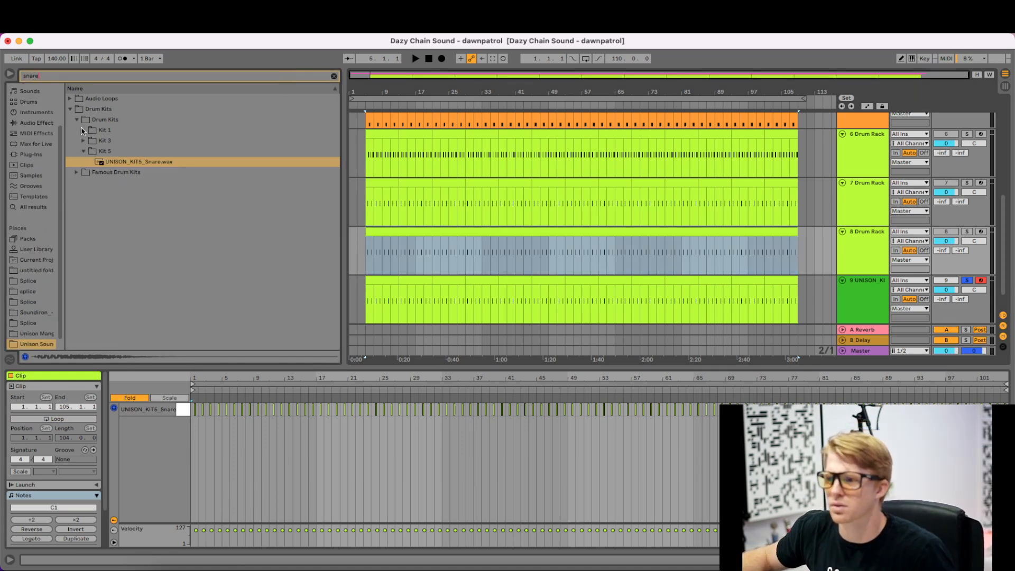
click(82, 173)
click(86, 140)
click(101, 151)
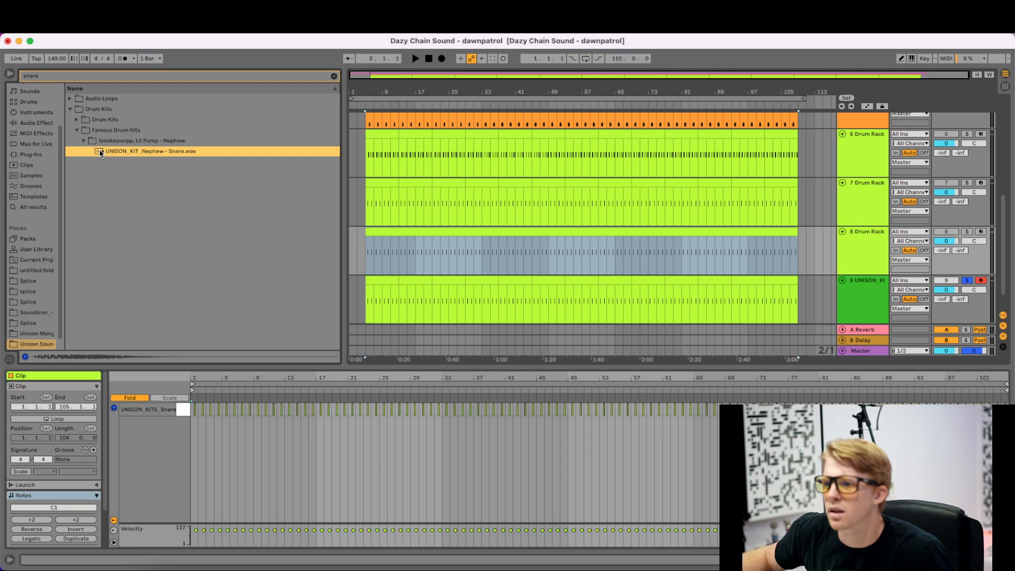
click(69, 98)
click(78, 109)
click(83, 120)
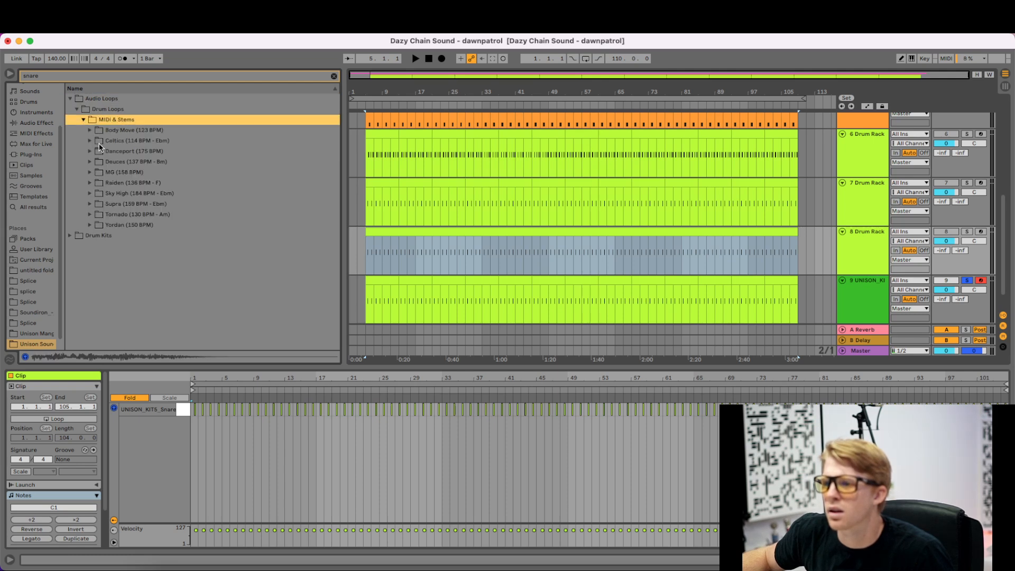
click(89, 224)
click(109, 246)
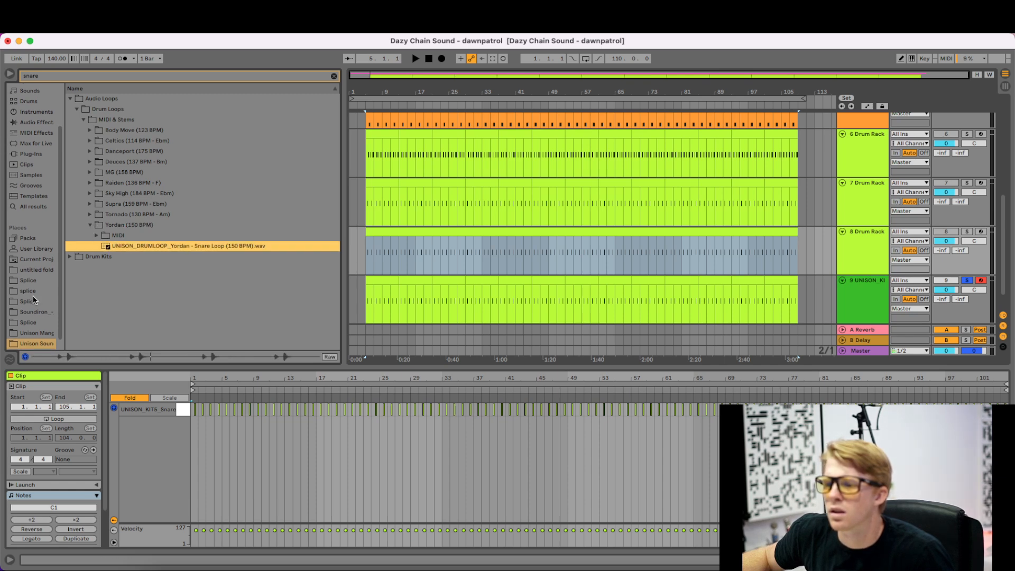
- Browse the sample packs in the Splice sounds folder with the "snare" search active
click(33, 321)
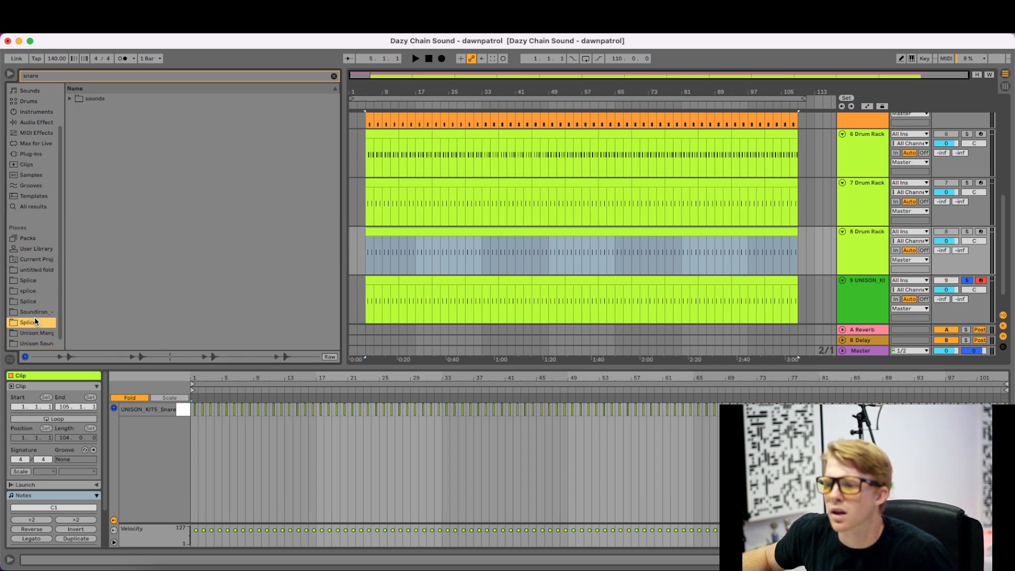
click(70, 101)
scroll(106, 222, down, 5)
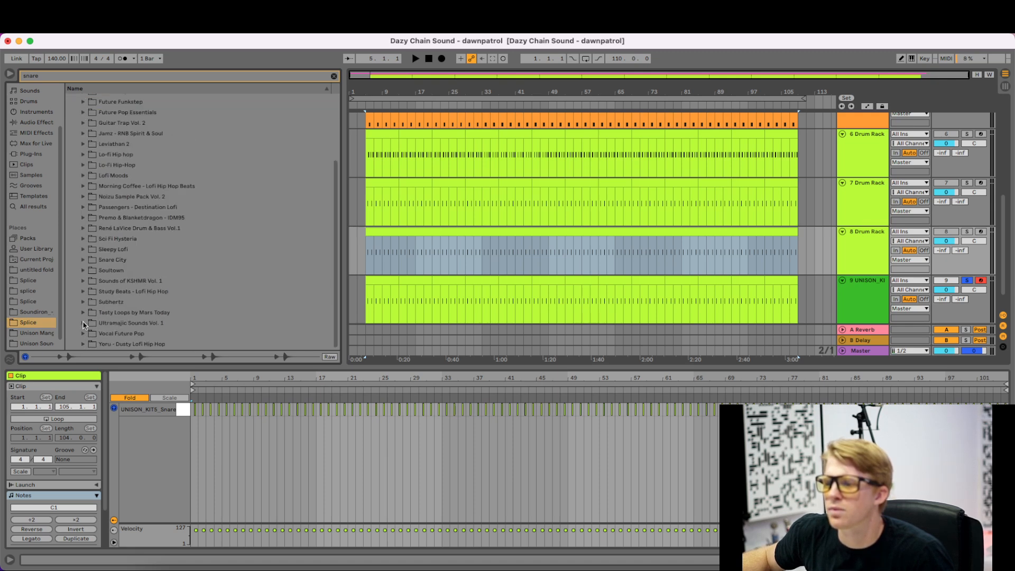
- Switch to a new Safari window, load splice.com and narrow the window to leave part of the arrangement visible
click(239, 568)
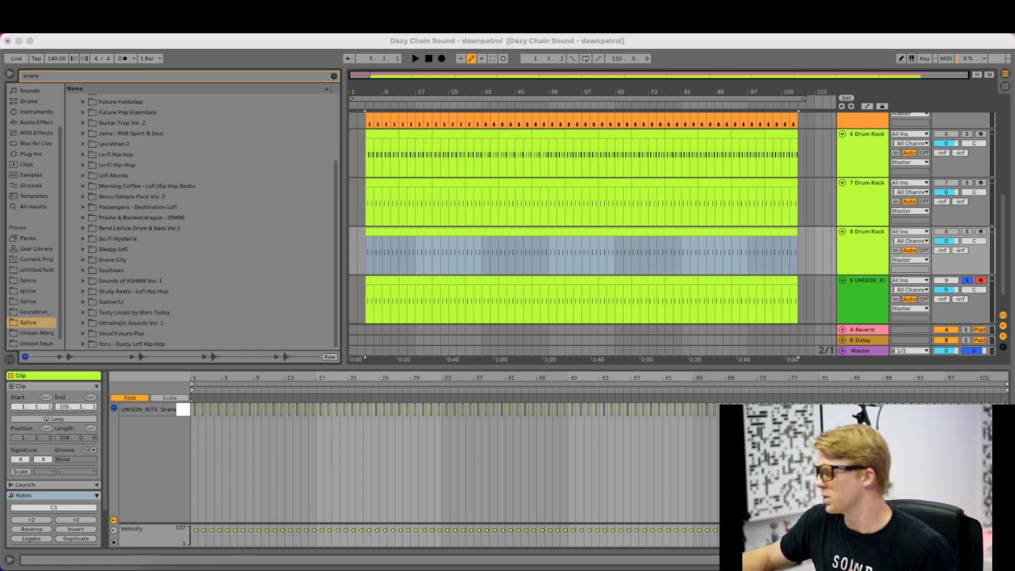
right_click(240, 567)
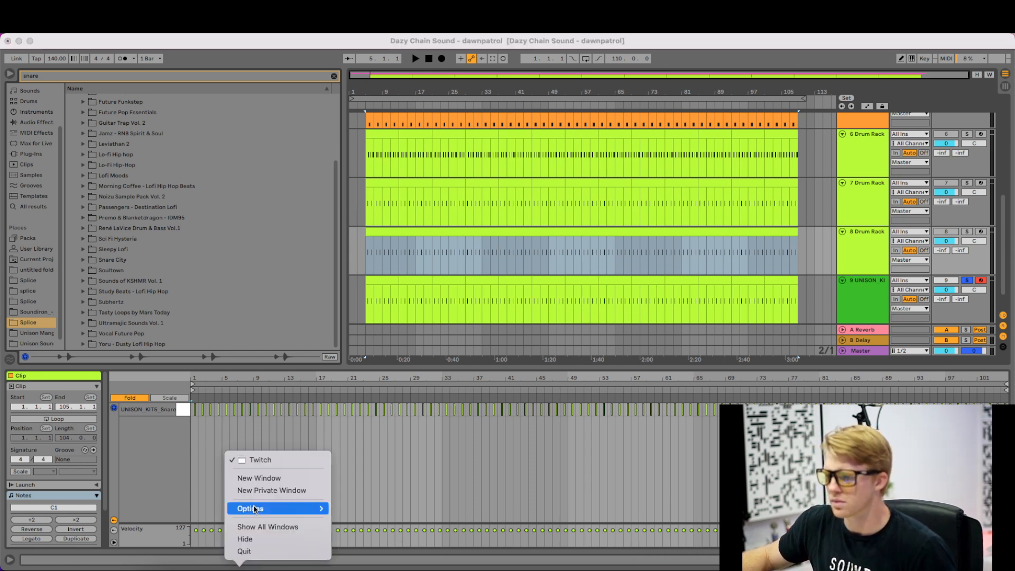
click(269, 478)
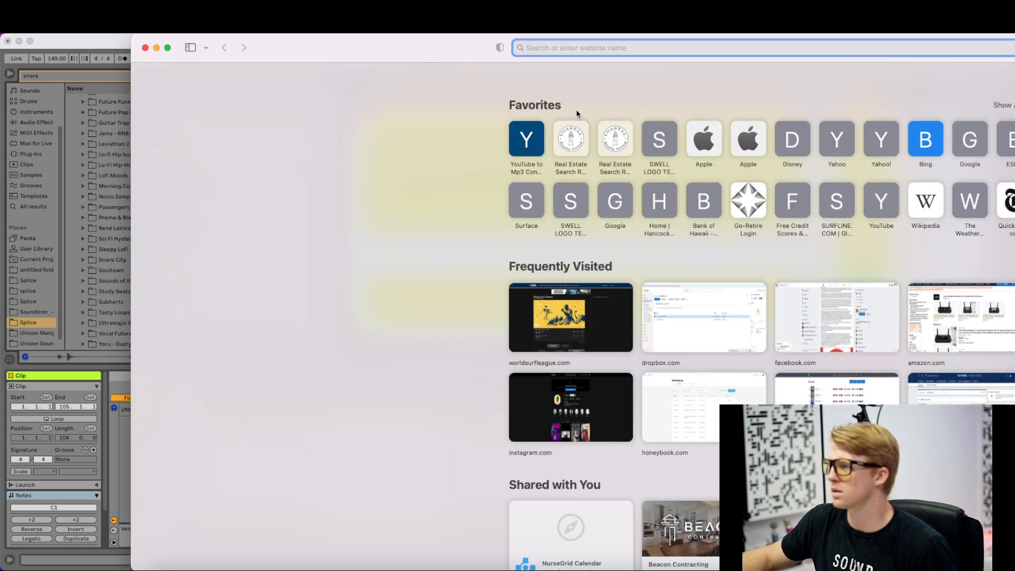
text(splice)
key(Return)
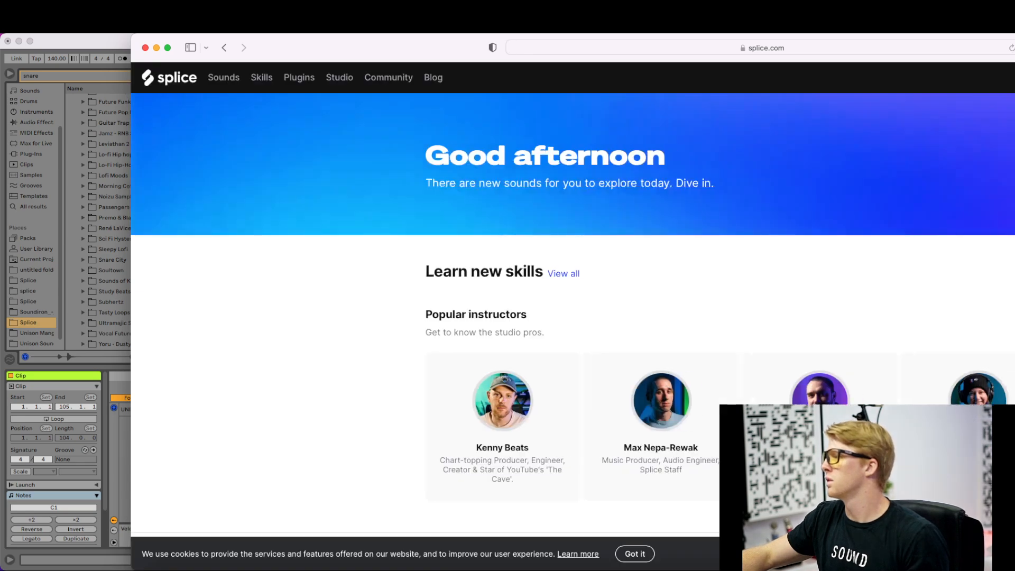
drag(1014, 264, 750, 265)
click(551, 217)
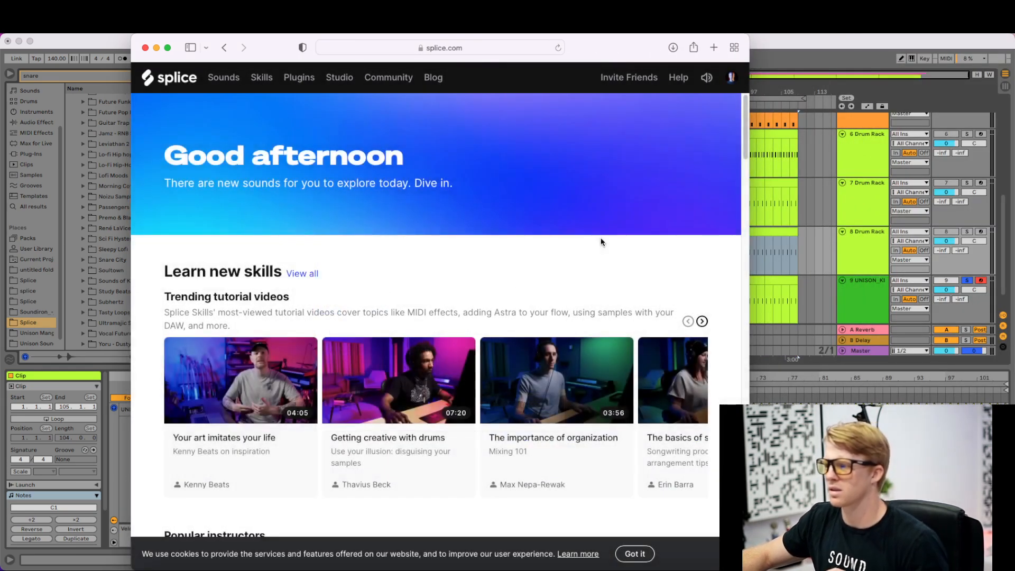
- Search the Splice Sounds catalogue for "snare"
click(223, 78)
click(304, 107)
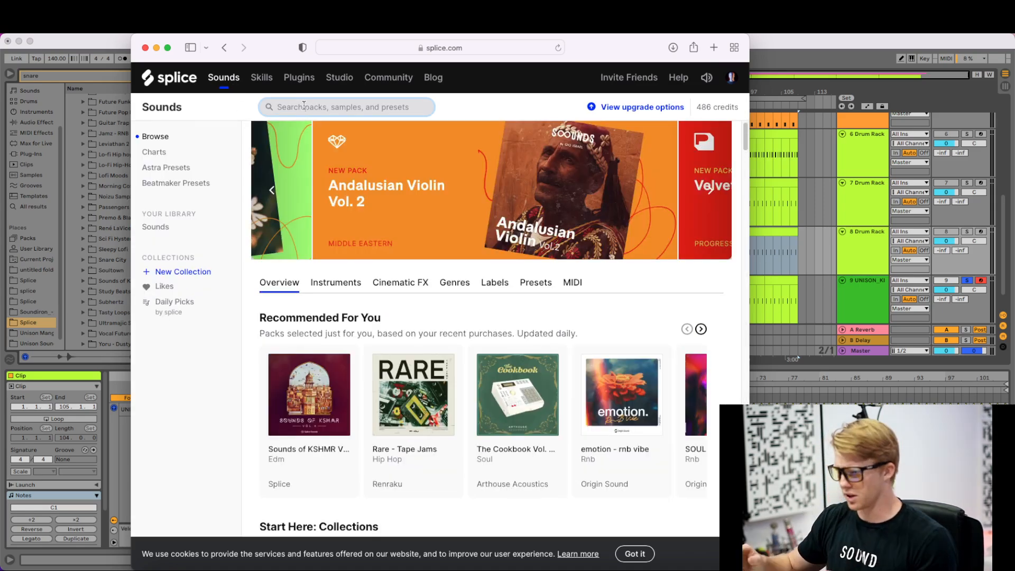
text(snare)
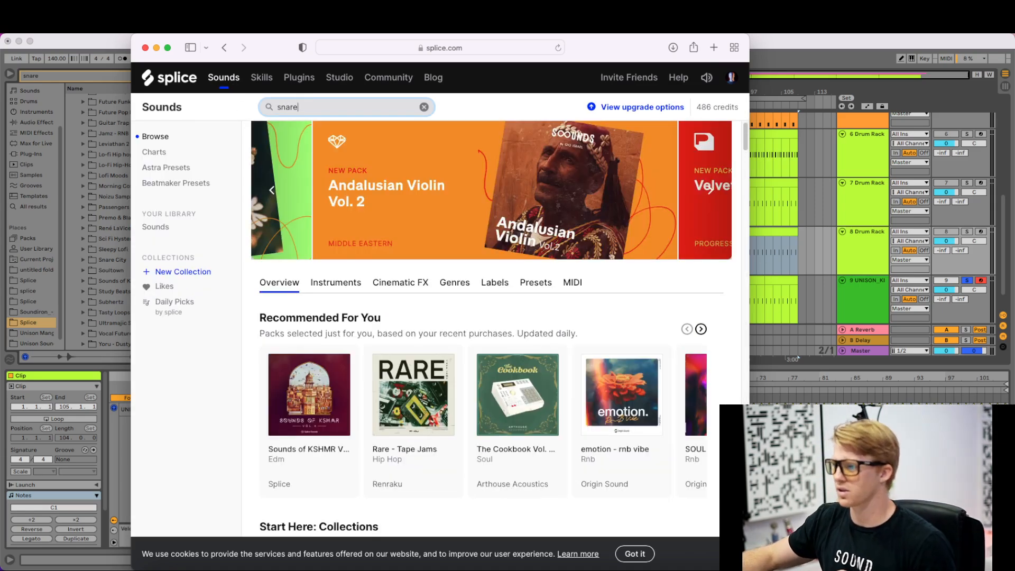
key(Return)
- Filter the snare samples to exactly 140 BPM and the trap genre
click(569, 184)
click(607, 219)
text(140)
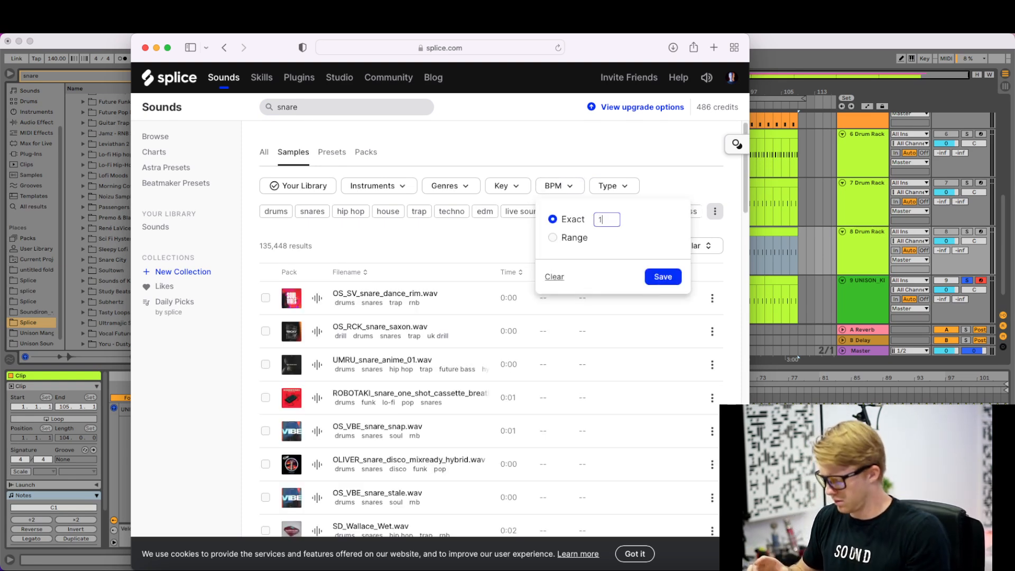
key(Return)
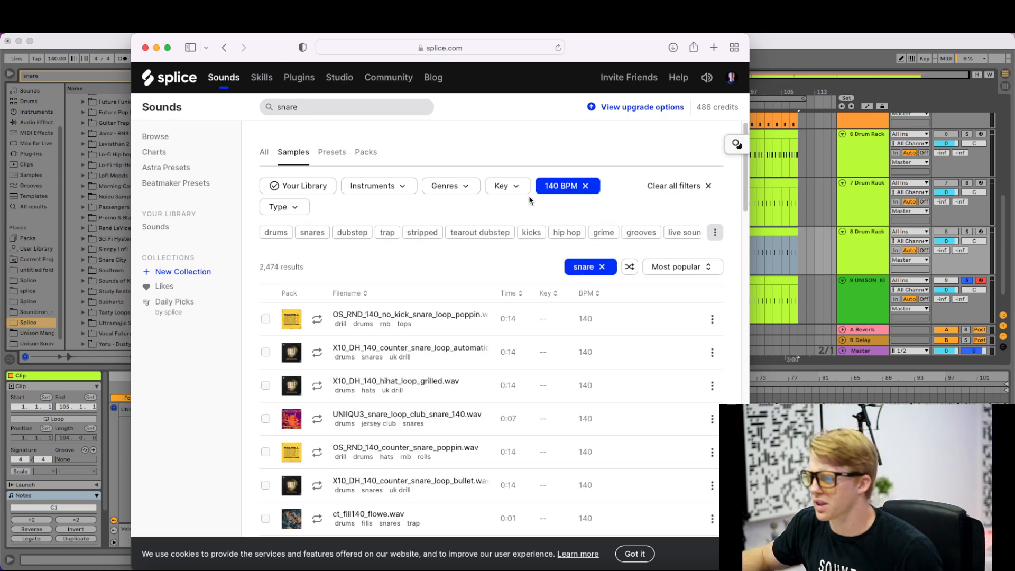
click(469, 186)
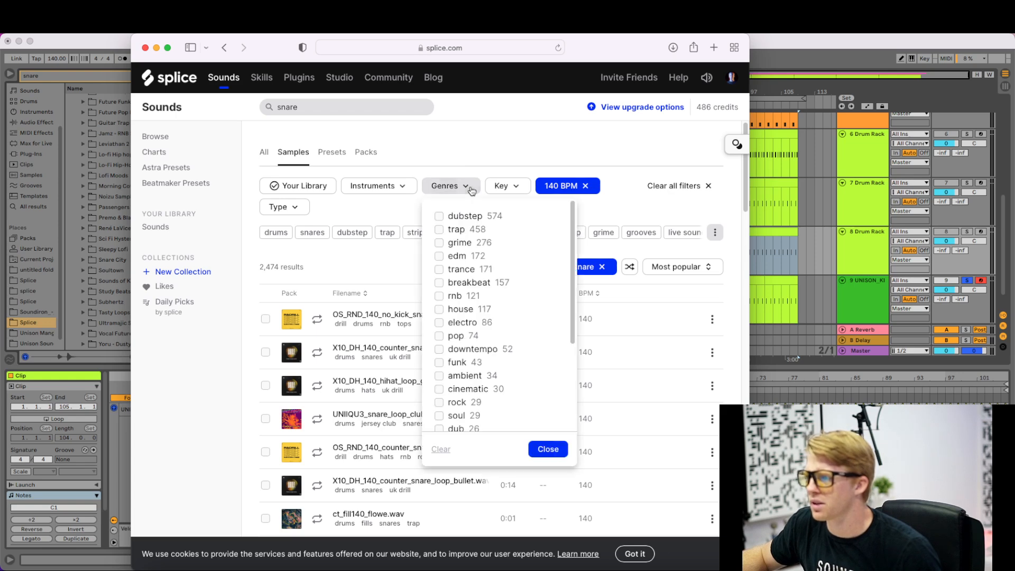
click(439, 230)
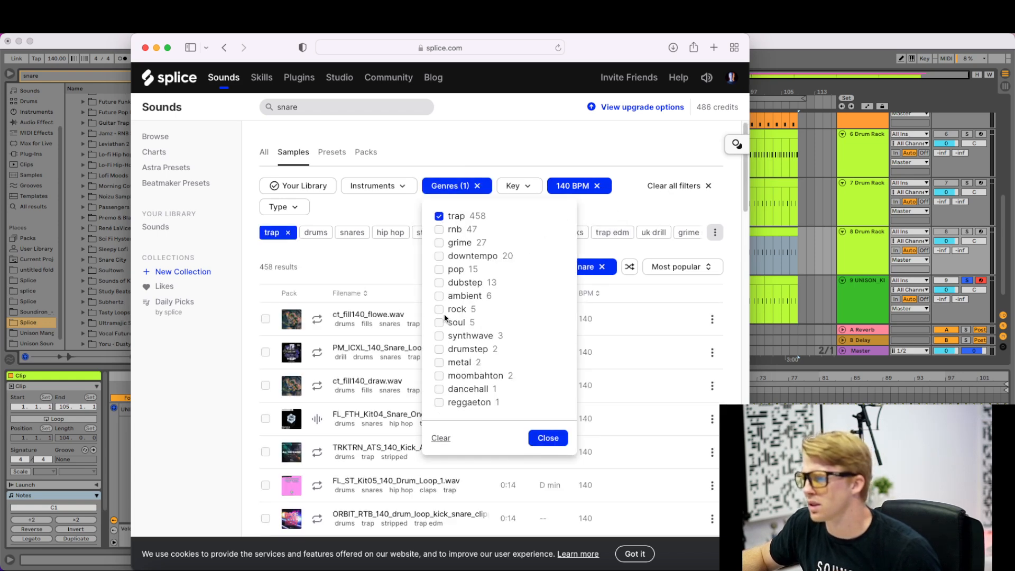
click(620, 245)
- Preview ct_fill140_flowe.wav and restrict the snare results to One-Shots
click(317, 319)
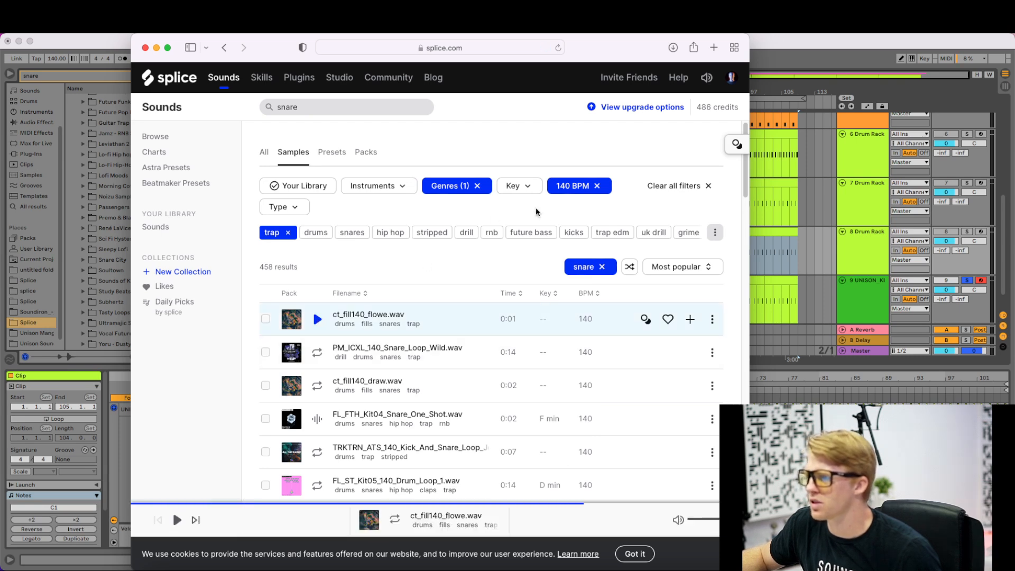
click(292, 211)
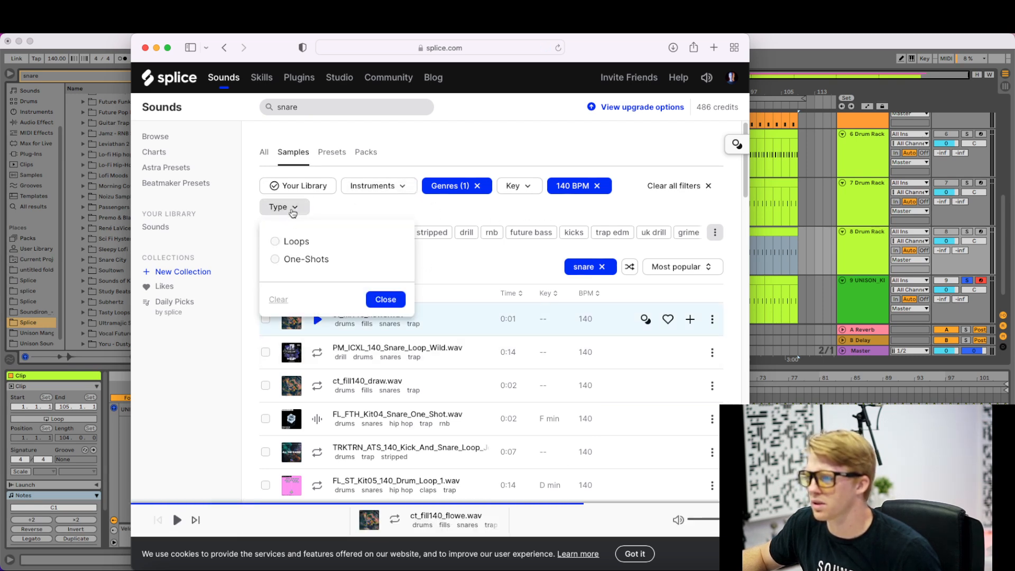
click(275, 259)
click(370, 299)
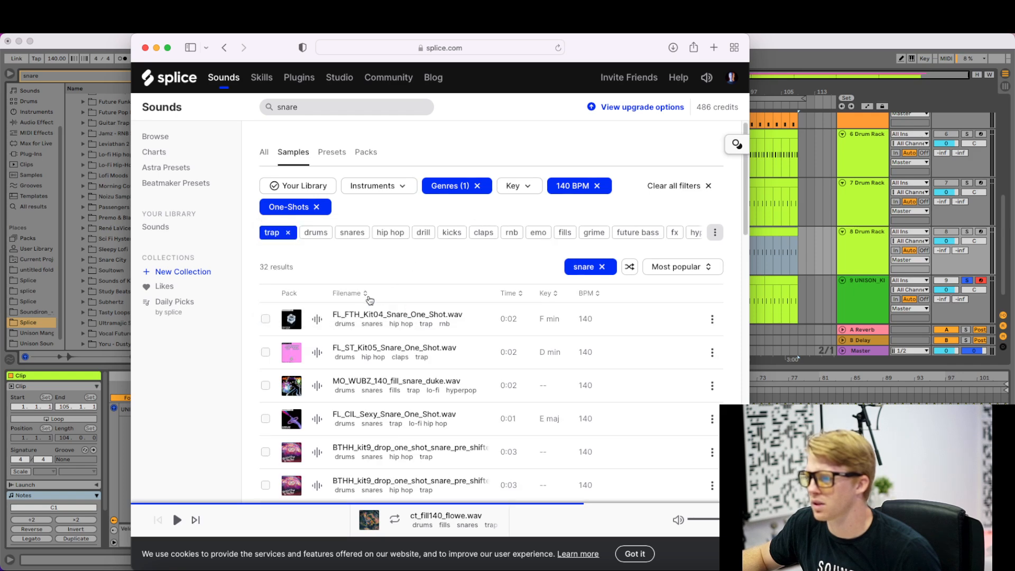
- Preview the first three one-shots, from FL_FTH_Kit04_Snare_One_Shot.wav to MO_WUBZ_140_fill_snare_duke.wav
click(317, 321)
click(317, 353)
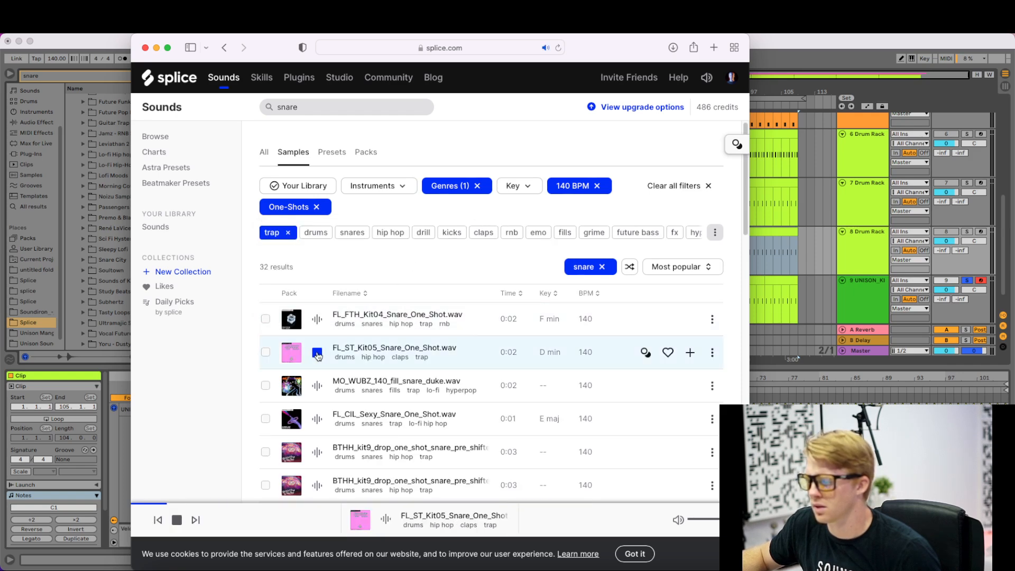
click(317, 386)
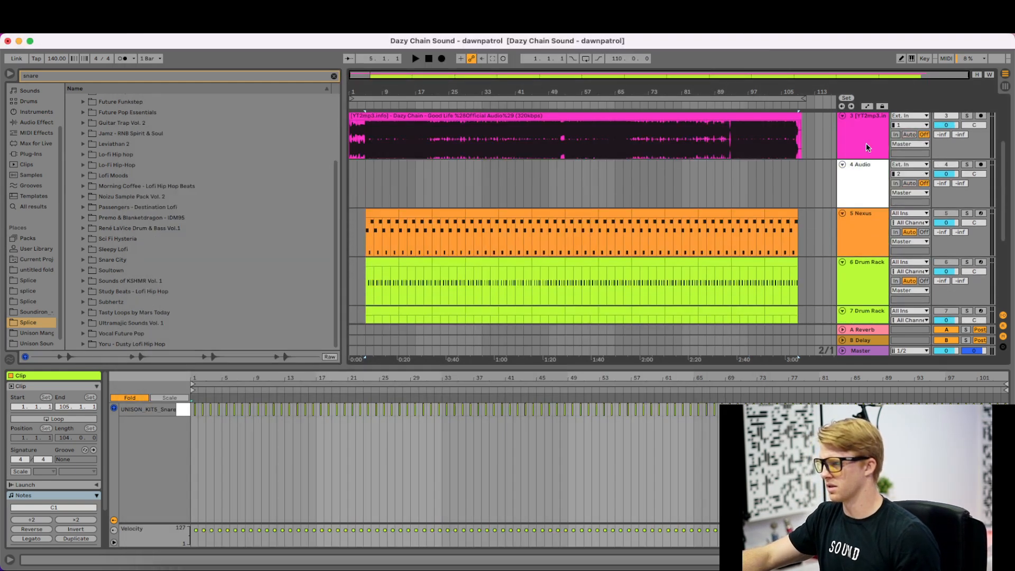
- In Ableton Live, solo the Dazy Chain reference track, listen to it from bar 5, and unsolo it
click(599, 134)
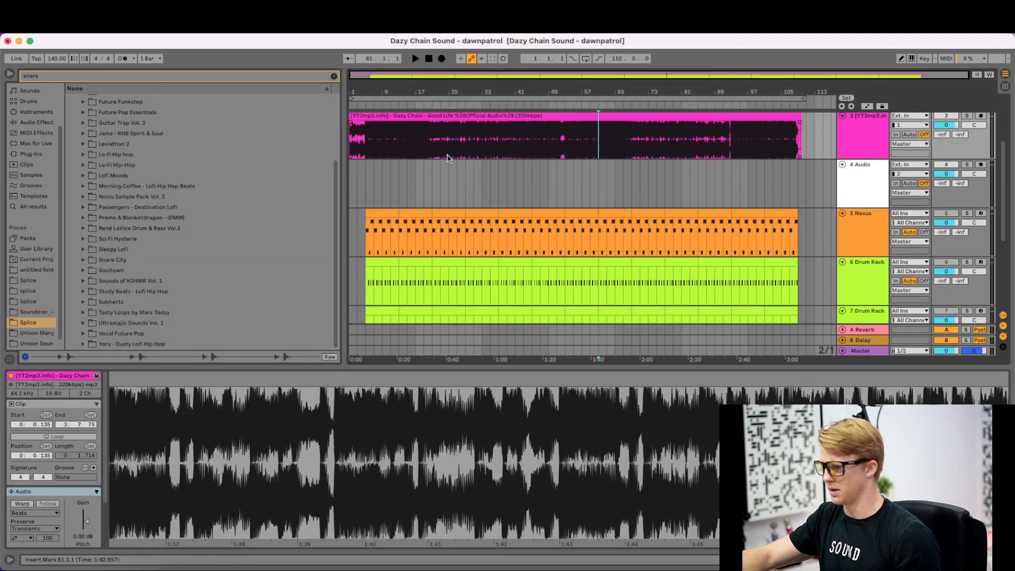
click(366, 137)
click(966, 117)
key(space)
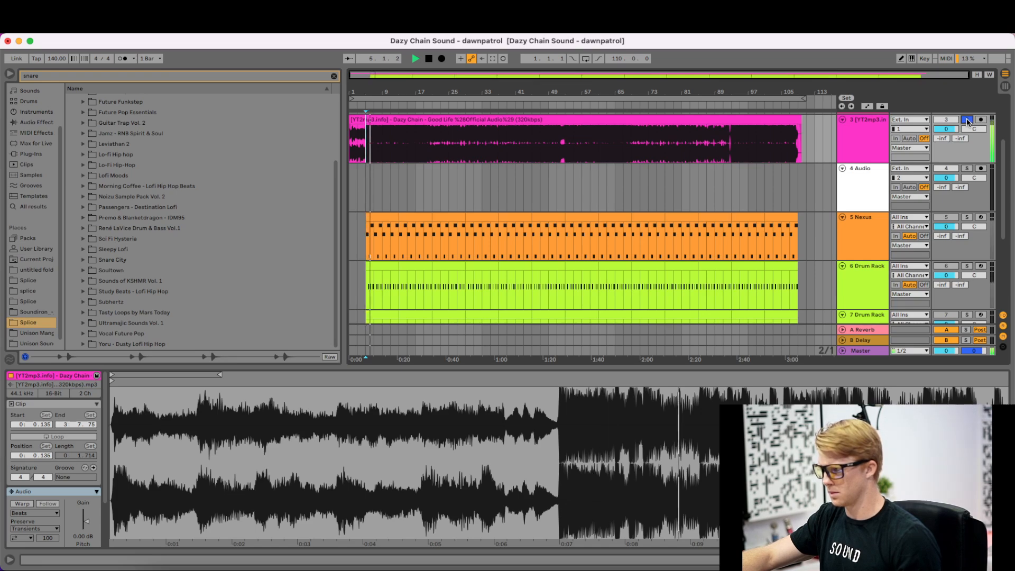
key(space)
click(966, 121)
scroll(624, 170, down, 5)
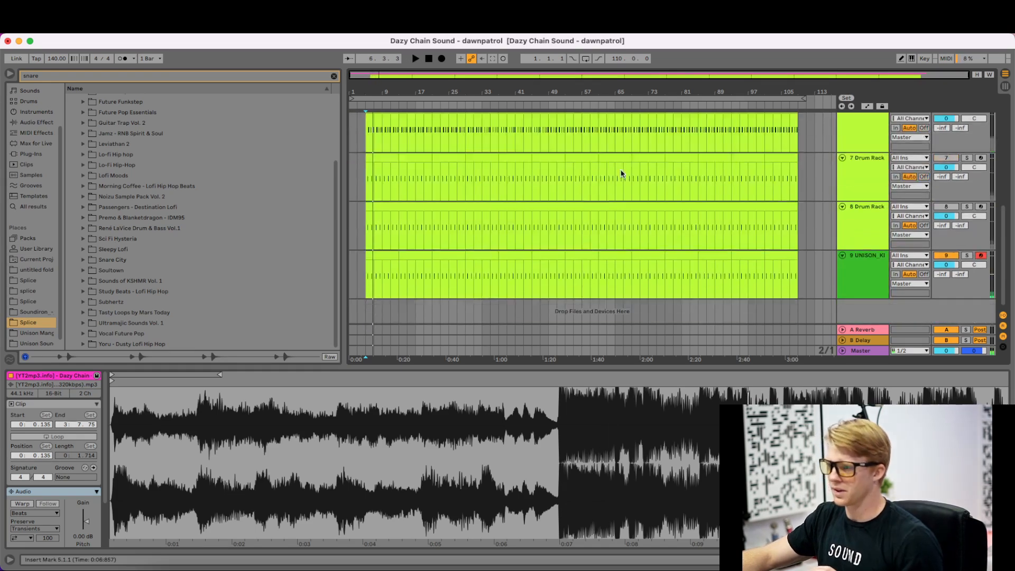
- Switch back to the Splice window and preview the results from FL_FTH_Kit04_Snare_One_Shot.wav to BTHH_kit9_drop_one_shot_snare.wav
key(super+Tab)
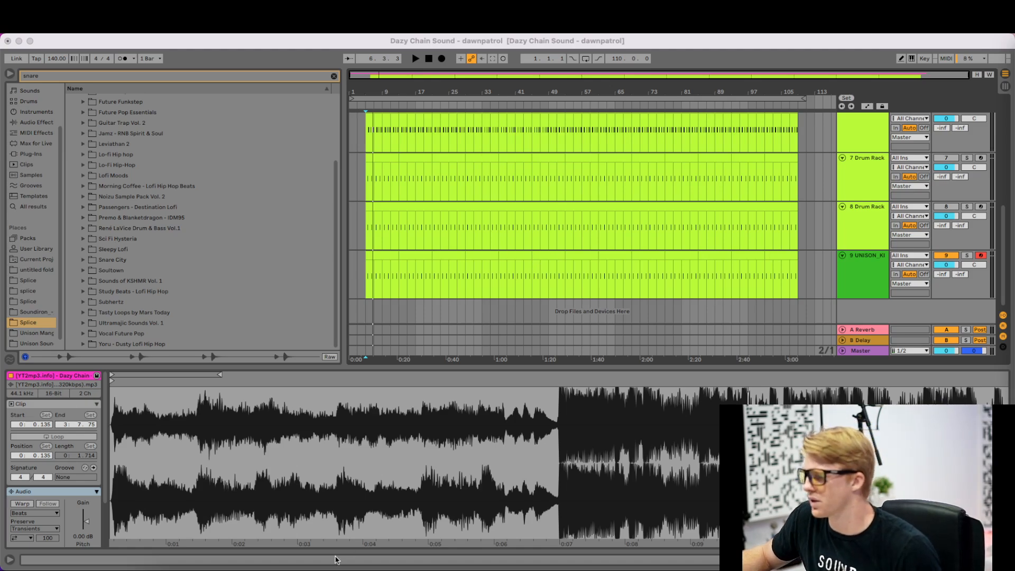
click(239, 567)
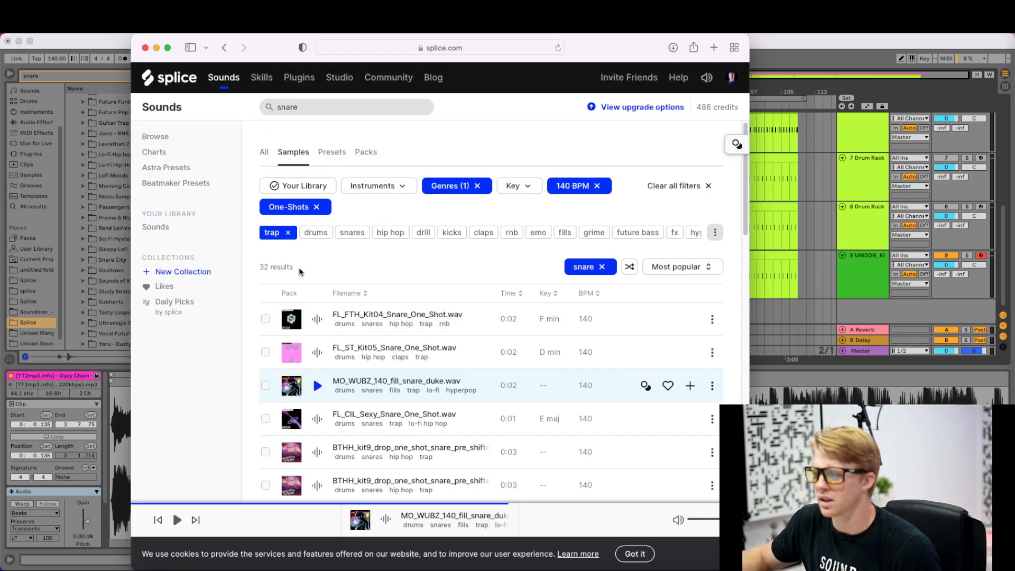
scroll(323, 257, down, 5)
scroll(323, 258, up, 3)
click(317, 191)
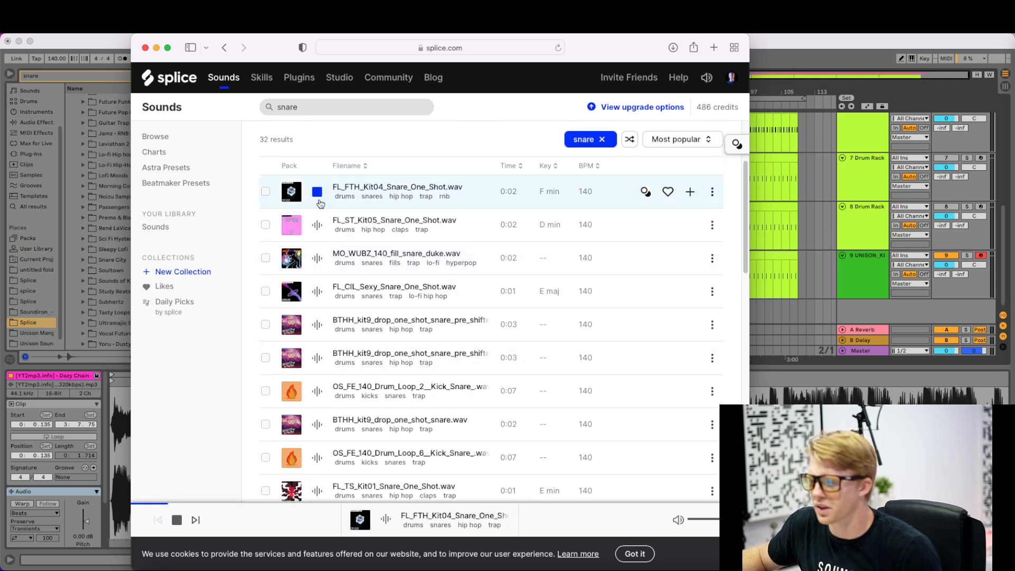
click(317, 224)
click(317, 258)
click(317, 290)
click(317, 324)
click(317, 357)
click(318, 391)
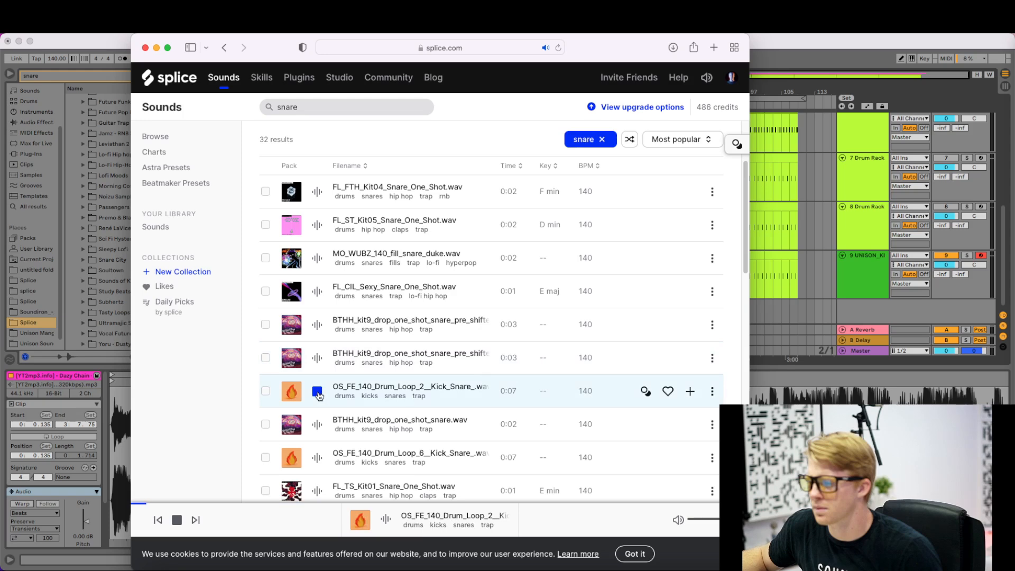
click(319, 424)
- Audition and compare the results further down the list and add FL_DS2_Kit02_Snare_One_Shot.wav to the Splice library
scroll(319, 423, down, 3)
click(317, 362)
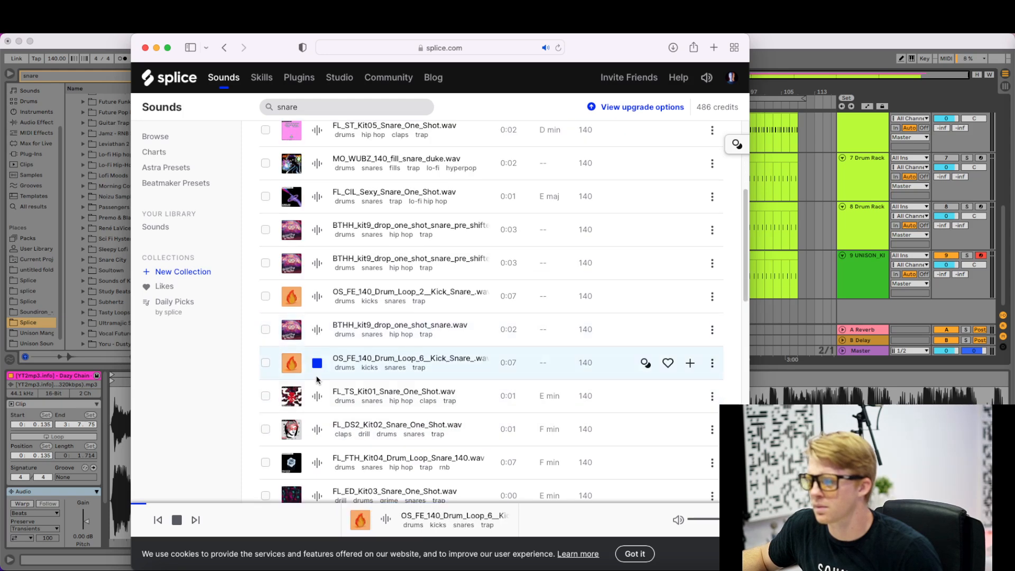
click(317, 395)
click(318, 429)
scroll(320, 423, down, 6)
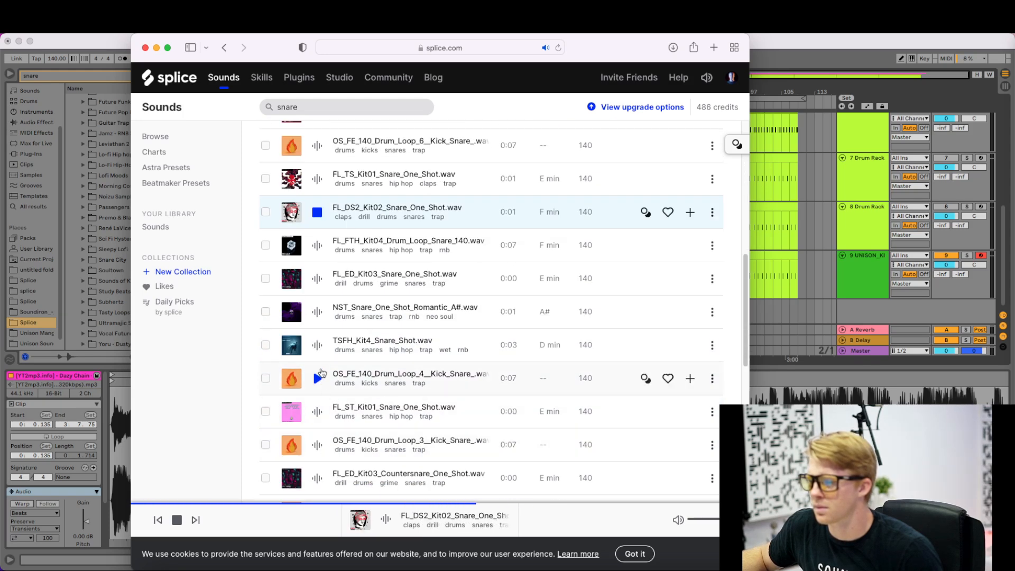
click(317, 245)
click(319, 279)
click(318, 212)
click(318, 312)
click(318, 212)
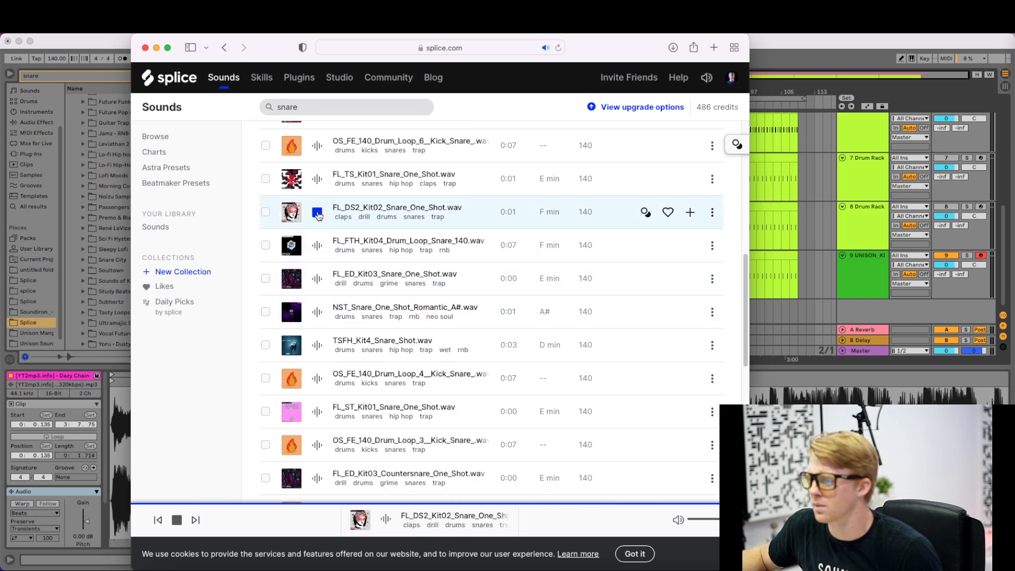
click(690, 212)
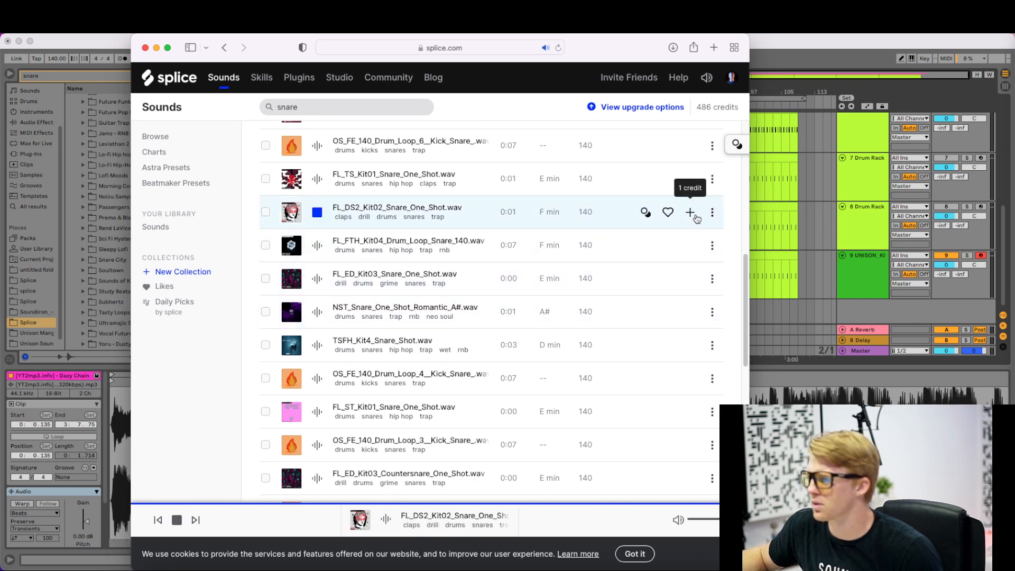
- Preview the results from NST_Snare_One_Shot_Romantic_A#.wav onward and add FL_ST_Kit01_Snare_One_Shot.wav to the Splice library
click(318, 312)
click(317, 344)
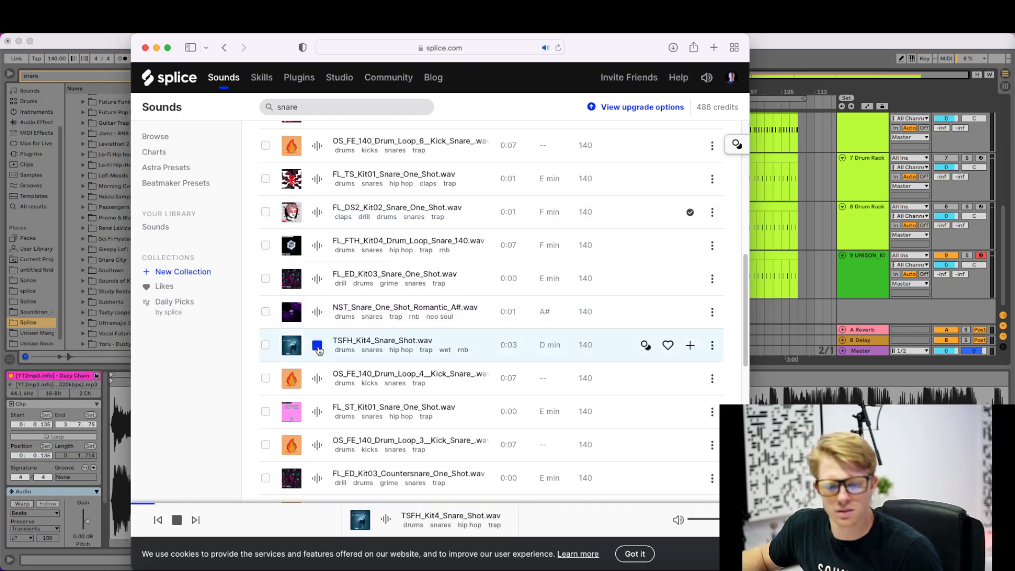
click(317, 377)
click(317, 411)
scroll(315, 407, down, 3)
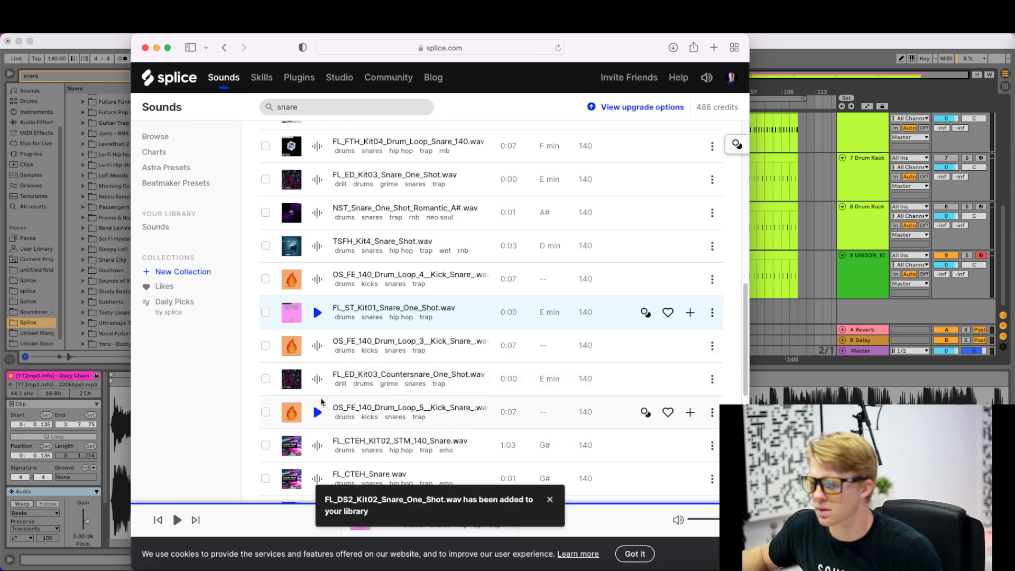
click(690, 311)
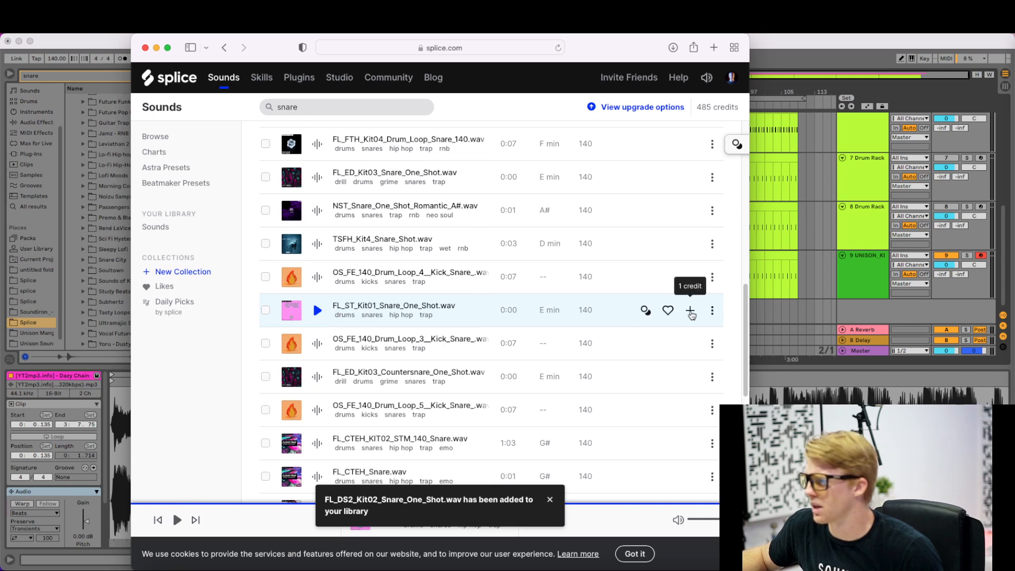
- Preview the results below FL_ST_Kit01_Snare_One_Shot.wav and add FL_CTEH_Snare.wav to the Splice library
click(317, 343)
click(317, 377)
click(317, 410)
scroll(317, 410, down, 7)
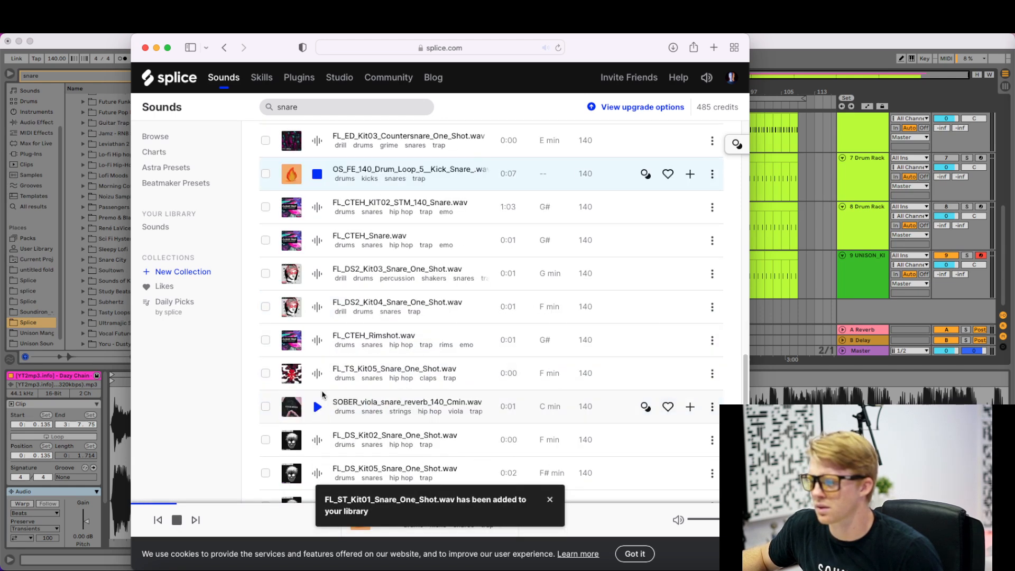
click(317, 207)
click(317, 240)
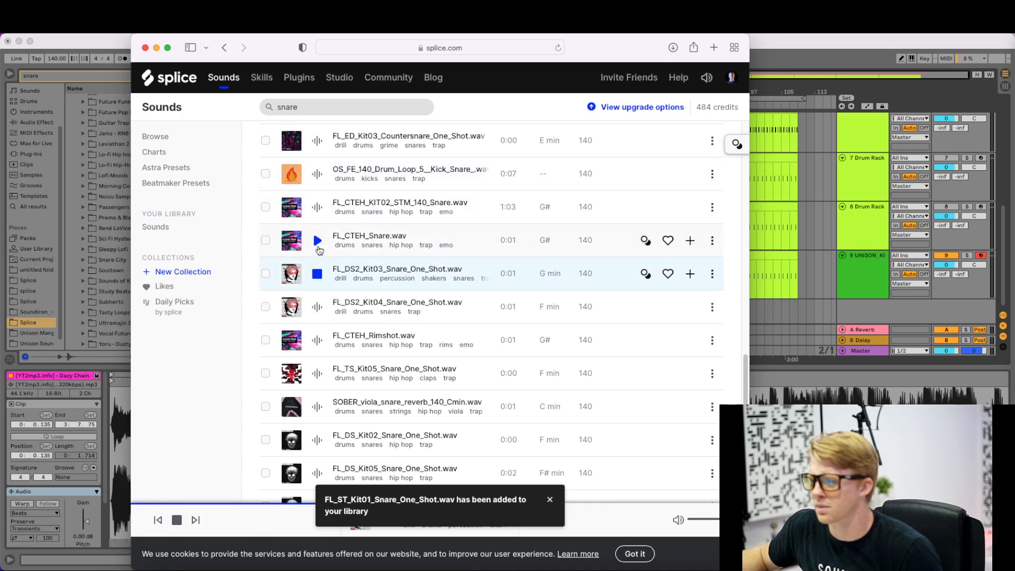
click(690, 241)
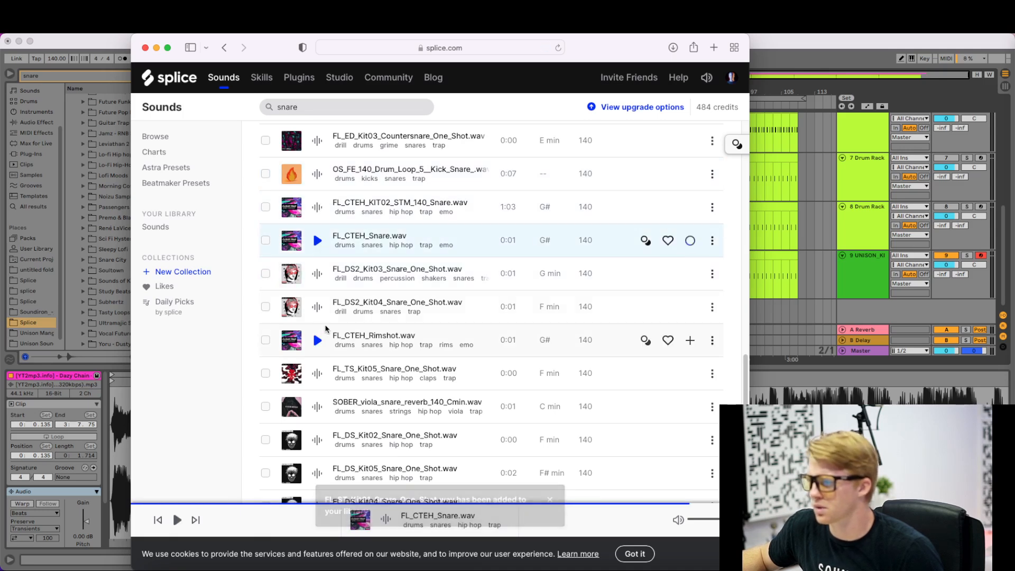
- Preview FL_DS_Kit02_Snare_One_Shot.wav near the end of the results and add it to the Splice library
click(318, 440)
scroll(320, 438, down, 3)
click(318, 324)
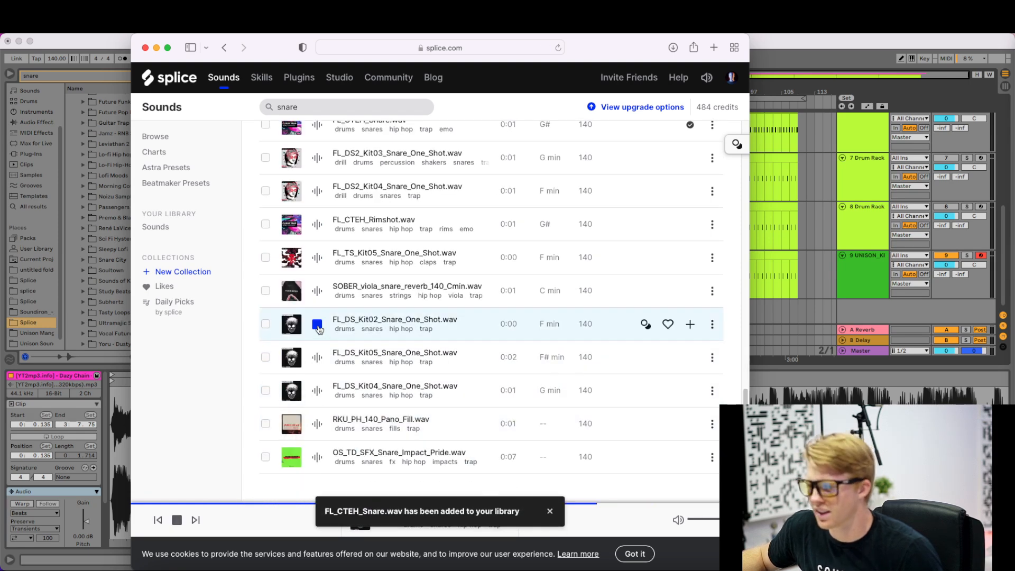
click(690, 324)
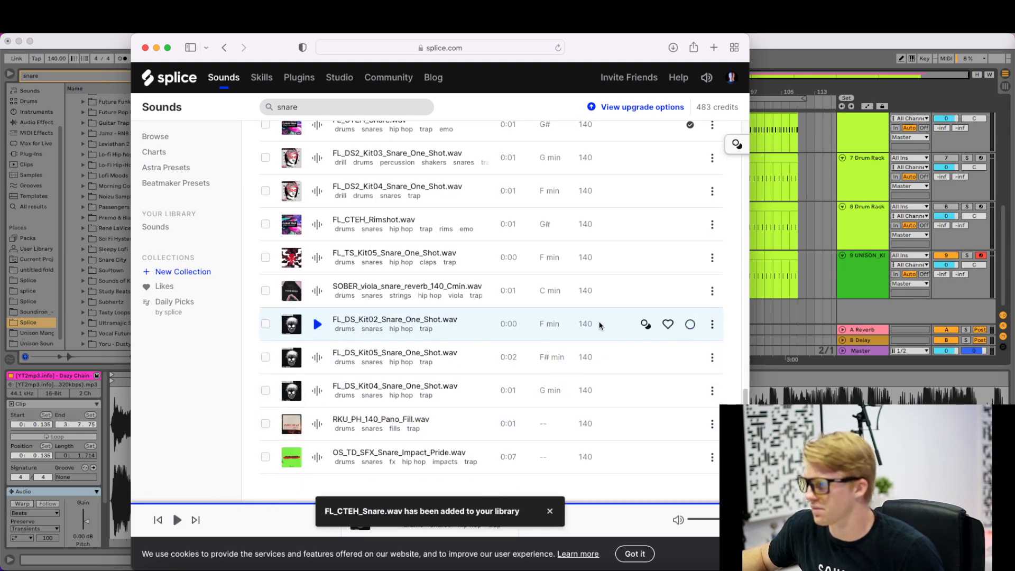
- Preview FL_DS_Kit05_Snare_One_Shot.wav and compare it with FL_DS_Kit02_Snare_One_Shot.wav
click(316, 358)
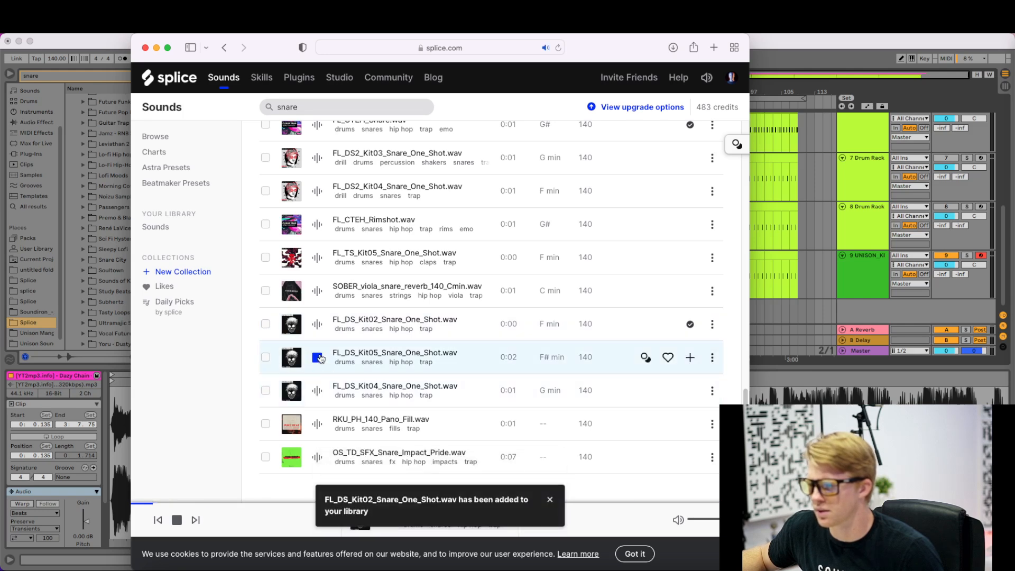
click(318, 325)
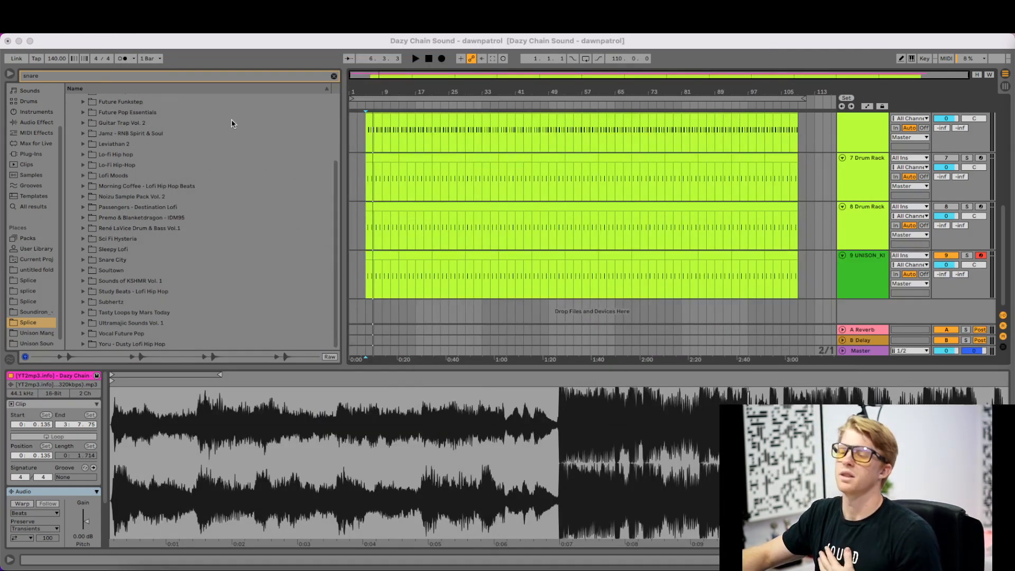
- Switch to Ableton Live and look through the "snare" results in the Splice folder for the newly added one-shots
click(336, 76)
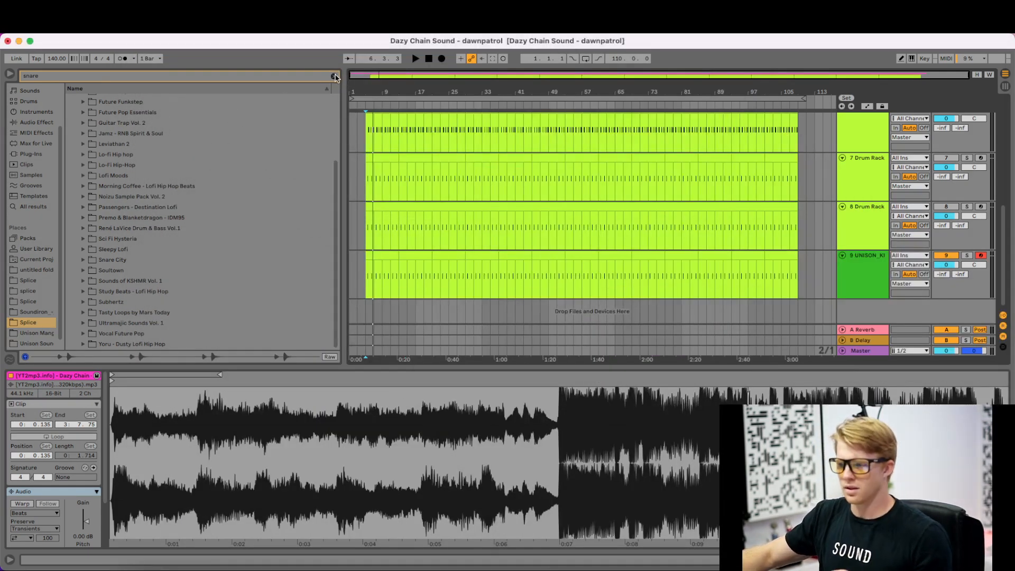
scroll(212, 155, up, 5)
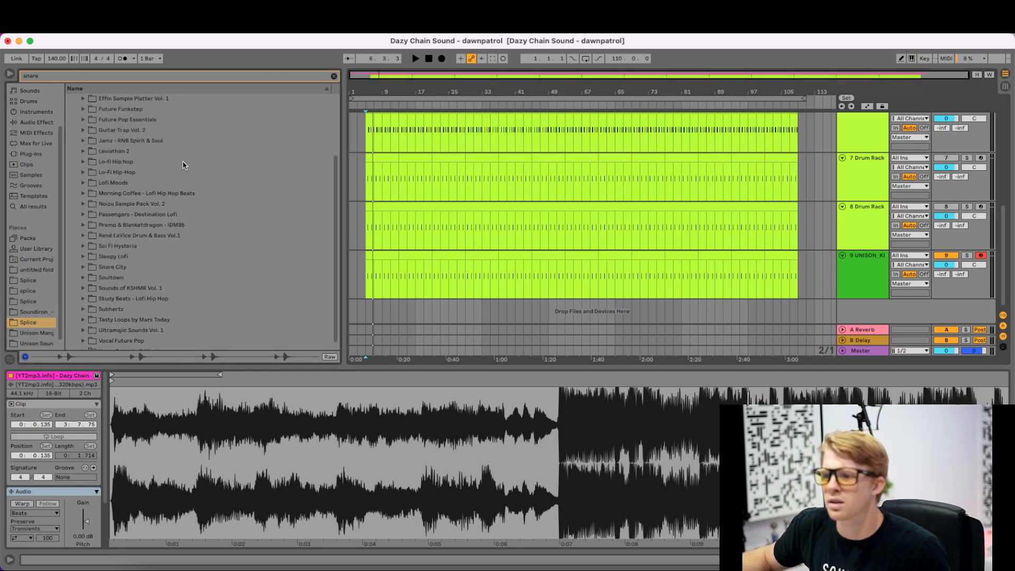
scroll(182, 164, down, 5)
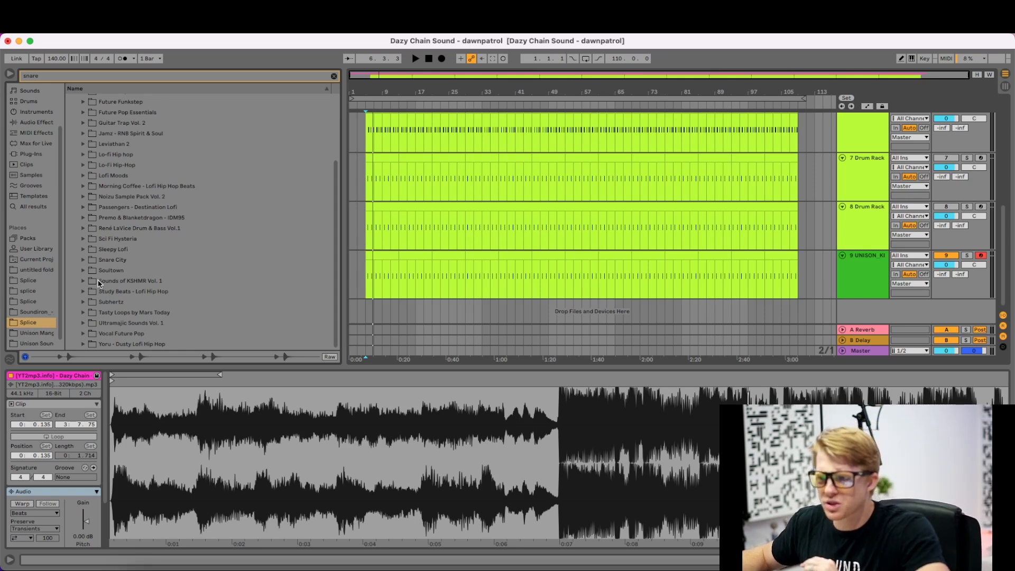
scroll(99, 283, up, 5)
scroll(99, 283, down, 5)
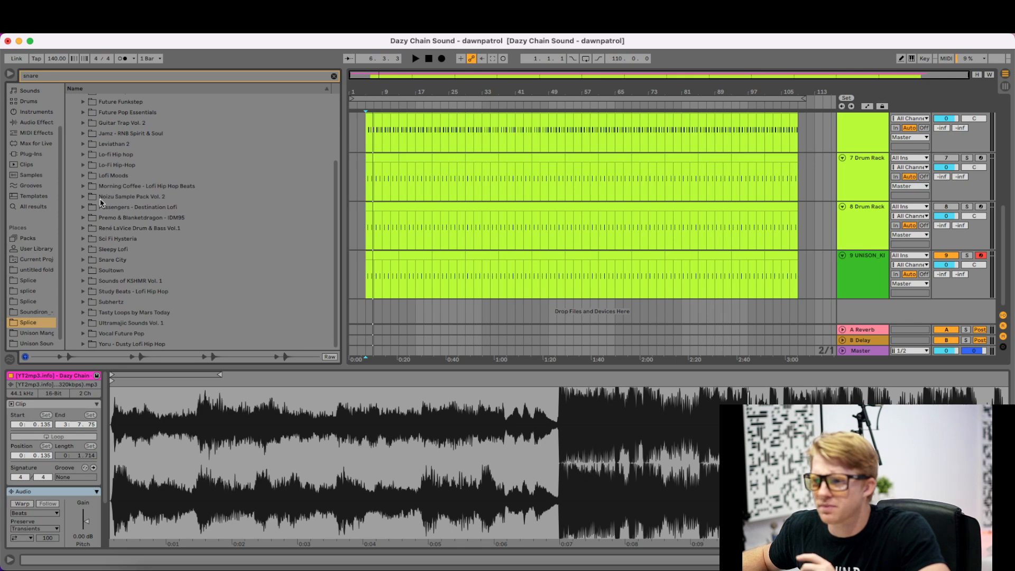
- Return to the Splice website in Safari and check the file name of the last added snare
click(220, 568)
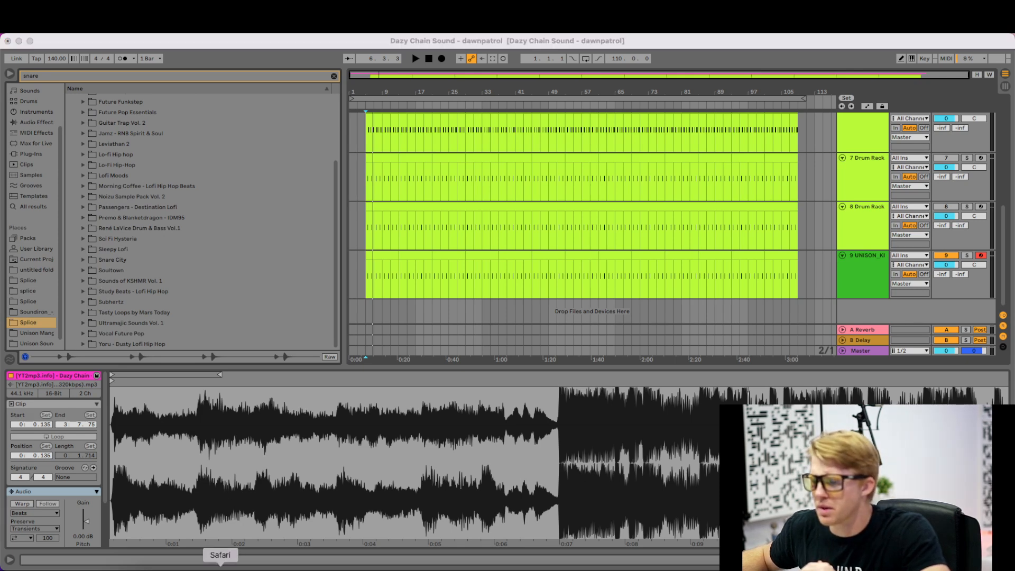
right_click(220, 567)
click(317, 446)
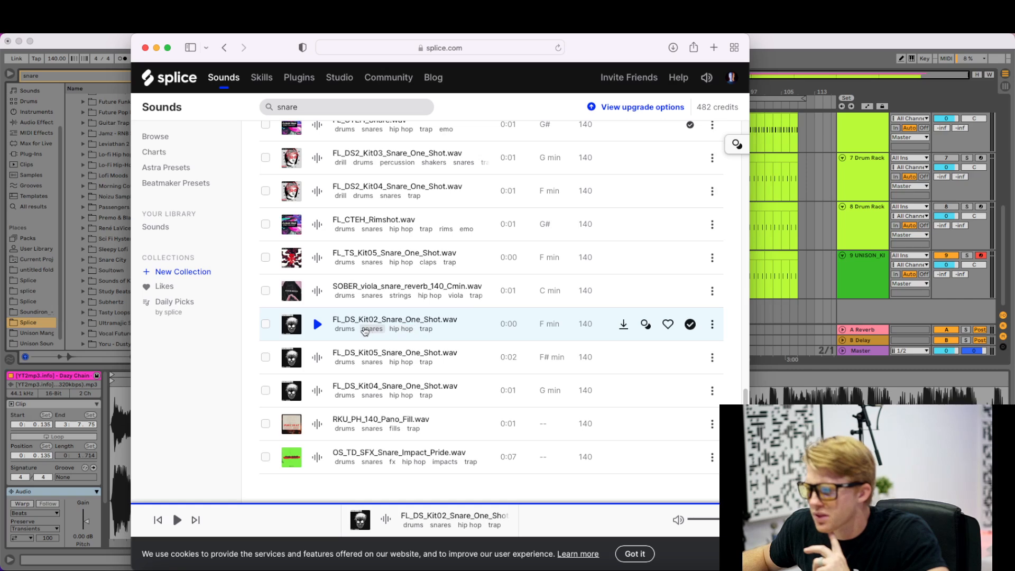
- In Ableton Live, search the Splice folder for "fl_ds", expand the Drill Smoke pack to its Kit02 one-shots and audition the crash sample
click(75, 58)
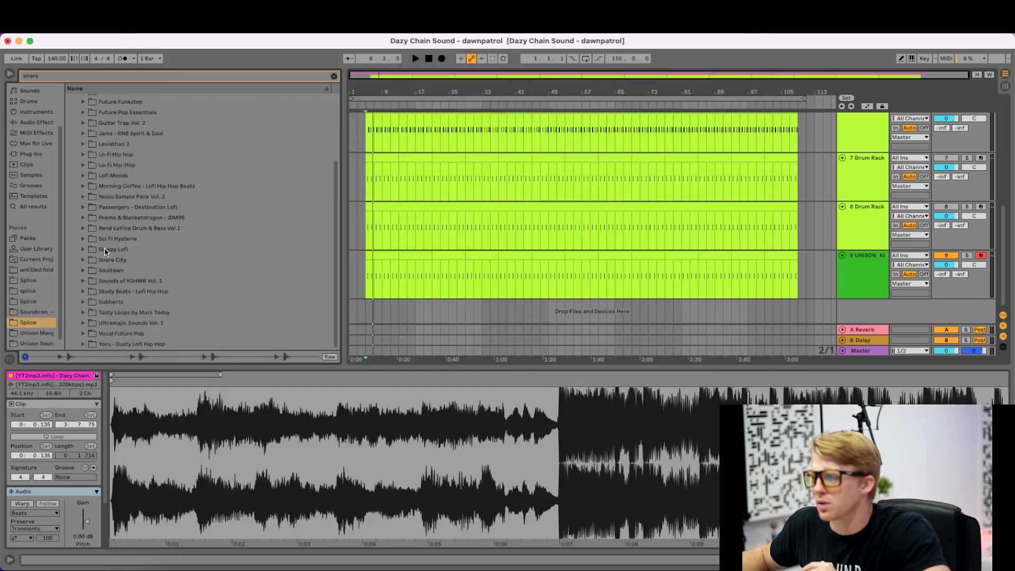
click(75, 78)
text(fl_ds)
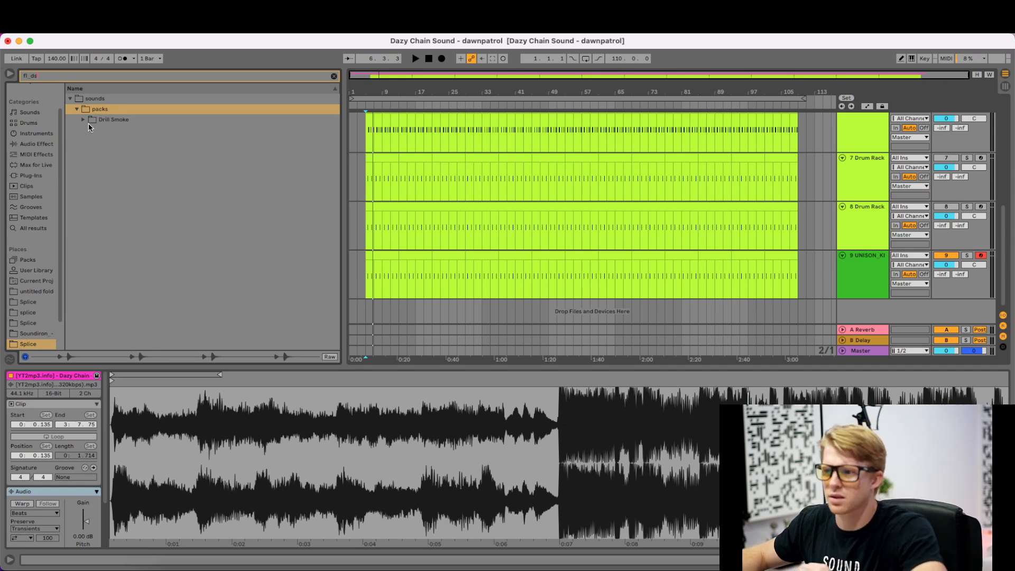
click(84, 120)
click(90, 130)
click(97, 140)
click(124, 152)
click(104, 151)
click(122, 163)
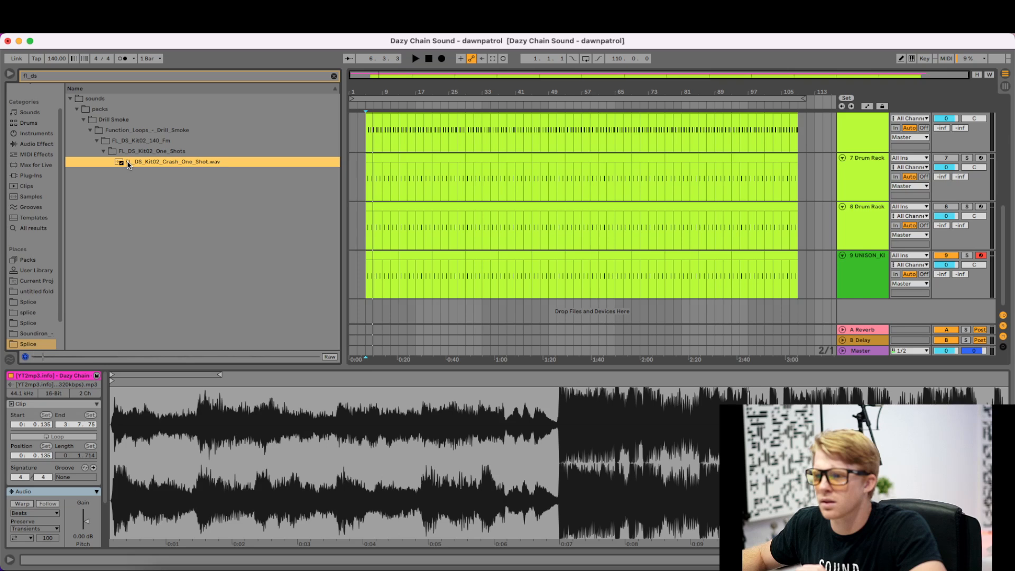
click(101, 150)
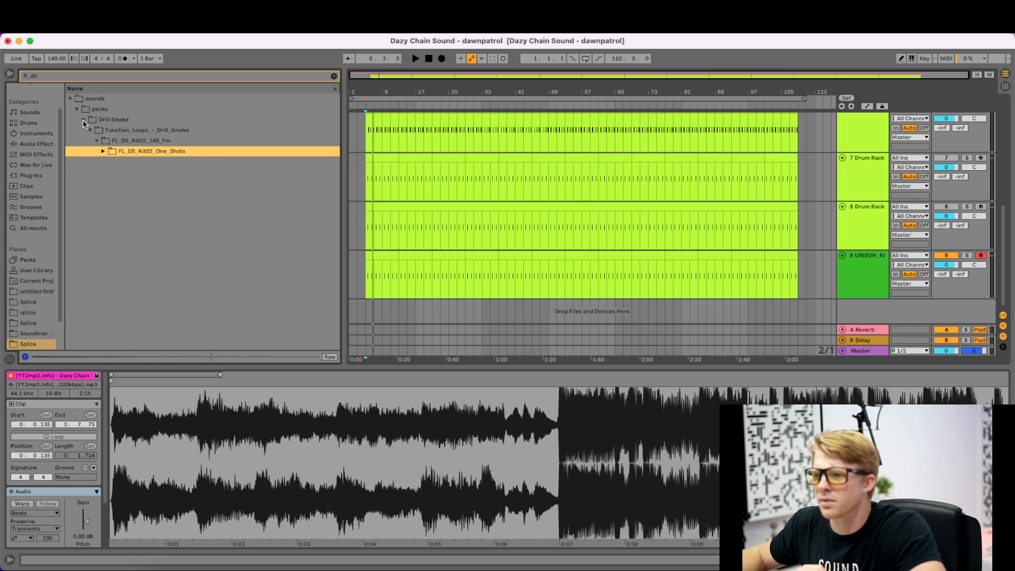
- Clear the search, check the other sample folders and search the last Splice folder for "snar fl"
click(334, 76)
click(33, 333)
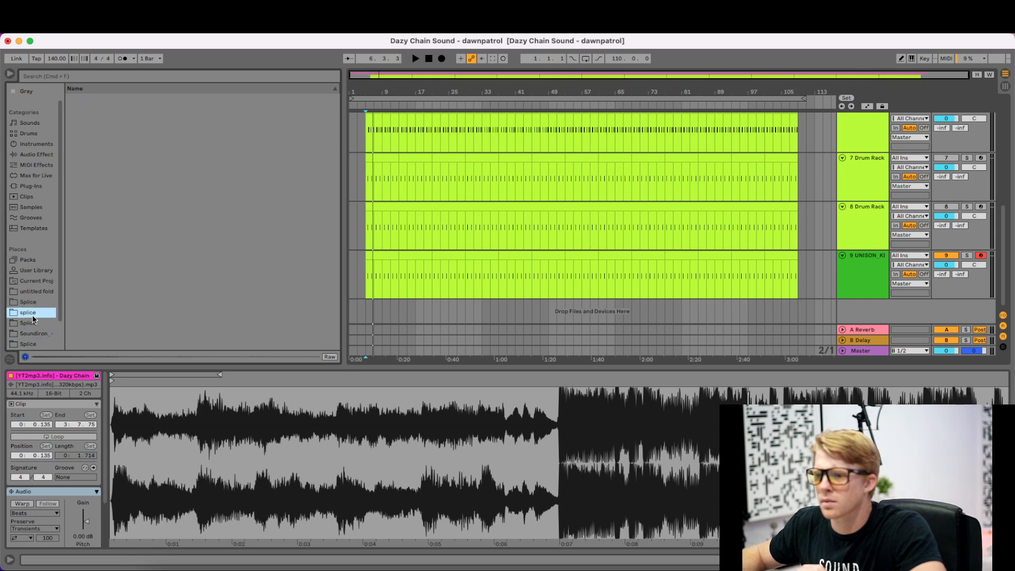
click(33, 344)
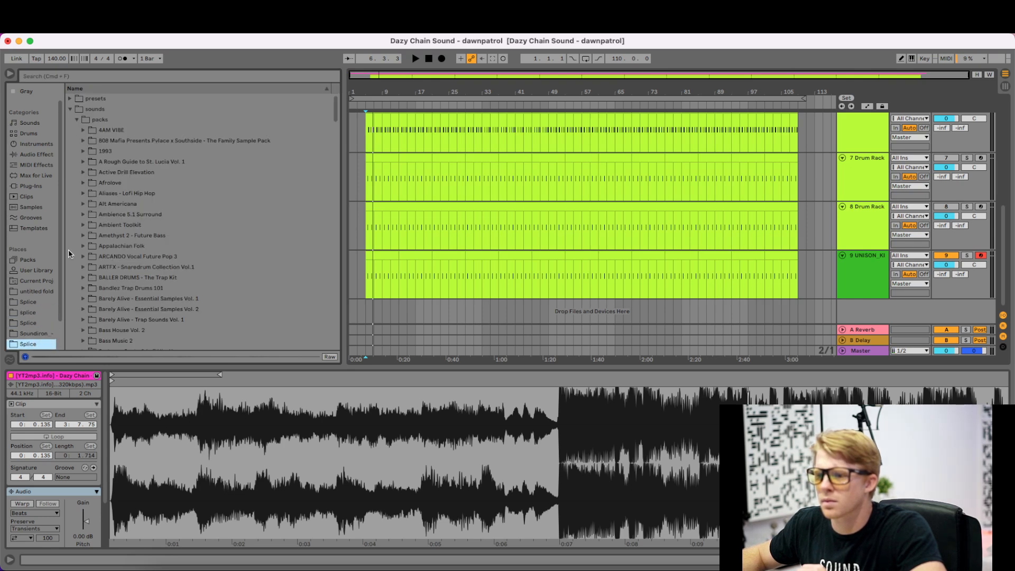
click(65, 76)
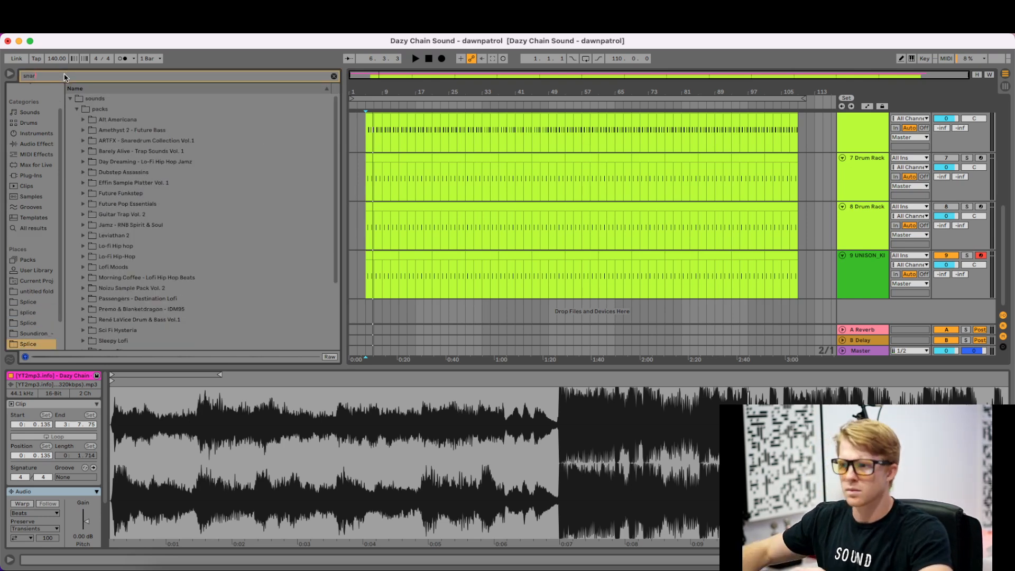
text(l)
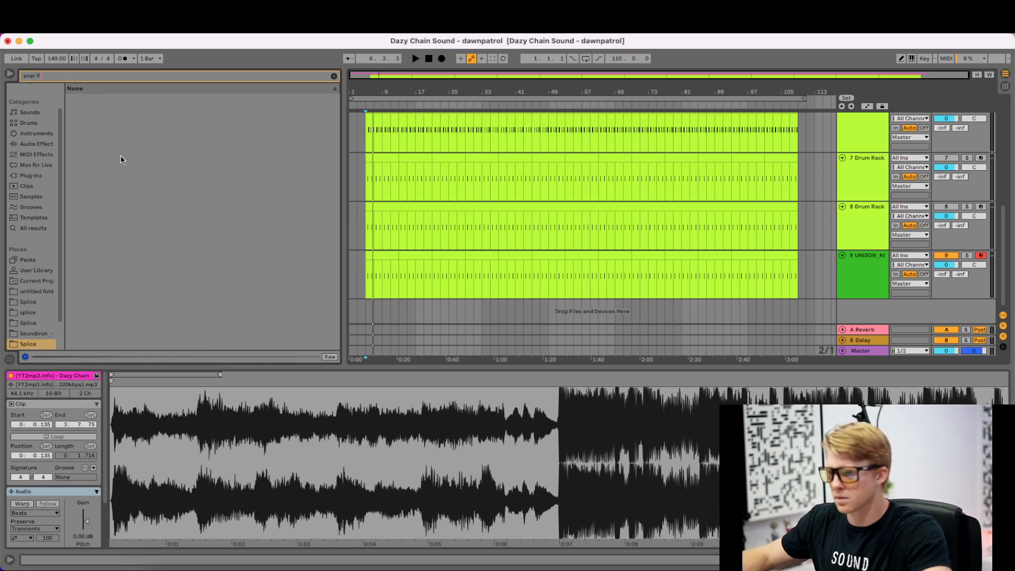
- Switch to Safari and launch the Splice desktop app through the system search for "splice"
click(239, 570)
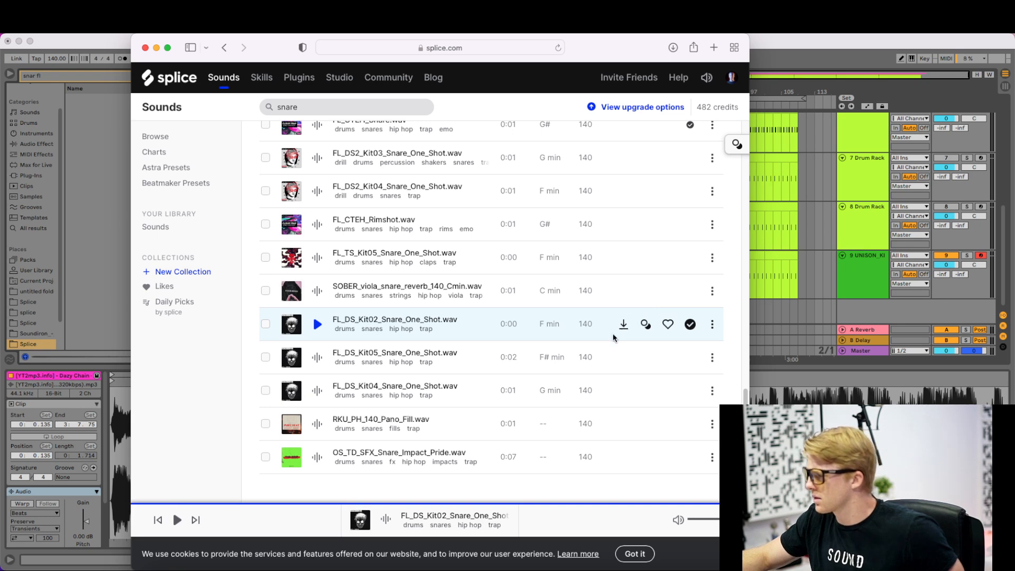
key(super+space)
text(splice)
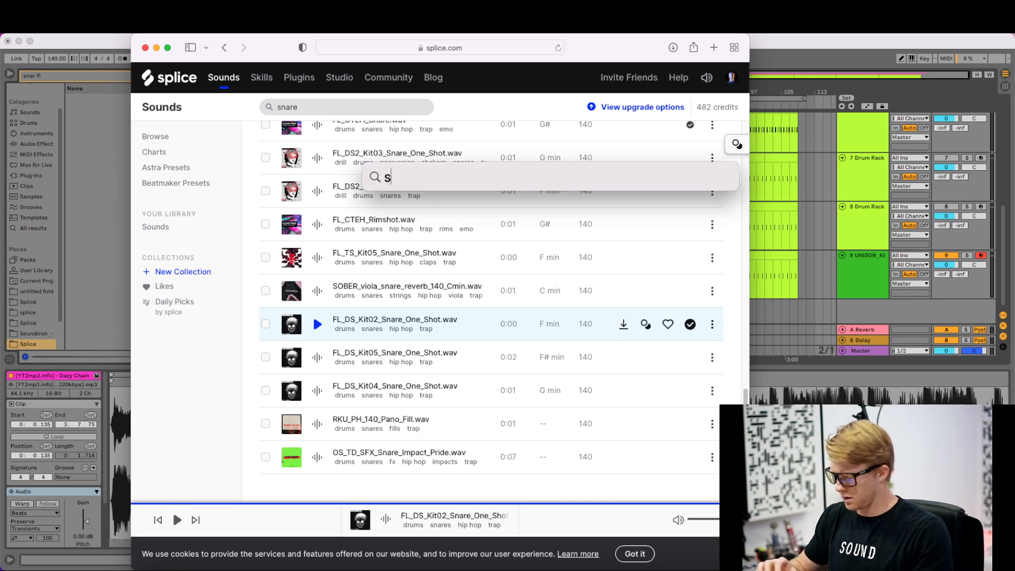
key(Return)
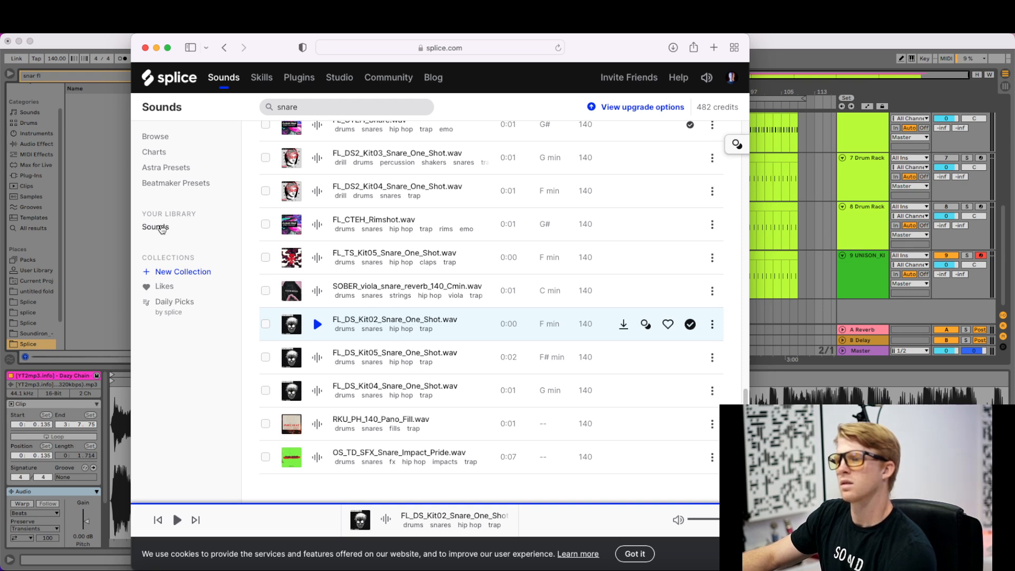
- Open the Your Sounds library on Splice and try to download FL_DS_Kit02_Snare_One_Shot.wav
click(161, 228)
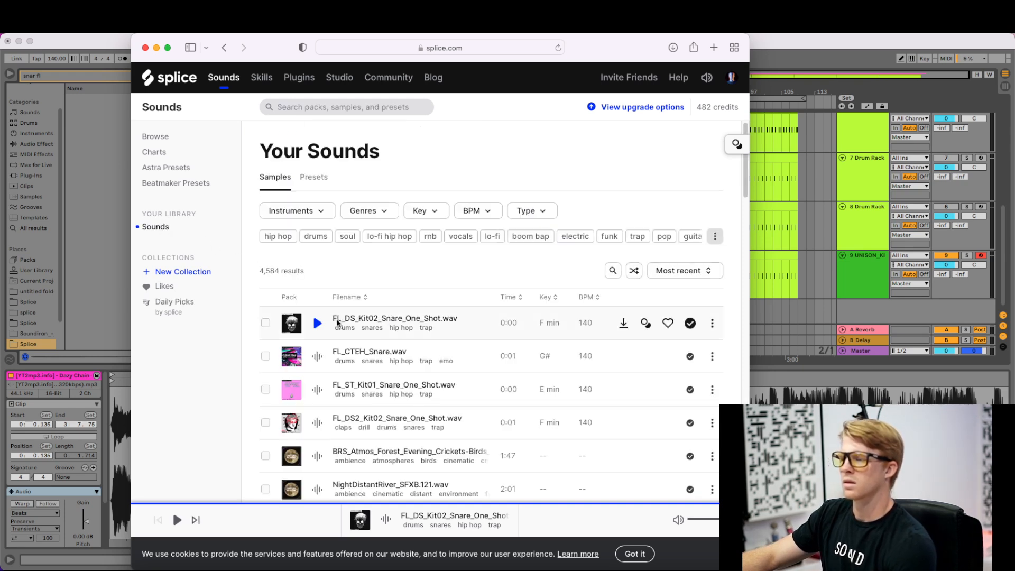
click(712, 323)
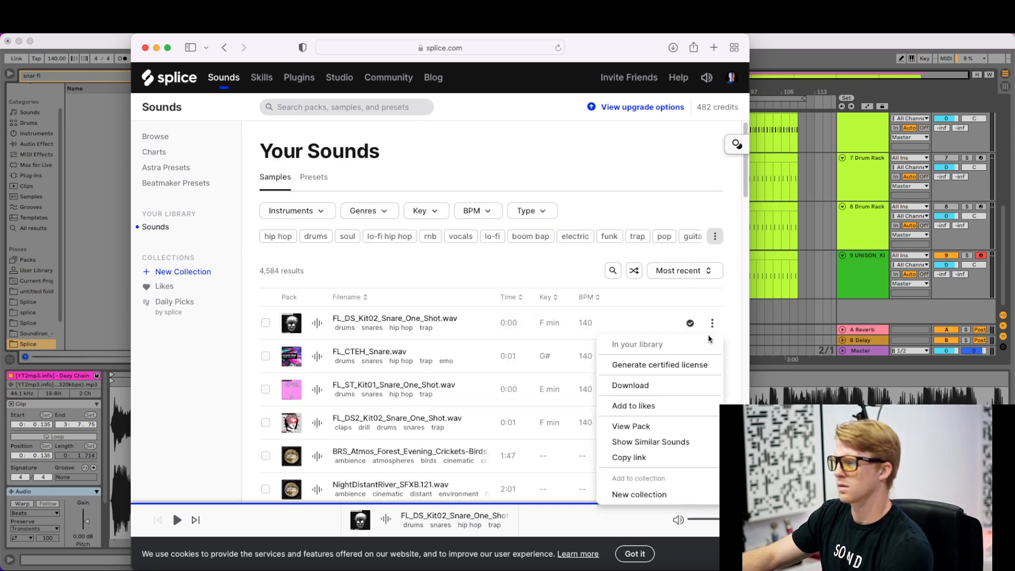
click(648, 391)
click(231, 327)
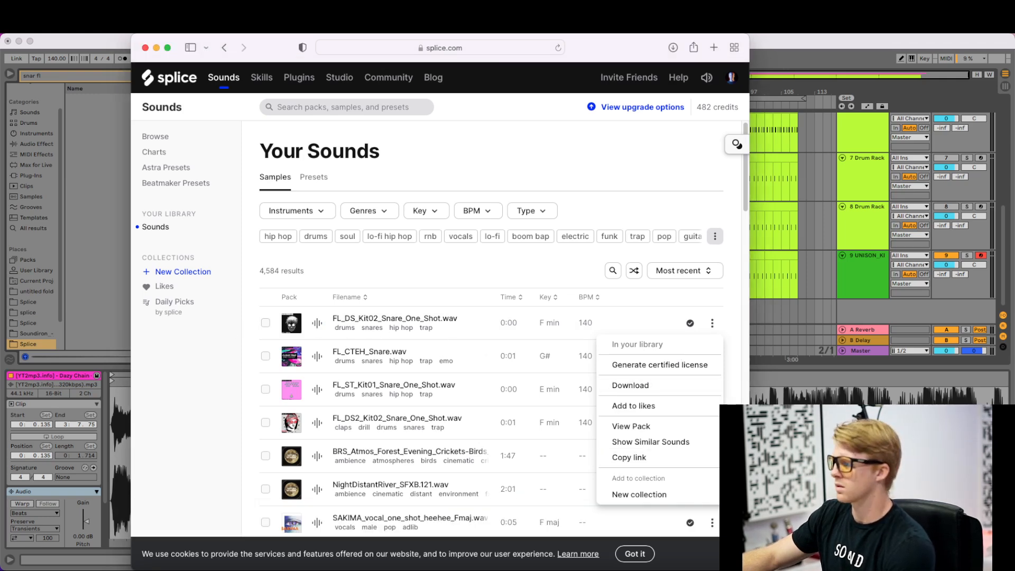
- Preview the most recently added snares in Your Sounds and close the Splice desktop login window
key(super+Tab)
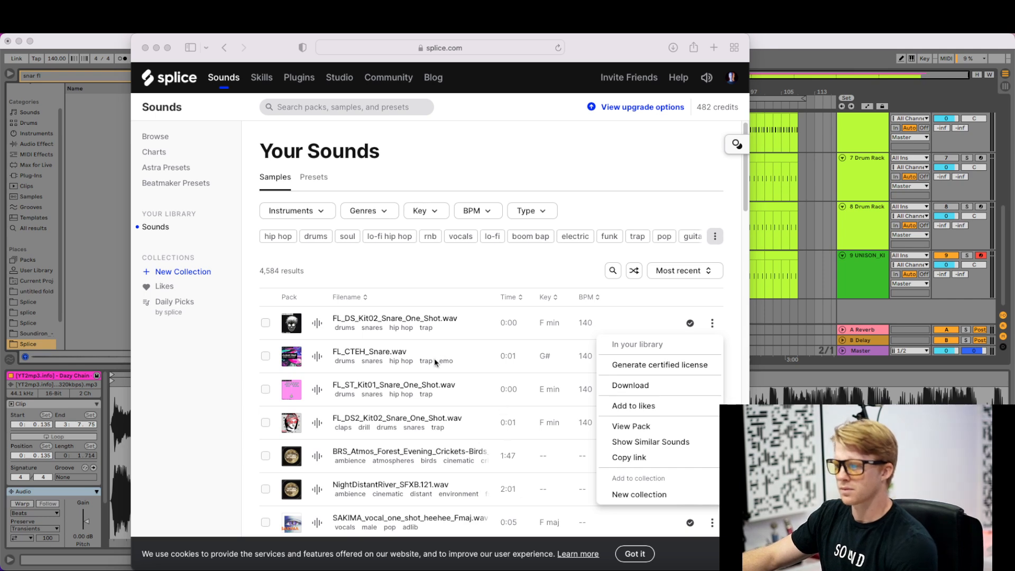
click(316, 323)
click(321, 358)
click(319, 358)
click(319, 392)
click(318, 324)
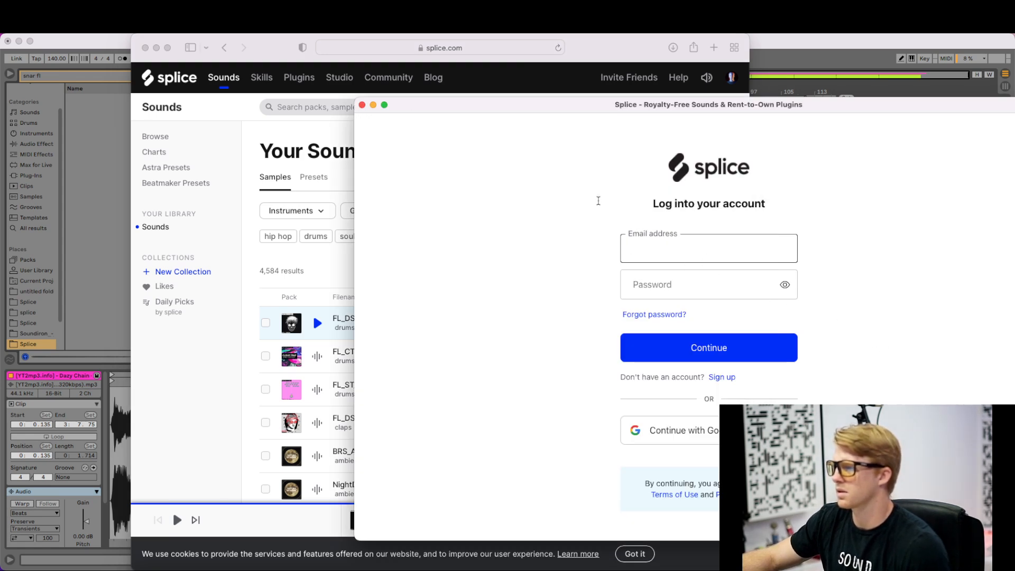
click(362, 106)
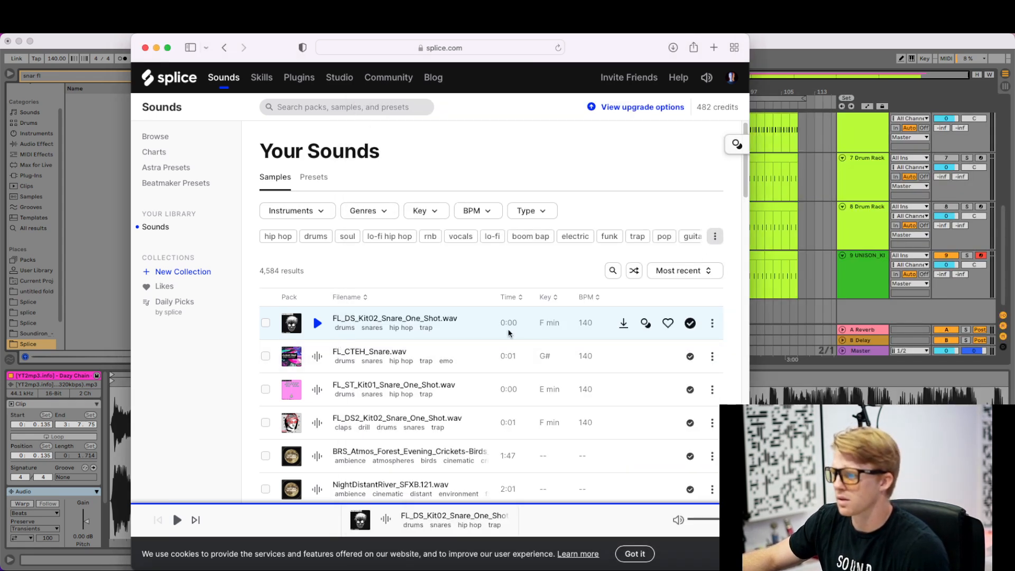
- Switch back to Ableton Live, repeat the "fl_ds" search and audition FL_DS_Kit02_Crash_One_Shot.wav in the one-shots folder
click(69, 247)
drag(59, 77, 2, 71)
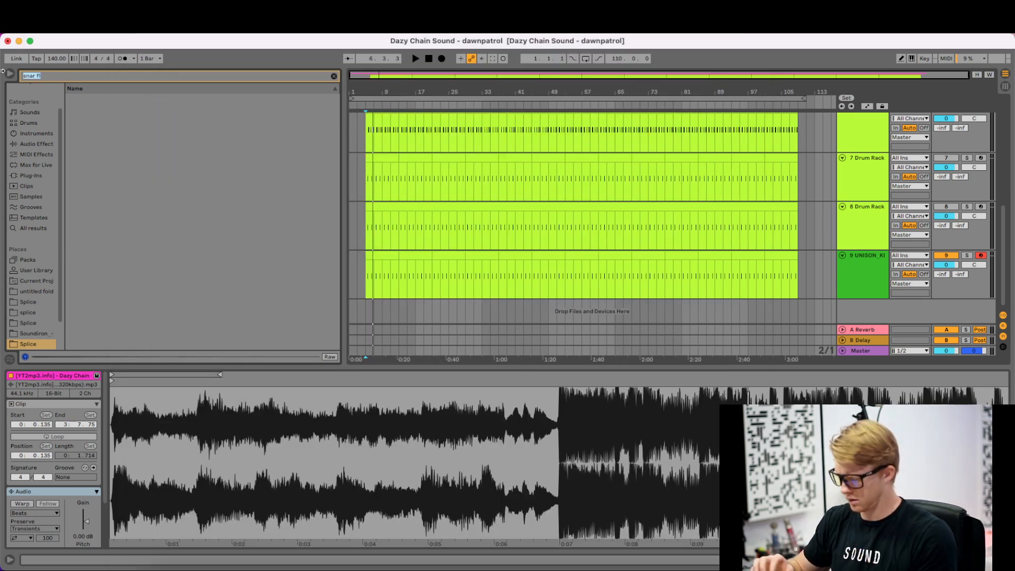
text(fl_ds)
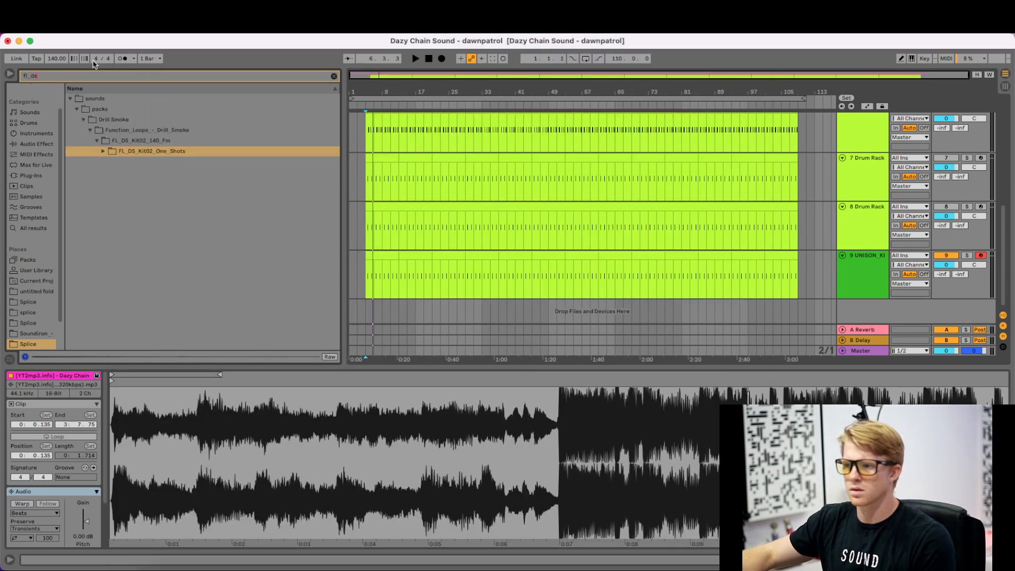
click(103, 152)
click(127, 166)
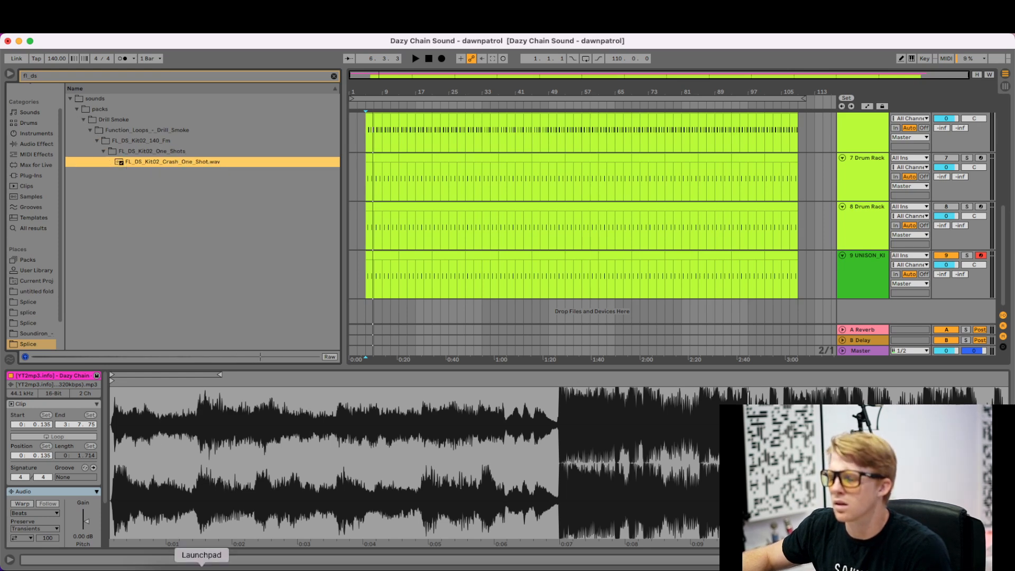
- Try the sample search with "fl_CT" and broaden it to "fl_" to list all matching Splice packs
click(242, 570)
click(104, 274)
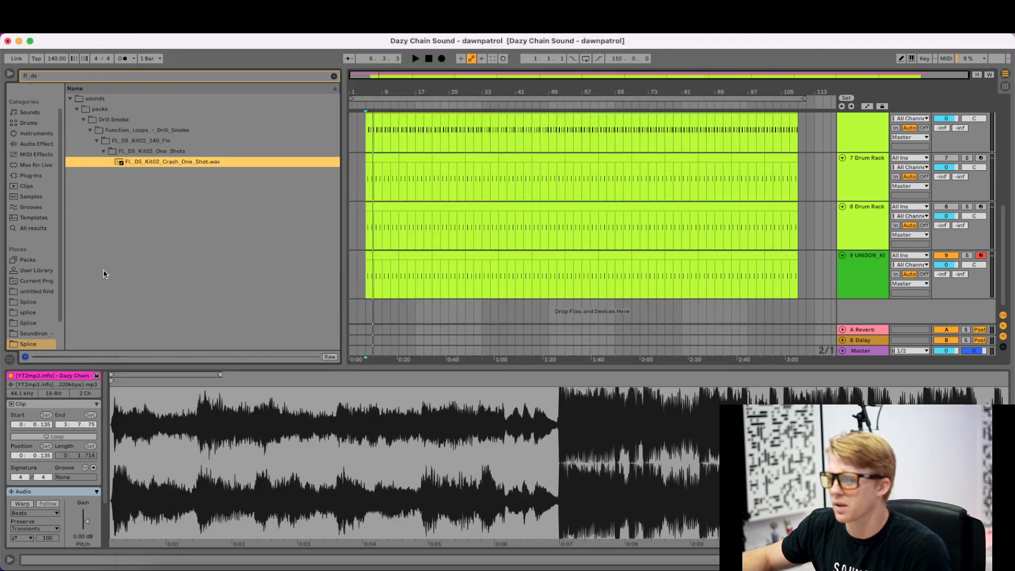
click(85, 79)
key(BackSpace)
key(BackSpace)
text(CVT)
key(BackSpace)
key(BackSpace)
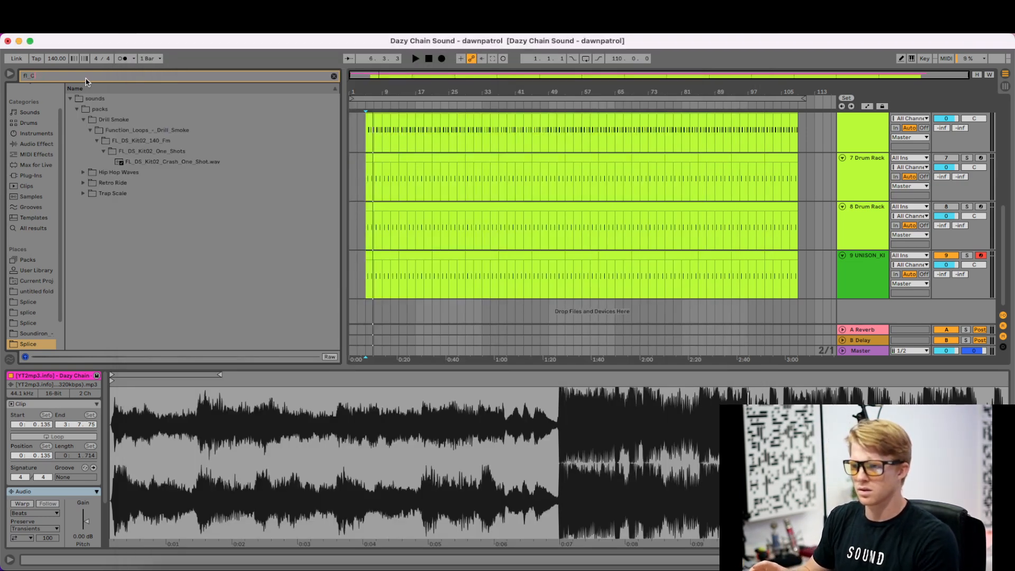
text(T)
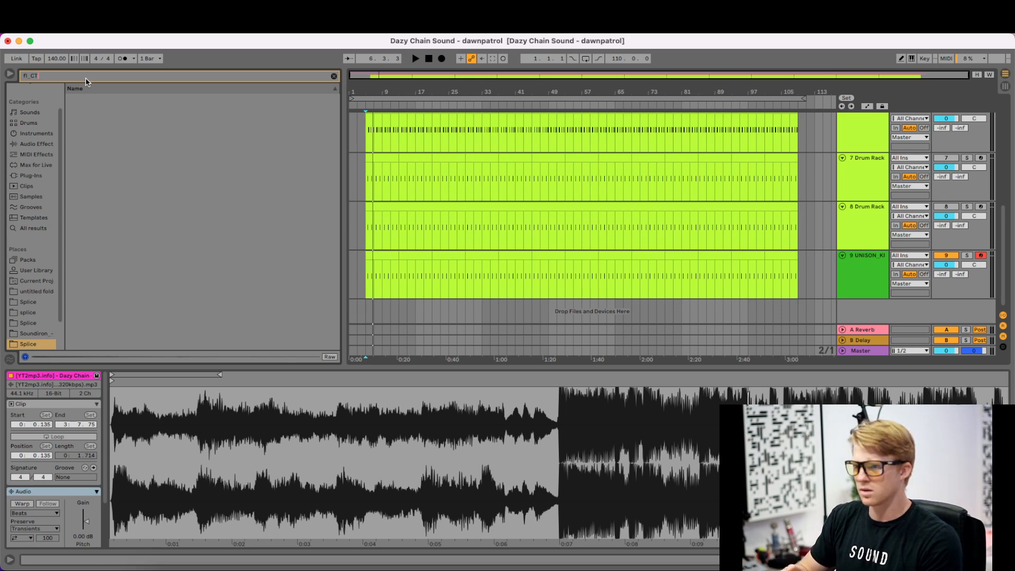
key(BackSpace)
key(BackSpace)
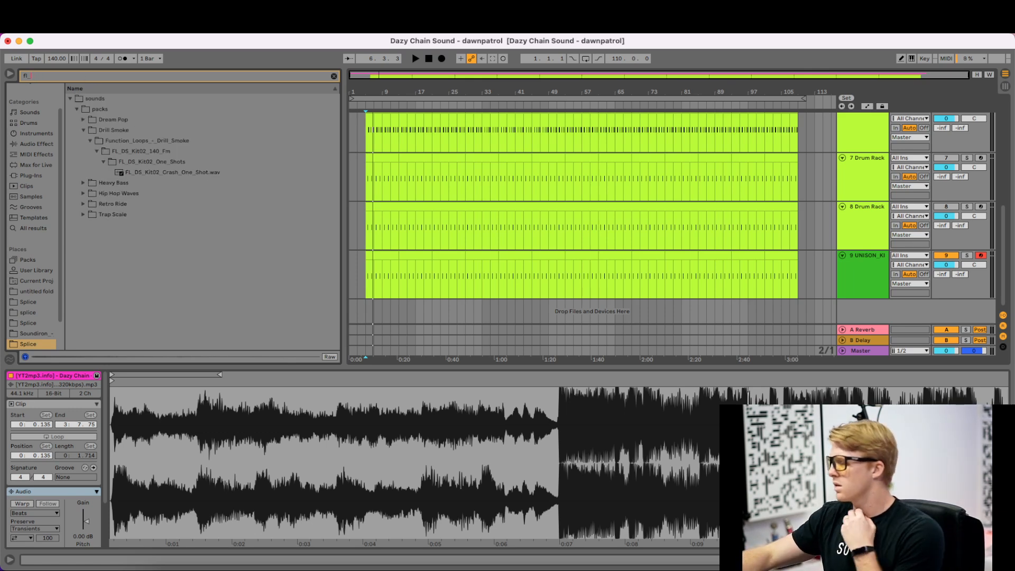
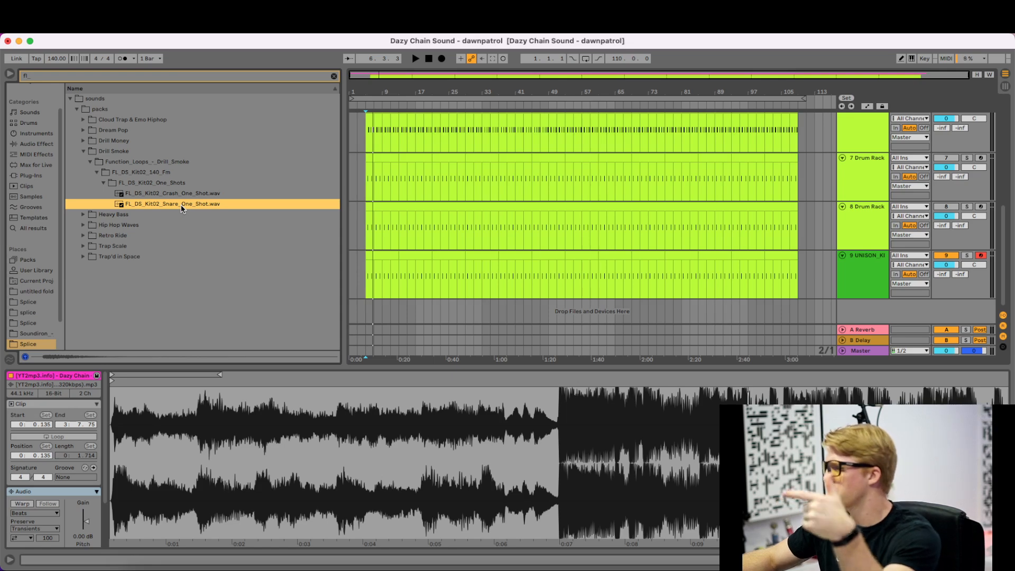
- Select the UNISON drum track 9 and hide the clip detail view to enlarge the arrangement
click(854, 265)
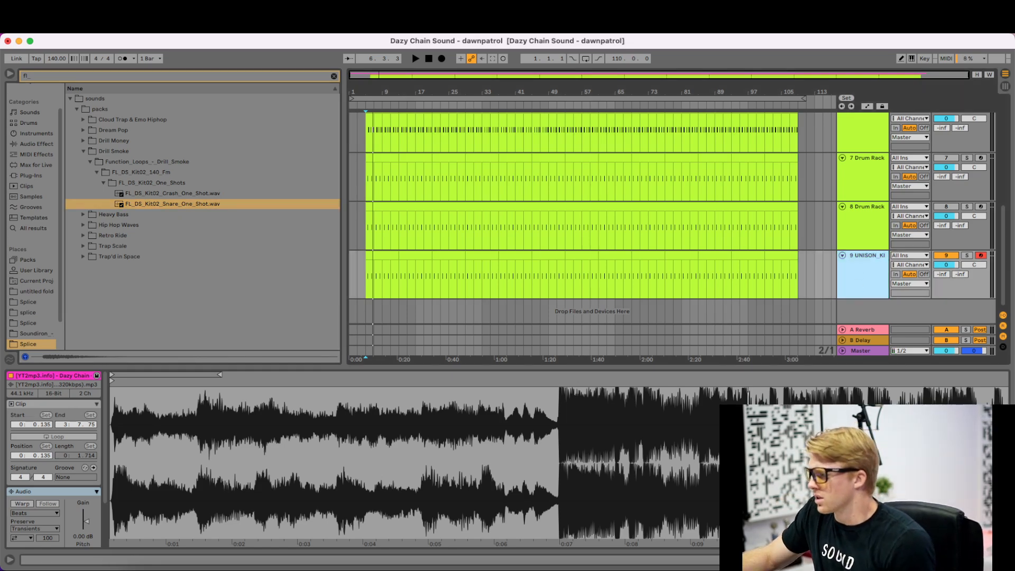
key(super+alt+l)
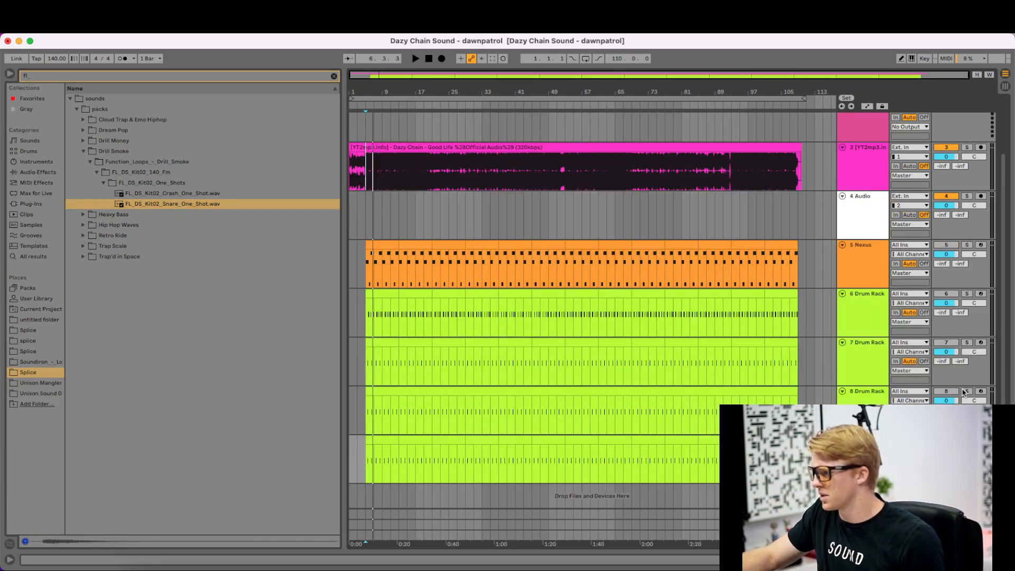
- Solo Drum Rack tracks 7 and 8 in turn and play them to compare their snares, then clear the solos
click(966, 343)
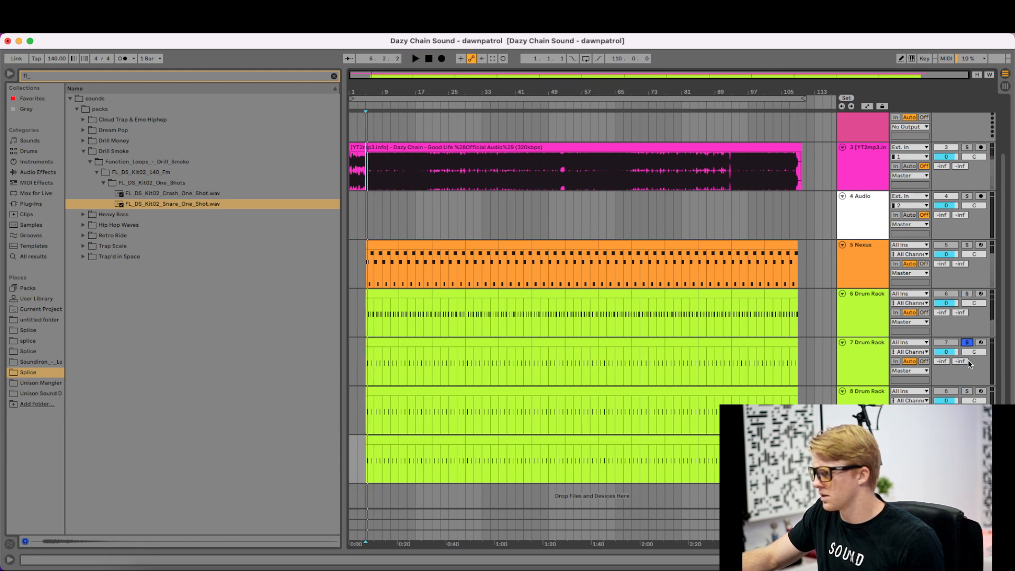
click(967, 392)
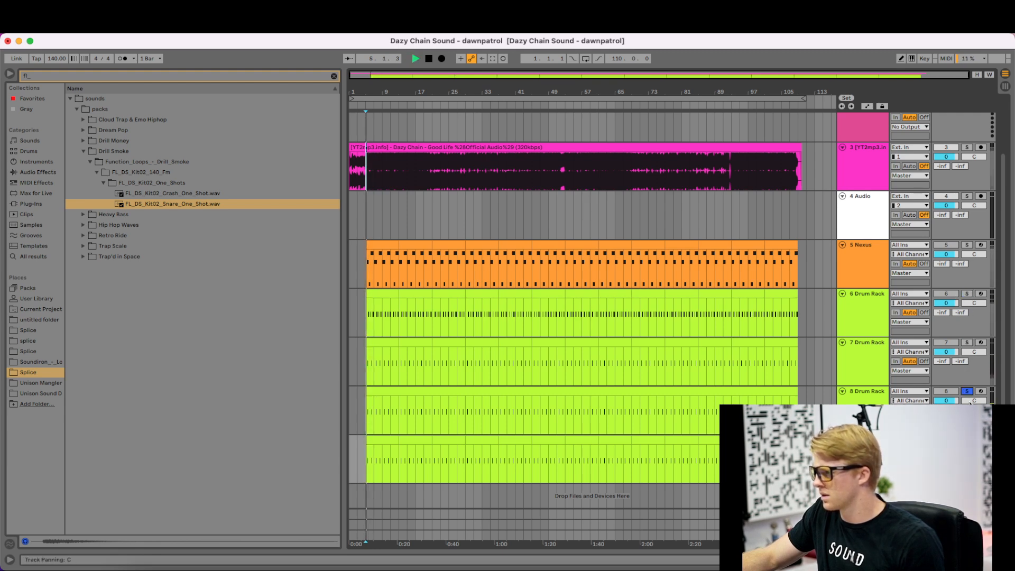
key(space)
click(968, 343)
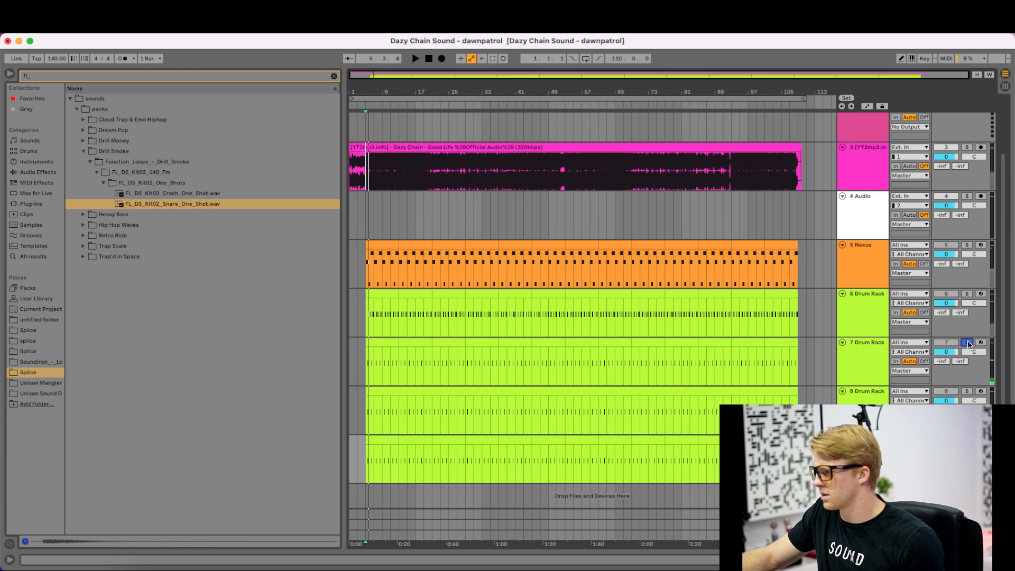
key(space)
click(967, 342)
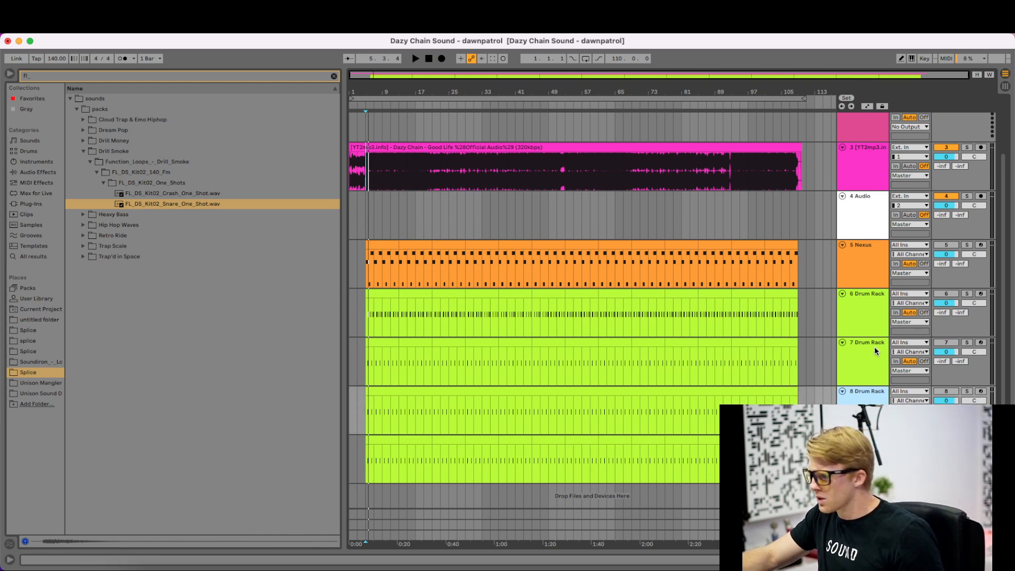
- Delete Drum Rack track 8 and replace the snare sample in track 7's Drum Rack with FL_DS_Kit02_Snare_One_Shot.wav
click(872, 350)
right_click(865, 354)
click(882, 106)
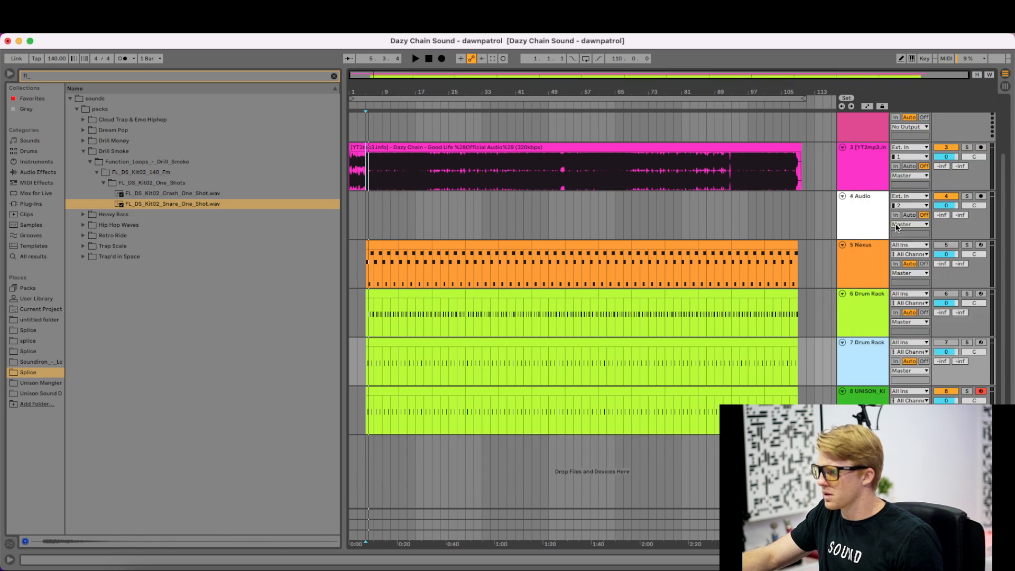
click(1006, 560)
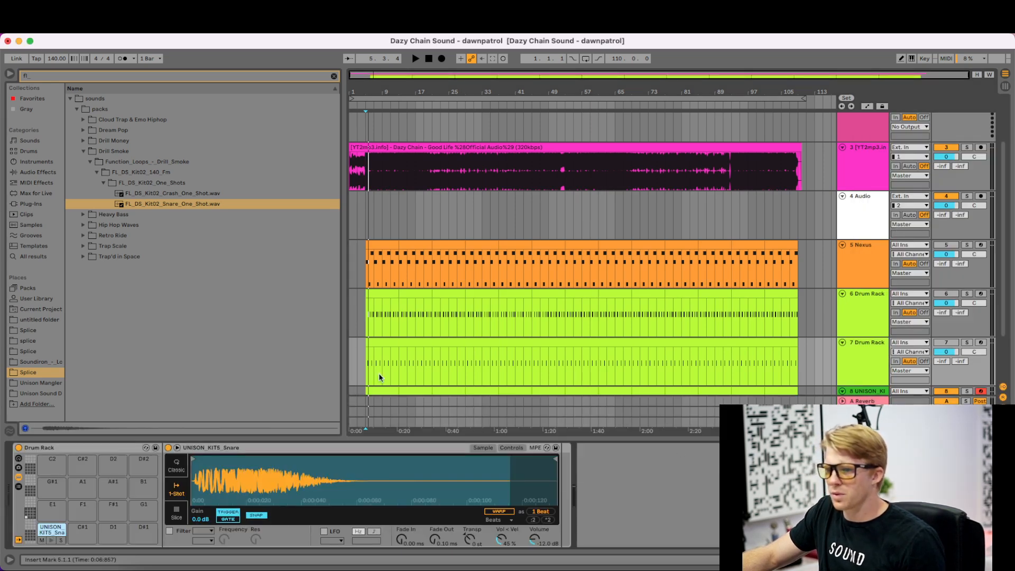
drag(151, 211, 61, 521)
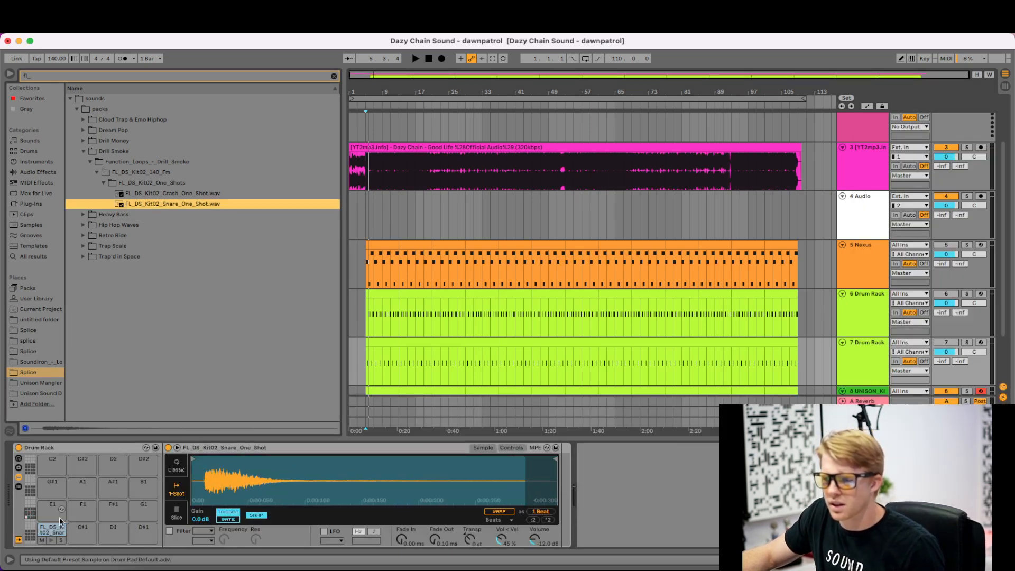
- Solo reference track 3, listen to its snare from bar 5 and clear the solo
click(368, 162)
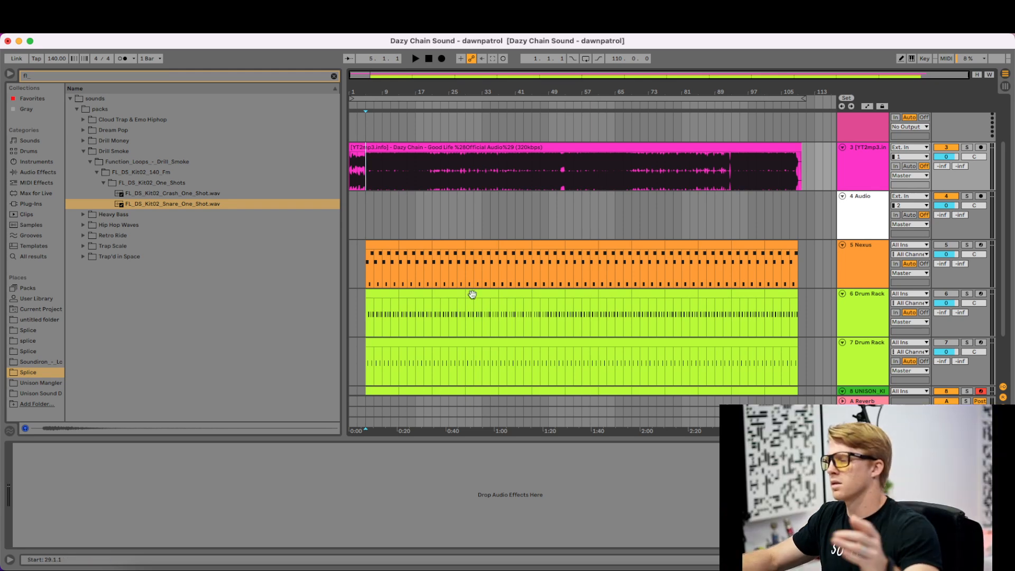
click(967, 149)
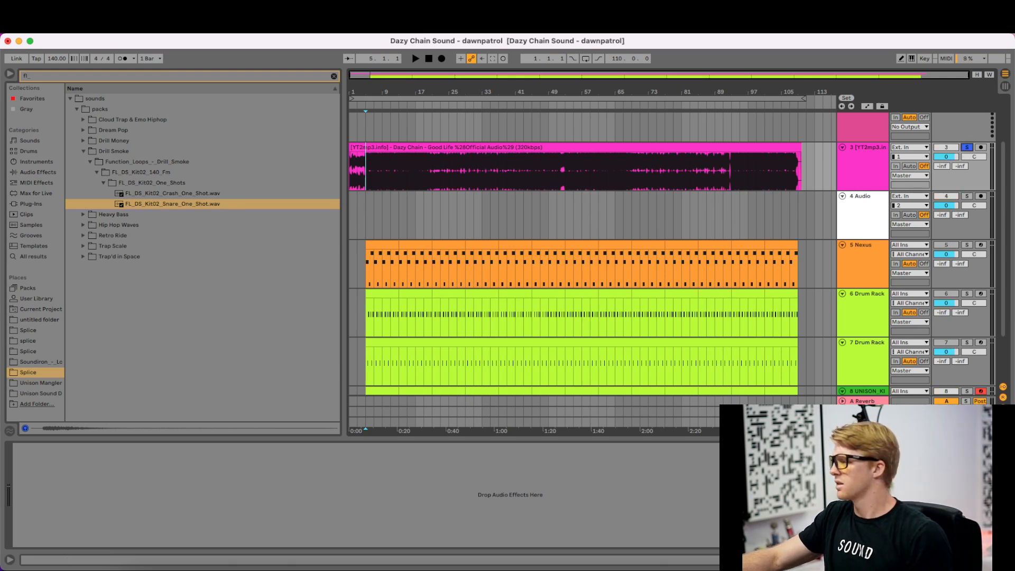
key(super+Tab)
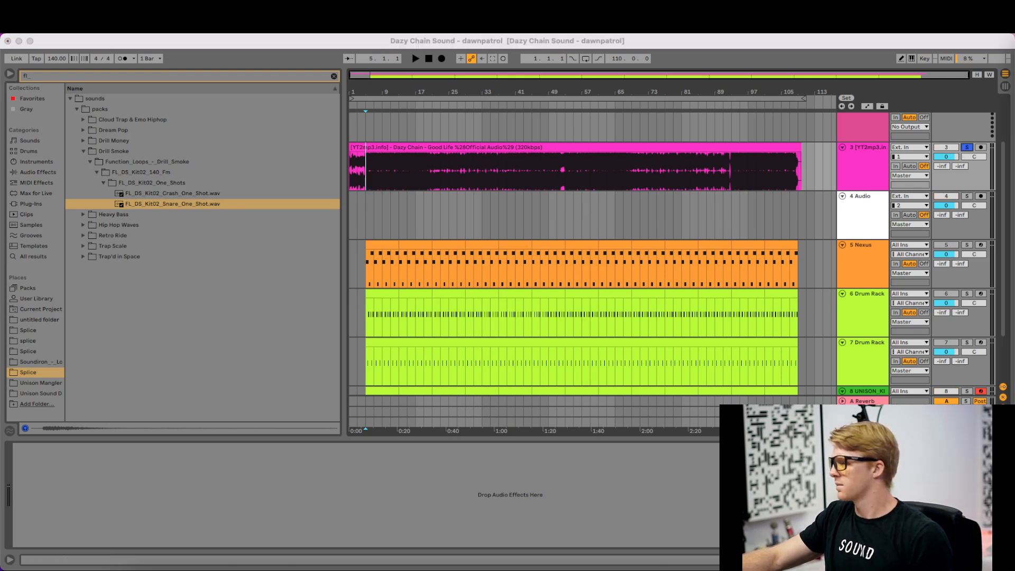
click(371, 166)
key(space)
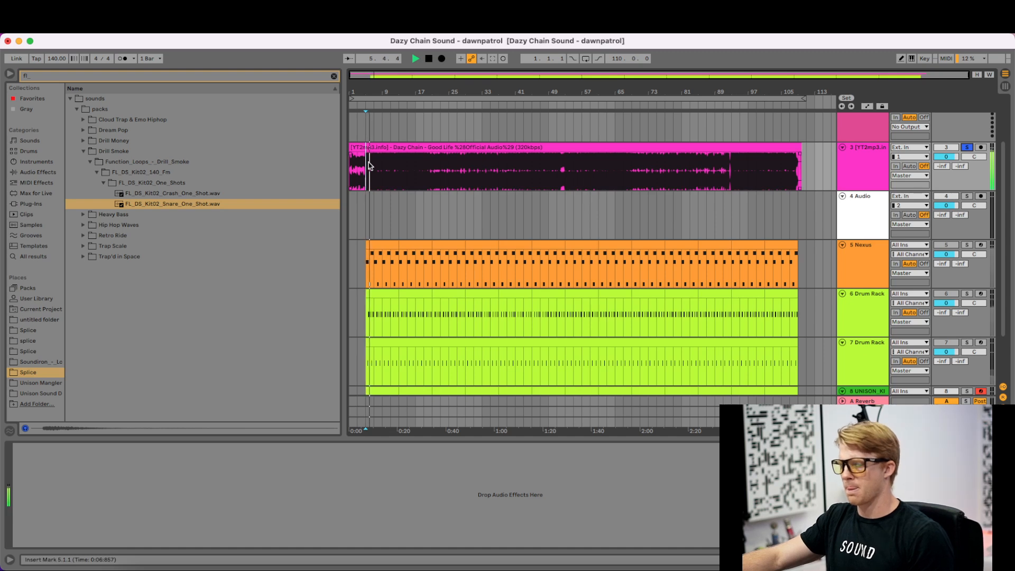
key(space)
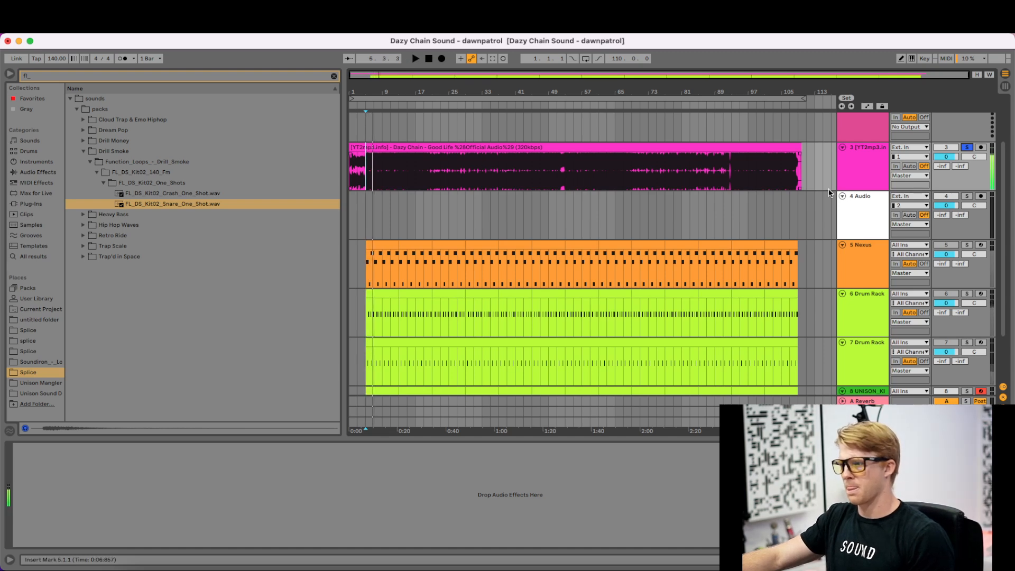
click(966, 148)
key(super+Tab)
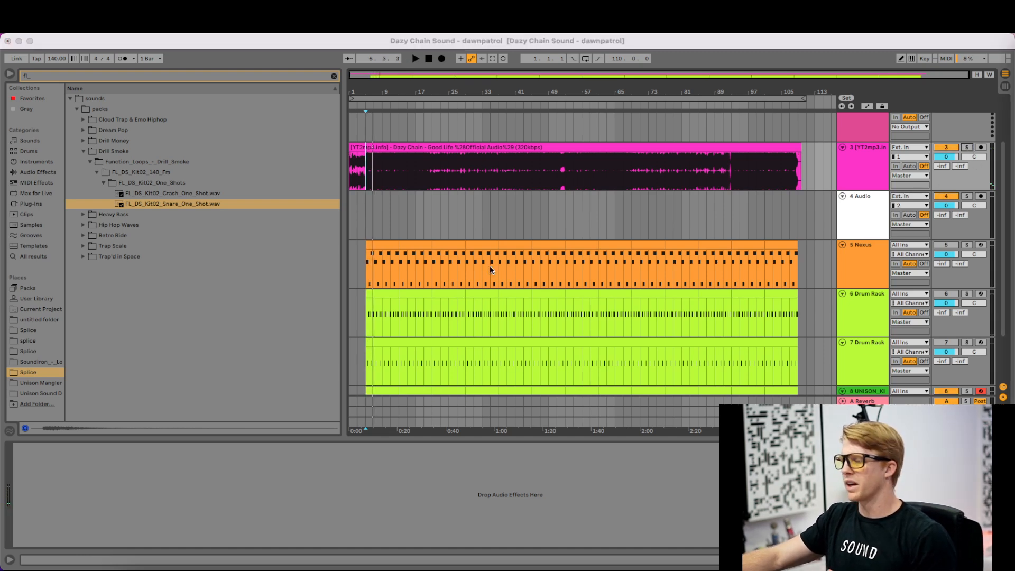
- Solo Drum Rack track 7 and UNISON track 8, and compare the layered snares from bar 5 with and without track 8
scroll(489, 269, down, 3)
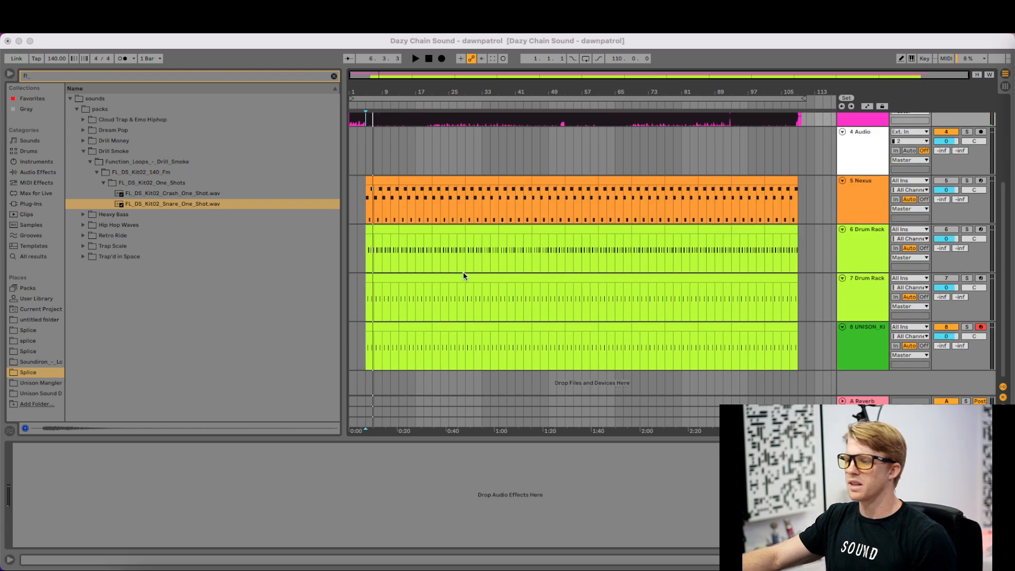
click(967, 327)
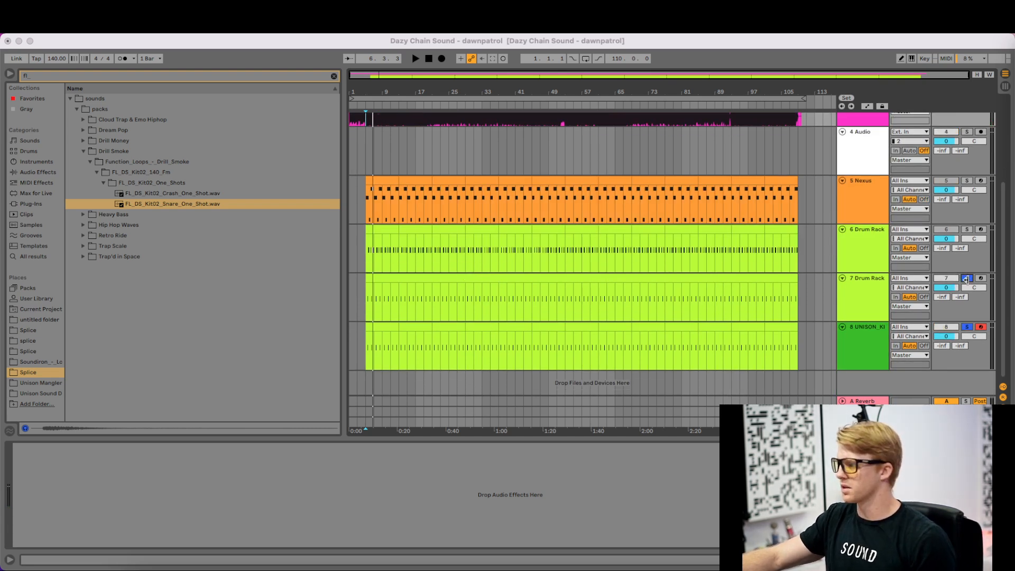
click(373, 277)
key(space)
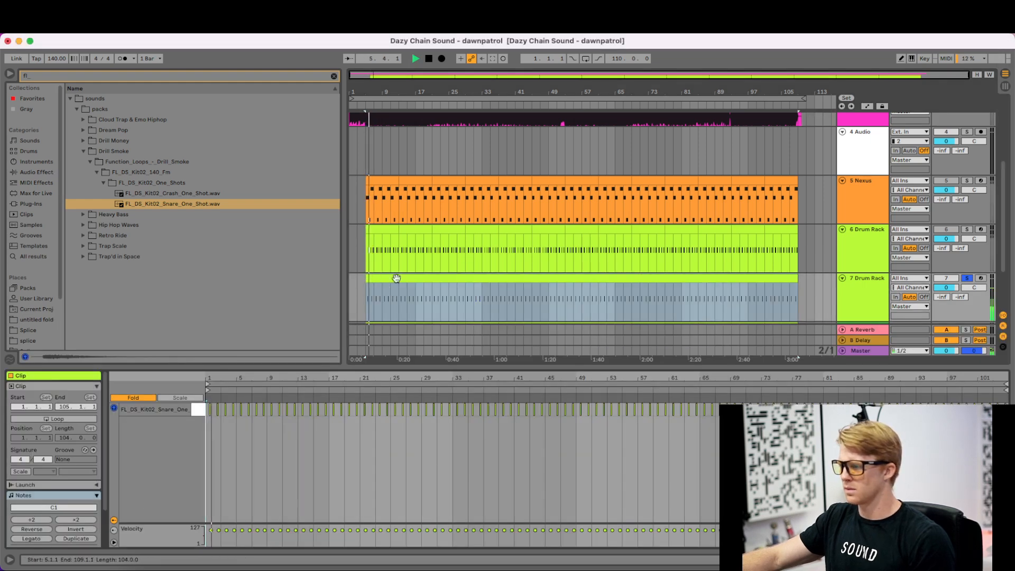
scroll(607, 243, down, 3)
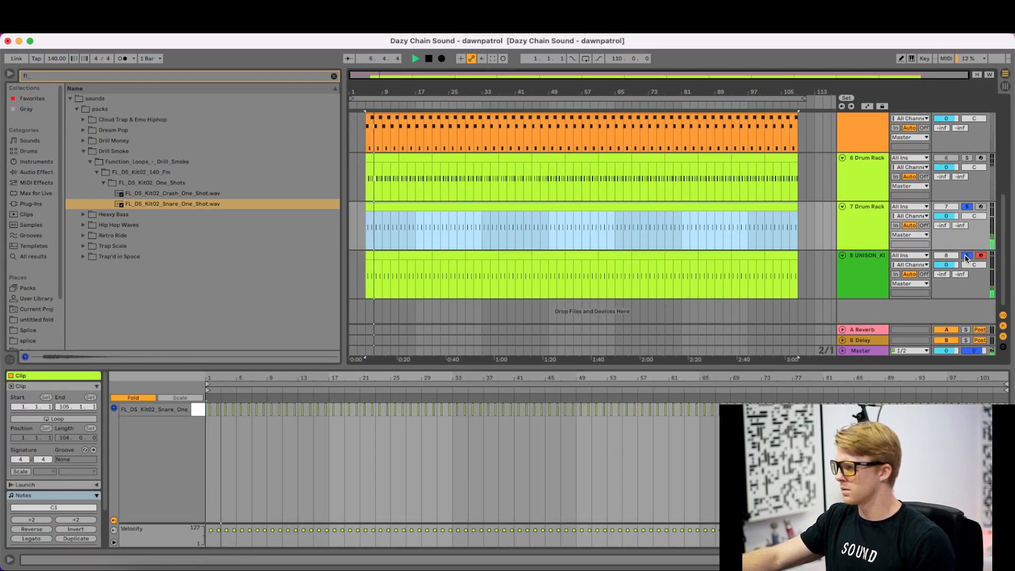
click(966, 257)
click(966, 257)
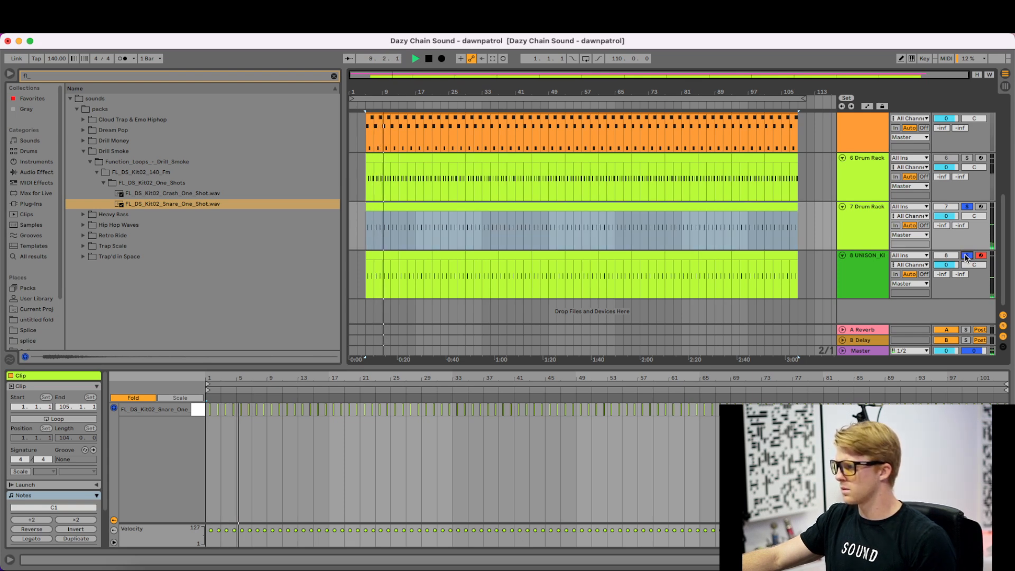
click(967, 257)
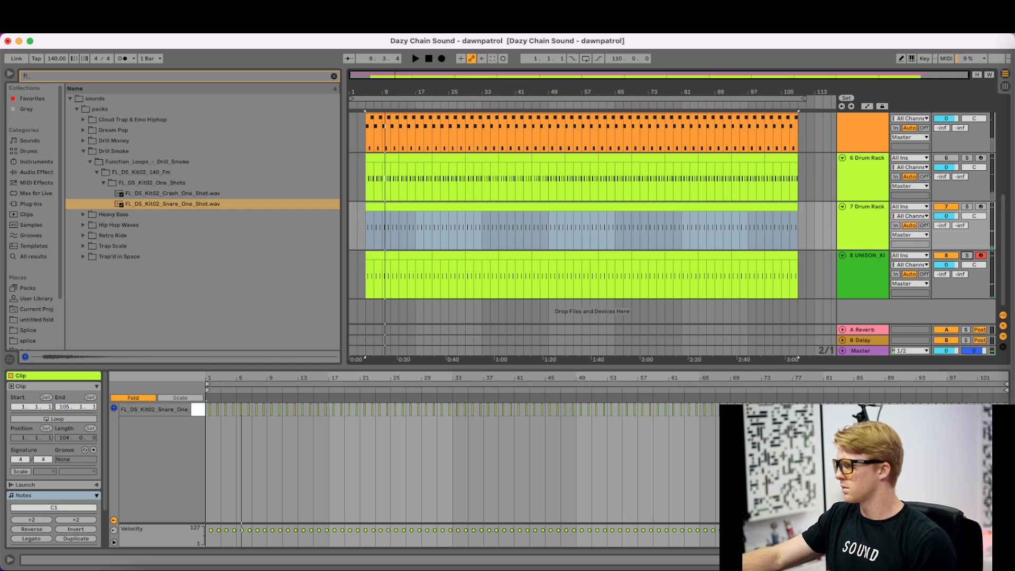
- Mute reference track 3 and reactivate Nexus track 5 and Drum Rack track 6 for playback from bar 5
click(867, 262)
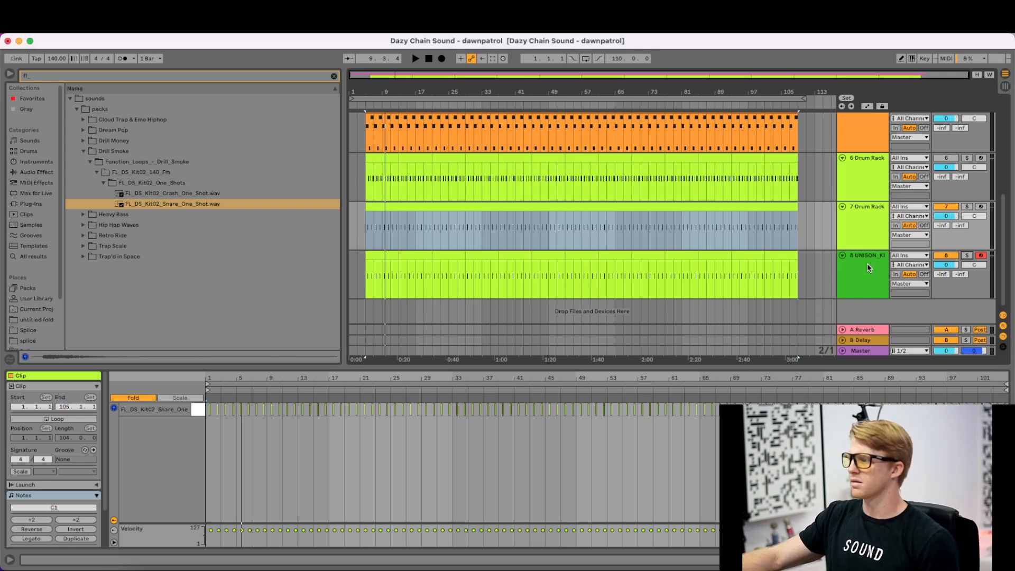
click(867, 263)
scroll(736, 284, up, 1)
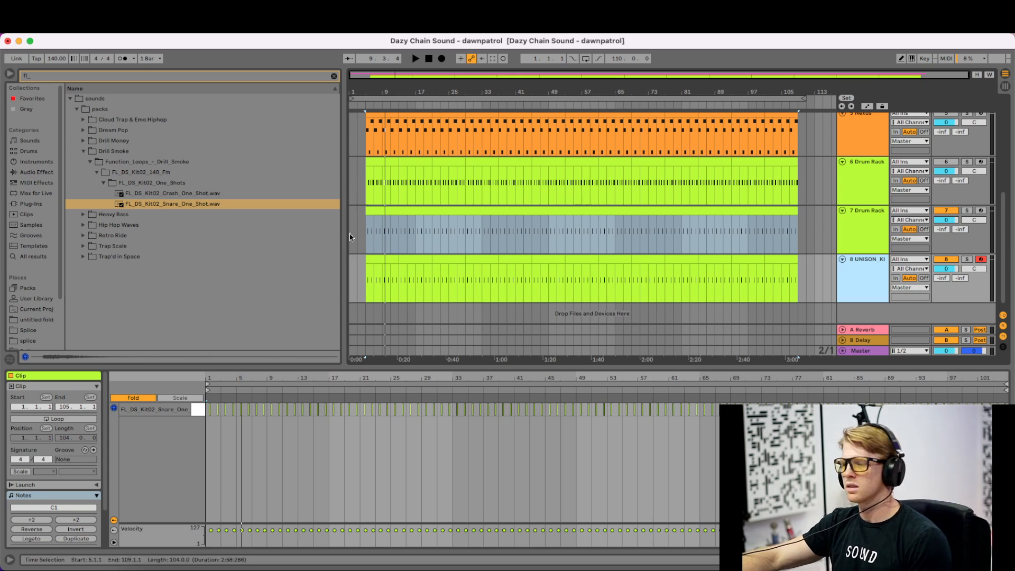
click(367, 225)
key(space)
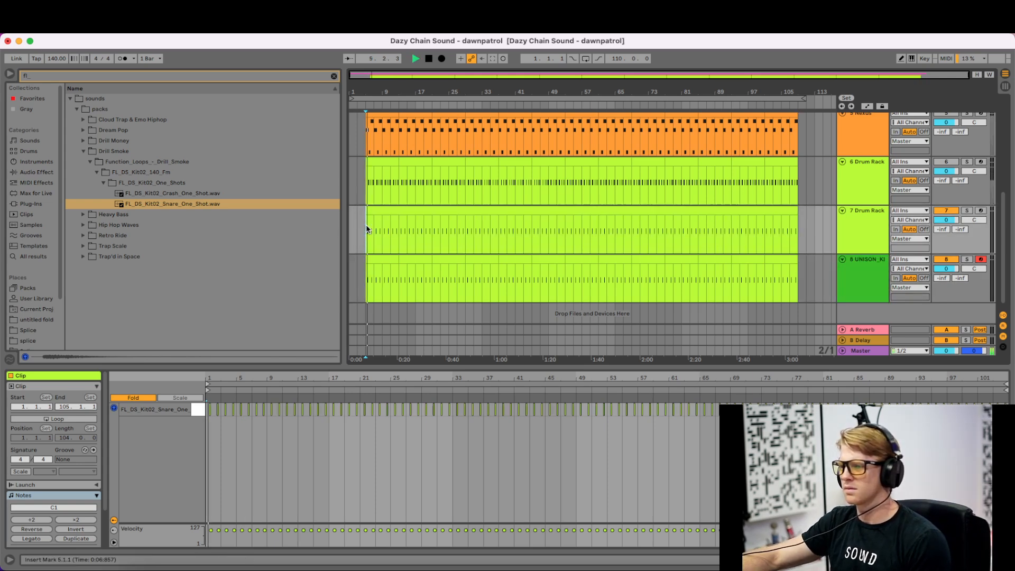
scroll(696, 233, up, 5)
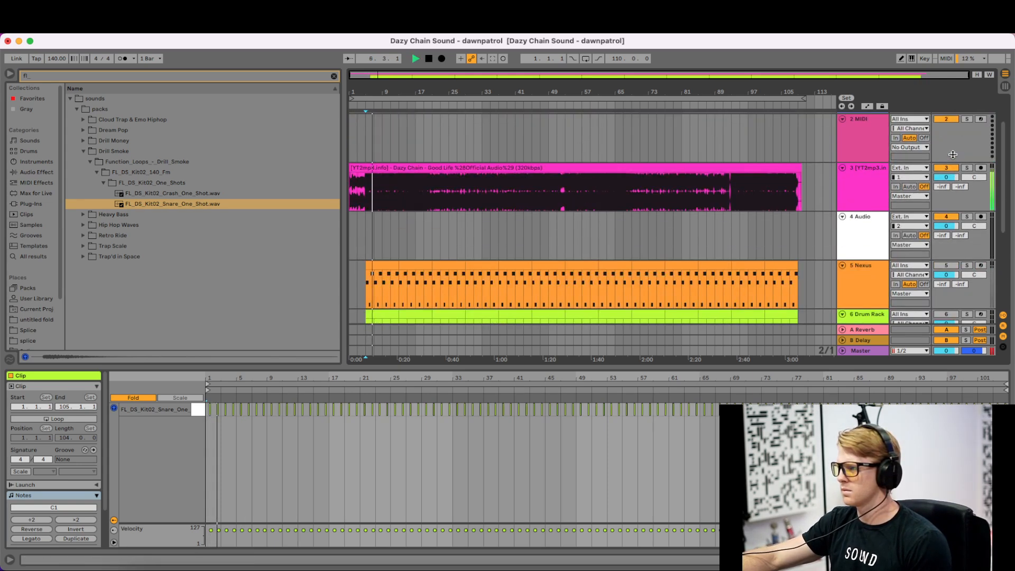
click(946, 168)
scroll(955, 236, down, 2)
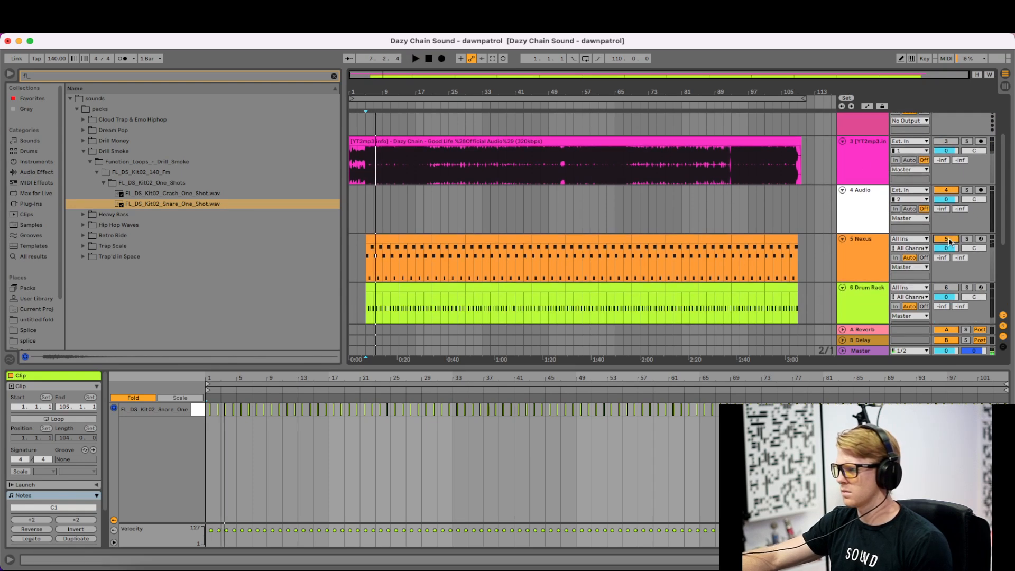
click(946, 288)
scroll(645, 253, down, 2)
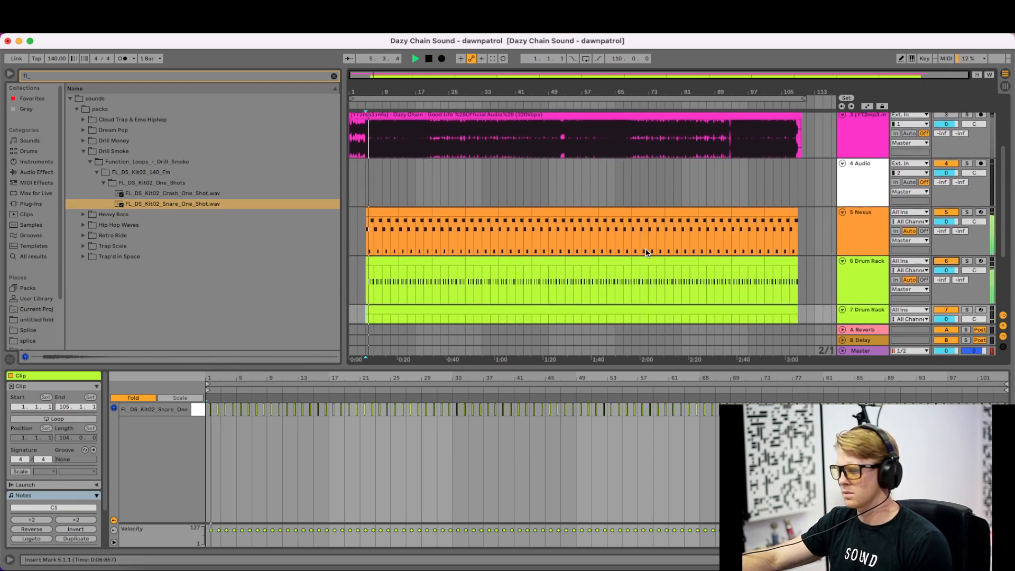
- Listen to the Nexus and drum tracks together, hiding the clip detail view to enlarge the arrangement
scroll(646, 253, down, 4)
scroll(645, 253, up, 2)
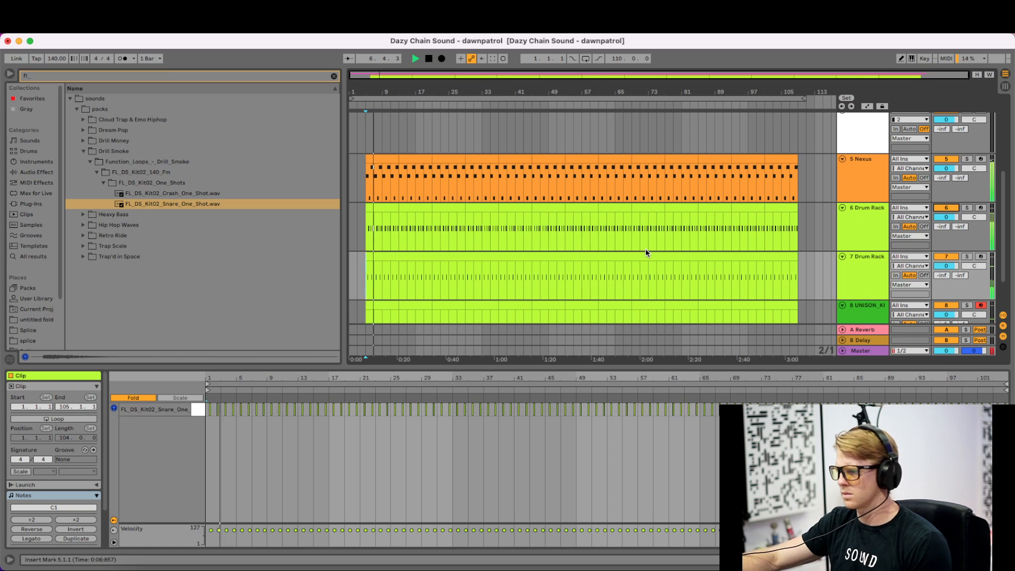
key(super+alt+l)
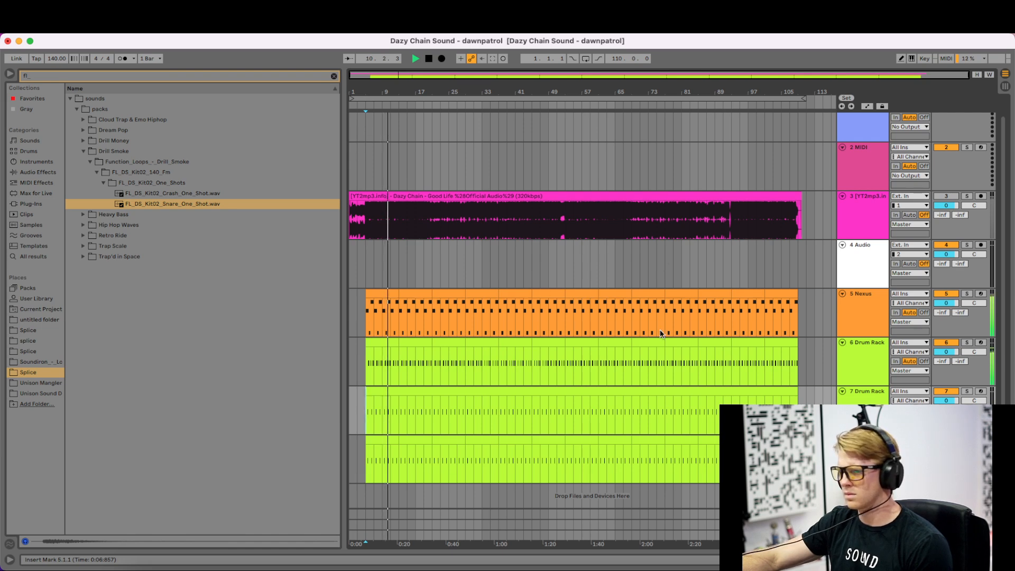
key(space)
- Search the audio effects for "comp" and add a Compressor after Unison Mangler on Nexus track 5
click(859, 347)
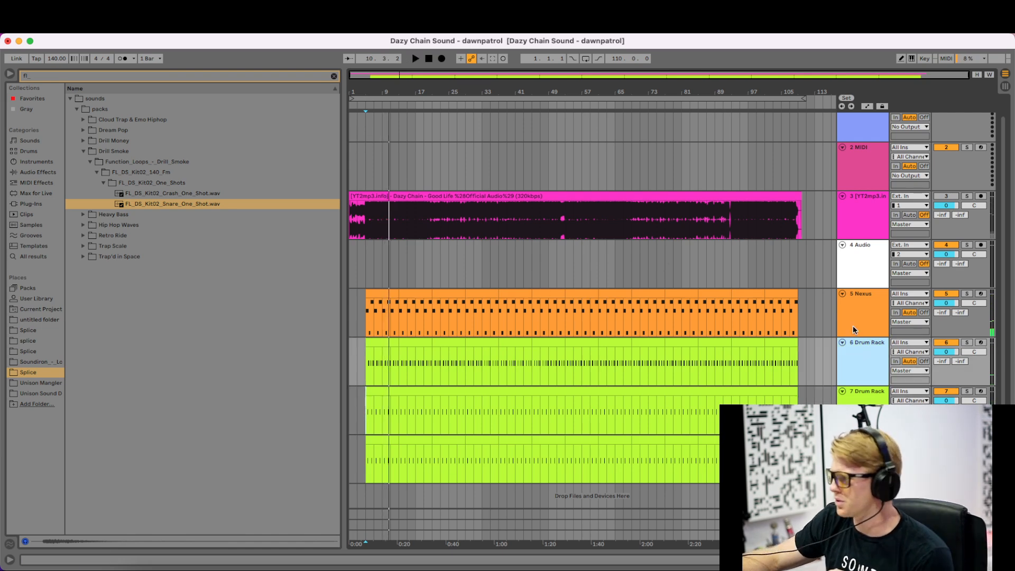
click(852, 326)
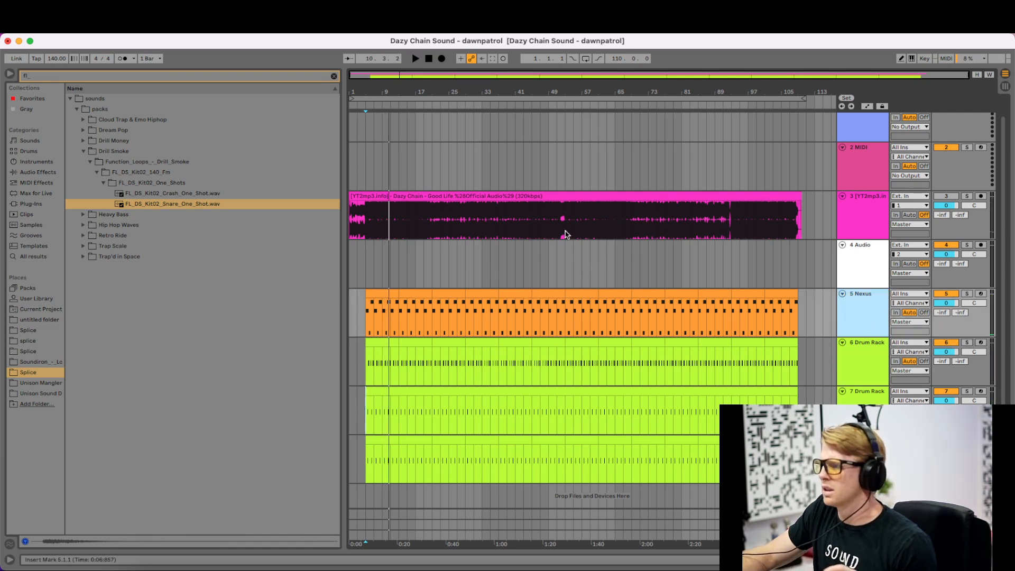
click(334, 77)
text(comp)
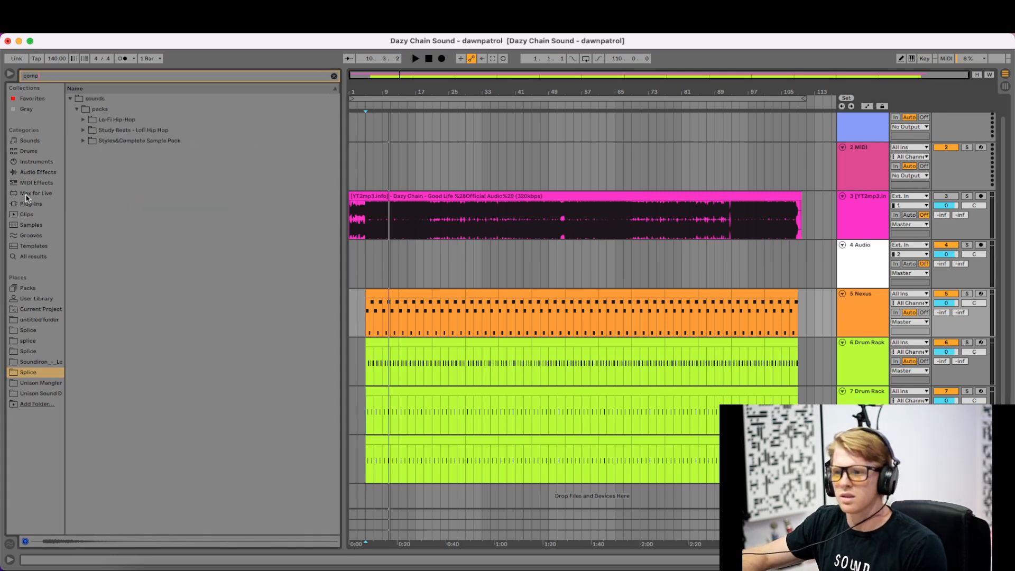
click(32, 172)
click(70, 120)
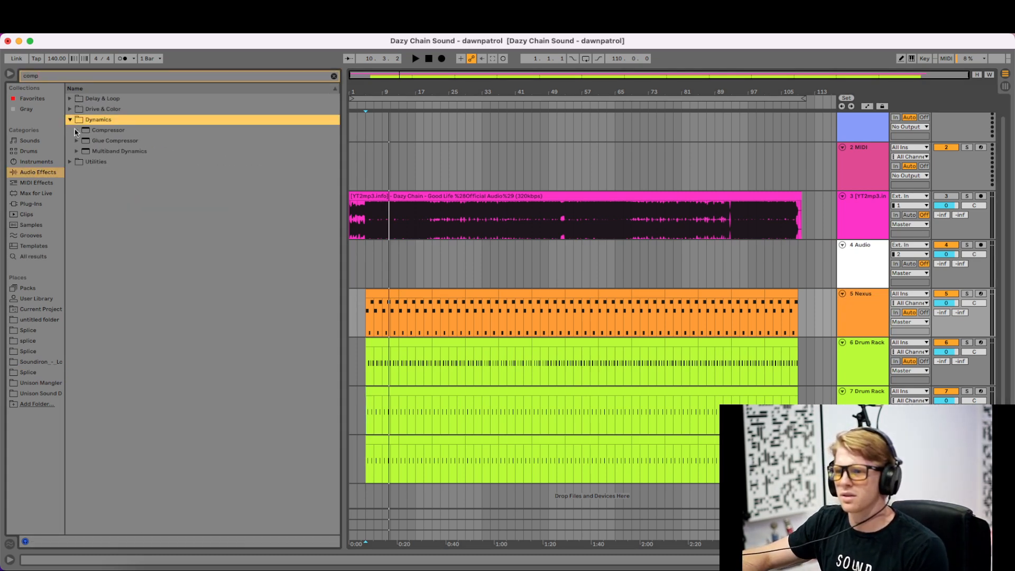
click(99, 132)
drag(350, 306, 381, 292)
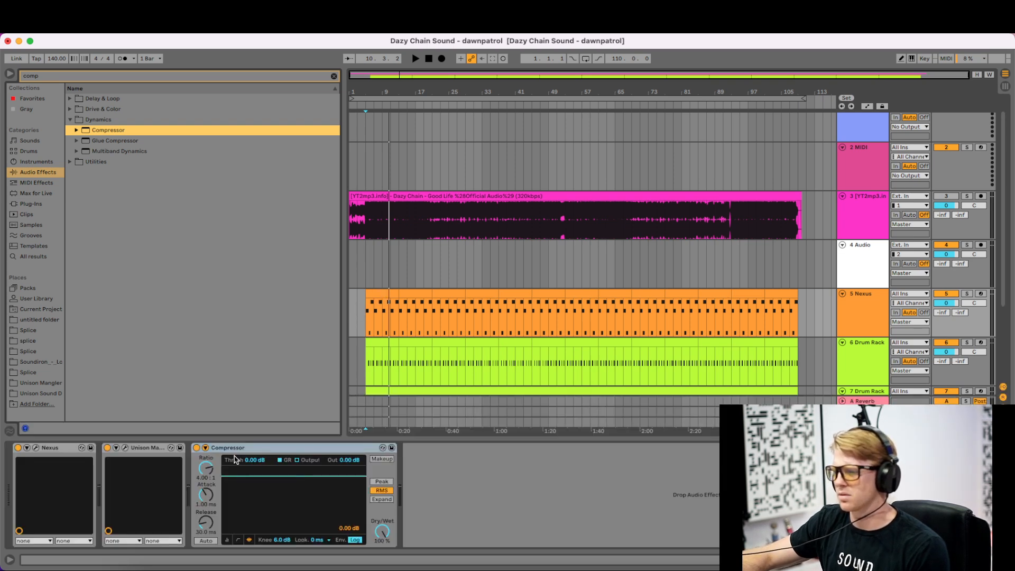
- Expand the Compressor's Sidechain section and open its list of audio source tracks
click(206, 449)
click(213, 474)
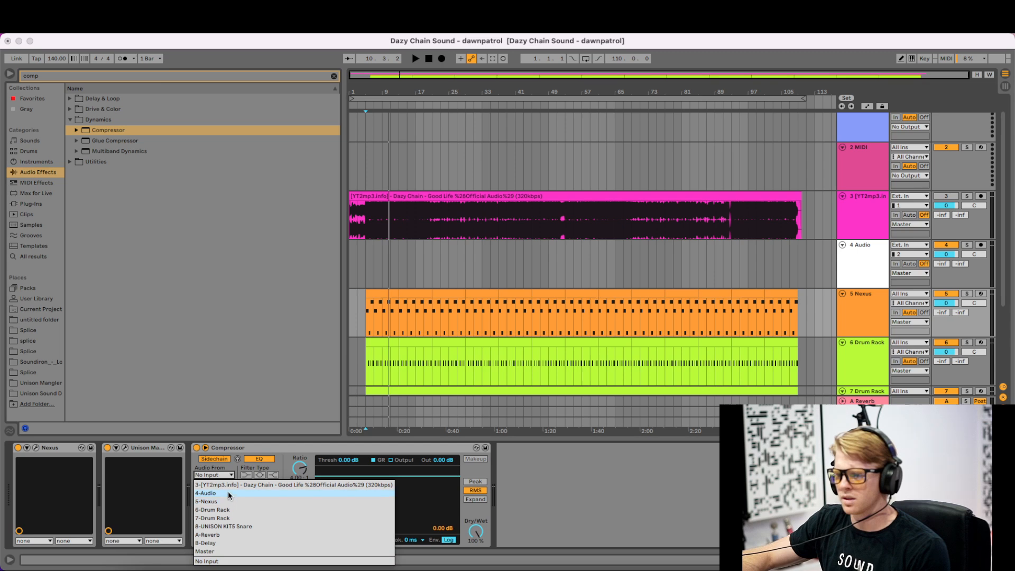
click(229, 493)
- Rename Drum Rack track 6 as Kick and return to Nexus track 5's devices
click(859, 351)
key(super+r)
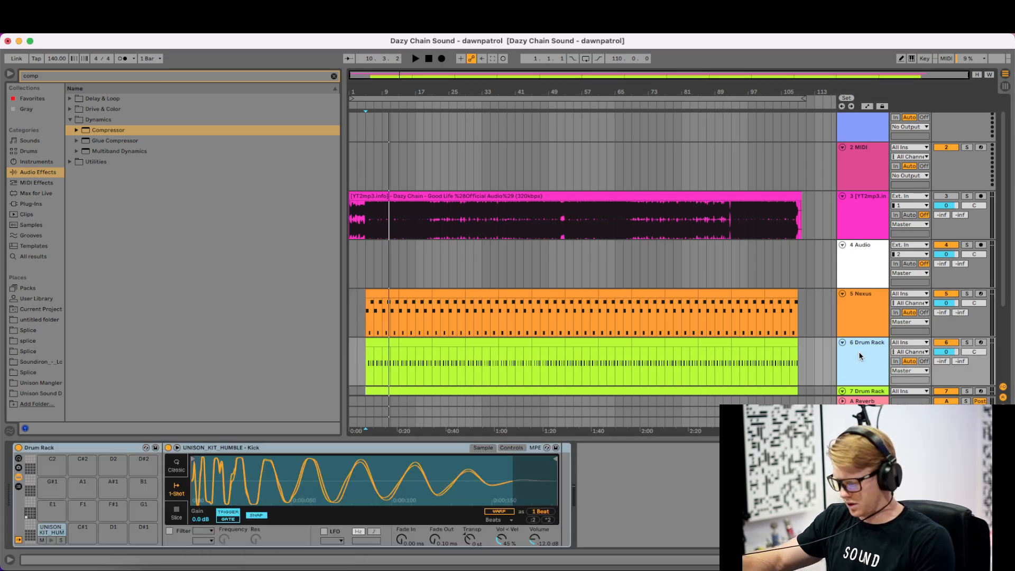
text(Kick)
key(Return)
click(865, 323)
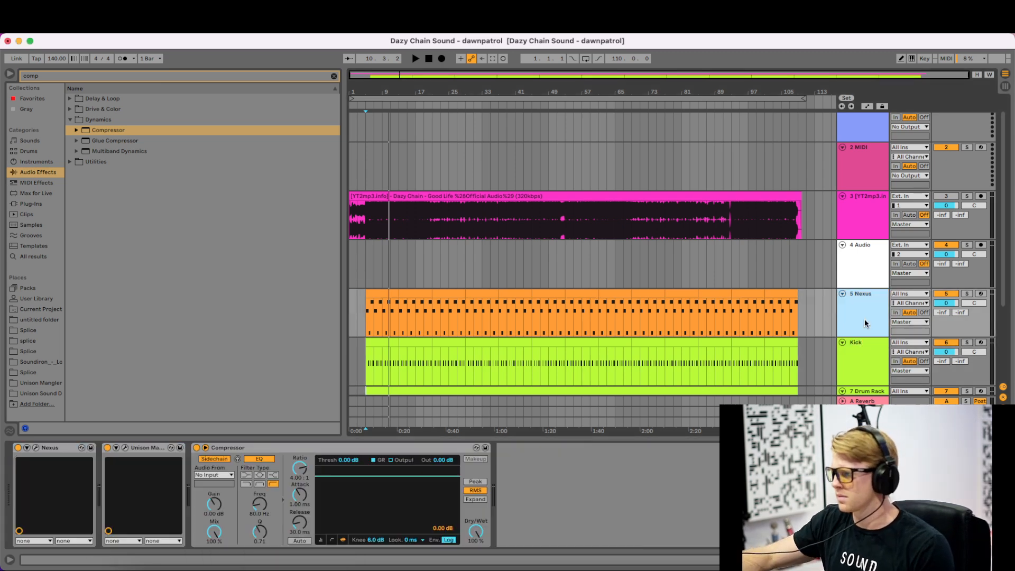
- Set the Compressor's sidechain audio source to the Kick track
click(222, 474)
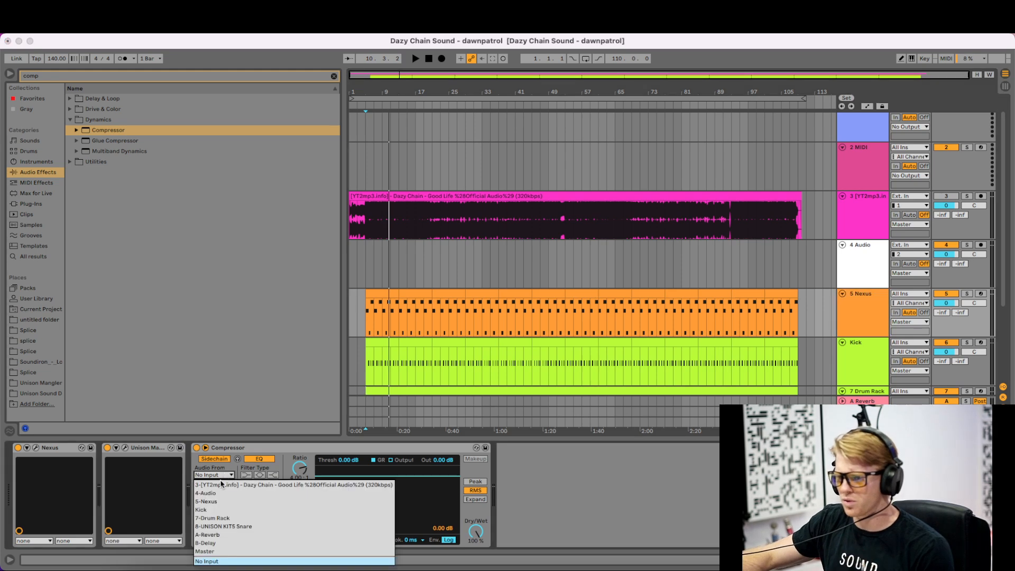
click(222, 510)
key(alt+super+l)
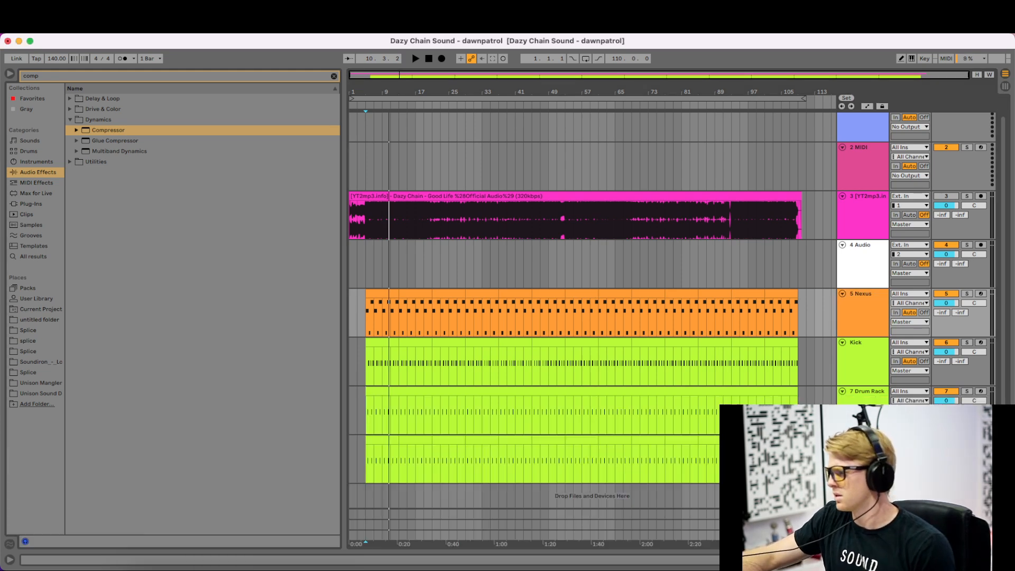
- Play the opening eight bars and lower the Threshold of Nexus's Compressor to about -26.3 dB in its compact view
click(381, 343)
click(863, 306)
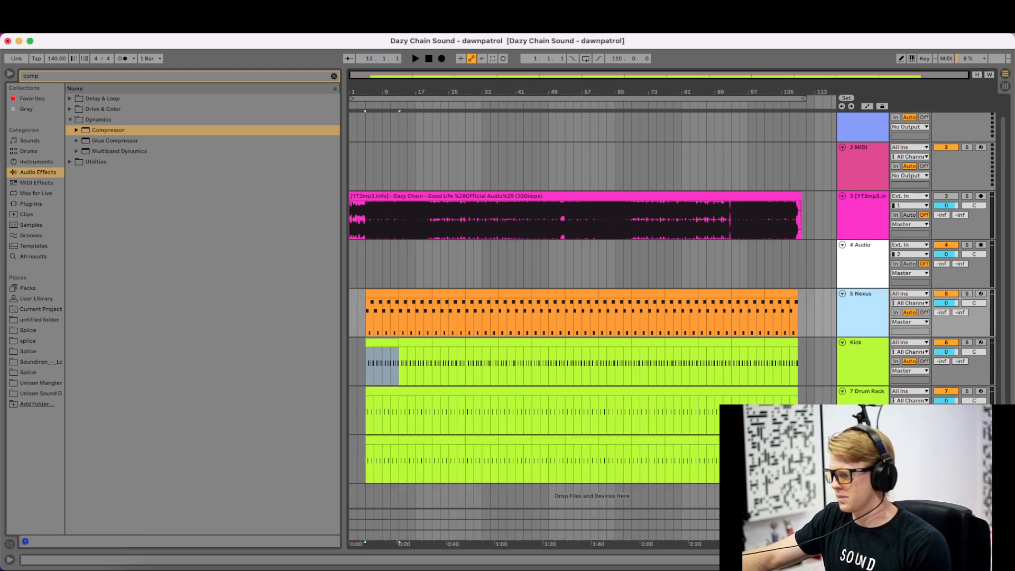
key(alt+super+l)
click(321, 540)
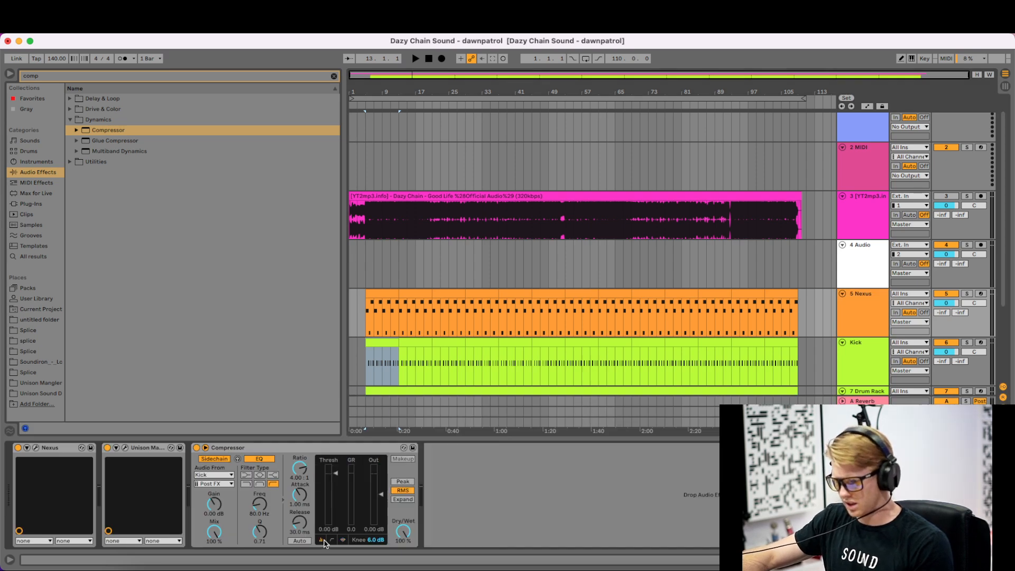
key(space)
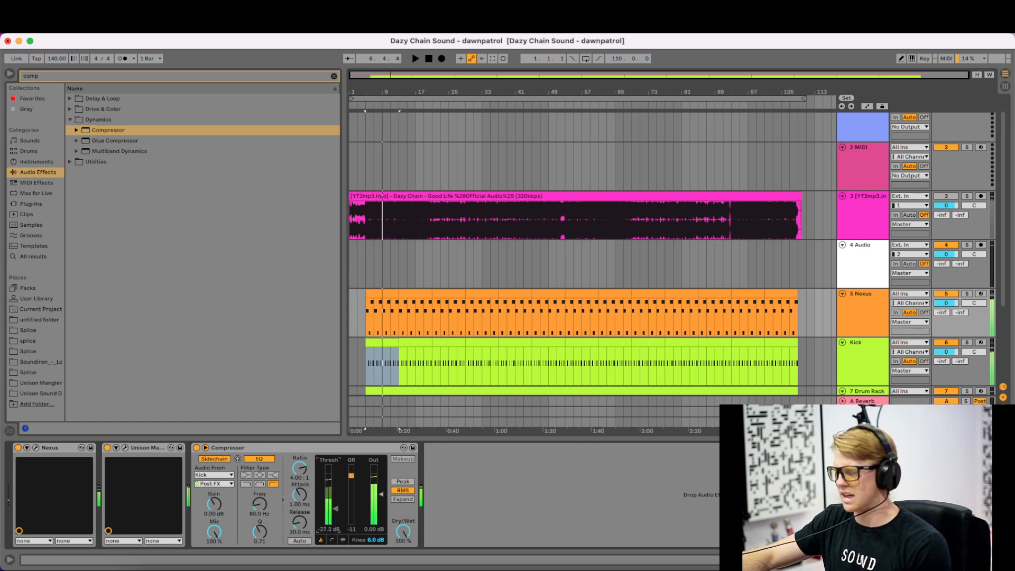
key(space)
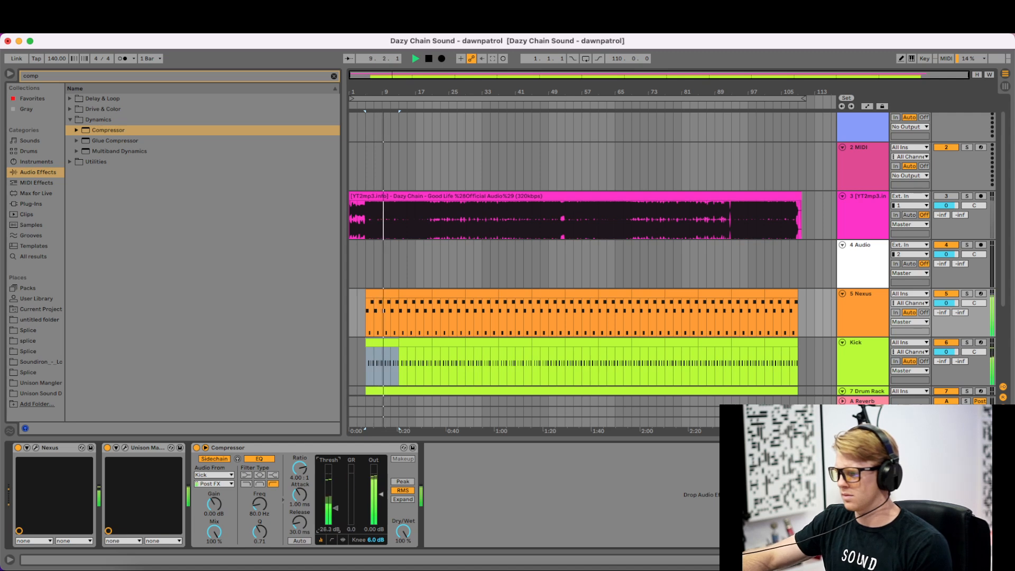
- Compare the sound during playback by briefly turning the Unison Mangler and Nexus devices off and on again
click(108, 448)
click(18, 448)
click(18, 448)
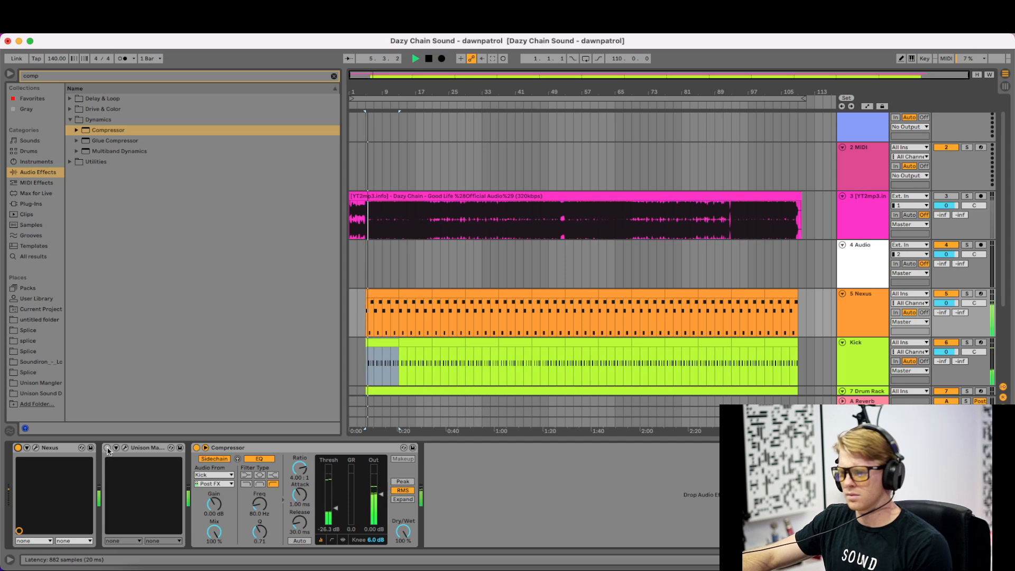
click(107, 448)
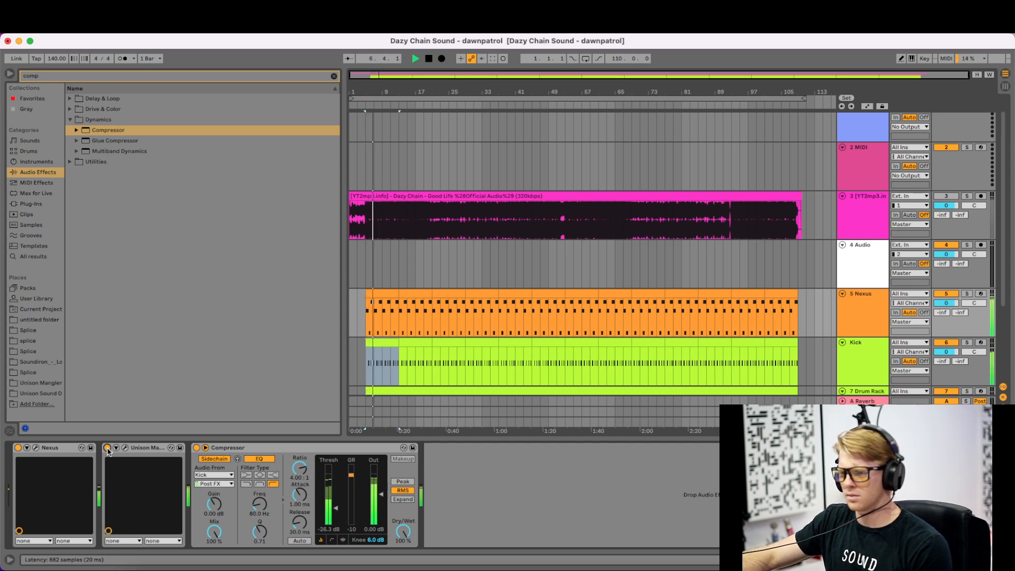
- Reduce Unison Mangler's Mangle slightly and its Destroy to about 8%, close the plug-in window and stop playback
click(126, 448)
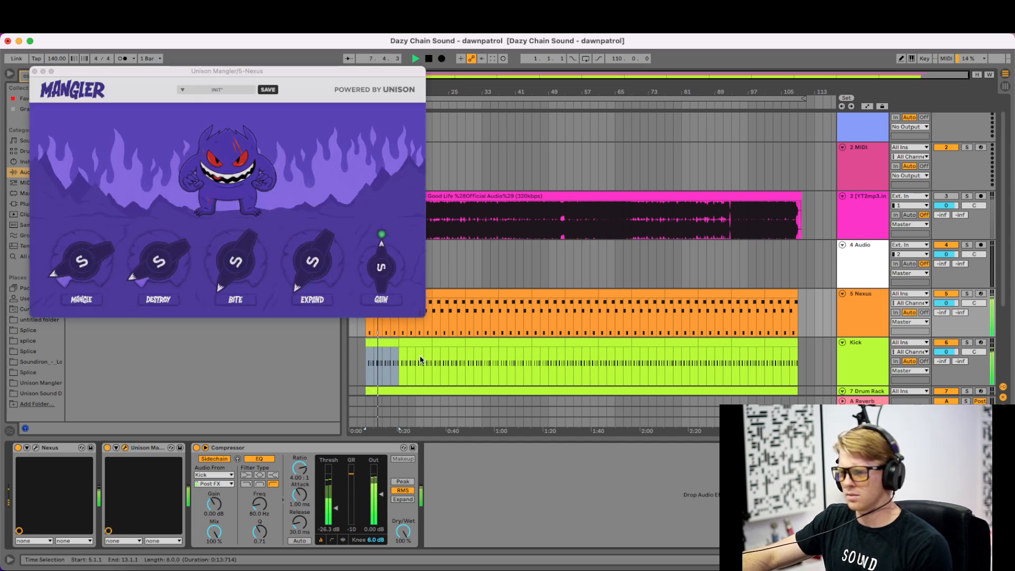
click(159, 271)
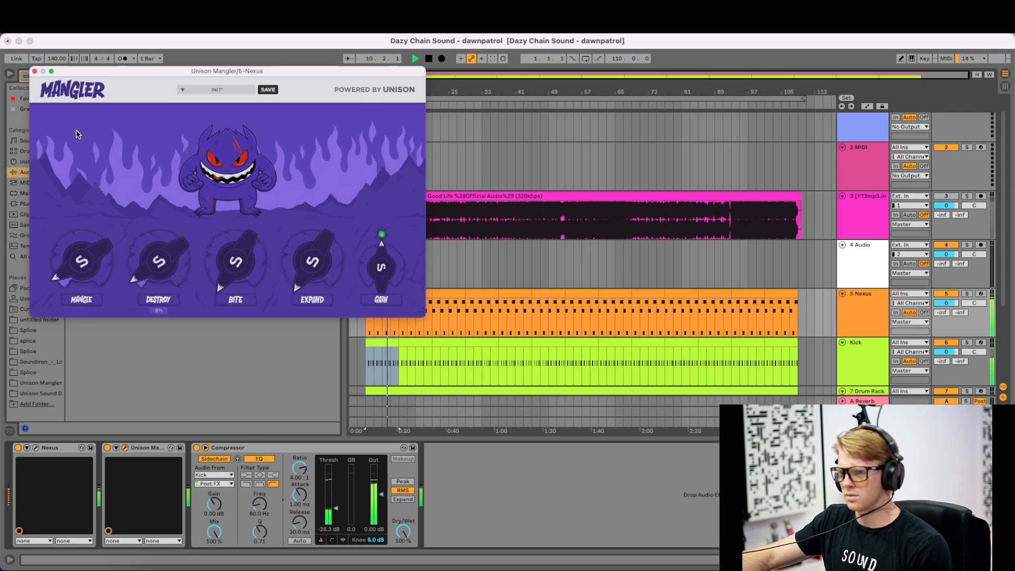
click(35, 72)
key(space)
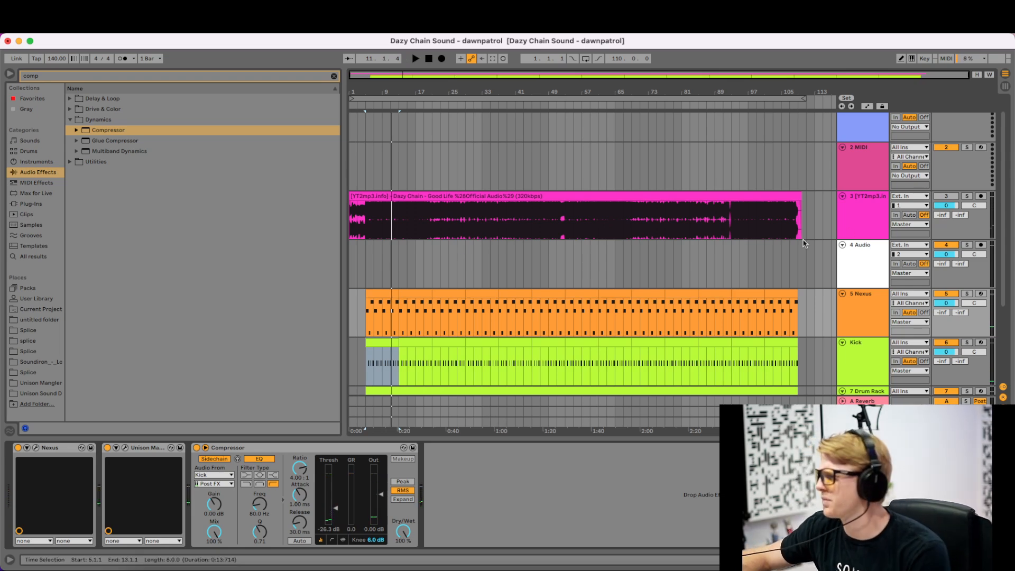
- Select the first eight bars of the Nexus clip and listen to them with the kick and snares
scroll(783, 265, down, 3)
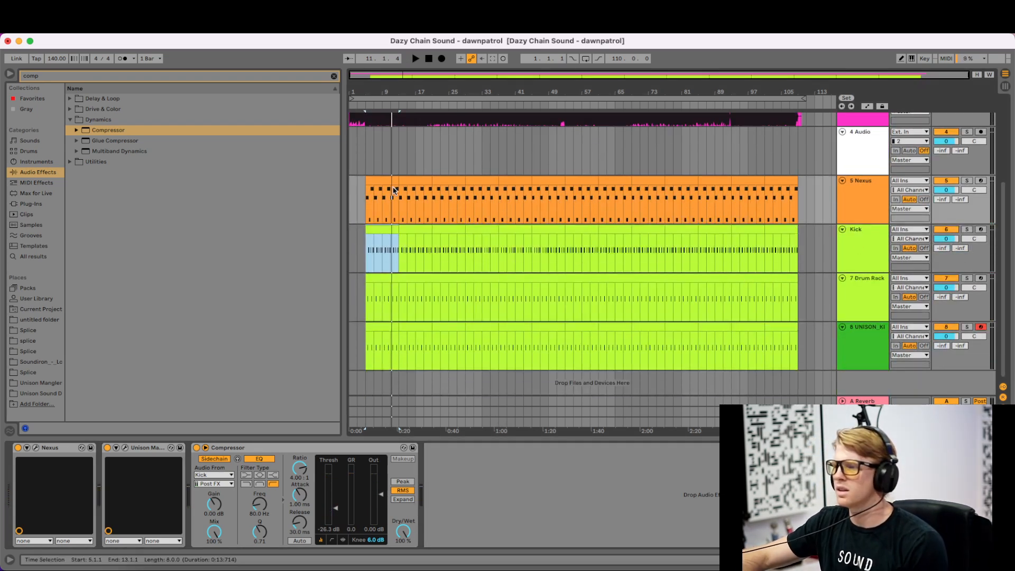
click(378, 181)
key(space)
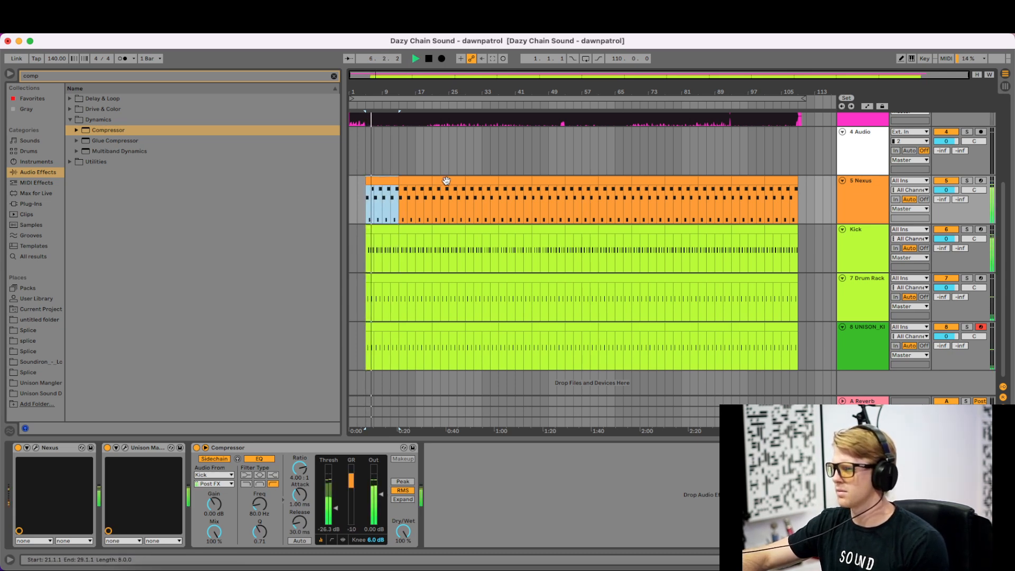
key(space)
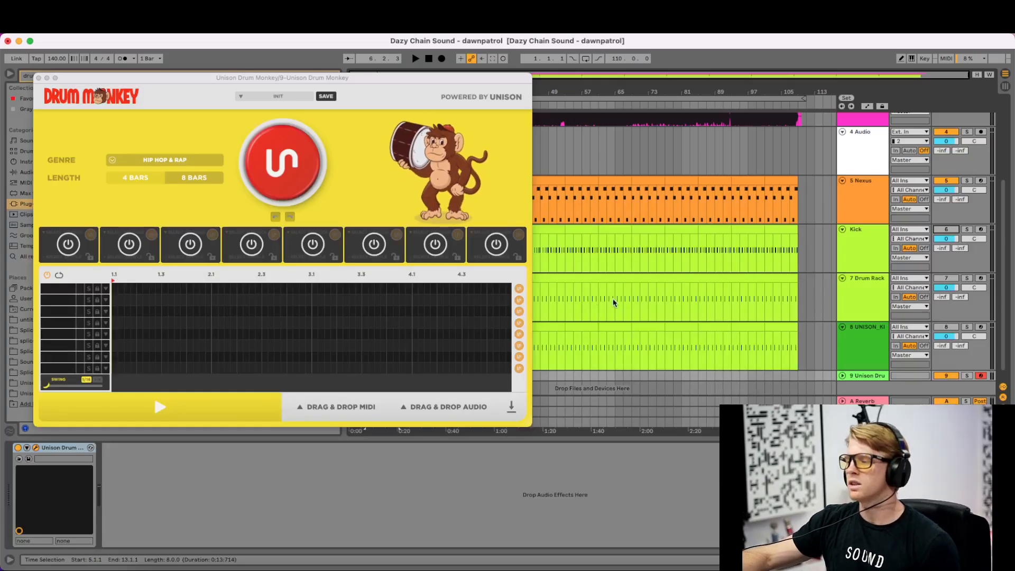
- Generate an 8-bar Hip Hop & Rap groove in Unison Drum Monkey and look through its genre options
click(304, 178)
click(305, 179)
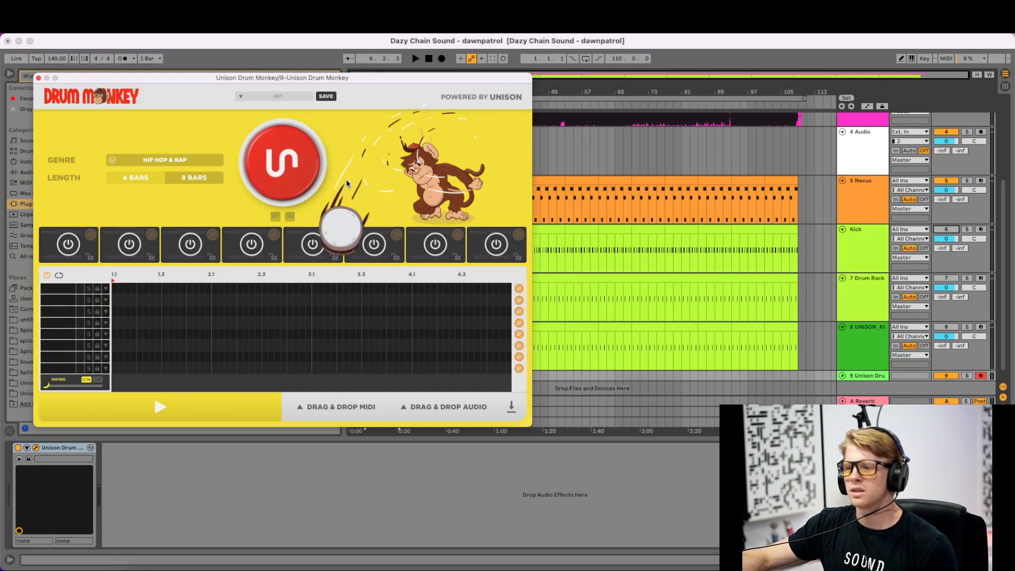
click(157, 160)
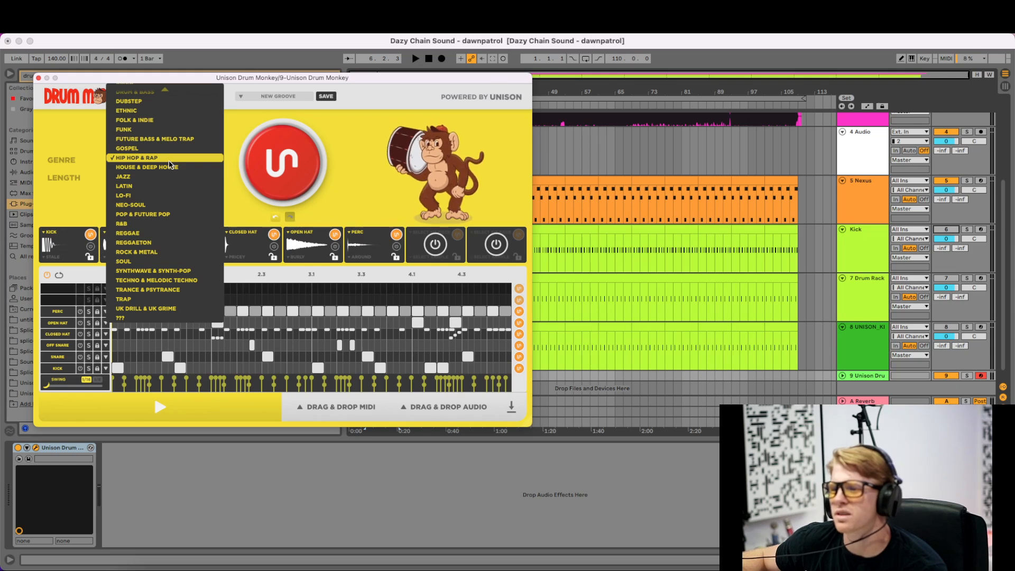
mouse_move(179, 96)
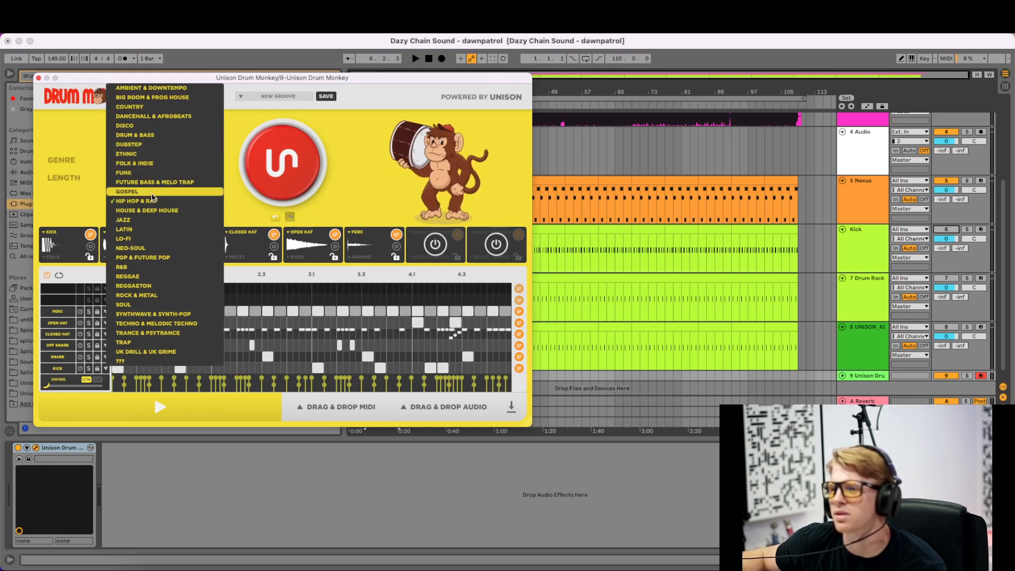
click(413, 195)
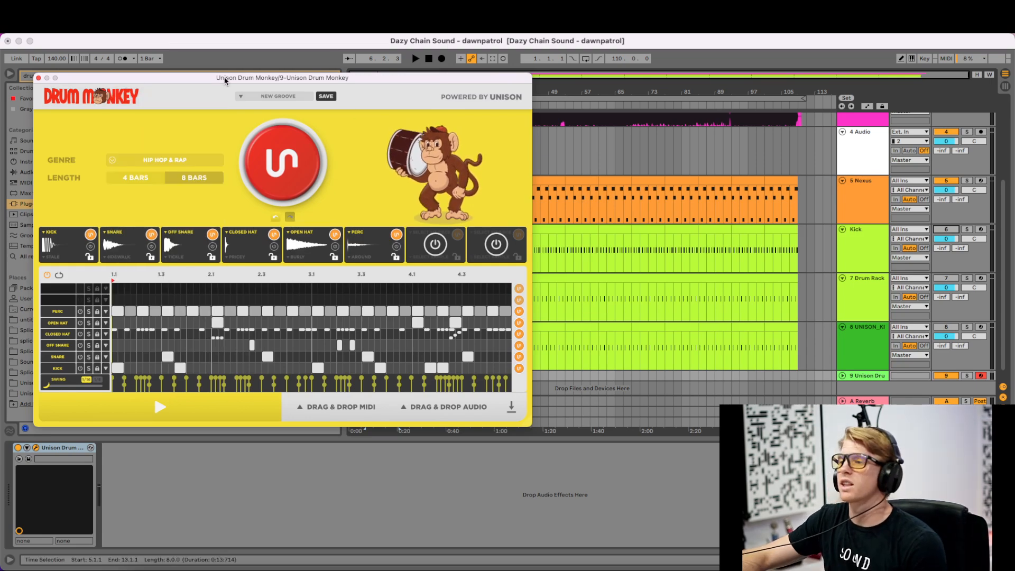
- Collapse the UNISON_KI, Drum Rack and Kick tracks, moving the Drum Monkey window clear of the arrangement
drag(172, 83, 125, 131)
scroll(588, 256, down, 1)
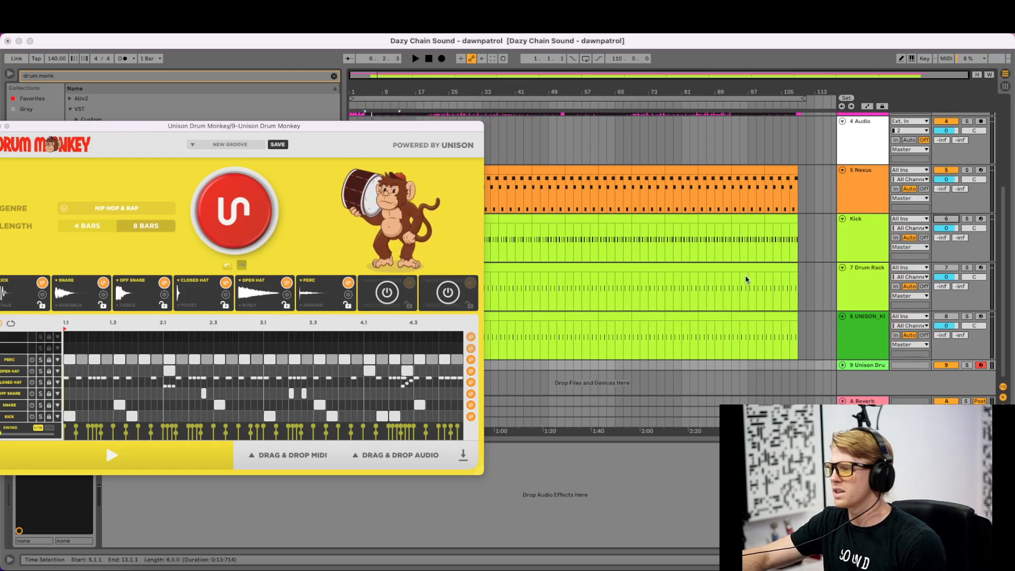
click(843, 317)
click(843, 268)
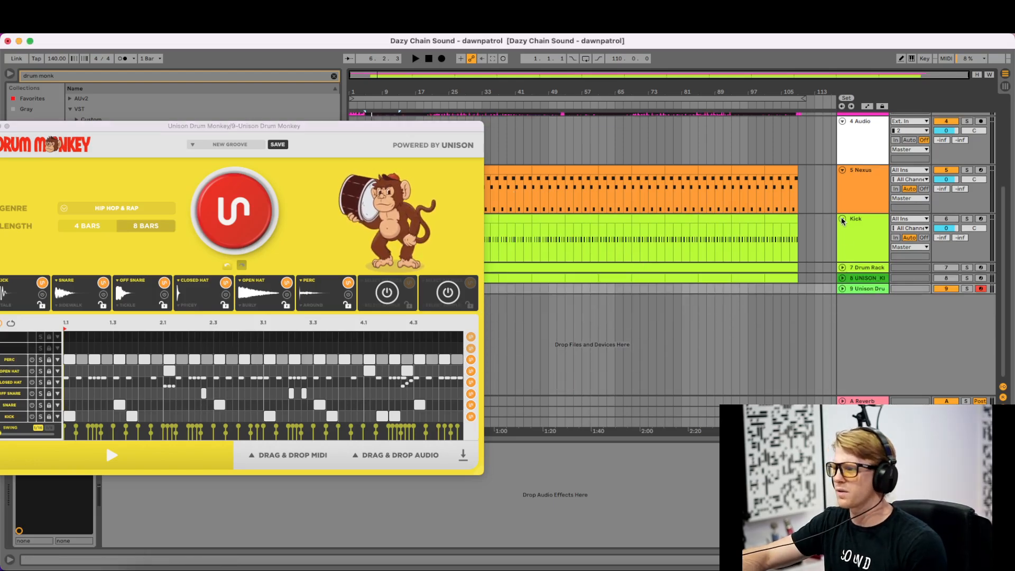
click(842, 219)
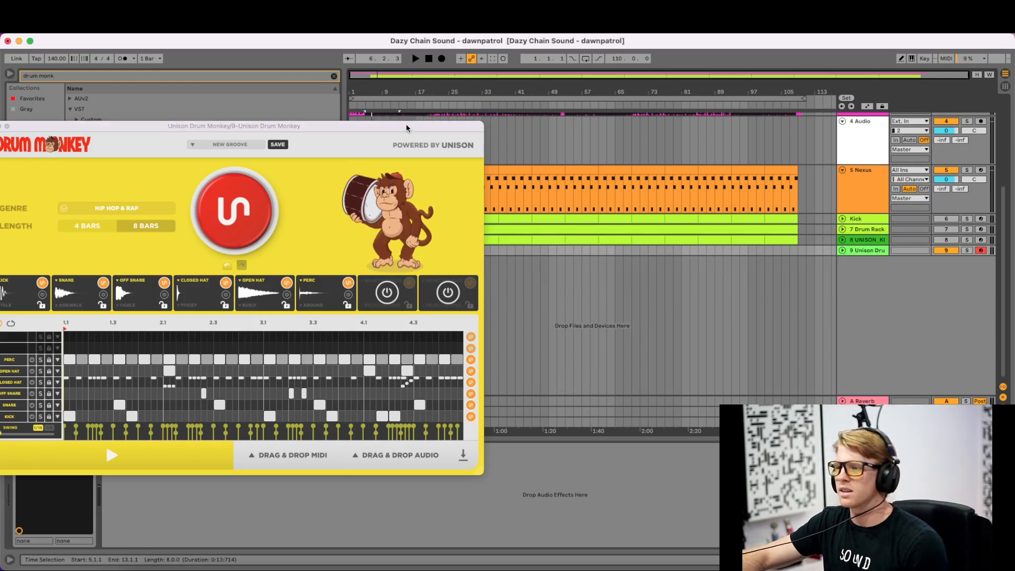
drag(407, 128, 517, 180)
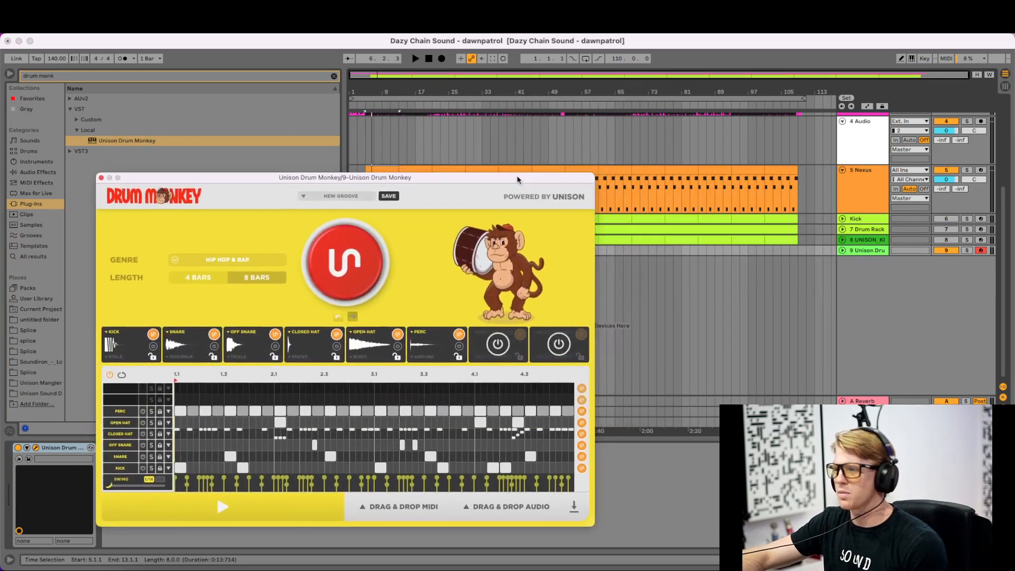
- Audition the Drum Monkey groove together with the first eight bars of the Nexus track
click(383, 170)
key(space)
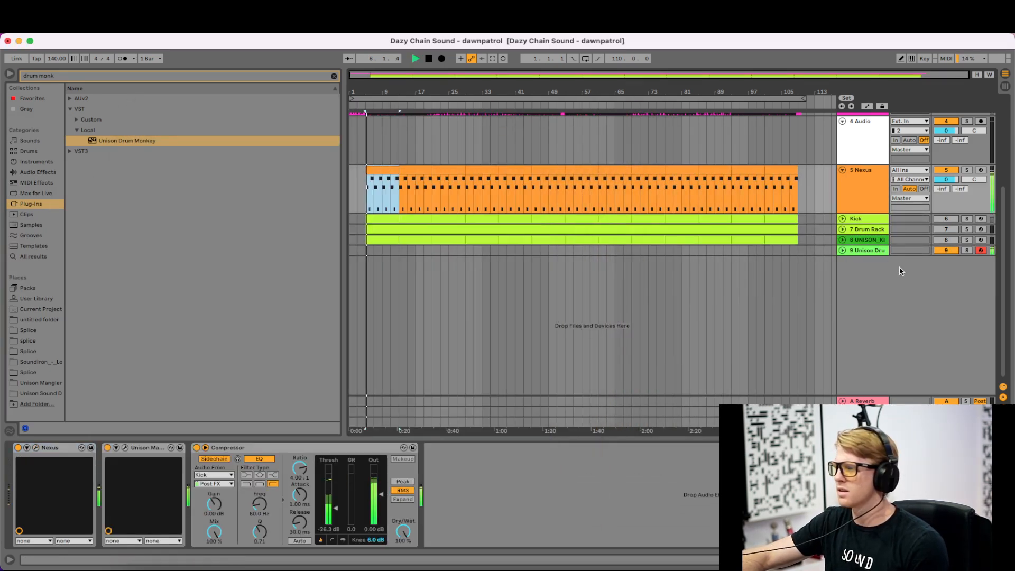
click(867, 252)
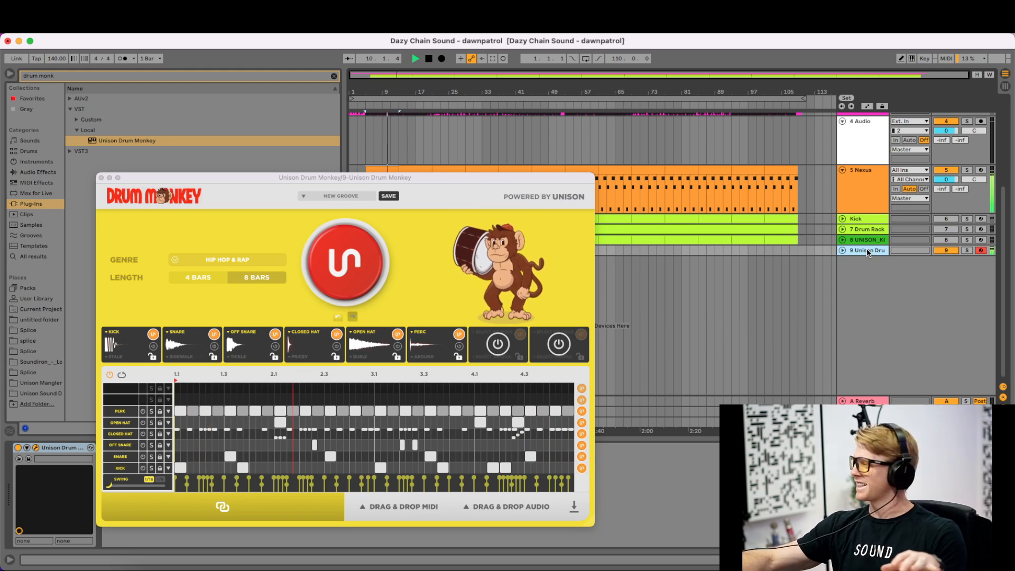
key(space)
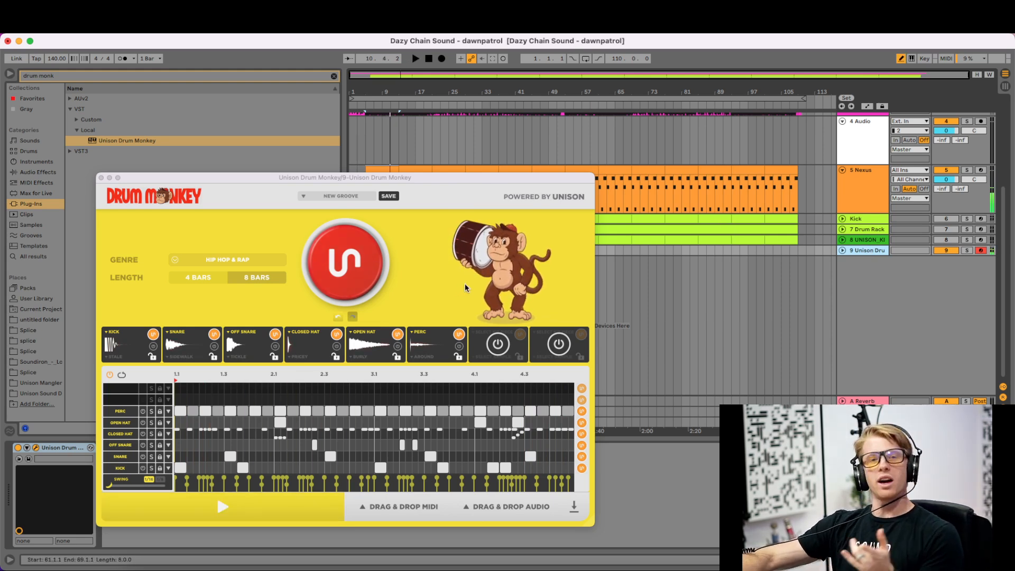
- Regenerate and audition Hip Hop & Rap grooves against Nexus until Drum Monkey gives a kick, snare and closed hat pattern
click(343, 264)
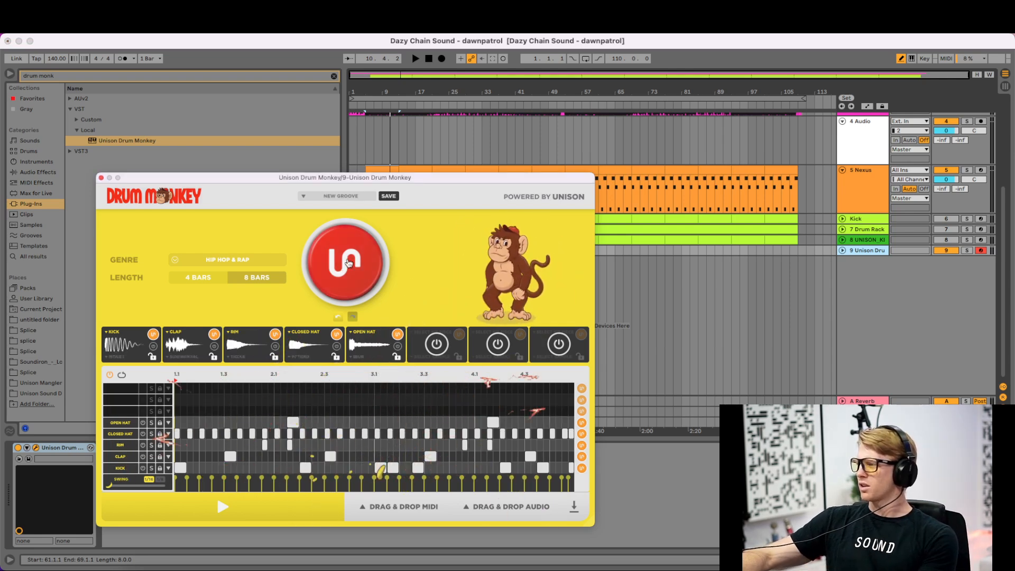
key(space)
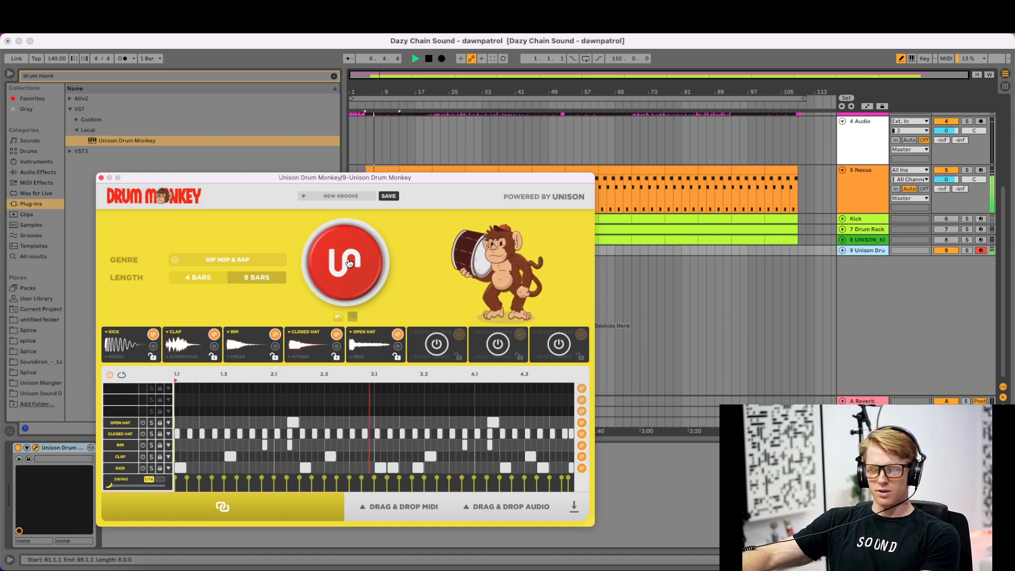
key(space)
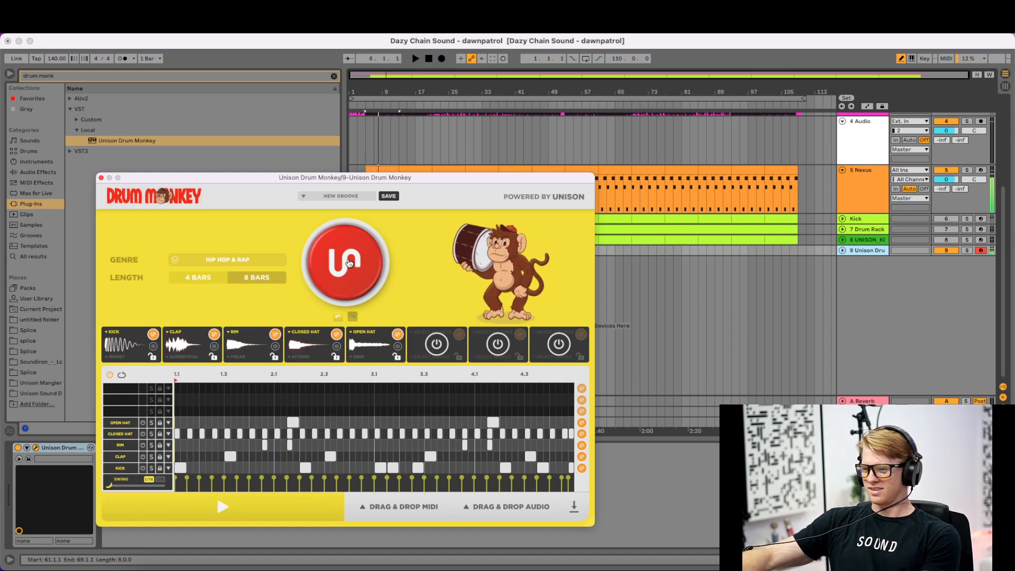
click(349, 262)
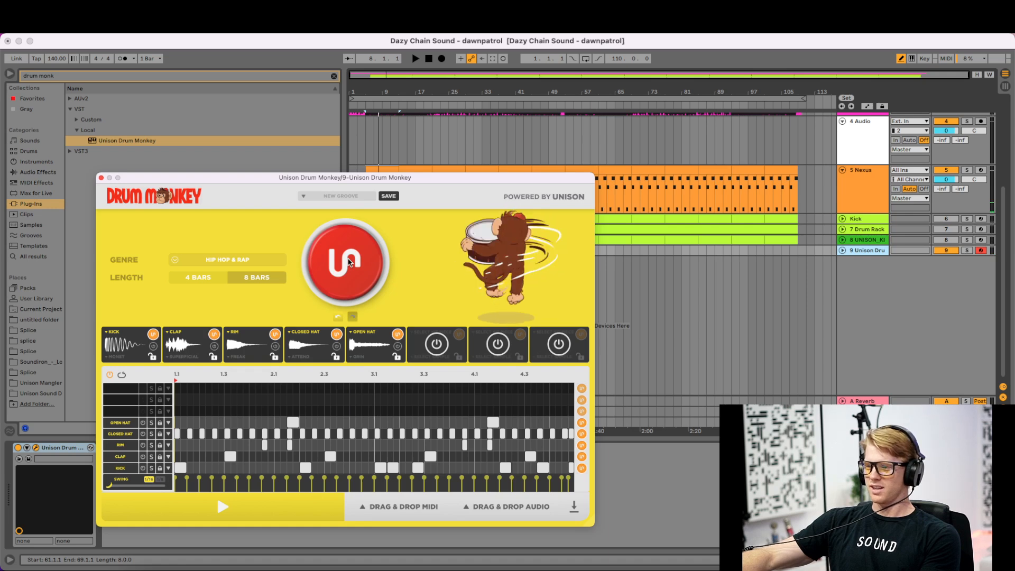
key(space)
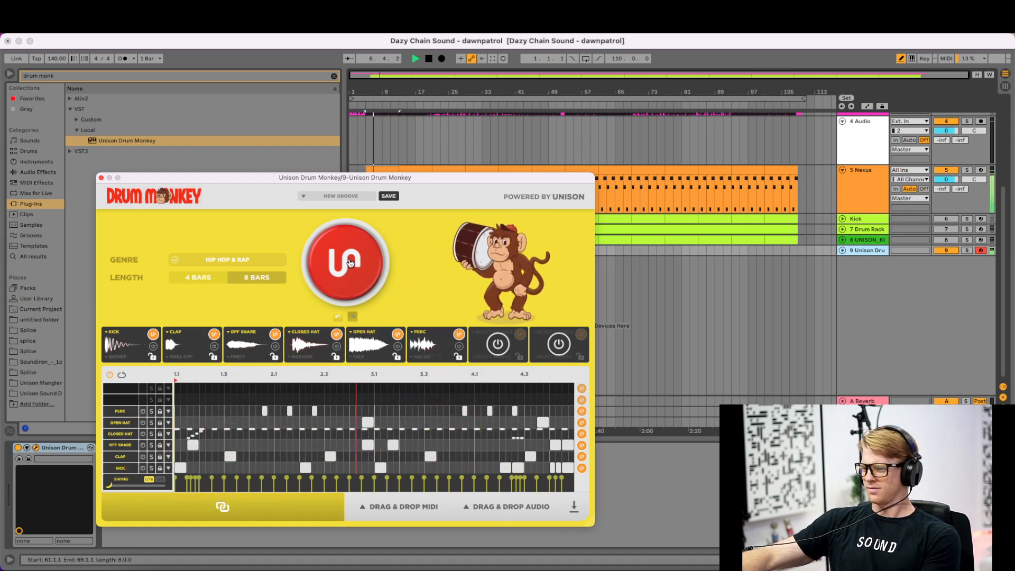
click(349, 258)
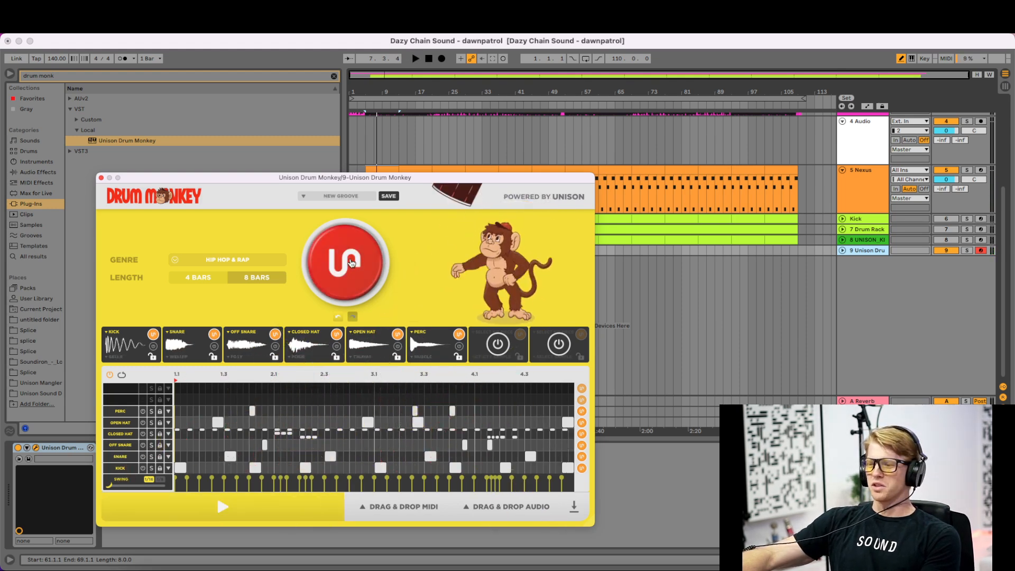
key(space)
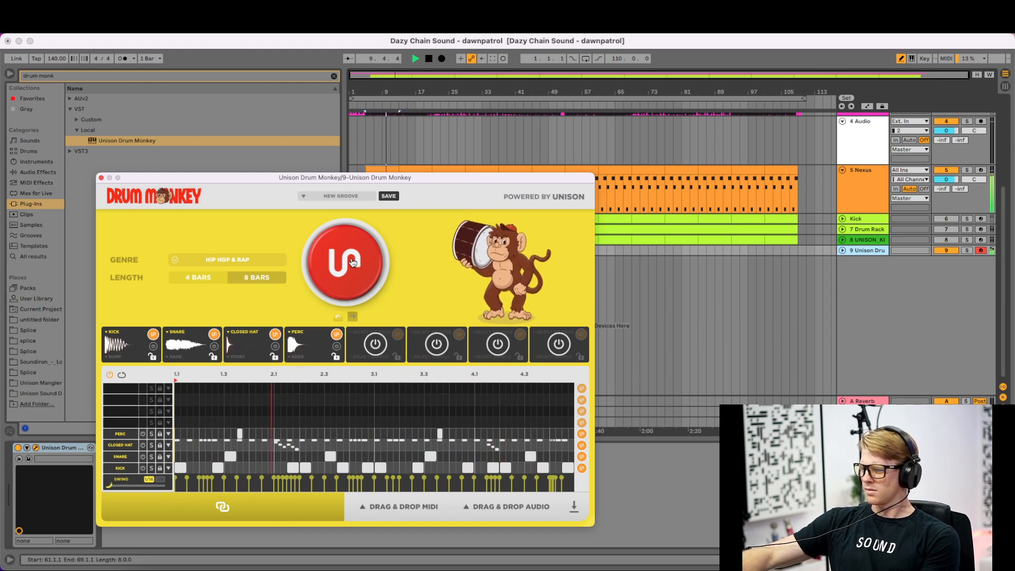
click(354, 266)
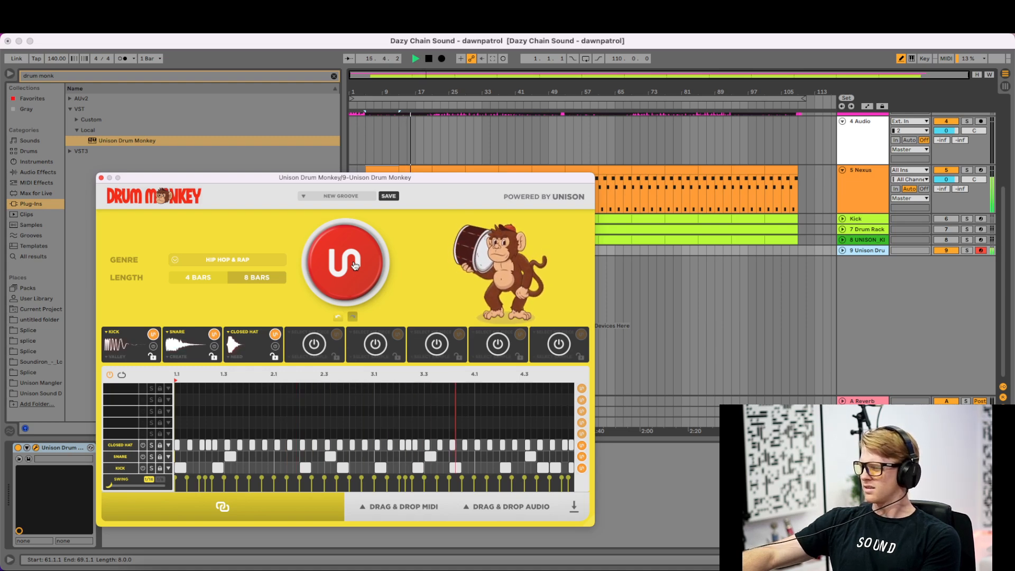
key(space)
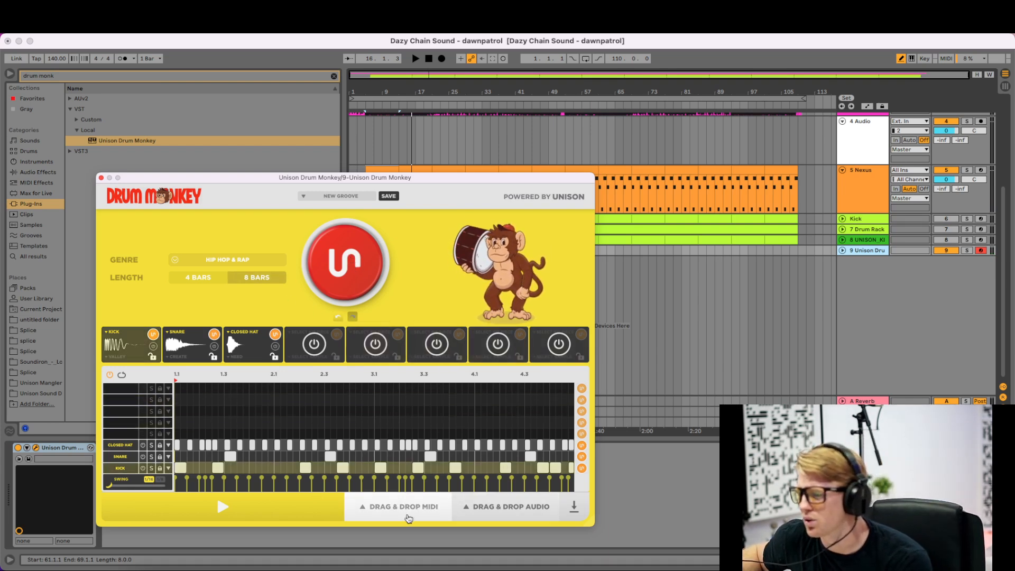
mouse_move(465, 506)
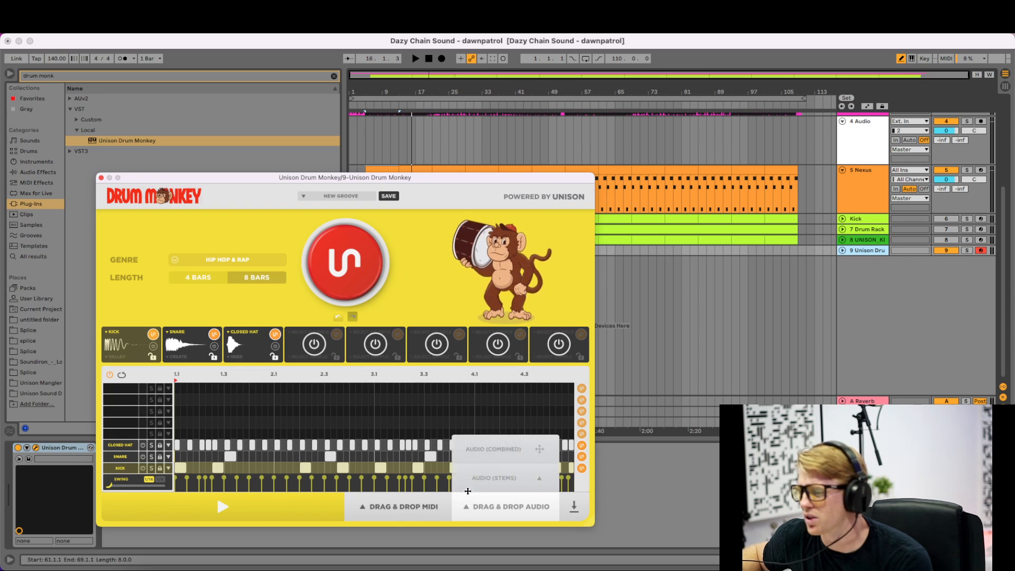
- Place Drum Monkey's snare audio stem on a new track at bar 5 and duplicate it through to bar 109
mouse_move(495, 477)
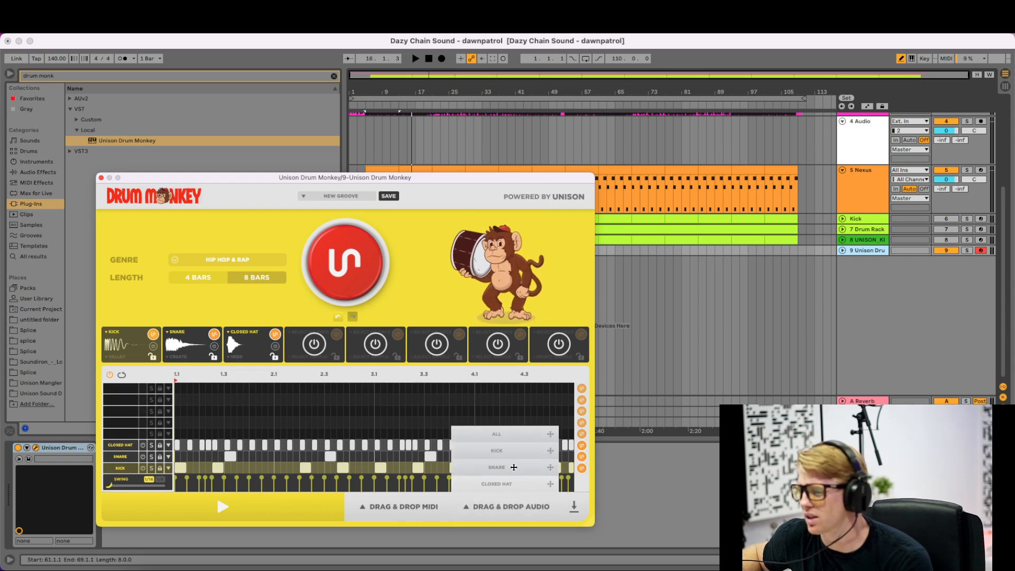
drag(513, 468, 375, 258)
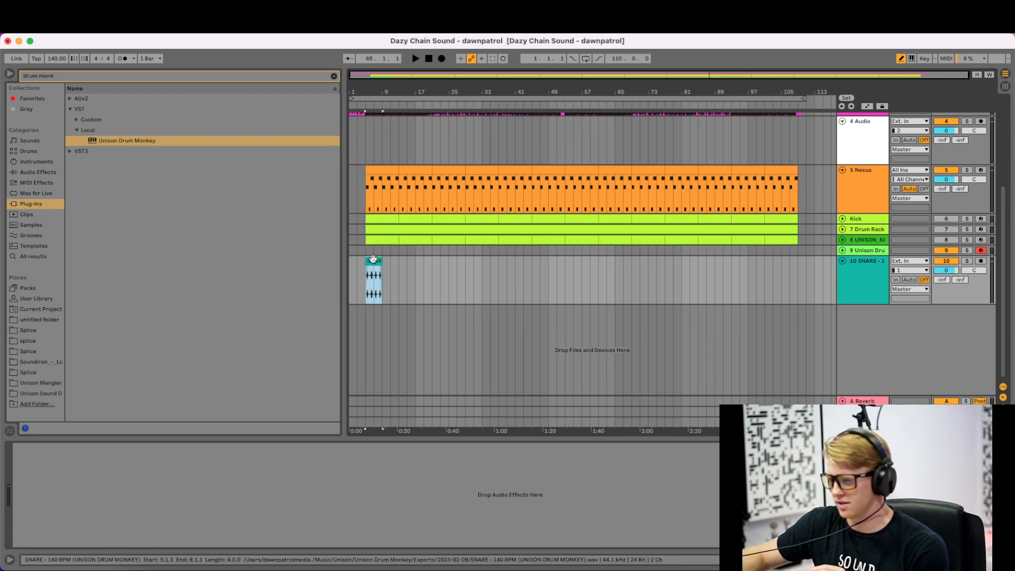
key(super+d)
key(super+d)
key(super+d)
key(super+d)
key(super+d)
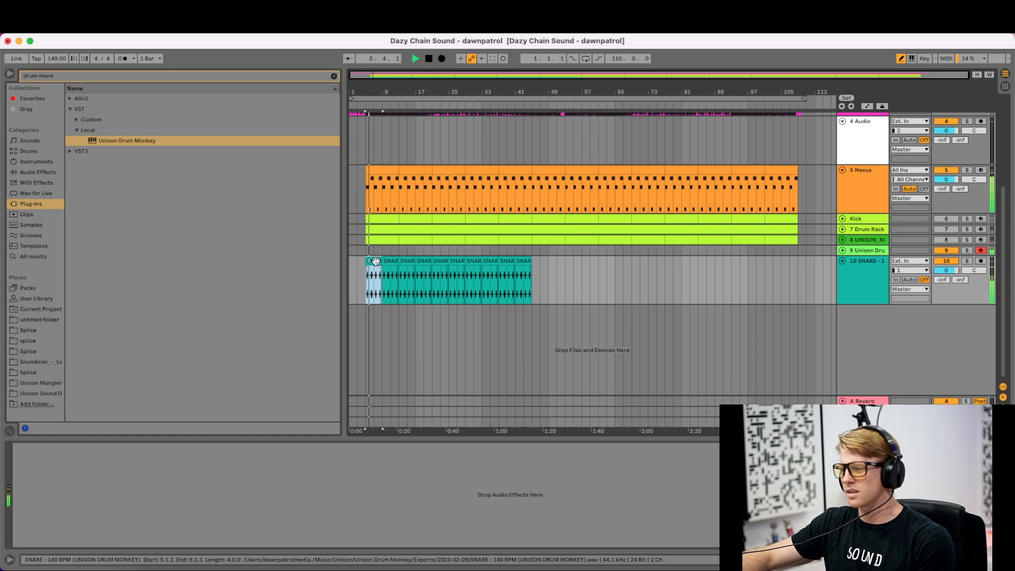
click(522, 261)
key(super+d)
key(super+d)
key(super+d)
key(super+d)
key(super+d)
key(super+d)
key(super+d)
key(super+d)
key(super+d)
key(super+d)
key(super+d)
key(super+d)
key(super+d)
key(super+d)
key(super+d)
key(super+d)
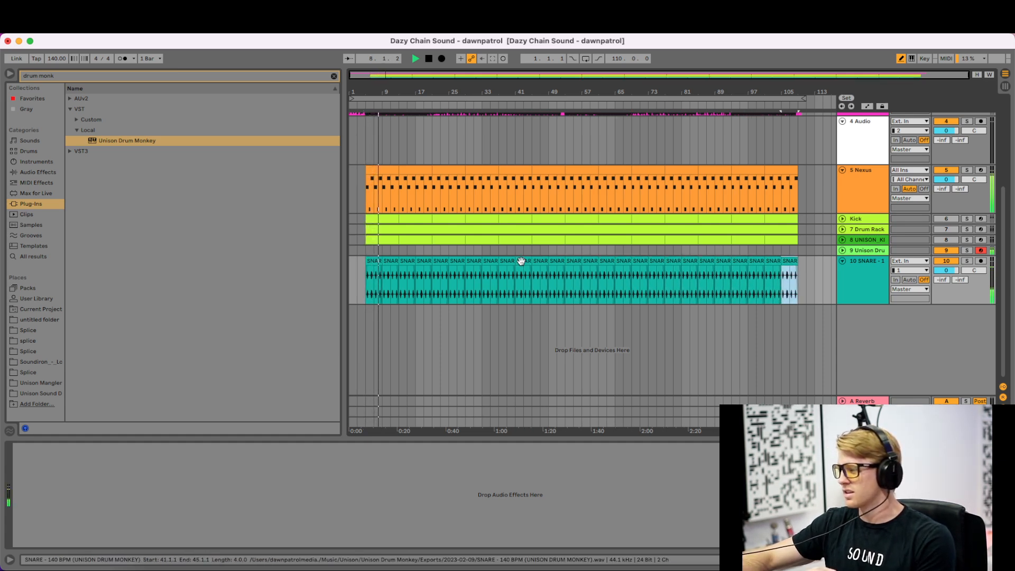
- Compare the existing Kick track with the live Drum Monkey groove over Nexus, then listen from bar 5 with Kick muted
key(space)
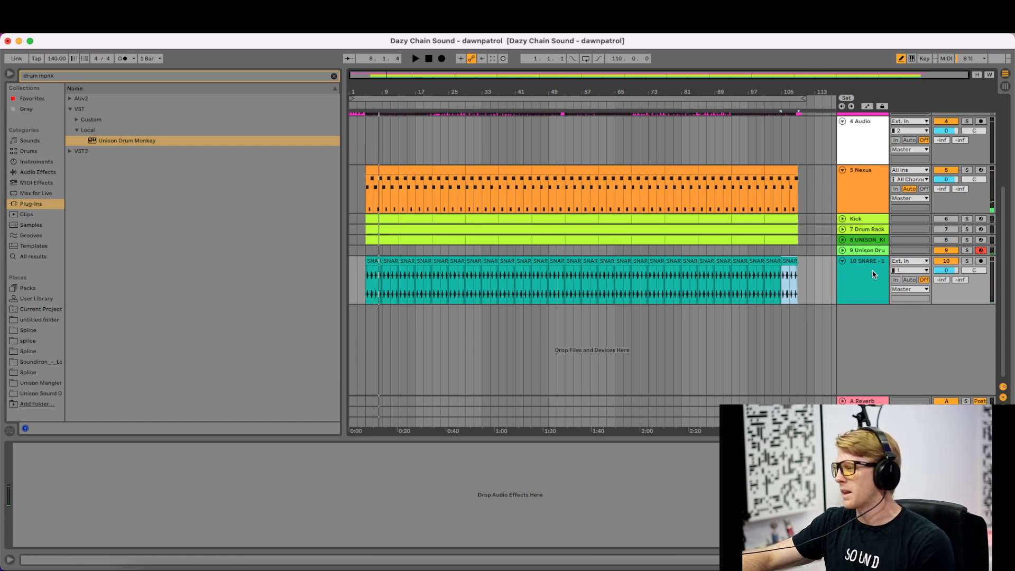
click(867, 251)
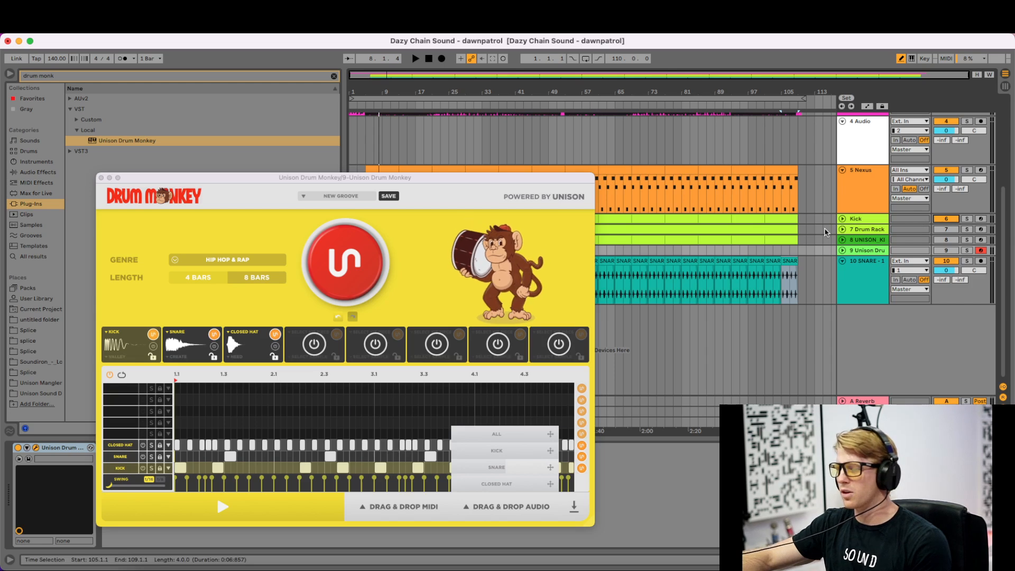
key(space)
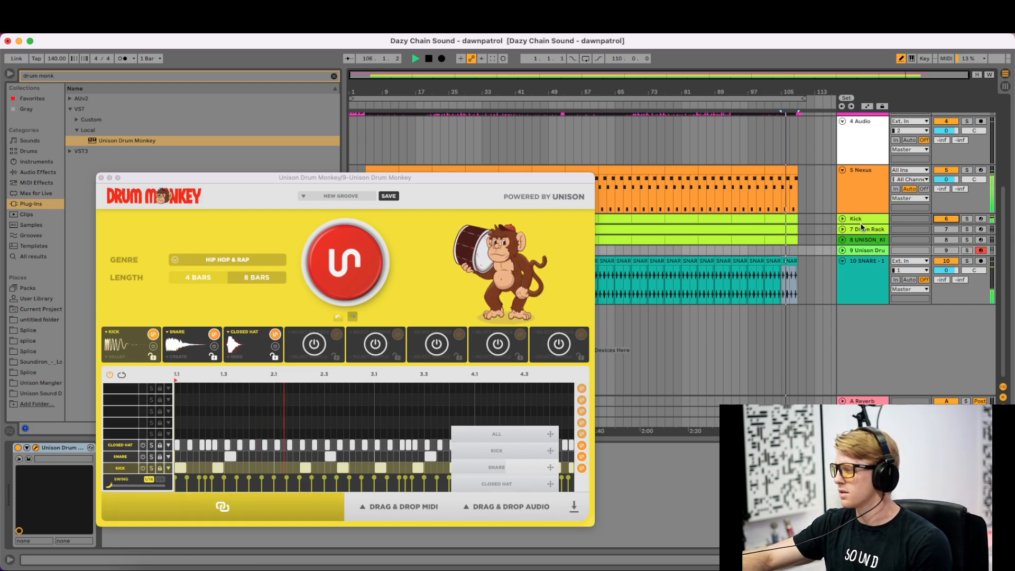
key(space)
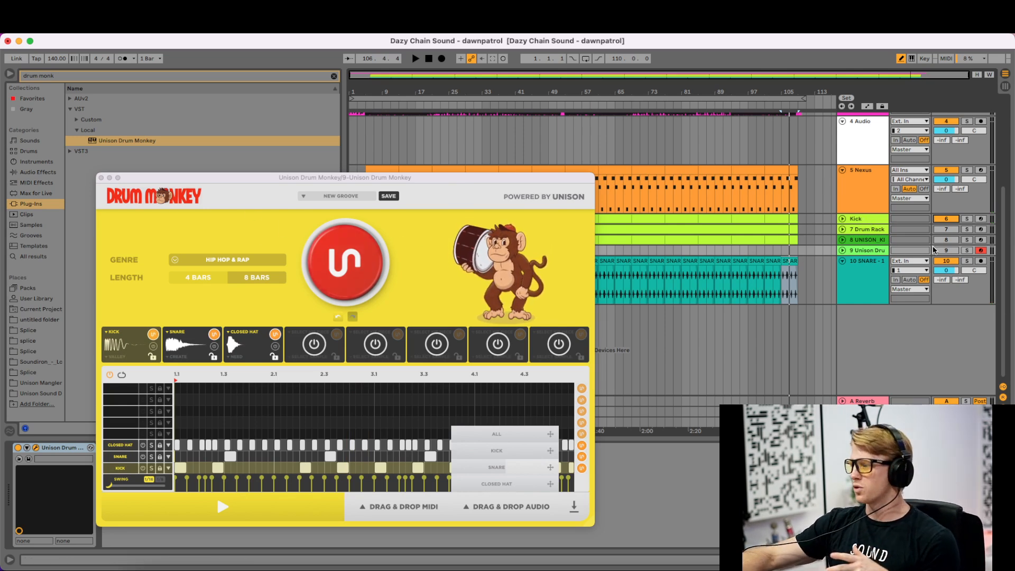
key(space)
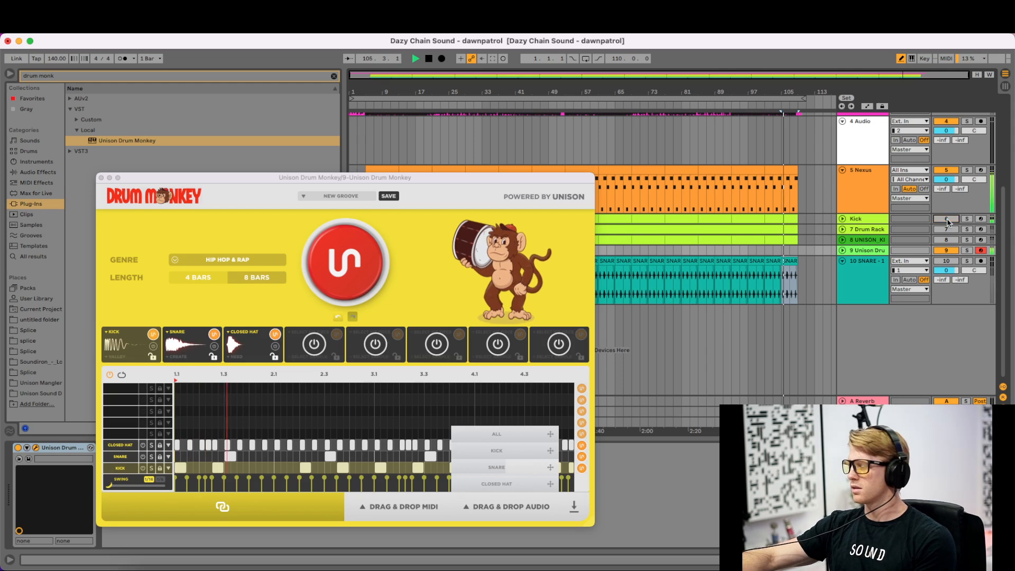
click(946, 219)
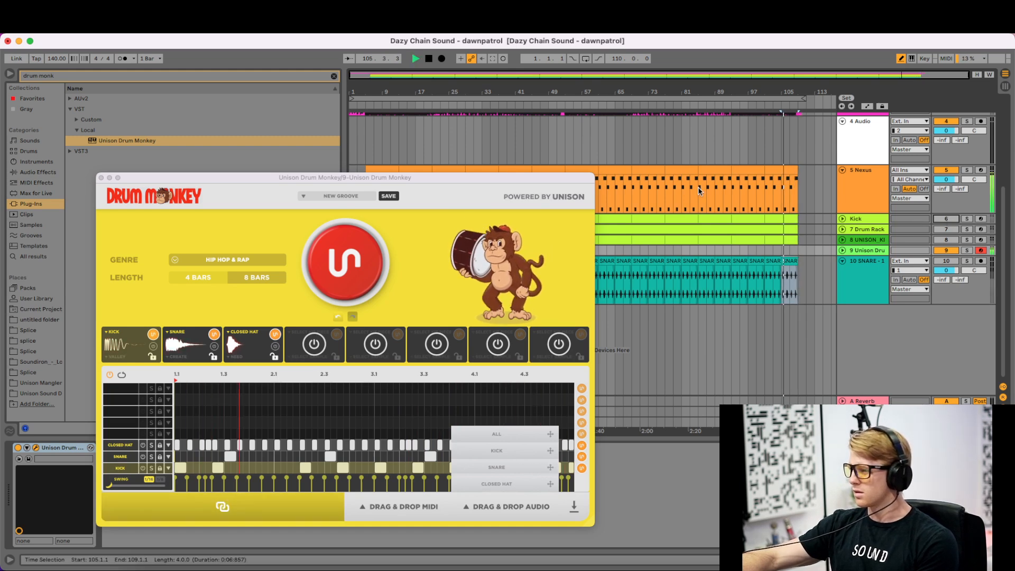
click(390, 166)
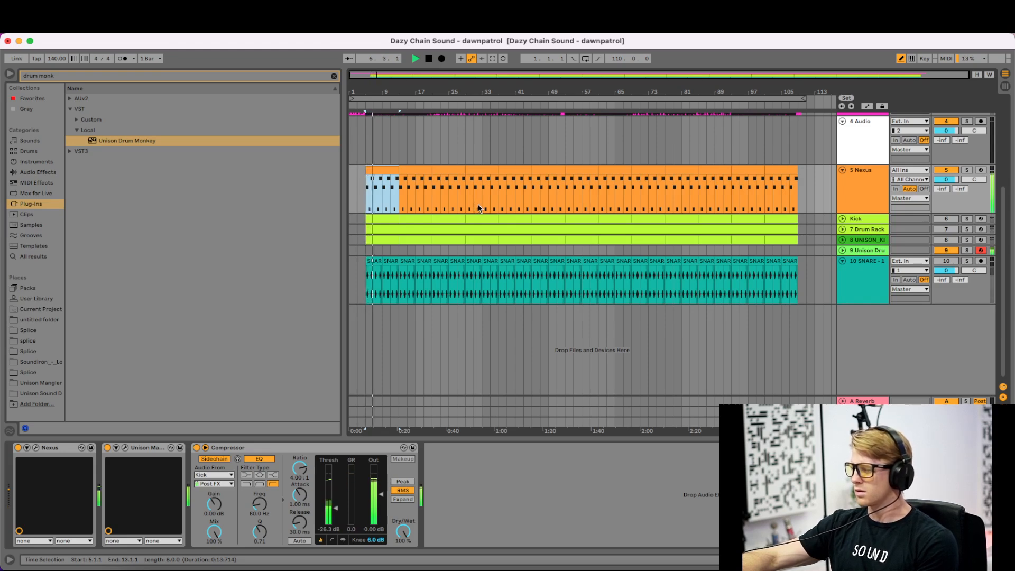
click(853, 271)
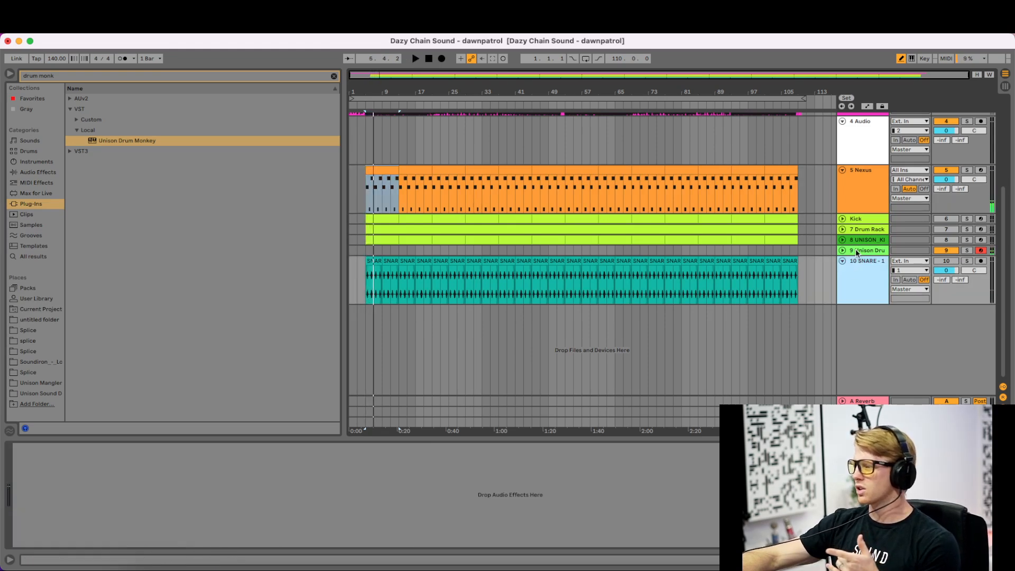
- Expand the Kick track and select its full range from bar 5 to bar 109
click(857, 253)
mouse_move(507, 506)
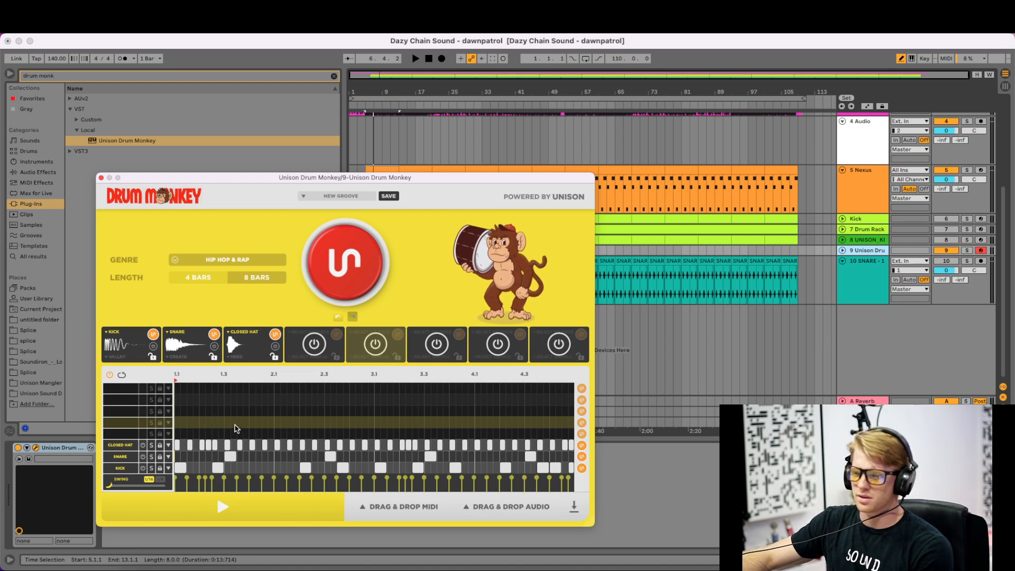
click(841, 219)
click(842, 219)
click(857, 220)
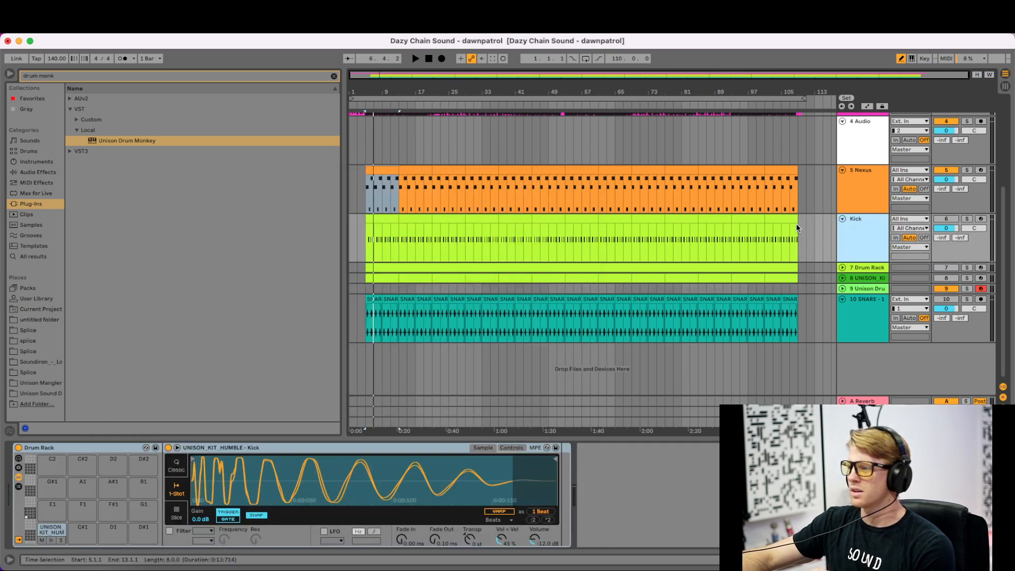
drag(797, 227, 375, 231)
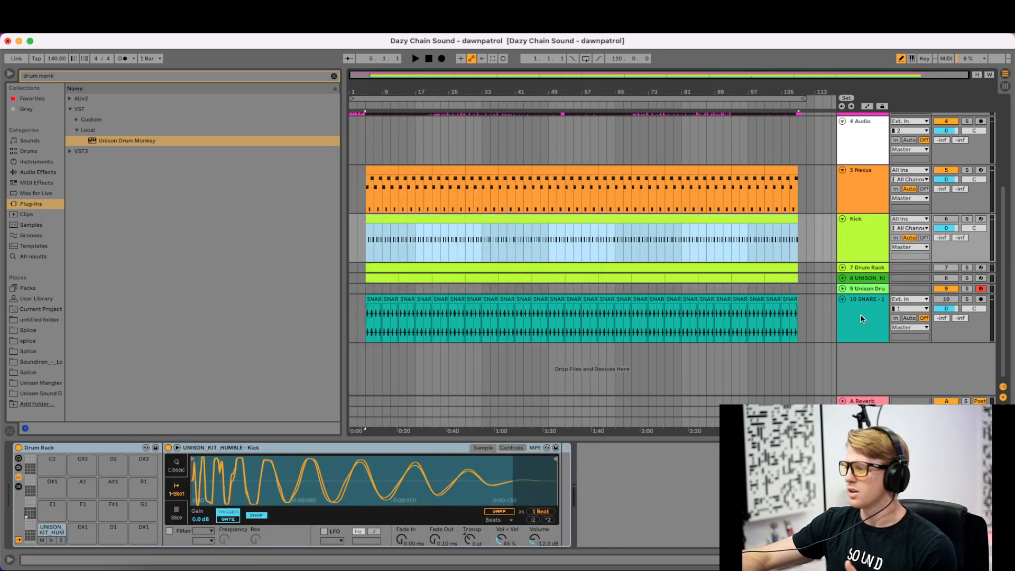
- Place Drum Monkey's kick audio stem on a new track at bar 5, below the snare stem
click(860, 290)
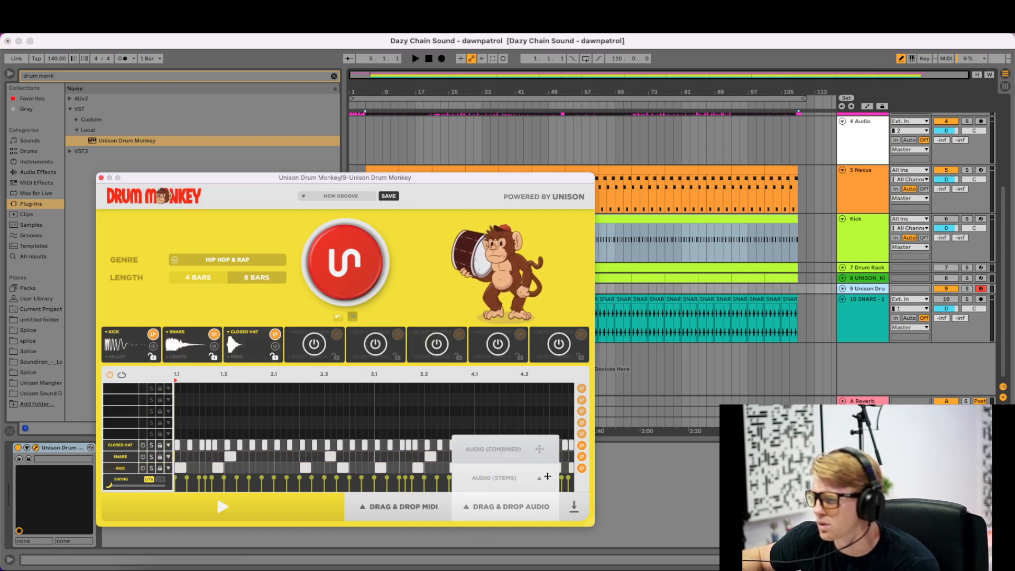
mouse_move(548, 477)
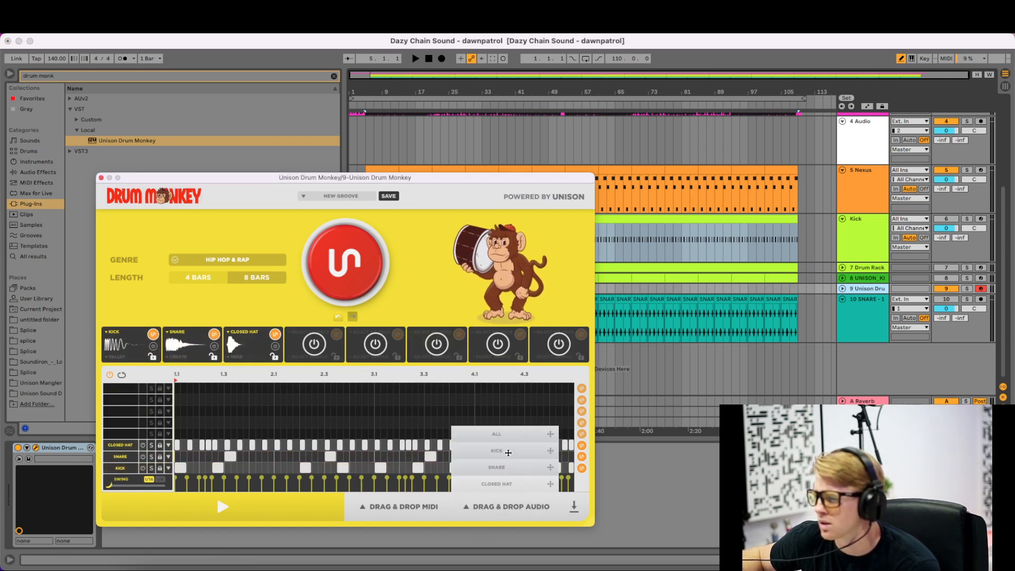
drag(508, 453, 372, 351)
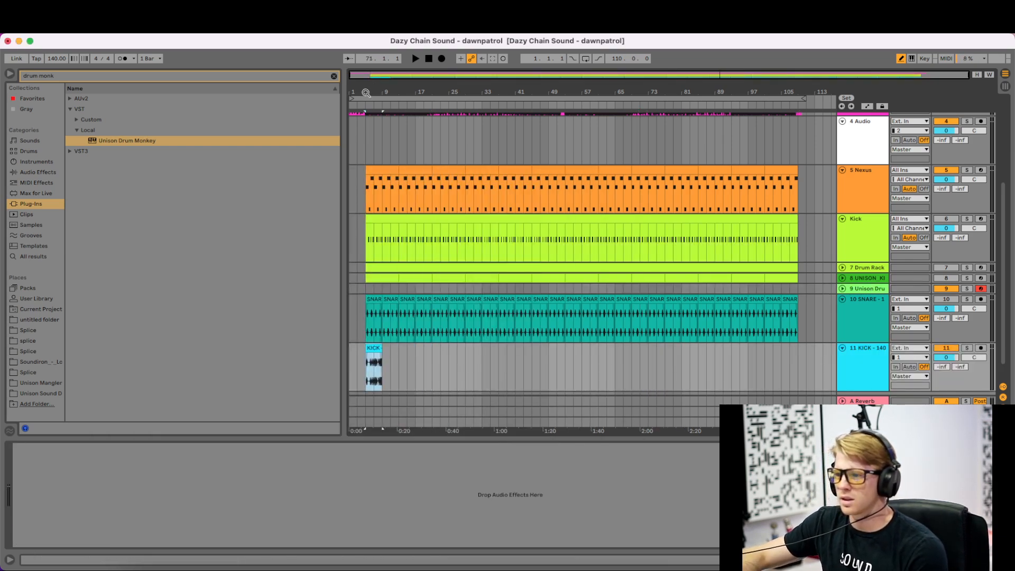
- Set the arrangement grid to 1/4 and trim the kick stem clip to its first hit, ending at 5.2.1
drag(366, 92, 366, 203)
right_click(574, 362)
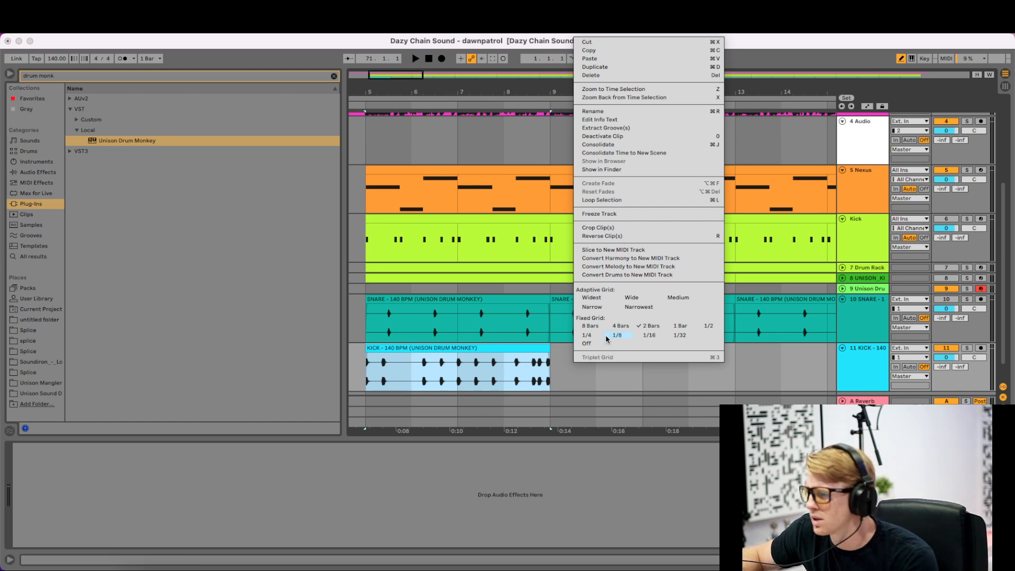
click(607, 339)
drag(522, 349, 377, 350)
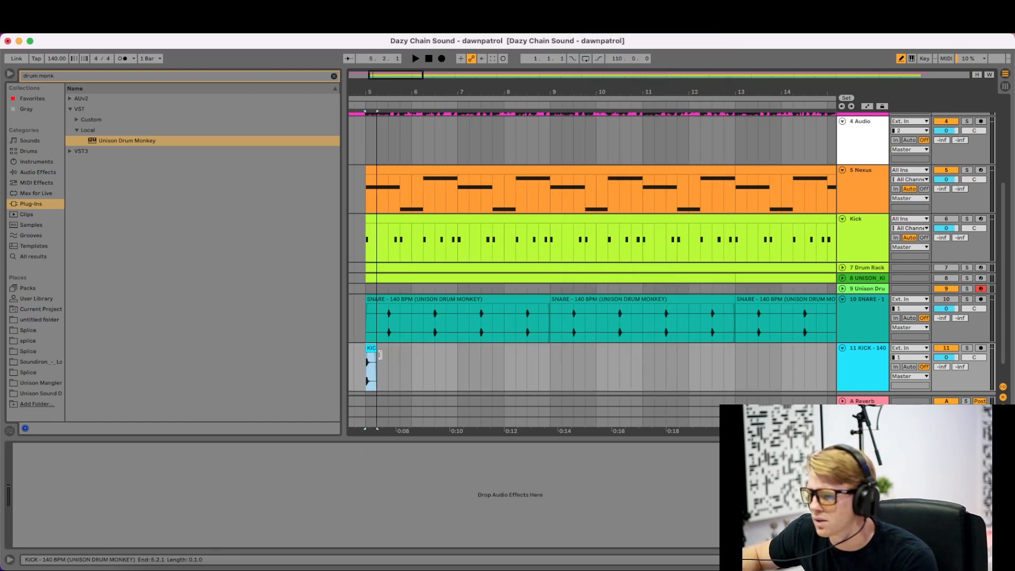
click(867, 106)
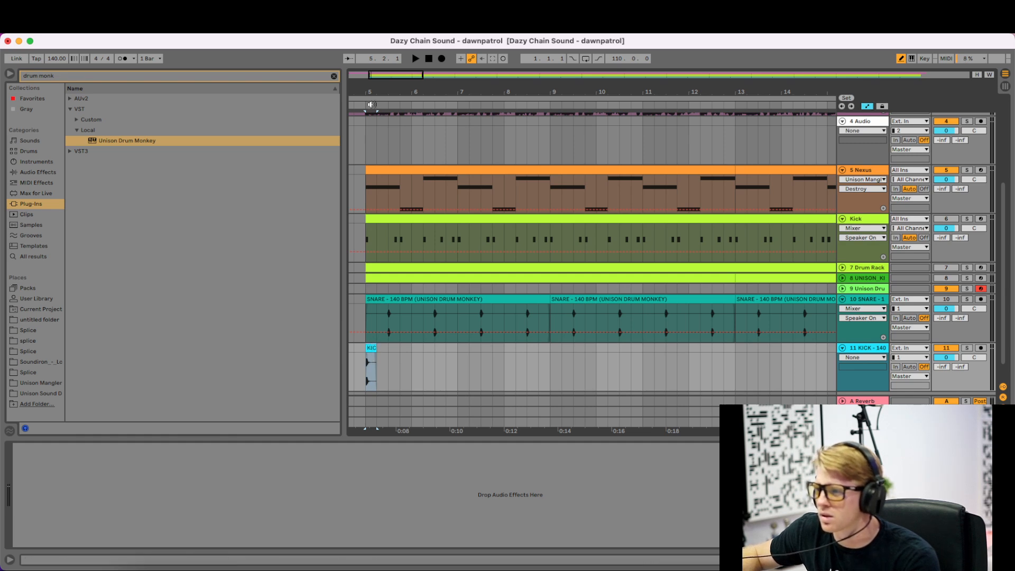
drag(371, 92, 459, 359)
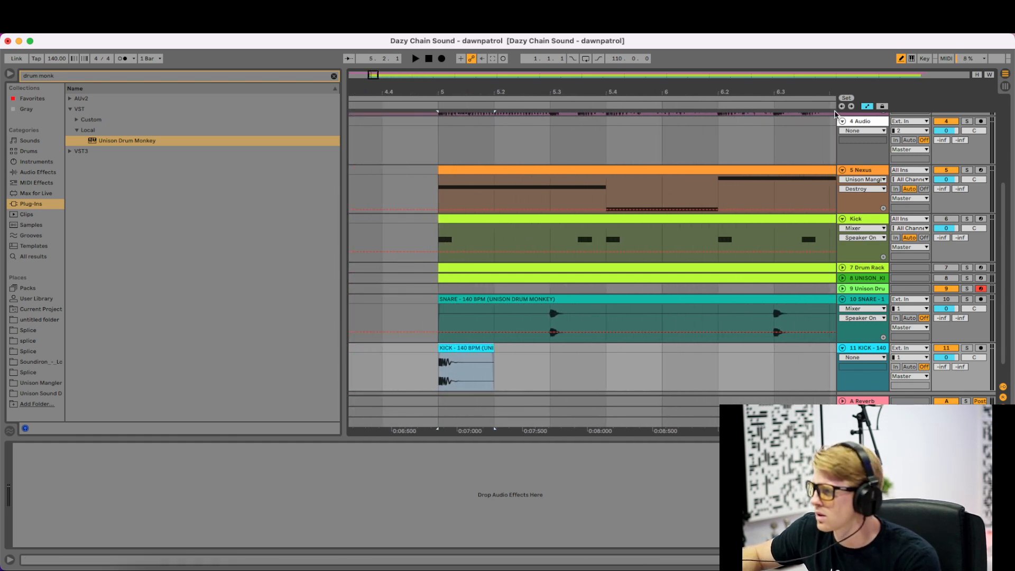
click(866, 106)
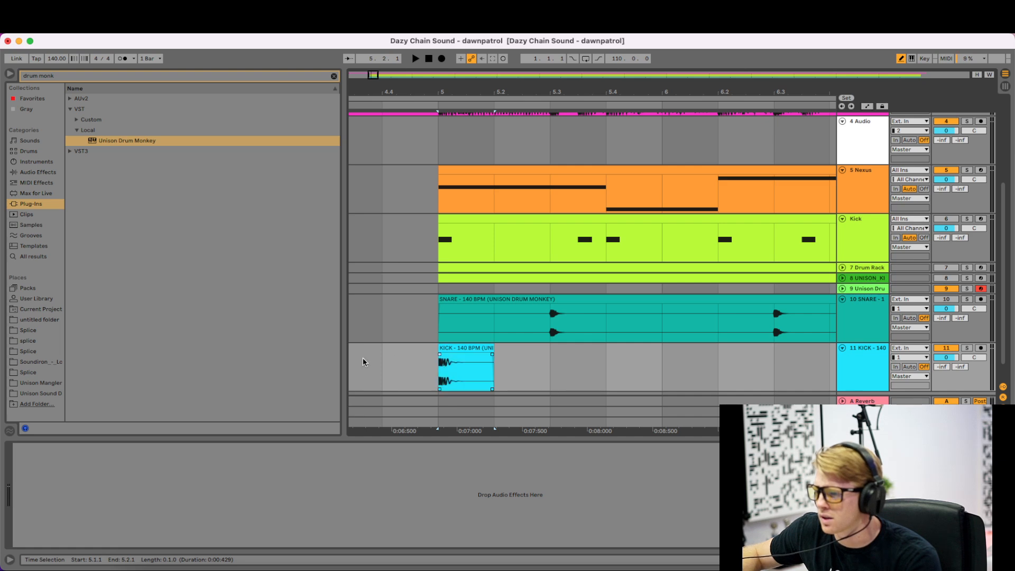
- Load the trimmed Drum Monkey kick onto pad E1 of the Kick track's Drum Rack
click(880, 226)
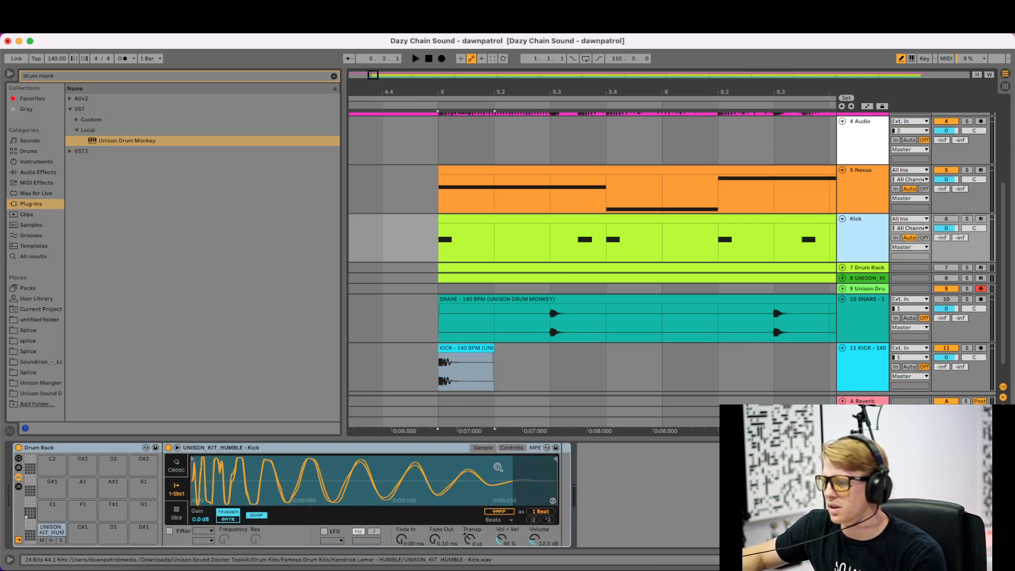
click(464, 362)
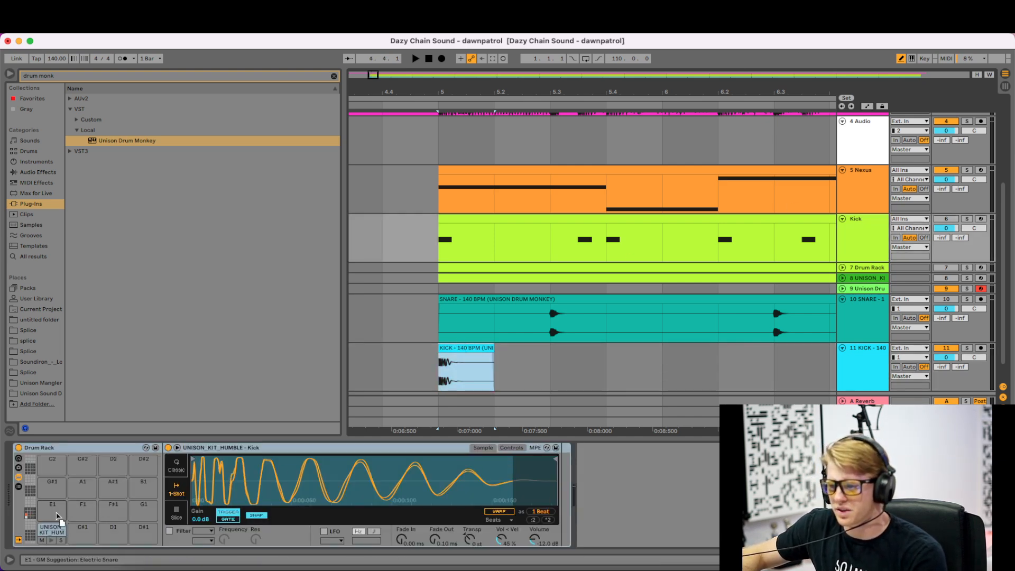
drag(59, 521, 57, 515)
click(474, 348)
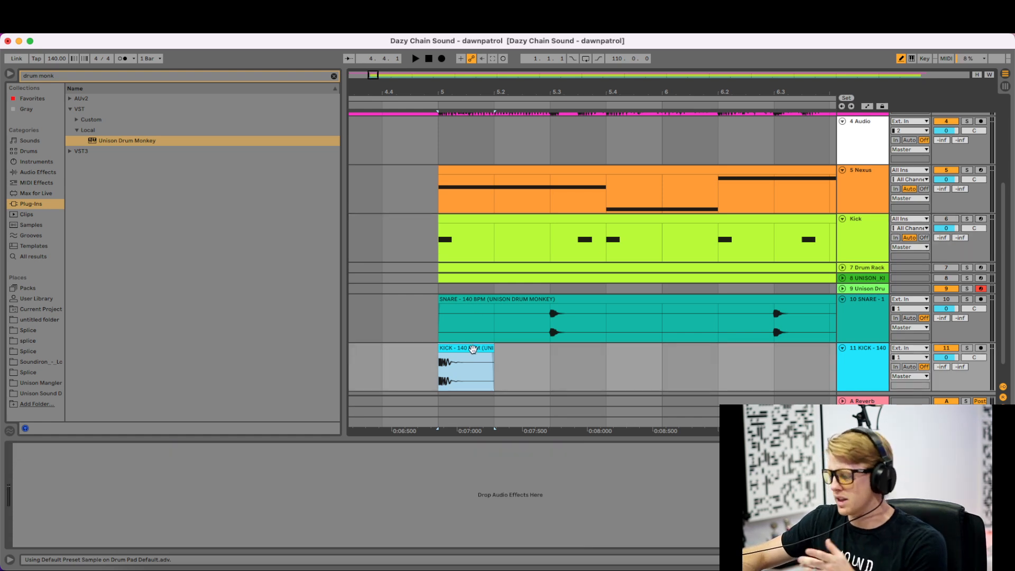
click(1005, 560)
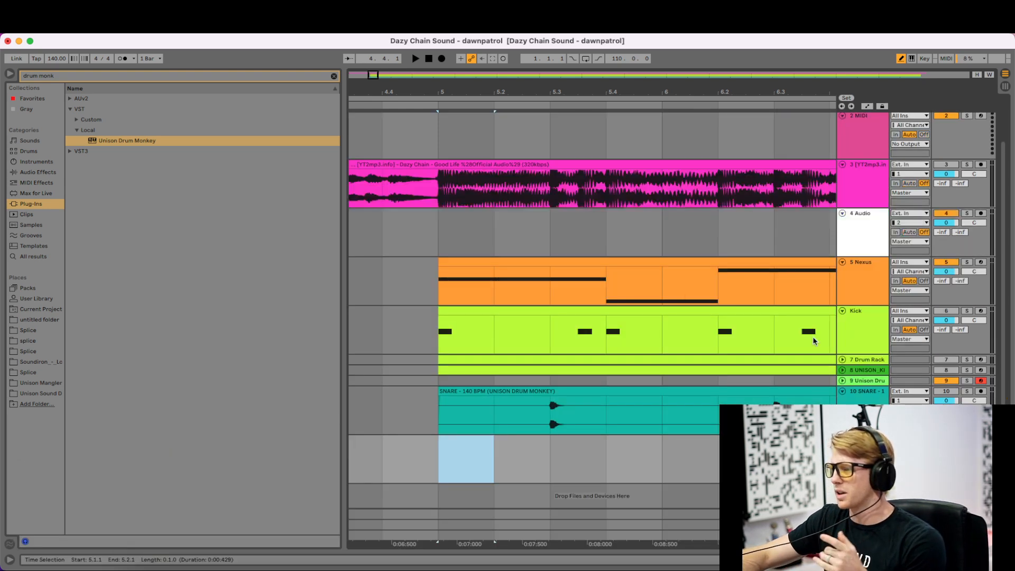
click(865, 329)
click(1004, 559)
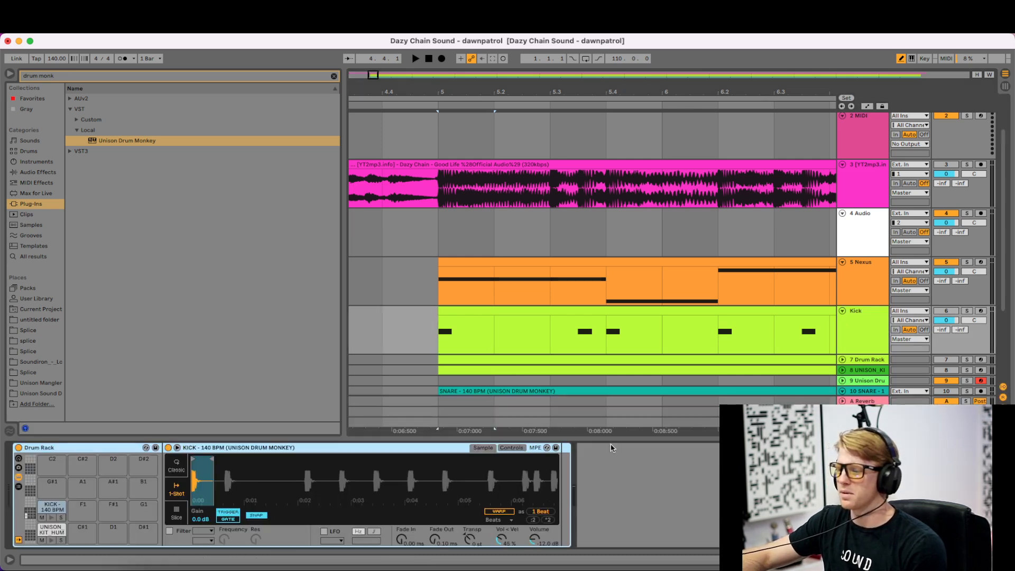
- Reactivate the Kick track, open its MIDI clip, and move the Drum Monkey kick sample to pad C#1
click(858, 329)
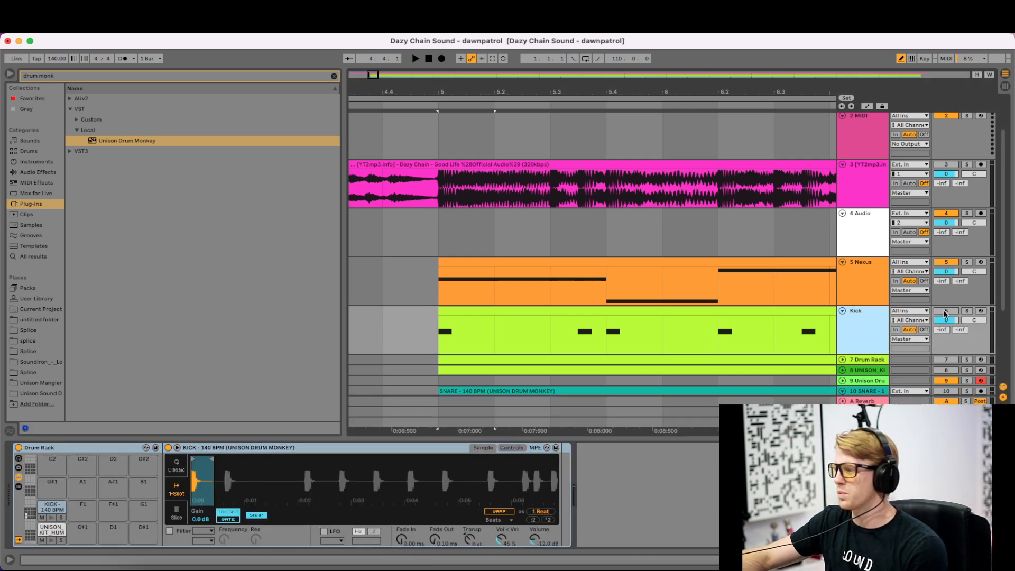
click(945, 311)
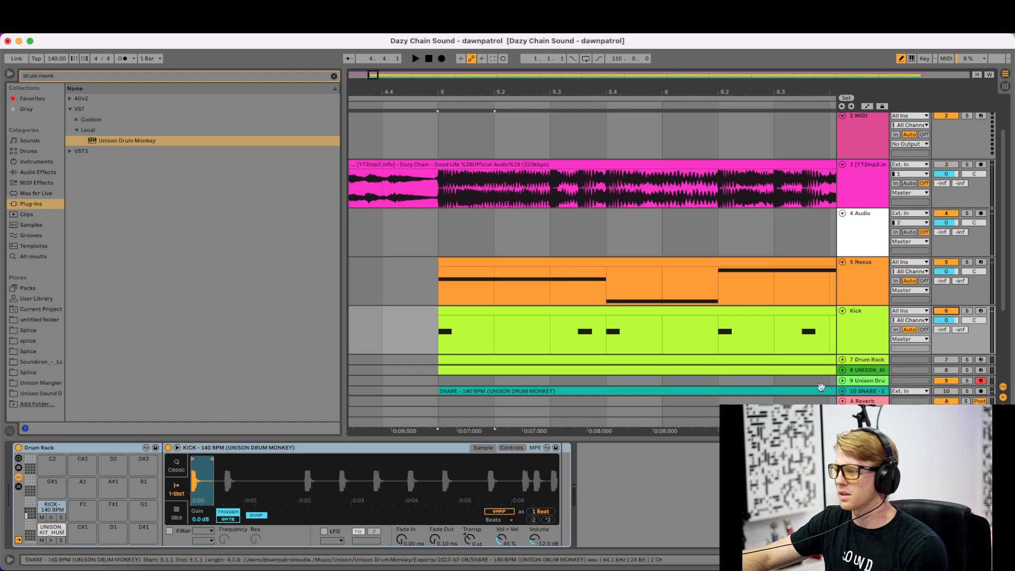
double_click(675, 309)
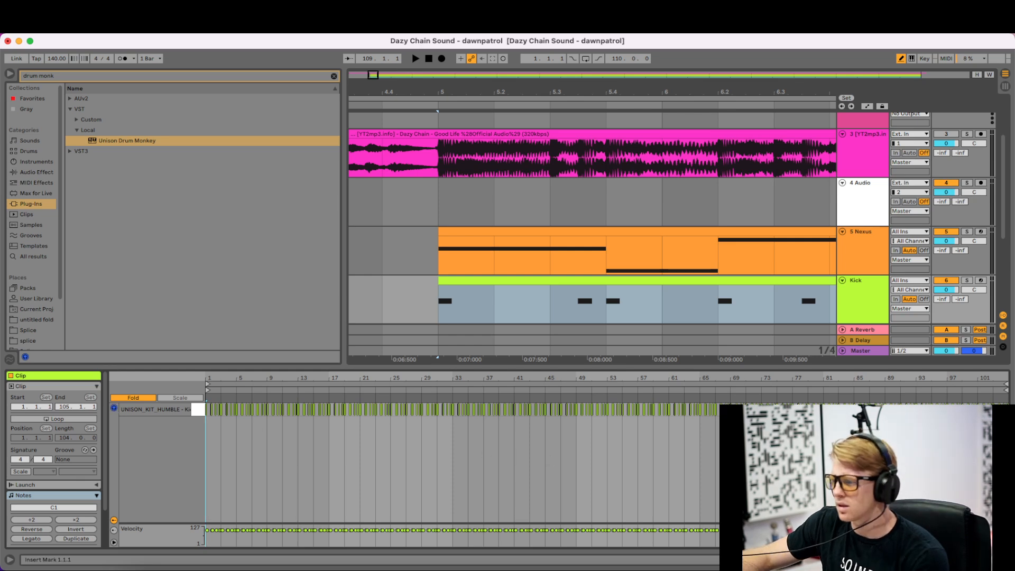
key(shift+Tab)
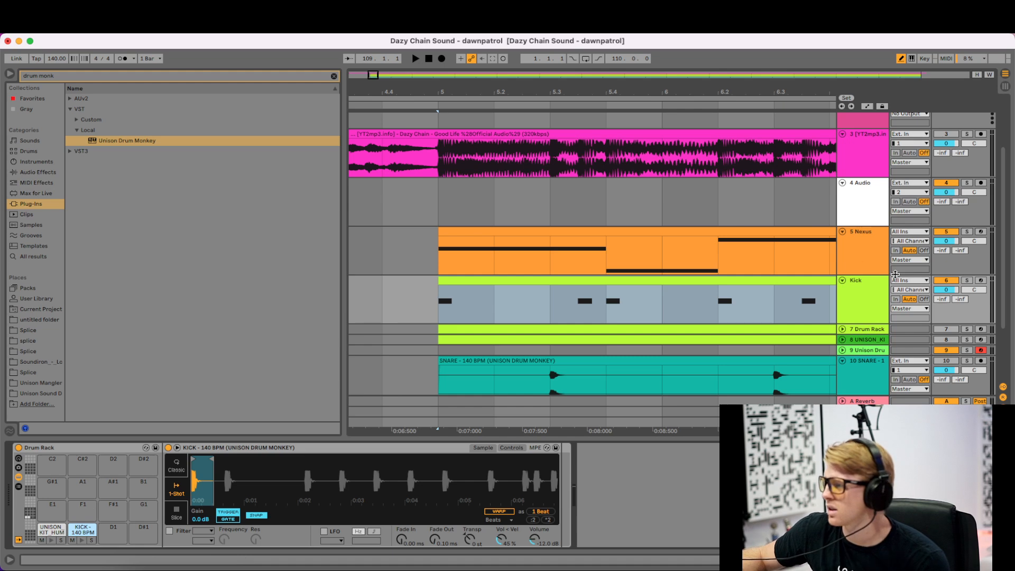
- Listen to the Kick track soloed with its Drum Monkey sample, and compare it with the full mix after turning solo off
click(966, 280)
key(space)
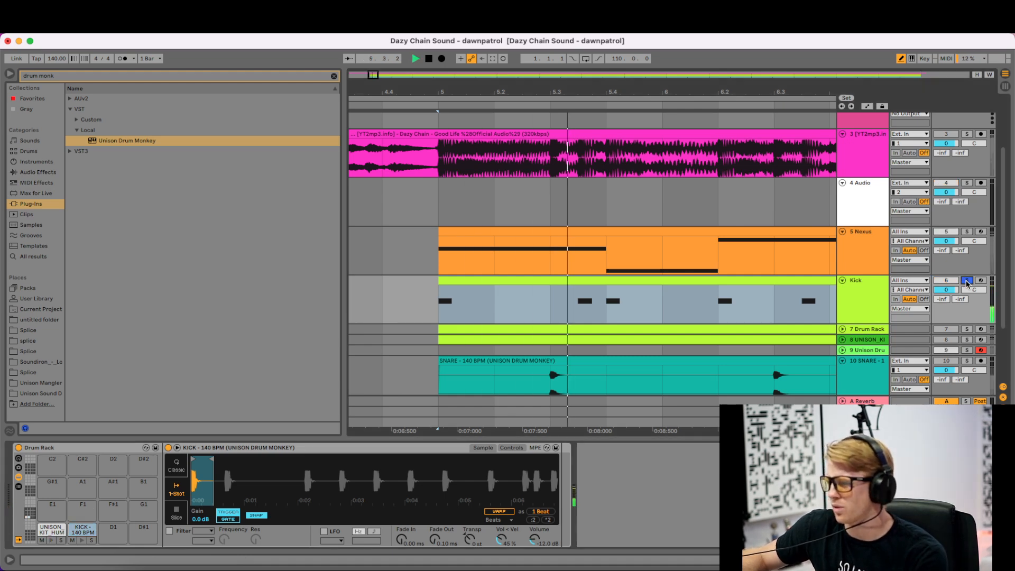
key(space)
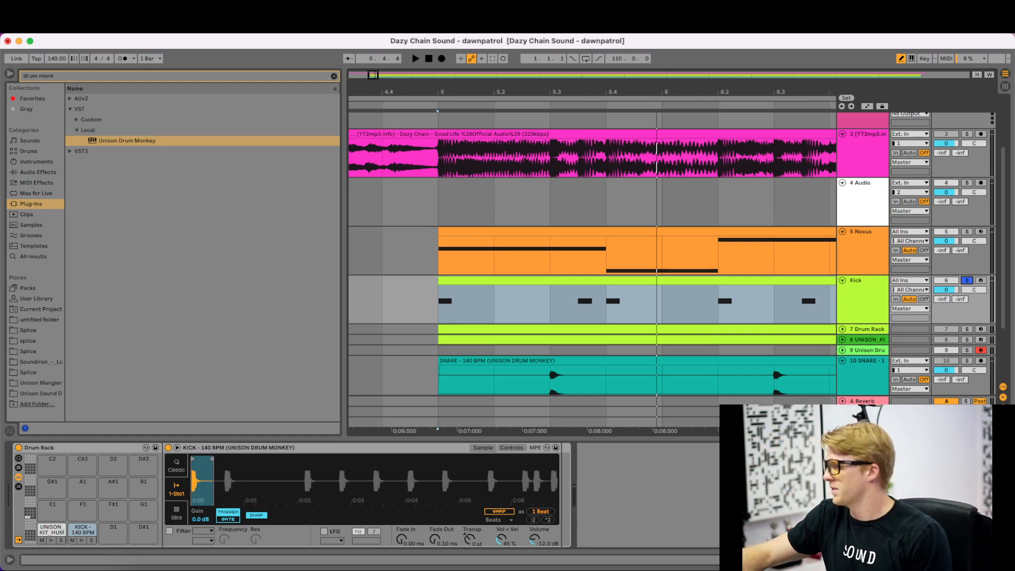
click(510, 282)
click(511, 281)
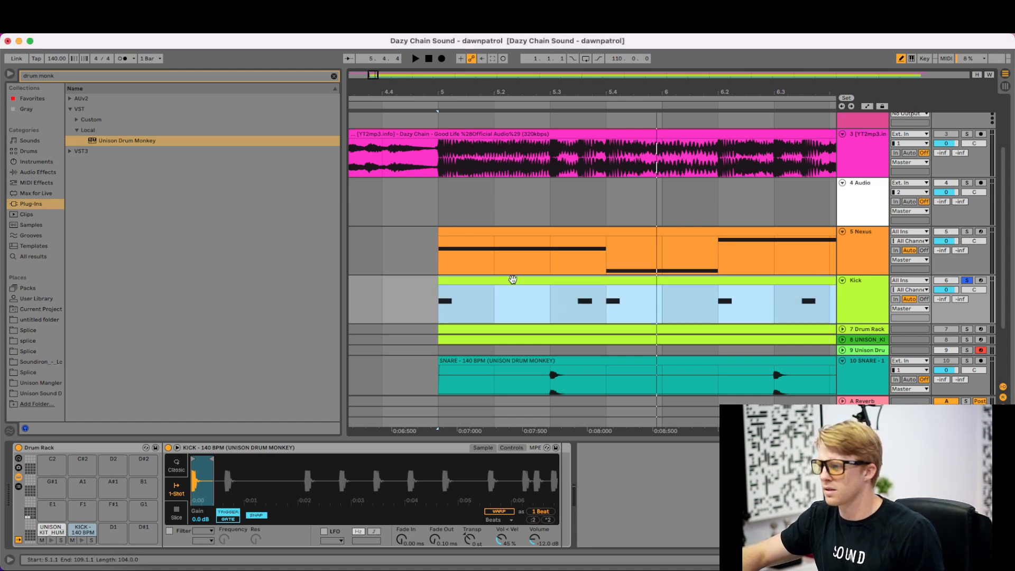
key(space)
key(space)
click(967, 280)
key(space)
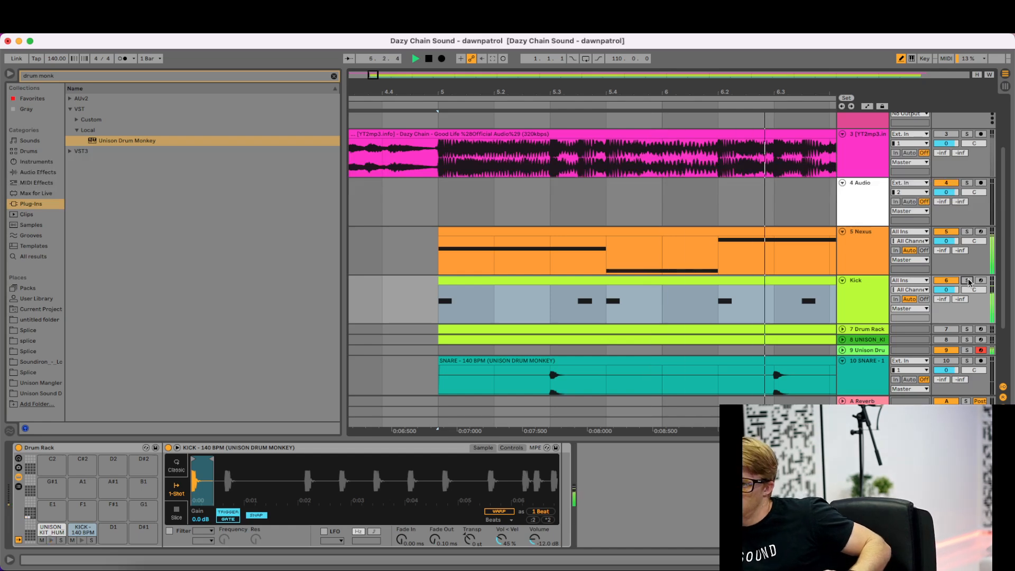
- Set the threshold of the Nexus track's sidechain Compressor to -29.0 dB while the mix plays, and stop playback
click(863, 255)
drag(335, 507, 335, 510)
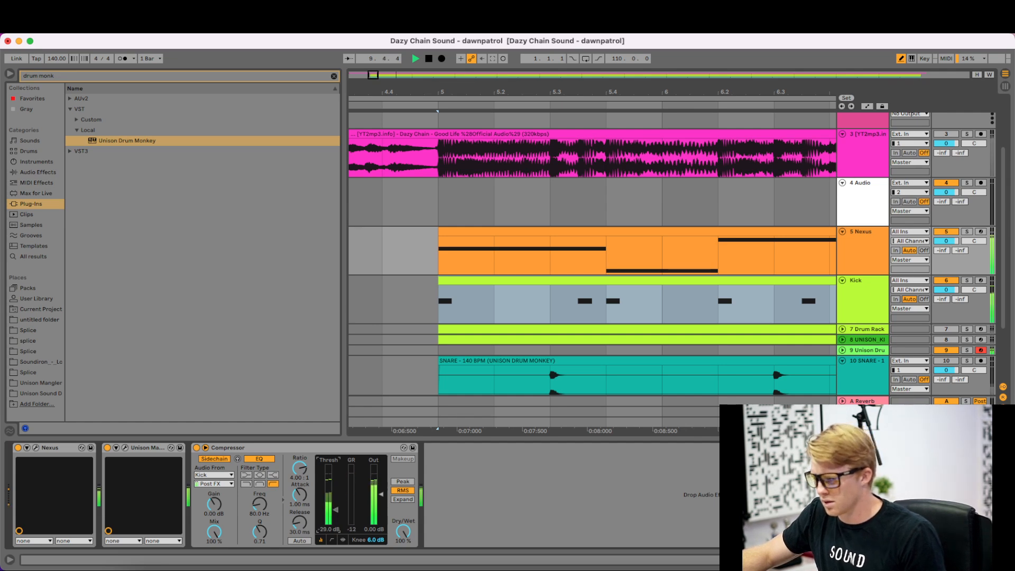
drag(538, 91, 468, 90)
key(space)
key(super+t)
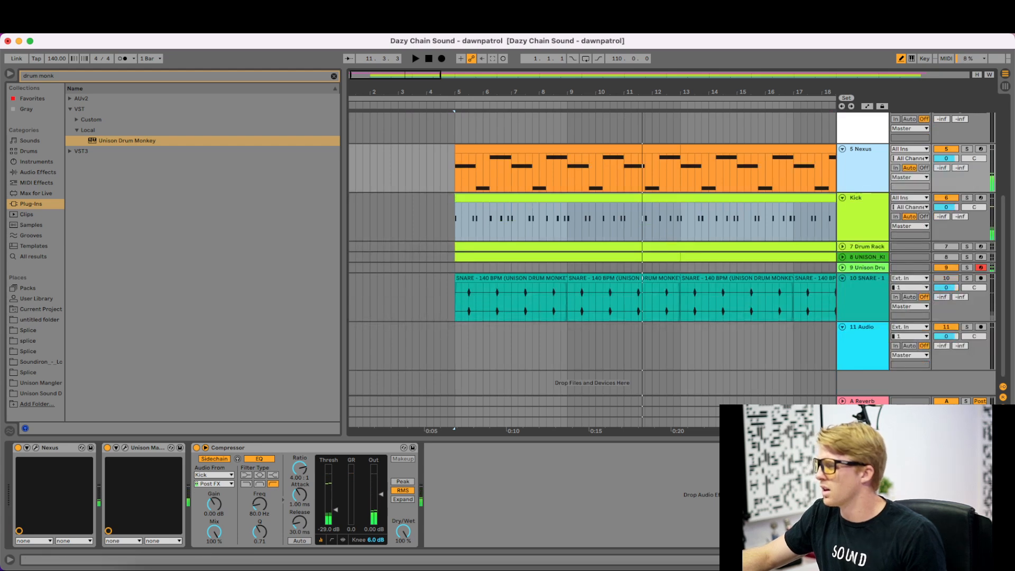
- Deactivate the Unison Drum Monkey instrument track
key(super+Tab)
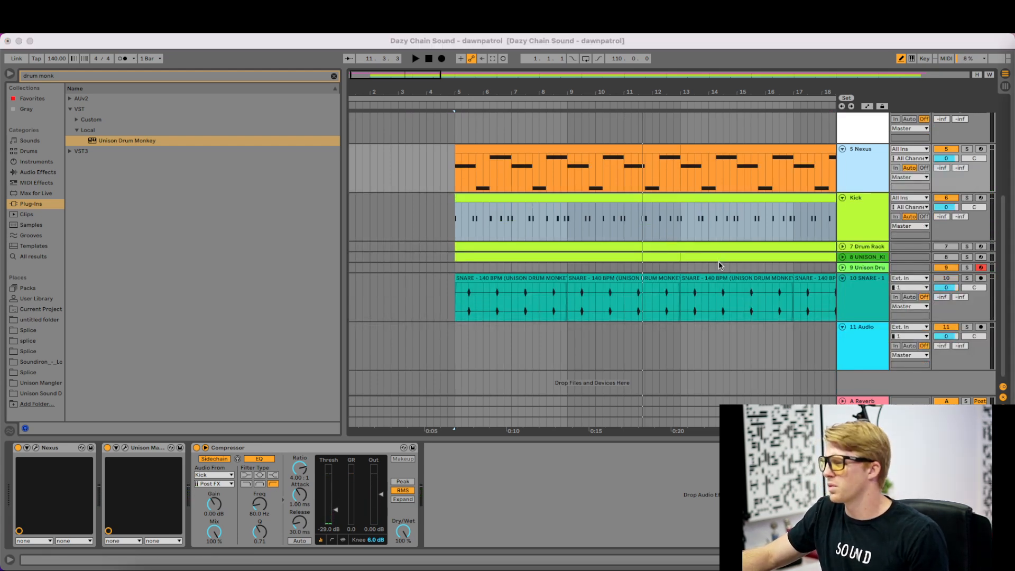
click(867, 269)
click(939, 268)
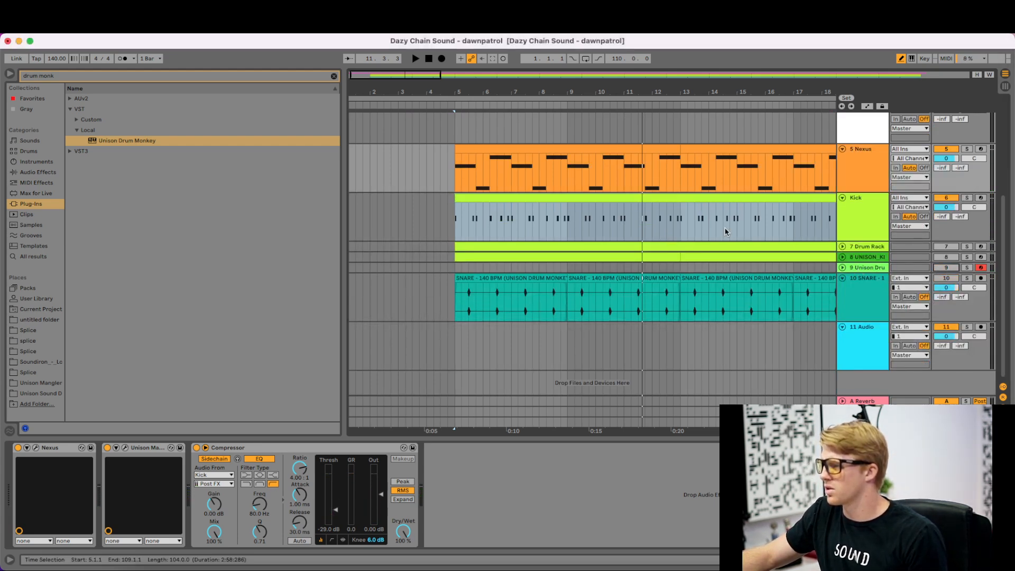
key(super+Tab)
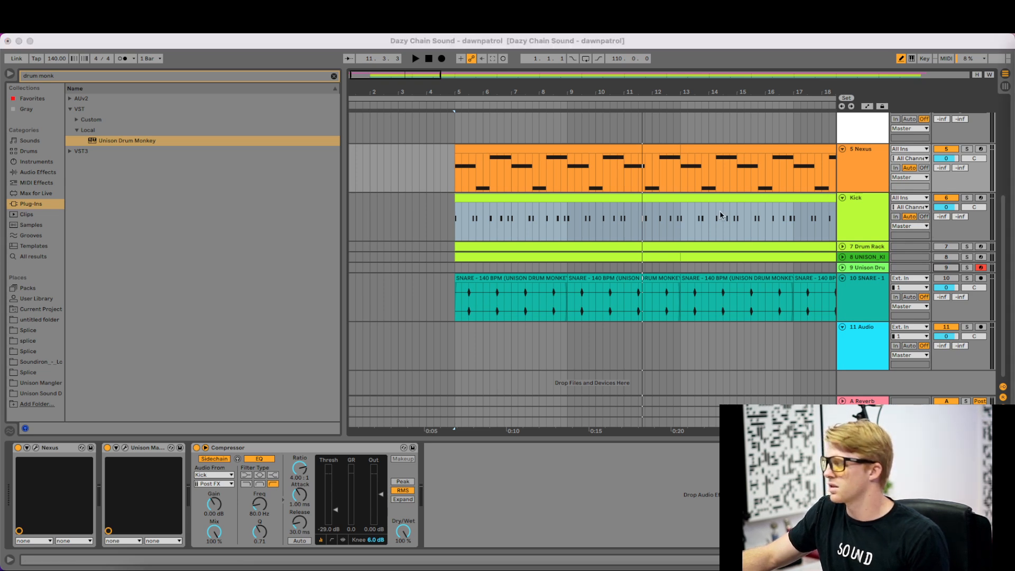
- Play the arrangement from the start of the Kick clip at bar 5 to check the mix
click(530, 198)
click(531, 198)
key(space)
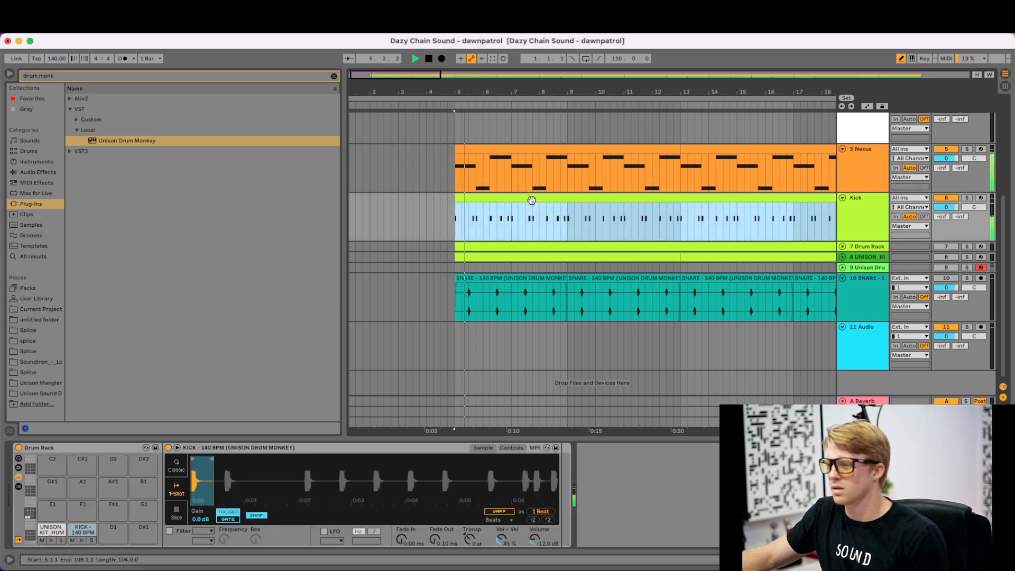
click(740, 257)
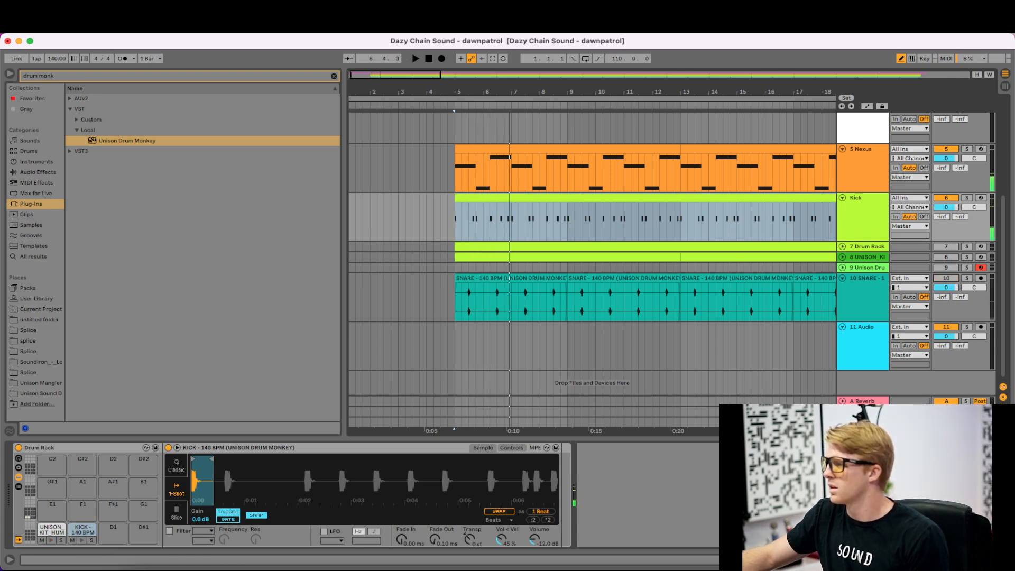
key(super+Tab)
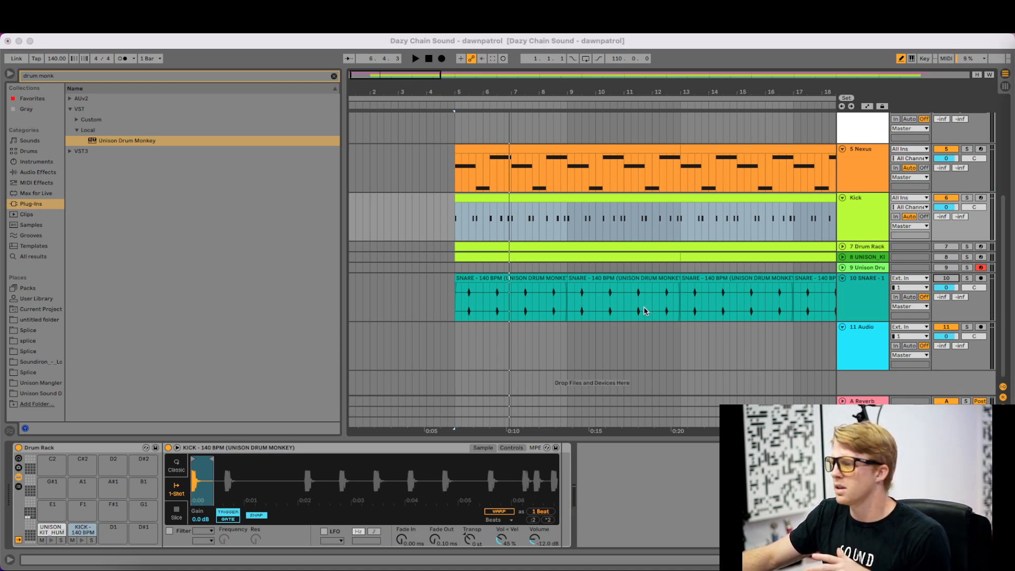
- Solo the Dazy Chain reference track and play it from bar 5
scroll(644, 311, up, 4)
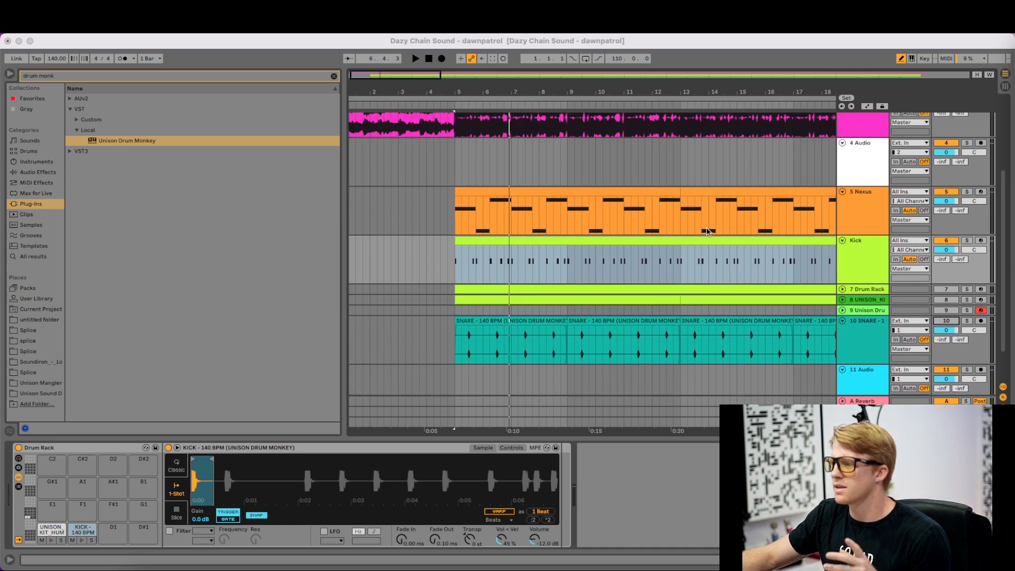
scroll(708, 232, up, 2)
click(967, 119)
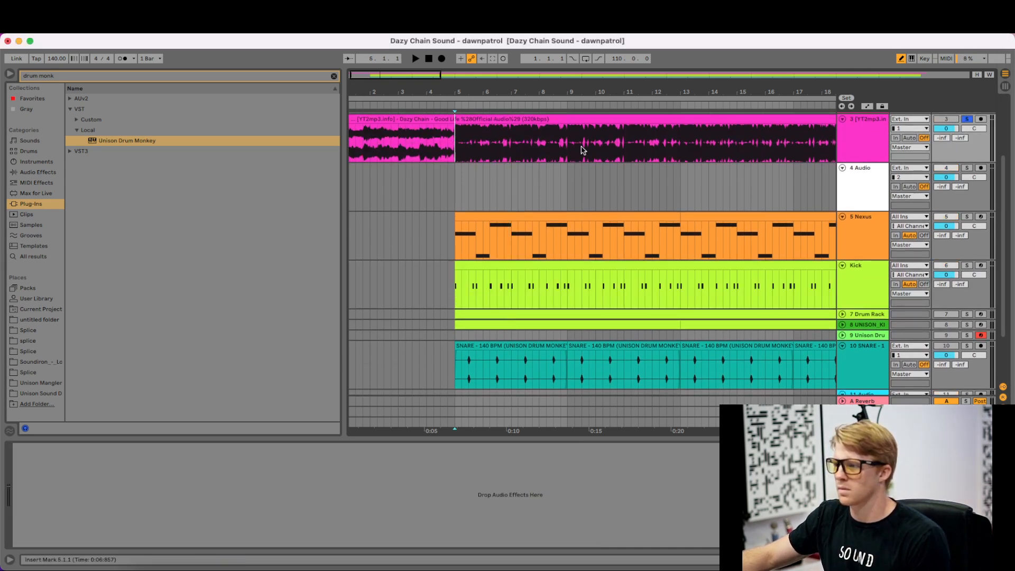
click(456, 144)
key(space)
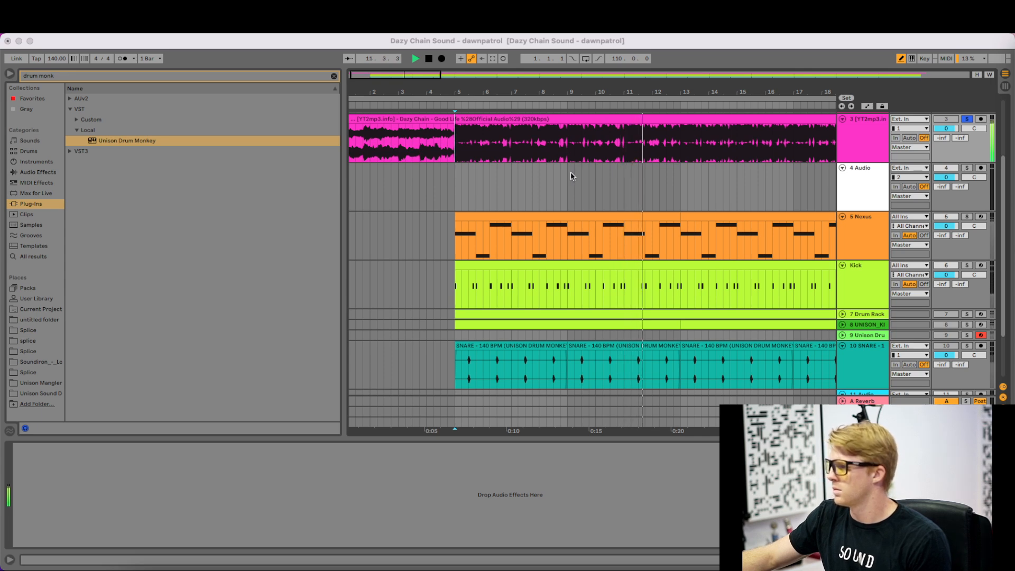
click(589, 177)
key(super+Tab)
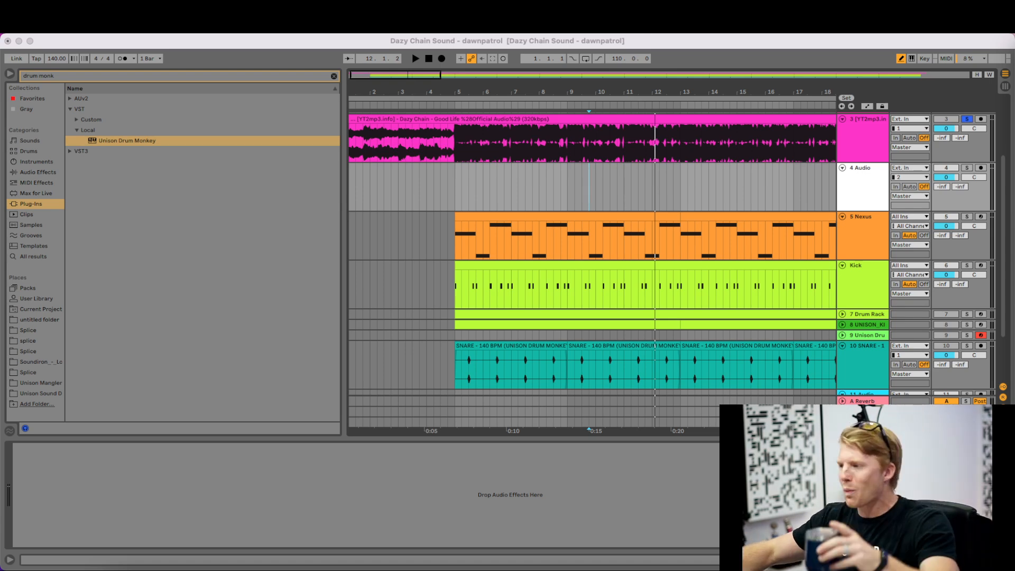
- Replay the opening of the soloed reference track's drop from bar 5 several times
click(454, 142)
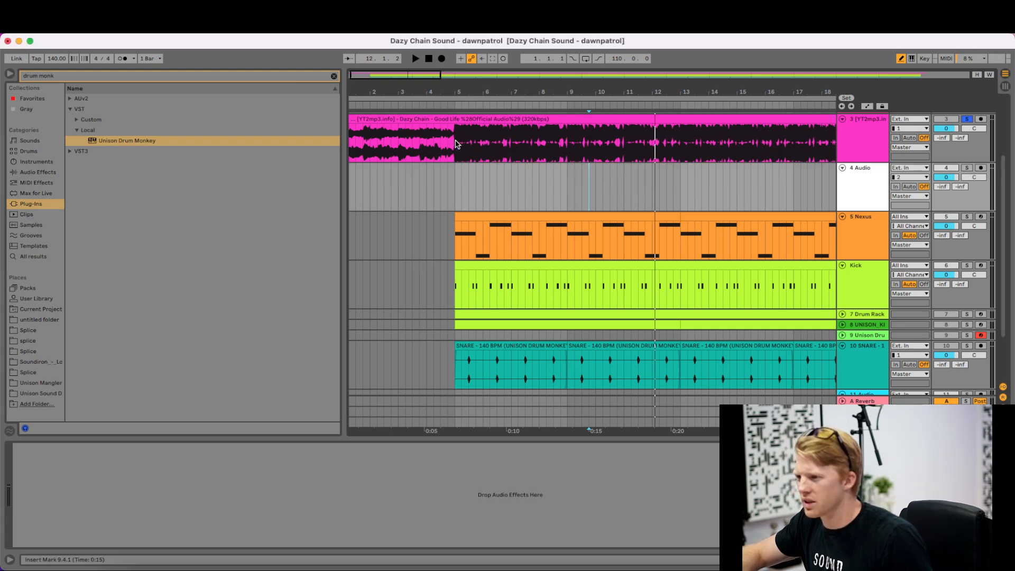
key(super+Tab)
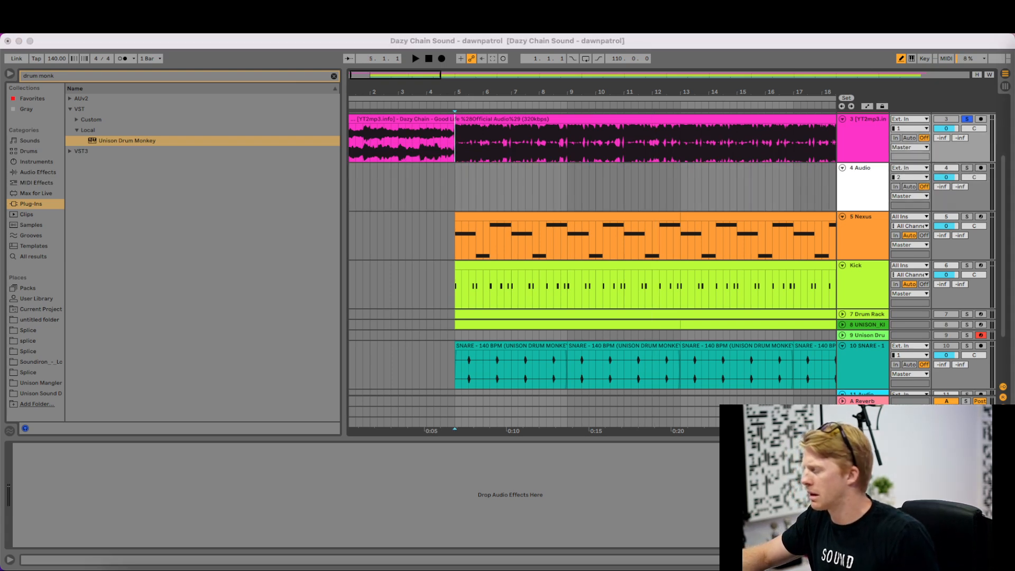
click(454, 145)
key(space)
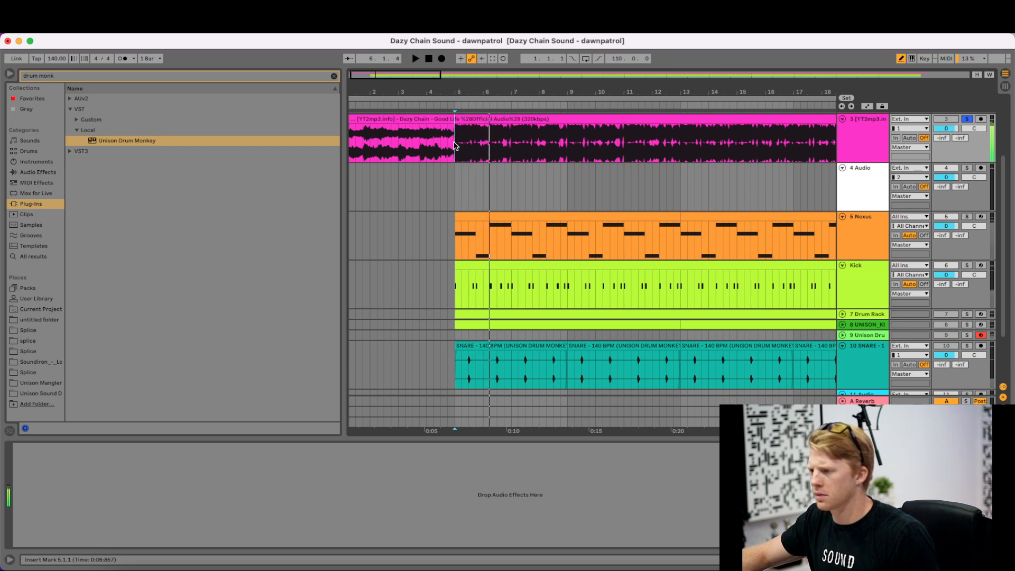
key(space)
key(space)
key(space)
key(space)
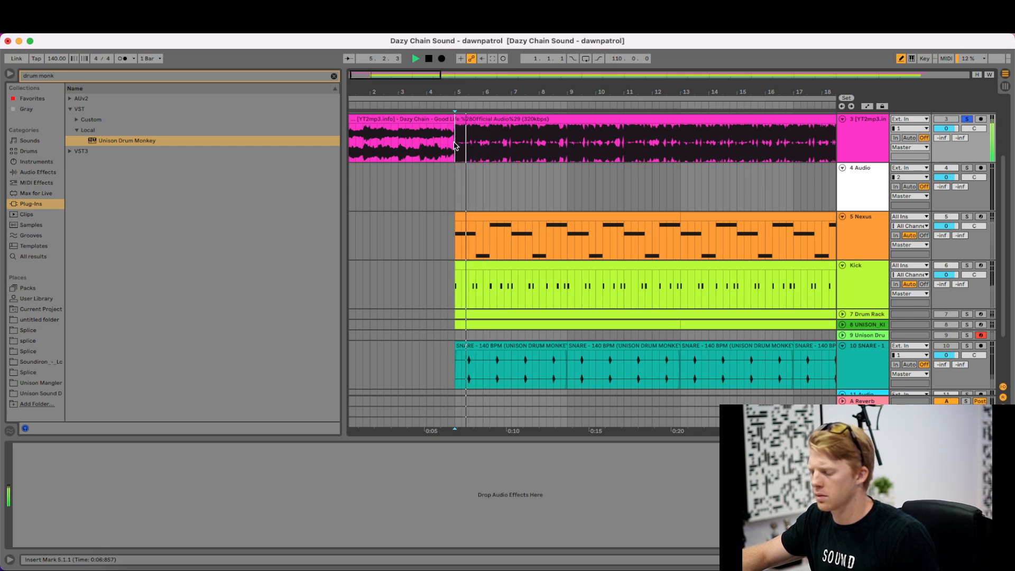
key(space)
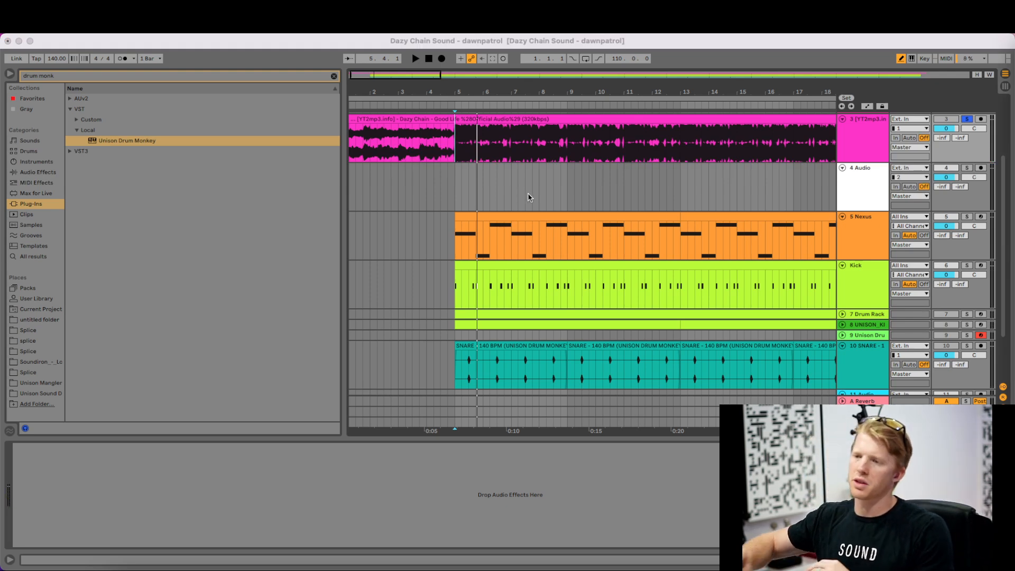
- Replace the browser search with "crash" and show matches from all categories
click(334, 78)
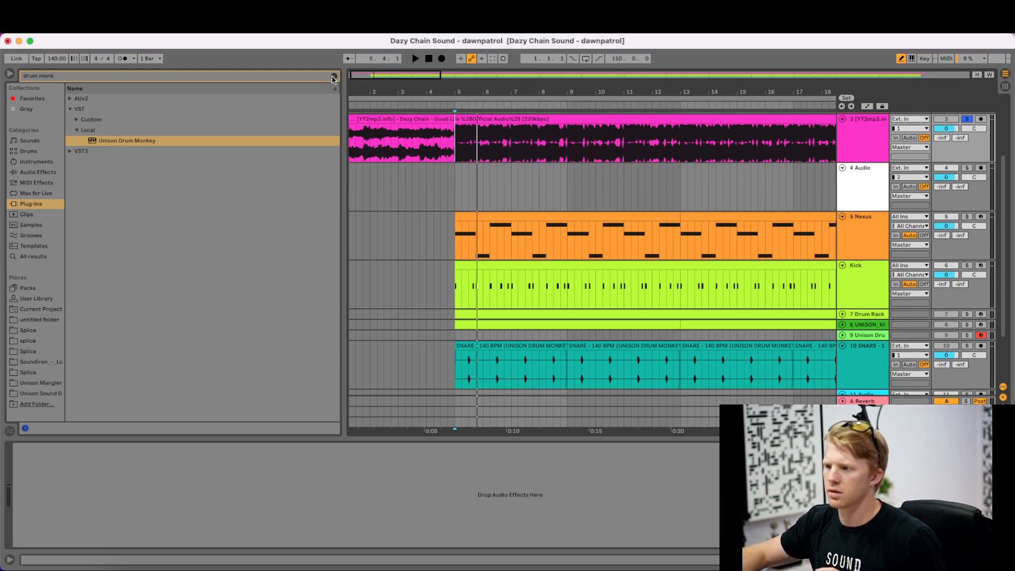
click(333, 77)
text(crash)
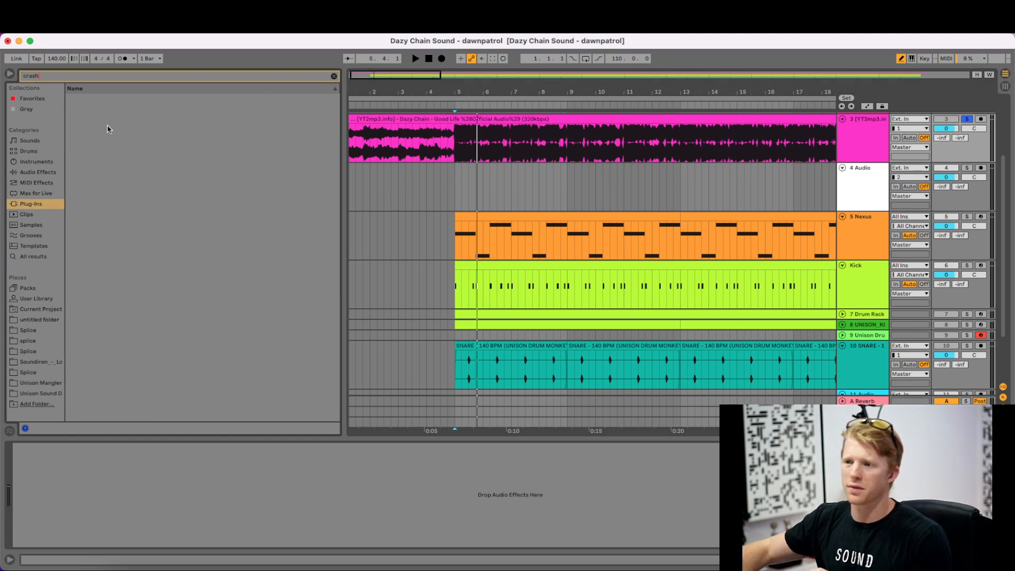
click(41, 247)
click(41, 254)
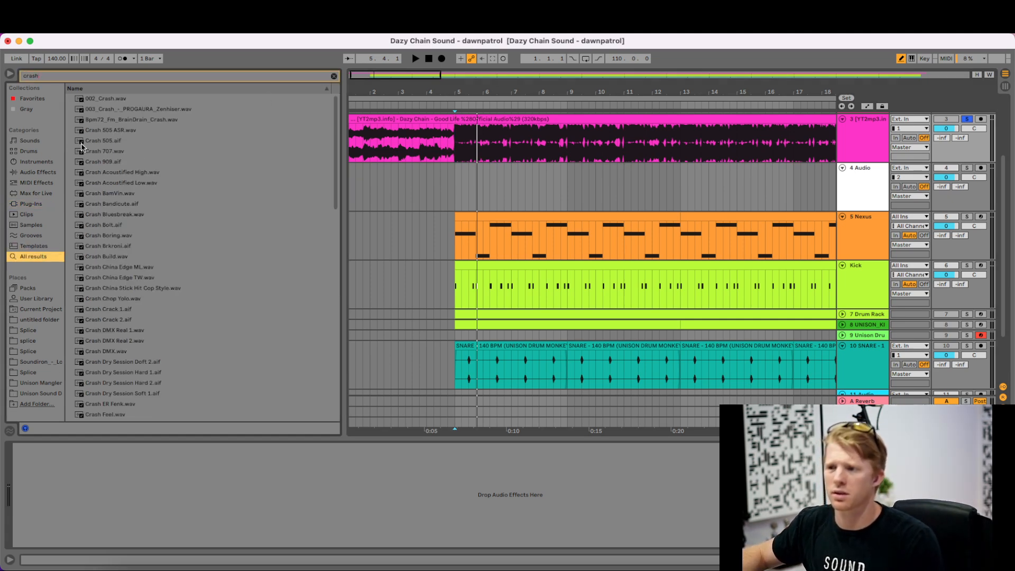
- Preview the crash samples one by one, from 002_Crash.wav to Crash Acoustified Low.wav
click(102, 100)
click(106, 110)
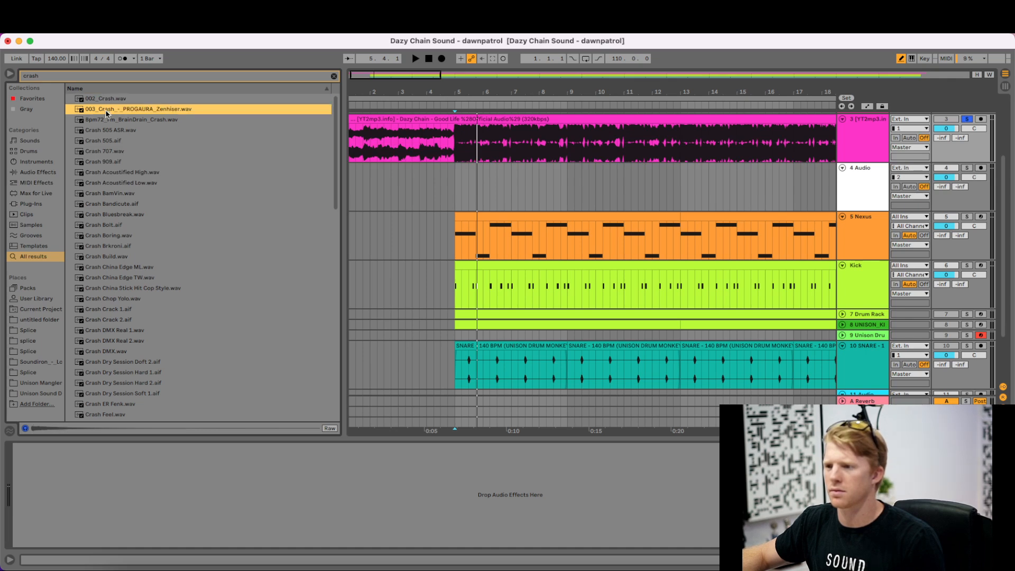
click(109, 120)
click(113, 132)
click(113, 141)
click(114, 152)
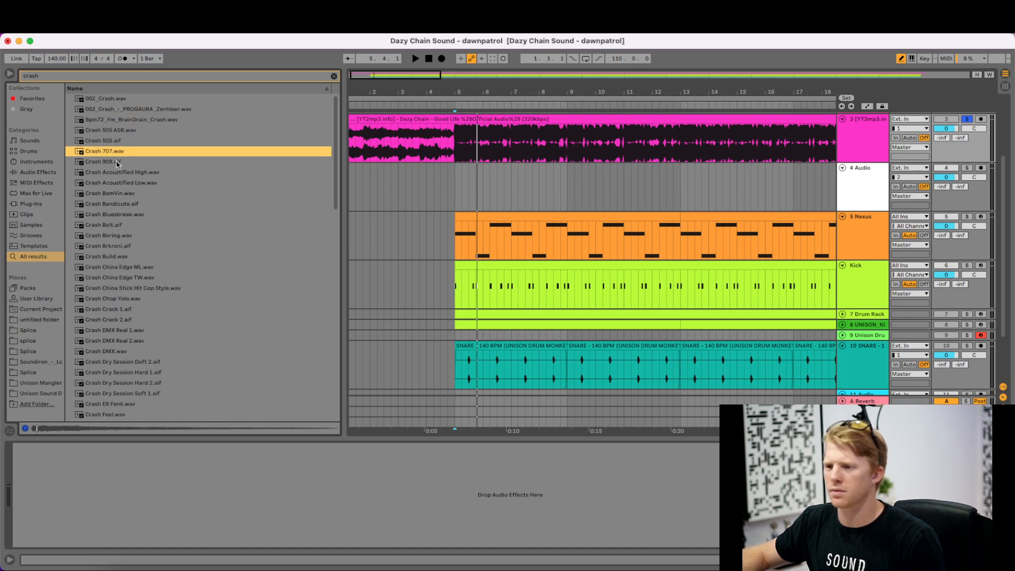
click(115, 162)
click(116, 172)
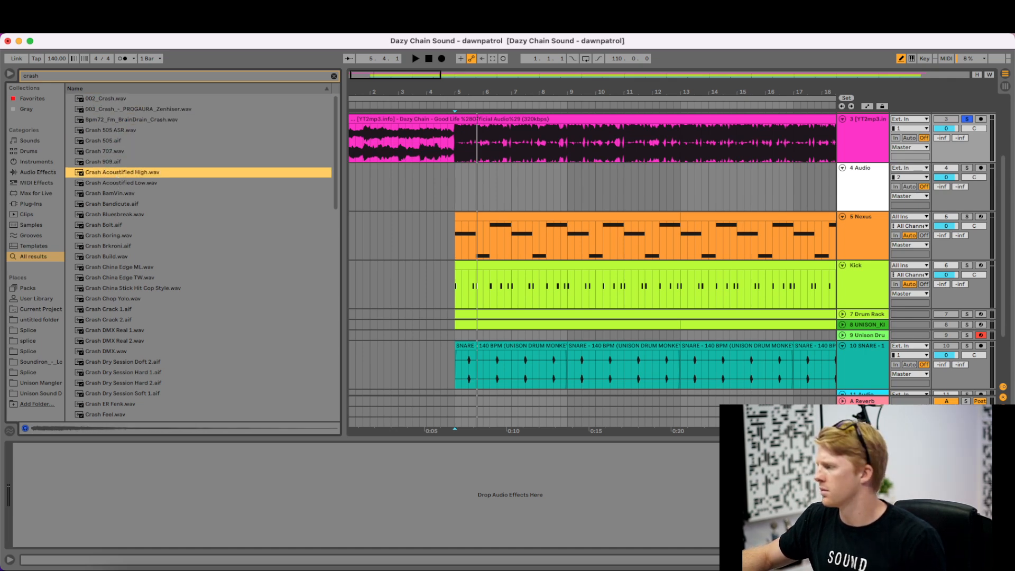
key(super+Tab)
click(197, 187)
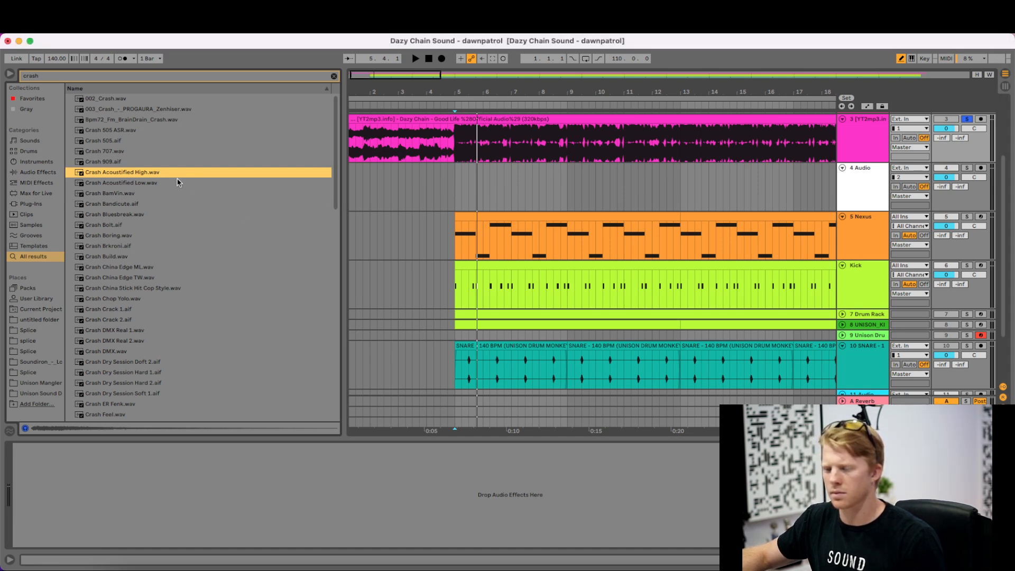
click(114, 184)
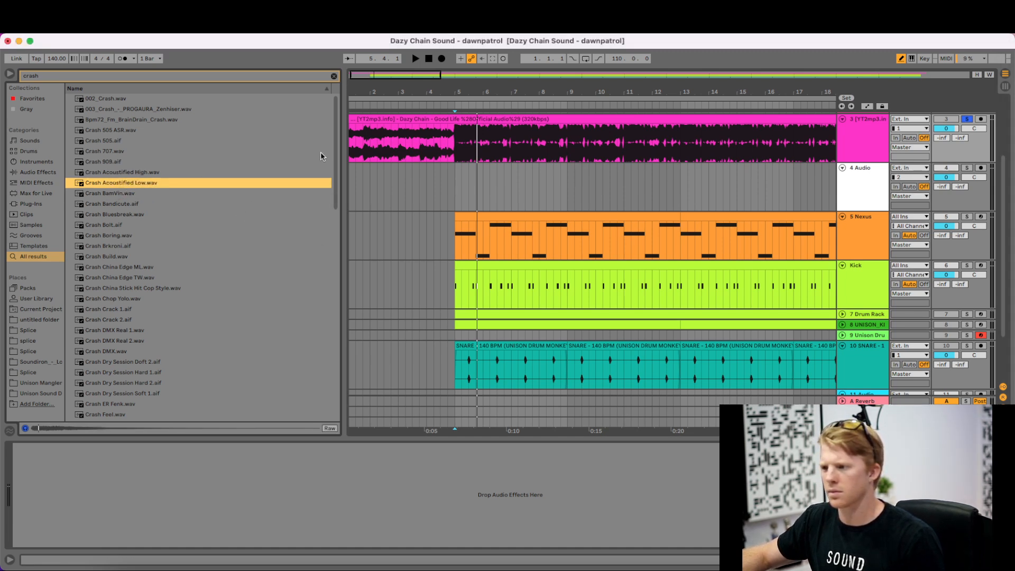
- Compare Crash Acoustified Low.wav with the reference track by alternating between playback just before bar 5 and the sample preview
click(449, 143)
key(space)
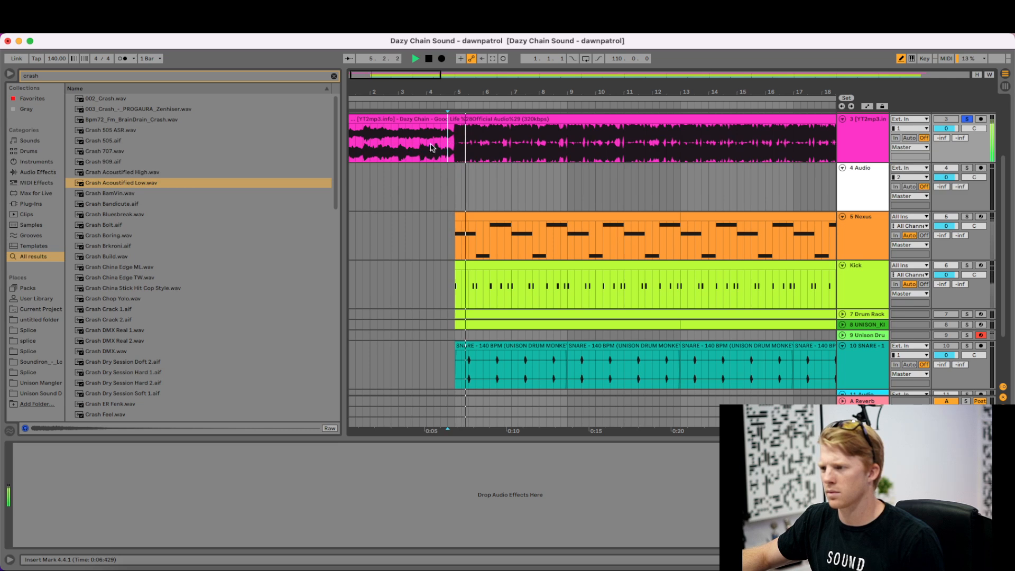
click(147, 185)
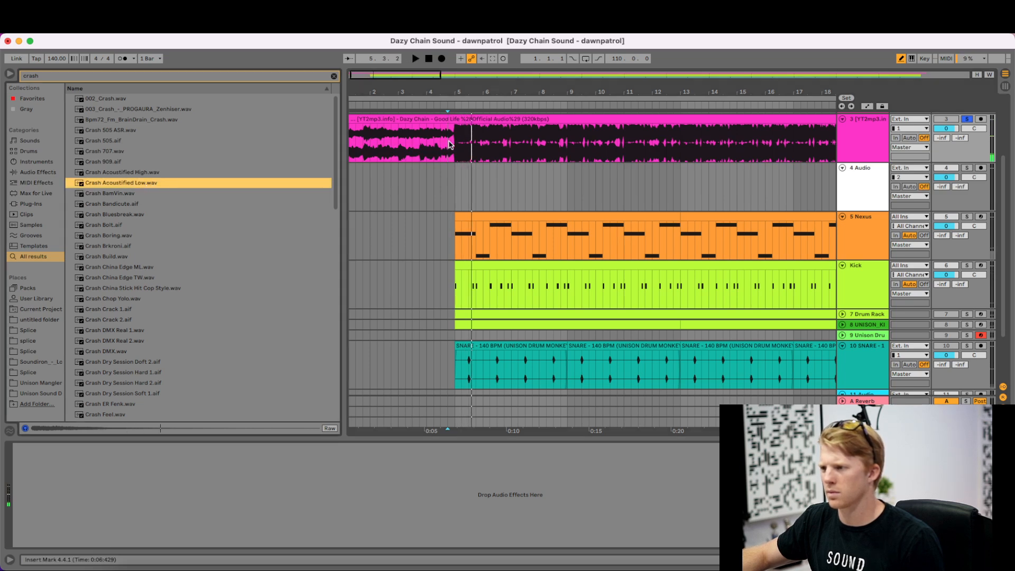
key(space)
key(space)
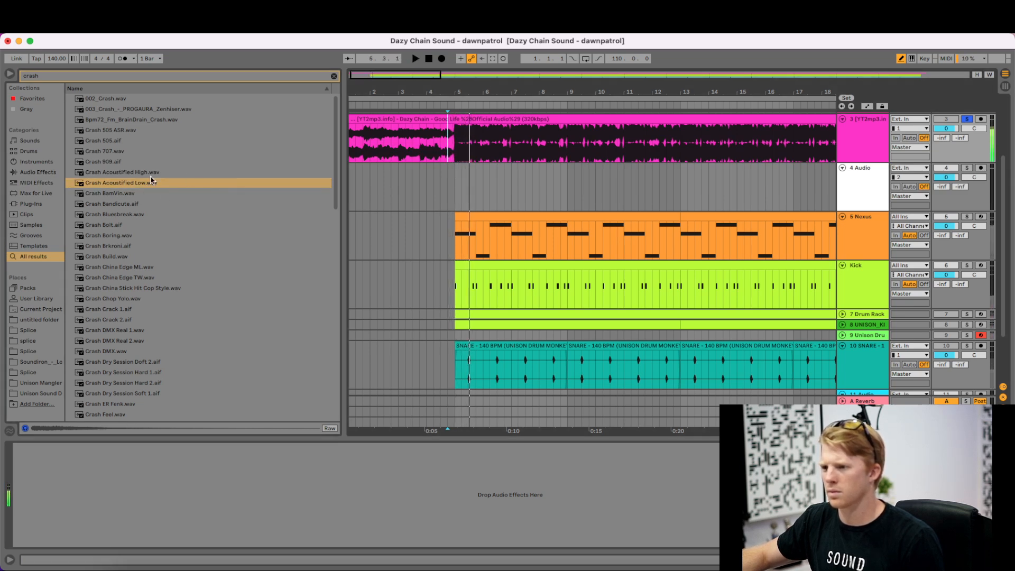
click(159, 182)
- Place Crash Acoustified Low.wav at bar 5 on the empty audio track 11 below the snare stem
scroll(516, 212, down, 3)
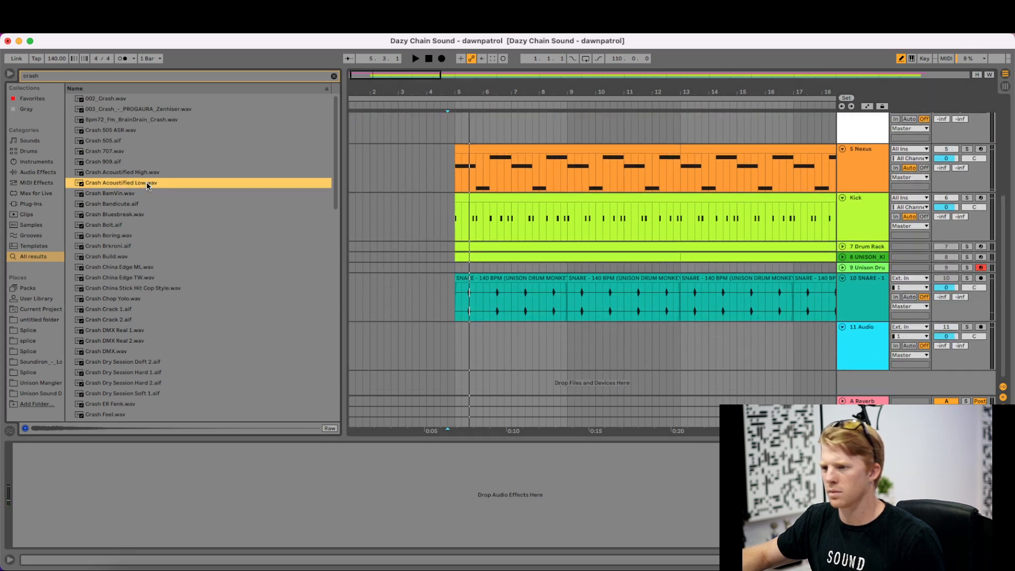
drag(147, 181, 458, 346)
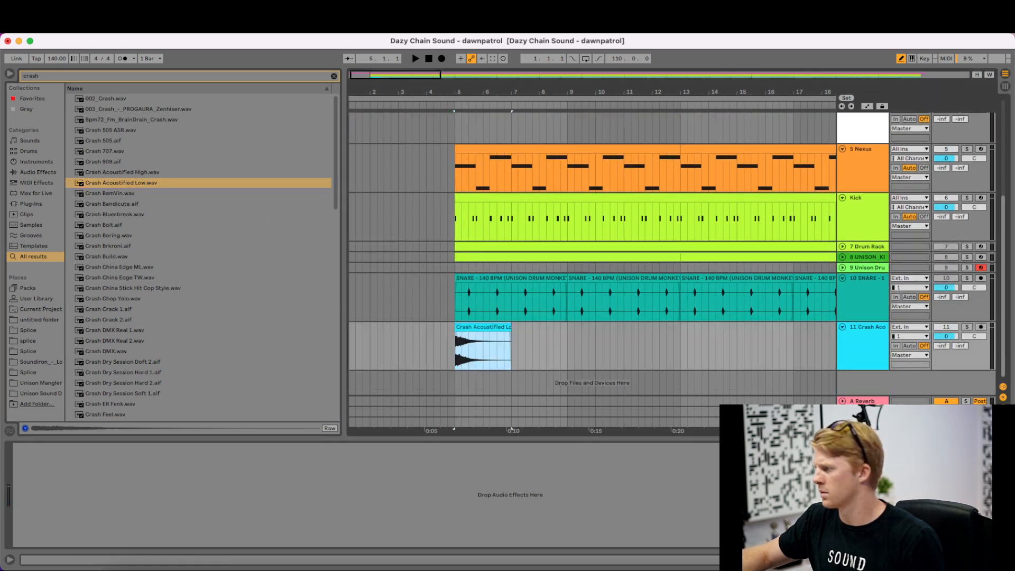
key(super+Tab)
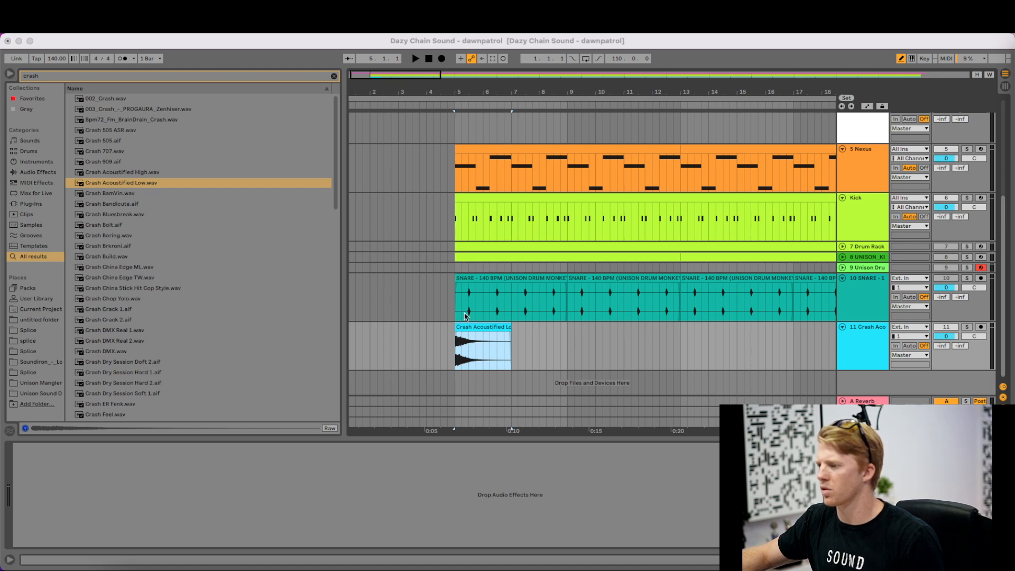
- Check the crash clip's start against the kick and snare hits at bar 5
click(454, 97)
drag(451, 91, 487, 287)
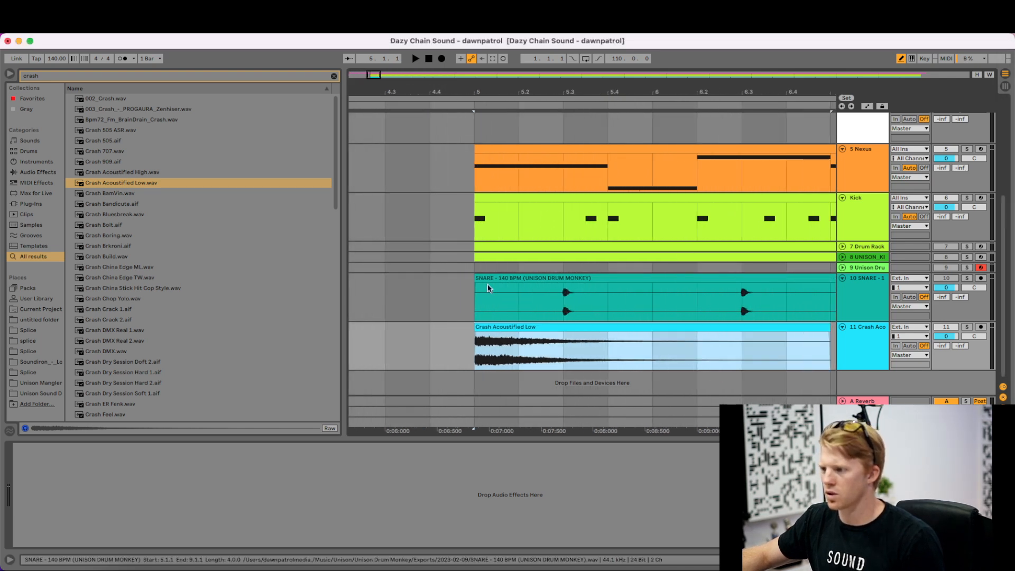
click(444, 333)
click(424, 349)
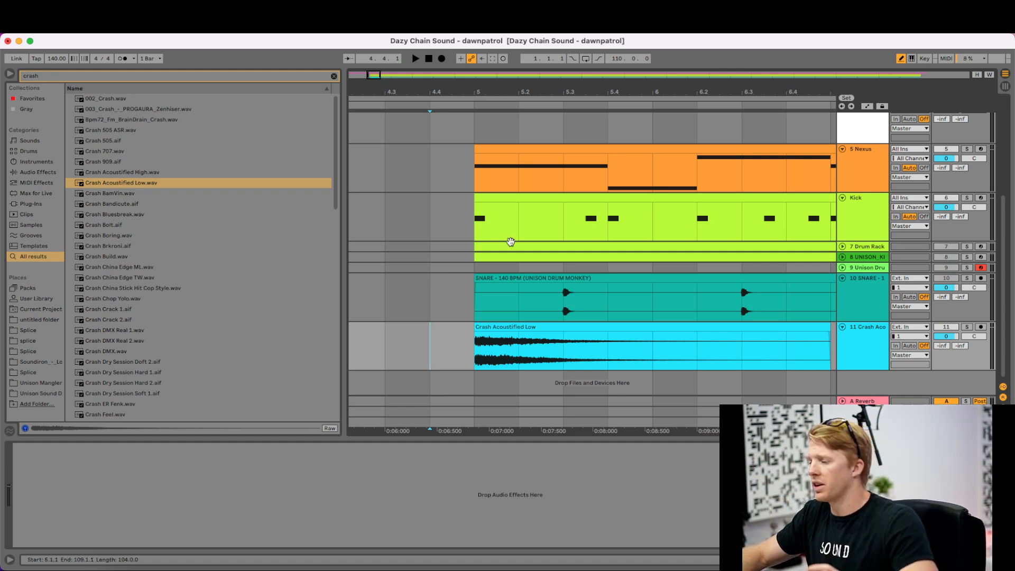
- Switch from the reference track to the Nexus, kick, snare and crash tracks, and play them together from bar 4
drag(612, 95, 473, 61)
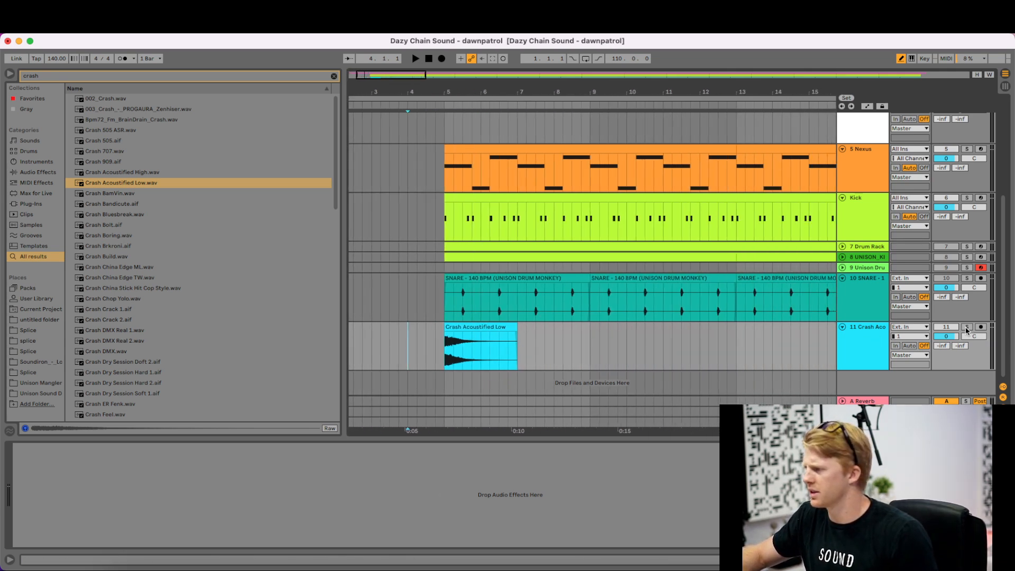
scroll(688, 243, up, 4)
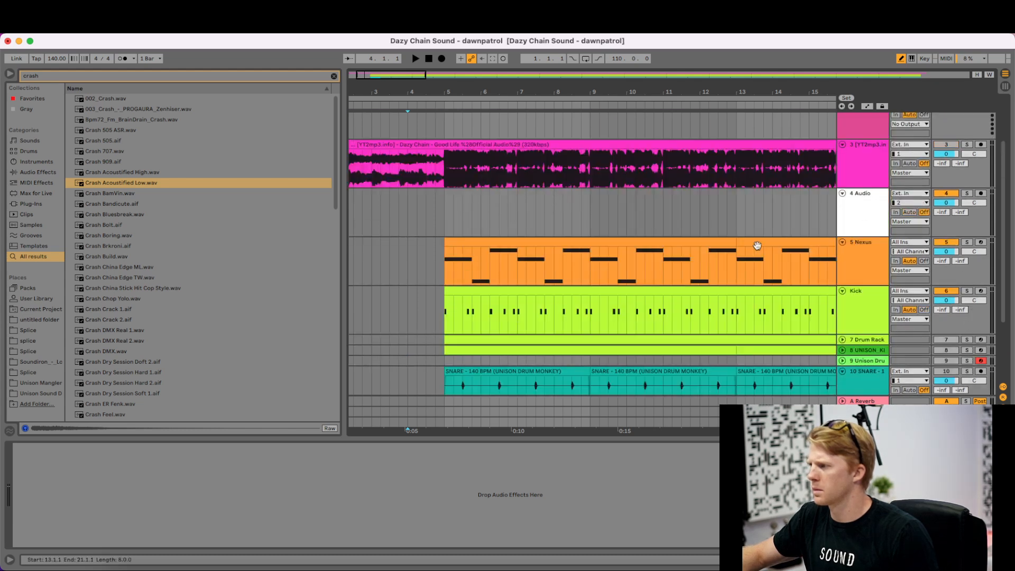
key(space)
scroll(614, 239, down, 4)
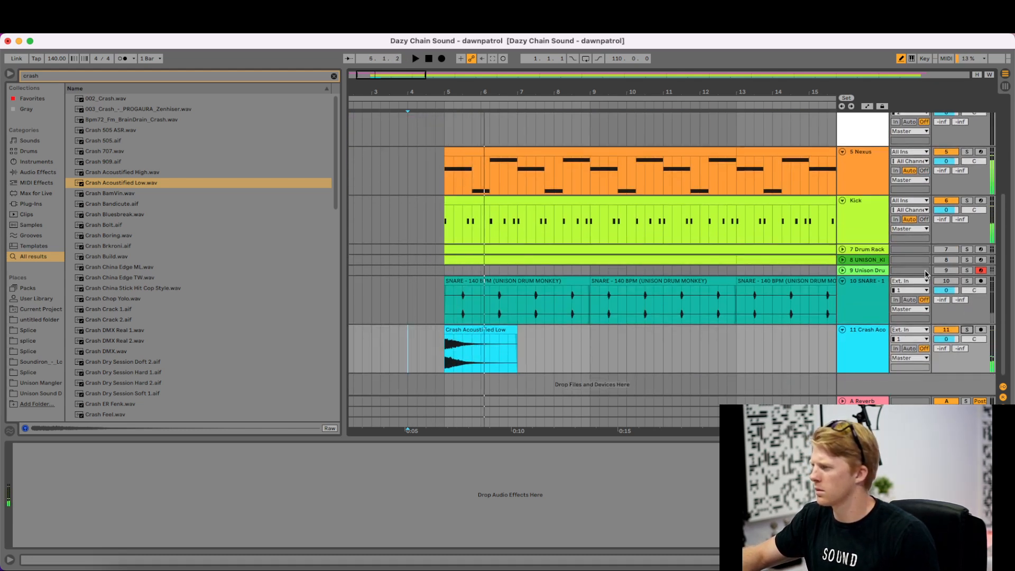
key(space)
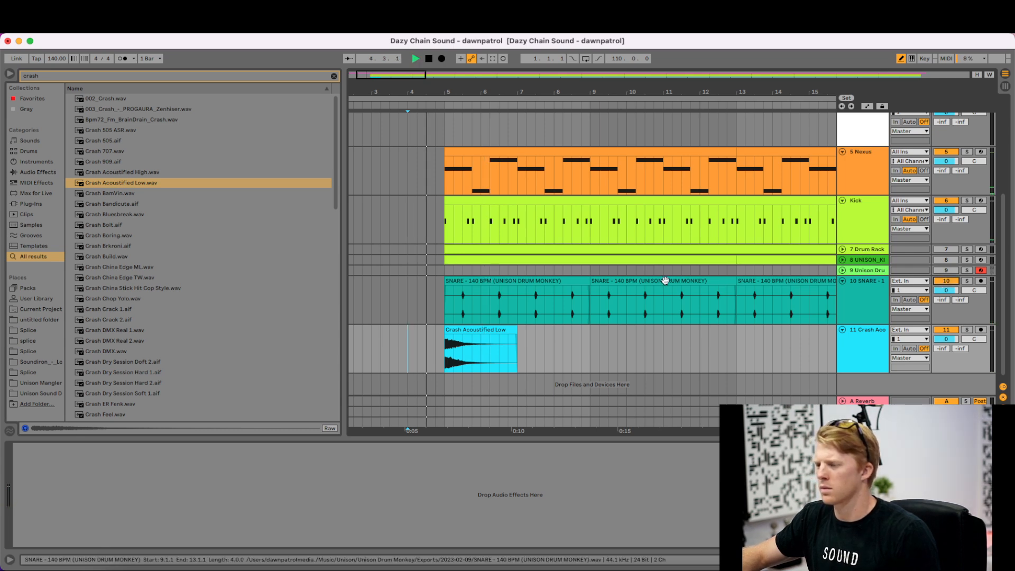
click(673, 257)
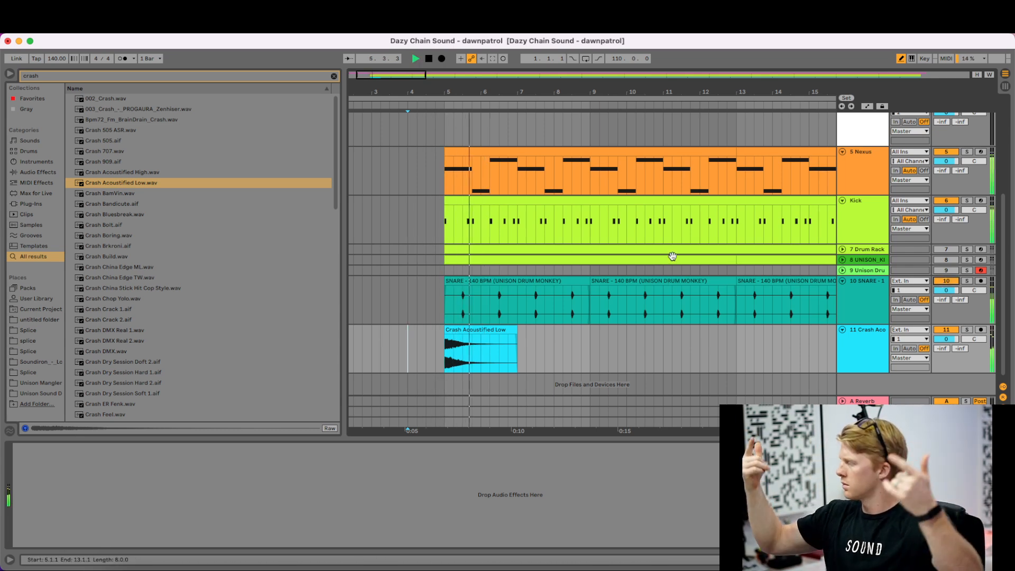
- Shorten the end of the Crash Acoustified Low clip to 6.4.1, select the snare stem track and stop playback
click(864, 281)
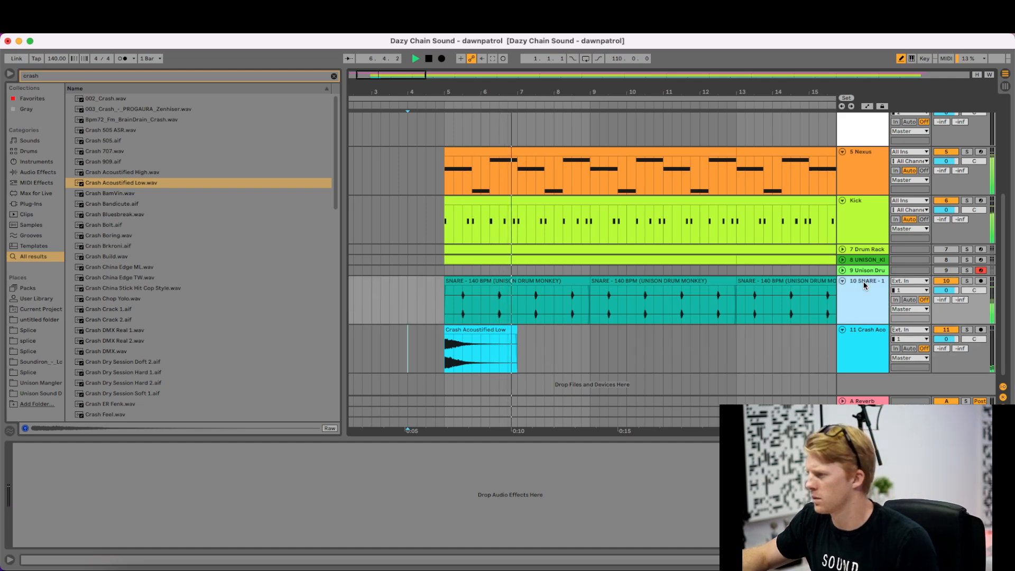
drag(516, 331, 509, 329)
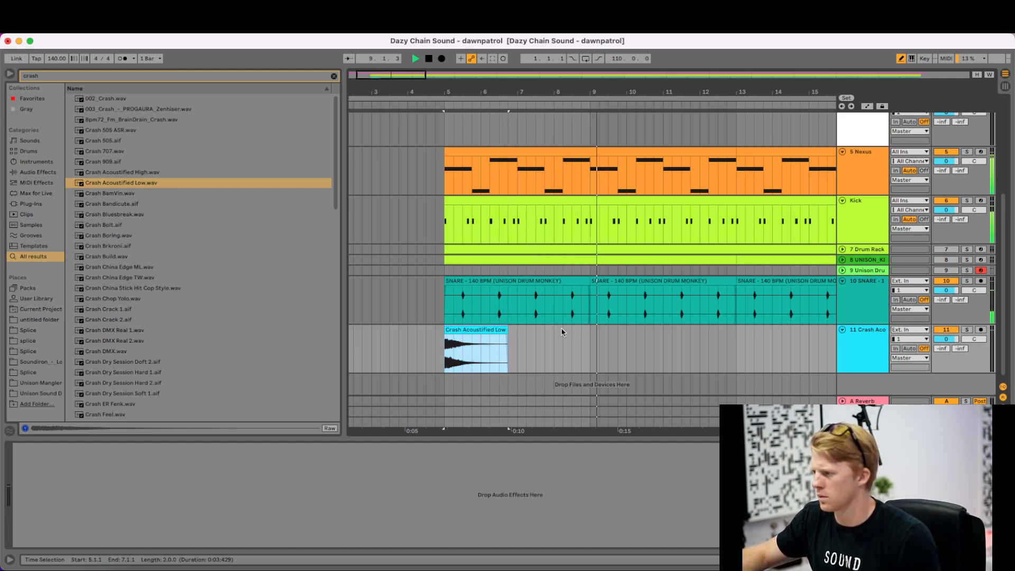
click(860, 300)
key(space)
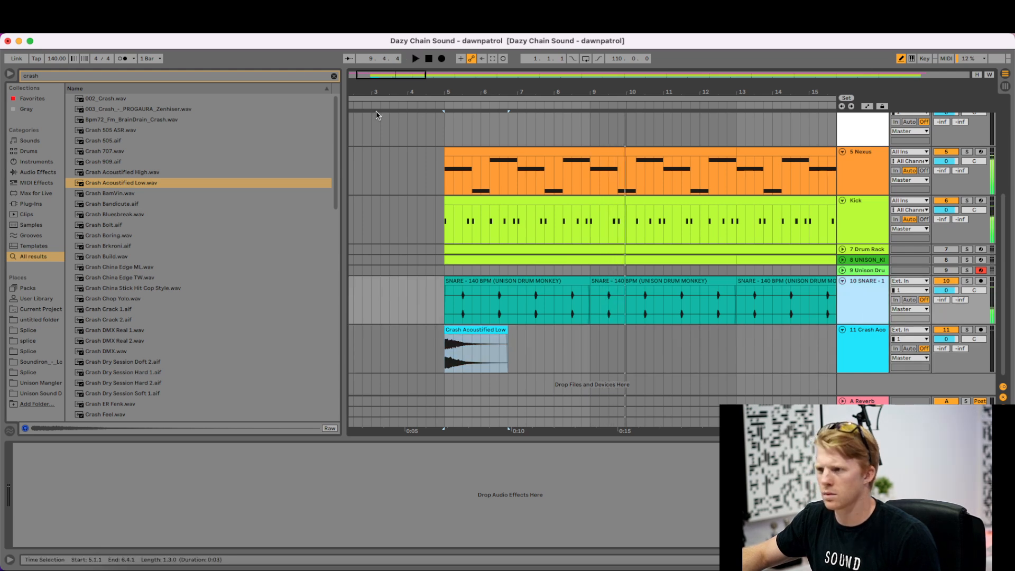
- Add a Utility effect to the snare track, set its gain to 6 dB and start playback
click(334, 77)
text(ut)
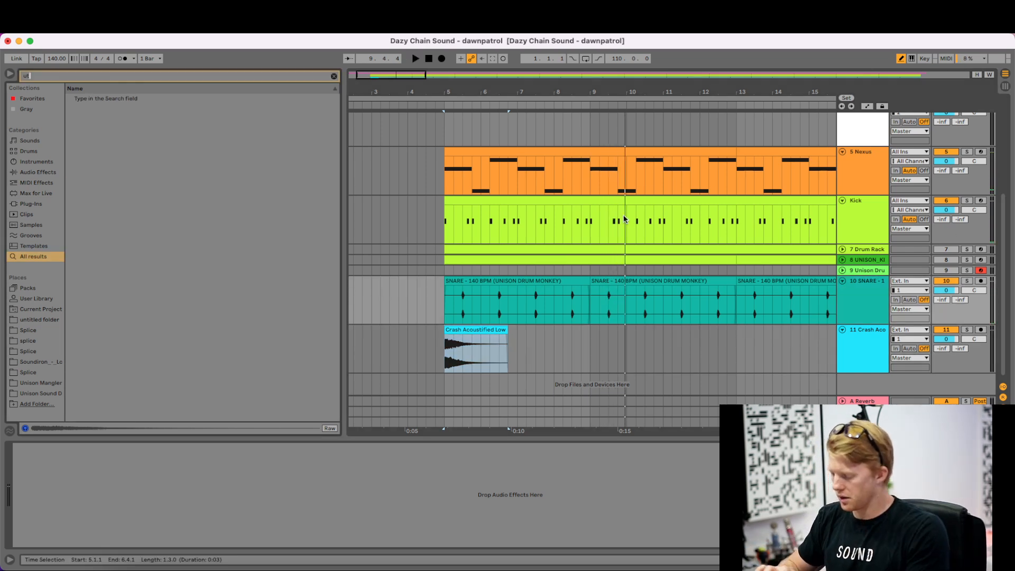
click(32, 204)
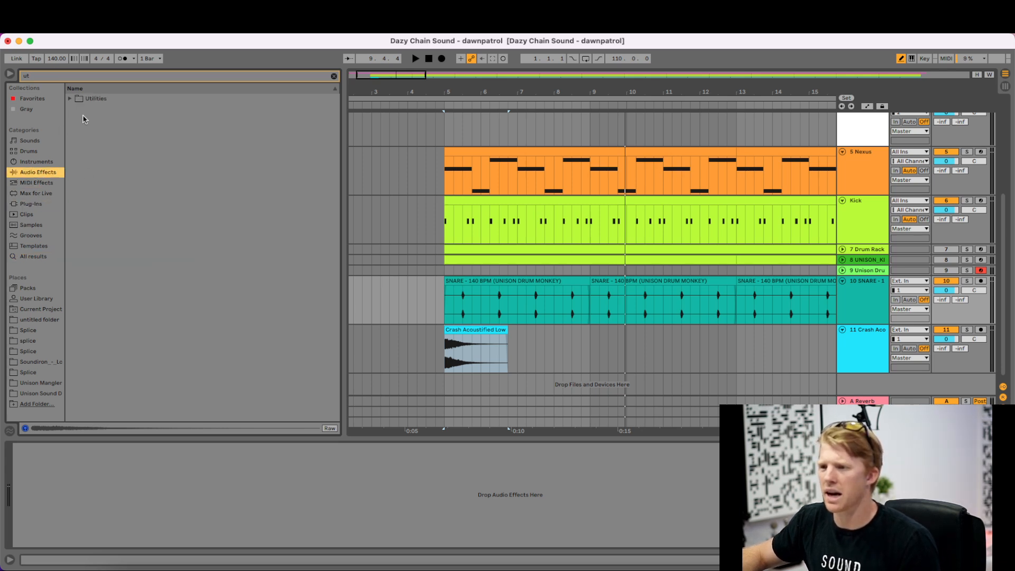
click(70, 98)
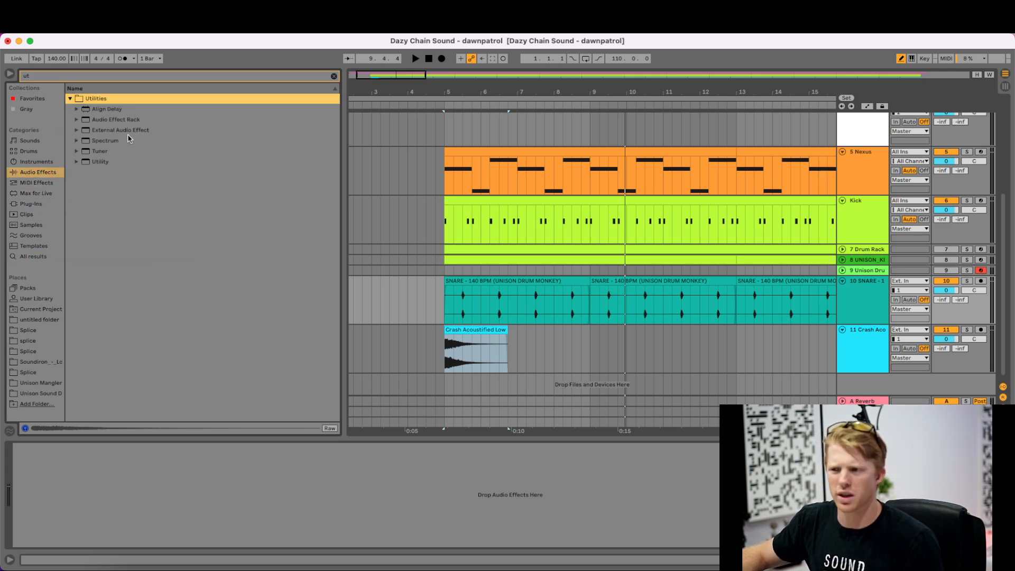
double_click(100, 161)
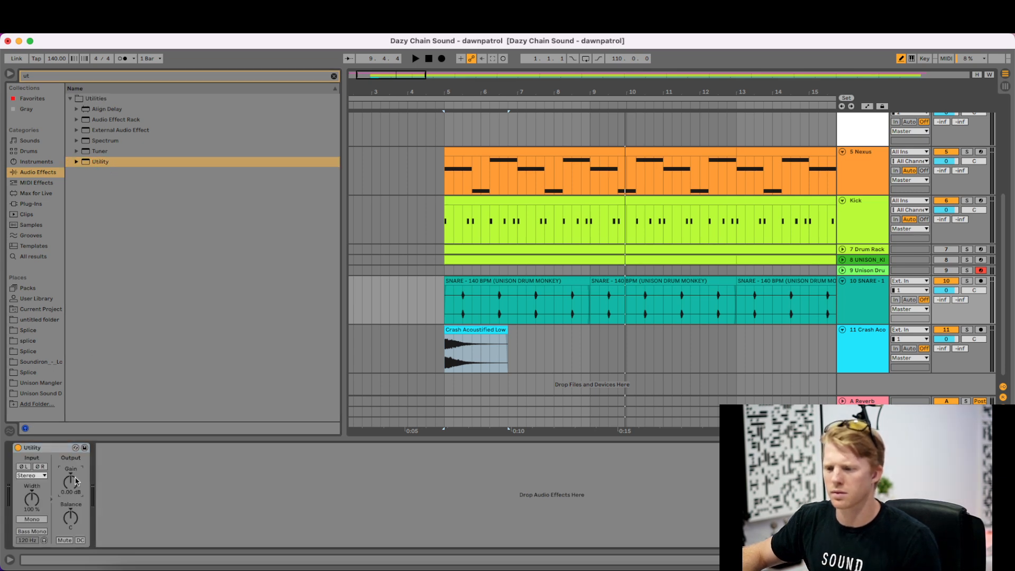
key(space)
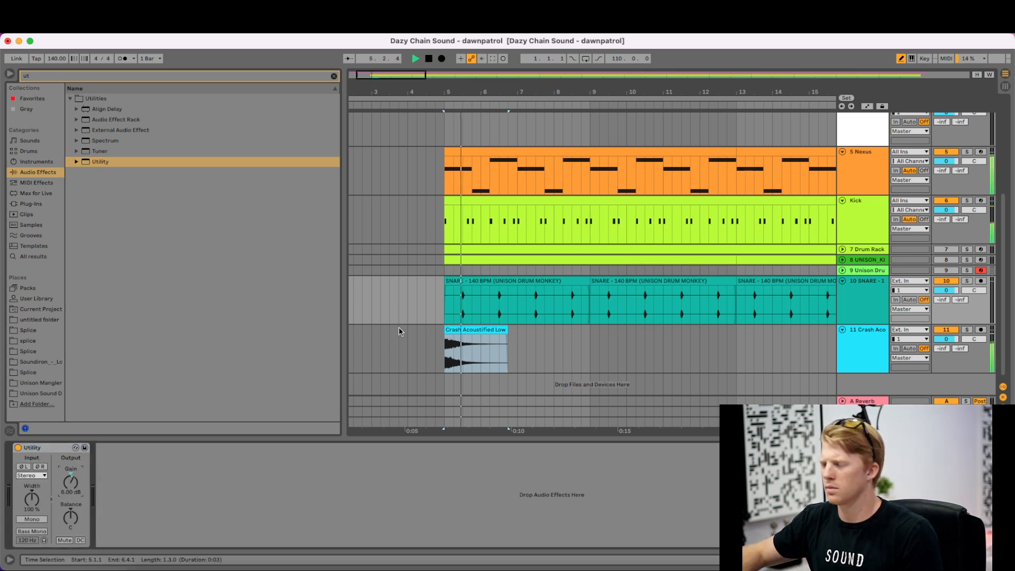
- Add a Utility effect to the Kick track and set its gain to 3 dB
click(854, 211)
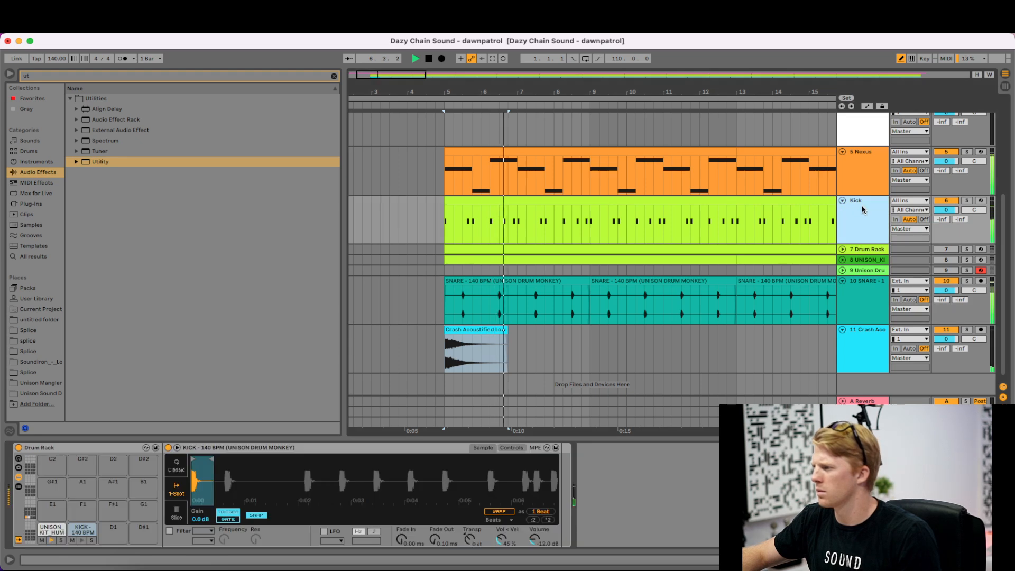
double_click(103, 163)
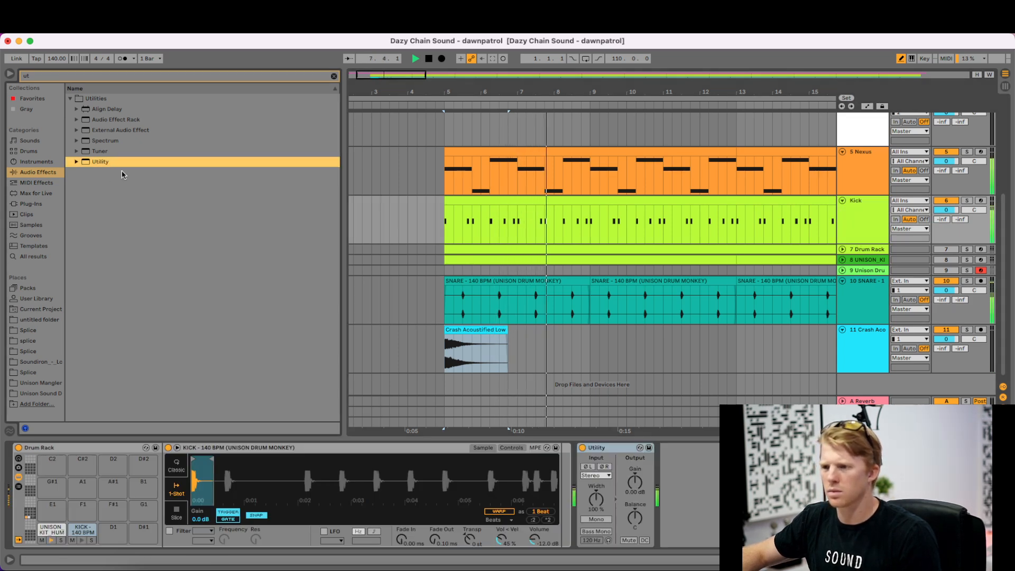
drag(638, 487, 638, 478)
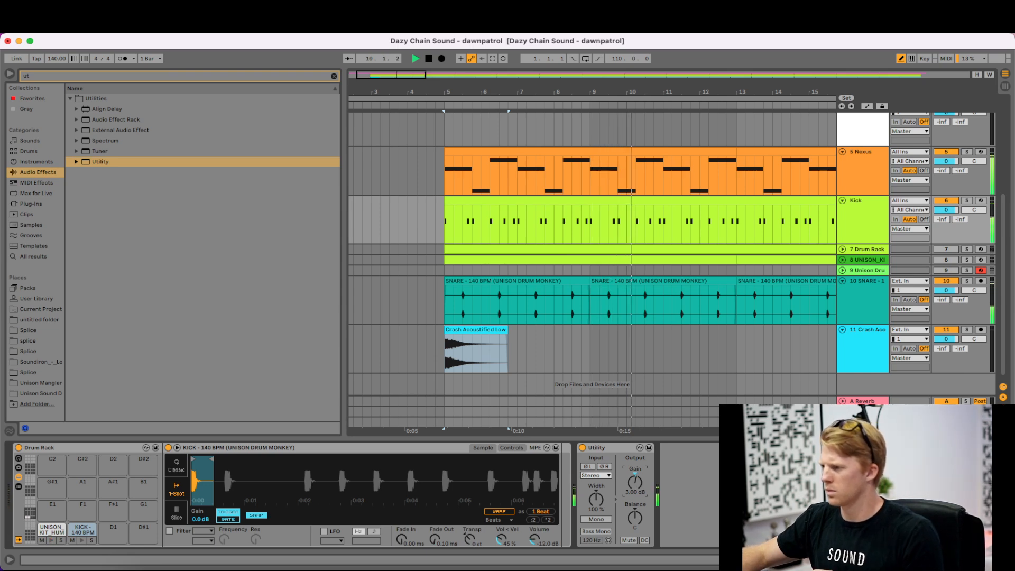
- Solo the reference song track and listen repeatedly to its drop, starting just before bar 5
scroll(872, 229, up, 4)
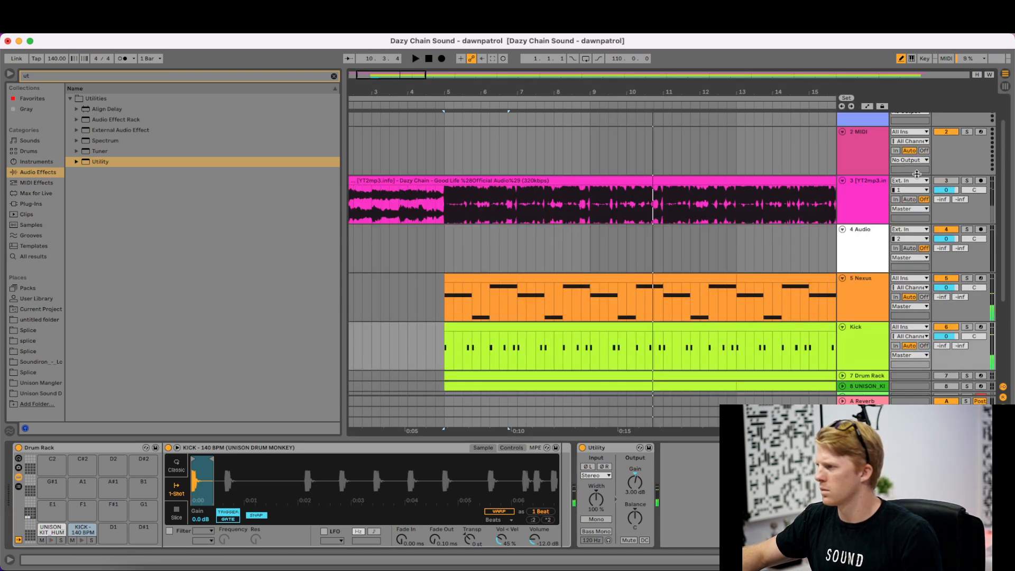
key(space)
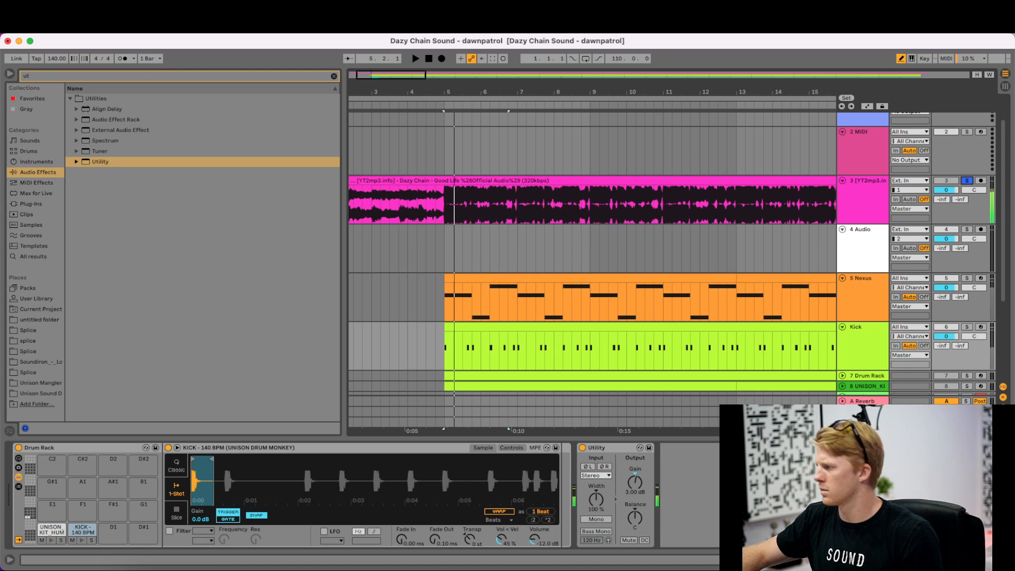
key(super+Tab)
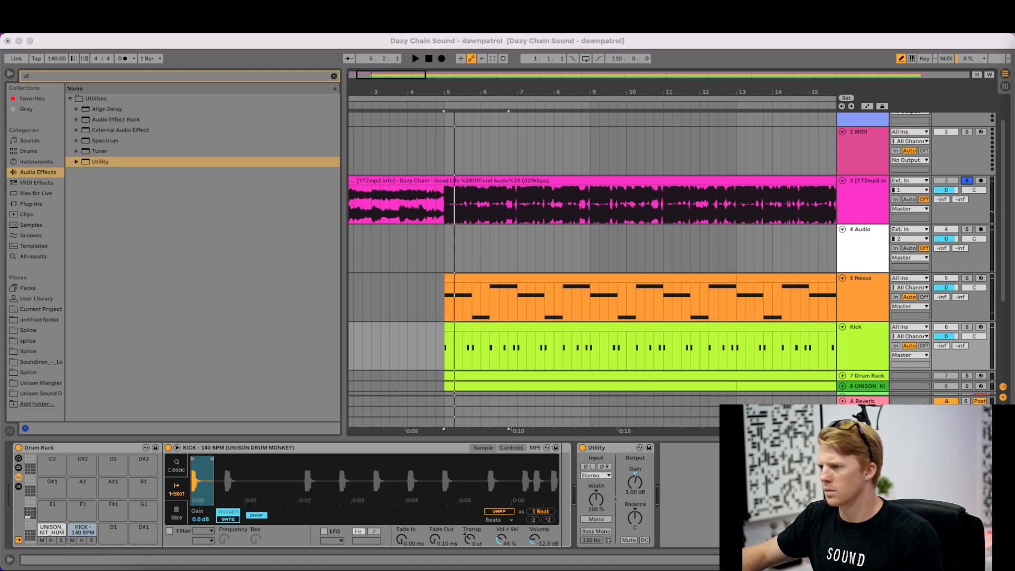
key(super+Tab)
click(435, 214)
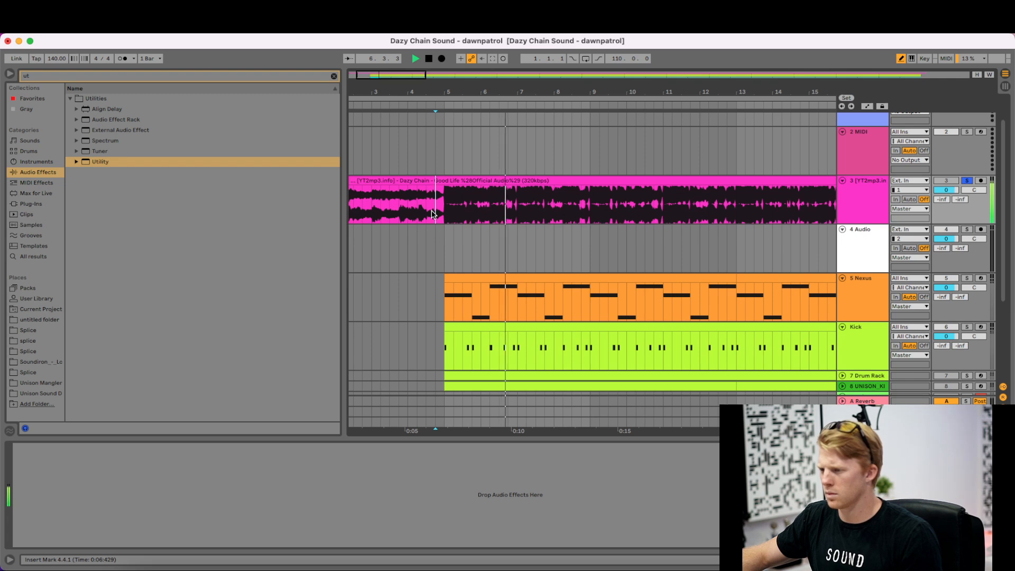
key(space)
key(space)
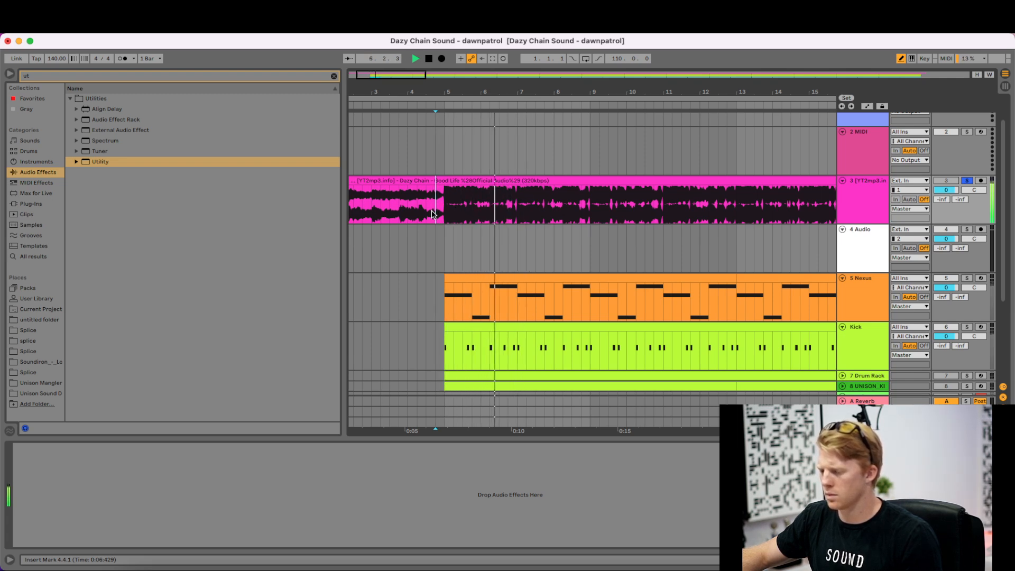
key(space)
key(space)
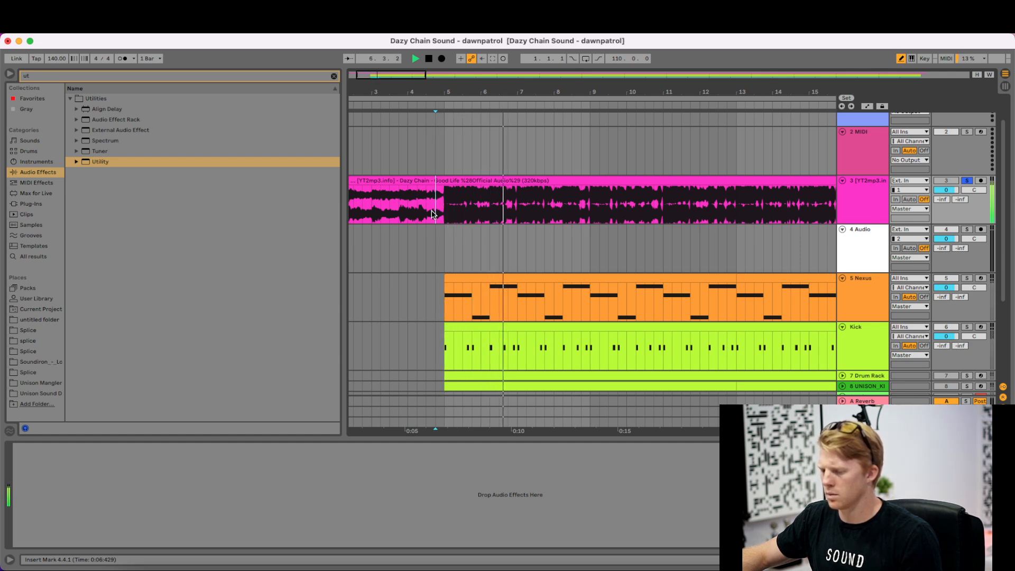
key(space)
key(space)
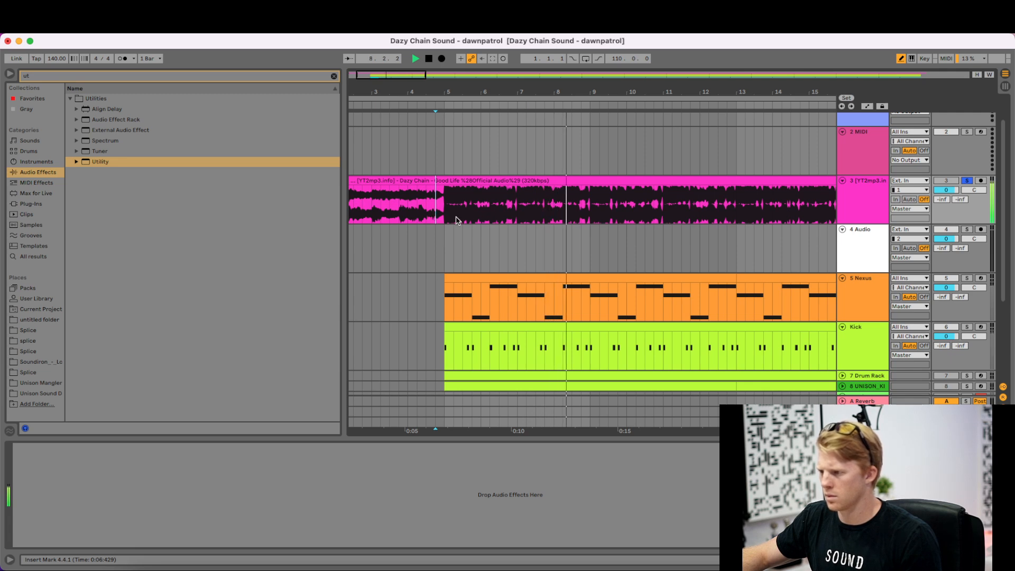
- Unsolo the reference track, play from bar 5 and set the Kick track's Utility gain to 6 dB
click(858, 339)
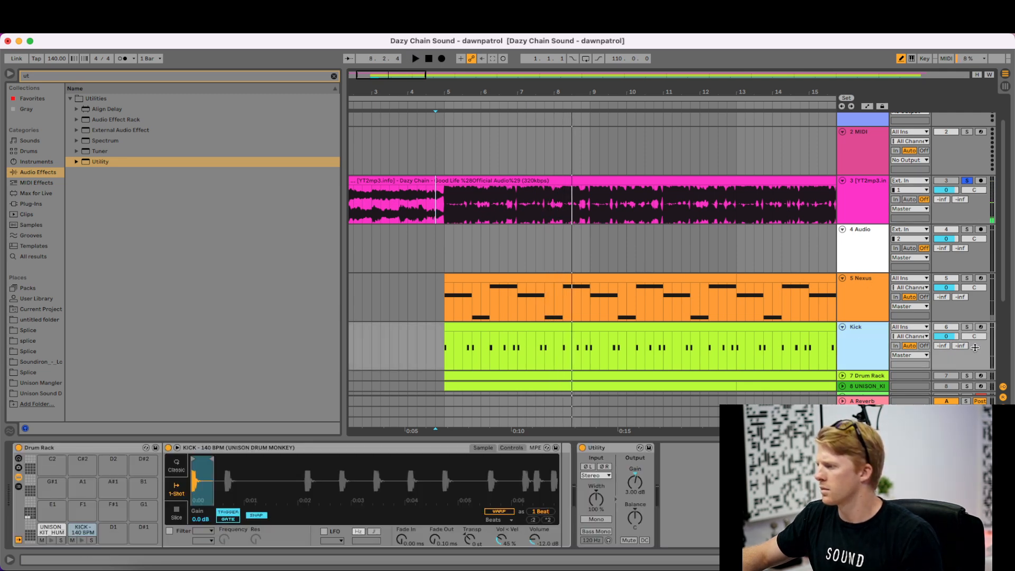
click(967, 181)
click(442, 243)
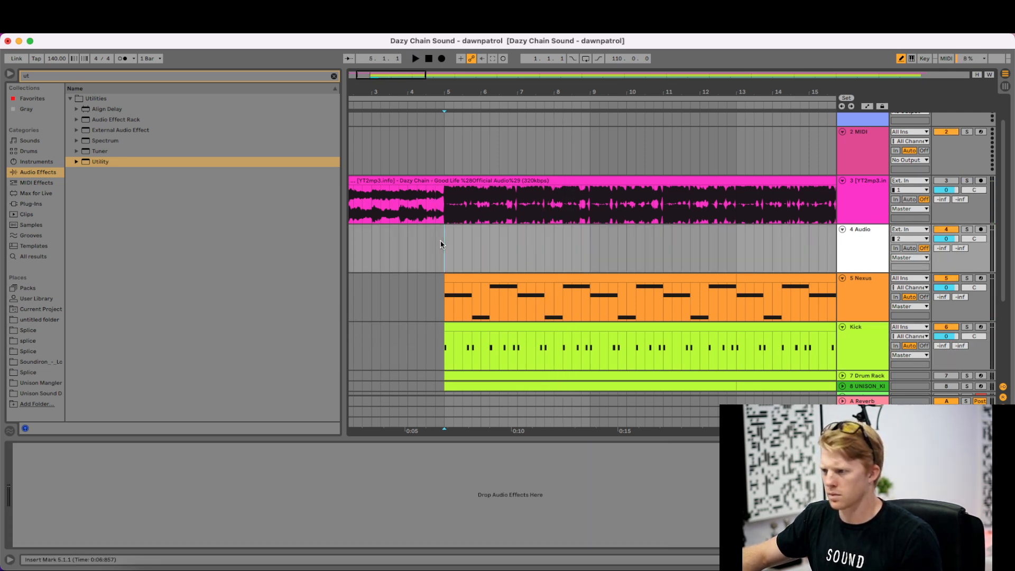
key(space)
click(847, 344)
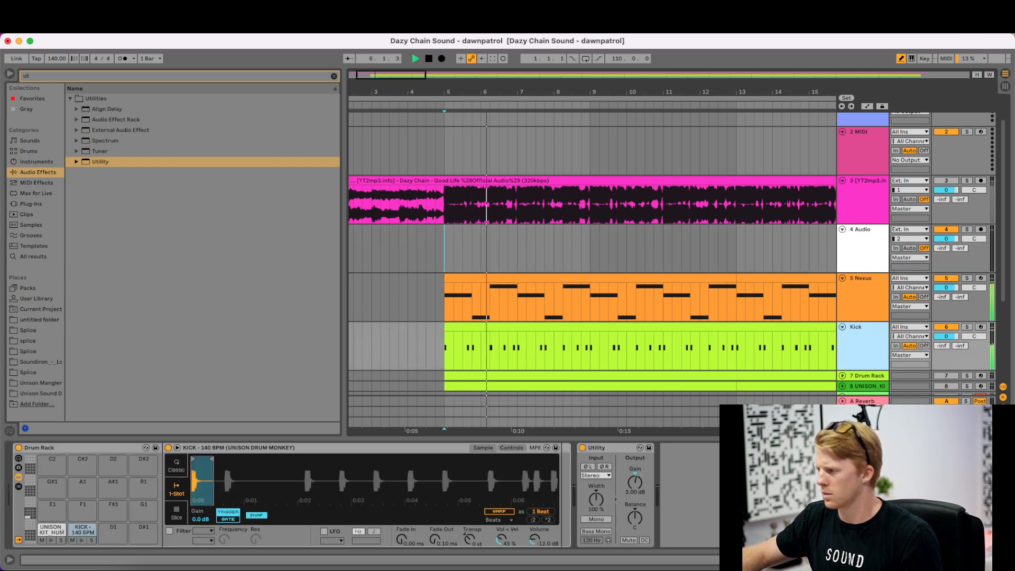
key(Return)
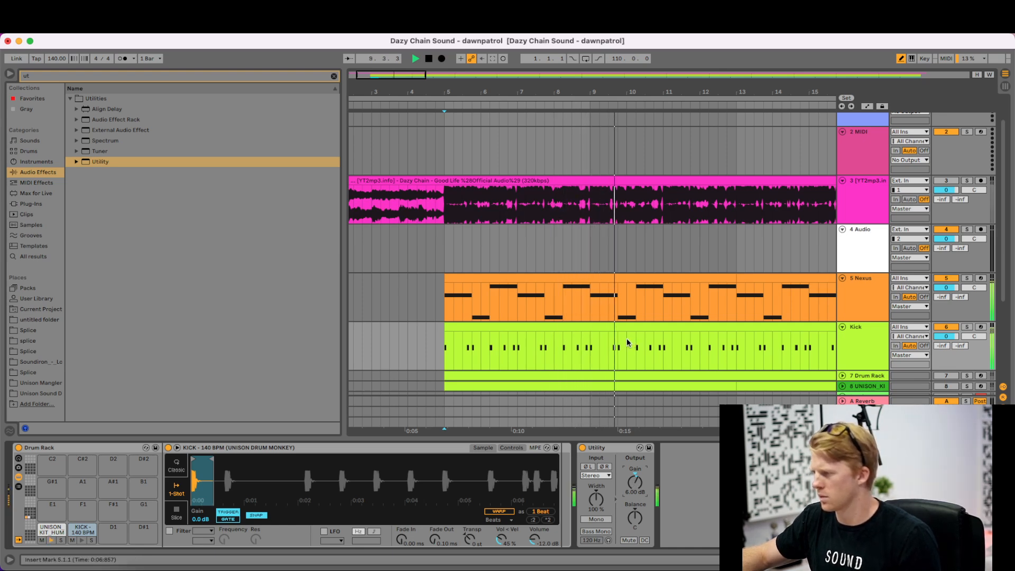
- Stop playback and check the device chains of the Nexus track and the reference track
click(872, 306)
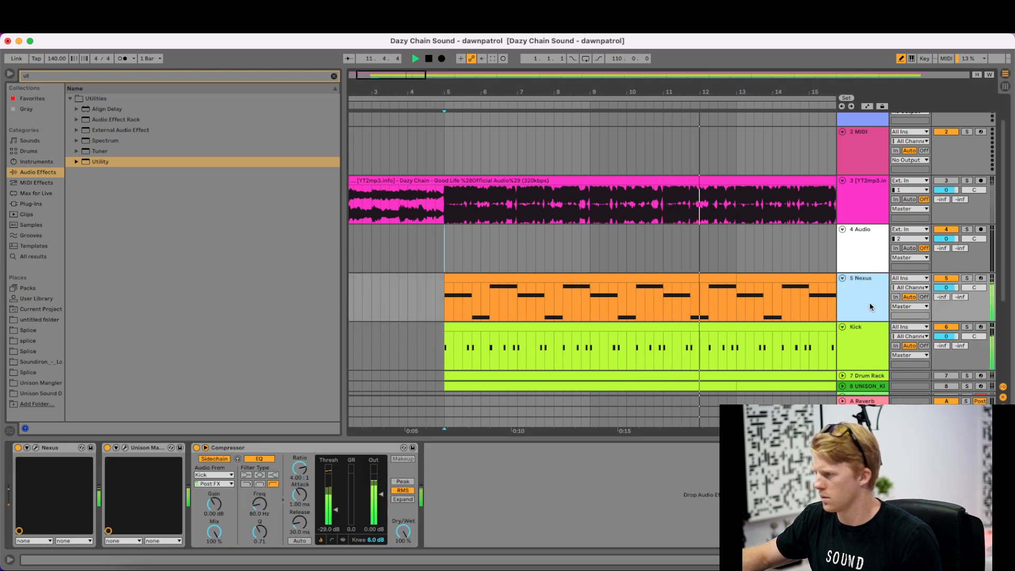
key(space)
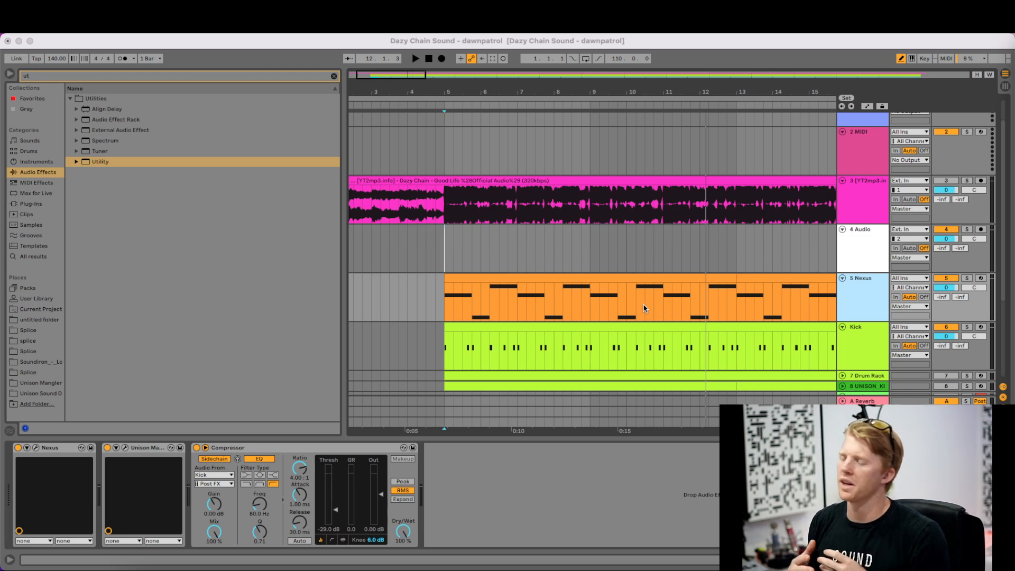
click(867, 192)
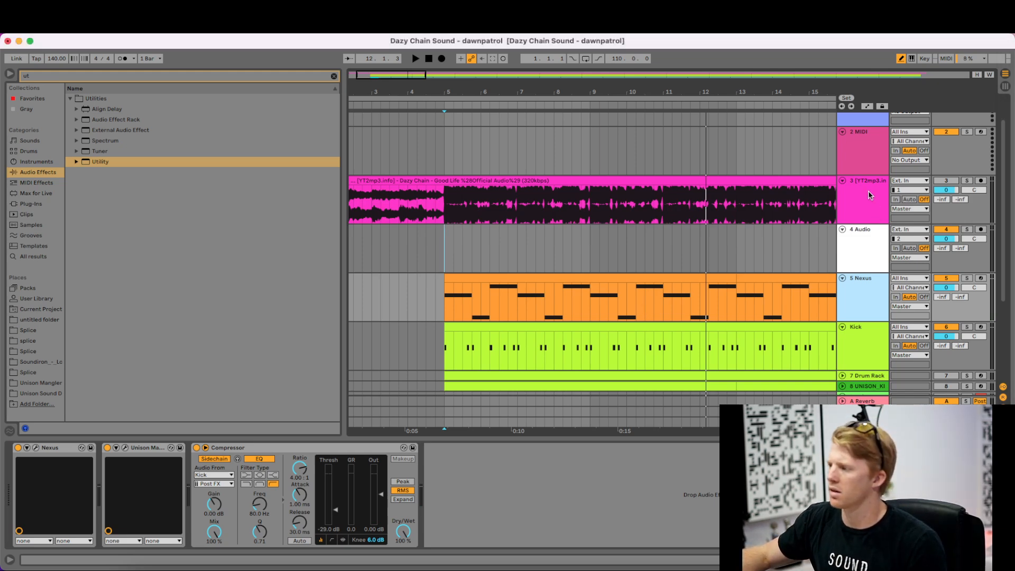
click(866, 191)
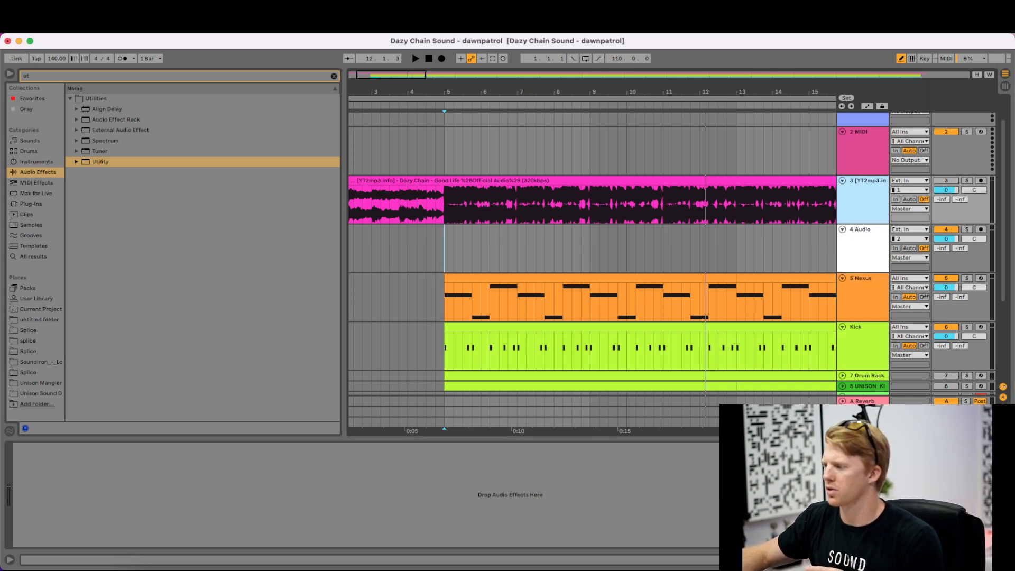
- Search the plug-ins for "max" and add Ozone 8 Maximizer to the Master track
click(862, 423)
click(334, 76)
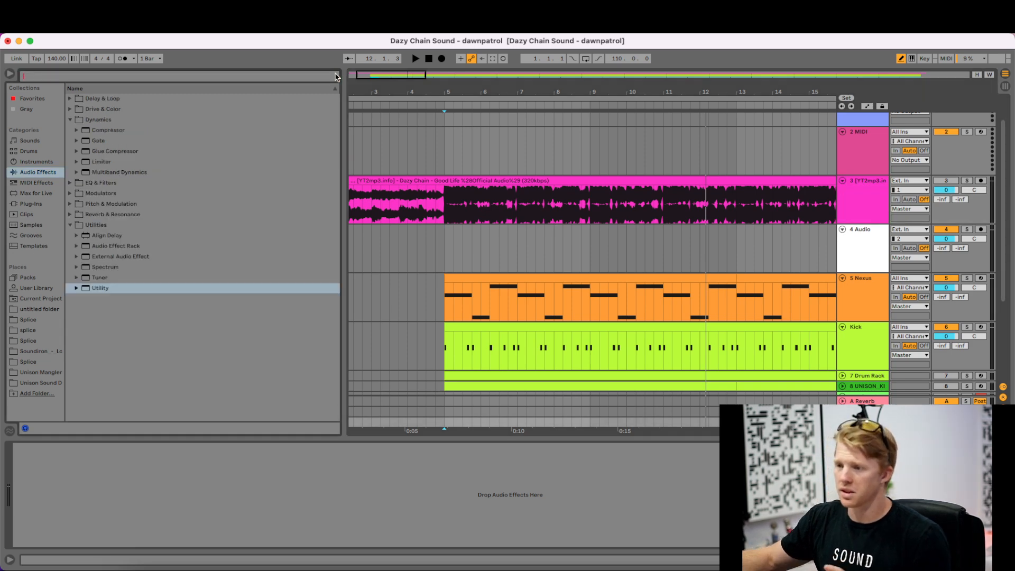
text(max)
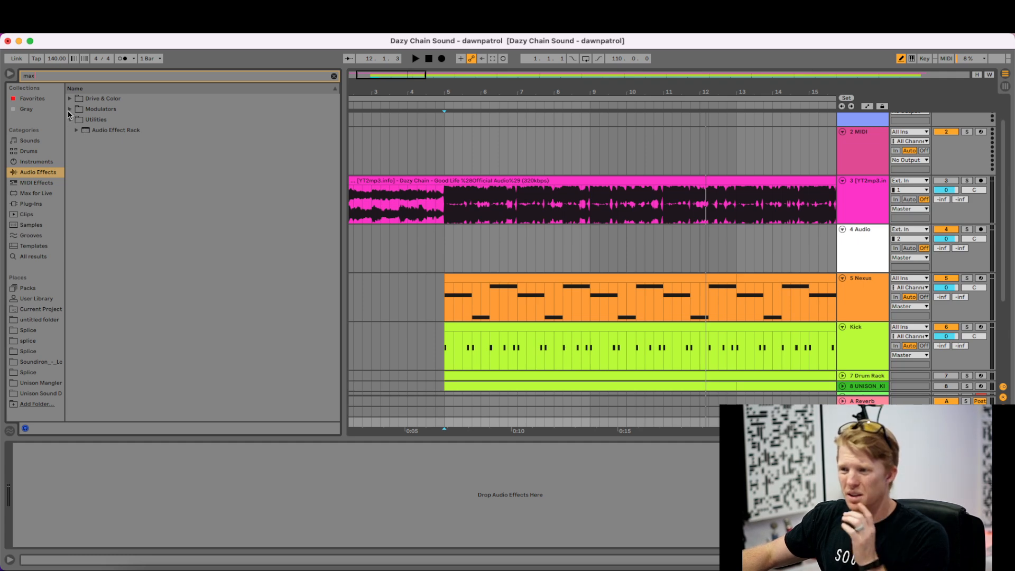
click(70, 109)
click(33, 202)
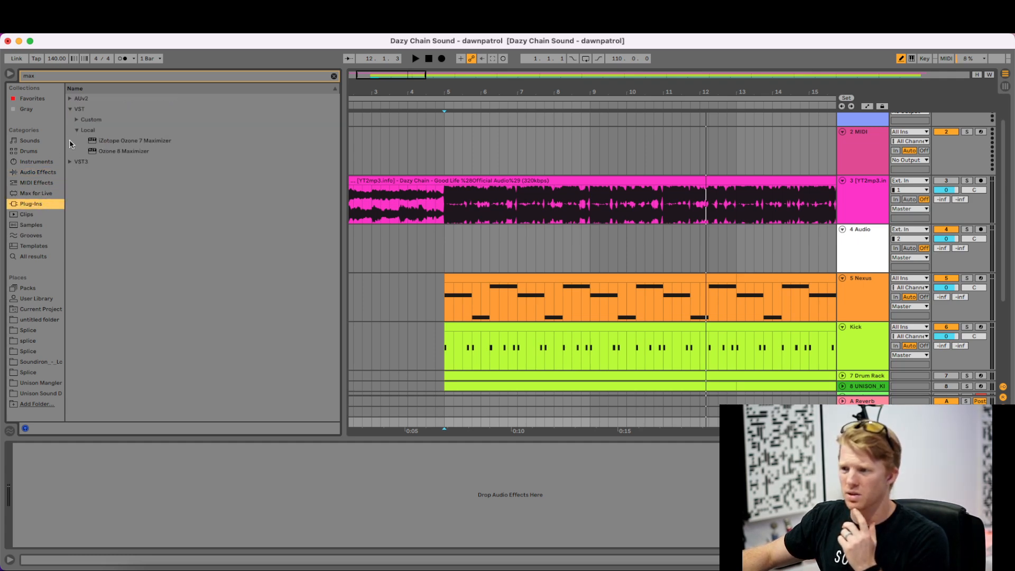
double_click(97, 152)
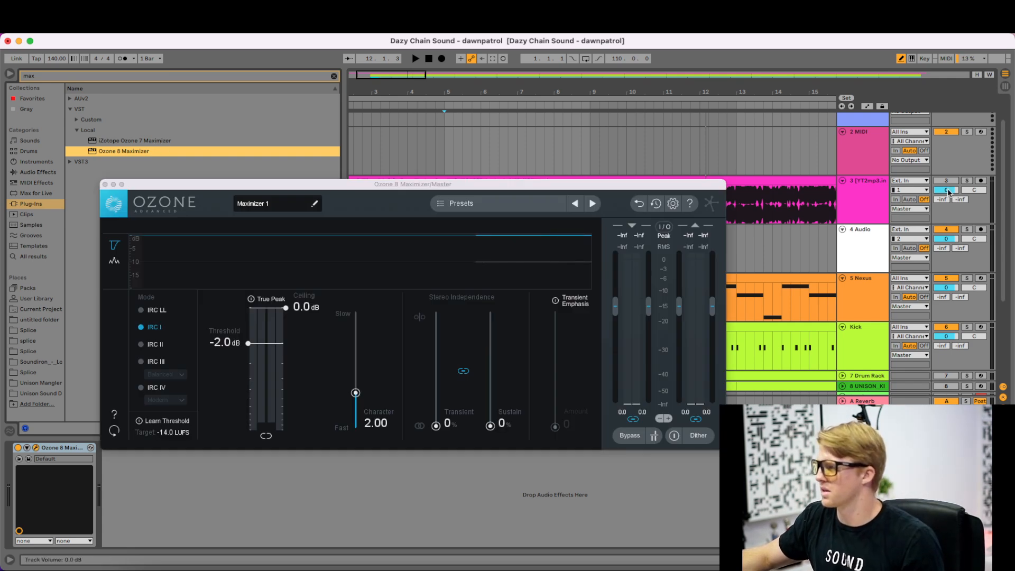
- Solo the reference track and play it from bar 5 with the Master track's Ozone 8 Maximizer in view
click(967, 181)
drag(676, 183, 685, 295)
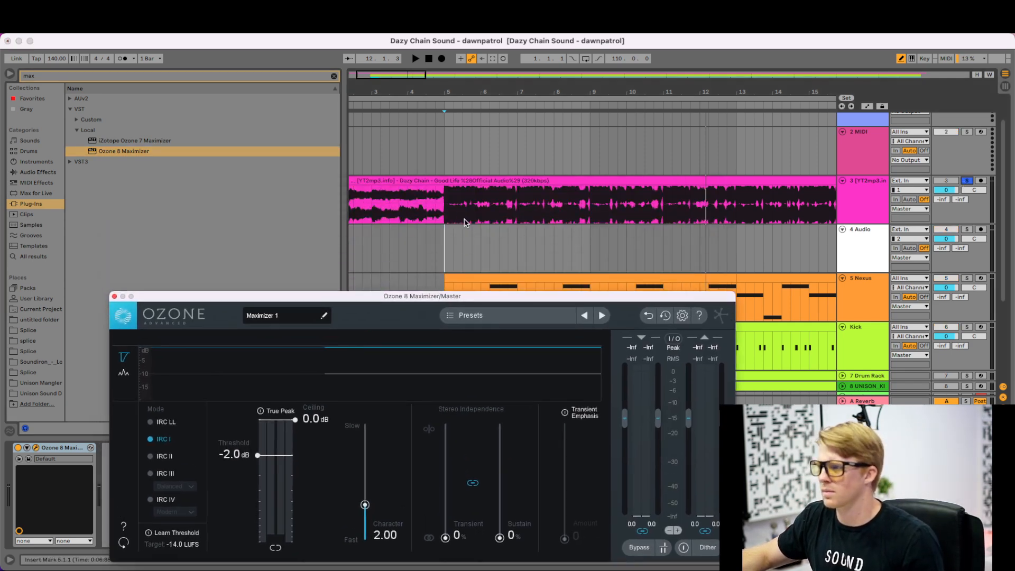
click(449, 217)
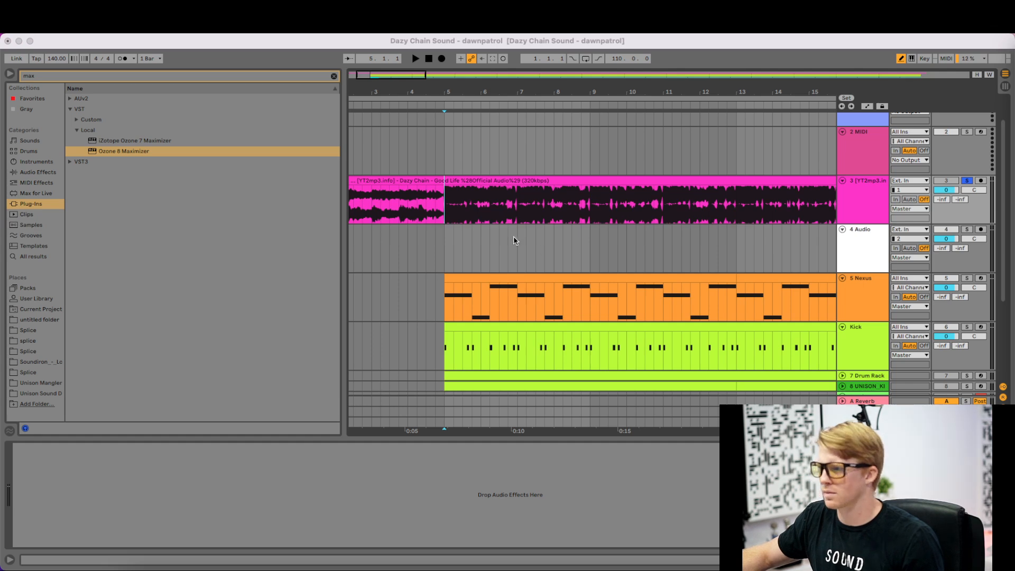
click(447, 212)
key(space)
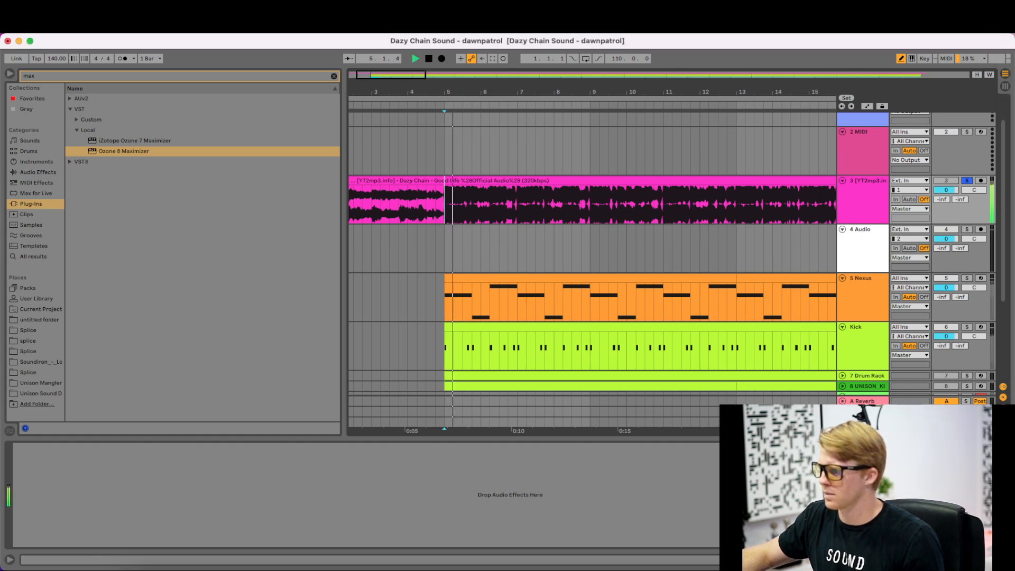
click(862, 422)
drag(585, 298, 585, 167)
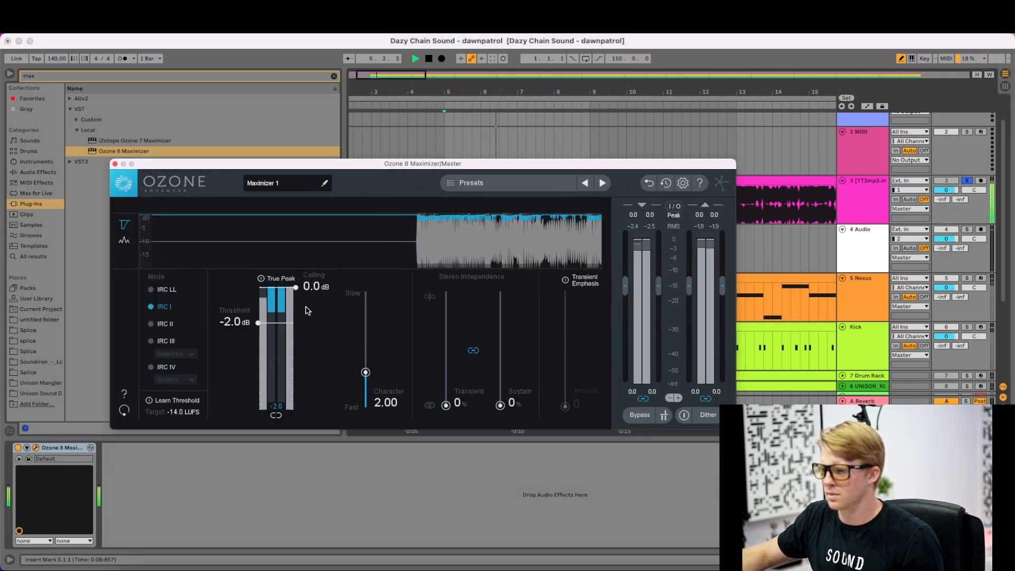
- Set the Ozone 8 Maximizer's threshold to 0.0 dB and take the reference track out of solo
drag(259, 322, 235, 110)
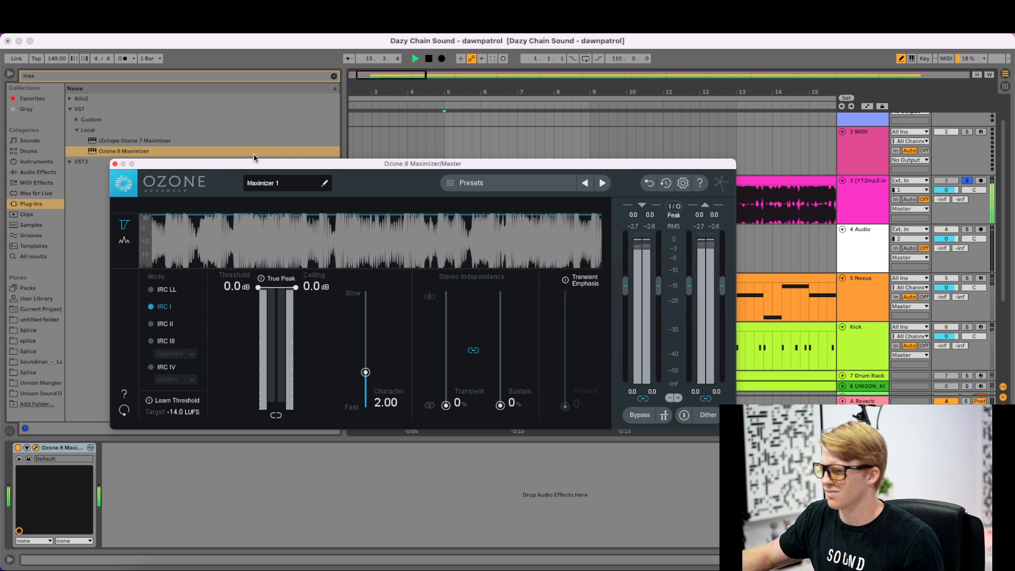
key(space)
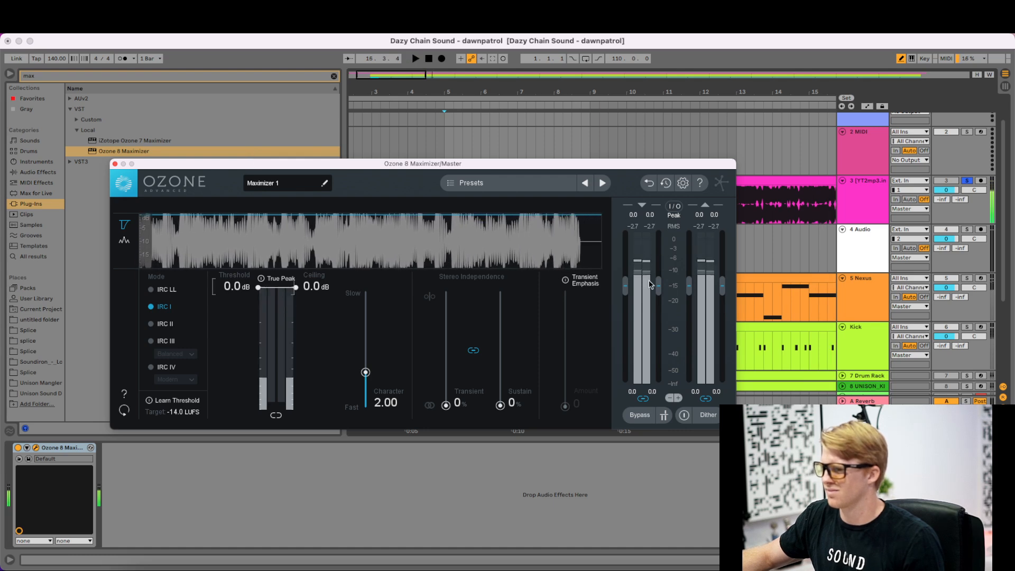
key(super+Tab)
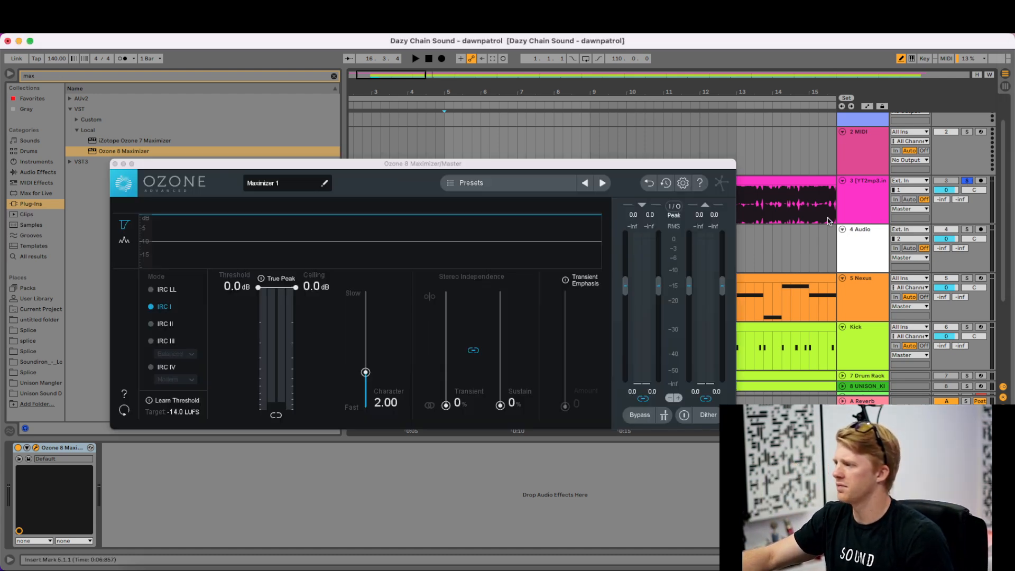
click(966, 181)
scroll(788, 205, down, 5)
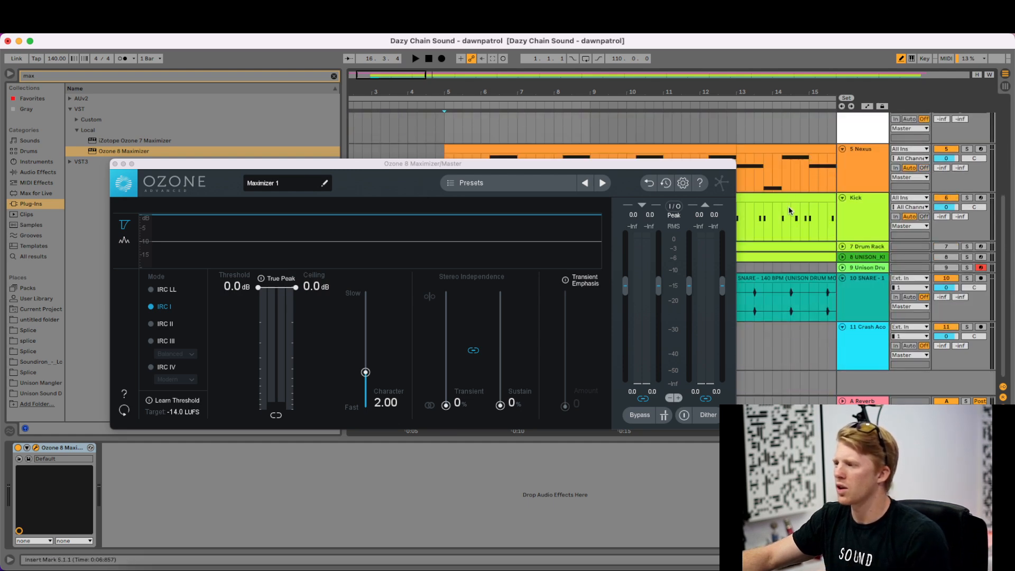
- Play the mix from bar 5 with the Master track's Ozone 8 Maximizer in view to compare its levels
click(461, 148)
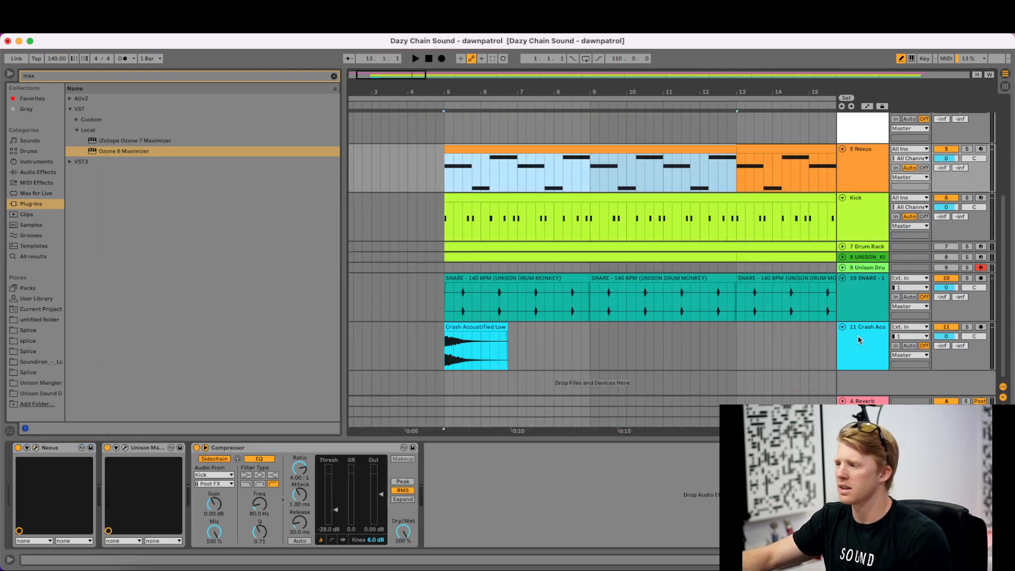
click(867, 422)
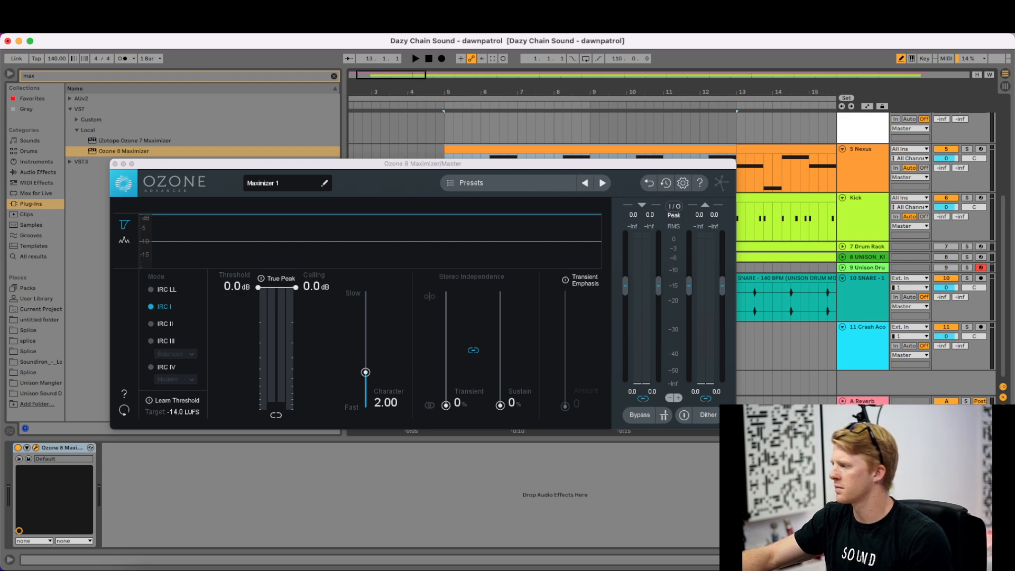
key(super+Tab)
click(481, 332)
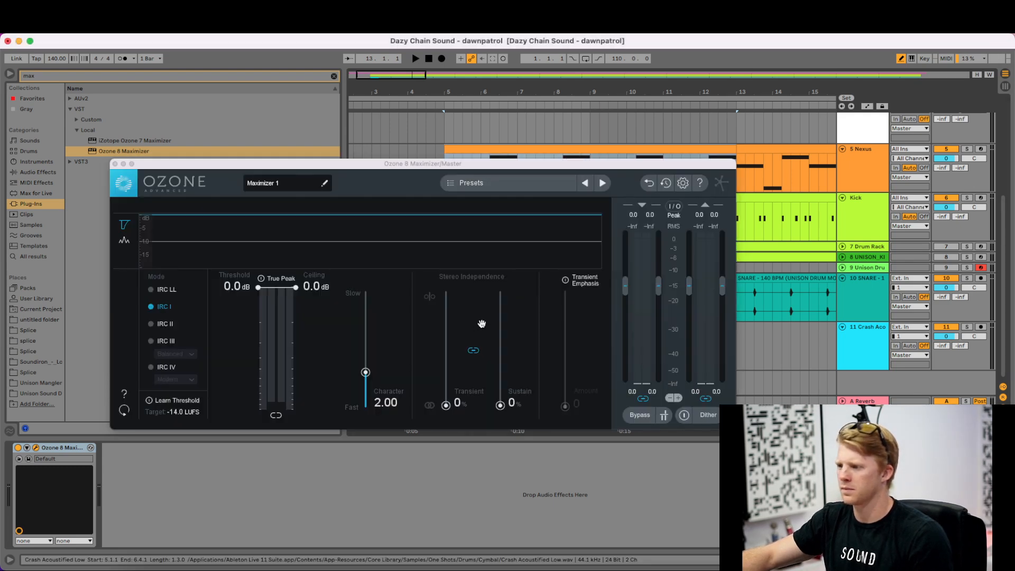
key(space)
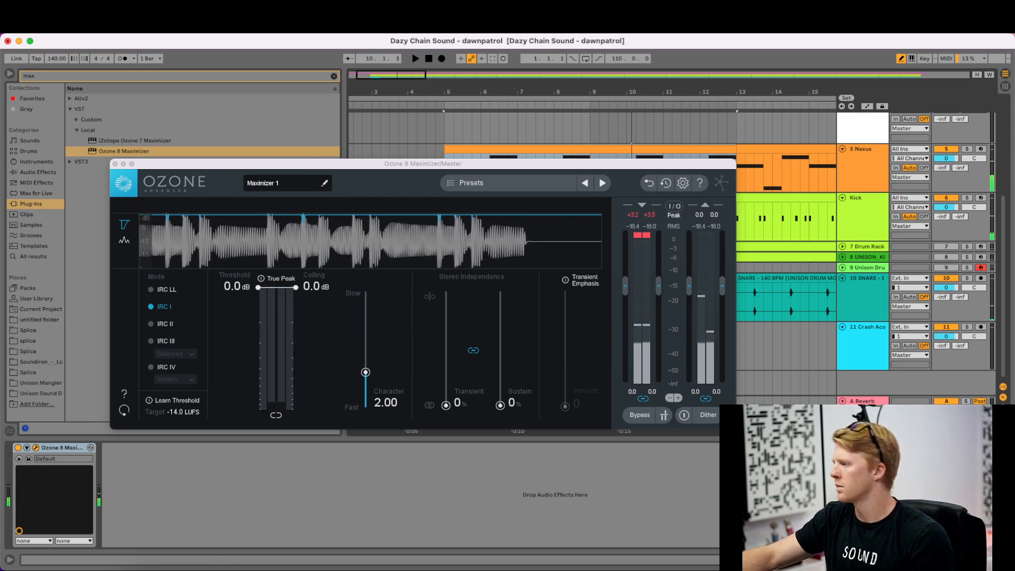
key(super+Tab)
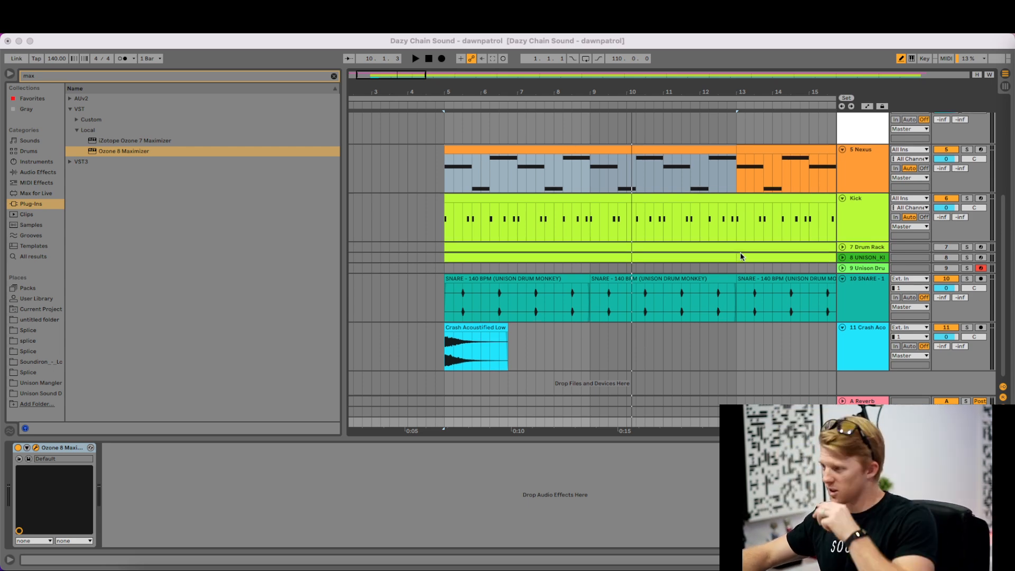
- Close the Ozone 8 Maximizer window, audition the reference track in solo from bar 5, and take it out of solo
scroll(743, 249, up, 1)
scroll(789, 265, up, 5)
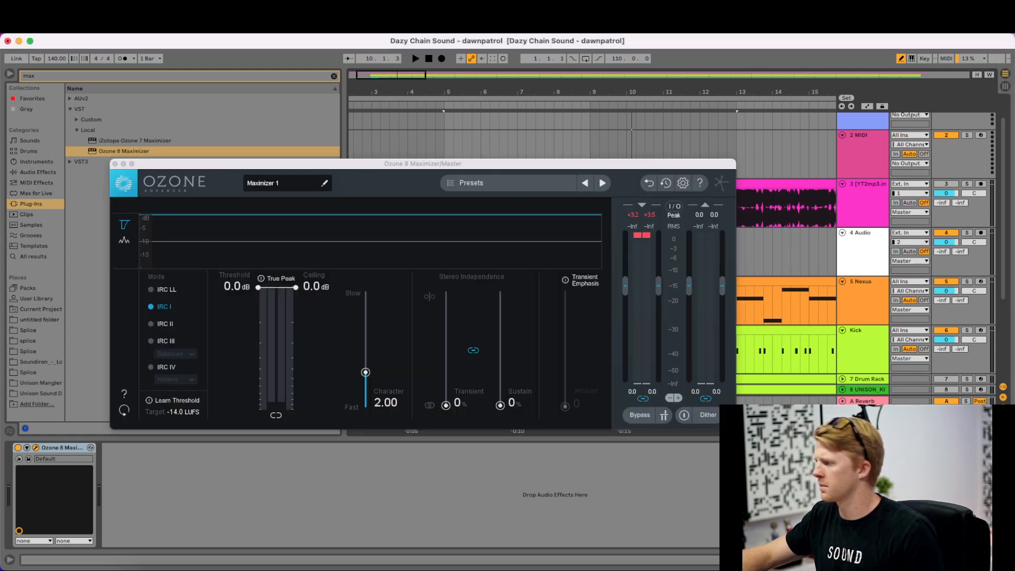
key(super+Tab)
click(366, 452)
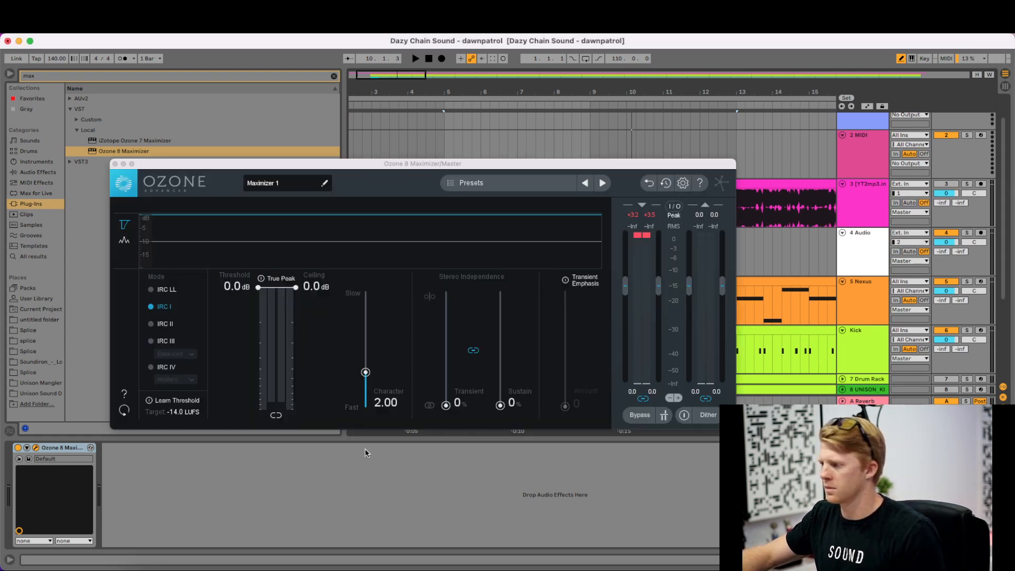
click(114, 164)
click(505, 216)
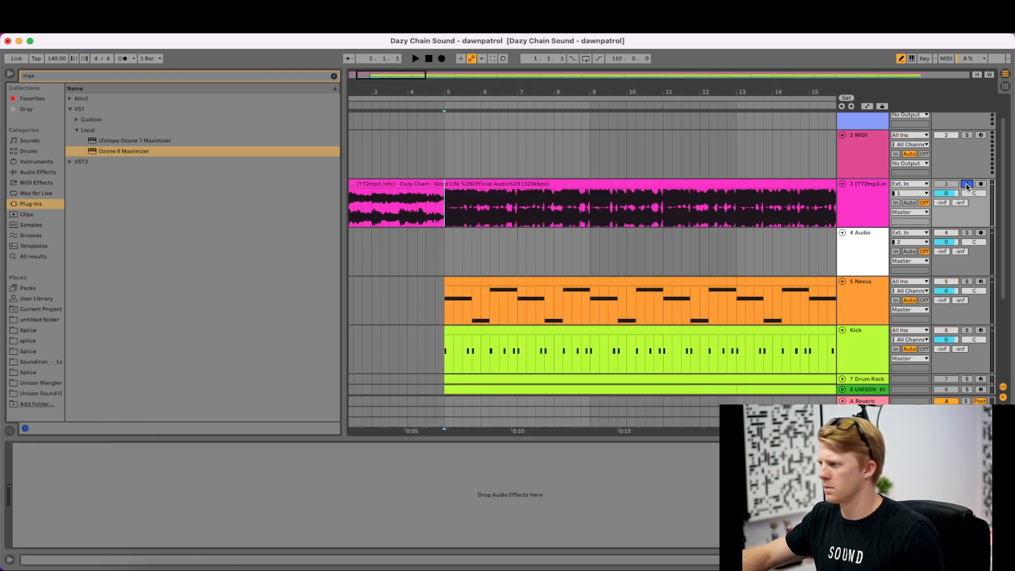
key(space)
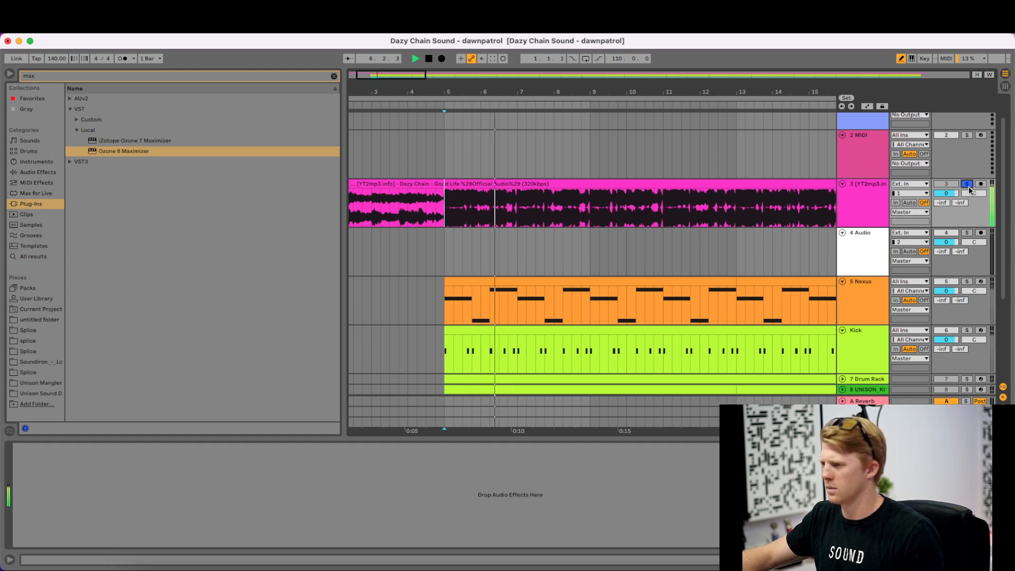
click(968, 185)
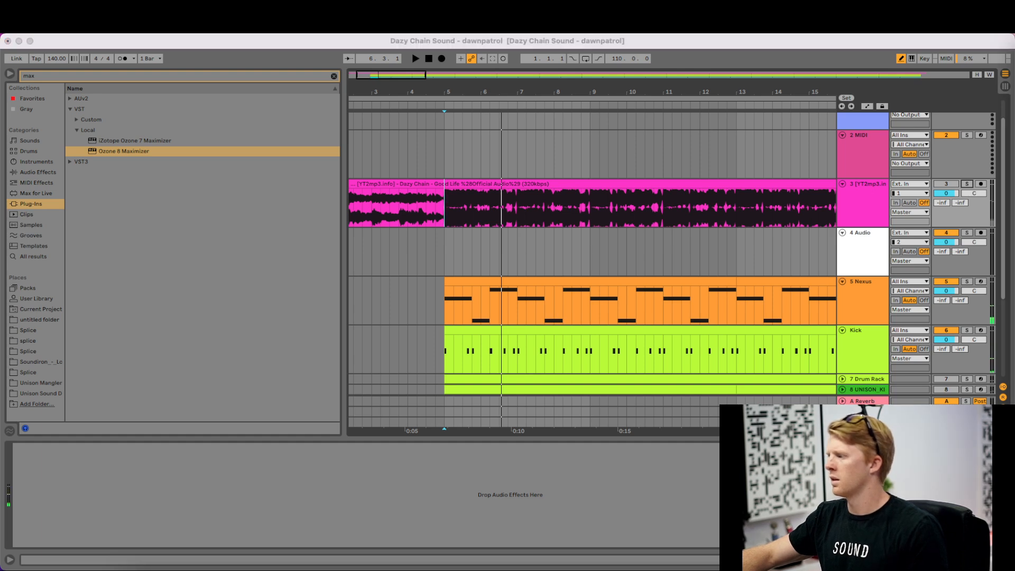
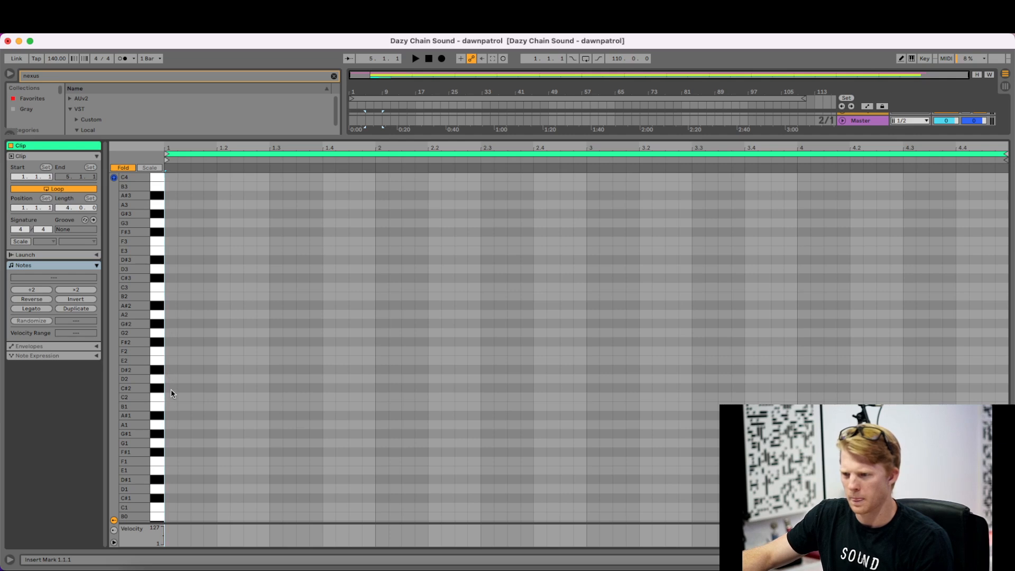
- Draw short notes in the new Nexus clip: D#2 at 1.1, C#2 at 1.4 and F2 at 2.2, and play them back
key(b)
click(172, 369)
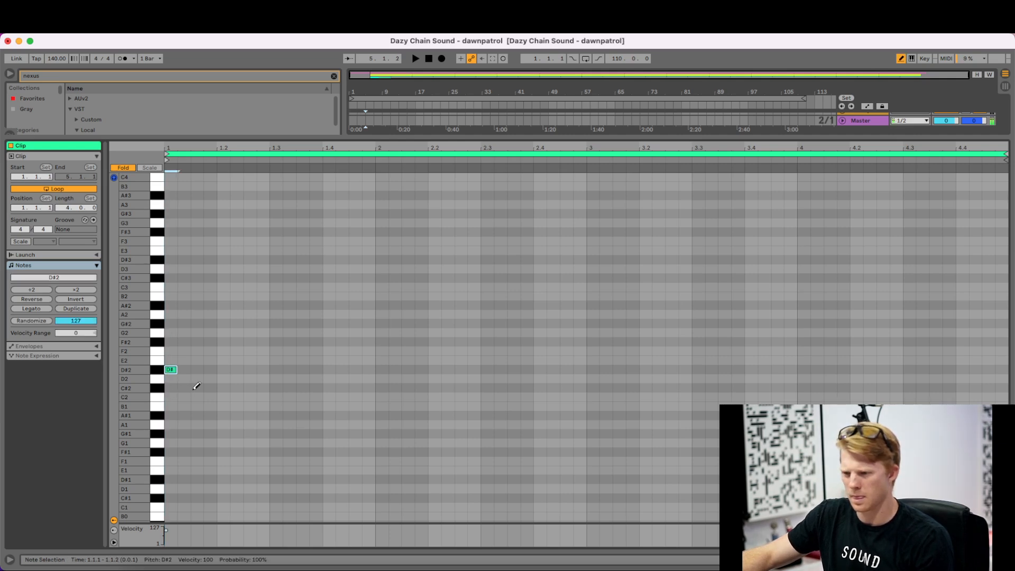
key(space)
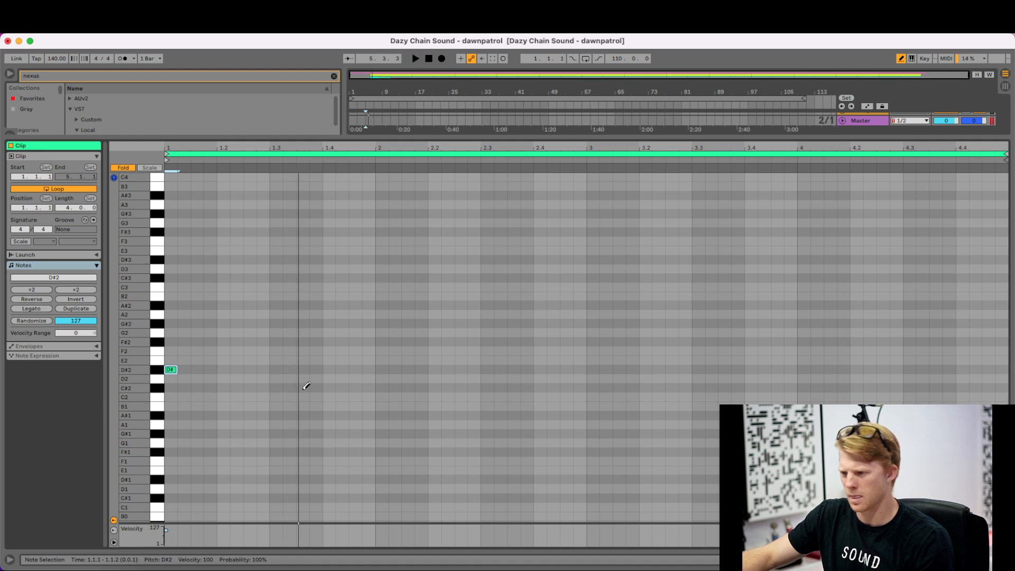
click(305, 388)
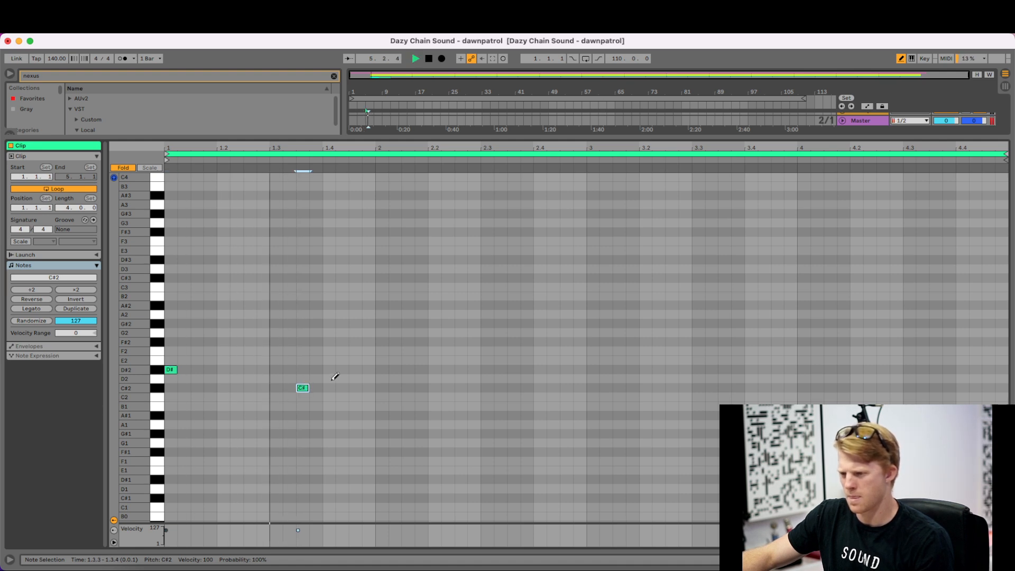
key(space)
click(302, 386)
click(328, 387)
key(space)
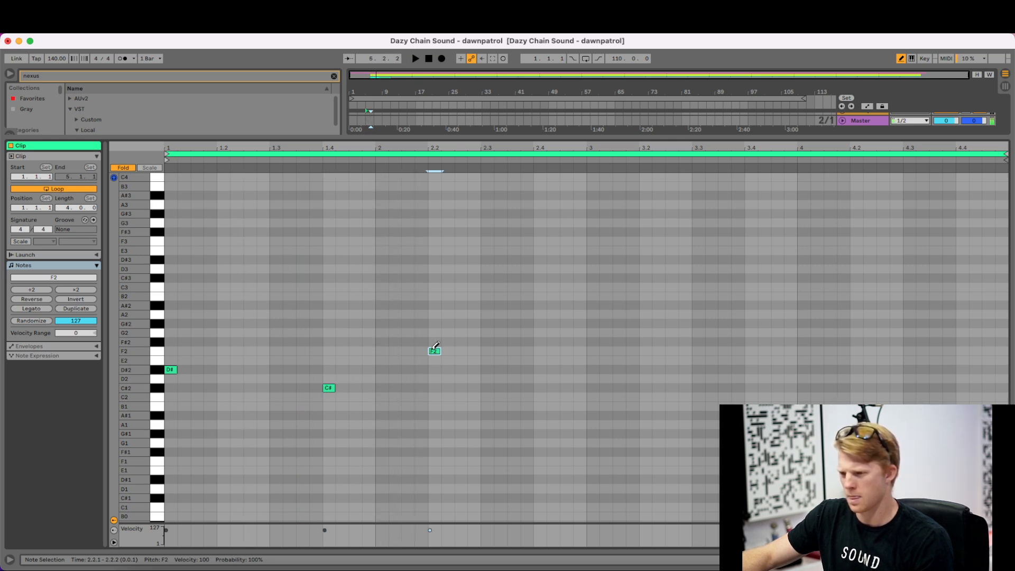
click(433, 350)
key(space)
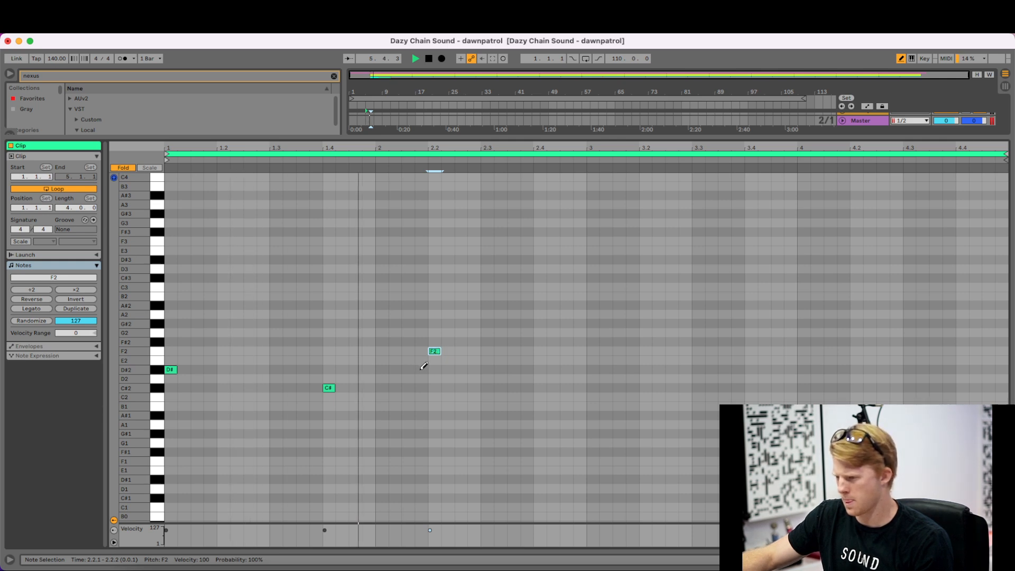
key(space)
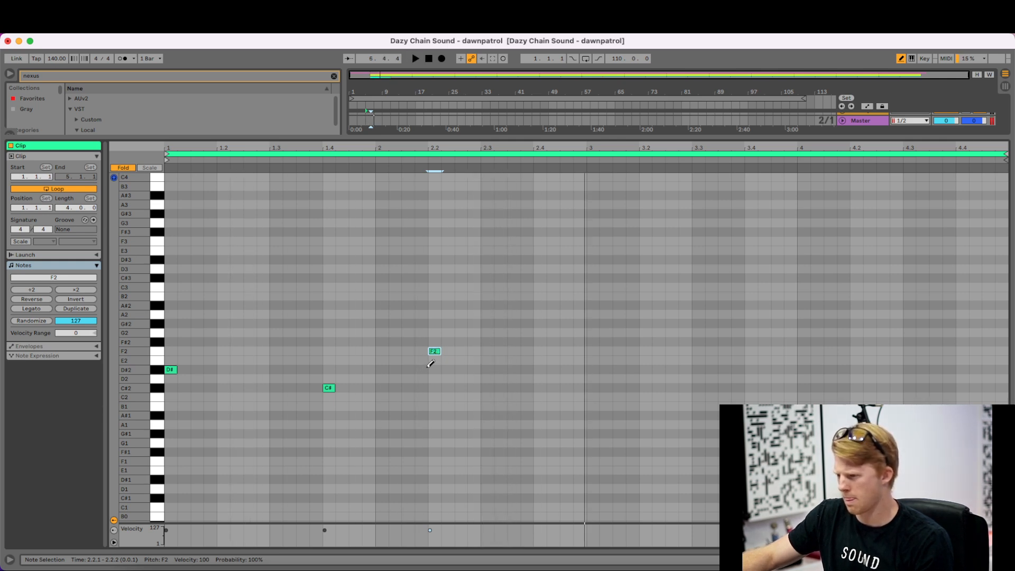
- Duplicate the clip's first two bars of notes into bars 3 and 4 and play the result
key(b)
drag(583, 339, 236, 429)
key(super+a)
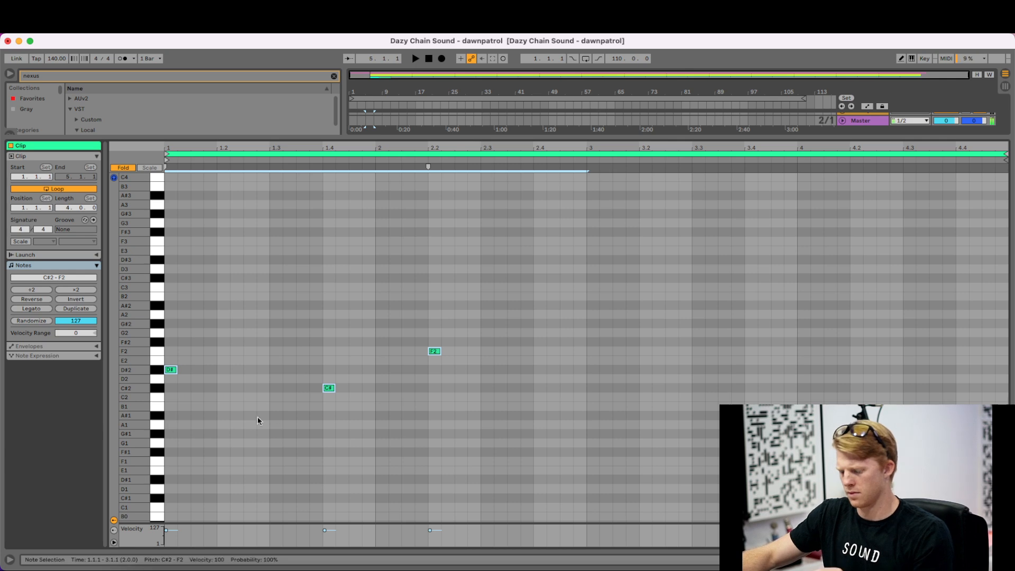
key(super+d)
key(space)
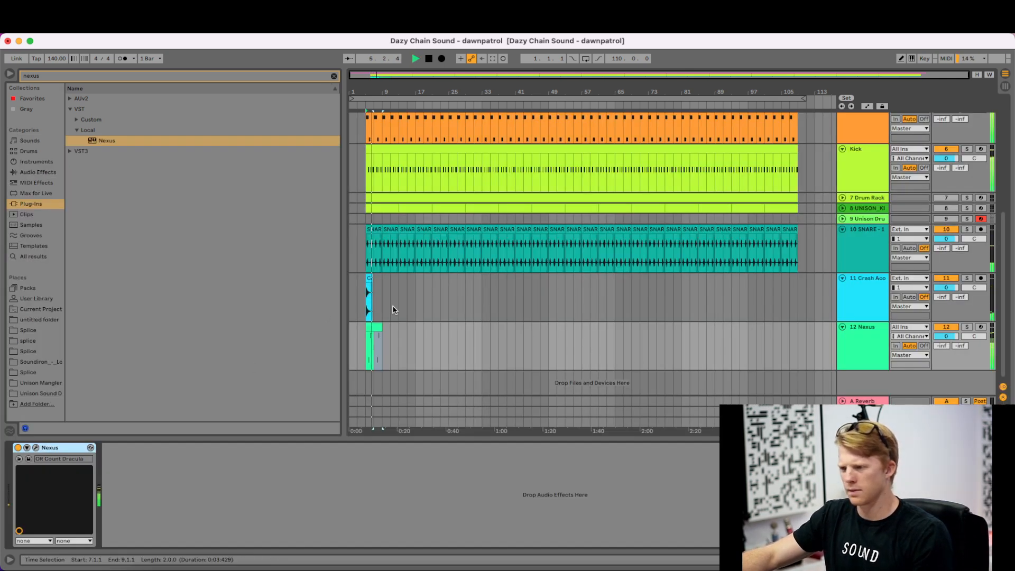
- Repeat the four-bar clip on the 12 Nexus track along the arrangement up to bar 109, and stop playback
click(376, 327)
key(super+d)
key(super+d)
key(super+d)
key(super+d)
key(super+d)
key(super+d)
key(super+d)
key(super+d)
key(super+d)
key(super+d)
key(super+d)
key(super+d)
key(super+d)
key(super+d)
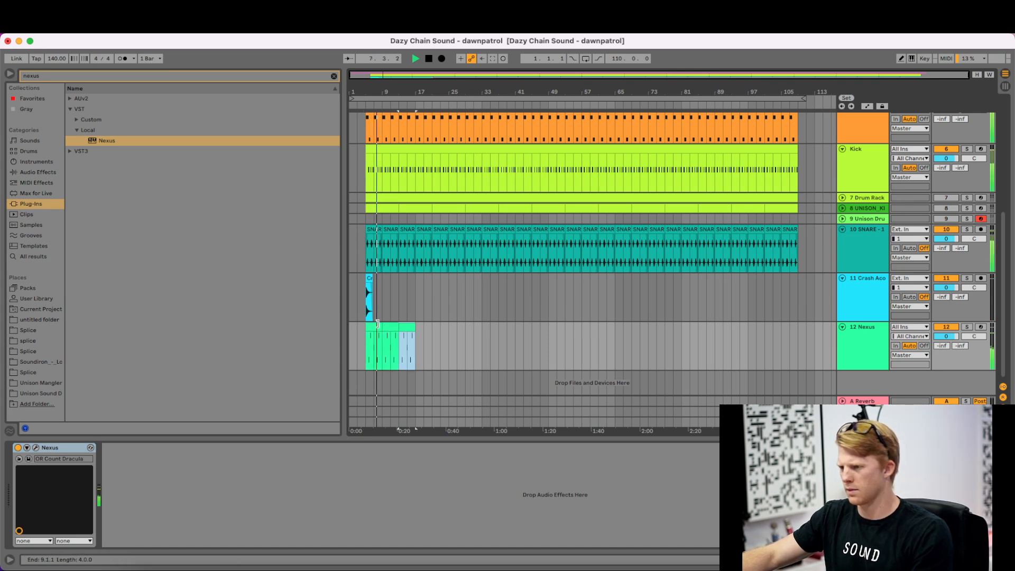
key(super+d)
key(super+d)
key(super+d)
key(super+d)
key(super+d)
key(super+d)
key(super+d)
key(super+d)
key(super+d)
key(super+d)
key(super+d)
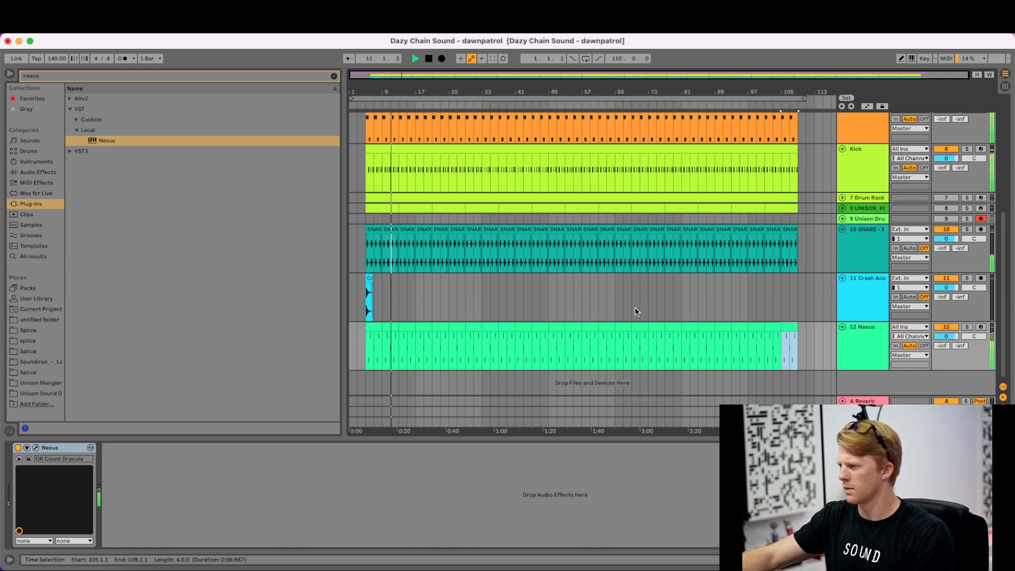
key(space)
key(super+Tab)
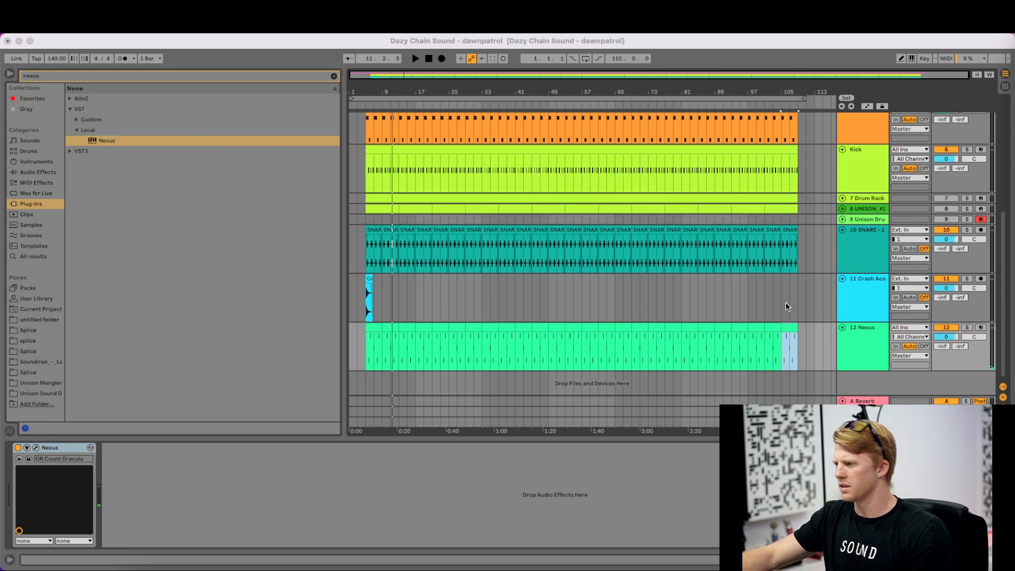
- Set the volumes of the 5 Nexus and Kick tracks to -6 dB
scroll(788, 303, up, 5)
click(947, 234)
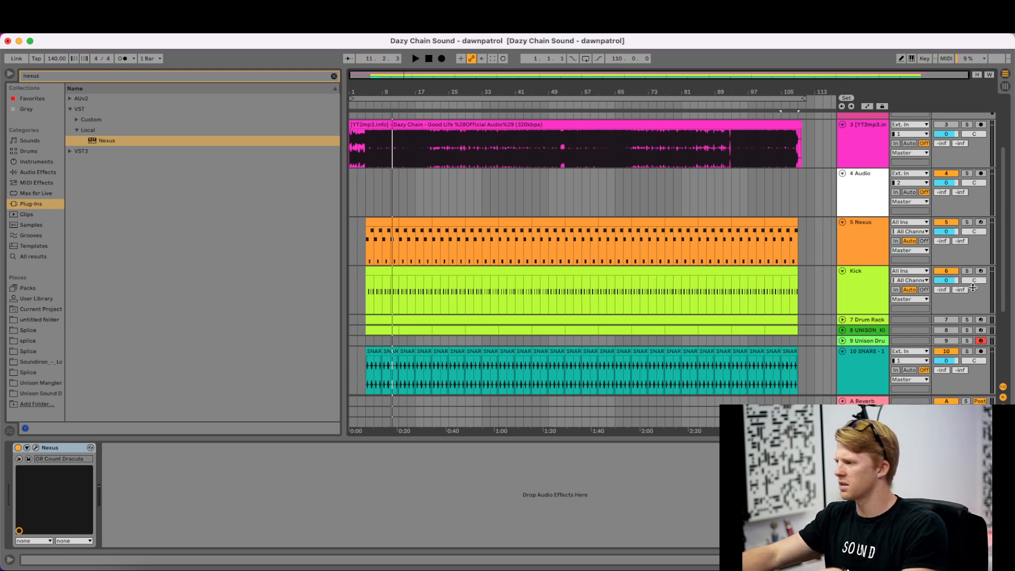
text(-6)
key(Return)
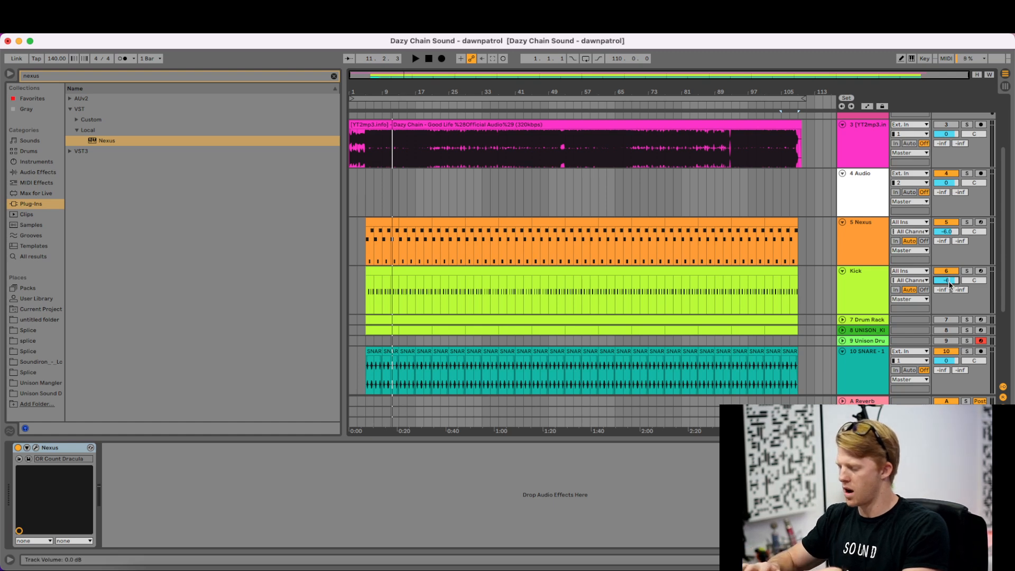
text(-6)
key(Return)
- Set the SNARE, Crash and 12 Nexus track volumes to -6 dB and play the mix from bar 5
scroll(937, 275, down, 3)
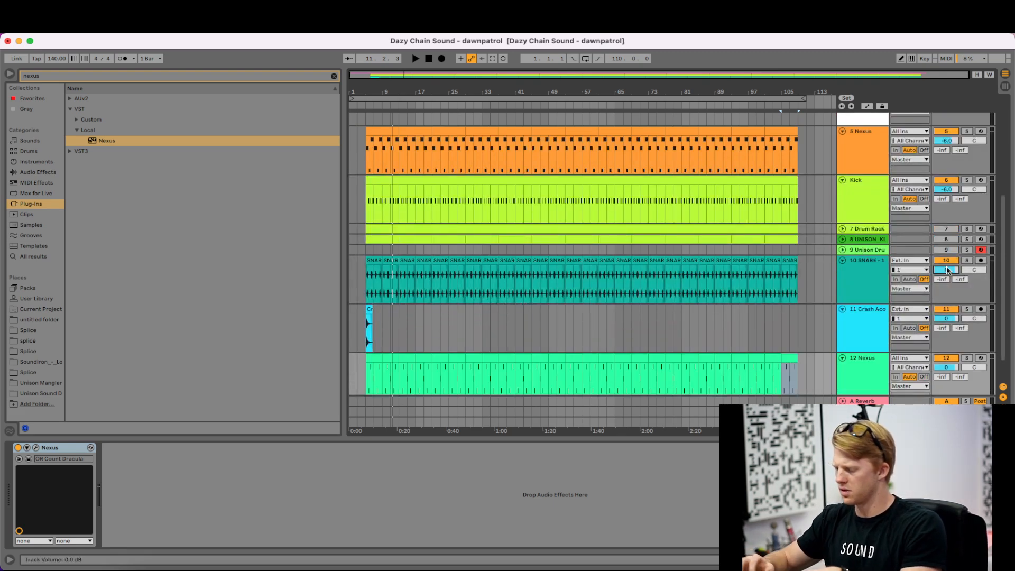
scroll(947, 309, down, 1)
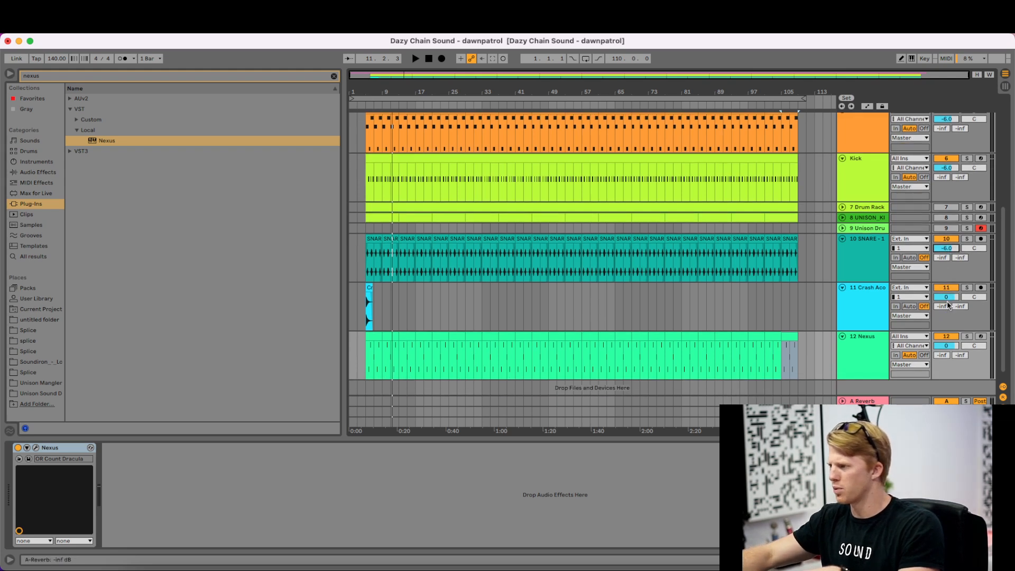
click(949, 297)
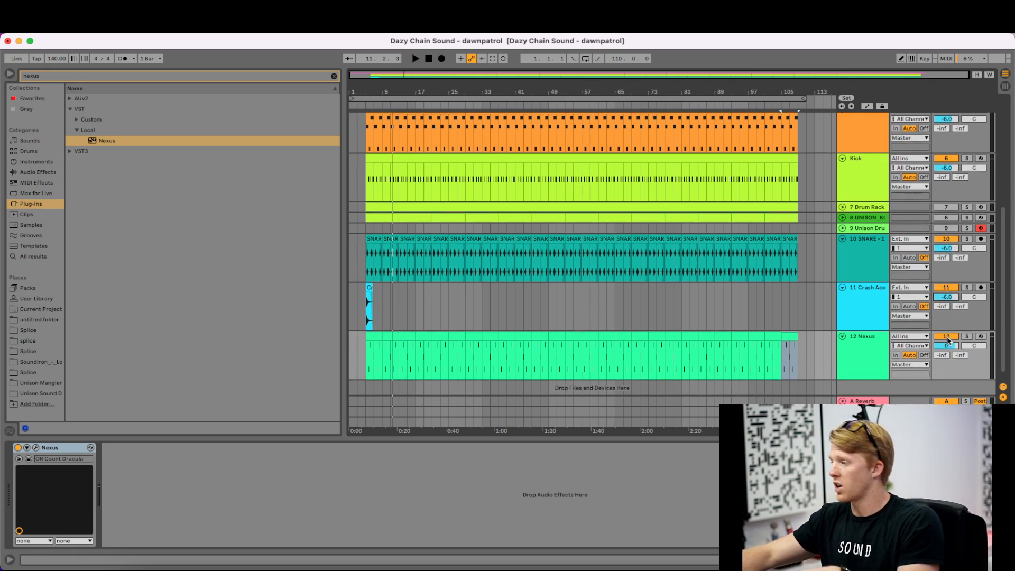
click(946, 346)
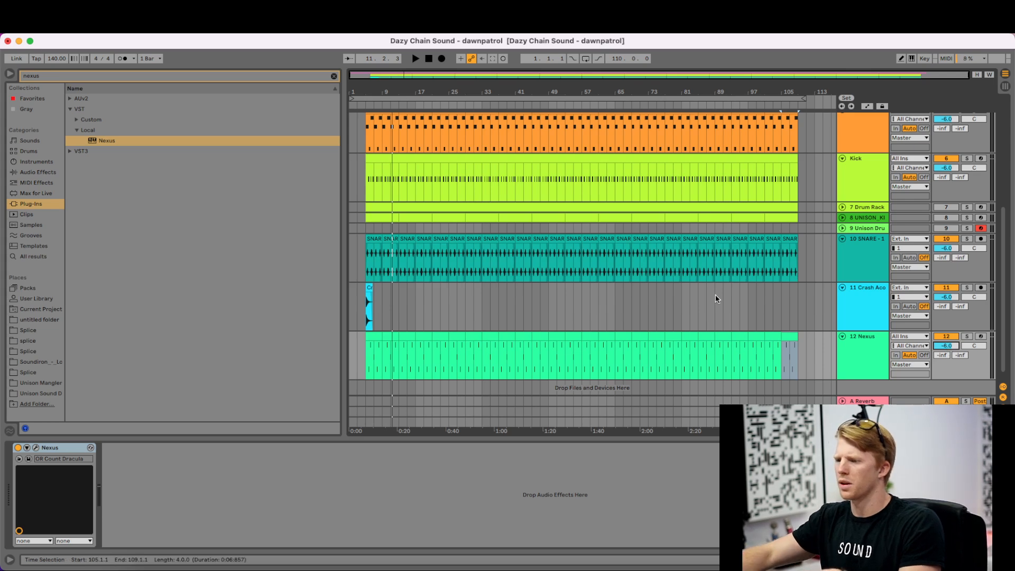
click(373, 337)
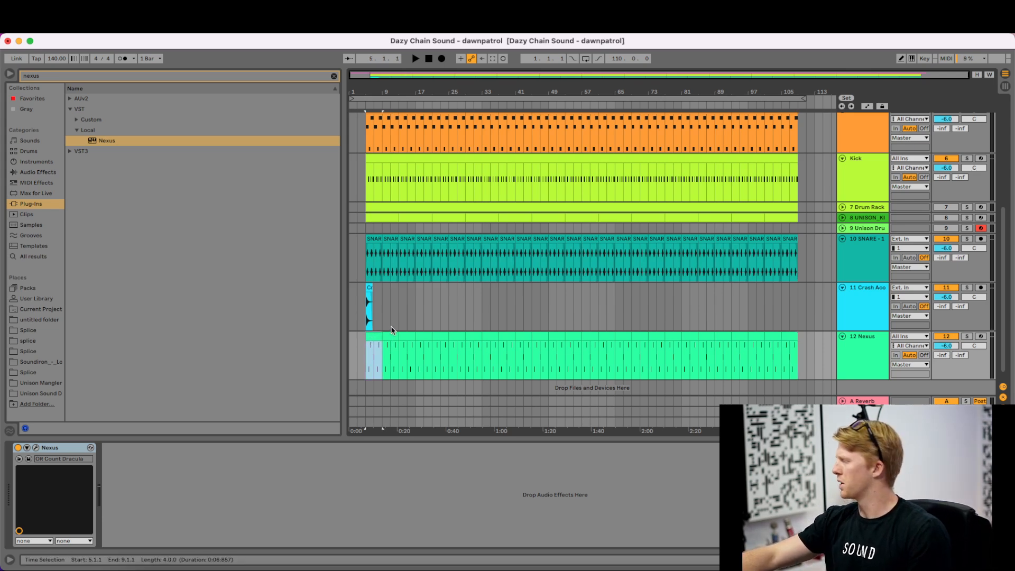
key(space)
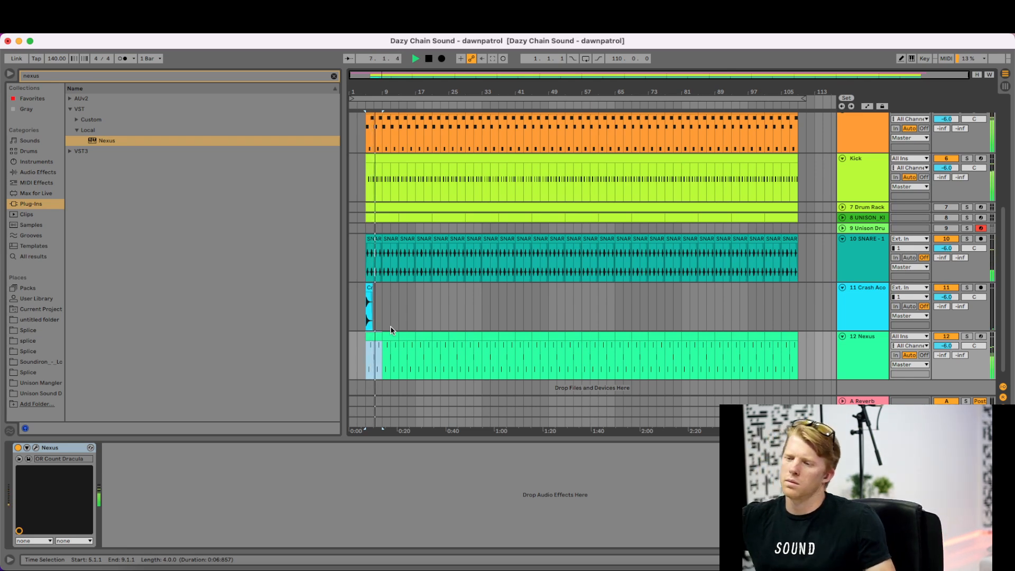
- Try the reference track's volume at -6 dB and reset it to 0 dB
scroll(703, 219, up, 5)
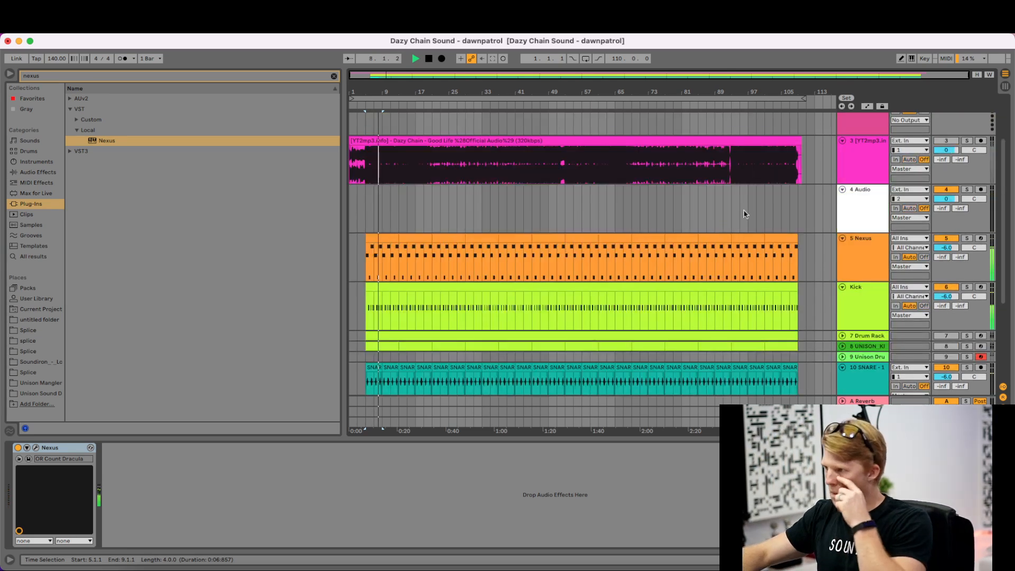
click(945, 149)
text(-6)
key(Return)
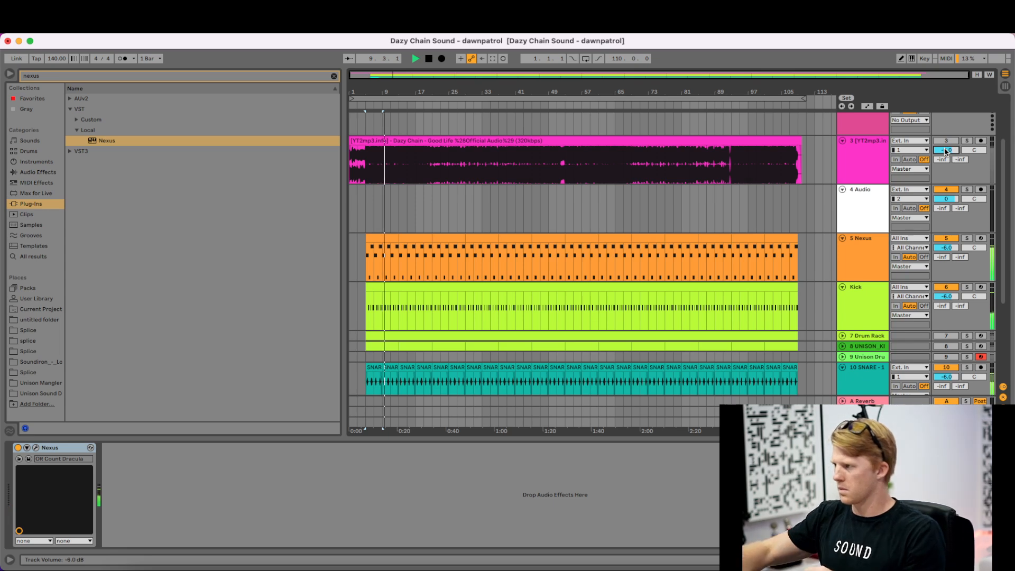
text(-0)
key(Return)
- Set the reference song clip's gain to -6 dB and hide its clip view
double_click(676, 139)
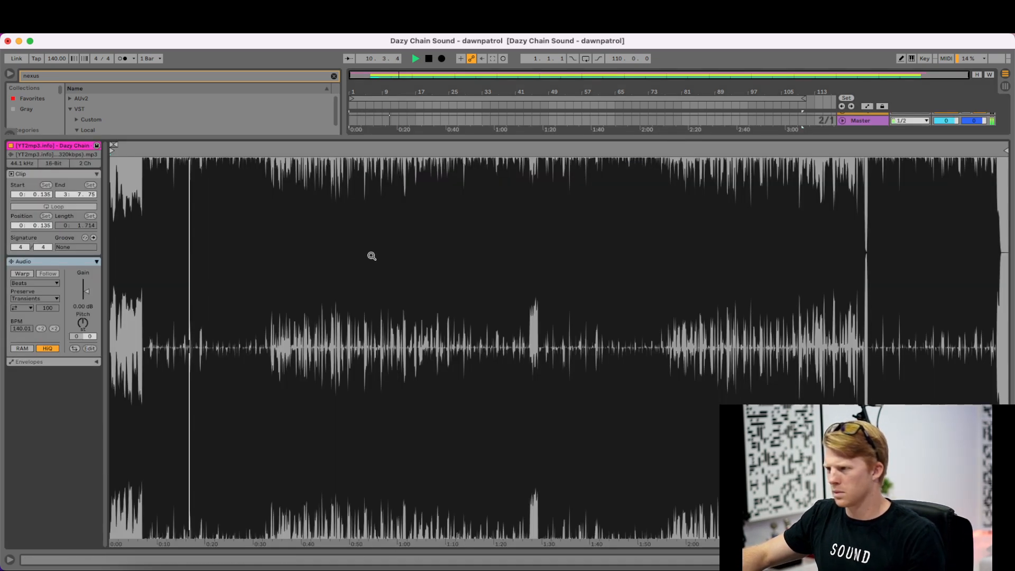
text(-6)
key(Return)
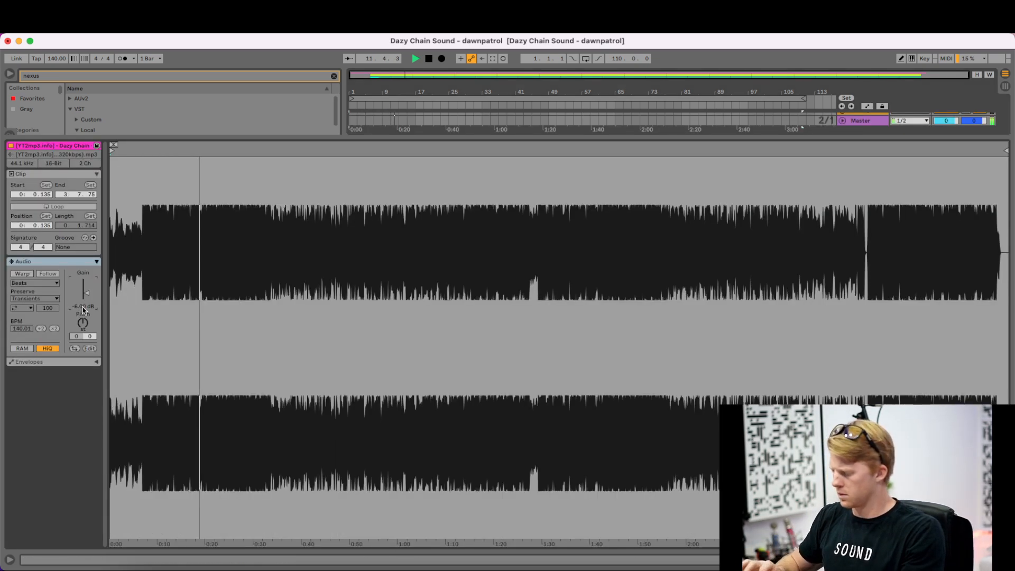
key(super+alt+l)
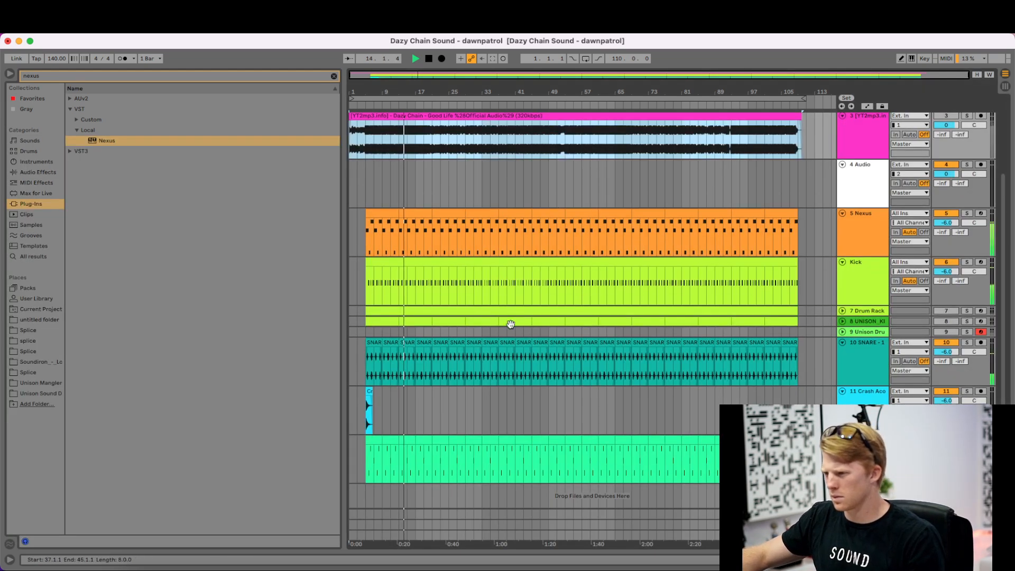
- Stop playback, select the whole 12 Nexus clip from bar 5, and open that track's Nexus instrument
key(space)
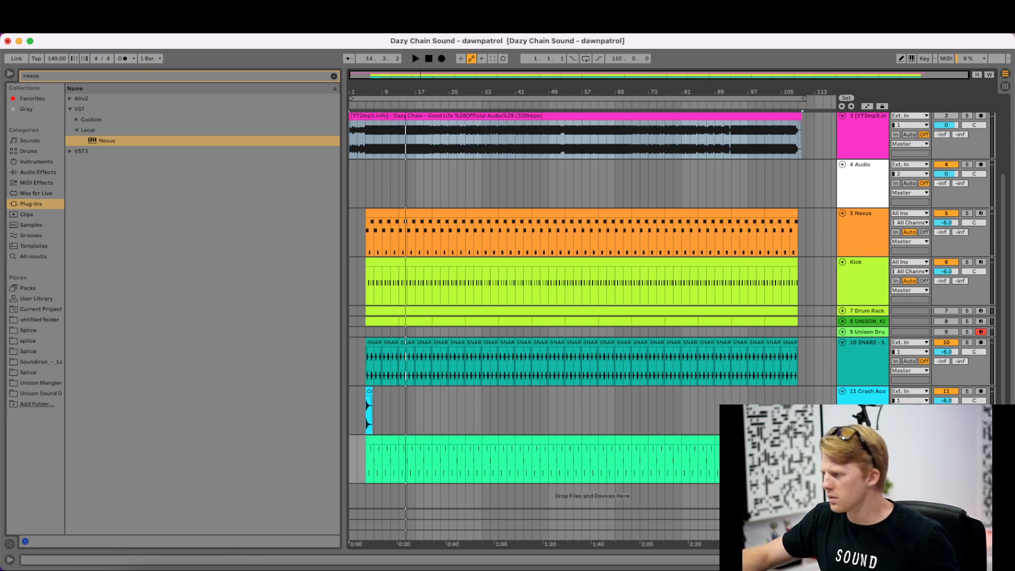
drag(805, 460, 368, 447)
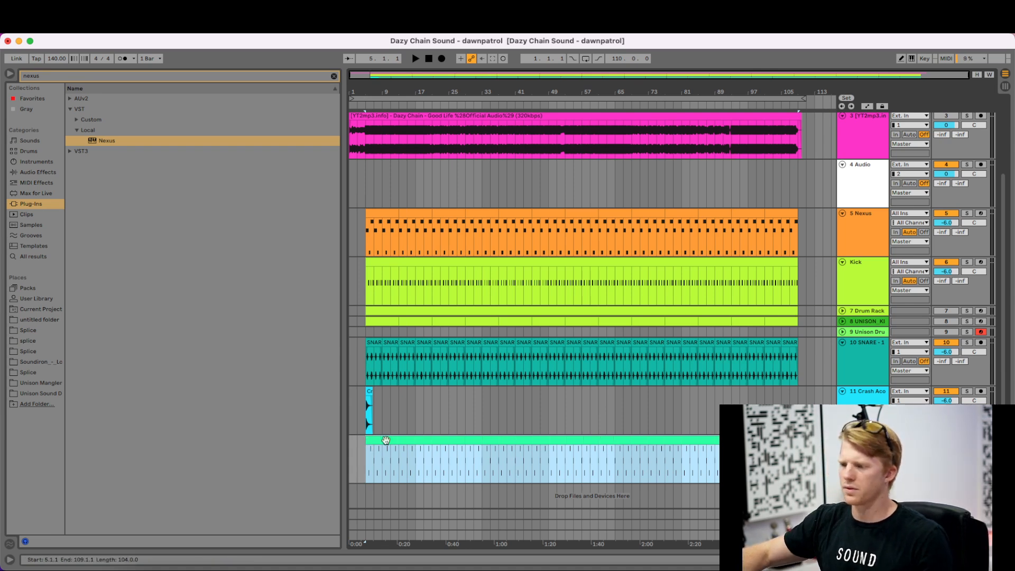
double_click(391, 440)
key(super+a)
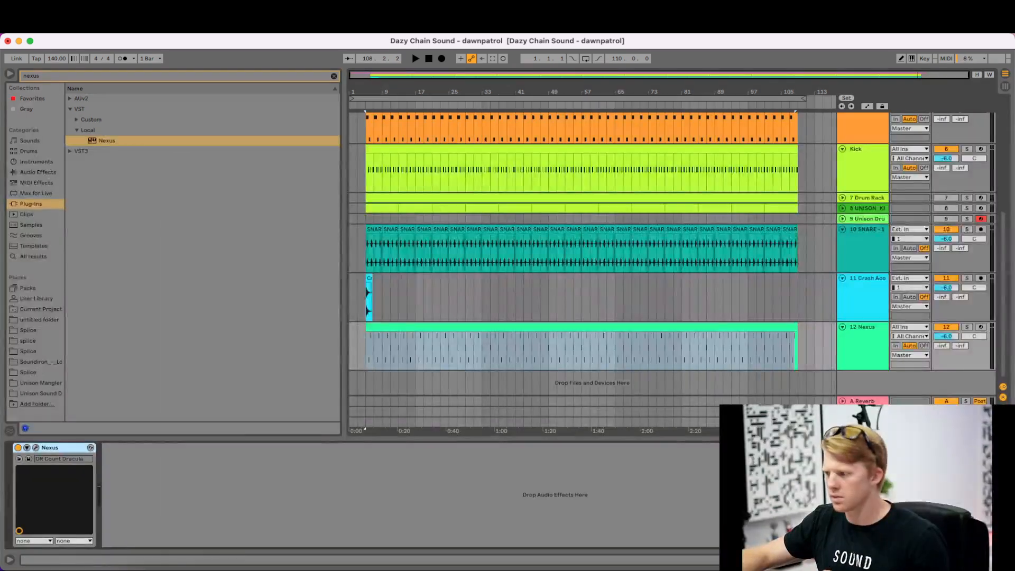
double_click(483, 329)
click(122, 168)
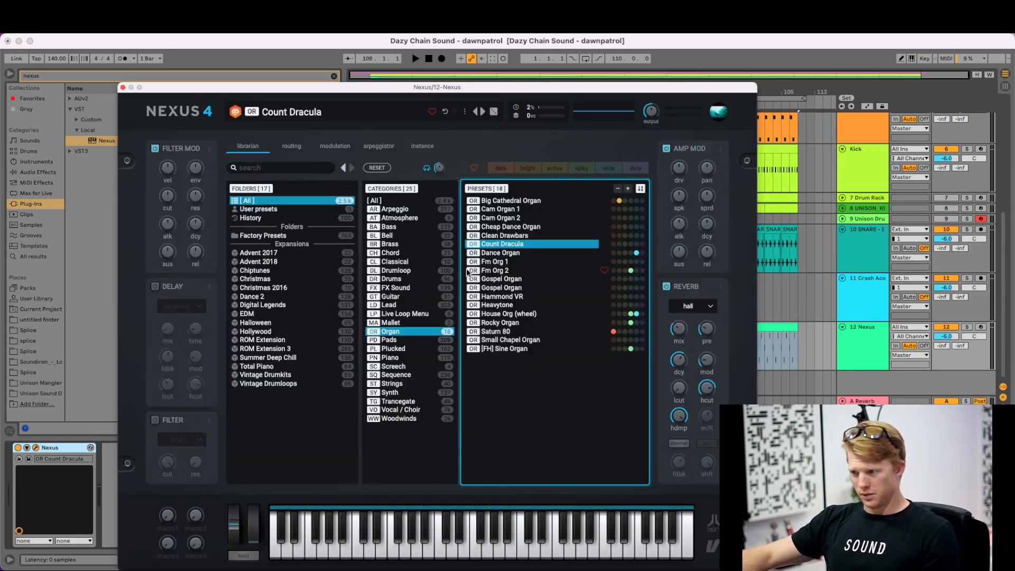
- Play the mix from bar 5 and audition the Nexus organ presets from Big Cathedral Organ through Clean Drawbars
click(524, 201)
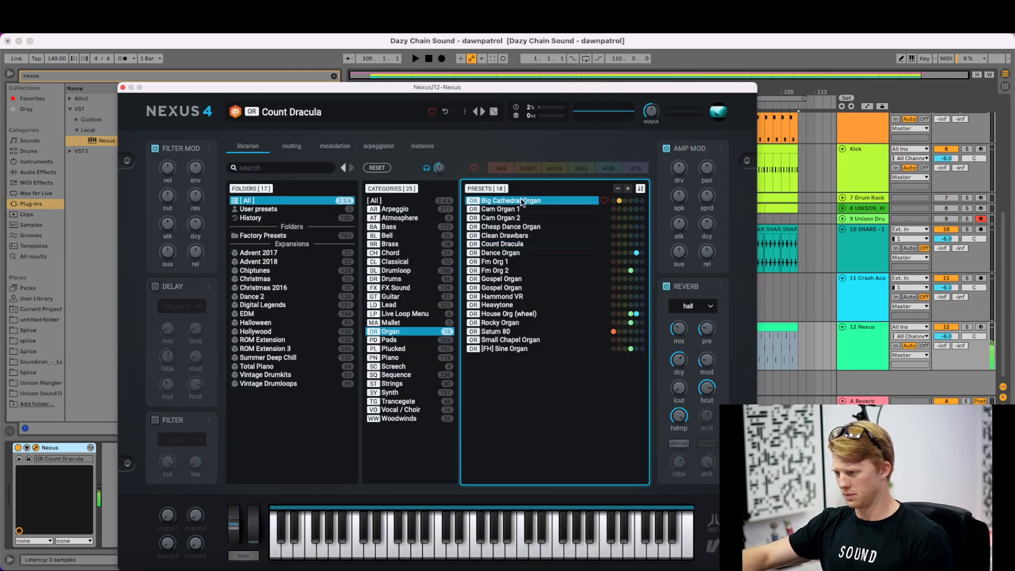
key(space)
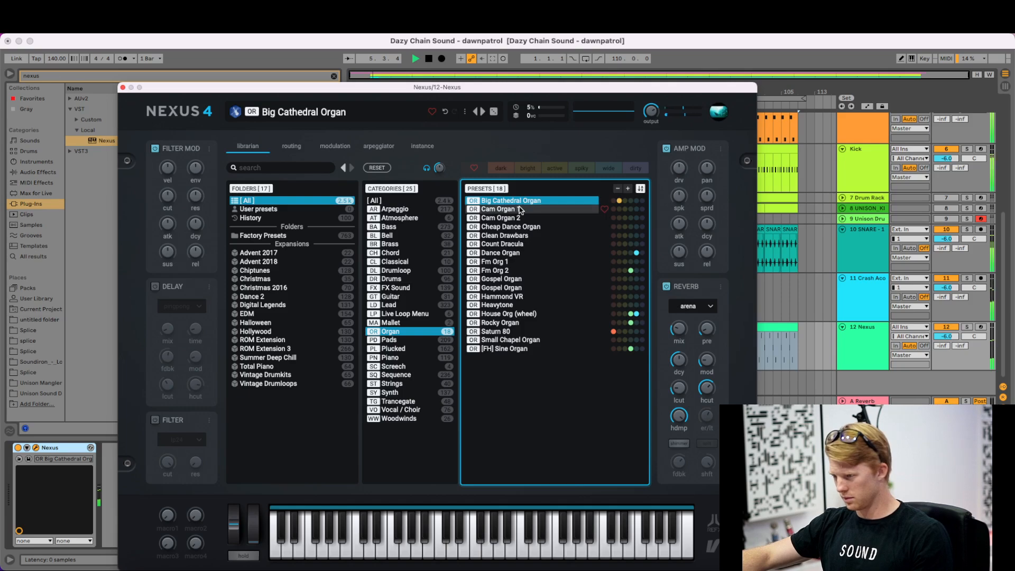
click(519, 210)
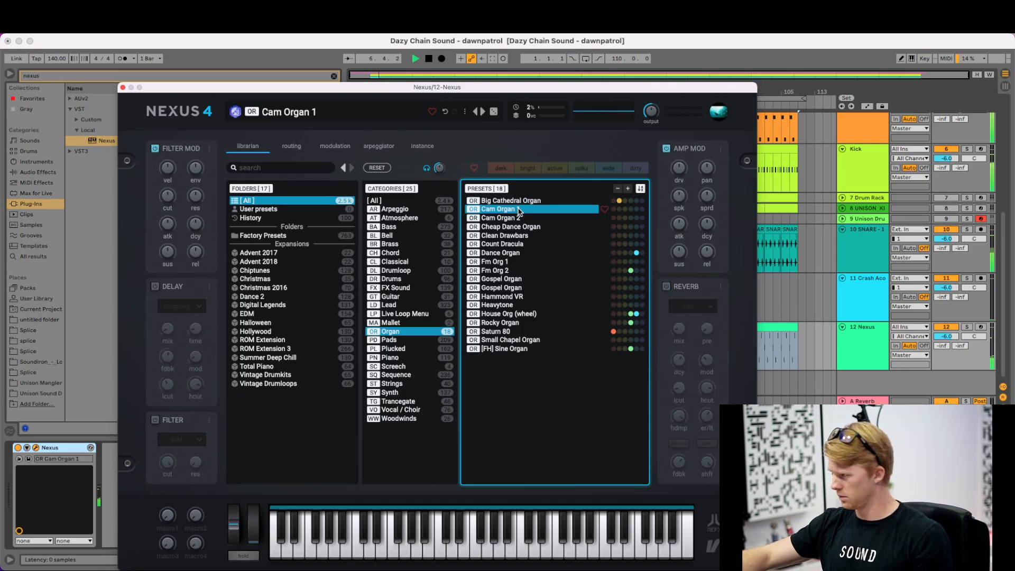
key(super+alt+p)
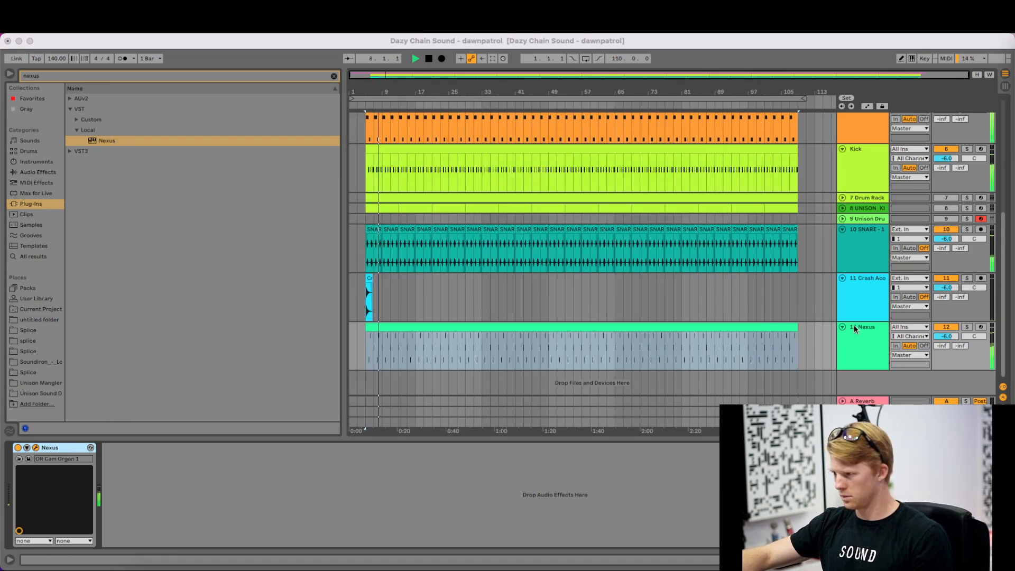
key(super+alt+p)
click(495, 219)
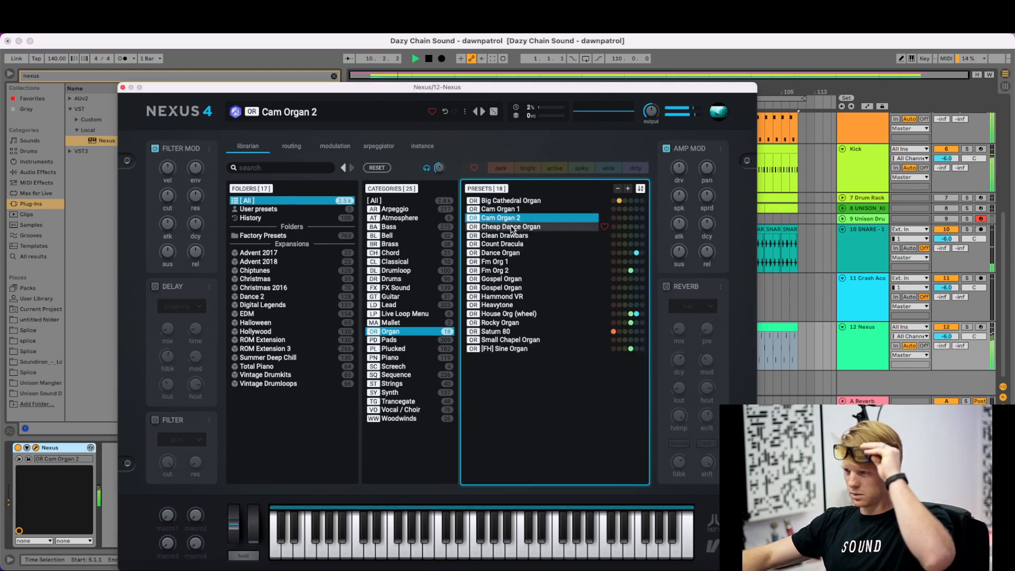
click(511, 227)
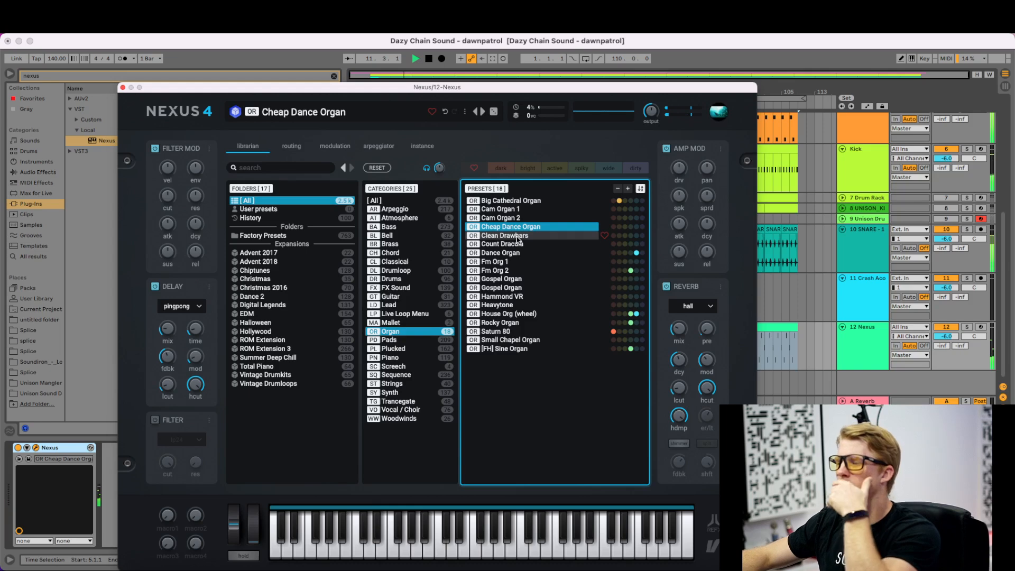
click(517, 238)
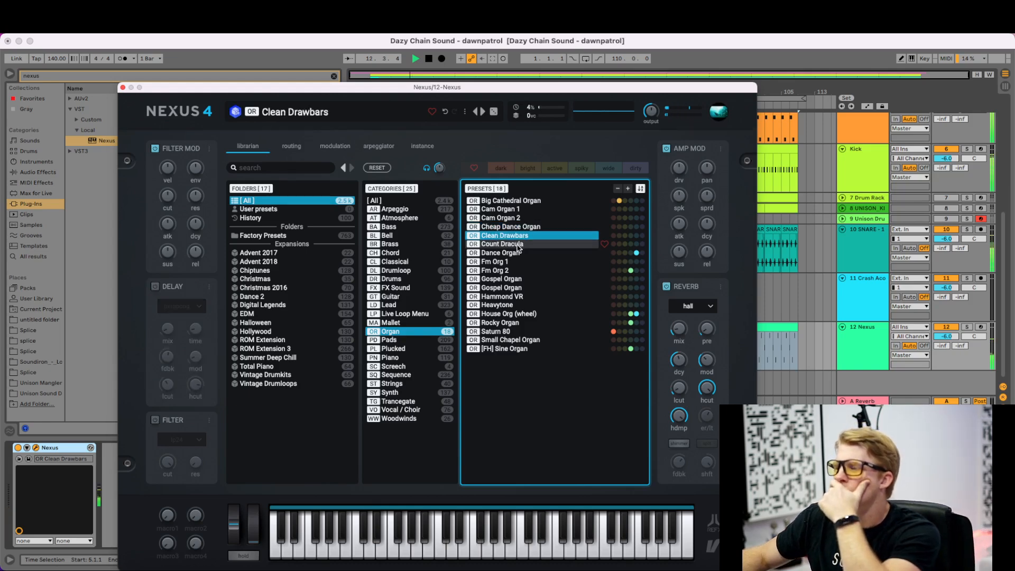
- Audition the organ presets Count Dracula, Dance Organ, Fm Org 1, Fm Org 2 and both Gospel Organs in the mix
click(517, 246)
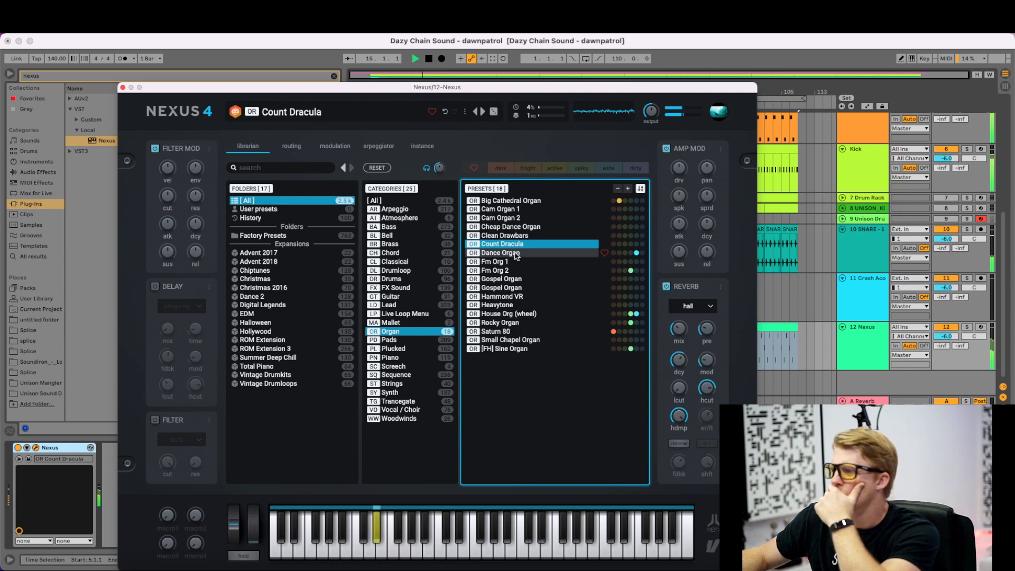
click(516, 254)
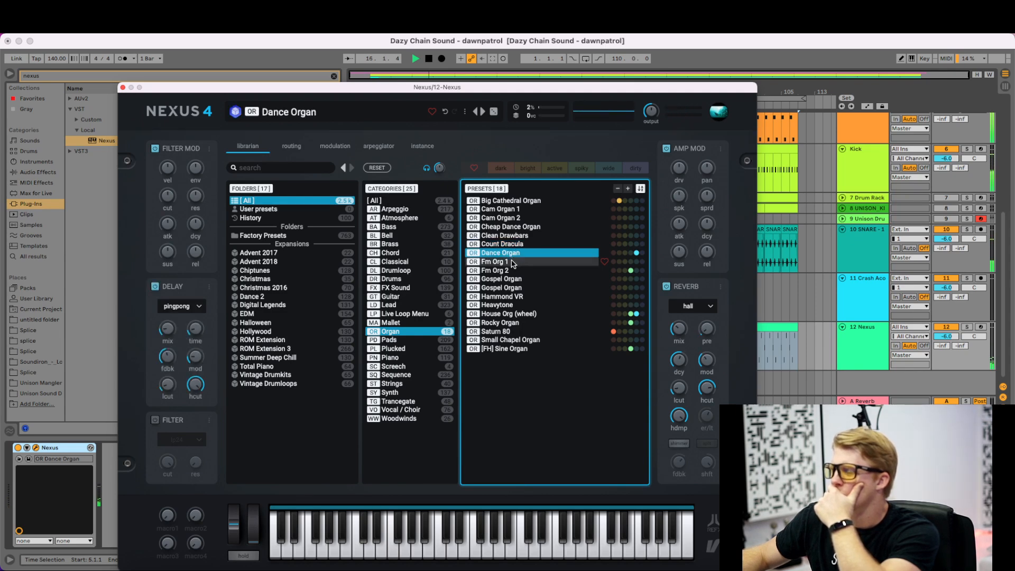
click(513, 262)
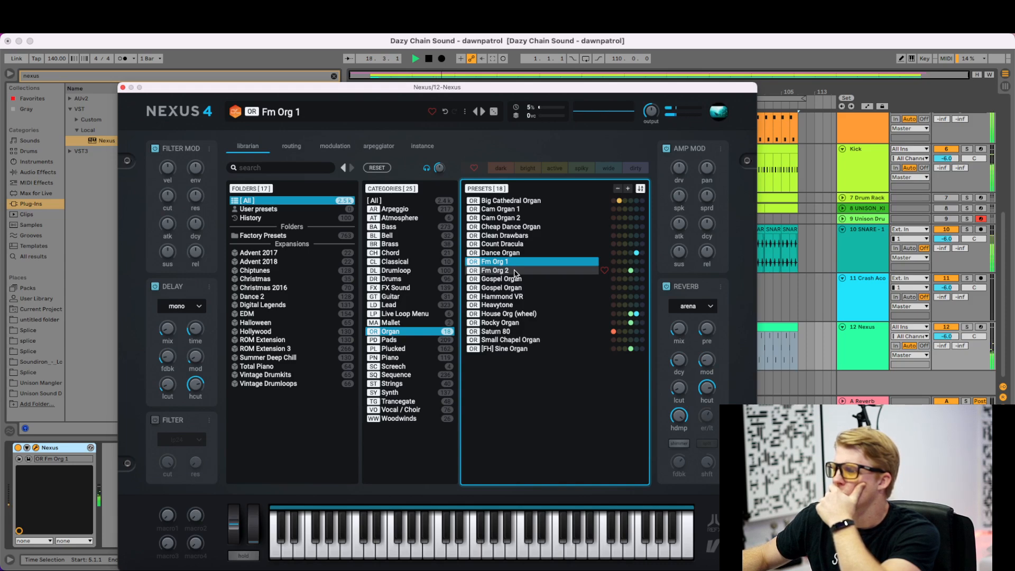
click(514, 271)
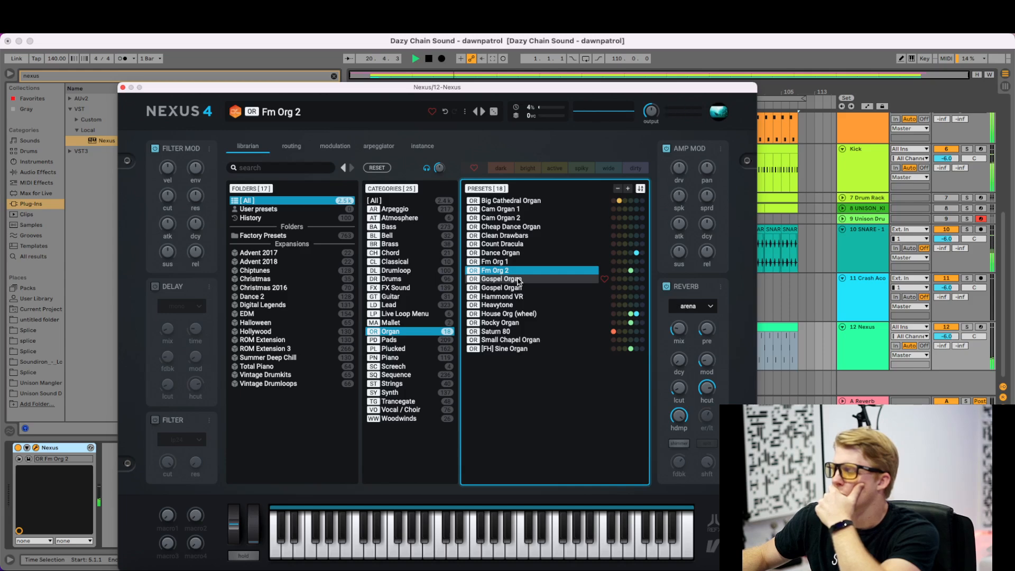
click(518, 280)
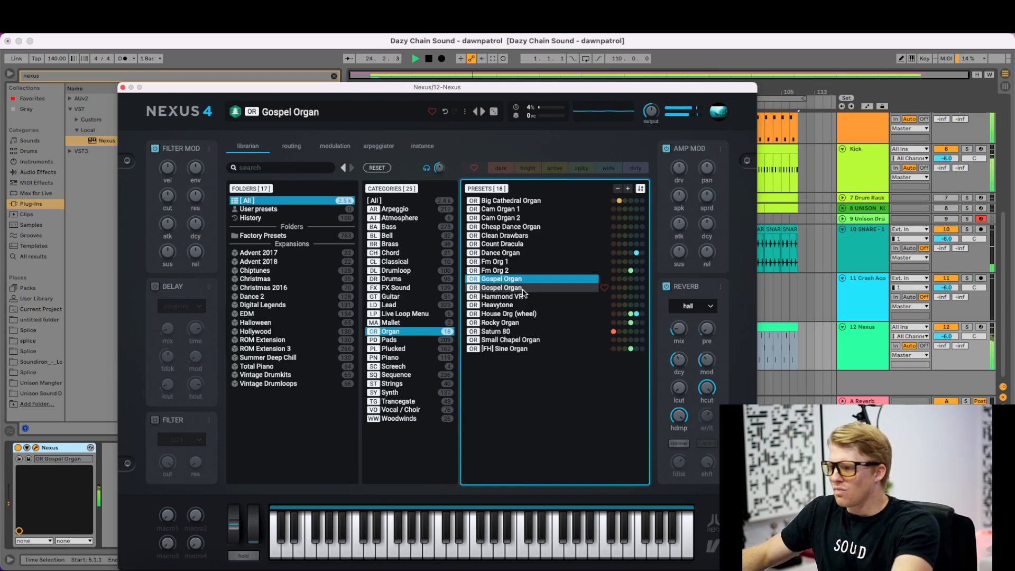
click(522, 289)
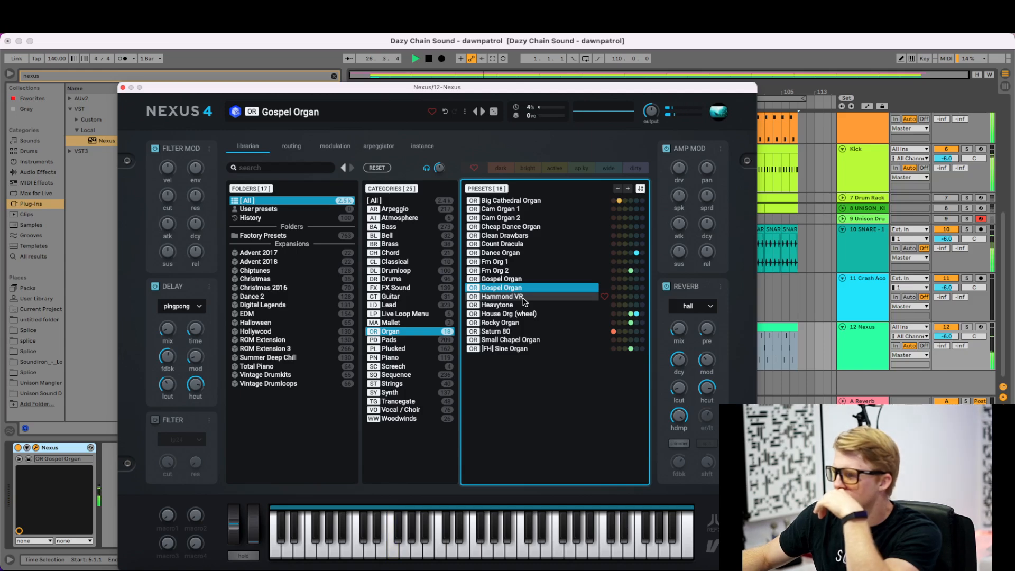
- Try Hammond VR and Heavytone, load House Org (wheel) on the 12 Nexus track, and close the instrument with playback stopped
click(523, 297)
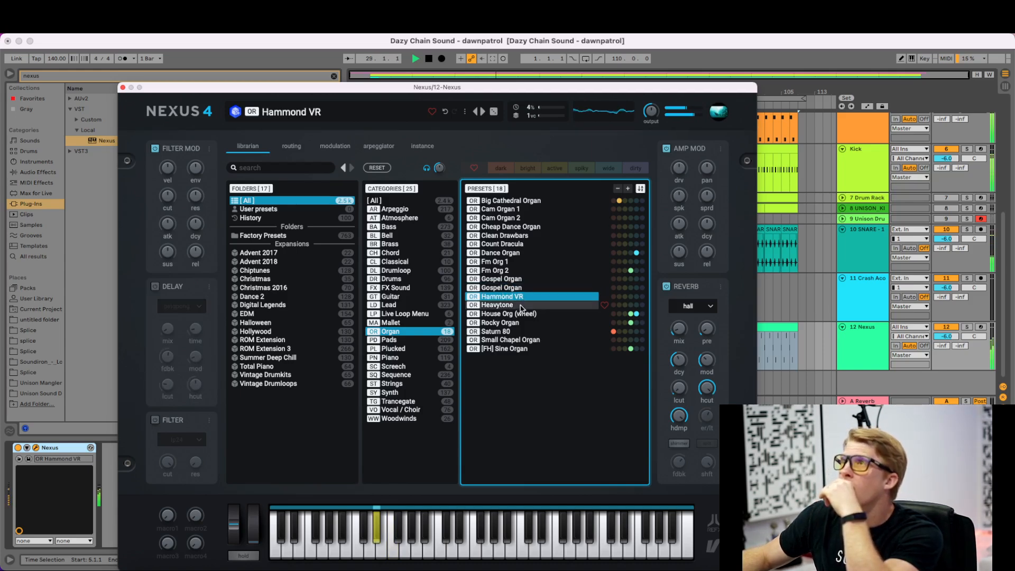
click(524, 304)
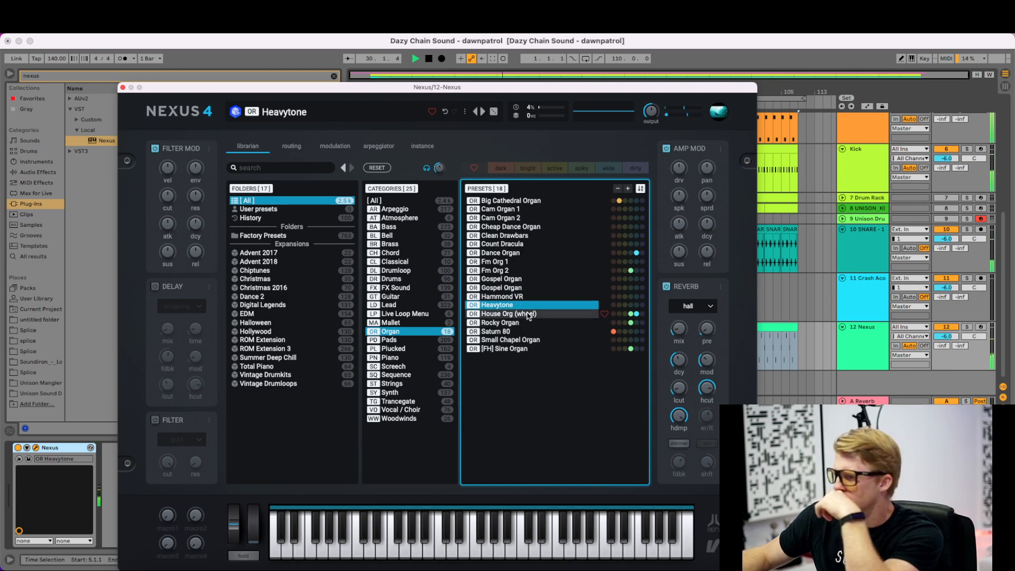
key(Down)
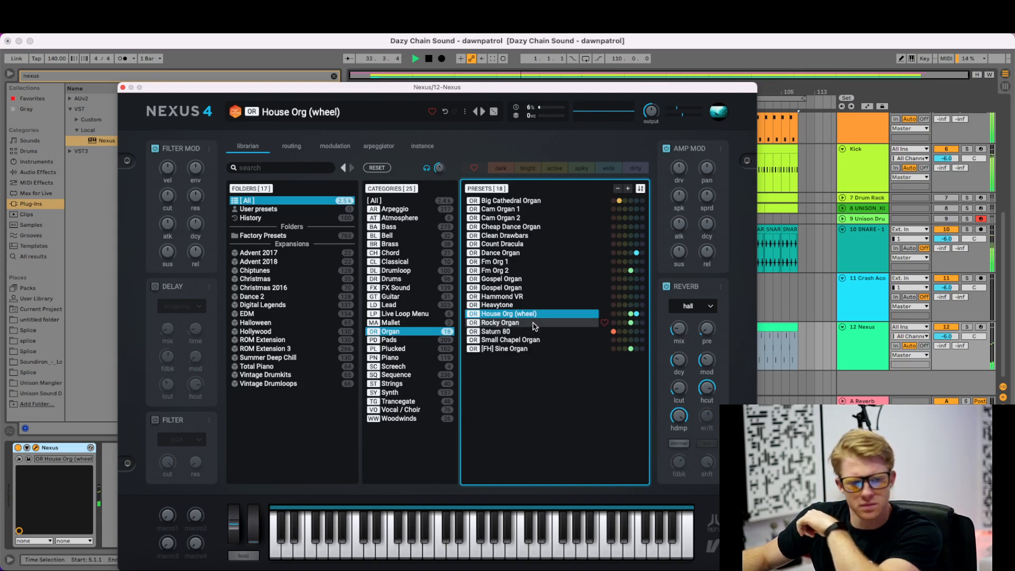
click(123, 88)
key(space)
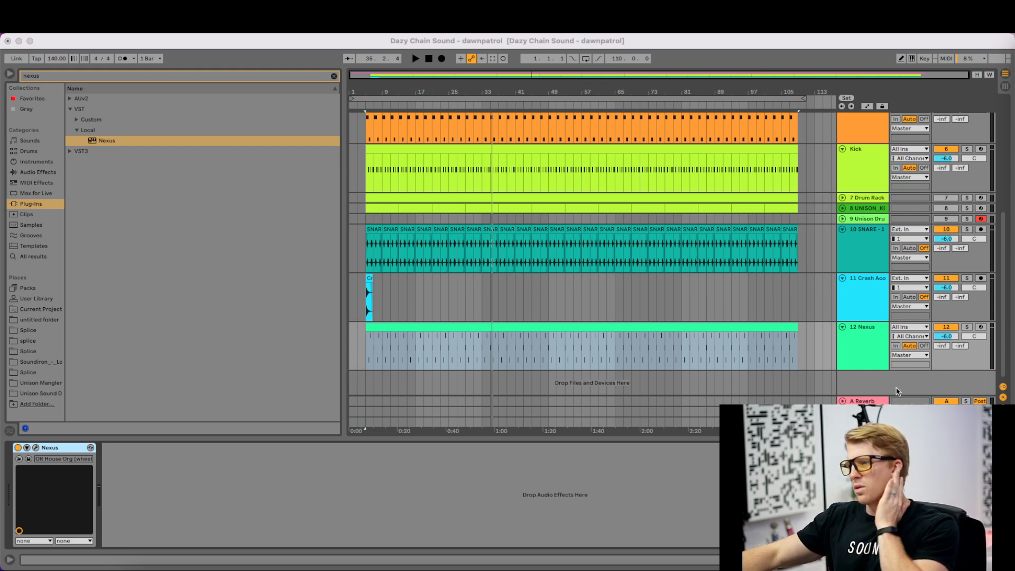
- Deactivate the Dazy Chain reference song clip on track 3
scroll(468, 183, up, 5)
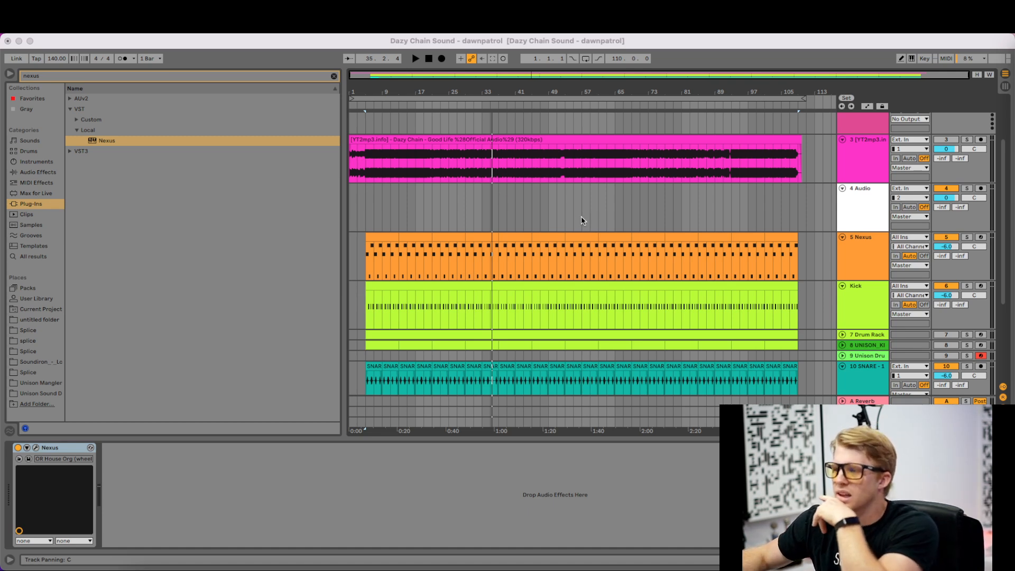
click(782, 142)
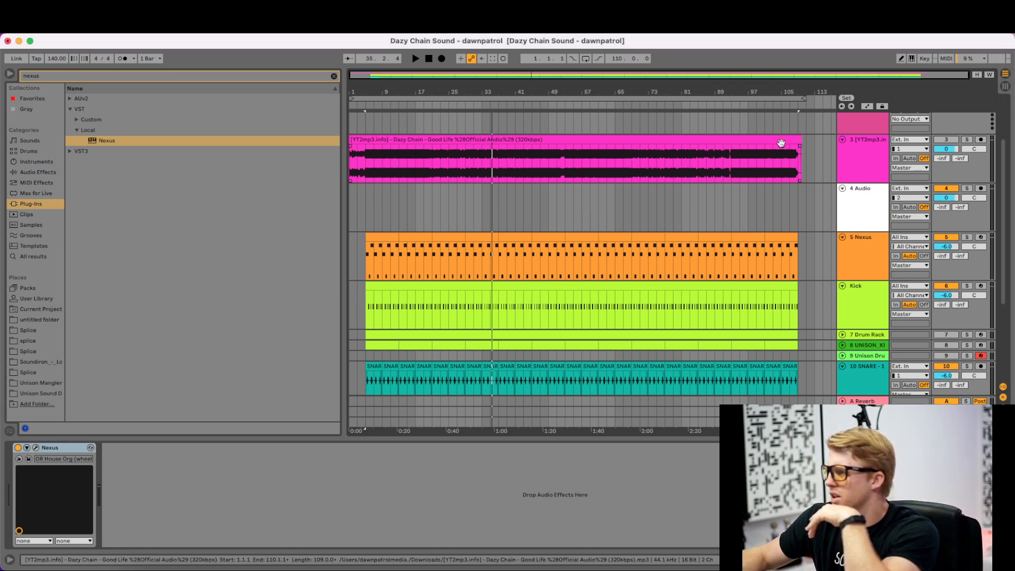
click(782, 143)
key(0)
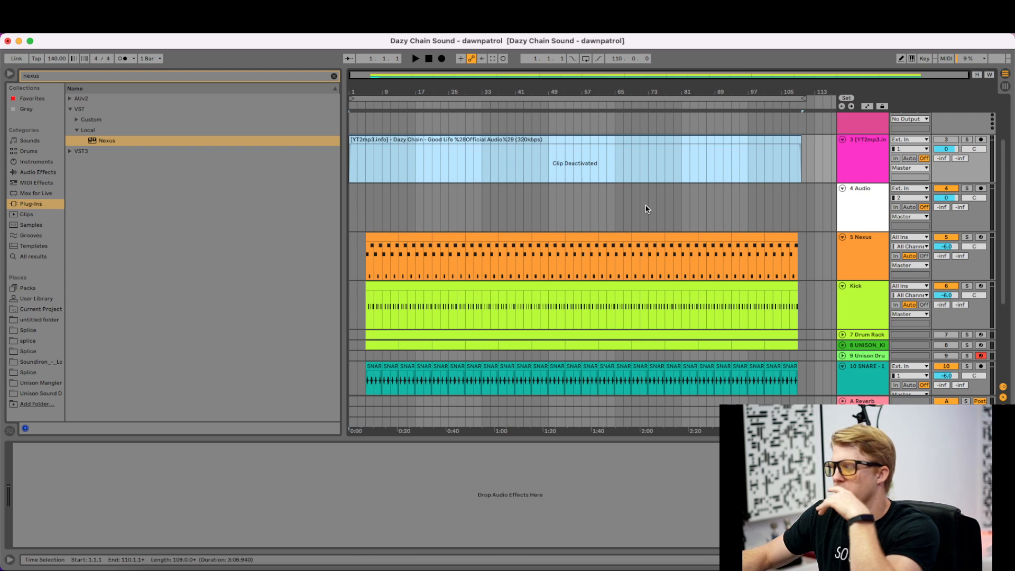
- Select the 5 Nexus track's clip from bar 5 to bar 109 and open its MIDI notes
scroll(647, 209, down, 3)
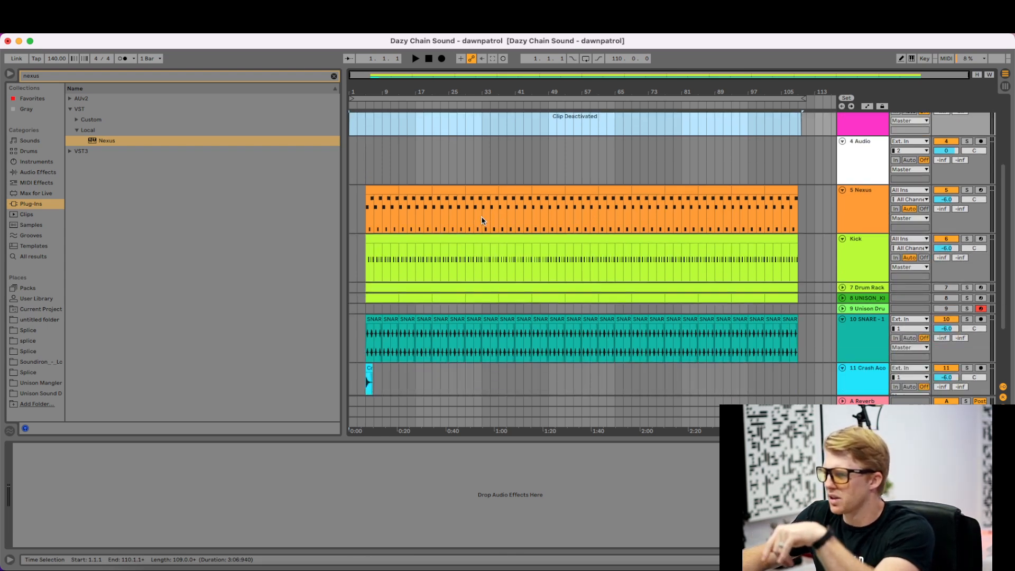
scroll(515, 233, down, 1)
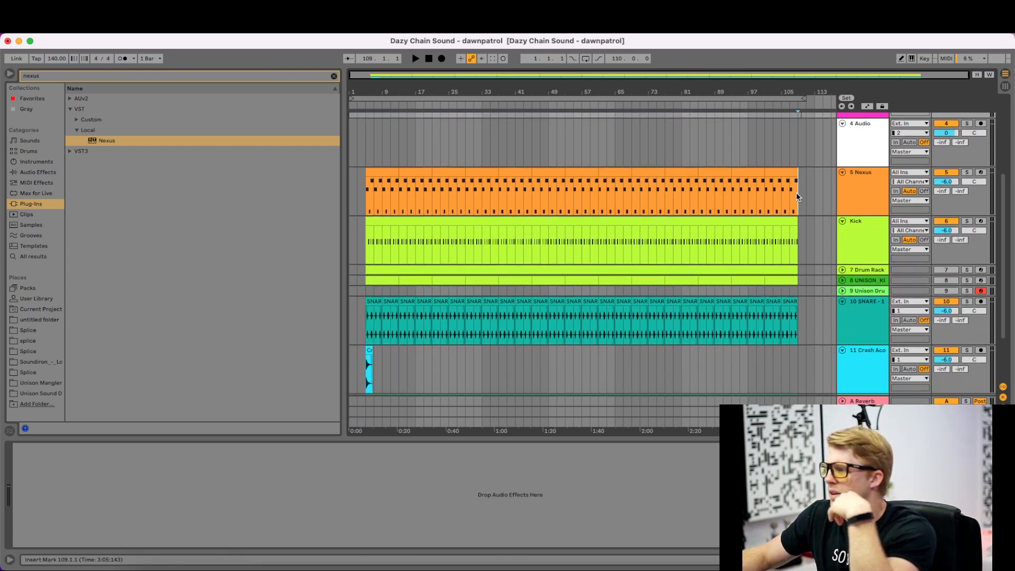
drag(796, 193, 364, 168)
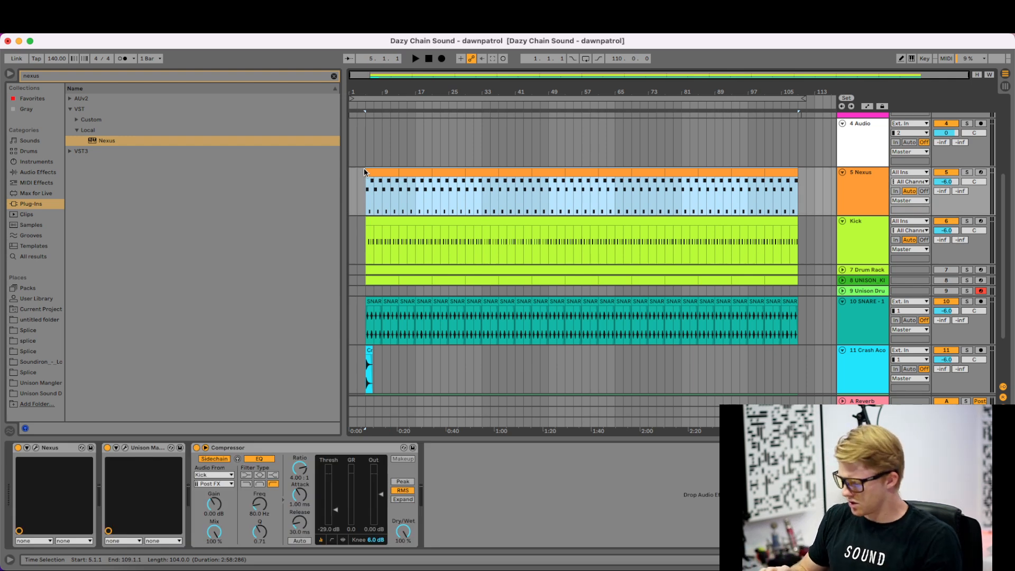
double_click(398, 169)
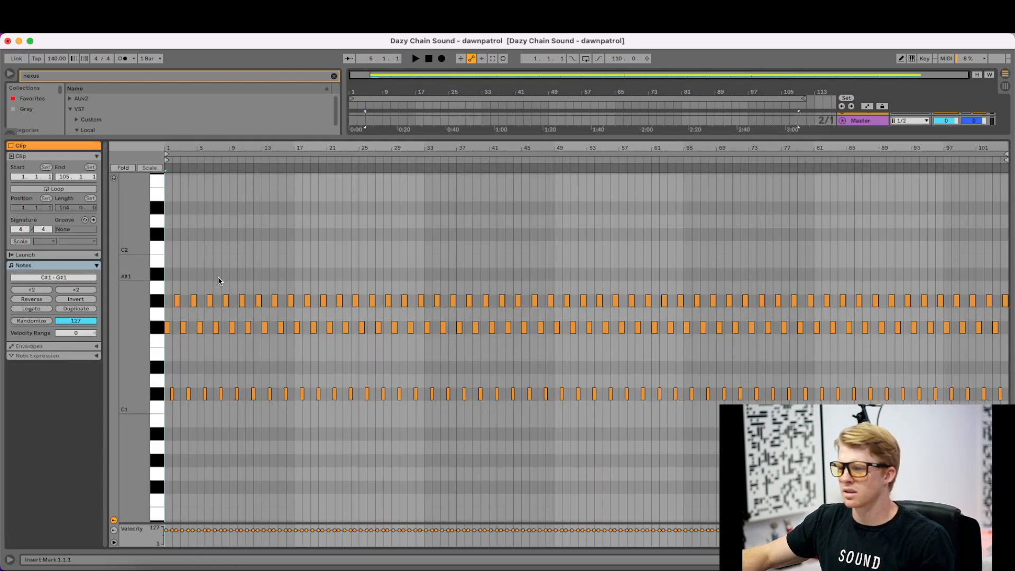
click(237, 273)
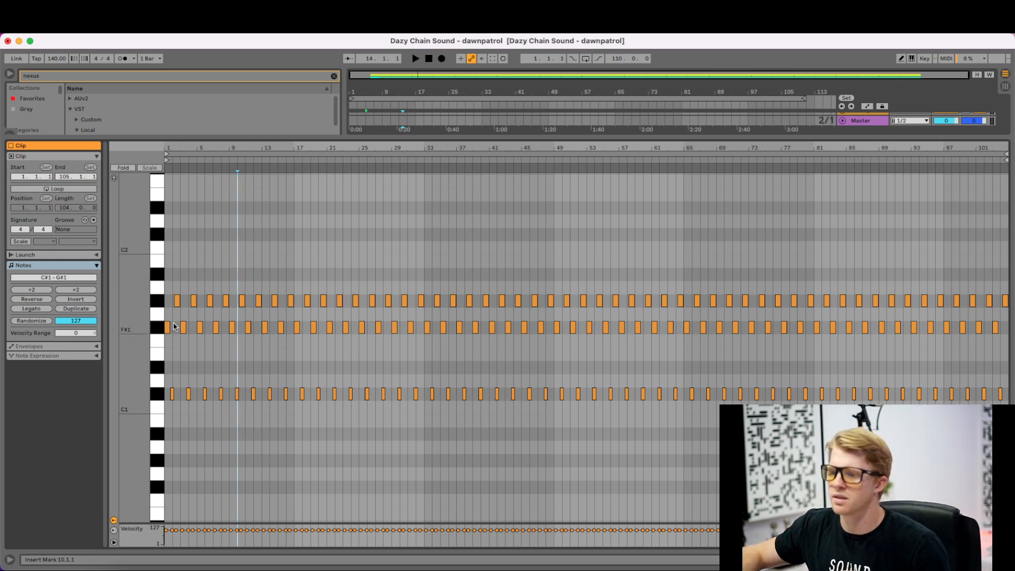
- Turn on note preview in the 5 Nexus clip and audition the F#1, G#1, D#1, D1 and C#1 keys
click(157, 329)
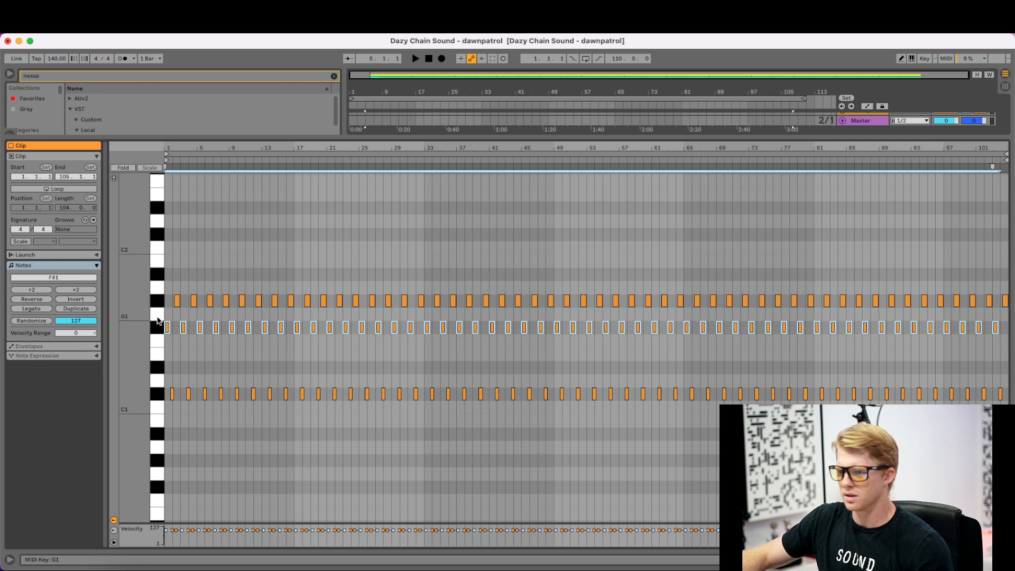
click(161, 368)
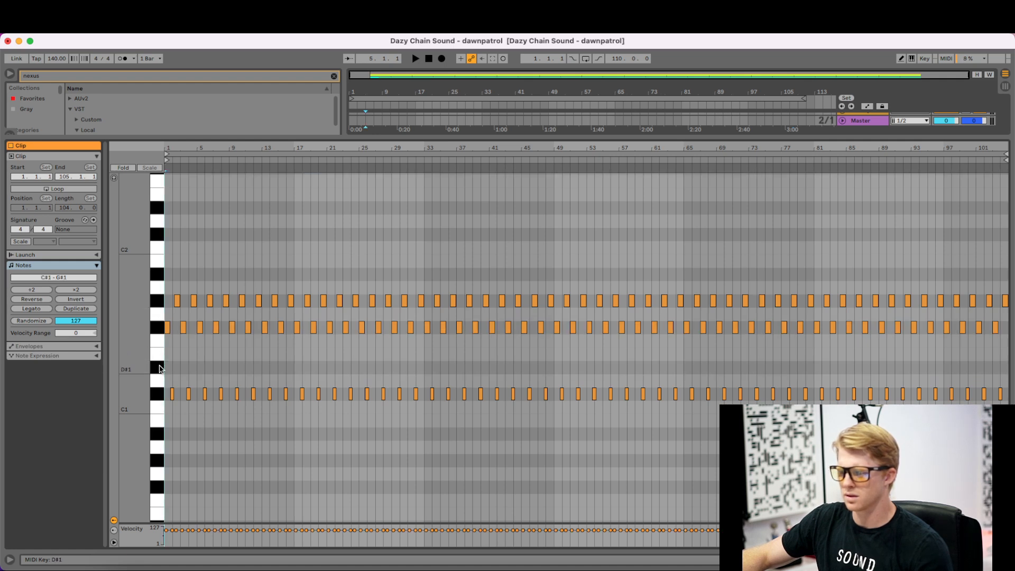
key(b)
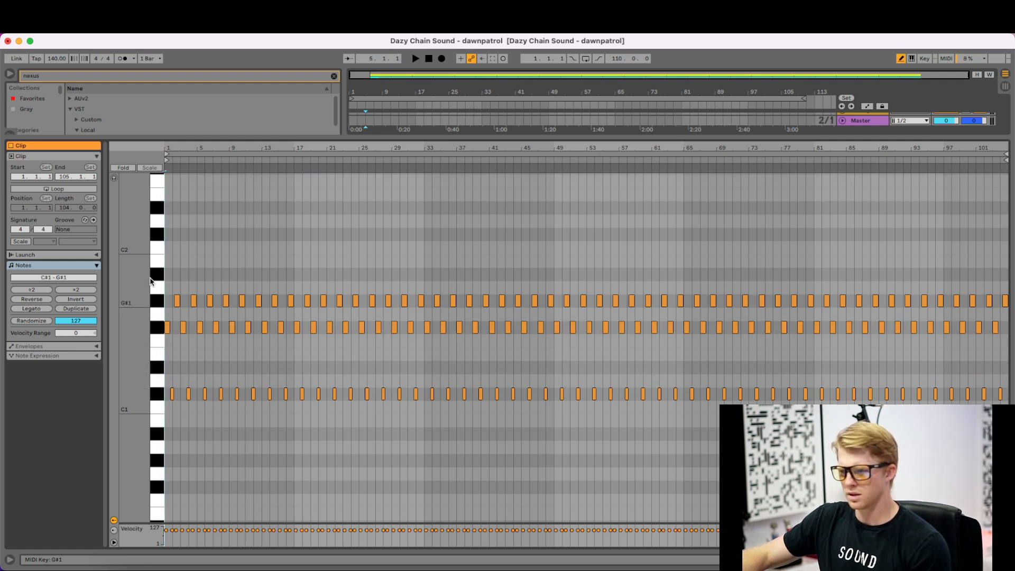
click(160, 382)
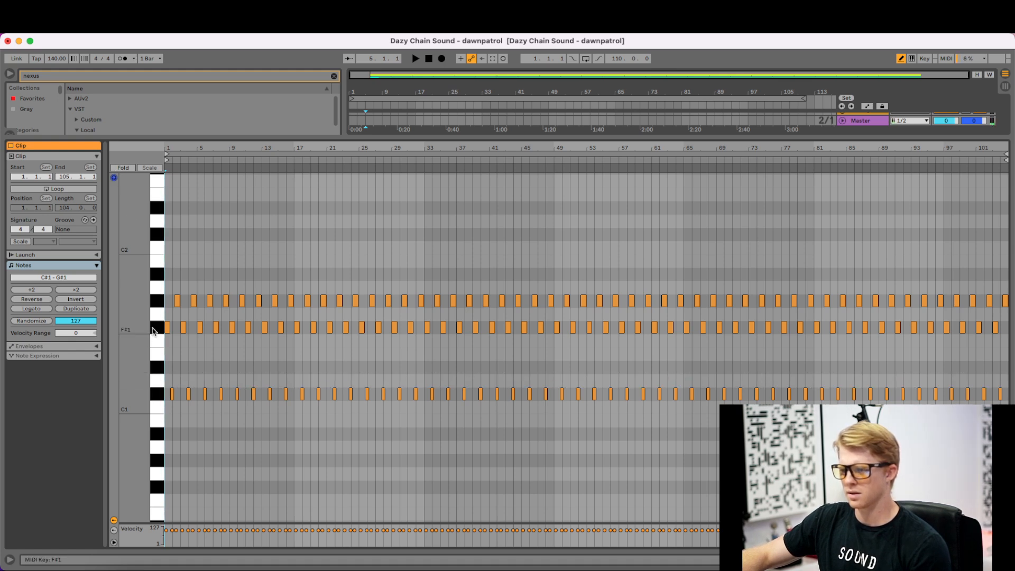
click(159, 328)
click(157, 305)
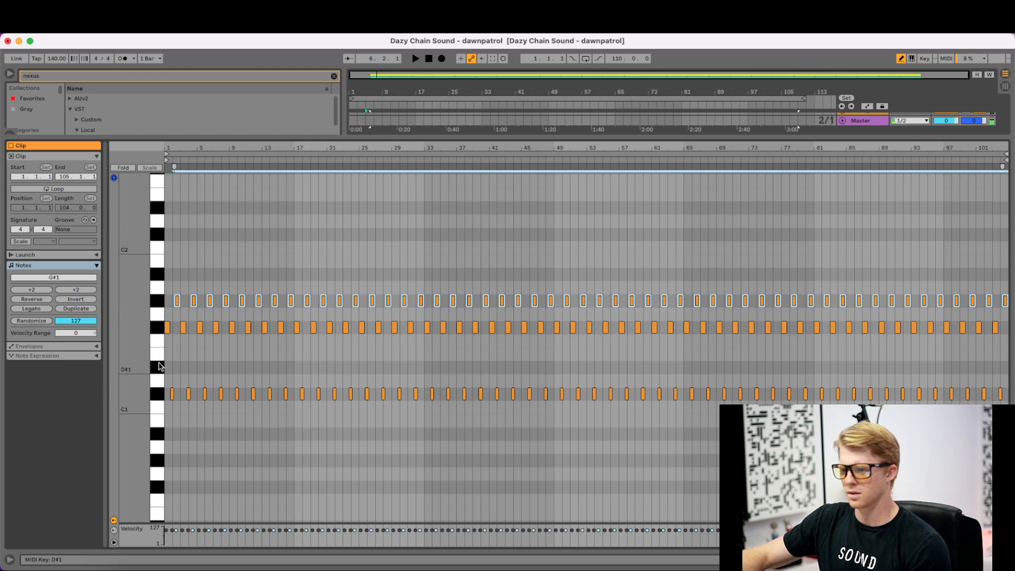
click(159, 364)
click(154, 330)
click(157, 383)
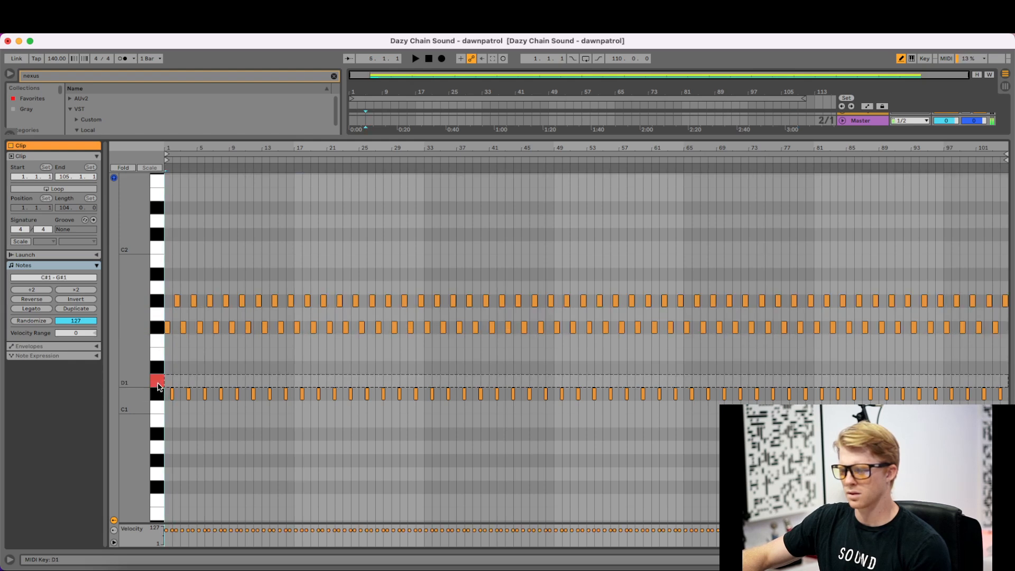
click(159, 391)
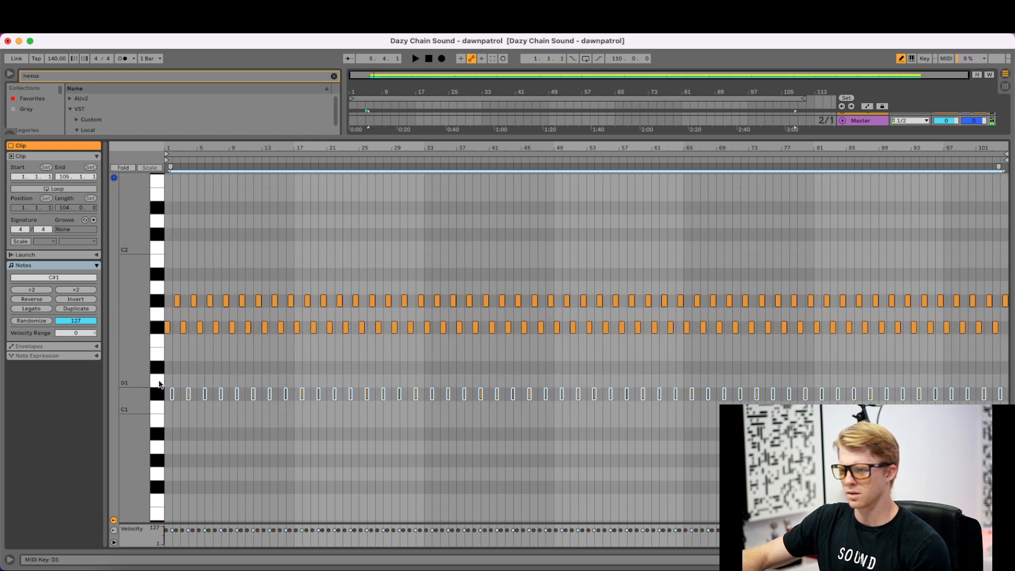
click(159, 383)
- Try all of the 5 Nexus clip's notes two octaves and one octave higher in playback, and return them to C#1–G#1
key(super+a)
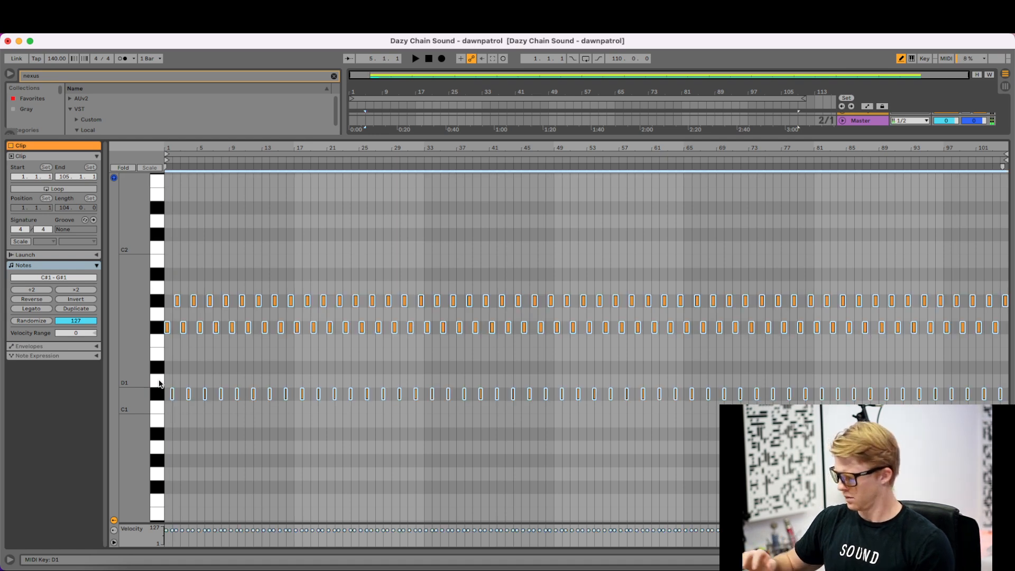
key(shift+Up)
key(shift+Up)
key(space)
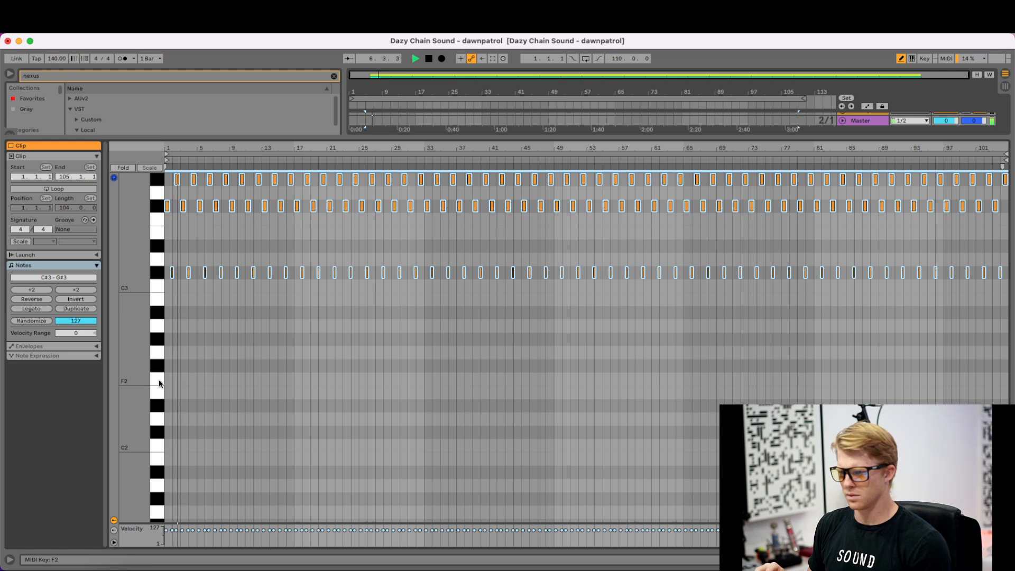
key(space)
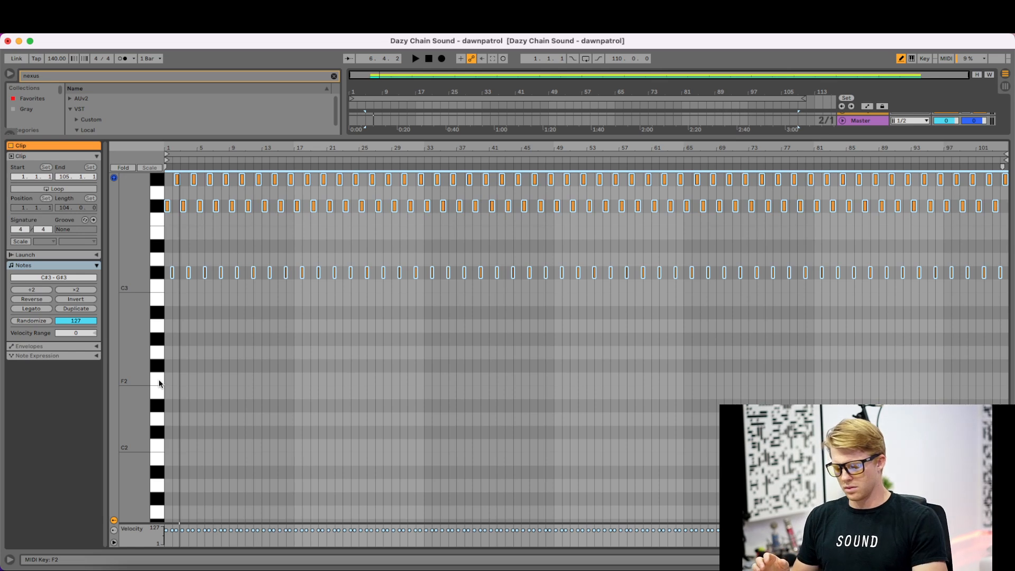
key(shift+Down)
key(space)
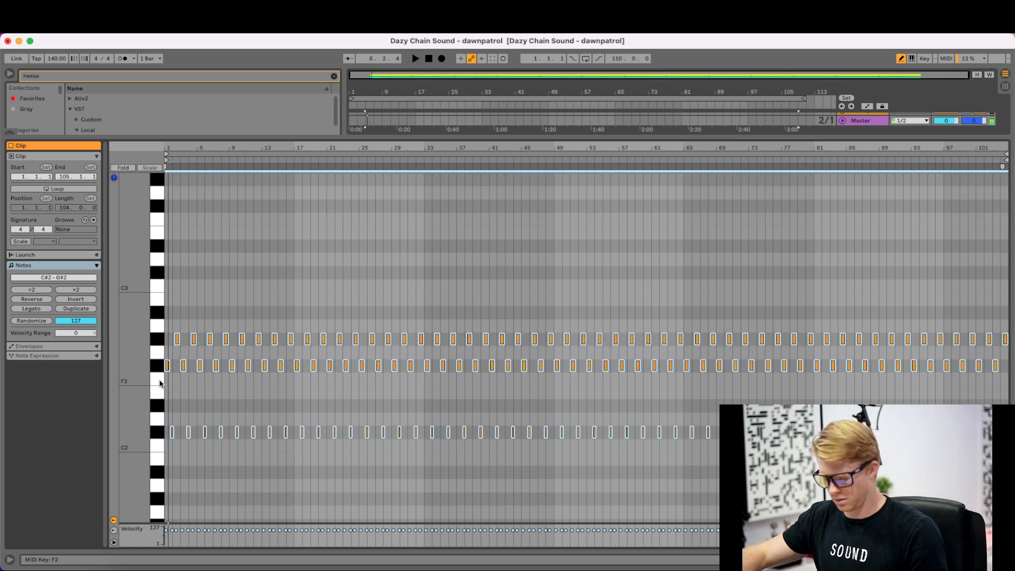
key(shift+Down)
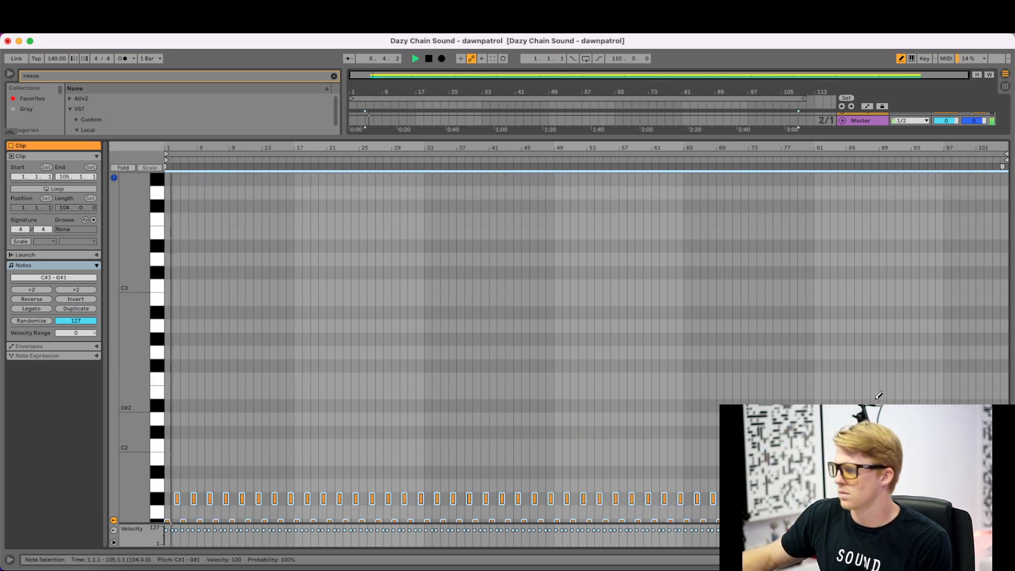
click(952, 559)
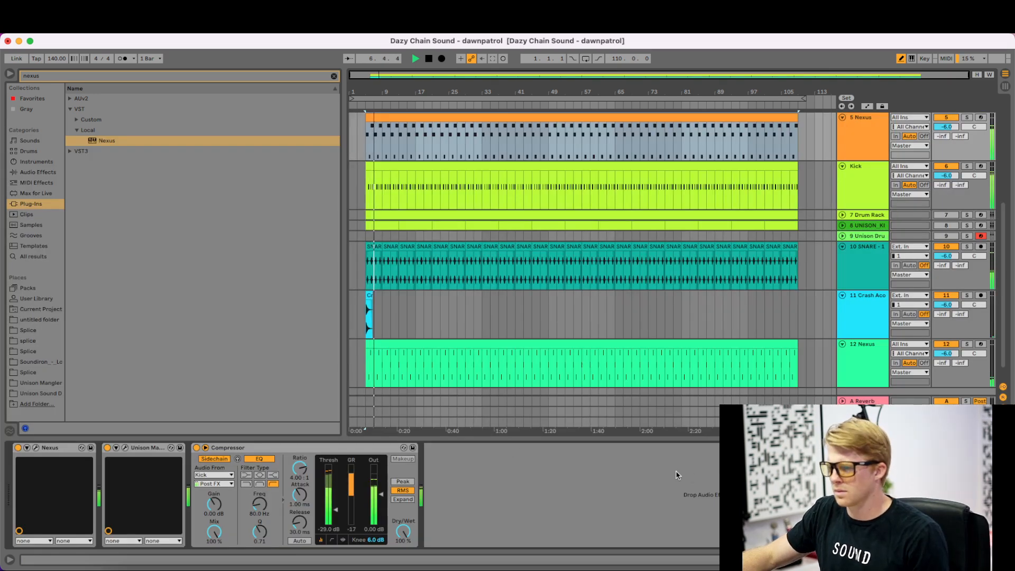
key(space)
- Open the 12 Nexus clip's MIDI notes, select all its D#2 notes and play its opening briefly
click(887, 358)
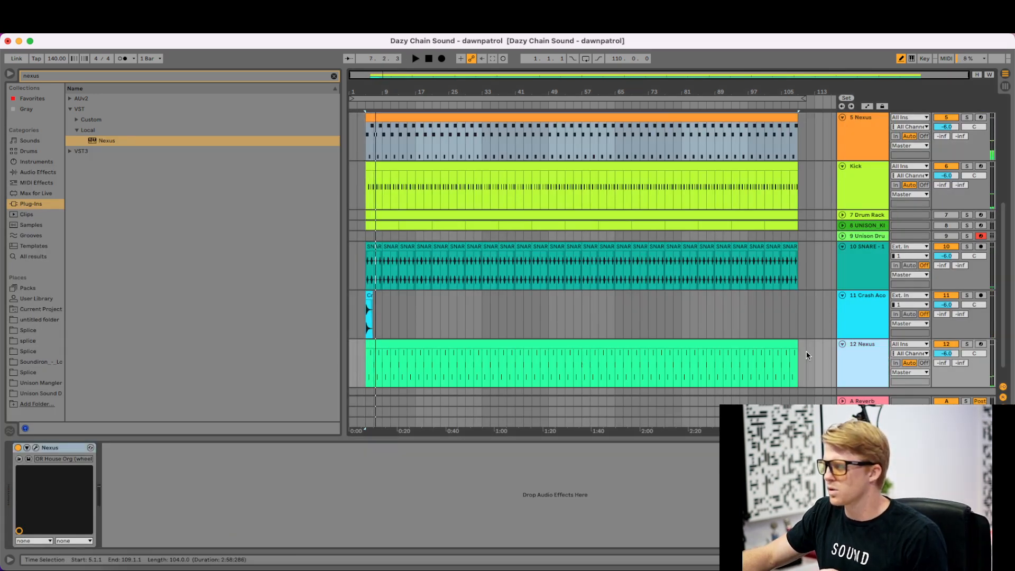
click(515, 344)
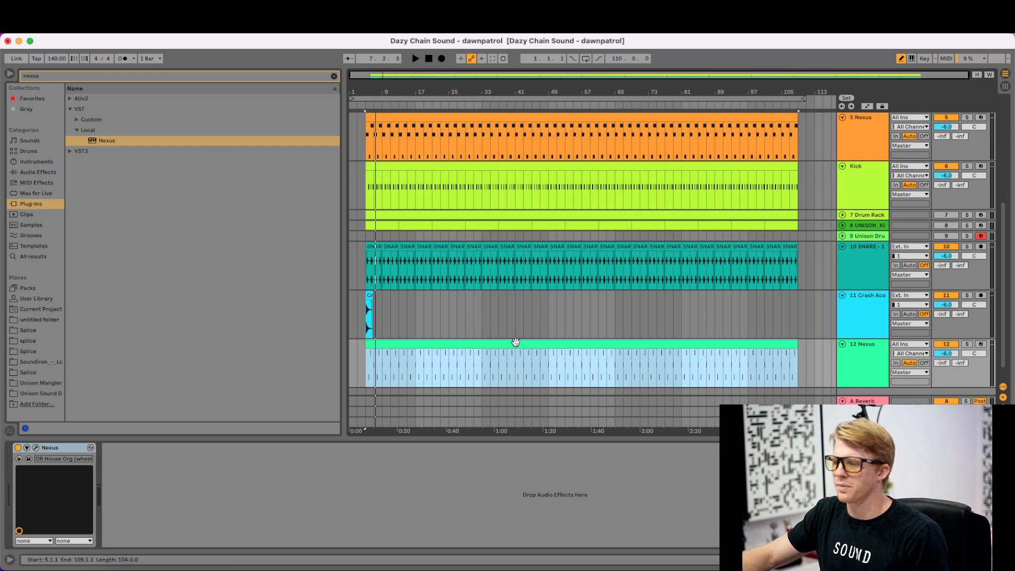
double_click(515, 344)
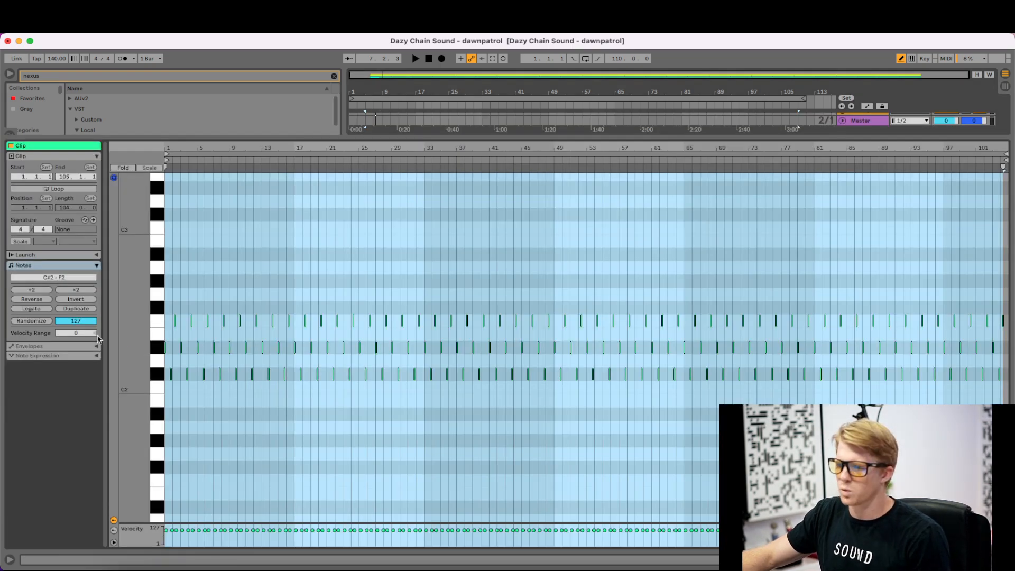
drag(183, 148, 182, 249)
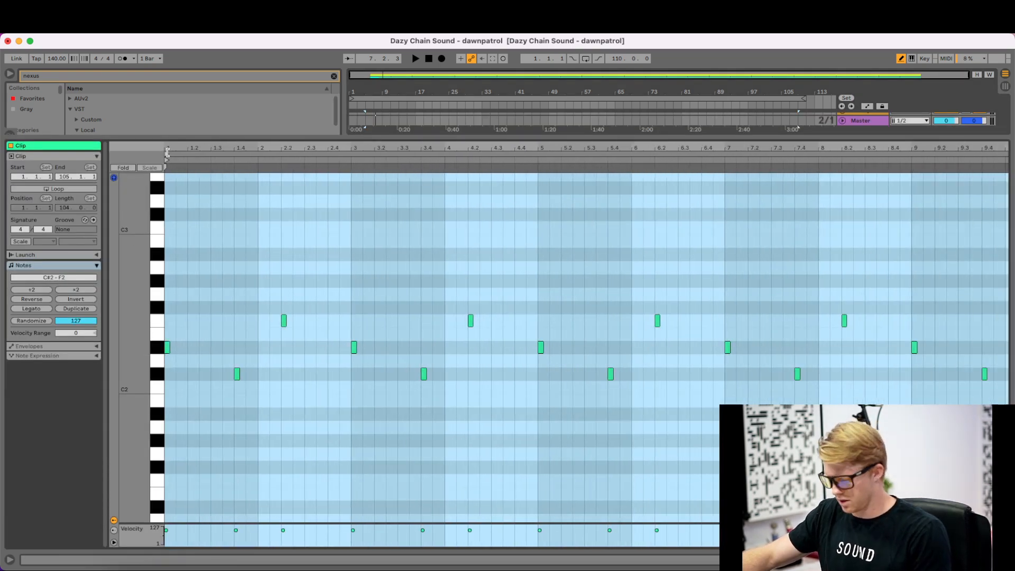
key(b)
click(196, 333)
click(162, 350)
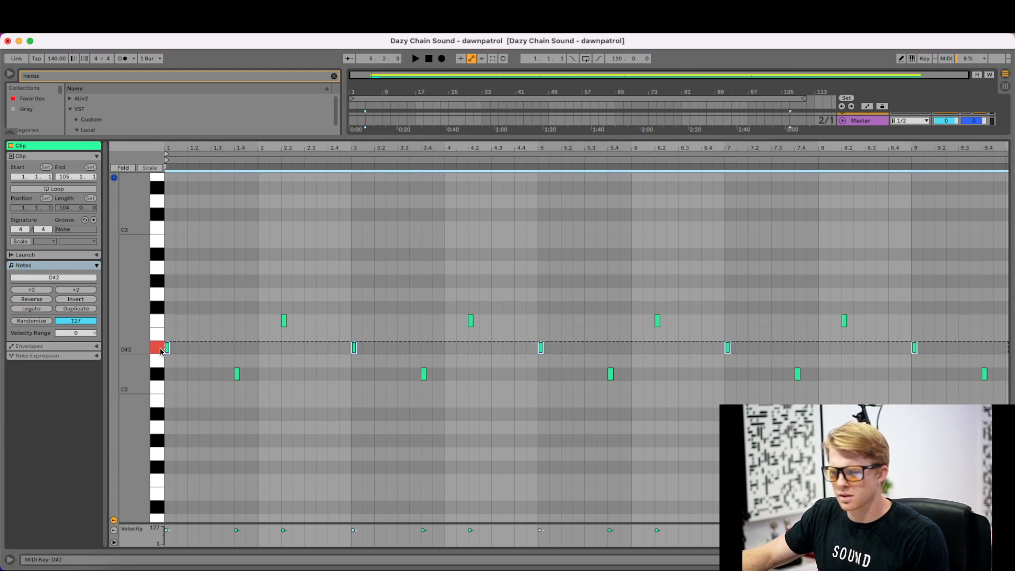
key(space)
key(space)
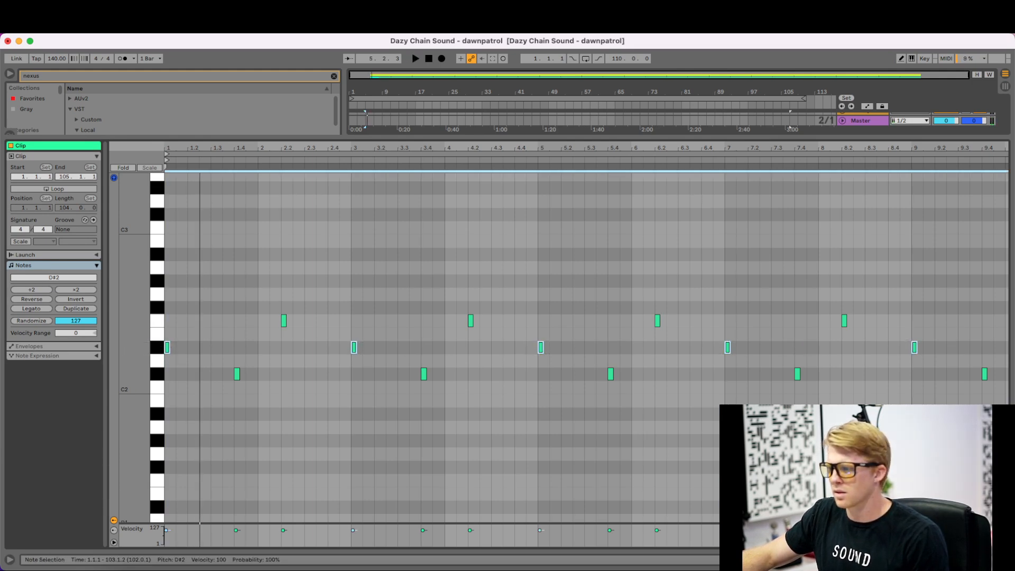
- Duplicate the 12 Nexus track together with its clip
click(1005, 560)
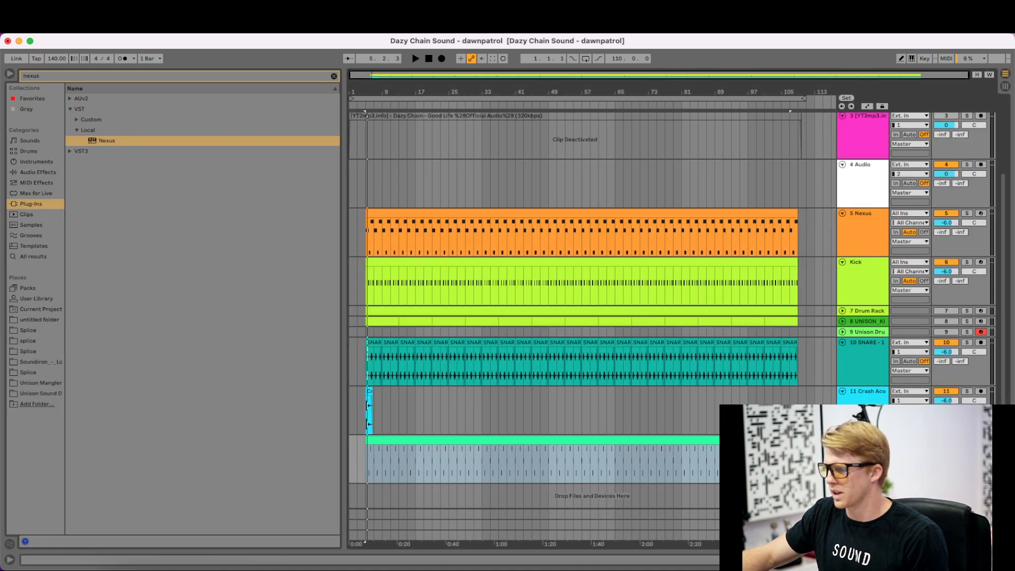
right_click(857, 441)
click(689, 322)
scroll(694, 357, down, 2)
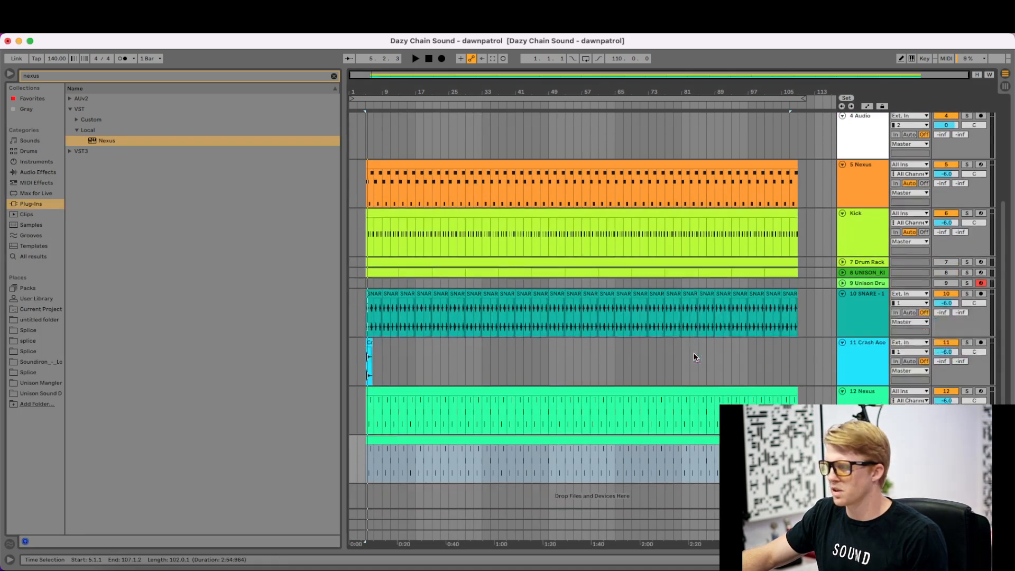
- Open the MIDI clip and the Nexus instrument of the duplicated 13 Nexus track
double_click(534, 440)
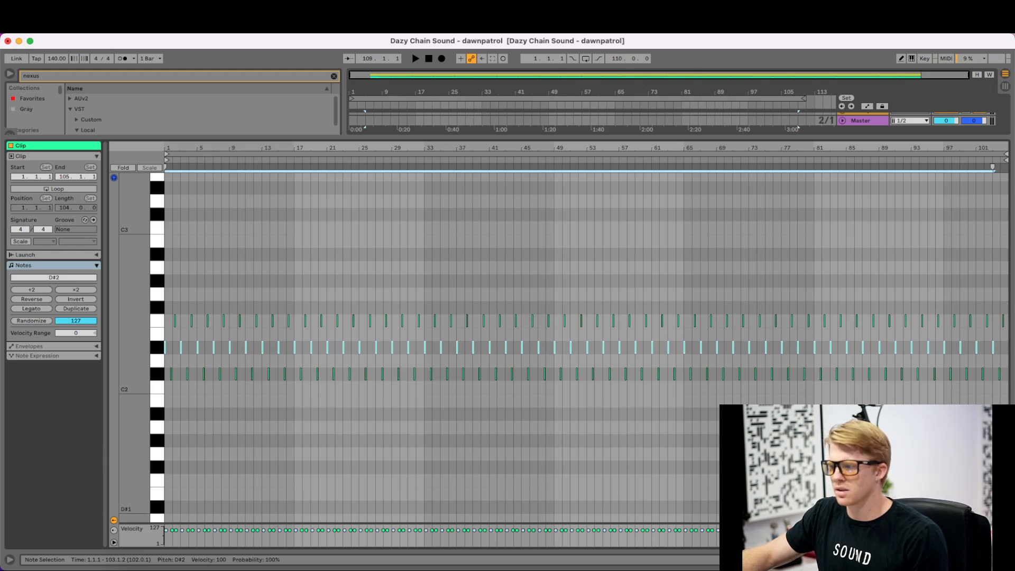
click(958, 559)
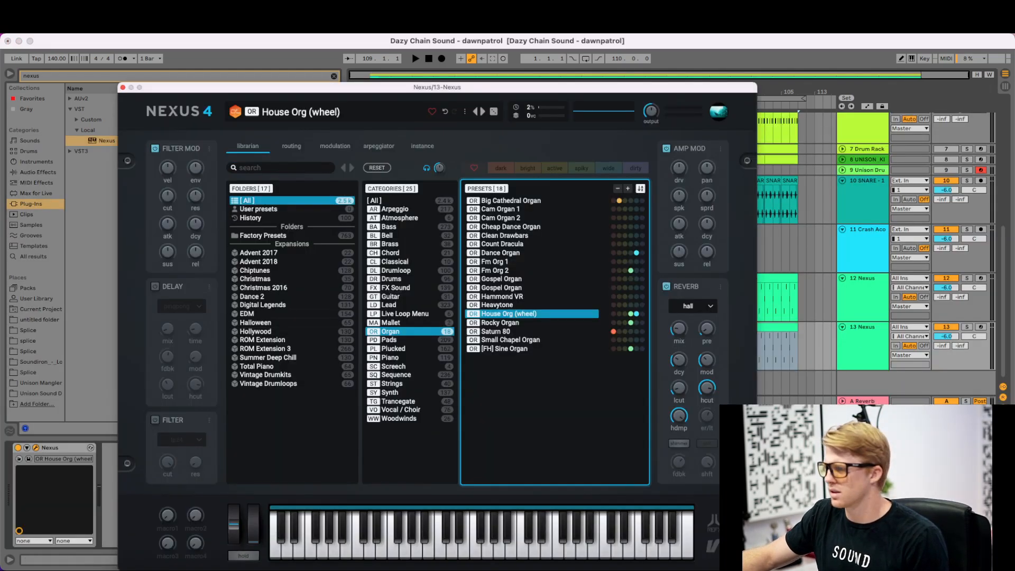
key(super+Tab)
click(768, 326)
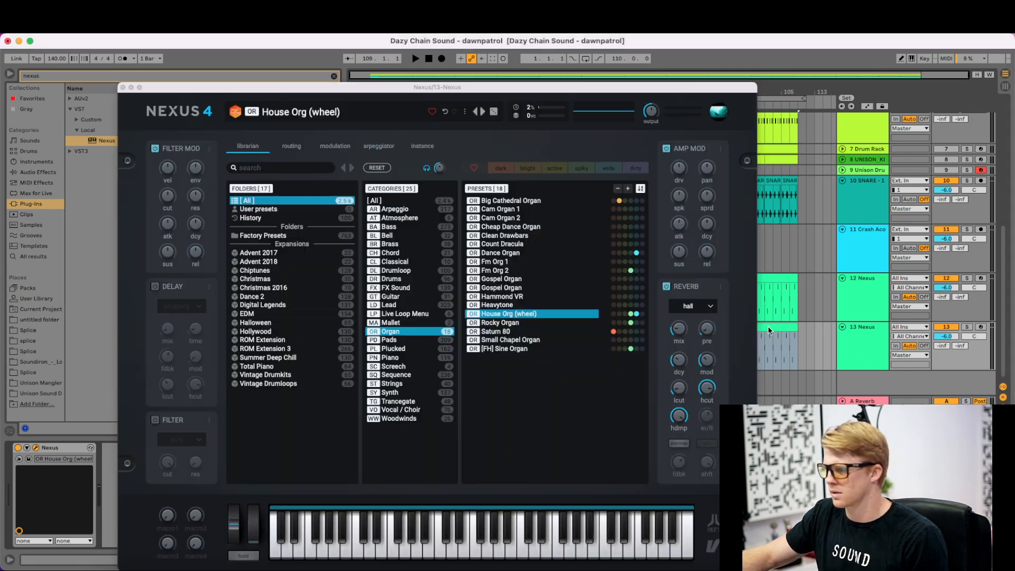
- Audition Rocky Organ, Saturn 80 and Small Chapel Organ, and load the [FH] Sine Organ preset on 13 Nexus
click(500, 322)
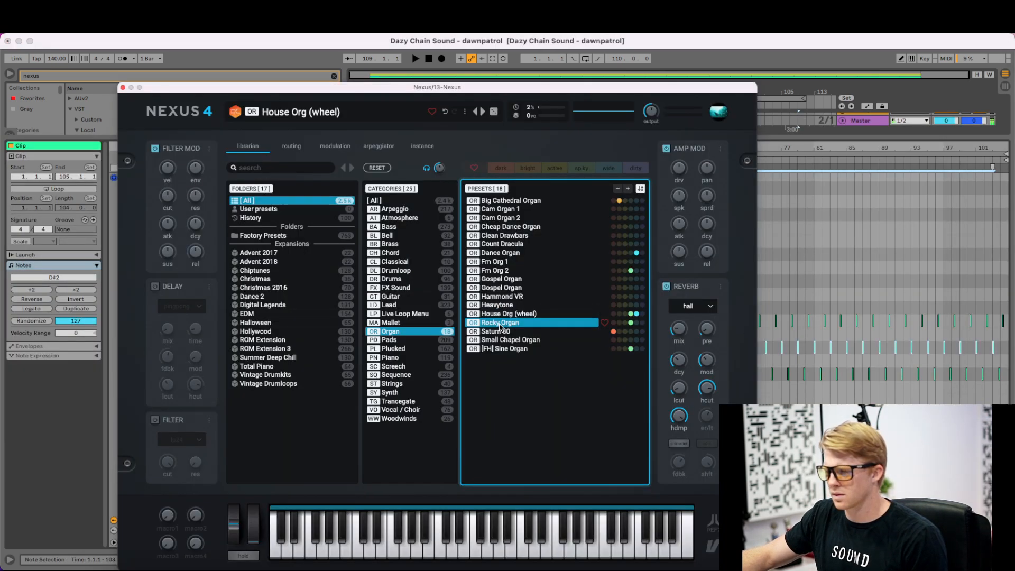
key(space)
click(501, 331)
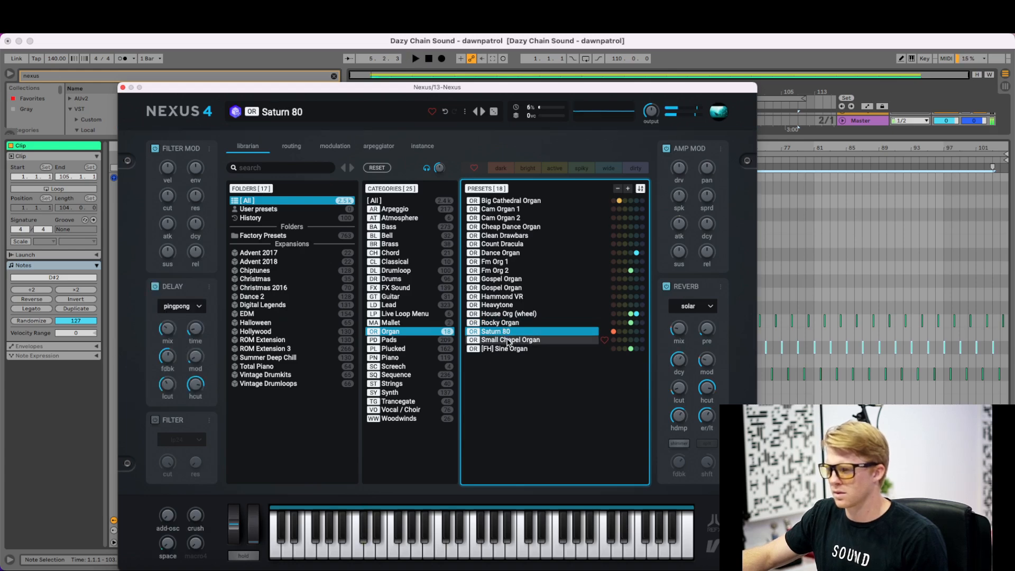
click(507, 341)
click(517, 350)
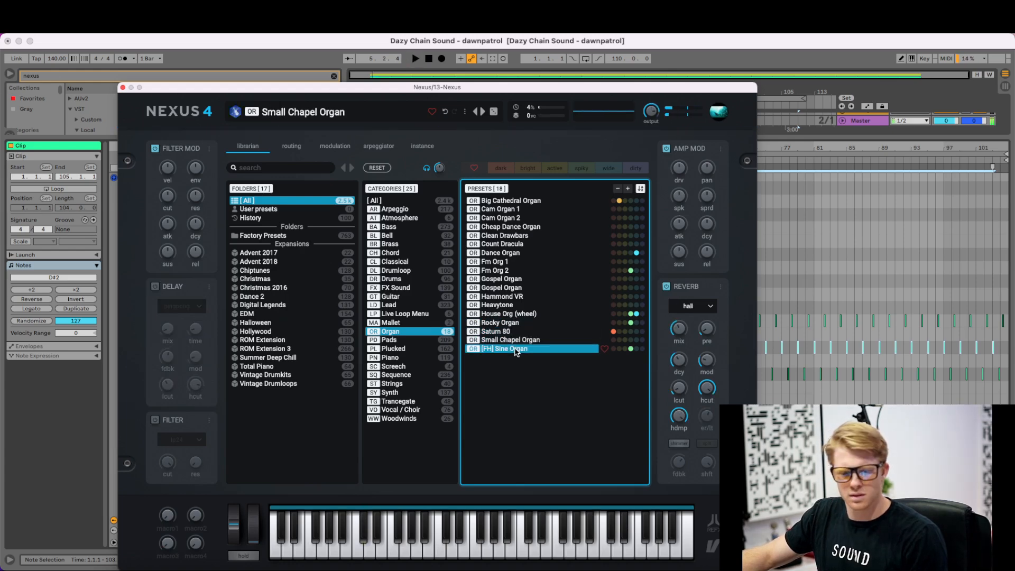
key(space)
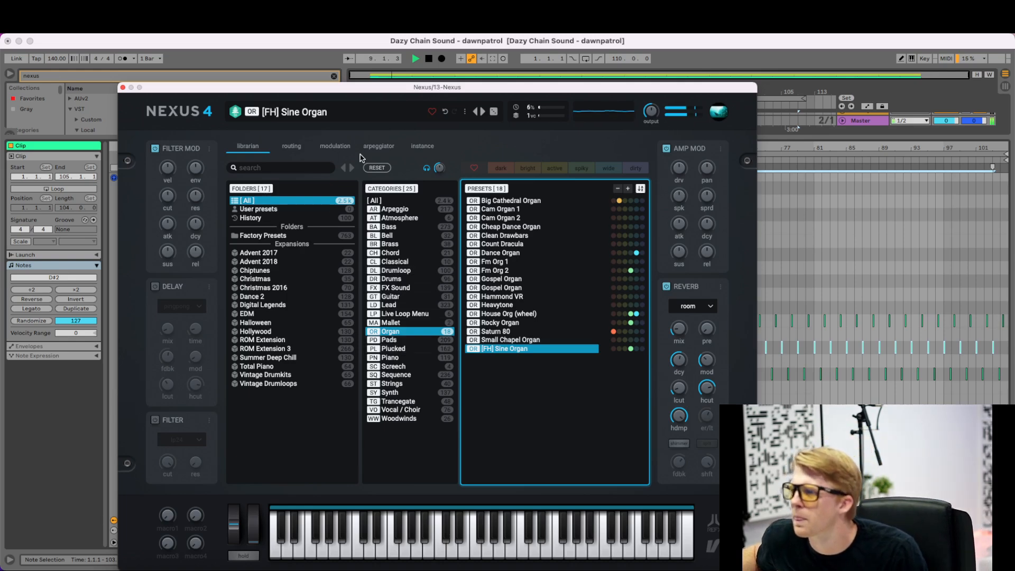
- Look through the Sine Organ's routing, modulation and arpeggiator pages, set its amp attack to +47, and close the instrument
click(292, 146)
click(335, 146)
click(378, 146)
click(292, 146)
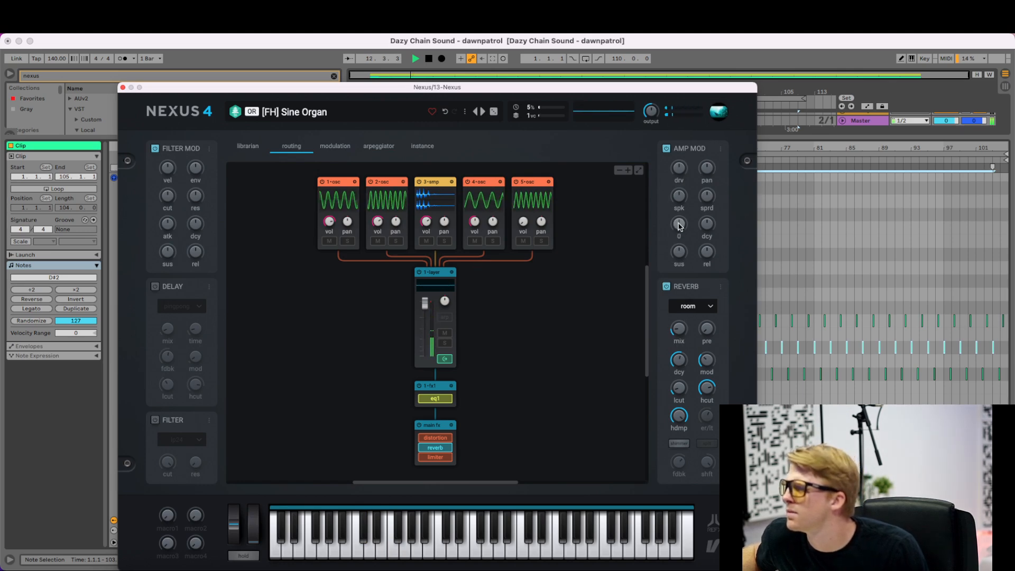
drag(680, 227, 680, 206)
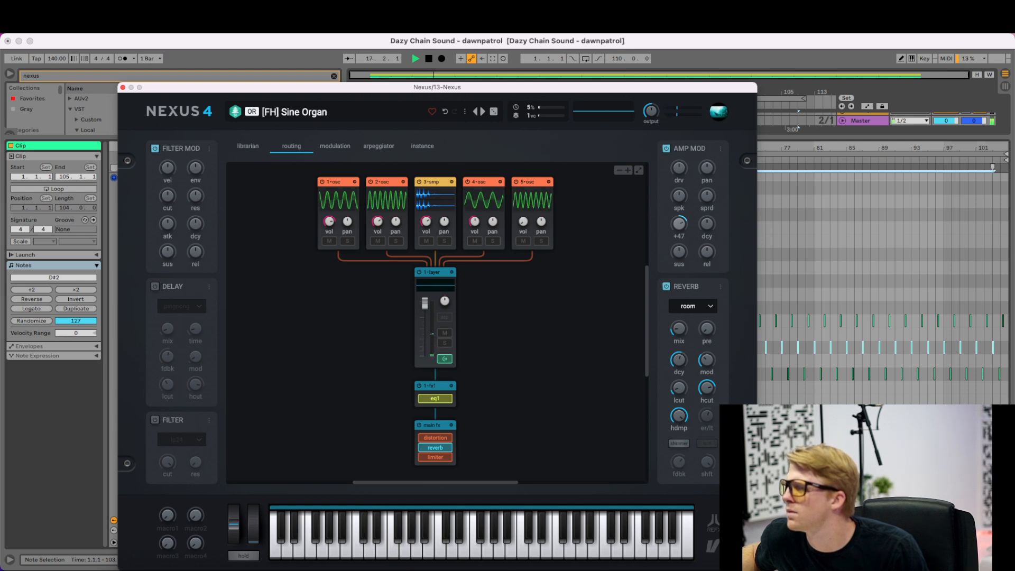
click(123, 87)
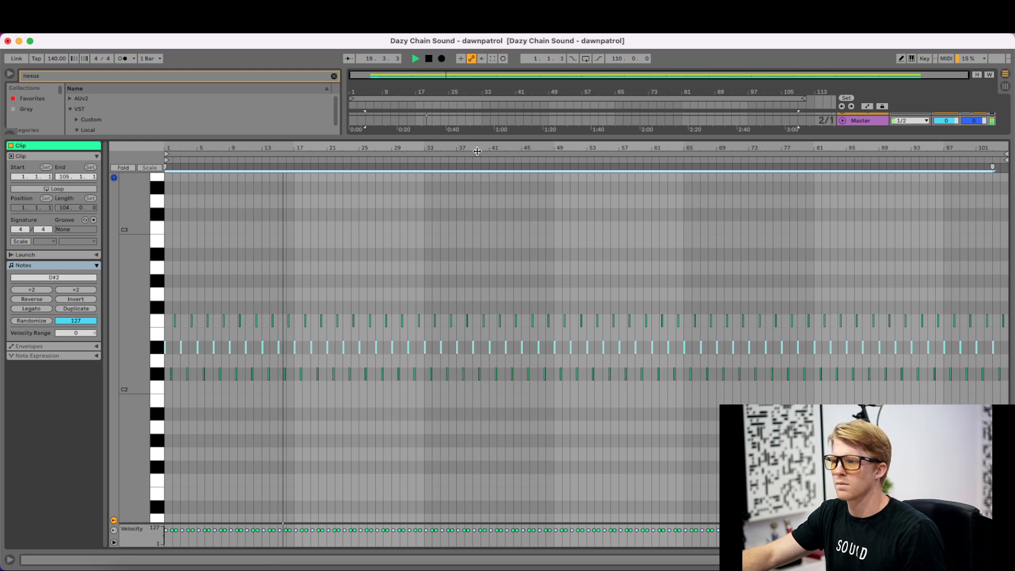
- Shrink the MIDI editor to uncover the arrangement tracks, and stop playback with the position reset to the song's start
drag(481, 139, 486, 365)
key(space)
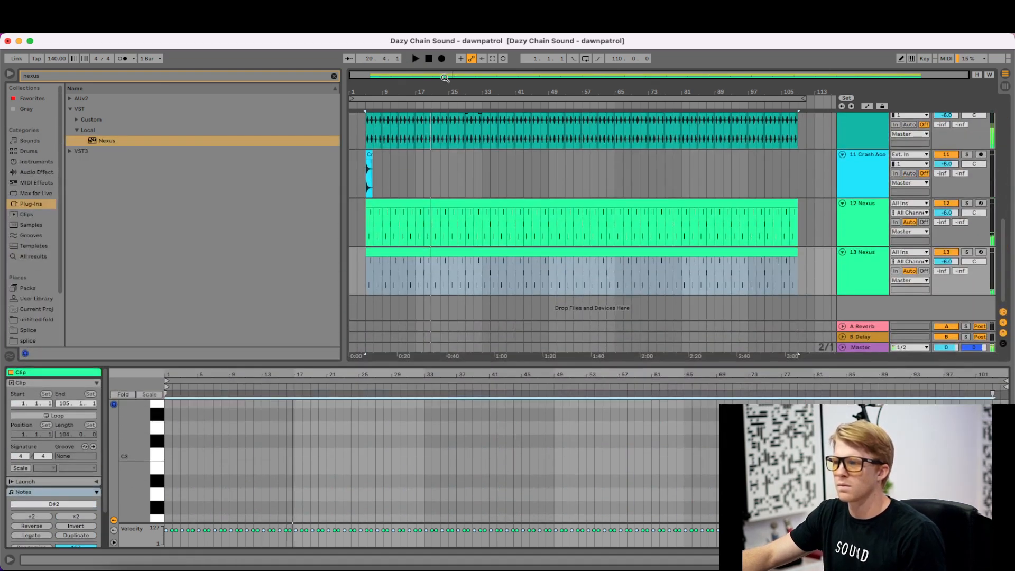
click(429, 58)
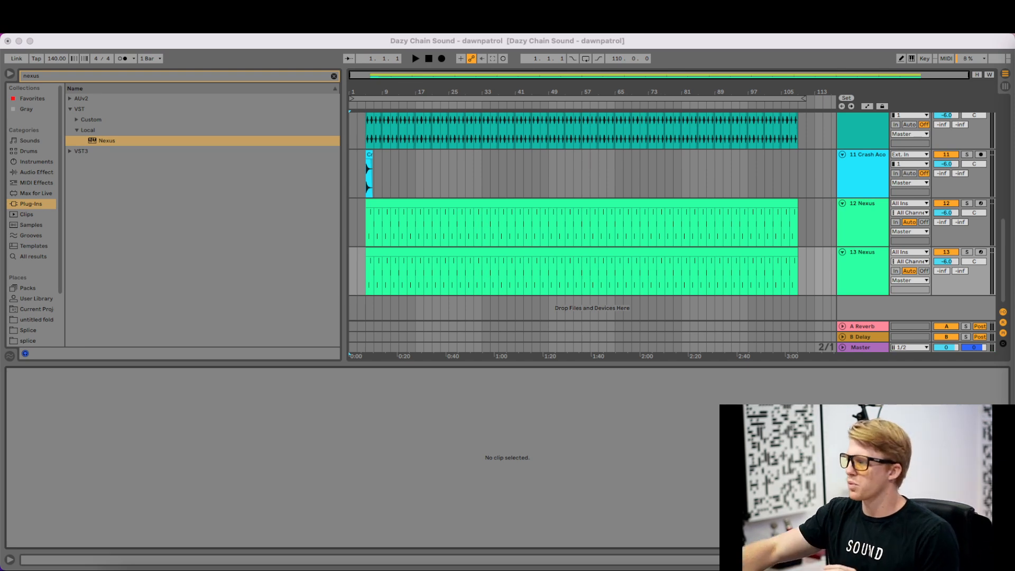
- Solo the 13 Nexus and 12 Nexus tracks and play both layers together from bar 5
click(966, 252)
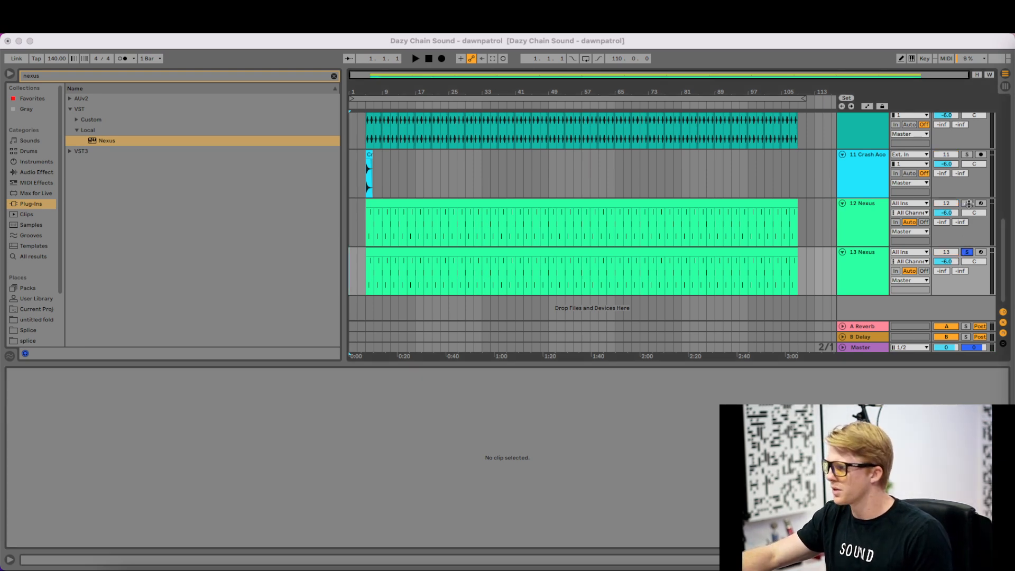
click(472, 206)
key(space)
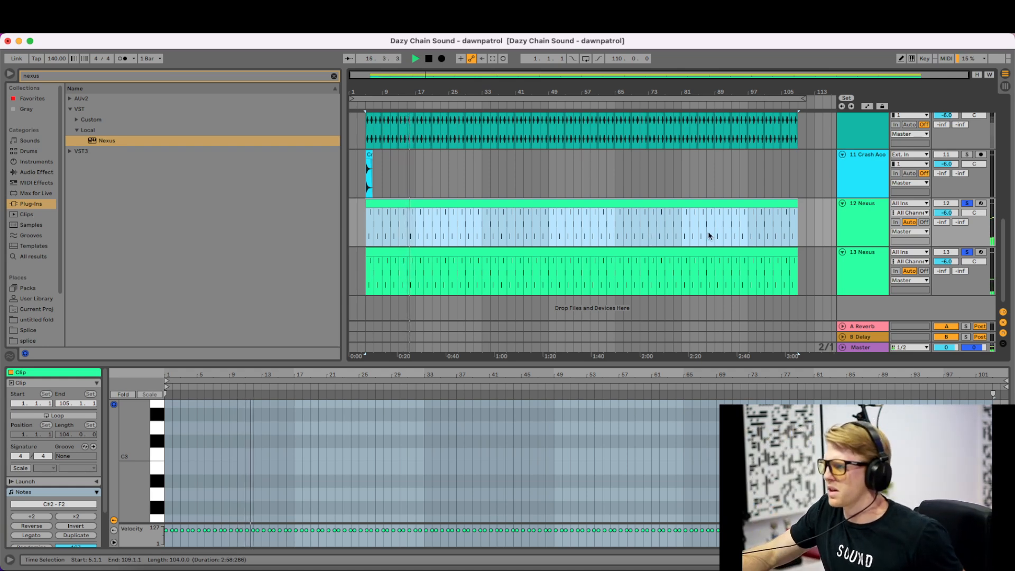
- Stop playback and unsolo the 12 Nexus and 13 Nexus tracks
key(space)
click(967, 203)
scroll(655, 200, up, 10)
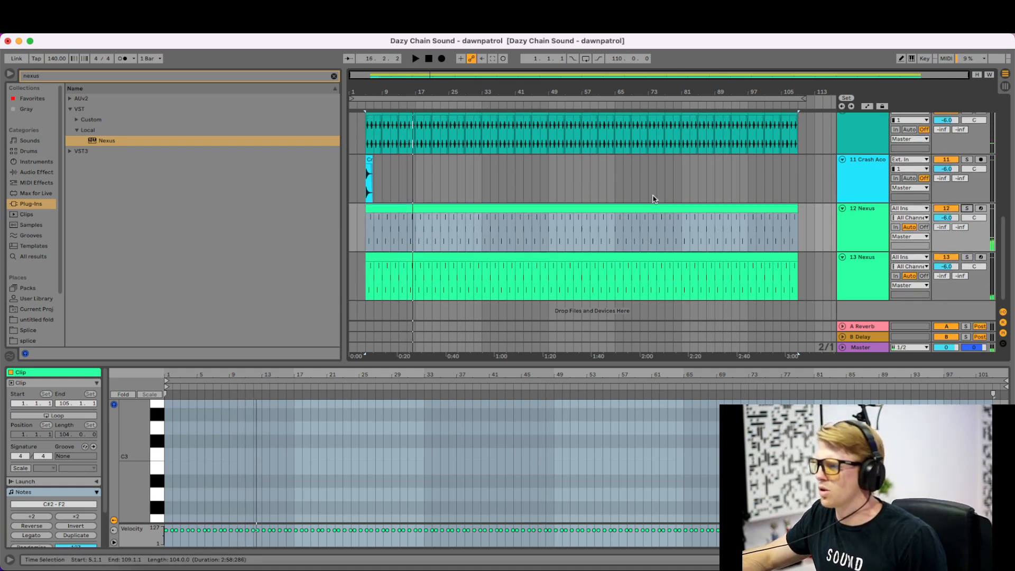
- Solo track 3, reactivate its Dazy Chain - Good Life reference clip, and play it from bar 5
scroll(699, 207, up, 3)
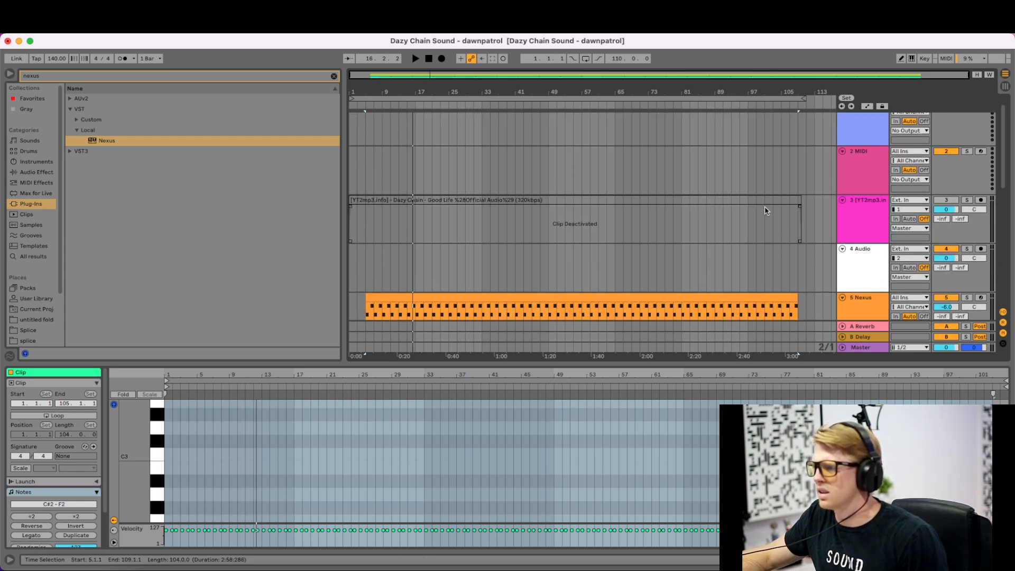
click(966, 200)
click(431, 216)
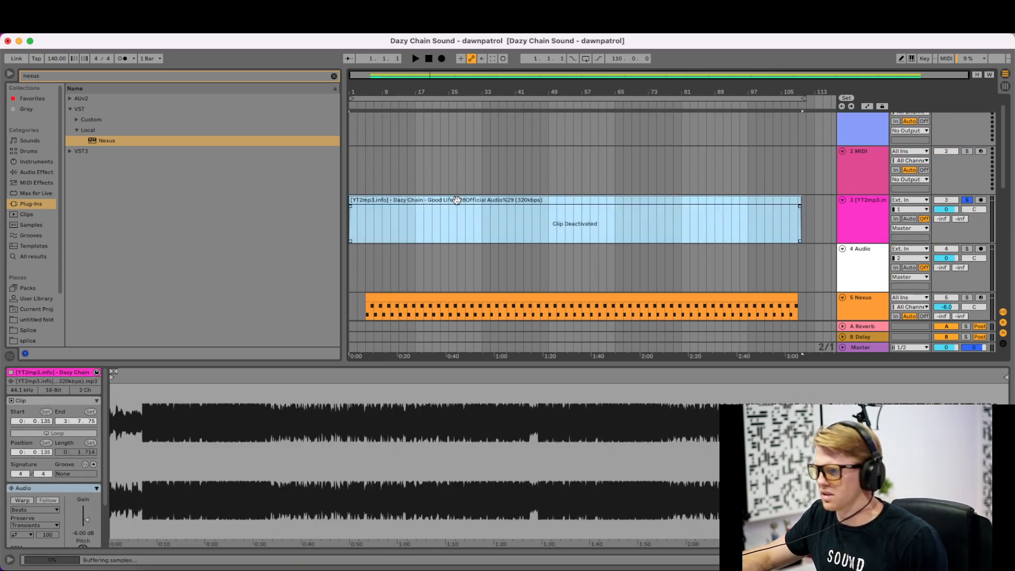
key(0)
click(366, 229)
key(space)
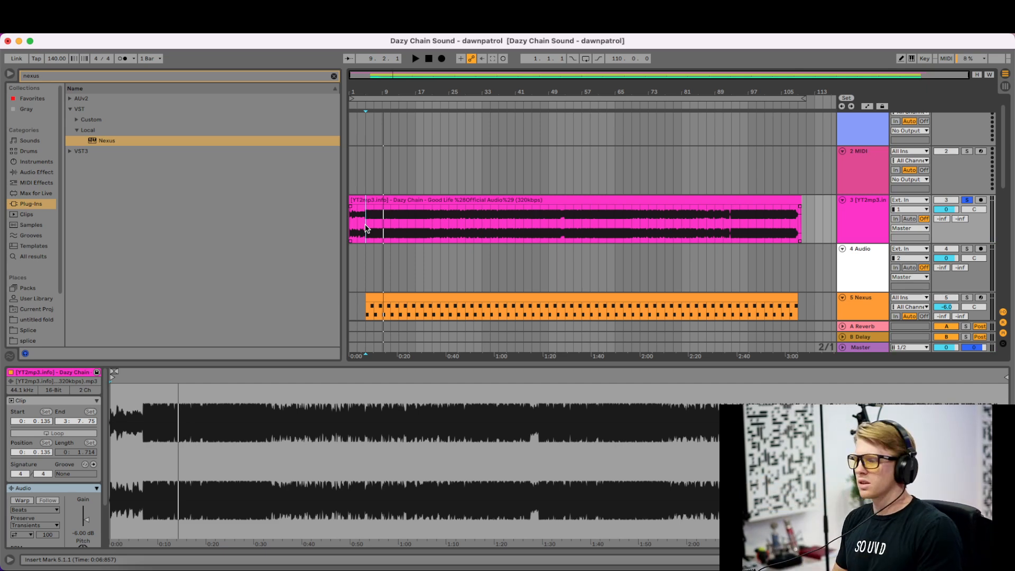
- Duplicate the 13 Nexus track, and select the clip on the new copy to show its Nexus device
scroll(485, 218, down, 10)
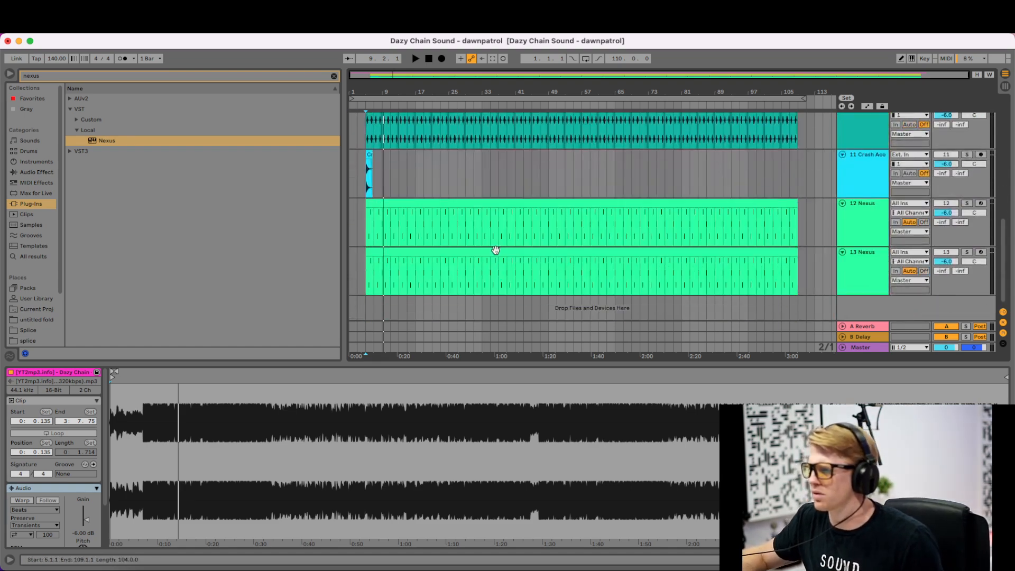
right_click(876, 274)
click(887, 297)
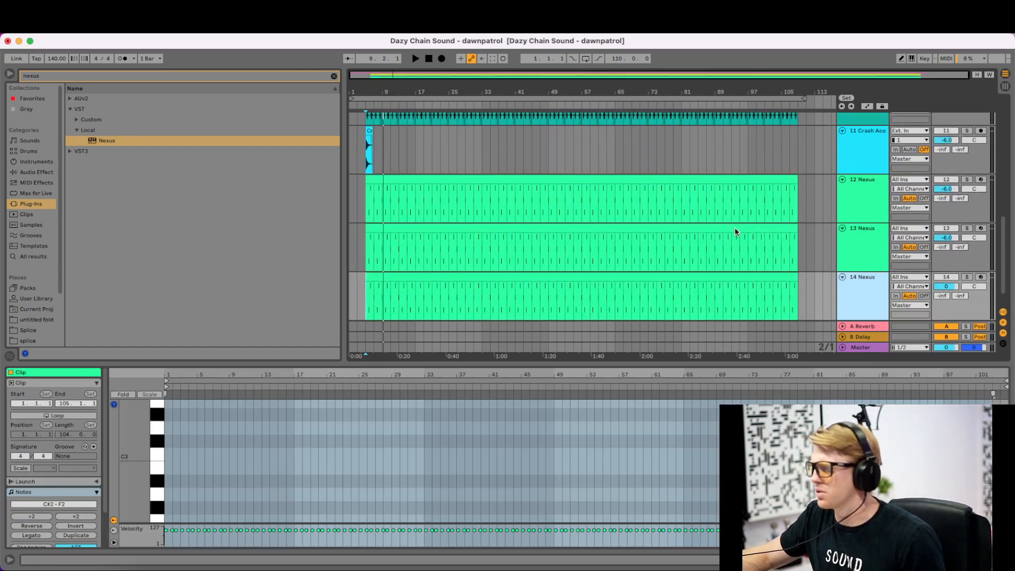
click(680, 252)
key(shift+Tab)
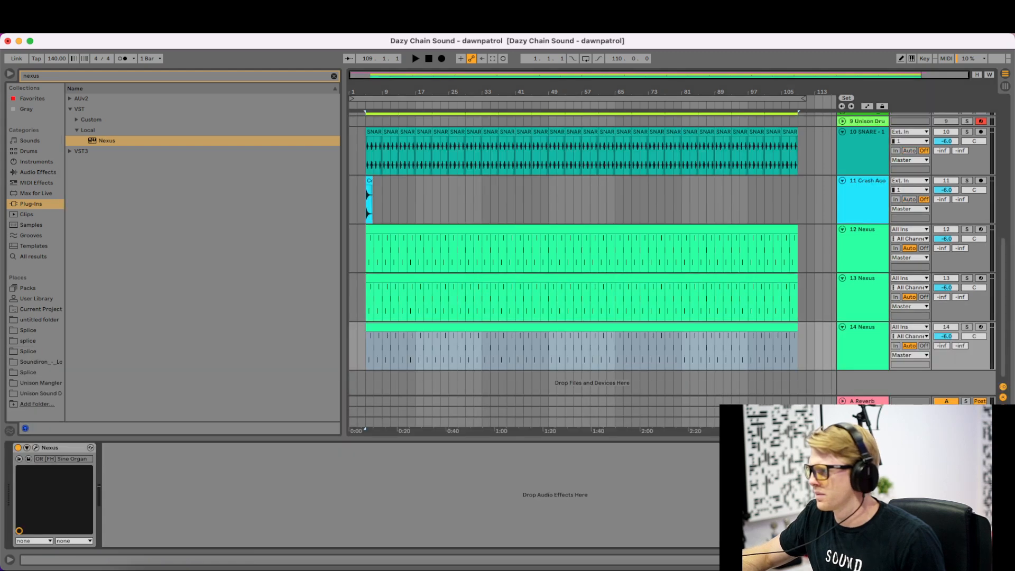
- Solo the 14 Nexus track and open its Nexus instrument on the preset librarian
click(966, 328)
scroll(954, 329, up, 15)
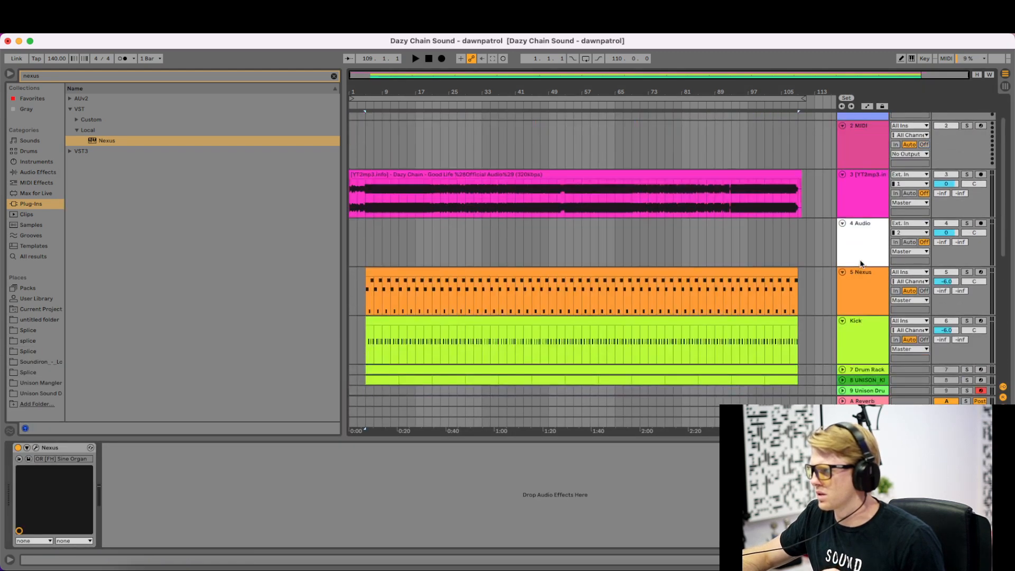
scroll(815, 284, down, 15)
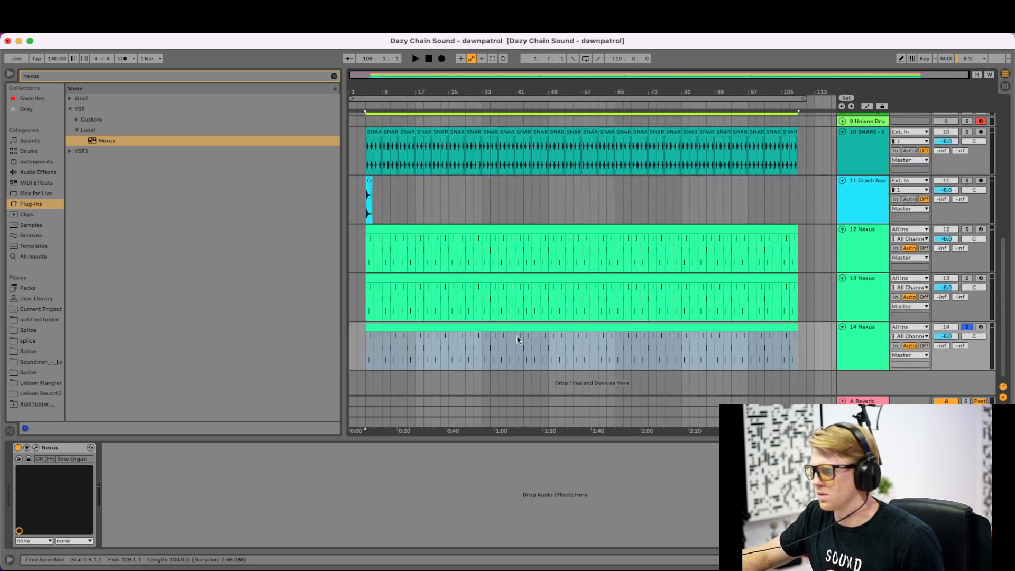
click(36, 449)
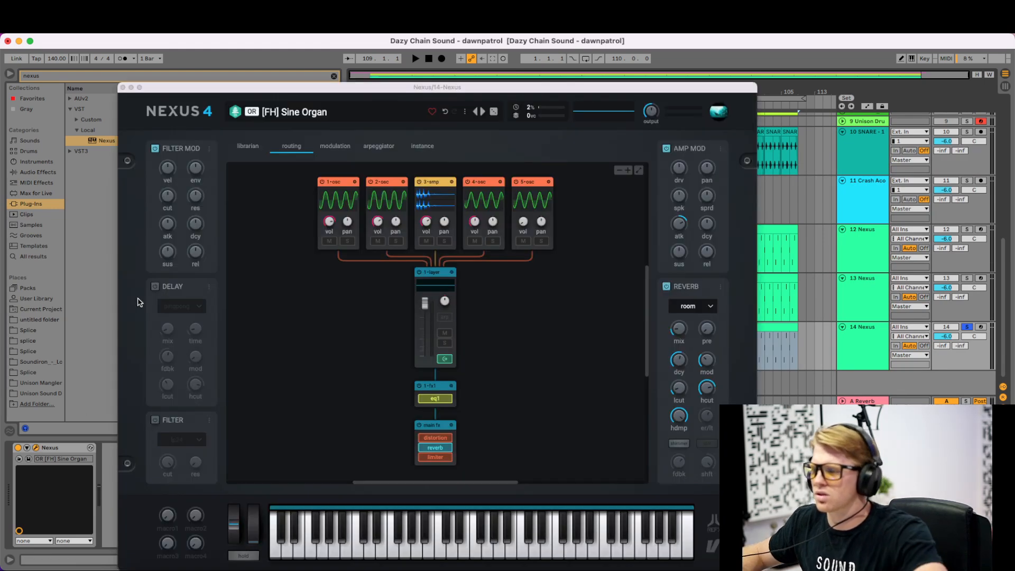
click(248, 146)
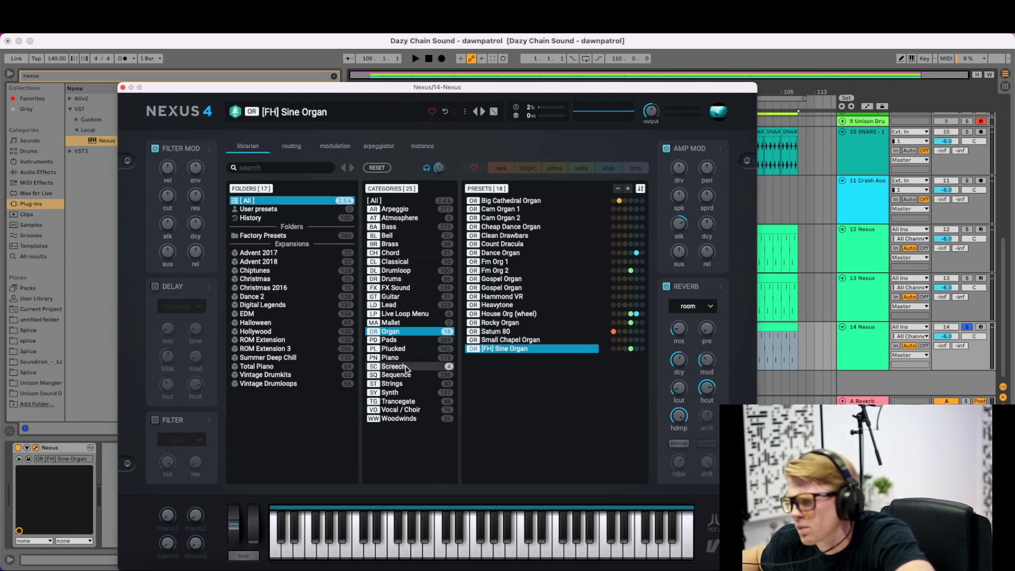
- Load the 5th synth preset from the Synth category on 14 Nexus, and unsolo the track to hear it with the full mix
click(401, 393)
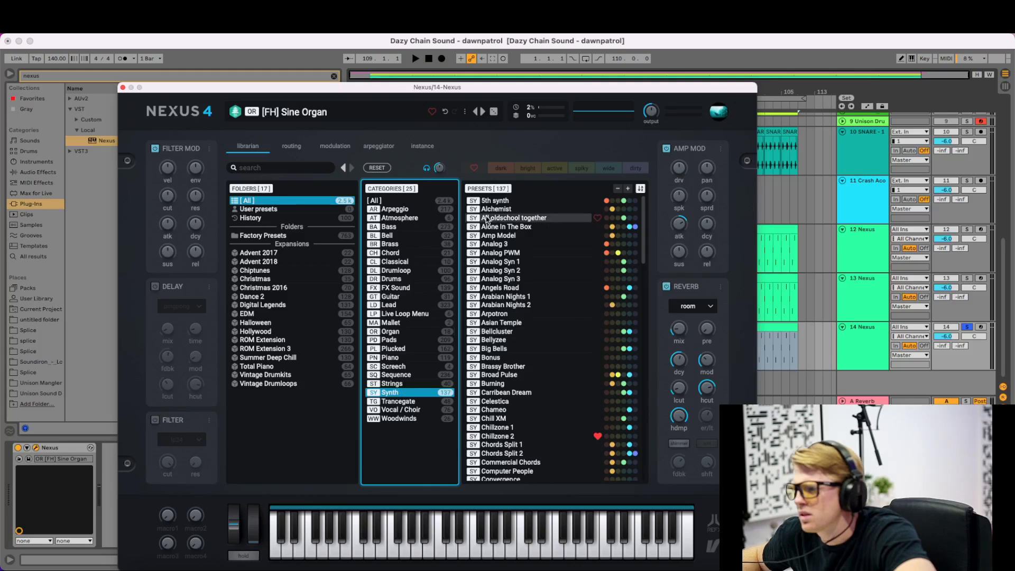
click(504, 202)
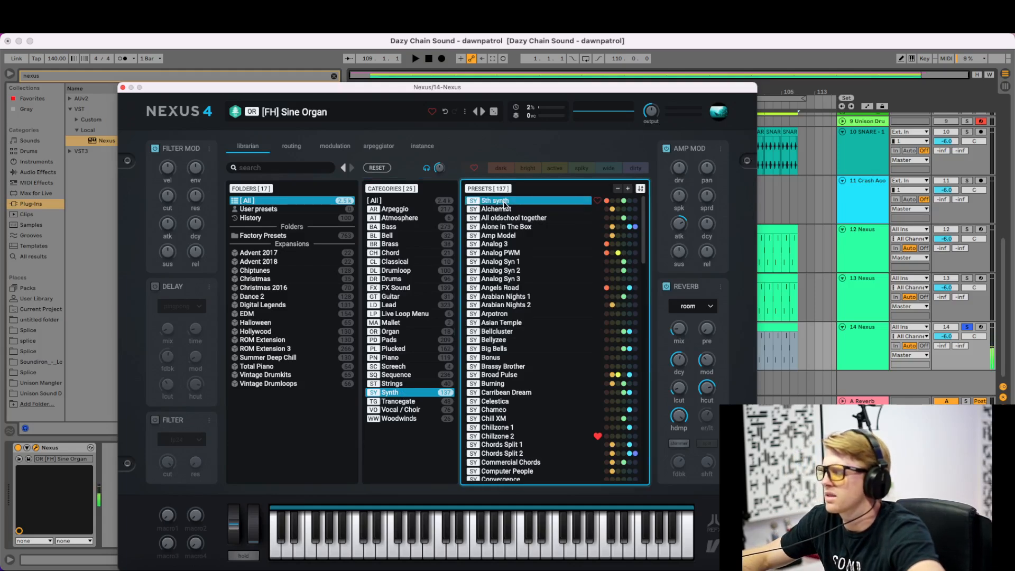
double_click(505, 203)
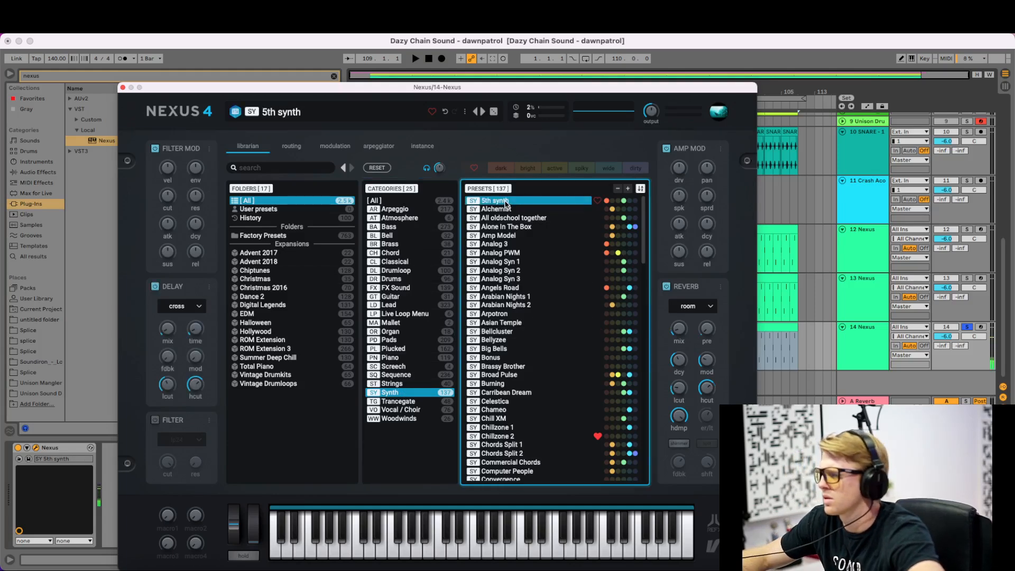
key(space)
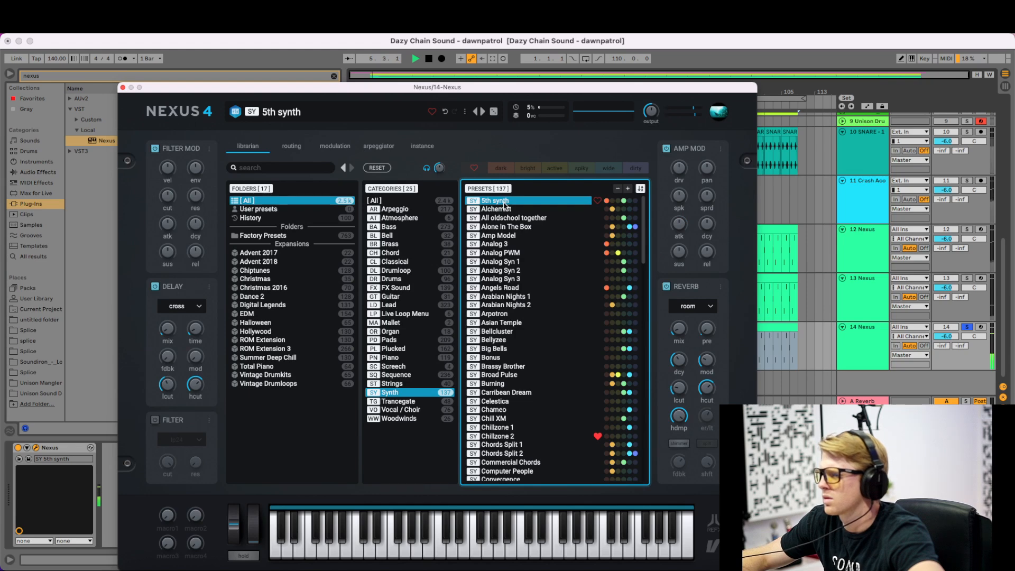
click(967, 327)
key(space)
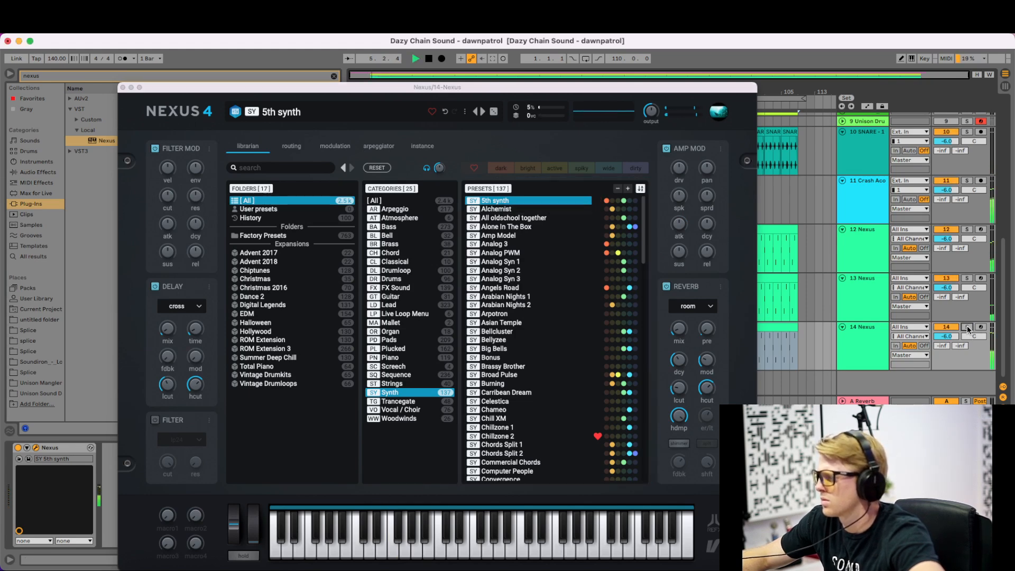
- Try Alchemist in the mix, preview the Synth presets from All oldschool together onward, and load Disco Diablo
click(506, 209)
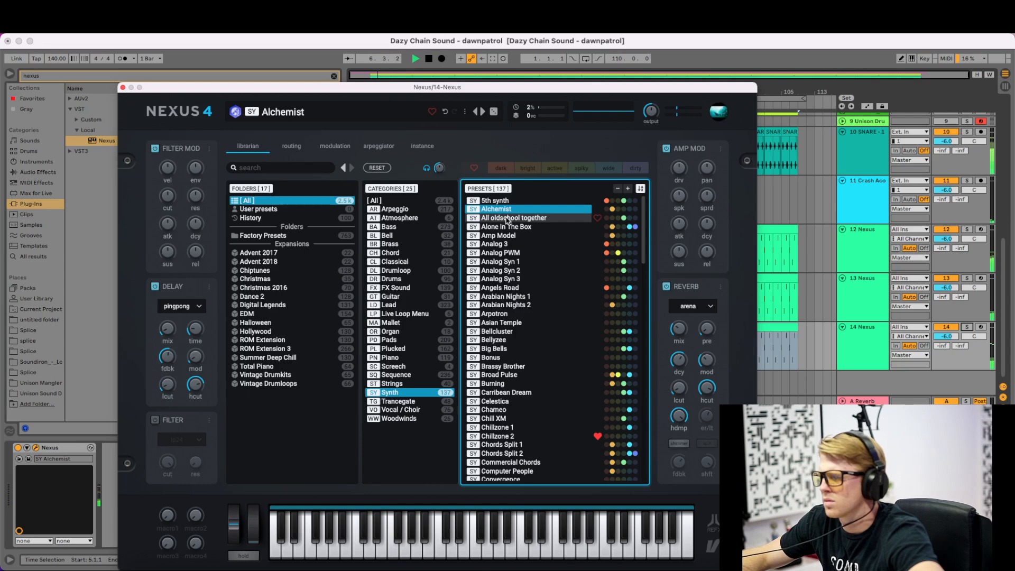
click(507, 218)
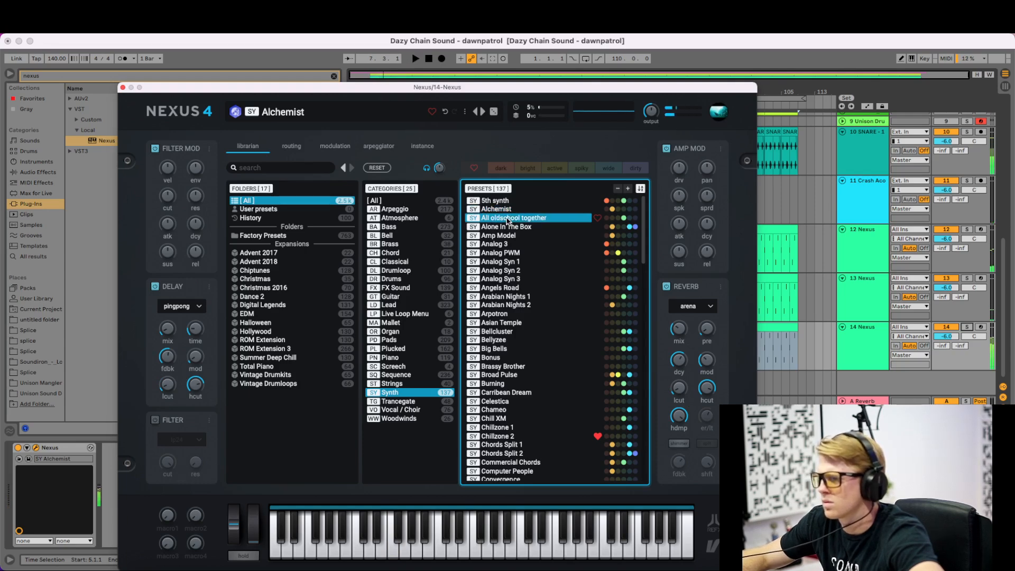
click(506, 227)
click(505, 235)
click(503, 253)
key(Down)
key(Down)
key(Down)
key(Down)
key(Down)
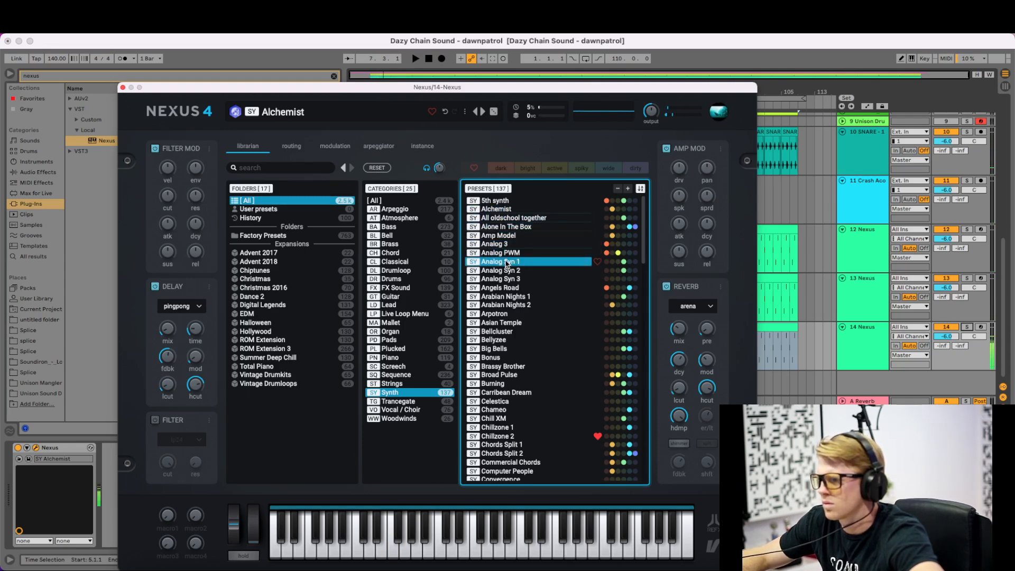
key(Down)
key(Down)
key(Down)
key(Down)
key(Down)
key(Down)
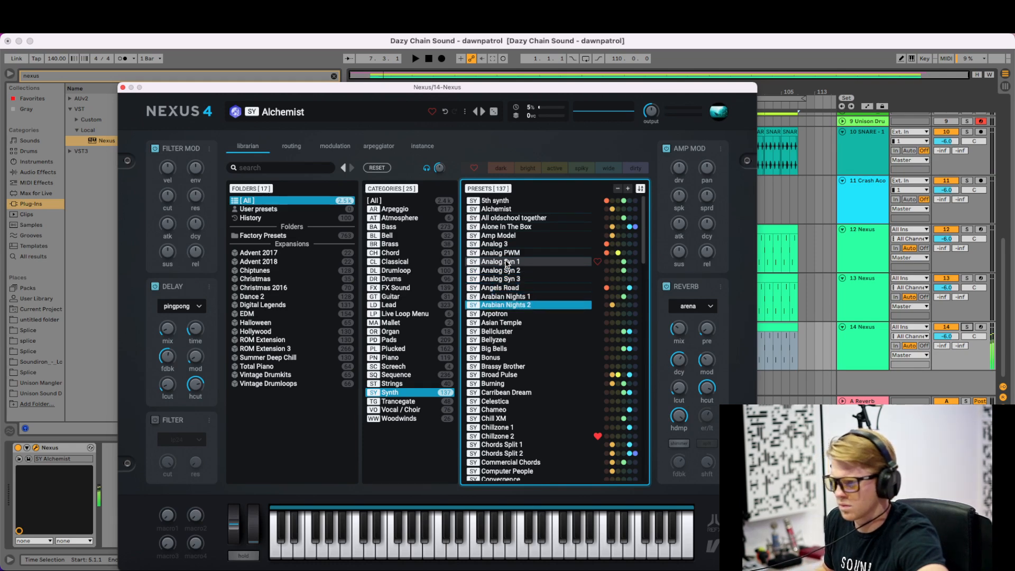
key(Down)
key(Down)
key(Down)
key(Down)
key(Down)
key(Down)
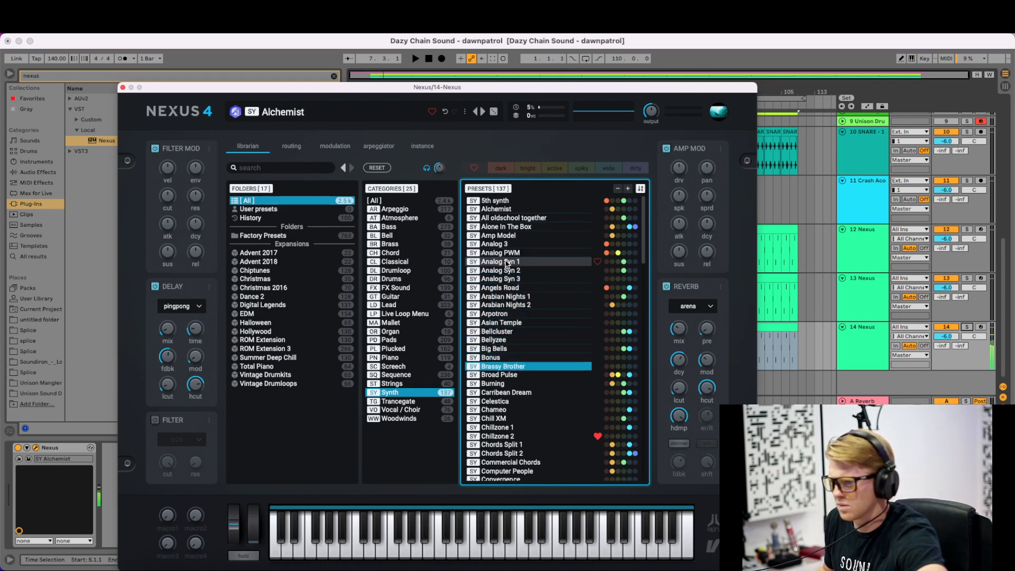
key(Down)
key(Down)
key(Down)
key(Down)
key(Down)
key(Down)
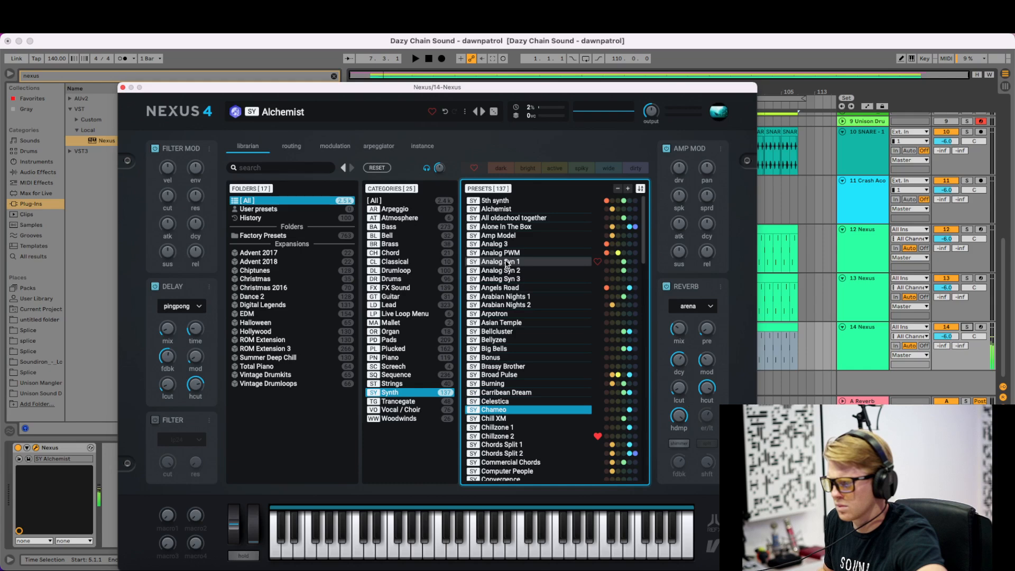
key(Down)
key(Down)
key(Down)
key(Down)
key(Down)
key(Down)
key(Down)
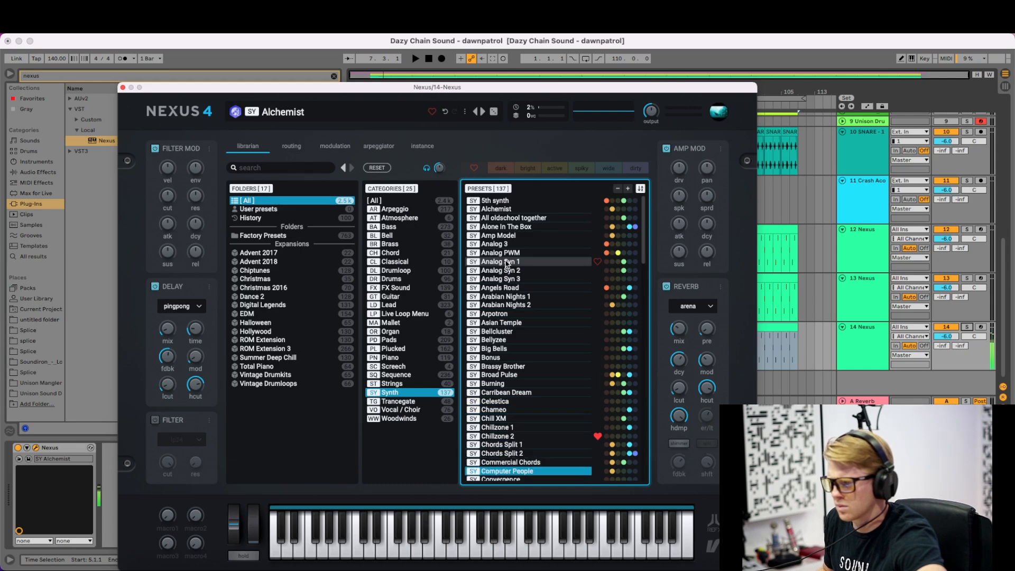
key(Up)
key(Up)
key(Up)
key(Up)
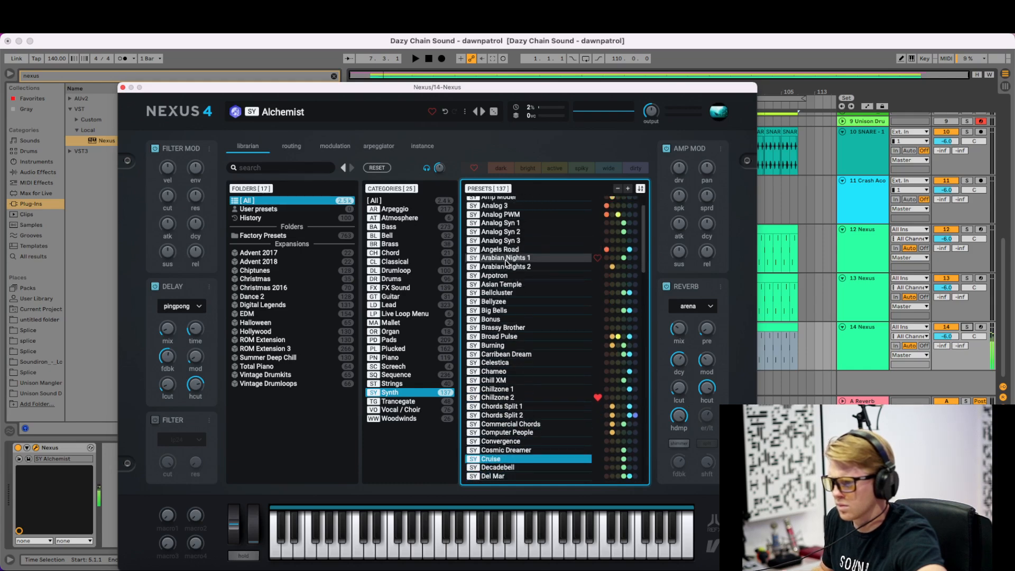
key(Down)
key(Down)
key(Down)
key(Down)
key(Down)
key(Down)
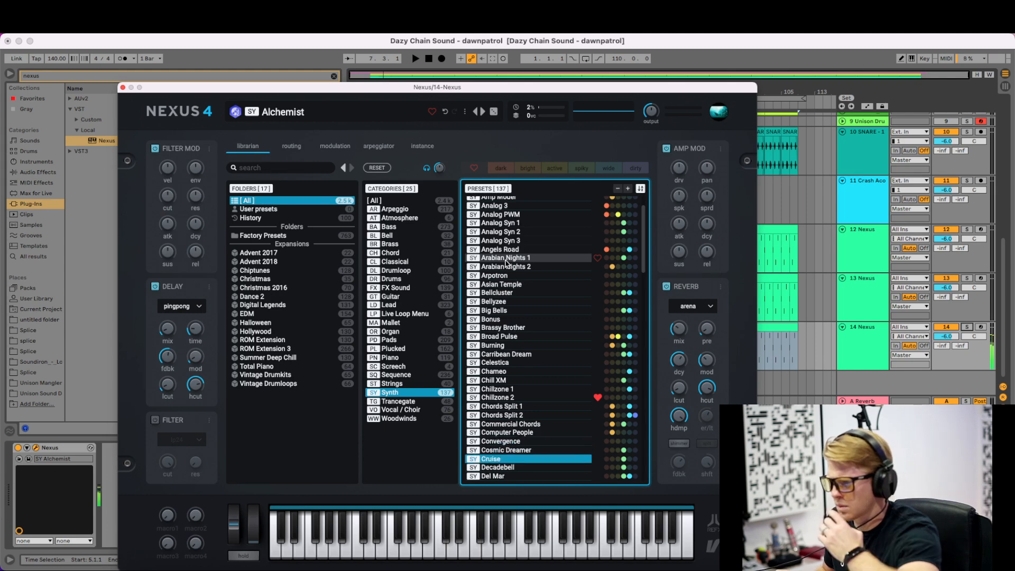
key(Down)
key(Down)
key(Down)
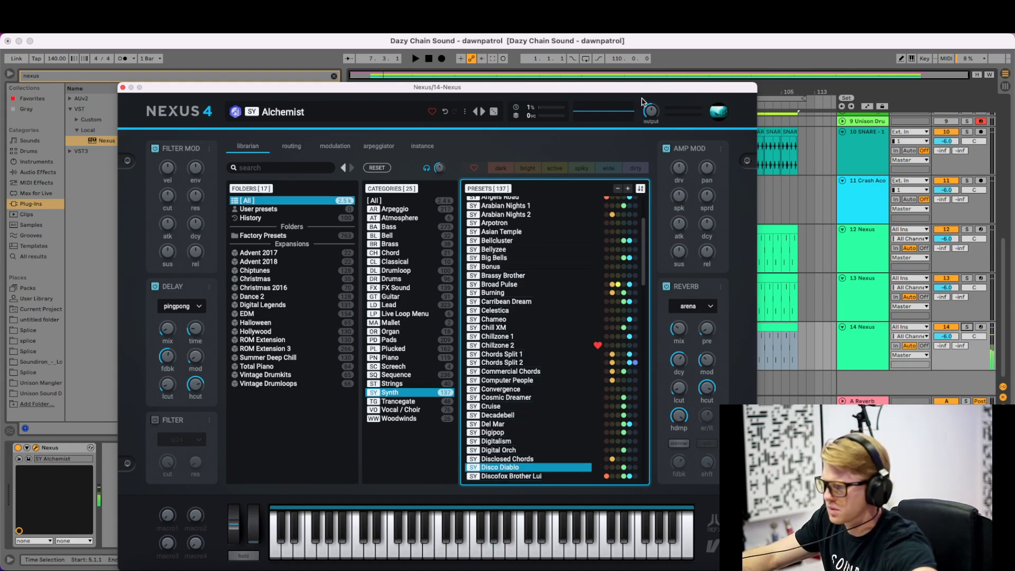
- Play the Disco Diablo preset together with the other tracks and stop playback
key(space)
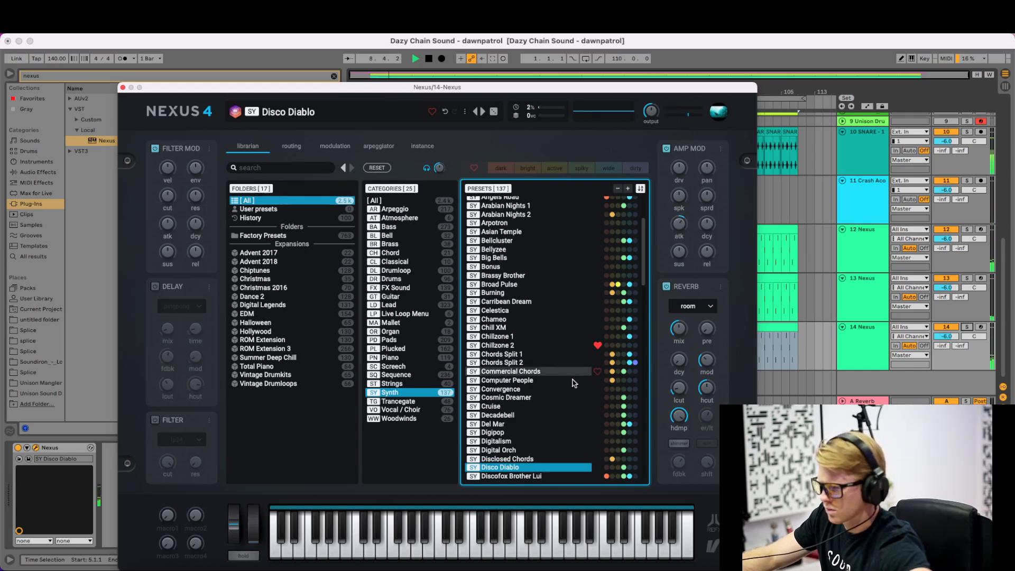
scroll(534, 402, down, 3)
key(space)
- Preview the Synth presets from Discofox Brother Lui down to Fake Friends
click(530, 404)
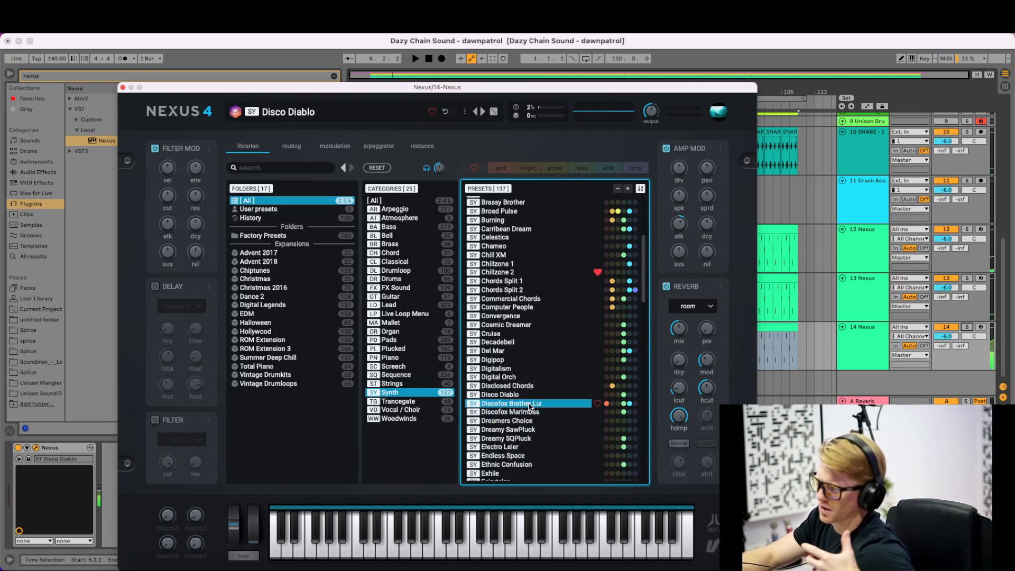
key(Down)
key(Down)
key(Down)
key(Down)
key(Down)
key(Down)
key(Down)
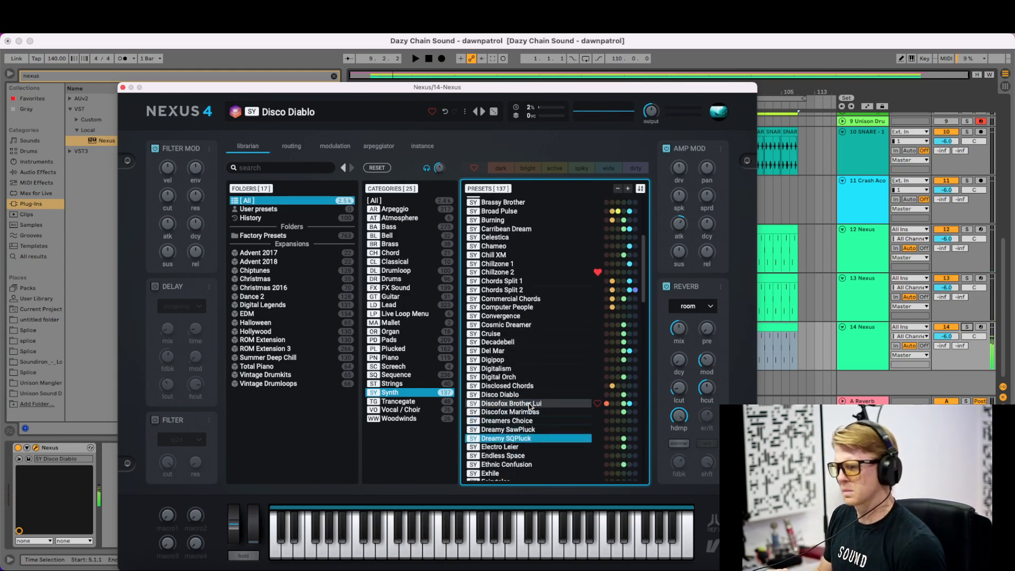
key(Down)
key(Down)
key(Down)
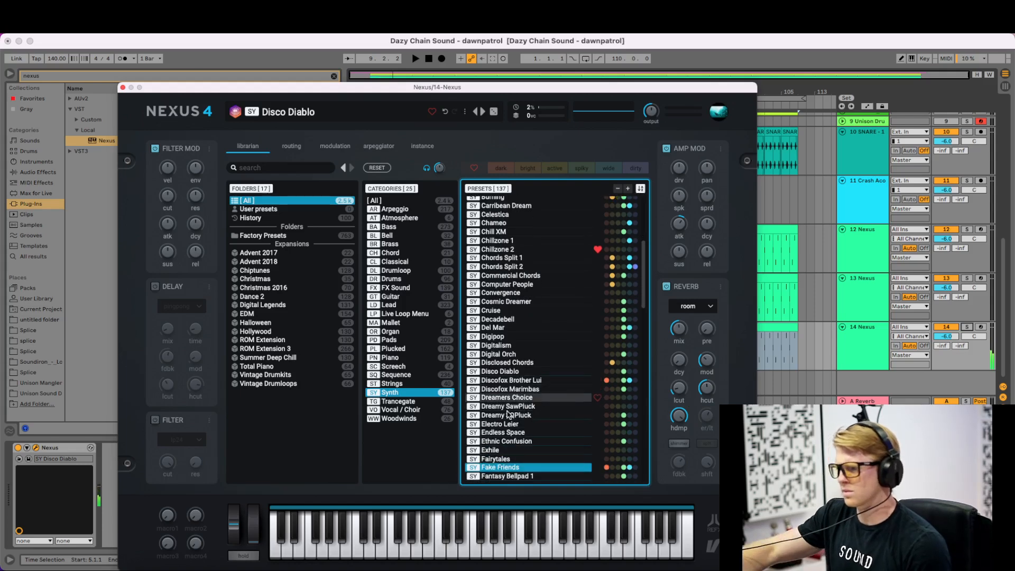
- Load the Fake Friends preset on 14 Nexus, play it with the full mix, and raise its amp attack slightly
click(499, 467)
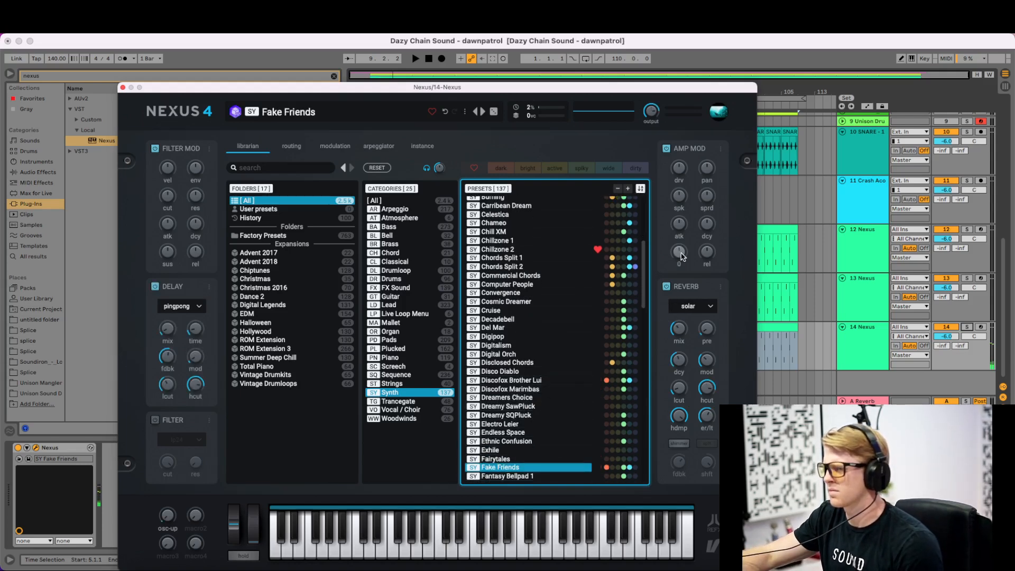
key(space)
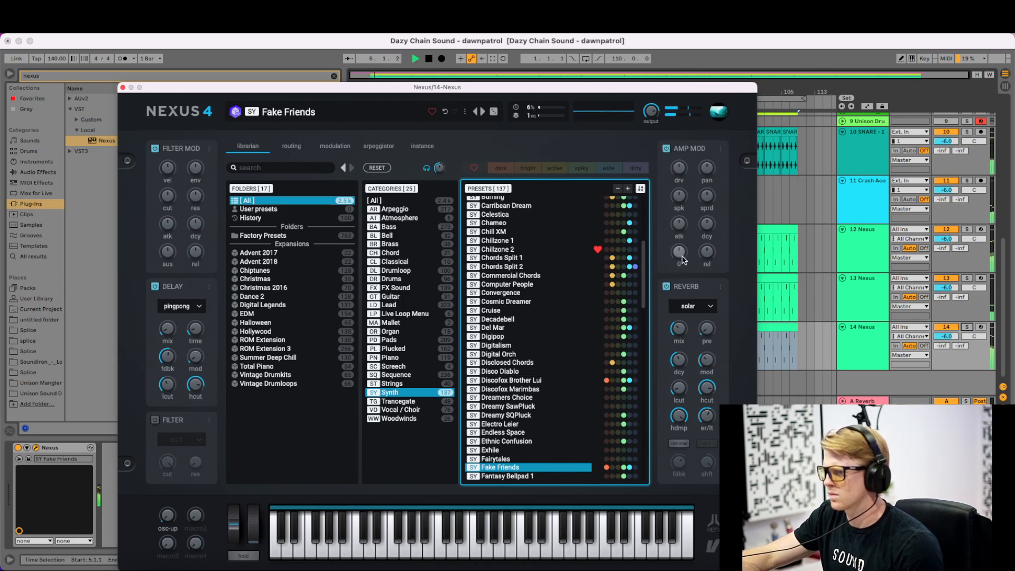
drag(679, 229, 680, 217)
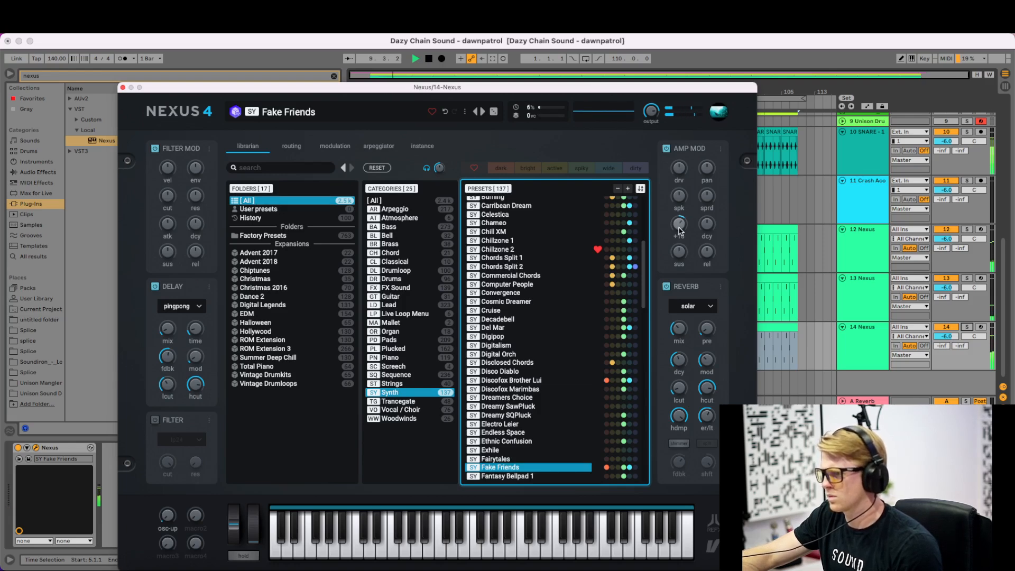
- Close the Nexus instrument and transpose all notes of the 14 Nexus clip up one octave to C#3–F3
click(763, 334)
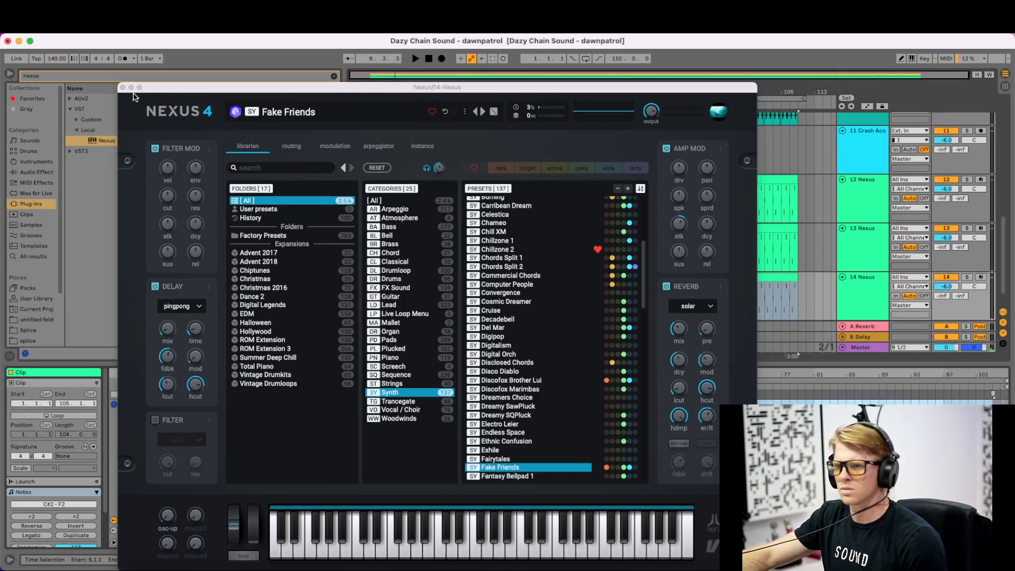
click(123, 88)
click(481, 436)
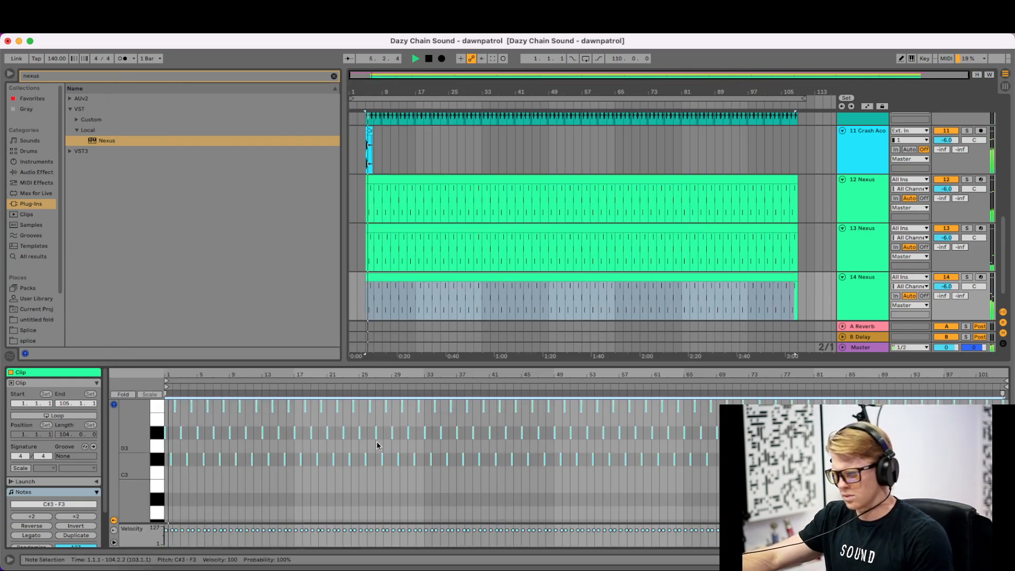
- Play the full mix with the octave-higher 14 Nexus clip, stop playback, and show the track's device
key(space)
key(space)
drag(172, 379, 243, 382)
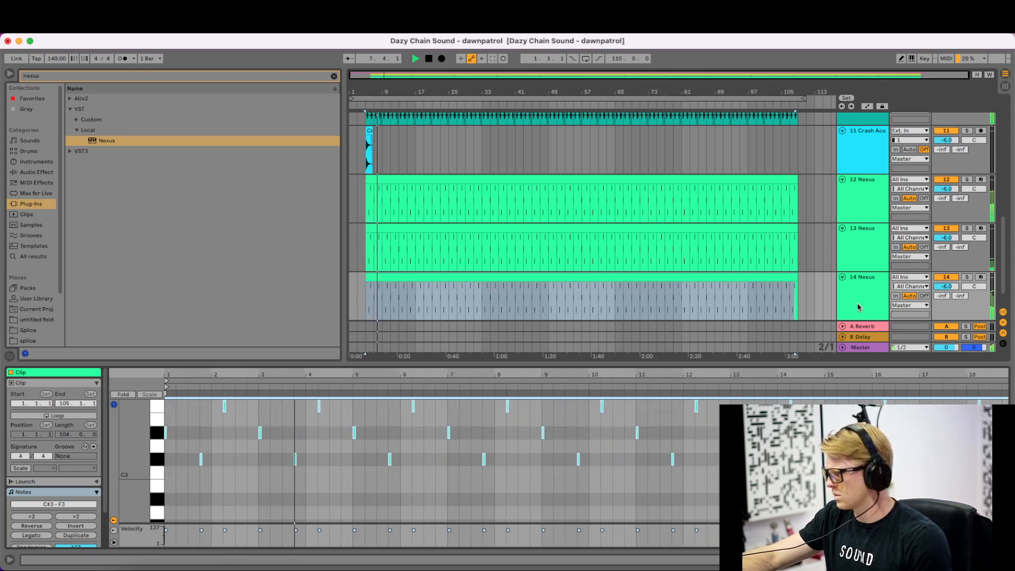
key(space)
click(958, 560)
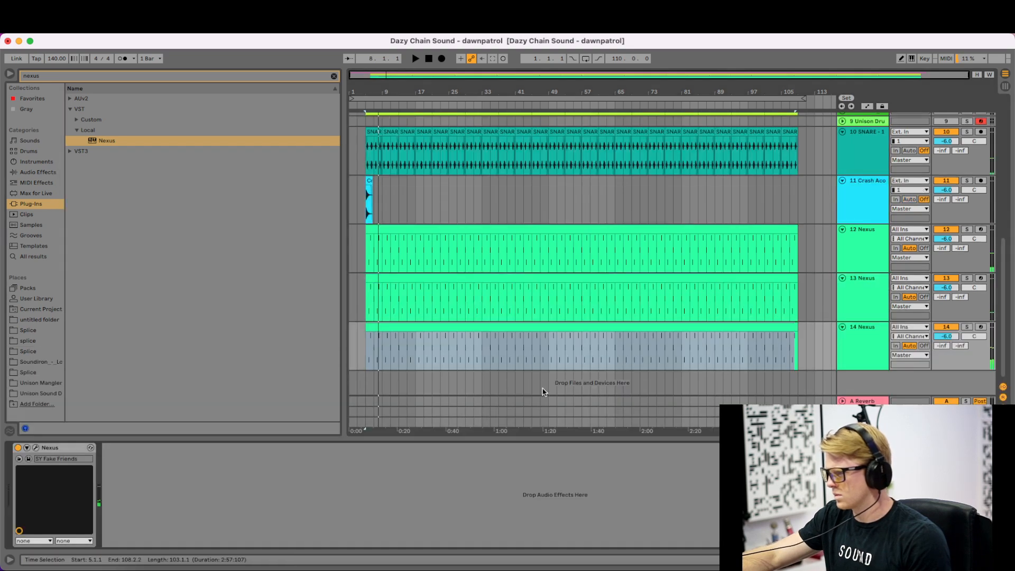
- Reopen the Nexus instrument on track 14 and mark the Fake Friends preset as a favorite
click(462, 326)
key(alt+super+p)
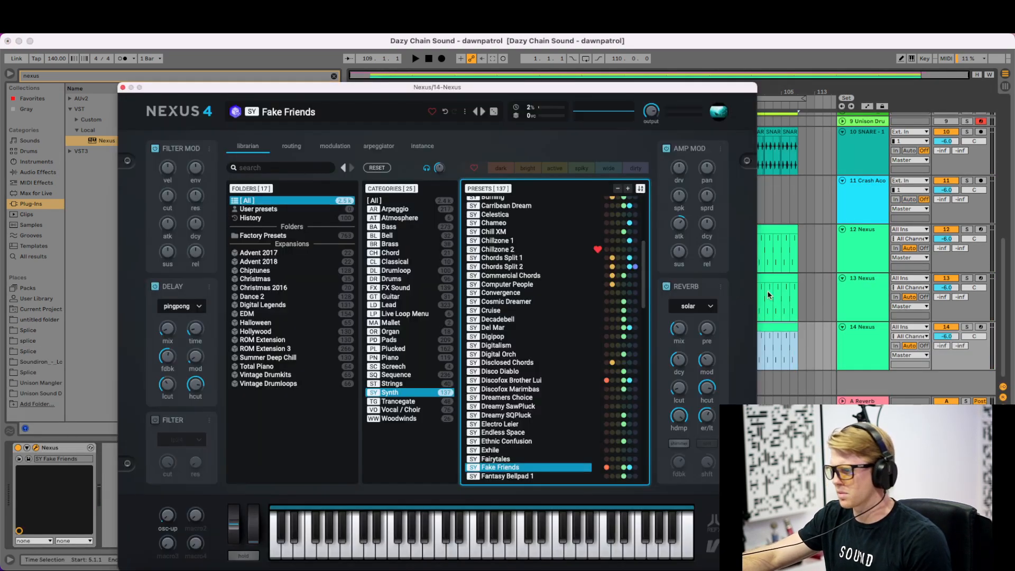
scroll(577, 421, down, 2)
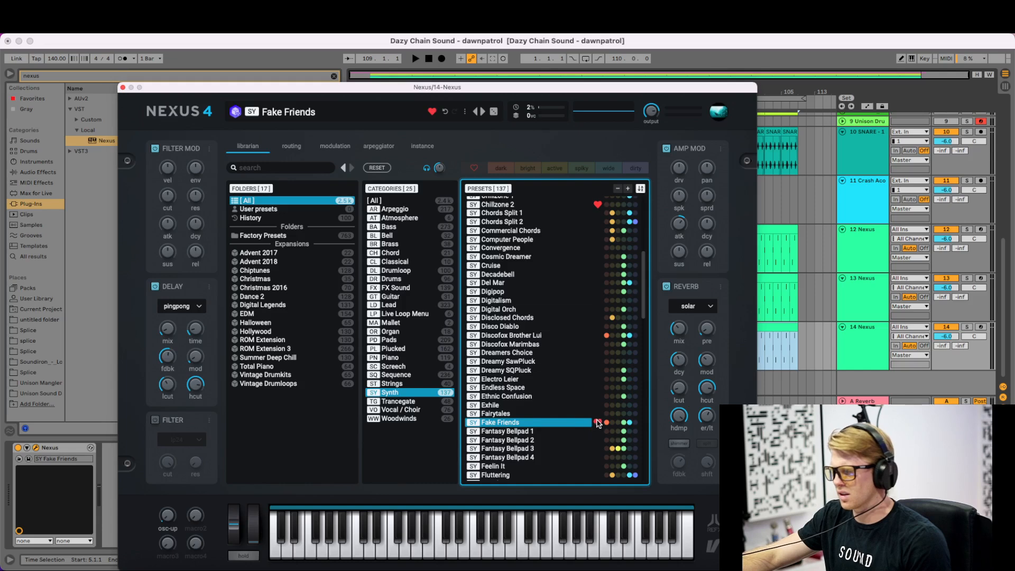
- Preview the Synth presets from Fantasy Bellpad 1 down to House C-Pike and back up to Ghost Whistle
key(Down)
key(Down)
key(Down)
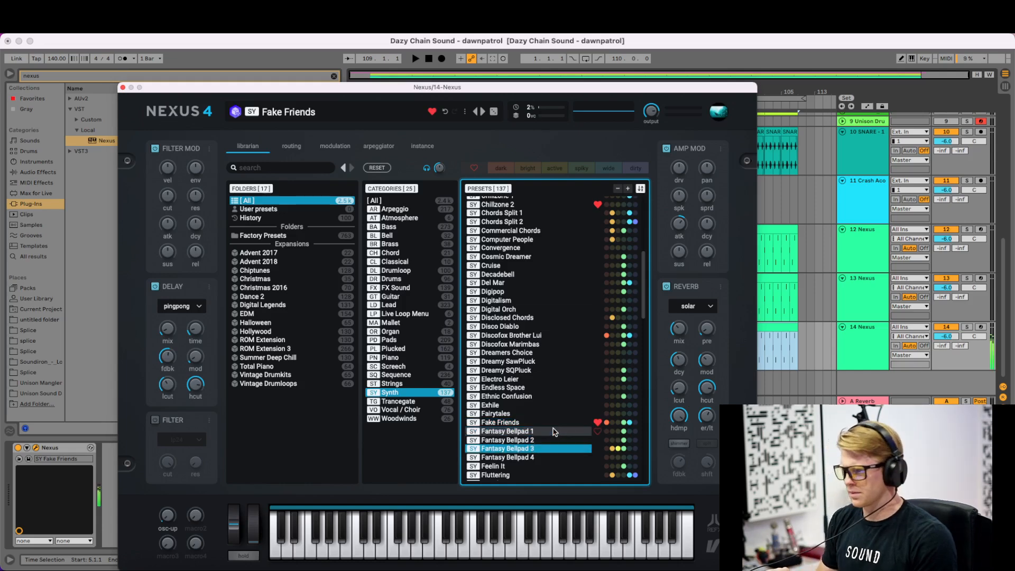
key(Down)
key(Down)
key(Down)
key(Down)
key(Down)
key(Down)
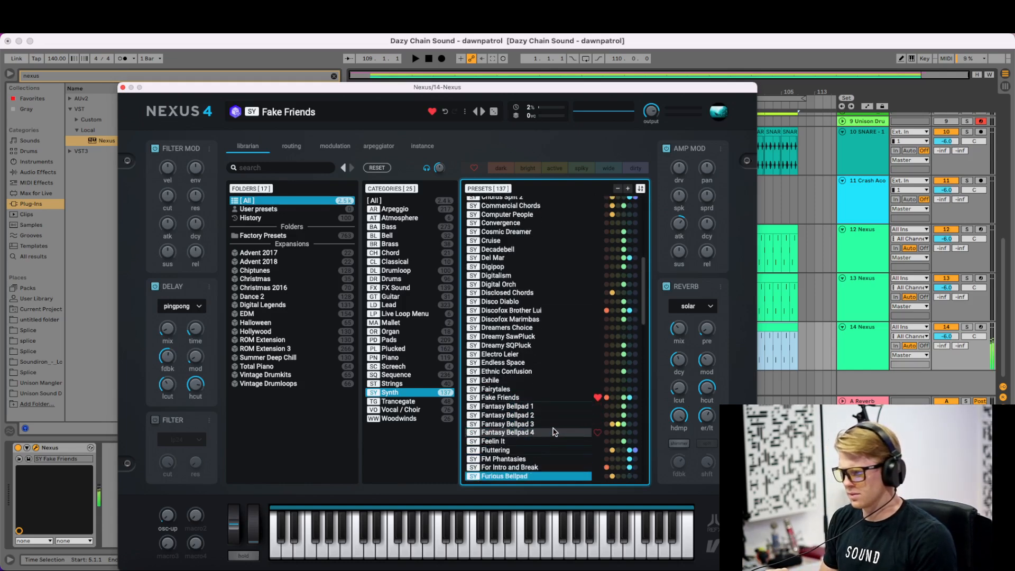
key(Down)
key(Down)
key(Down)
key(Down)
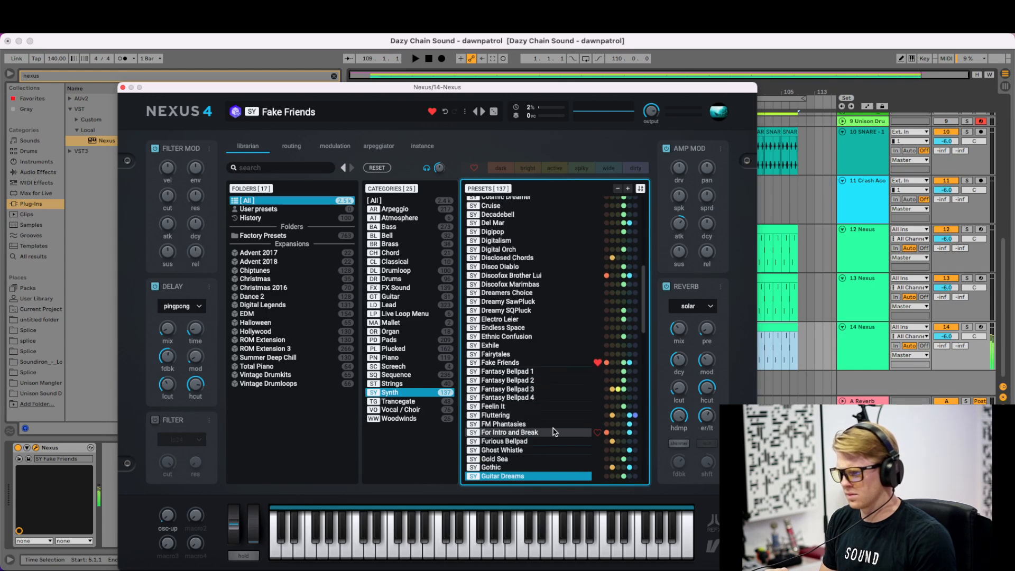
key(Down)
key(Down)
key(Down)
key(Up)
key(Up)
key(Up)
key(Up)
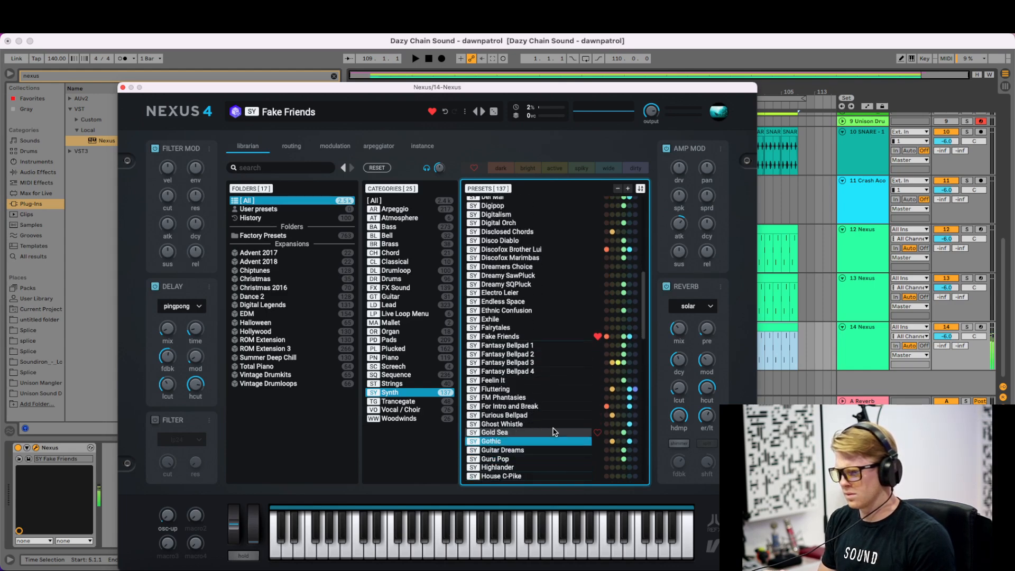
key(Up)
key(Up)
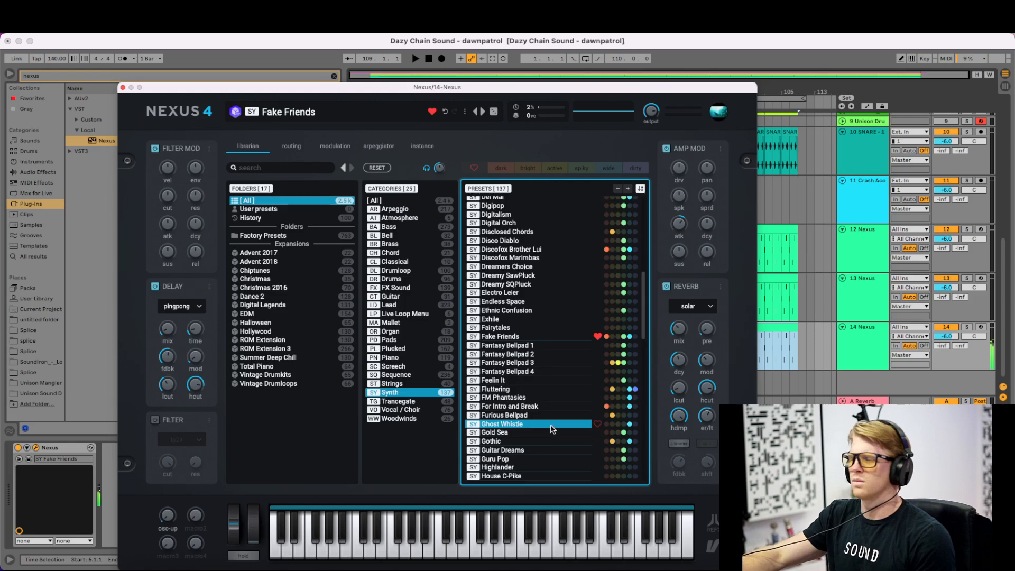
- Load the Ghost Whistle preset on 14 Nexus, close the instrument, and duplicate the track
click(520, 426)
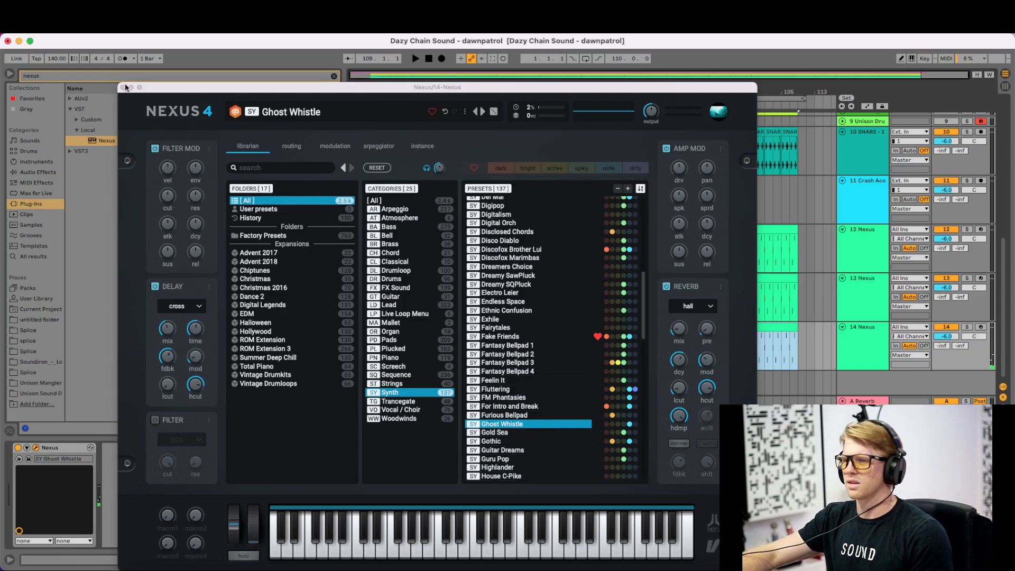
click(123, 88)
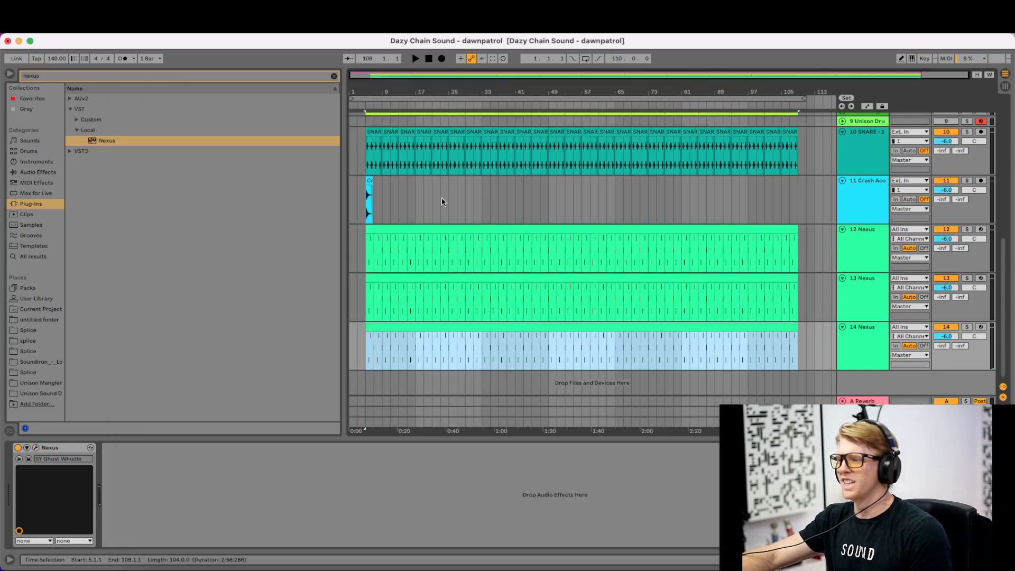
right_click(862, 349)
click(879, 118)
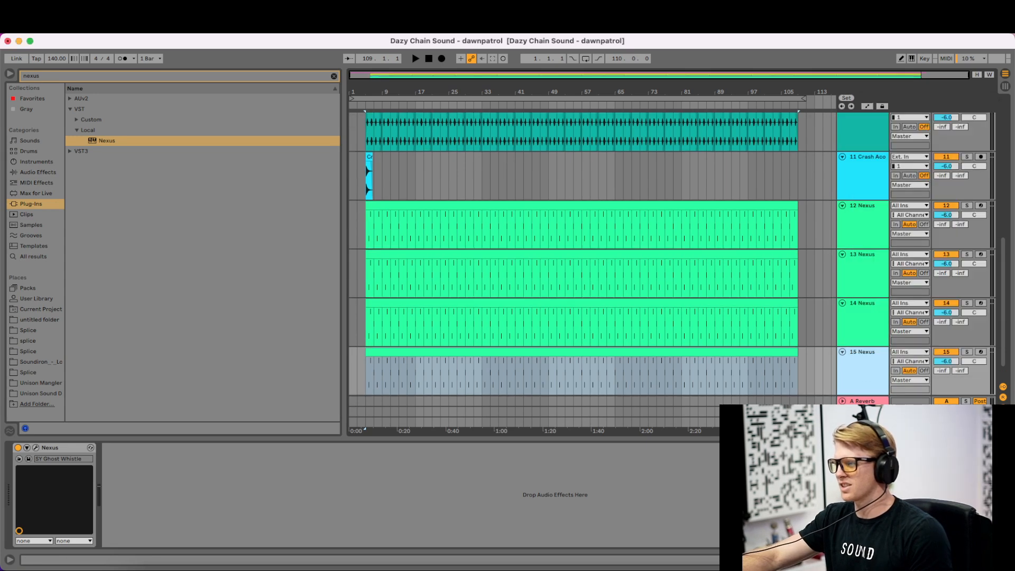
- Open the 15 Nexus clip and extend all of its notes with Legato
double_click(659, 352)
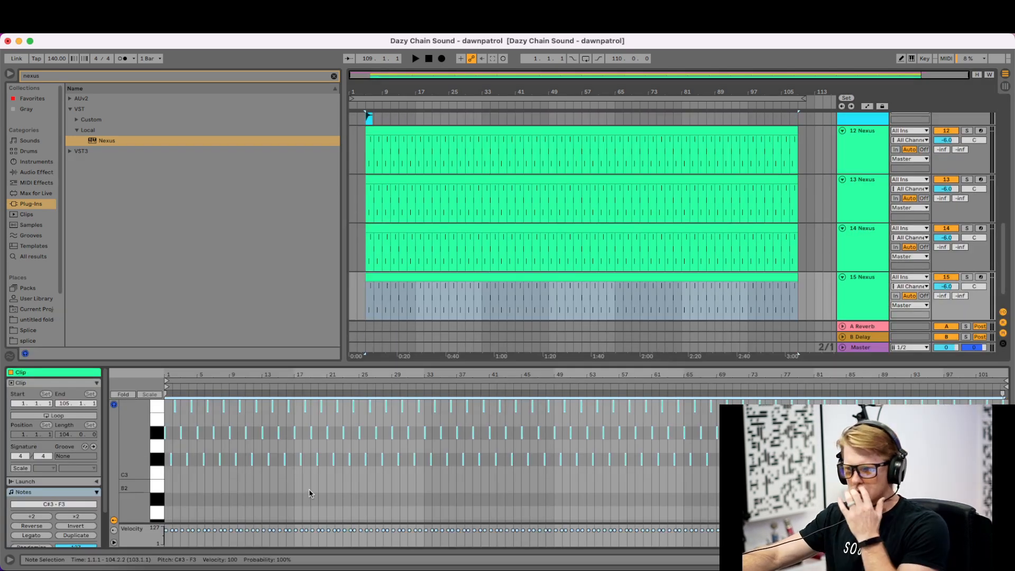
drag(309, 489, 314, 494)
key(super+a)
key(Delete)
key(super+z)
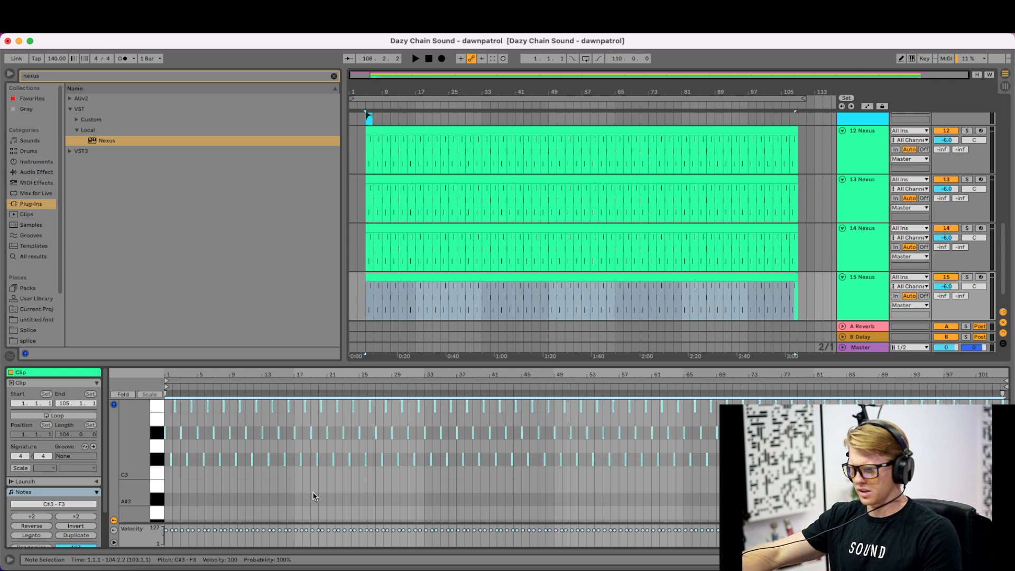
click(32, 535)
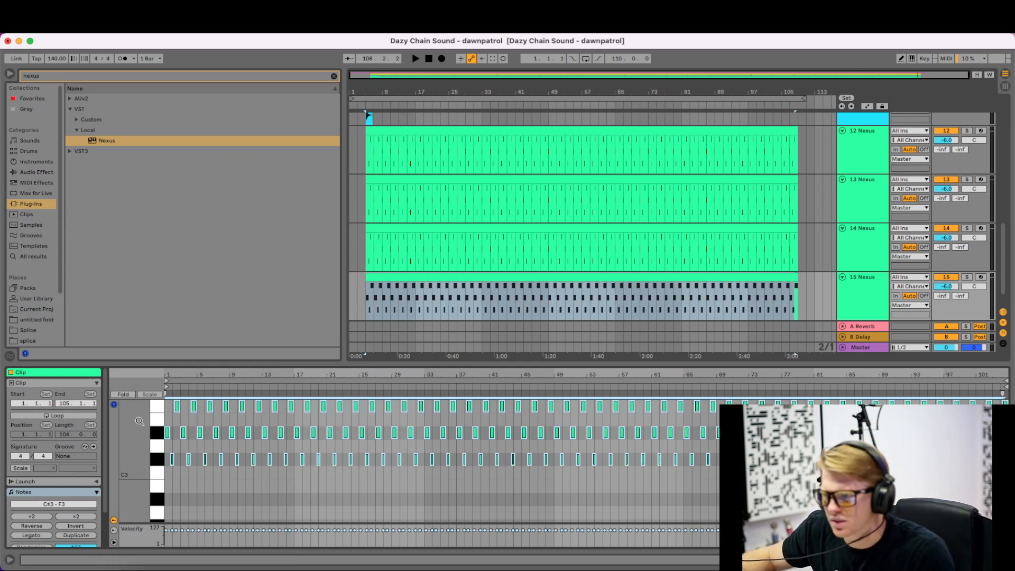
- Play the mix, open the Nexus instrument on track 15, and compare its sound with the delay off and on
key(space)
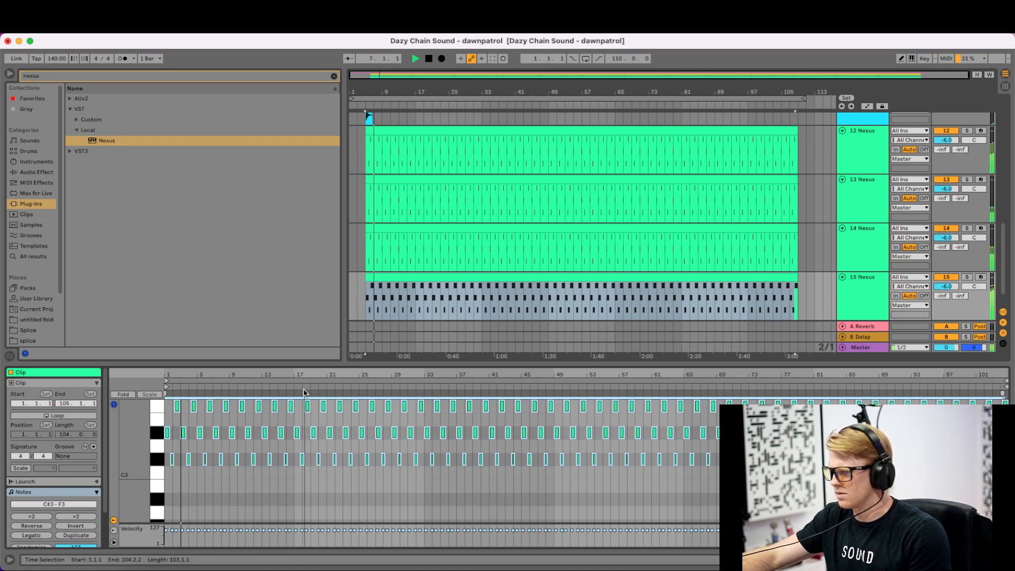
key(shift+Tab)
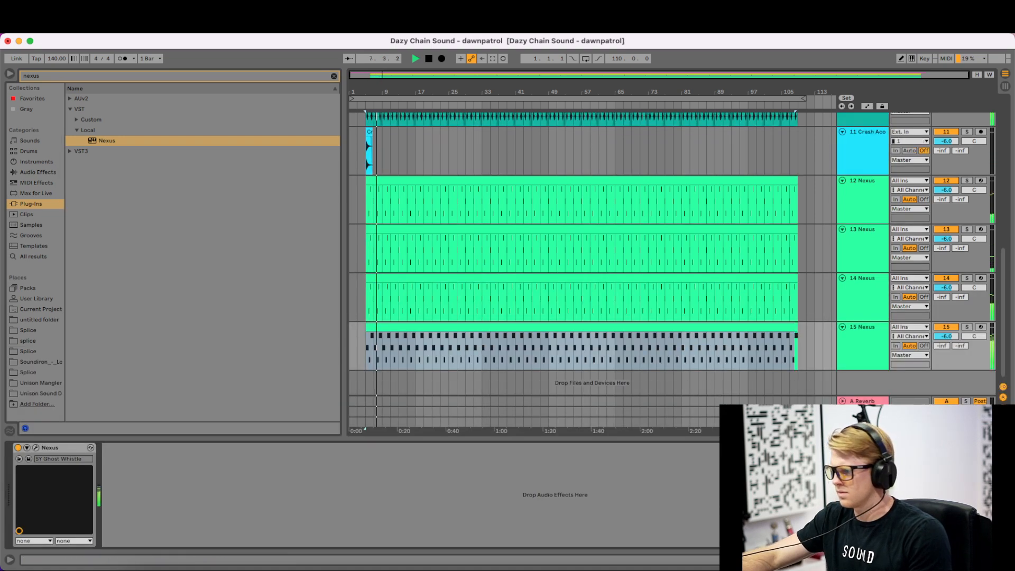
click(35, 448)
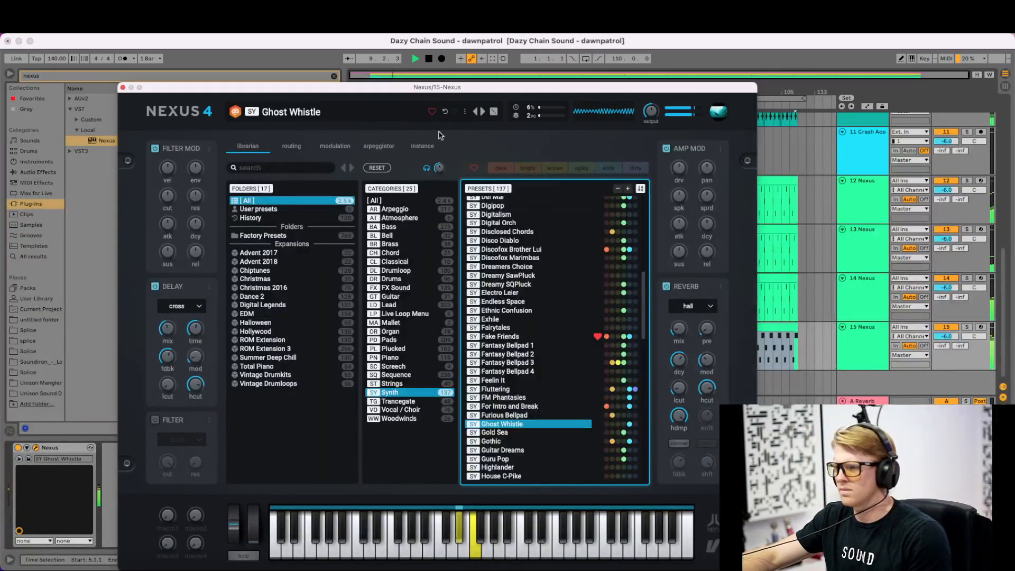
click(337, 150)
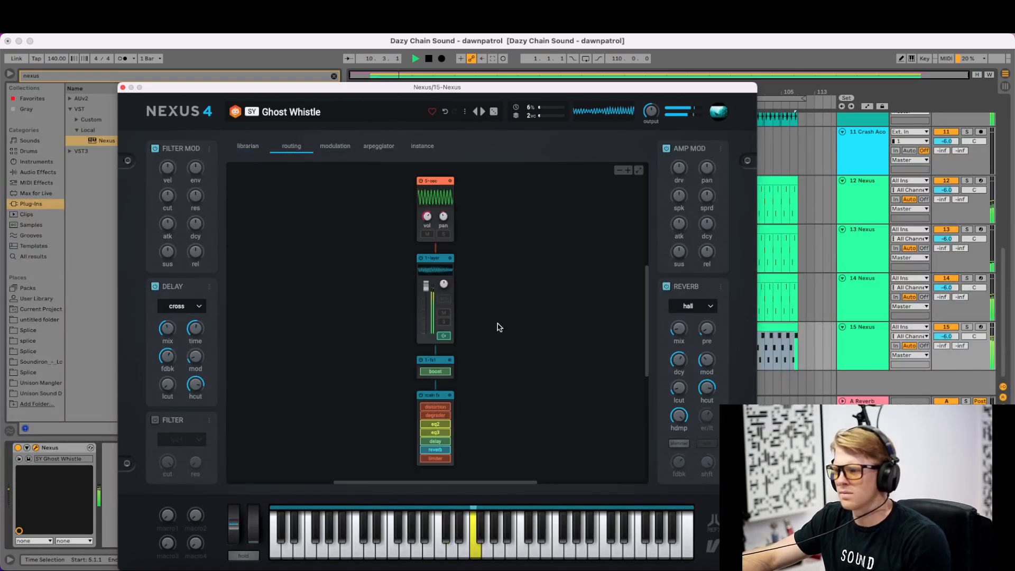
click(155, 288)
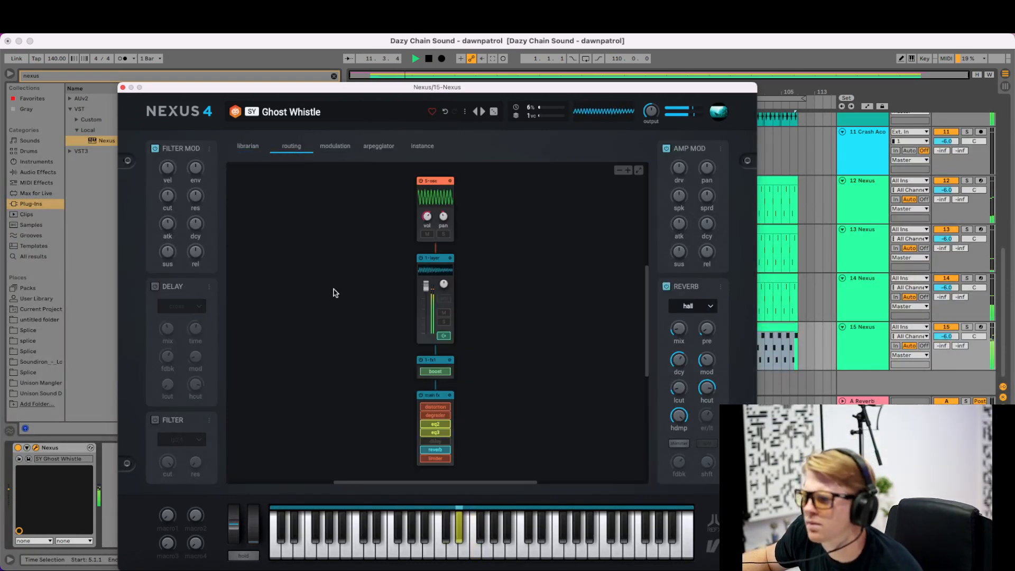
click(155, 288)
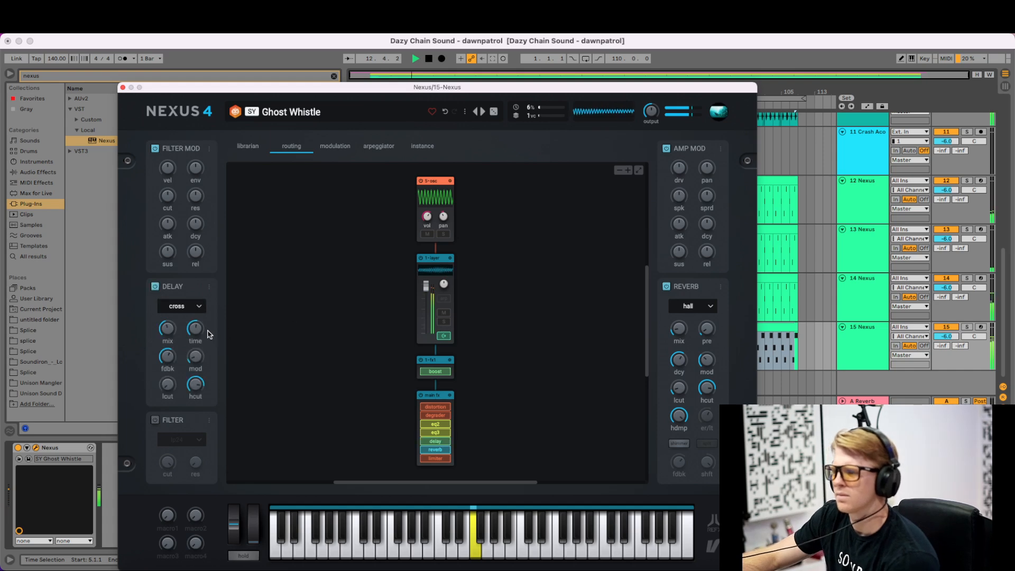
- Lower the delay mix on 15 Nexus, raise its reverb mix to 127, and close the instrument with playback stopped
mouse_move(166, 330)
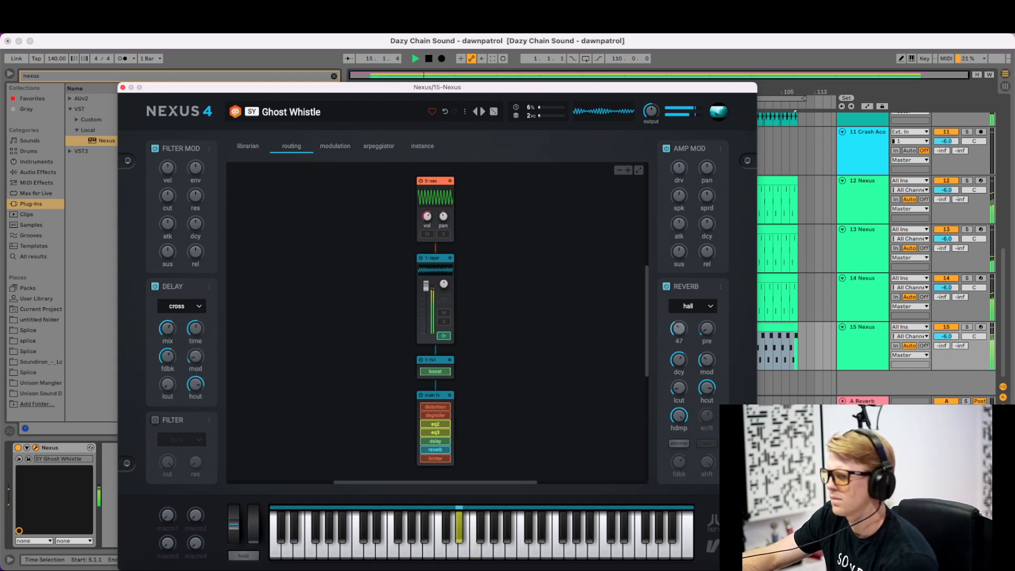
drag(167, 330, 167, 336)
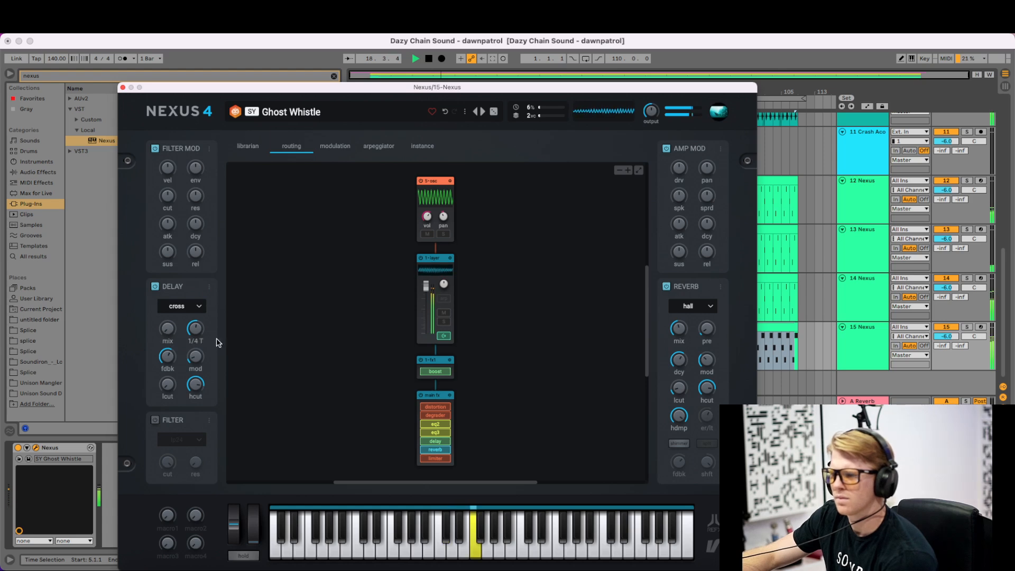
drag(680, 330, 686, 333)
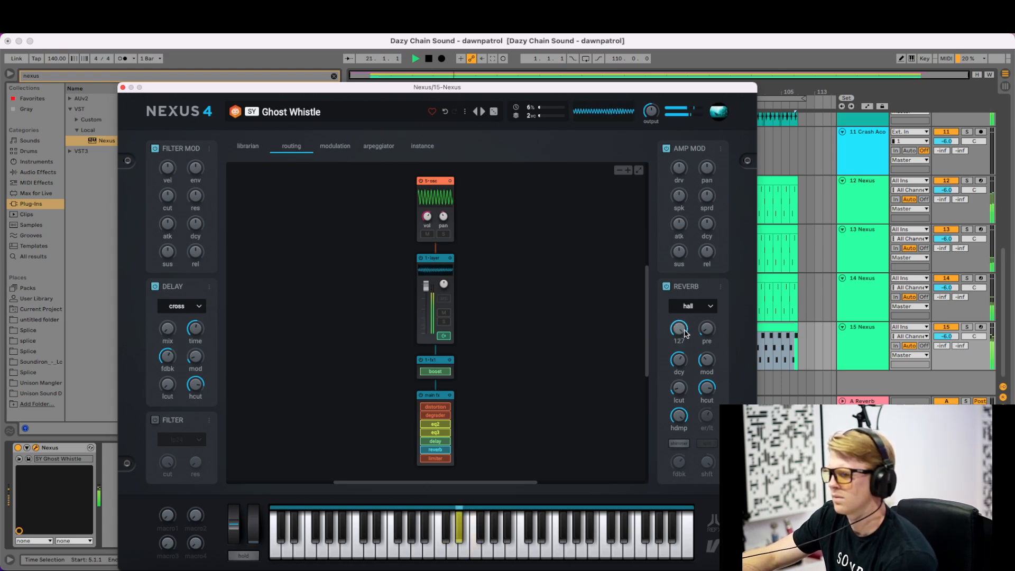
click(123, 88)
key(space)
- Recolor the 15 Nexus track yellow, deactivate it, and collapse it
click(850, 328)
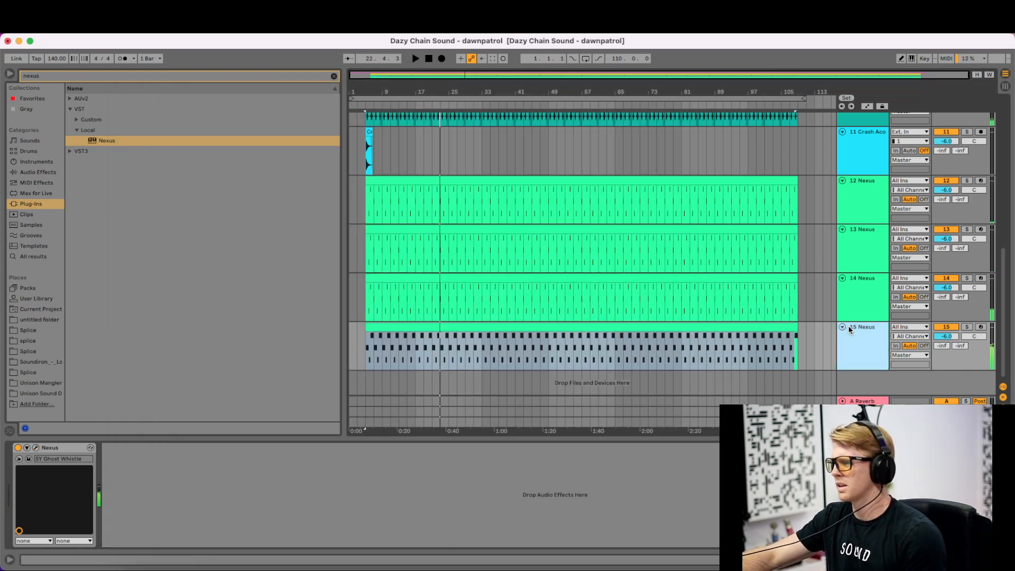
right_click(864, 341)
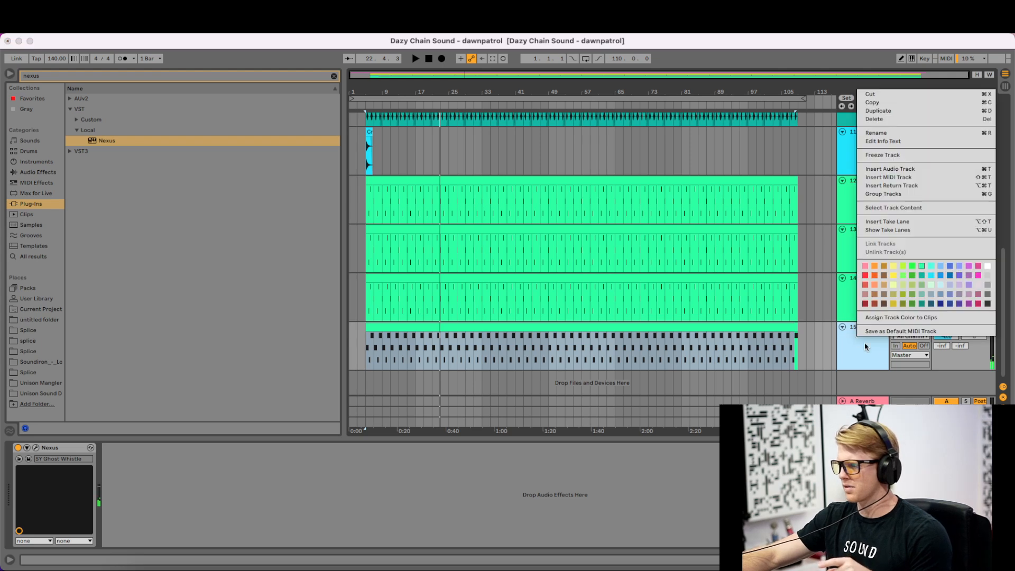
click(897, 267)
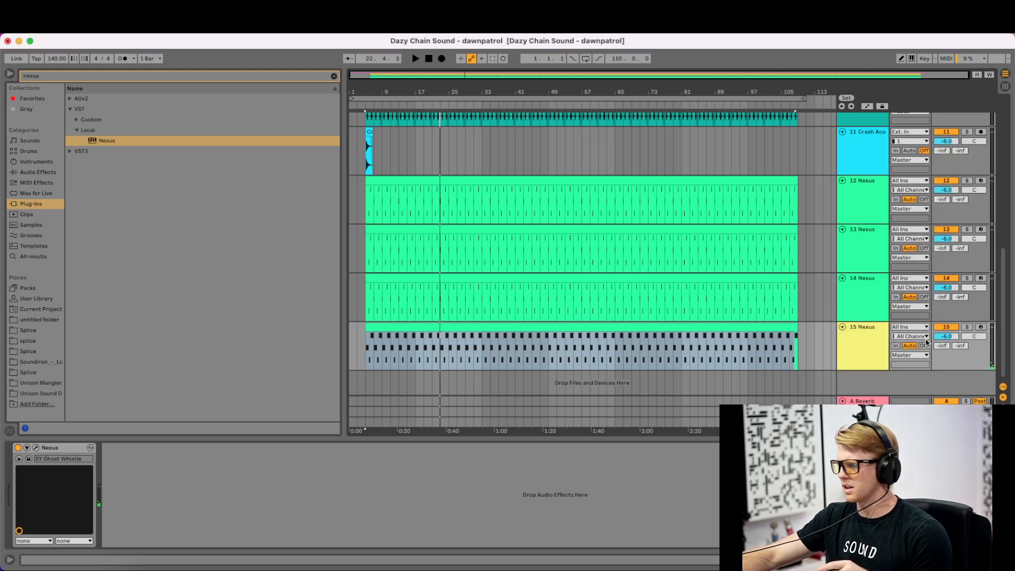
click(843, 327)
click(869, 295)
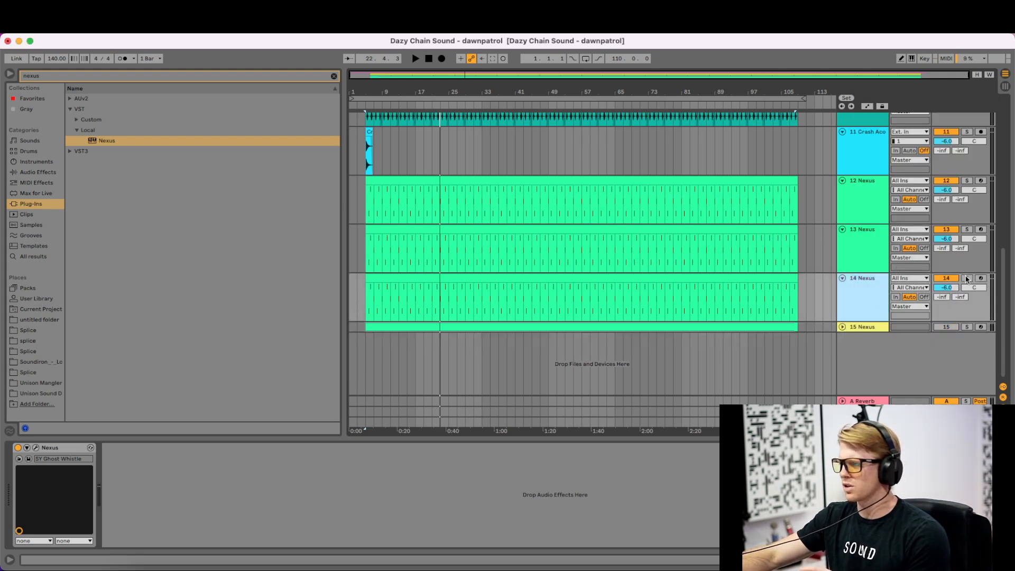
- Solo the Dazy Chain - Good Life reference track, play it from bar 5, and turn its solo off
scroll(874, 244, up, 10)
click(966, 215)
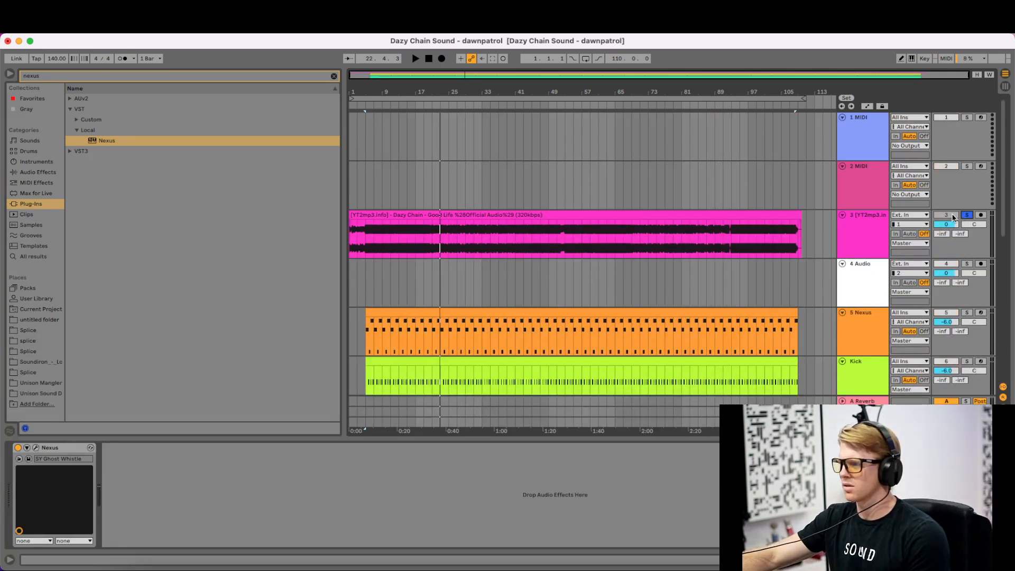
click(367, 236)
key(space)
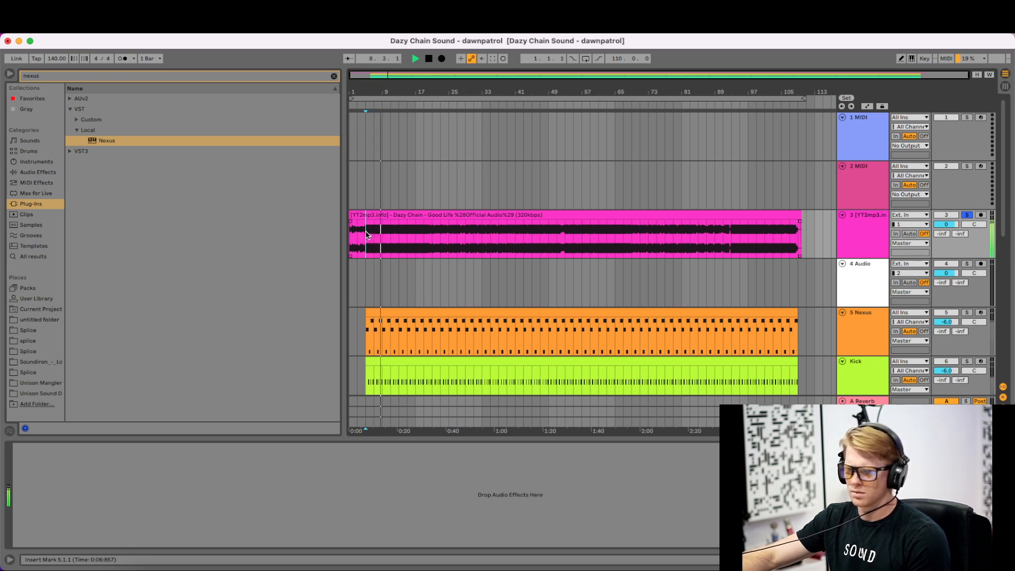
click(967, 214)
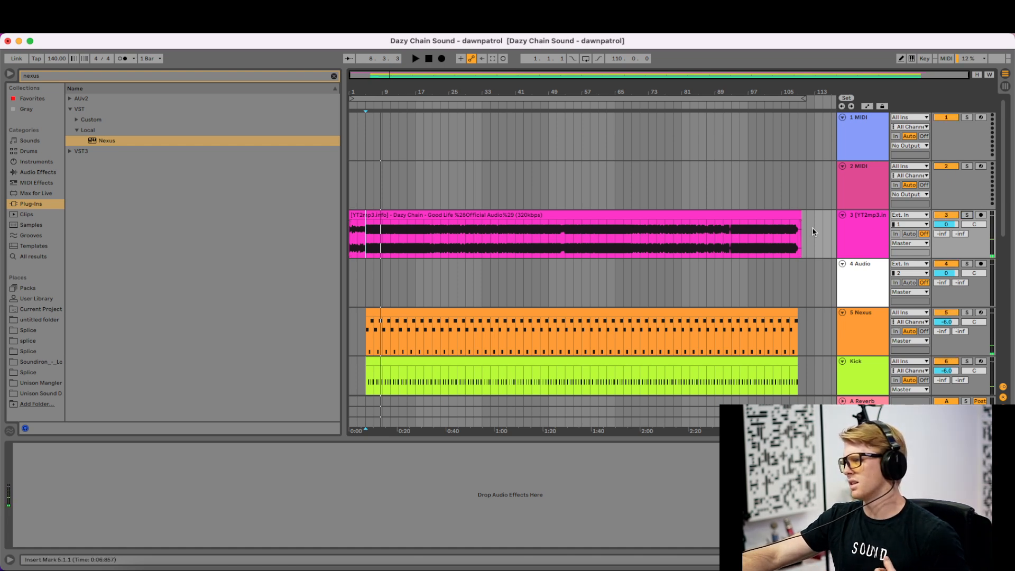
- Open the Nexus instrument on track 14 and audition the Gold Sea synth preset in the mix
scroll(665, 254, down, 10)
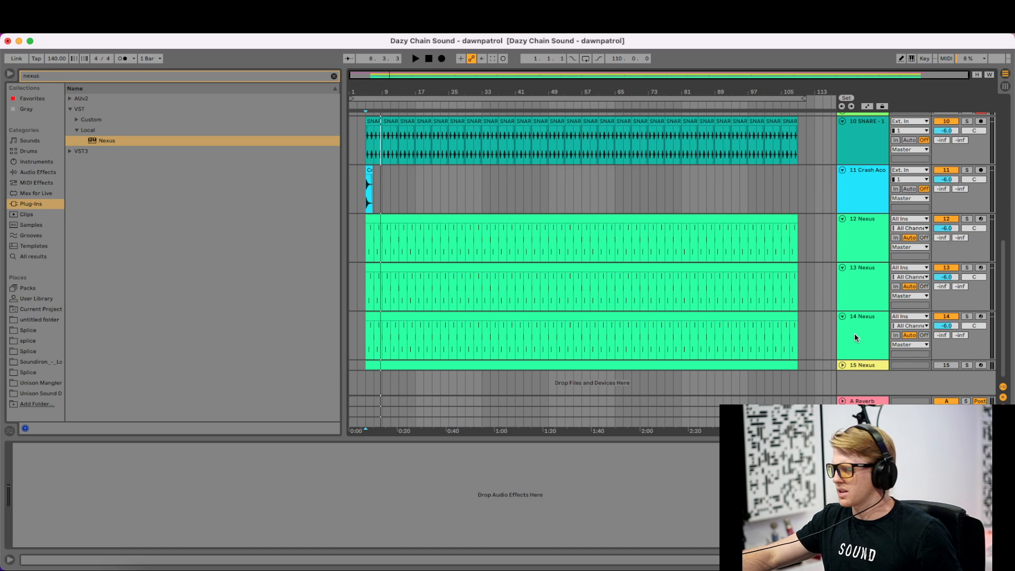
click(867, 321)
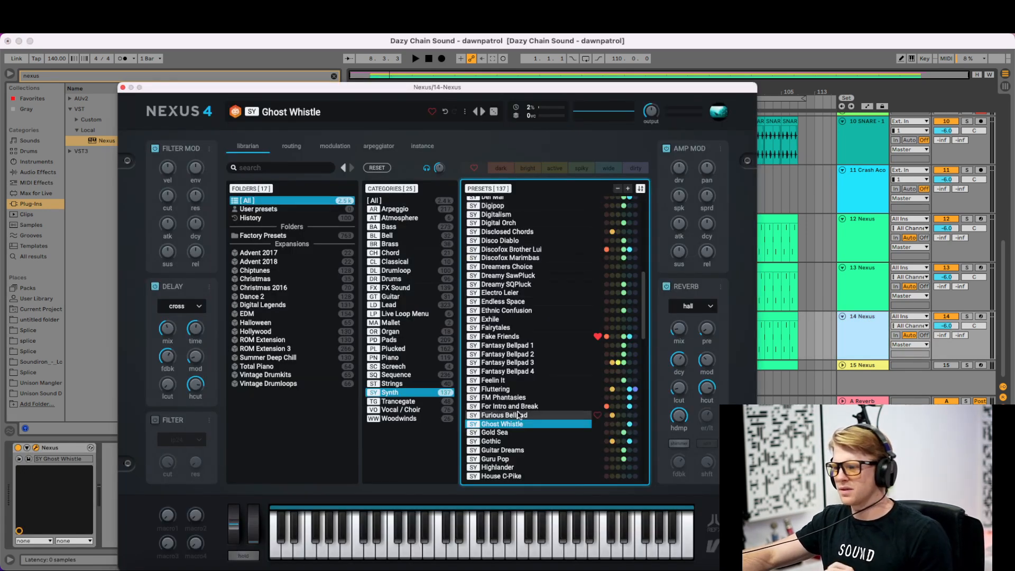
click(512, 424)
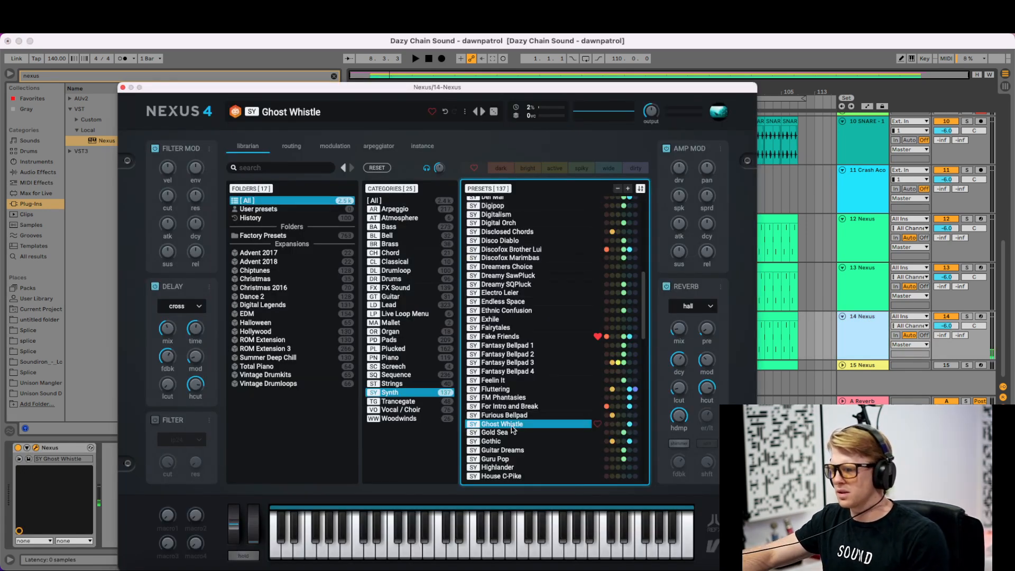
click(510, 433)
click(510, 442)
click(509, 435)
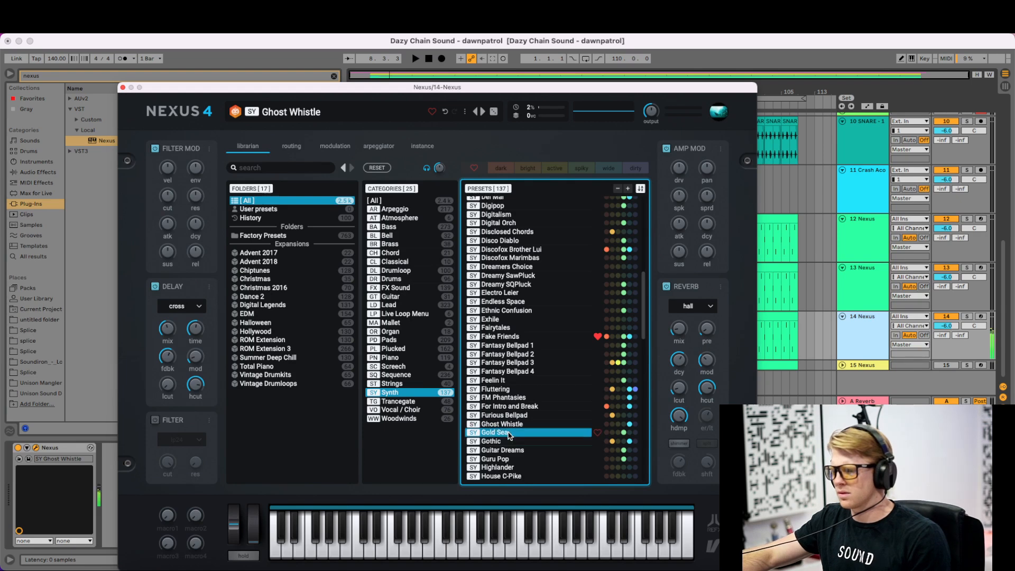
double_click(503, 435)
key(space)
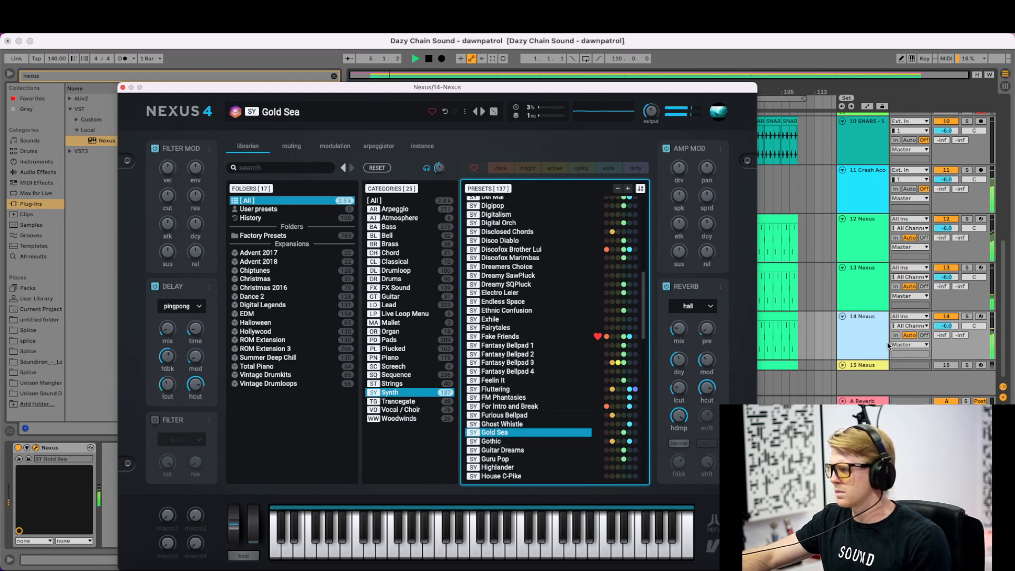
key(space)
- Load the Guru Pop preset on 14 Nexus, preview the synth presets below it, and load Intro
click(506, 452)
double_click(506, 457)
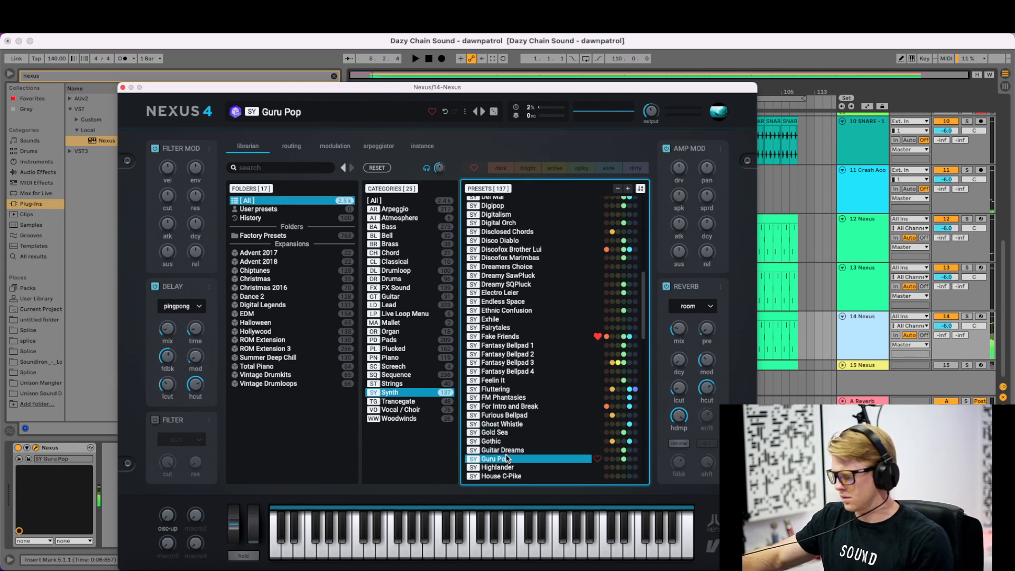
key(Down)
key(Down)
key(Down)
key(Down)
key(Down)
key(Down)
key(Down)
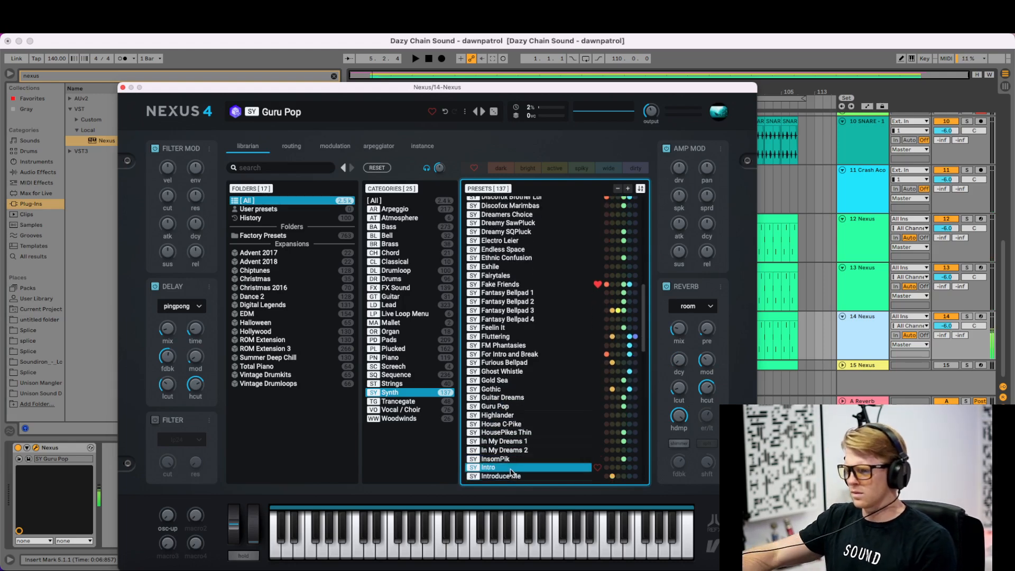
- Preview the synth presets from Introduce Me down to Metal Intro and go back to Major Power
click(503, 477)
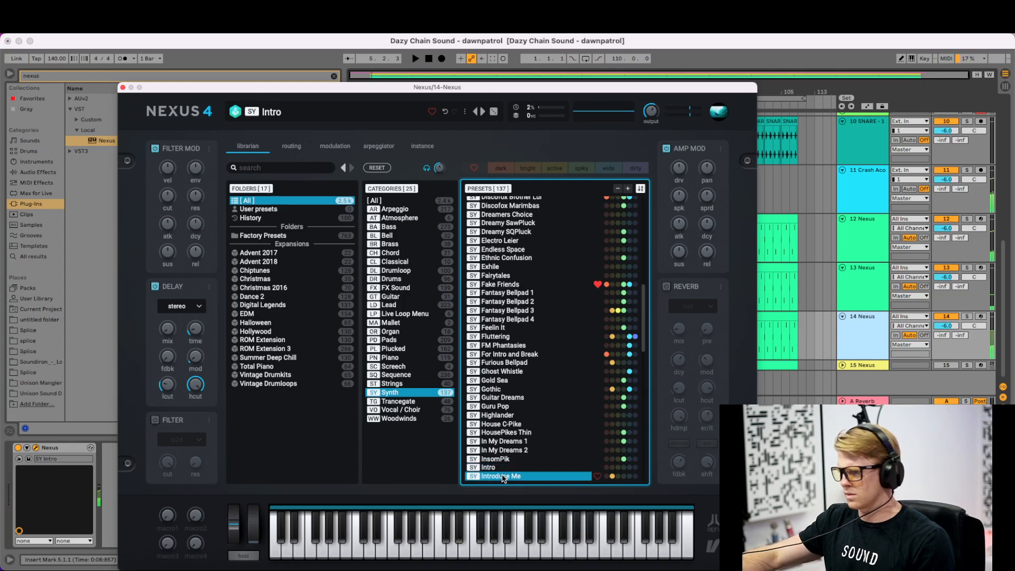
key(Down)
key(Down)
key(Down)
key(Down)
key(Down)
key(Down)
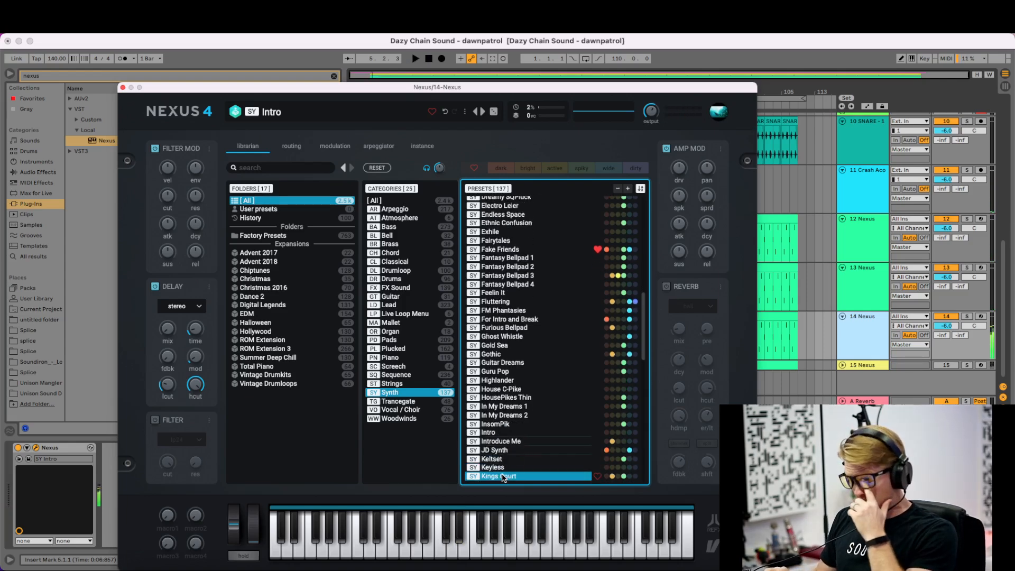
key(Down)
key(Down)
key(Down)
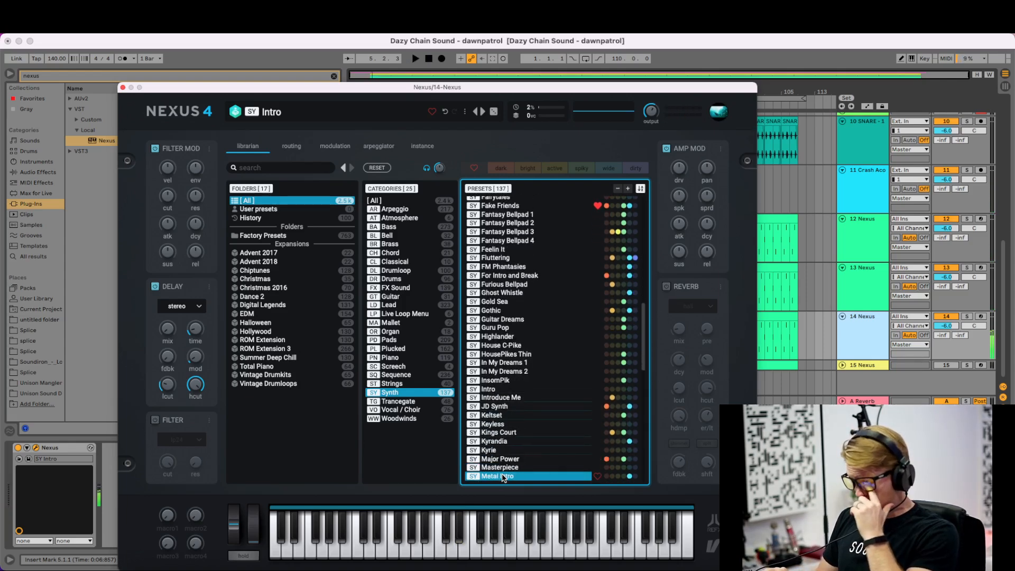
key(Up)
key(Up)
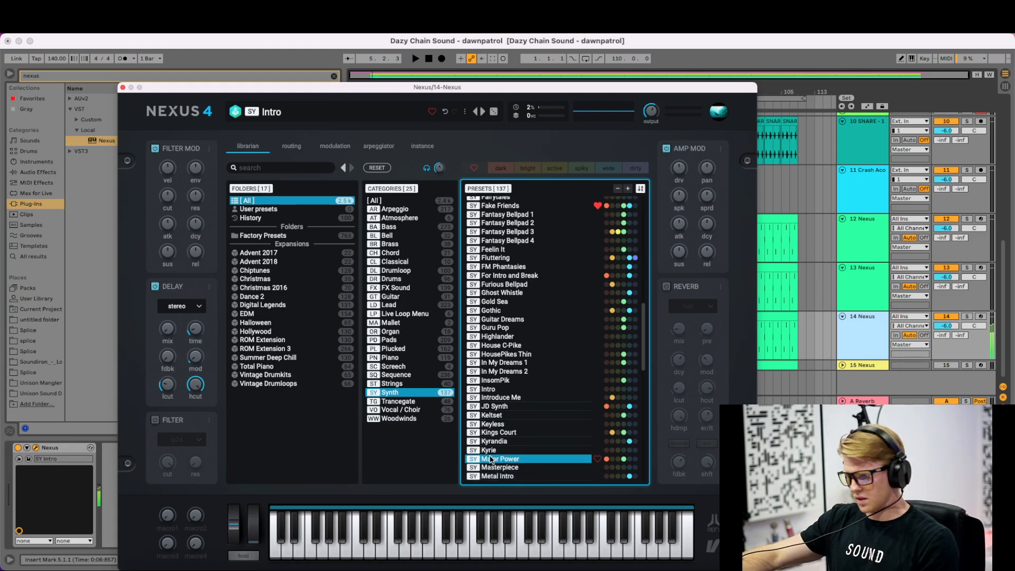
- Load the Major Power preset on 14 Nexus and audition it in the mix while browsing further presets
click(520, 460)
key(space)
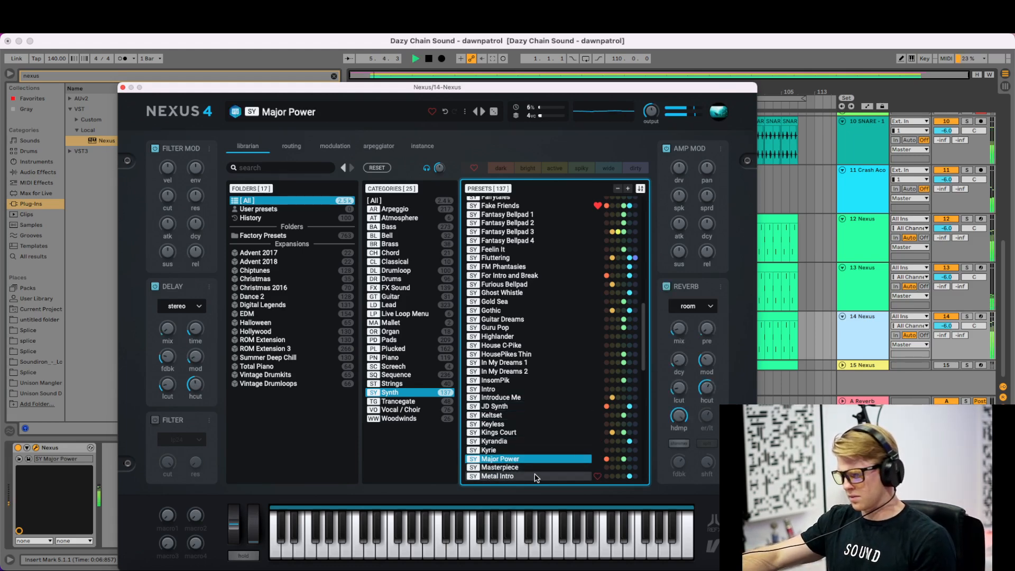
scroll(527, 417, down, 3)
key(Down)
key(Down)
key(Down)
key(Down)
key(Down)
key(space)
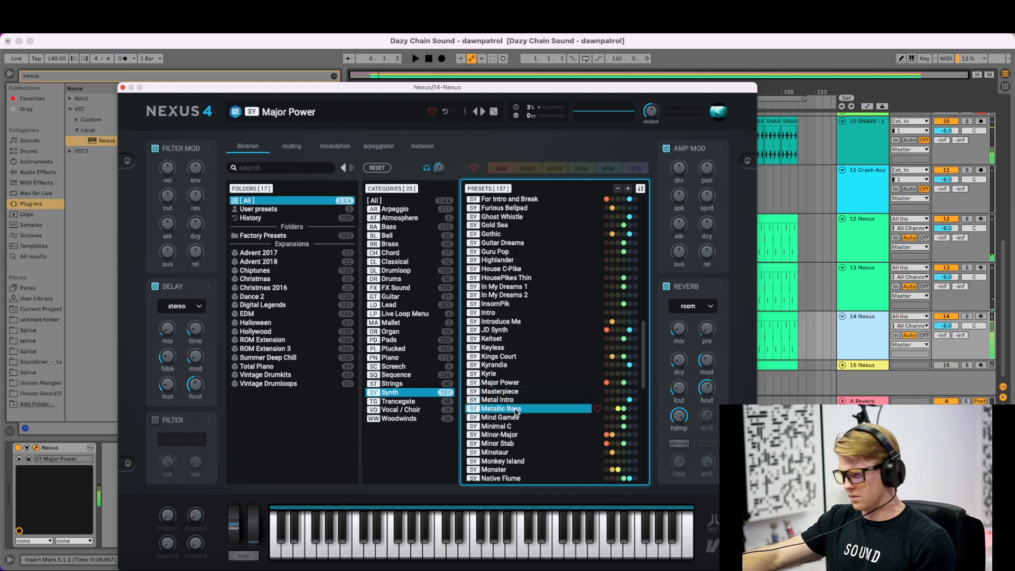
- Preview the synth presets below Metallic Bass, load Monster on 14 Nexus, and audition it in the mix
key(Down)
key(Down)
key(Down)
key(Down)
key(Down)
key(Down)
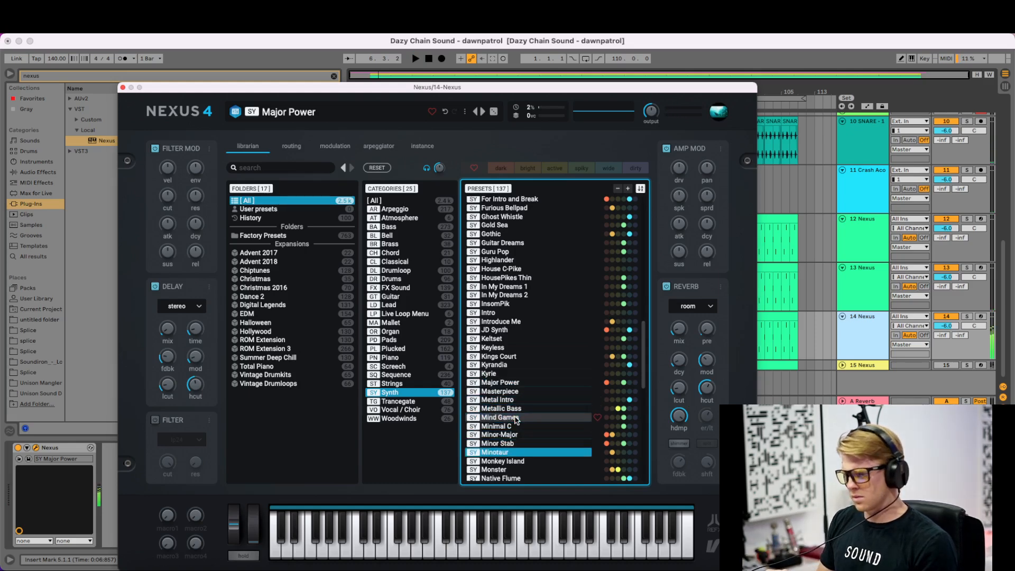
key(Up)
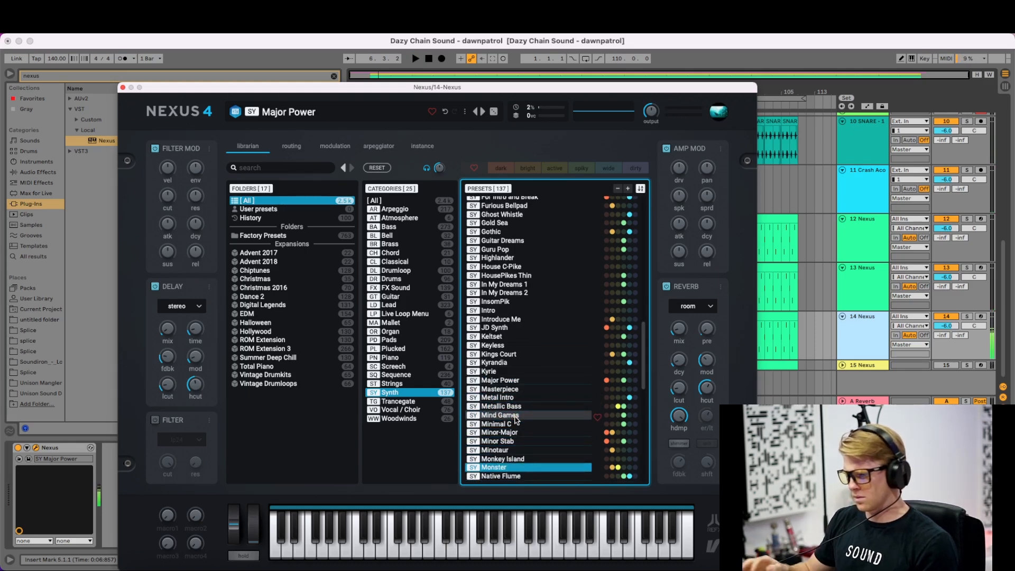
click(501, 468)
key(space)
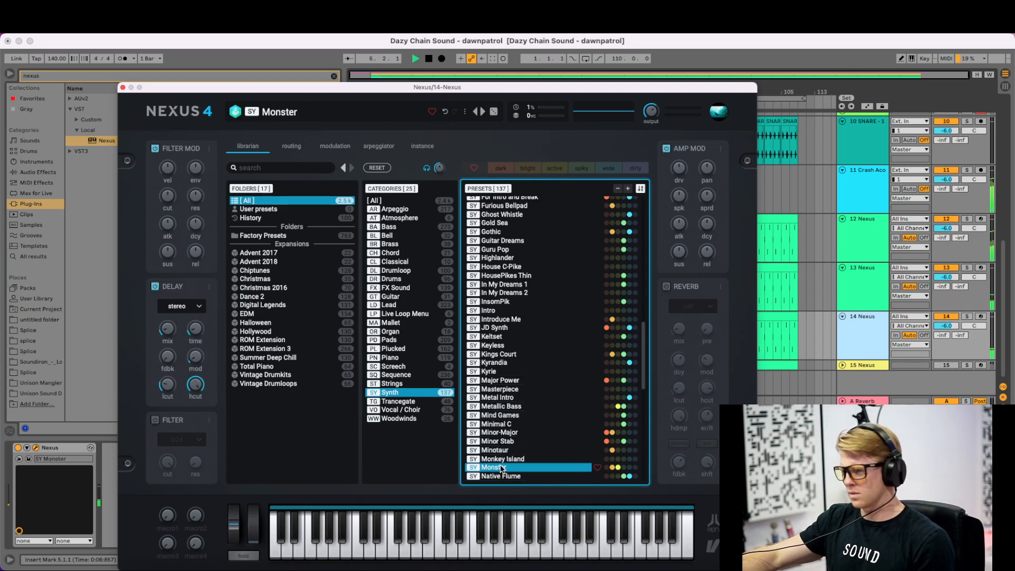
key(space)
- Close Nexus, open the track 14 MIDI clip, and lengthen all its notes to one beat while listening to the mix
click(856, 345)
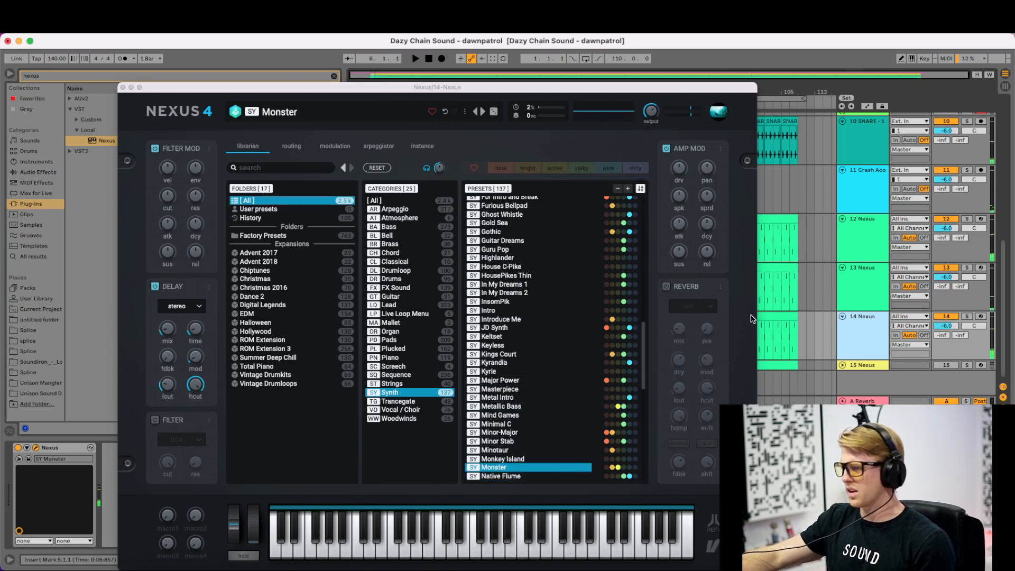
double_click(770, 316)
click(123, 87)
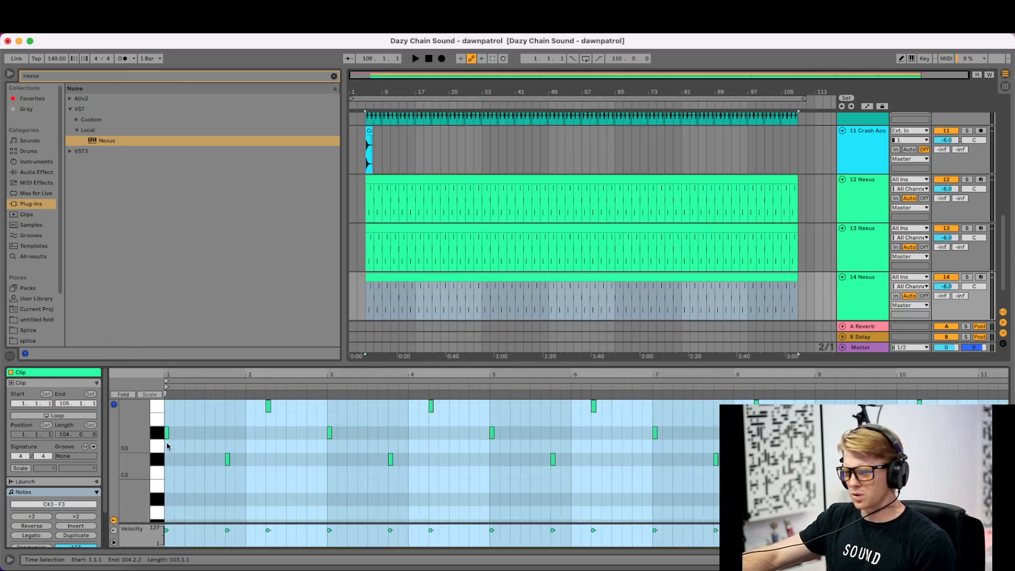
drag(168, 434, 173, 434)
key(super+z)
key(super+a)
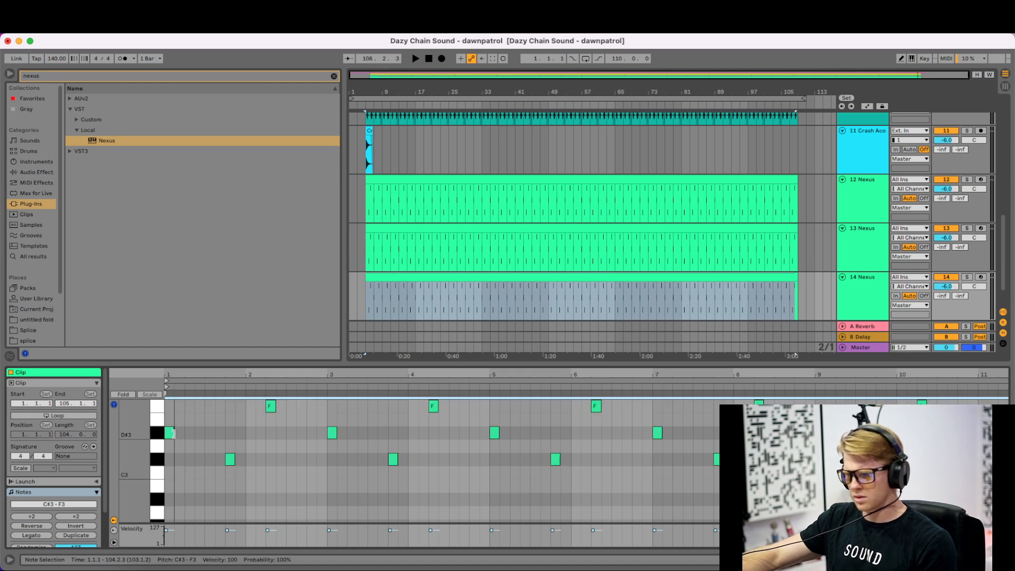
key(space)
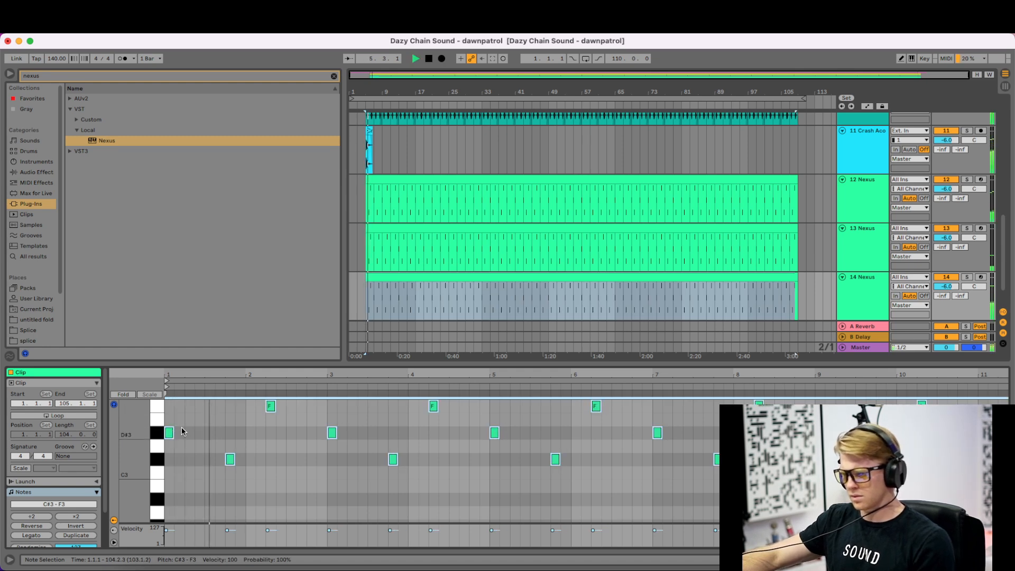
drag(173, 432, 184, 433)
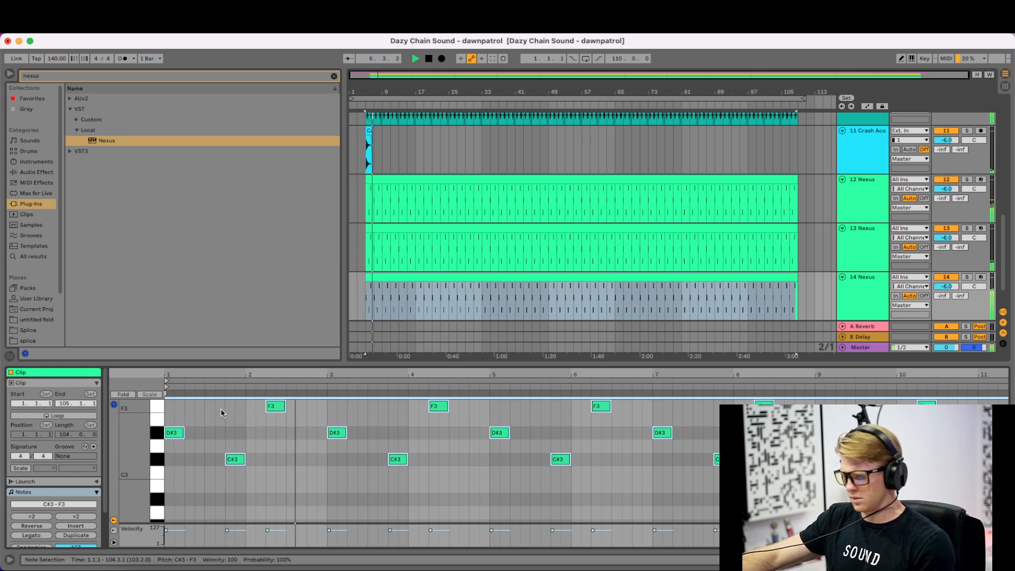
click(852, 296)
key(space)
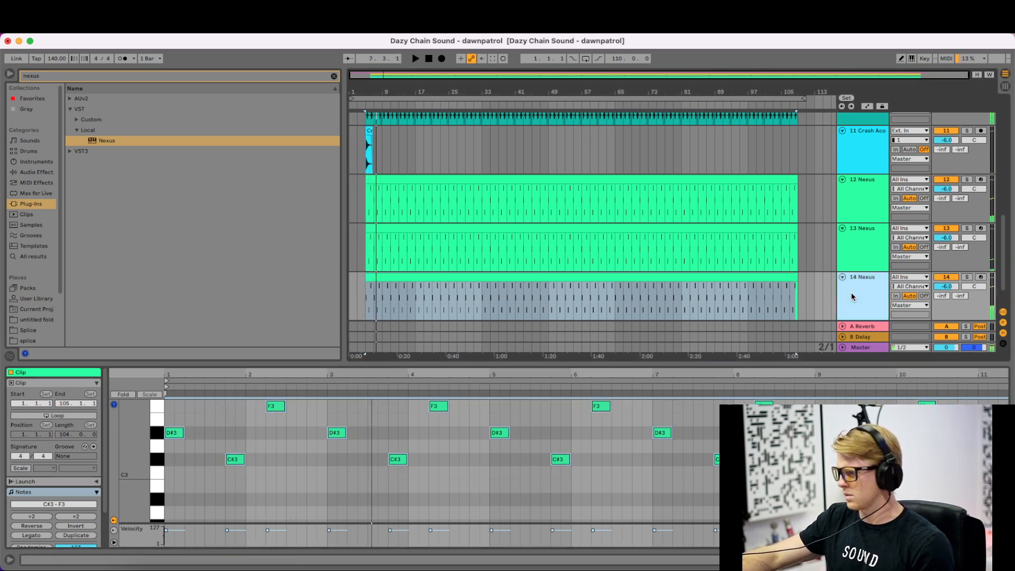
- Load the Xedd Kord preset in the 14 Nexus instrument and raise its reverb mix to 100 during playback
key(super+d)
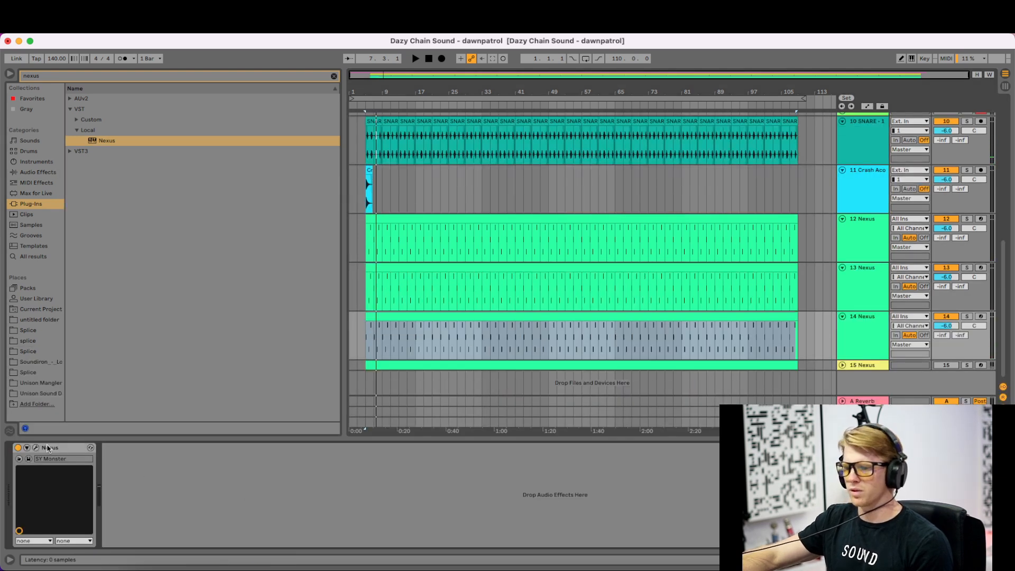
scroll(600, 310, down, 10)
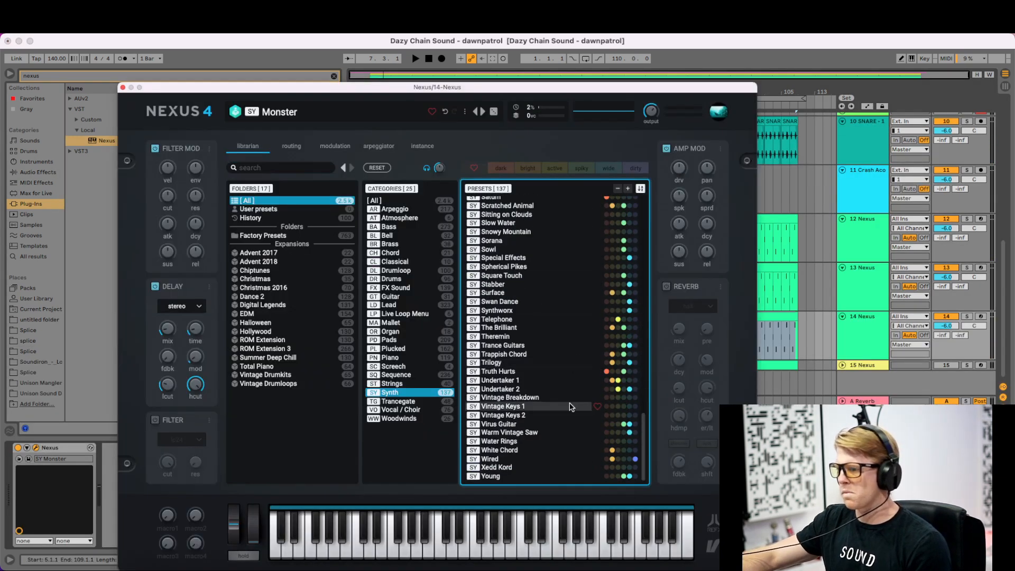
click(528, 476)
click(520, 468)
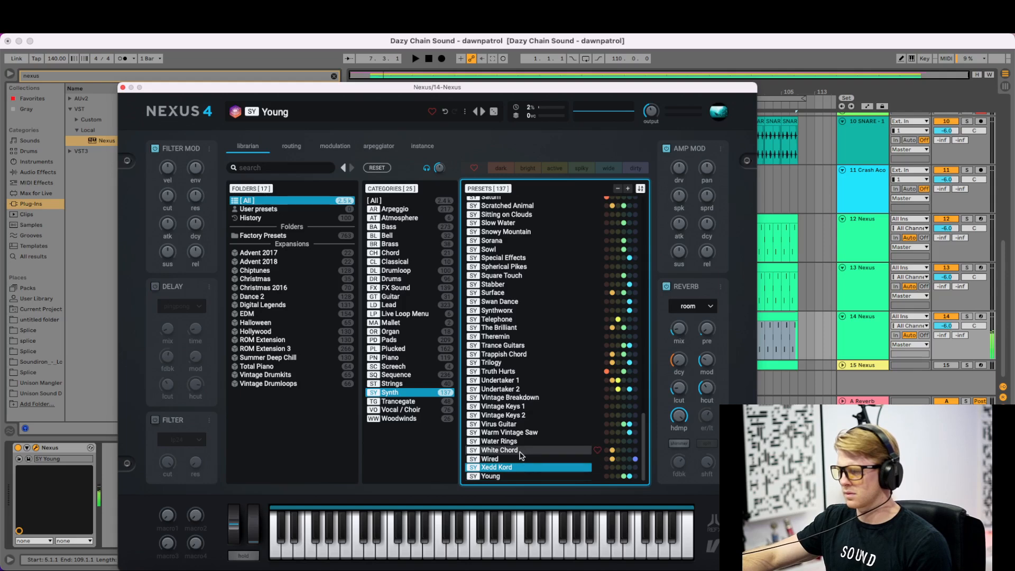
key(space)
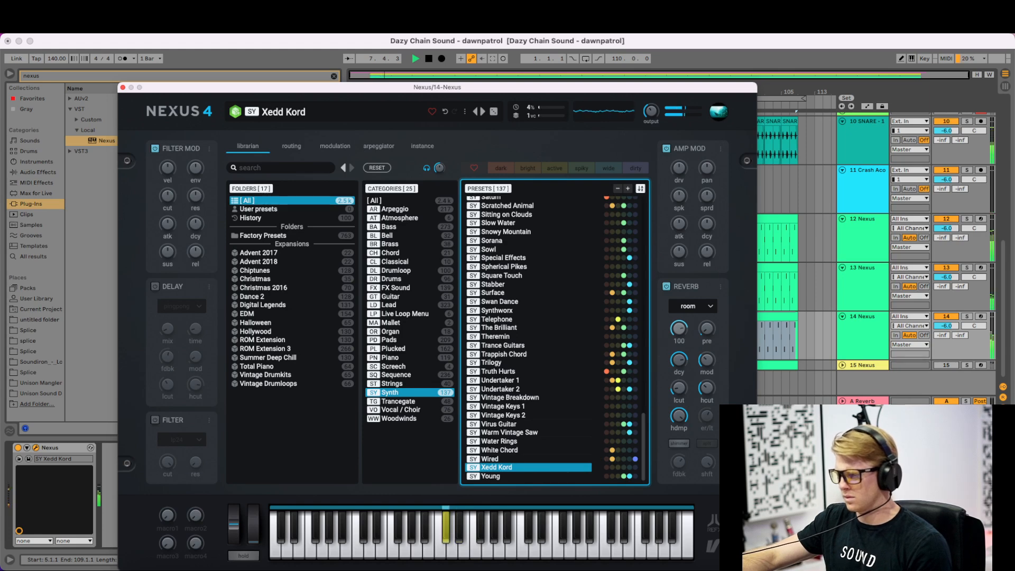
- Close Nexus with playback stopped, zoom into the track 14 clip's notes, and turn off the editing grid
click(766, 313)
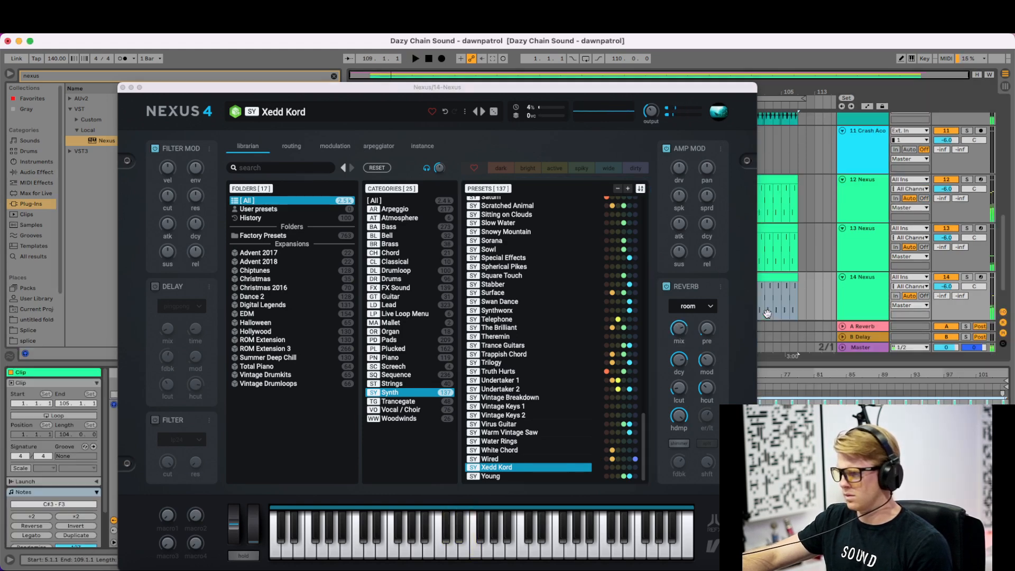
click(124, 88)
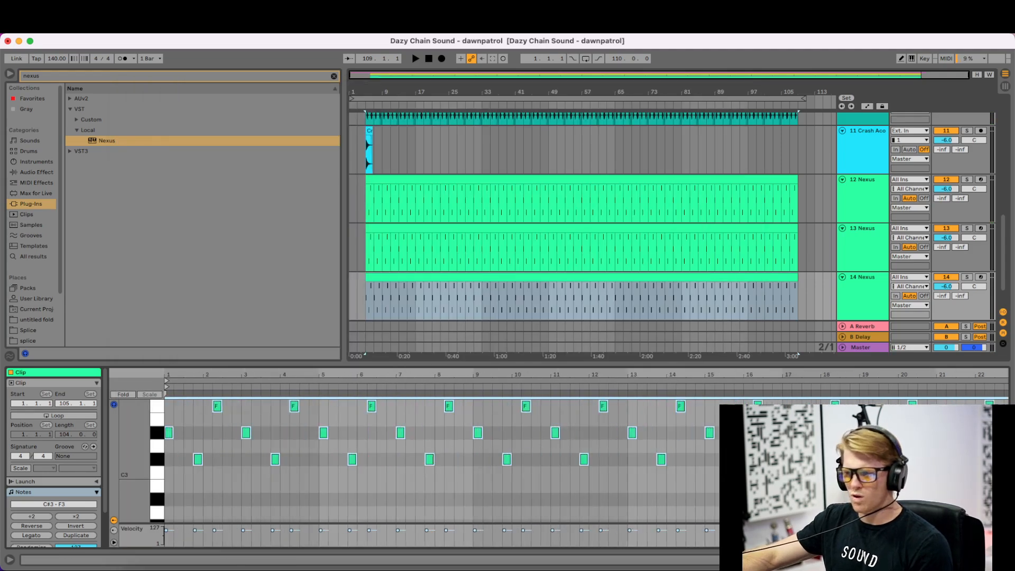
drag(177, 375, 177, 423)
right_click(259, 413)
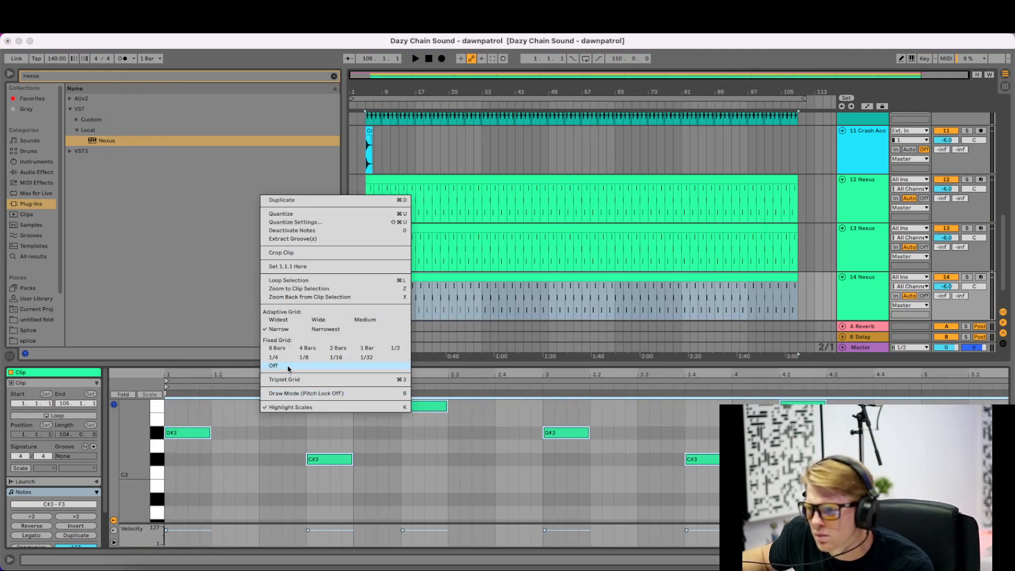
click(285, 393)
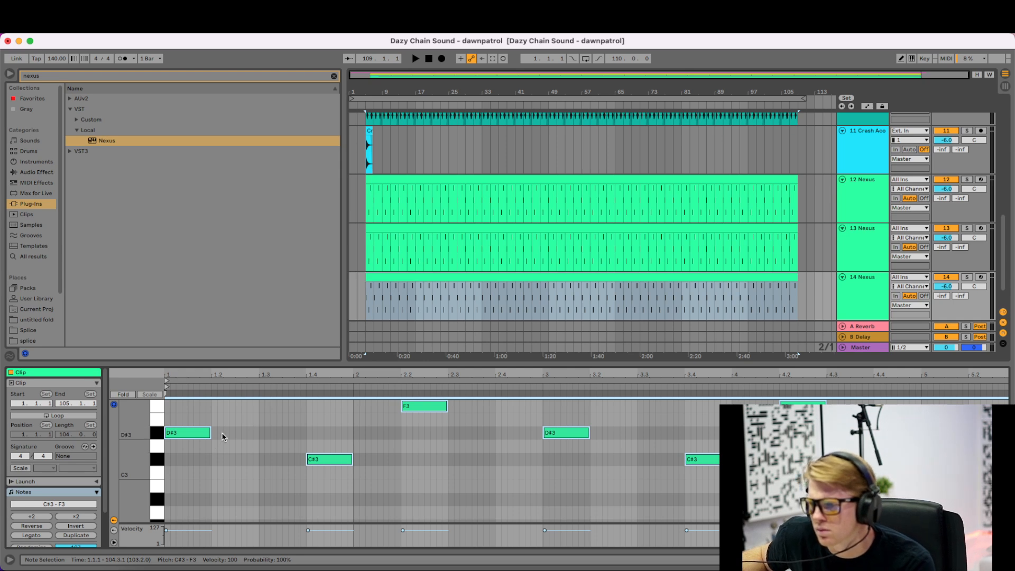
- Shorten all notes in the track 14 clip to slightly under one beat, play the result, and undo one further trim
click(222, 436)
key(super+a)
mouse_move(210, 433)
mouse_down()
mouse_move(193, 435)
mouse_move(205, 434)
mouse_up()
key(space)
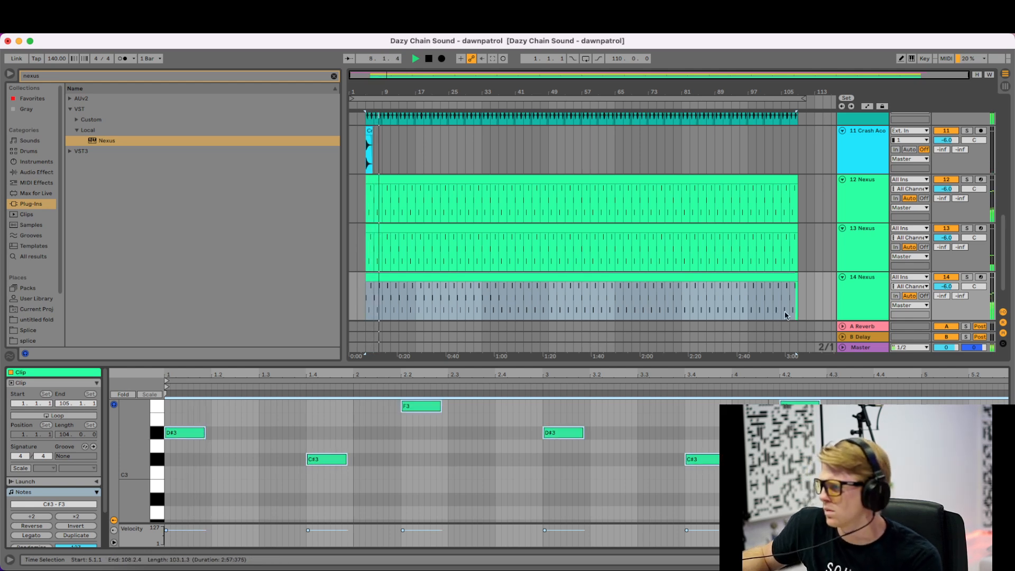
drag(204, 433, 201, 433)
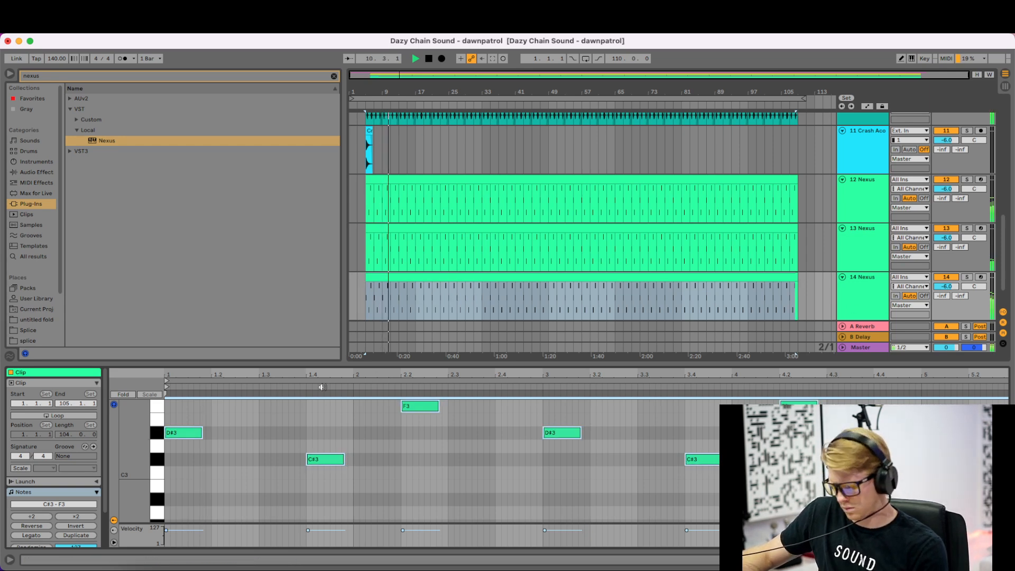
key(super+z)
key(space)
- Open the Nexus instrument on track 14, solo the track, and try different amp attack amounts during playback
click(871, 297)
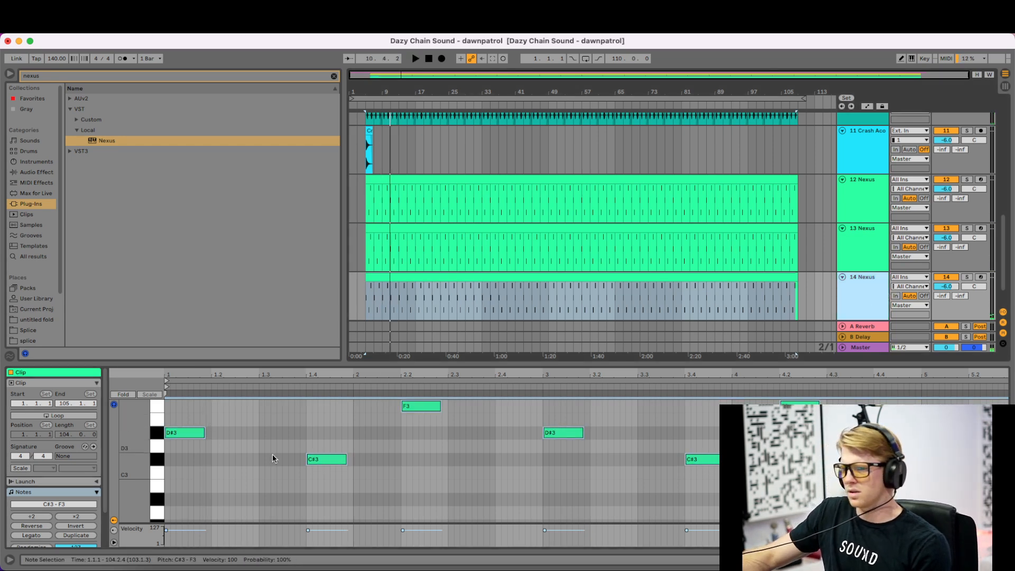
key(shift+Tab)
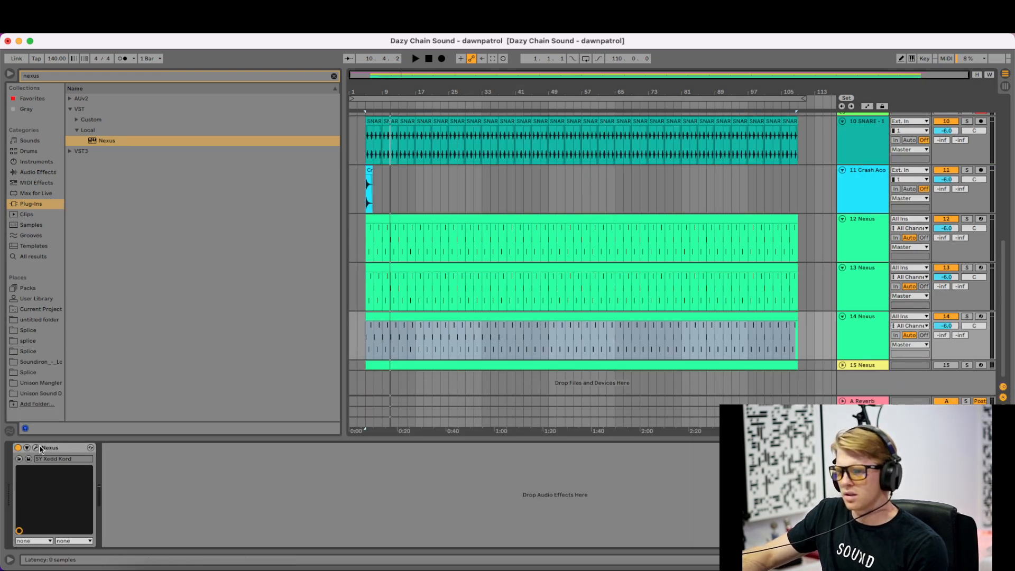
key(super+alt+p)
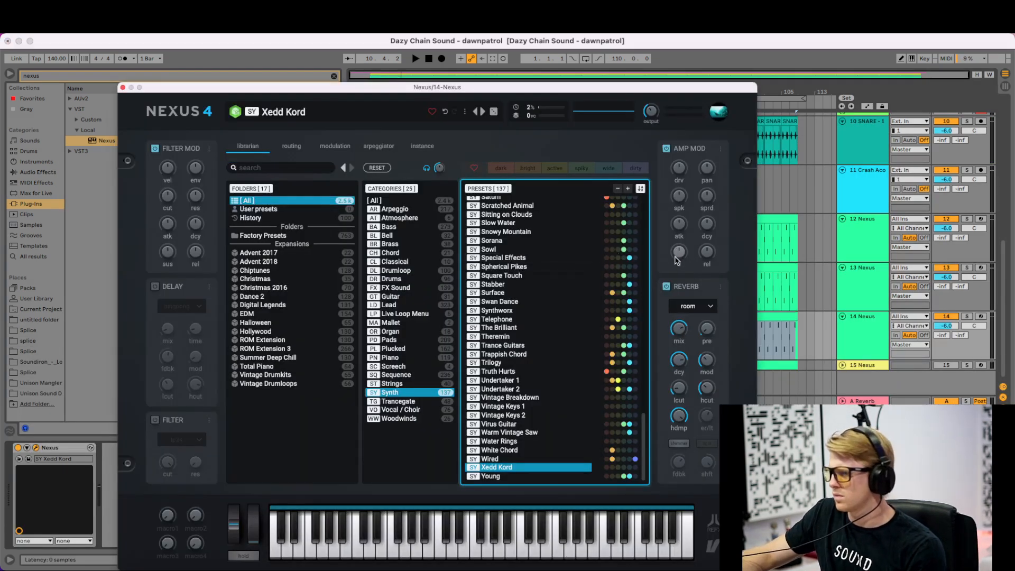
click(967, 316)
key(space)
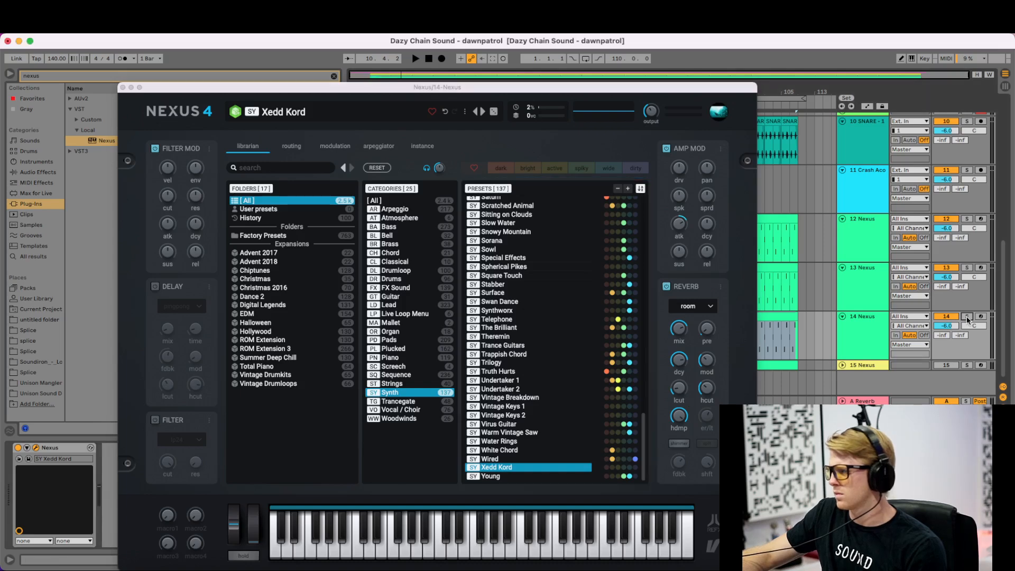
drag(682, 228, 683, 237)
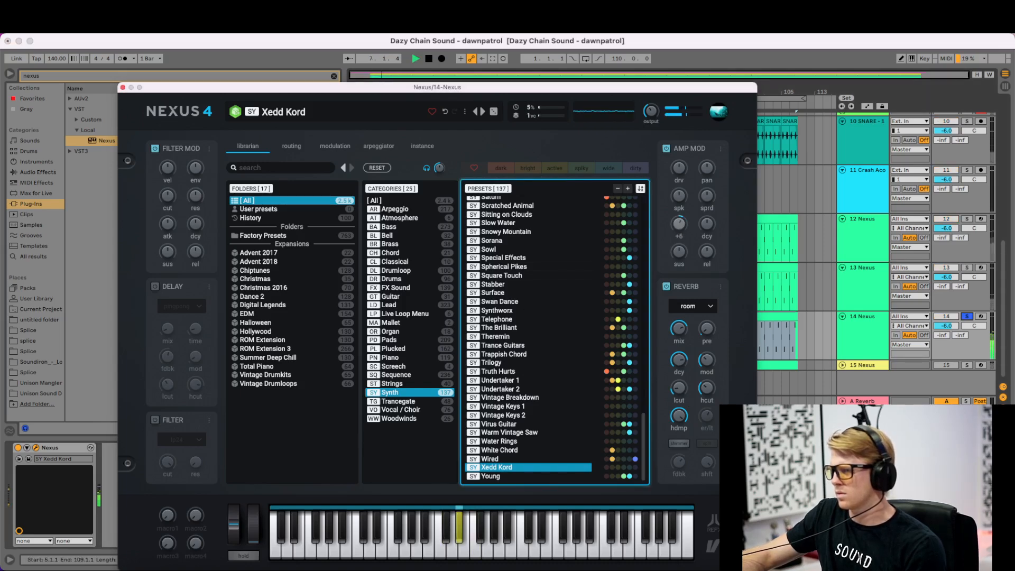
drag(683, 237, 682, 242)
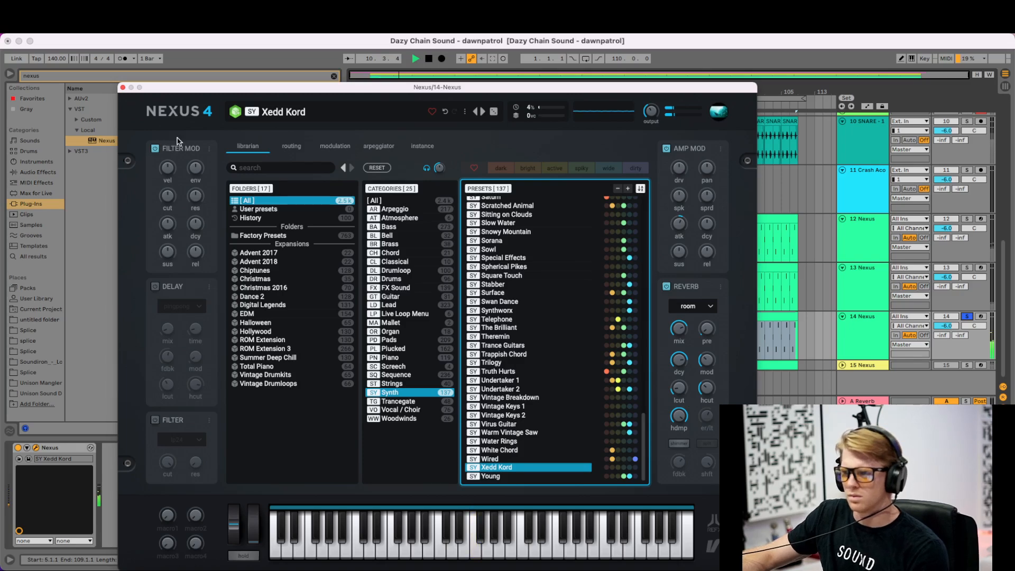
click(123, 88)
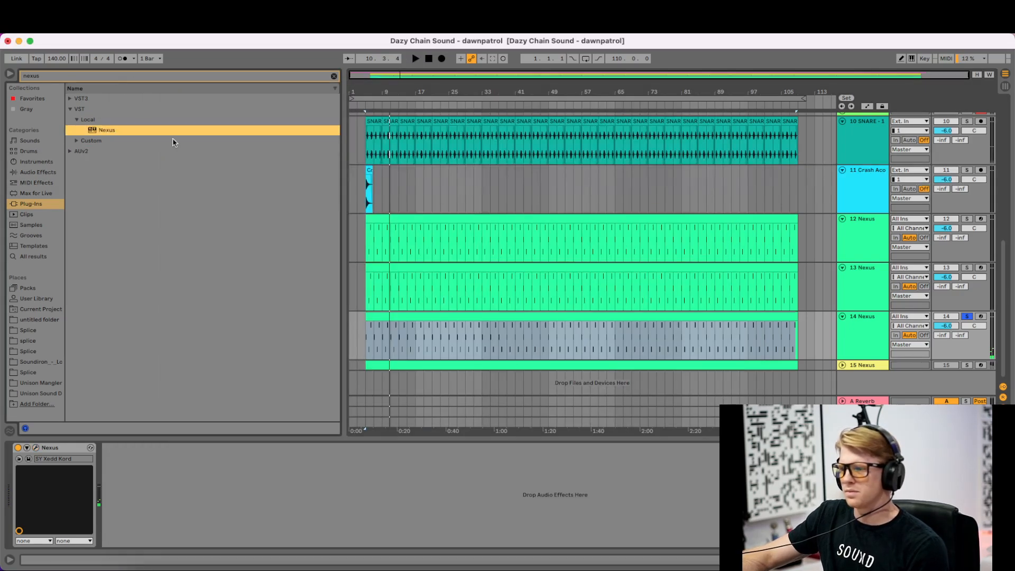
- Transpose all notes in the track 14 clip up one octave, unsolo the track, and play the full mix
double_click(435, 319)
click(320, 492)
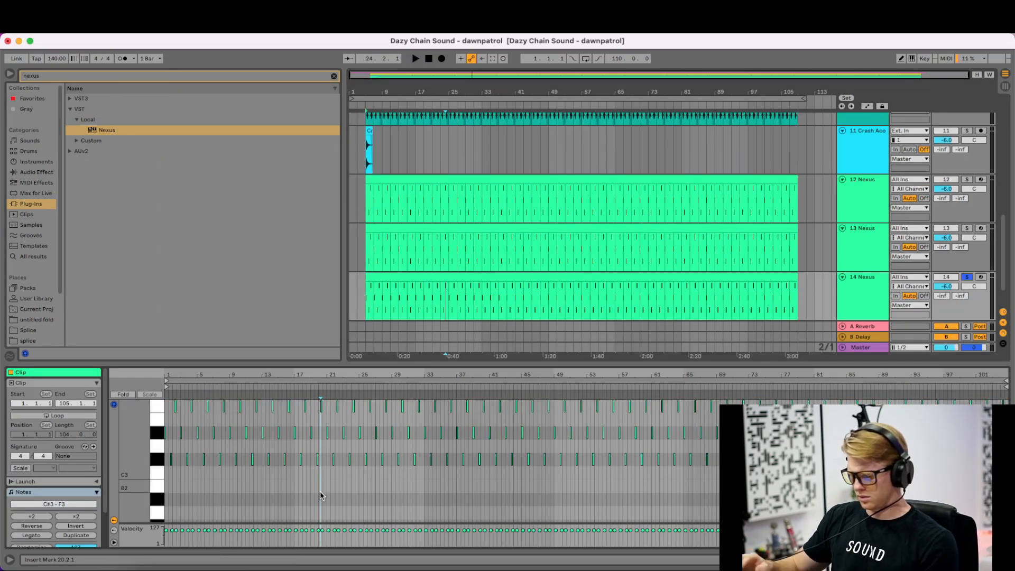
key(super+a)
key(space)
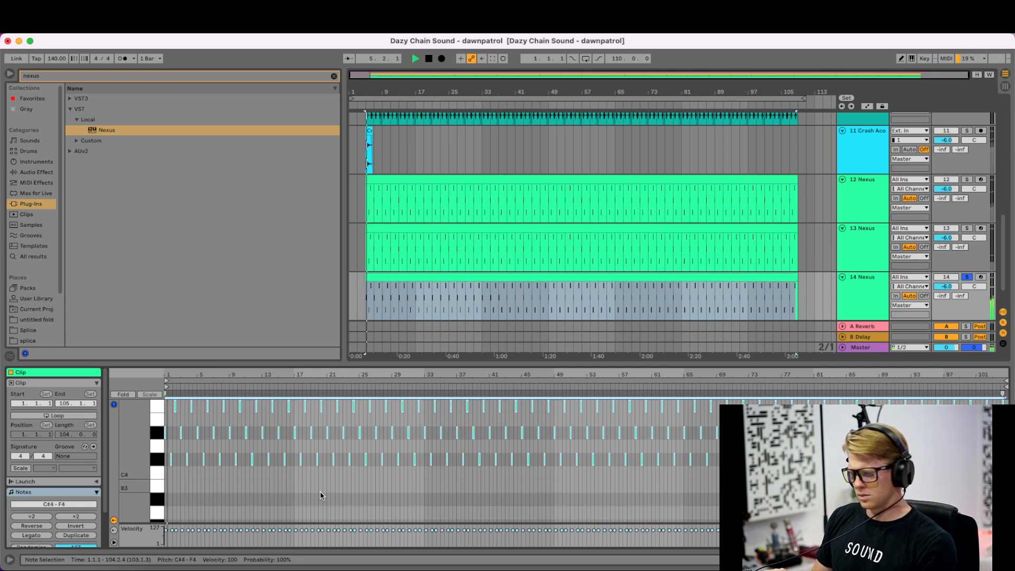
click(966, 277)
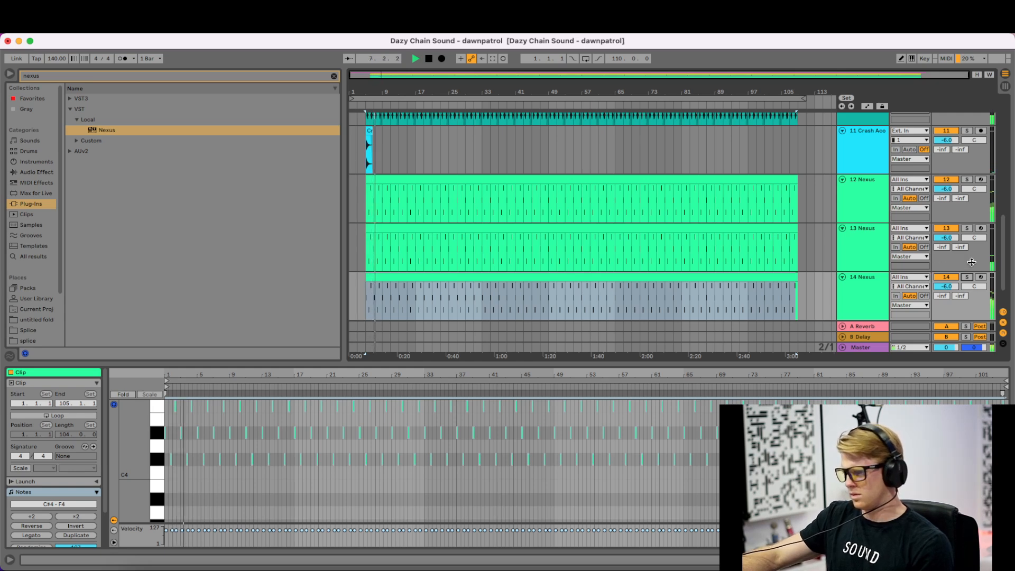
click(877, 283)
key(space)
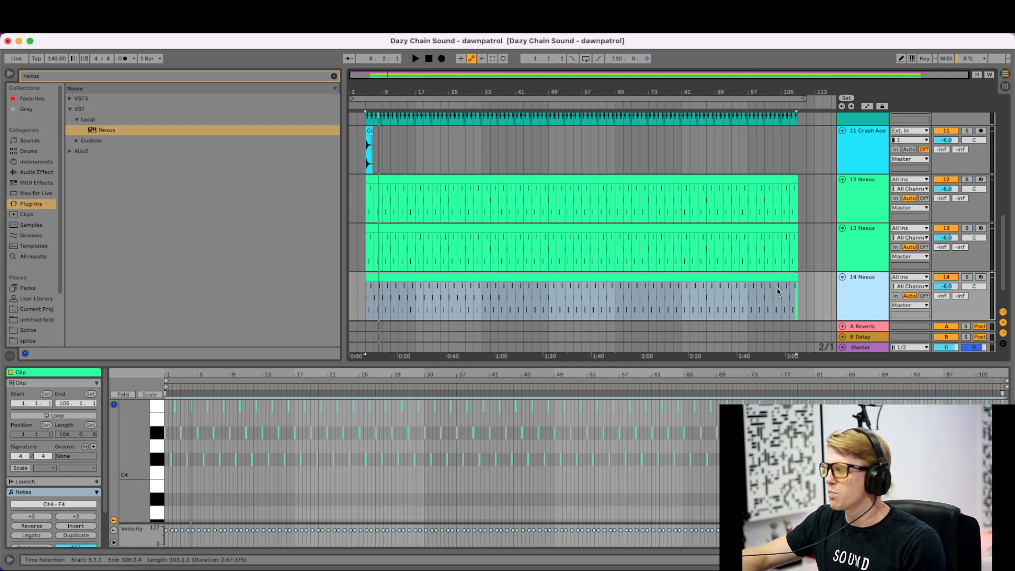
key(space)
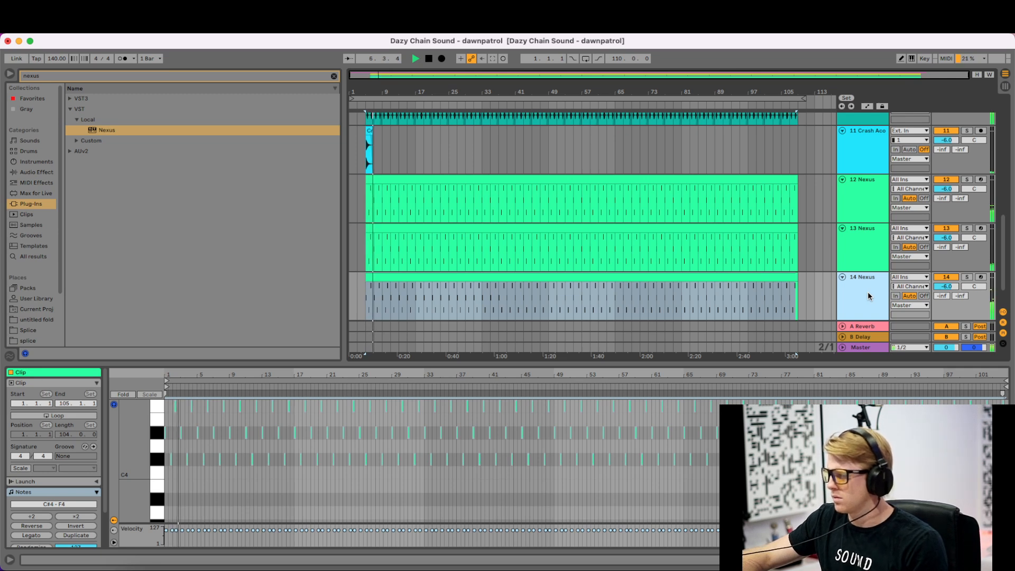
- Shorten all notes in the track 14 clip to slightly over half a beat, adjusting the length during playback
key(space)
drag(370, 93, 427, 197)
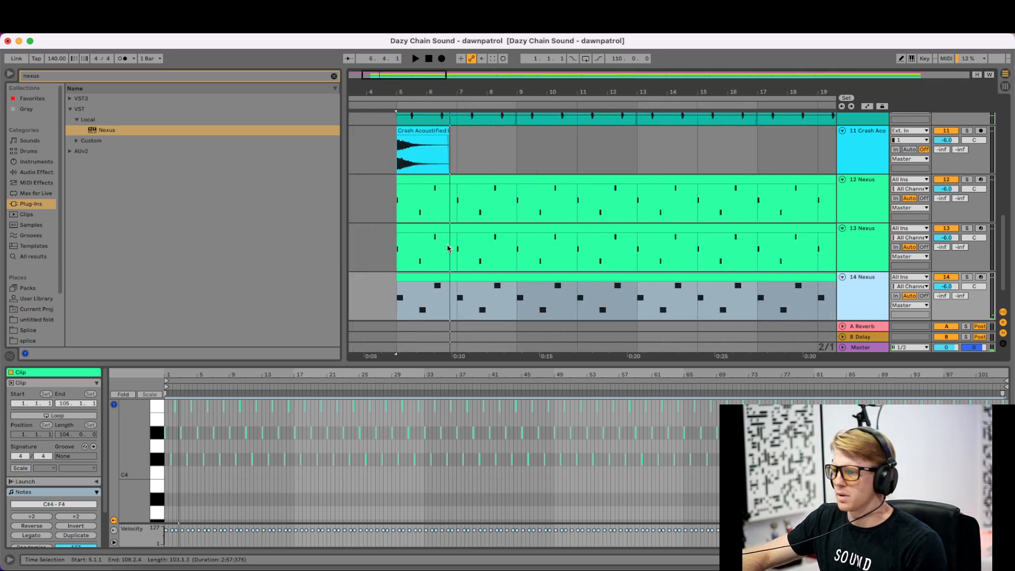
click(442, 278)
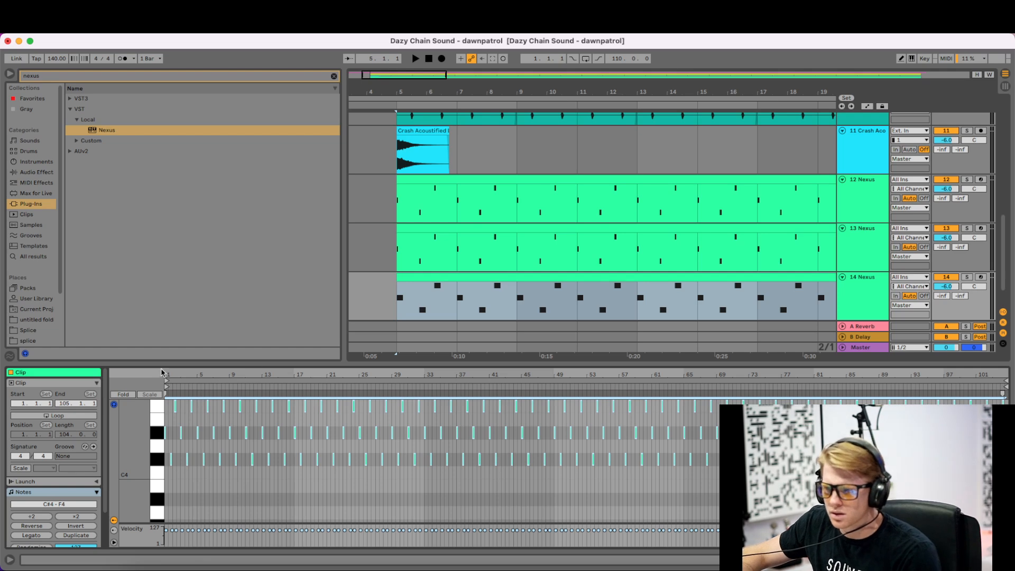
drag(162, 371, 183, 432)
key(space)
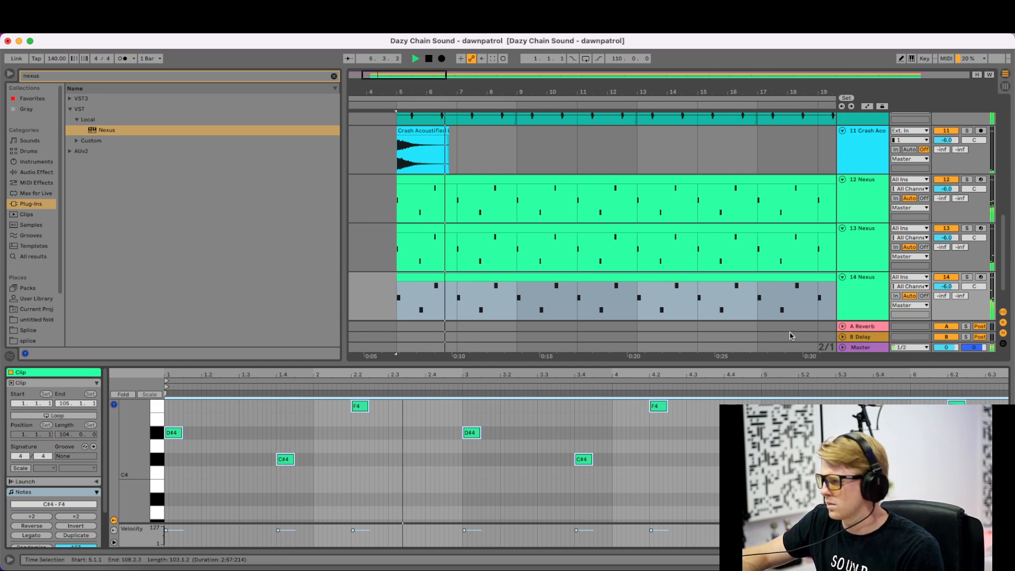
drag(182, 432, 185, 433)
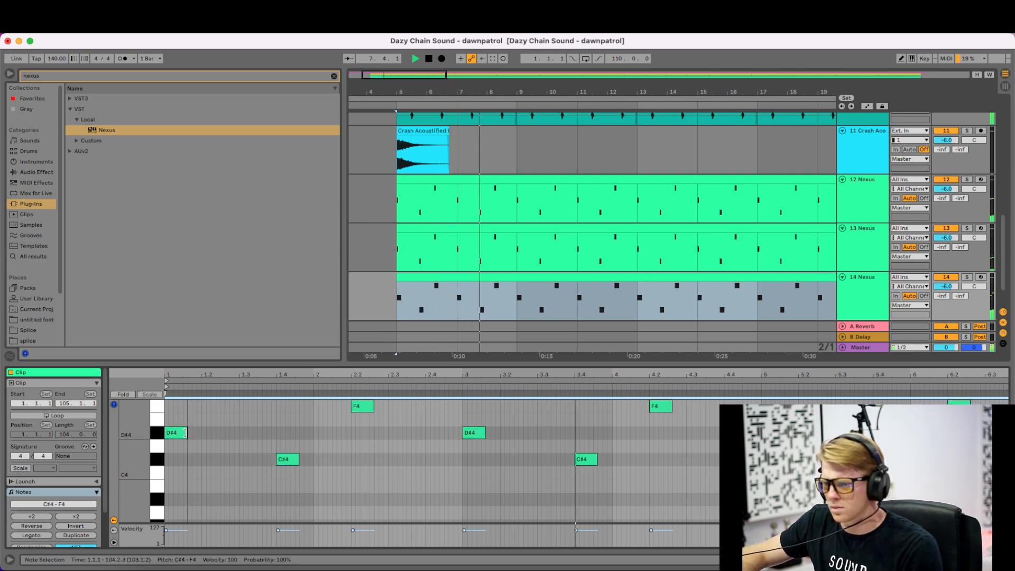
- Open the Nexus instrument on track 14 and raise its amp attack to about 31 during playback
click(857, 304)
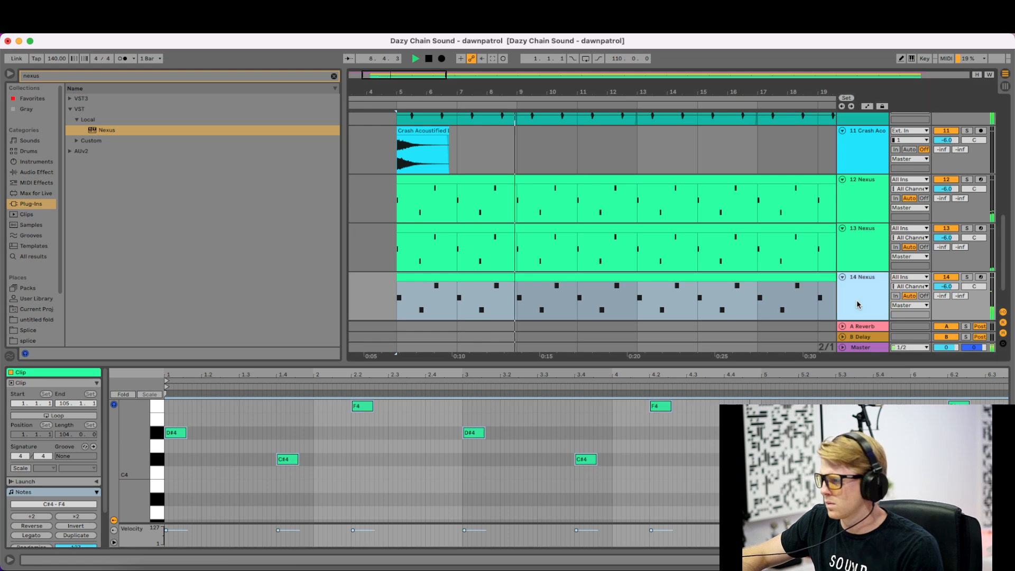
double_click(858, 304)
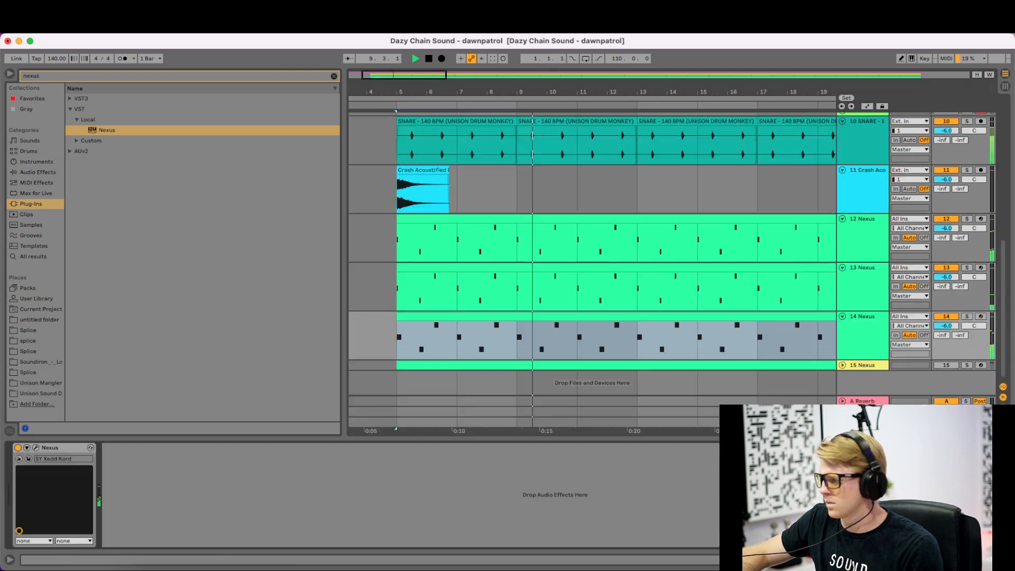
click(36, 448)
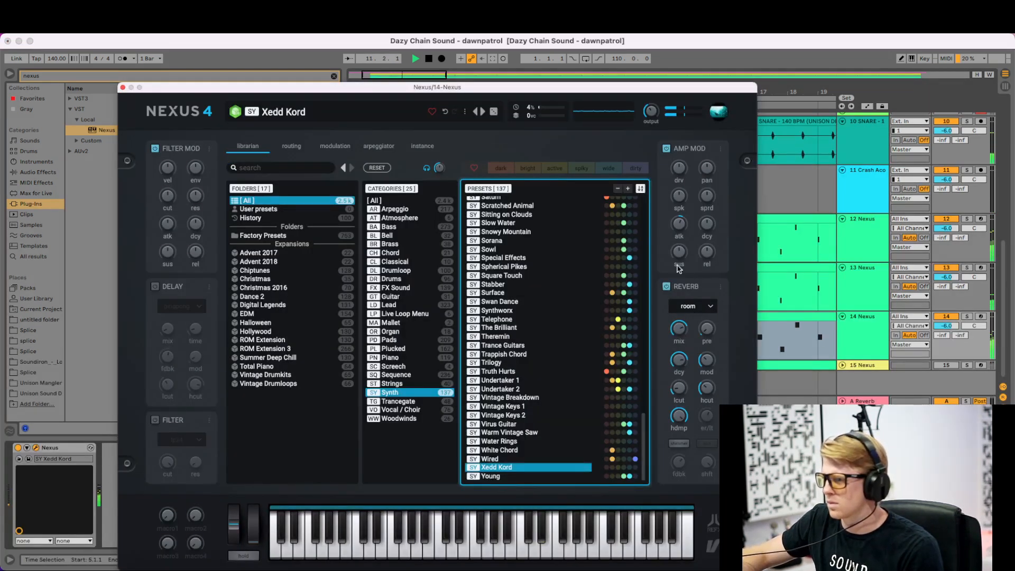
drag(679, 225, 679, 213)
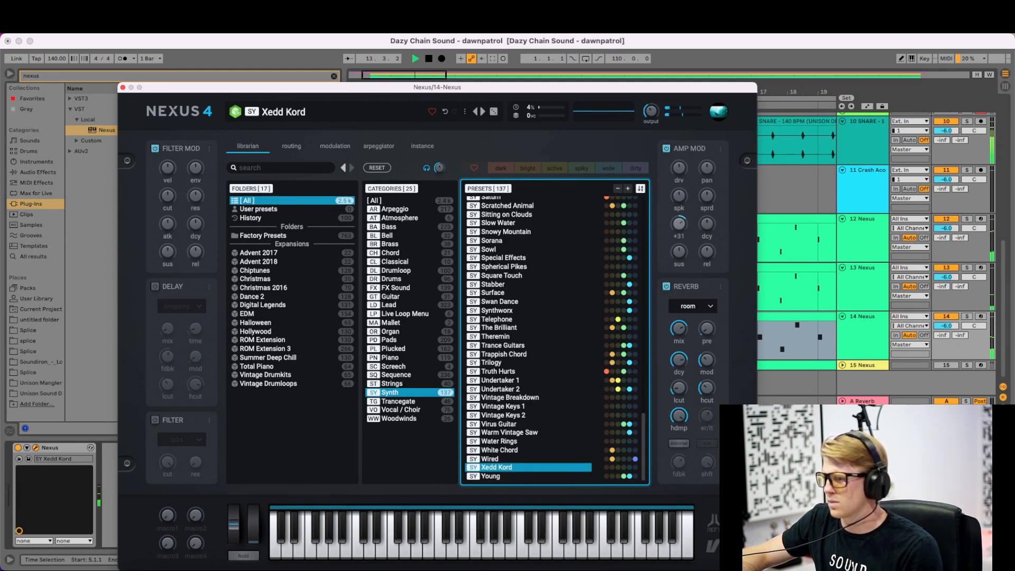
drag(679, 212, 679, 213)
key(space)
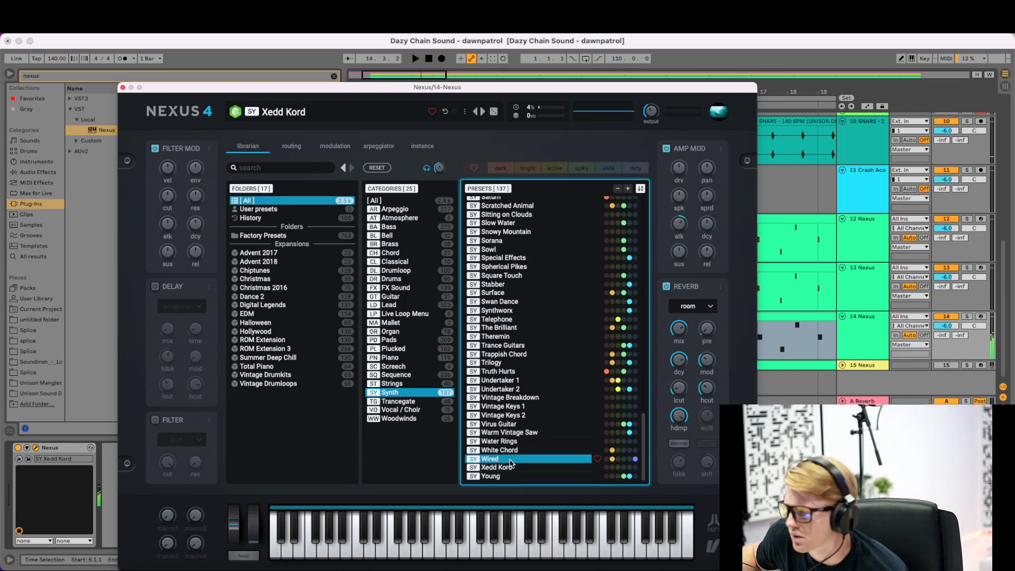
- Browse the Synth presets, load Vintage Keys 2, and raise its amp attack slightly while listening to the mix
click(511, 450)
key(Up)
key(Up)
key(Up)
key(Up)
key(Up)
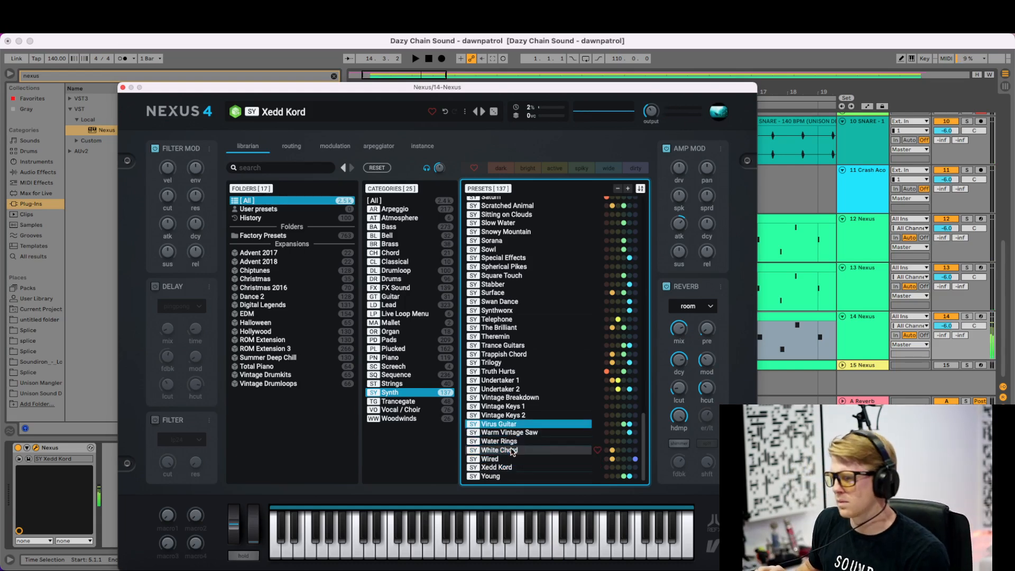
key(Down)
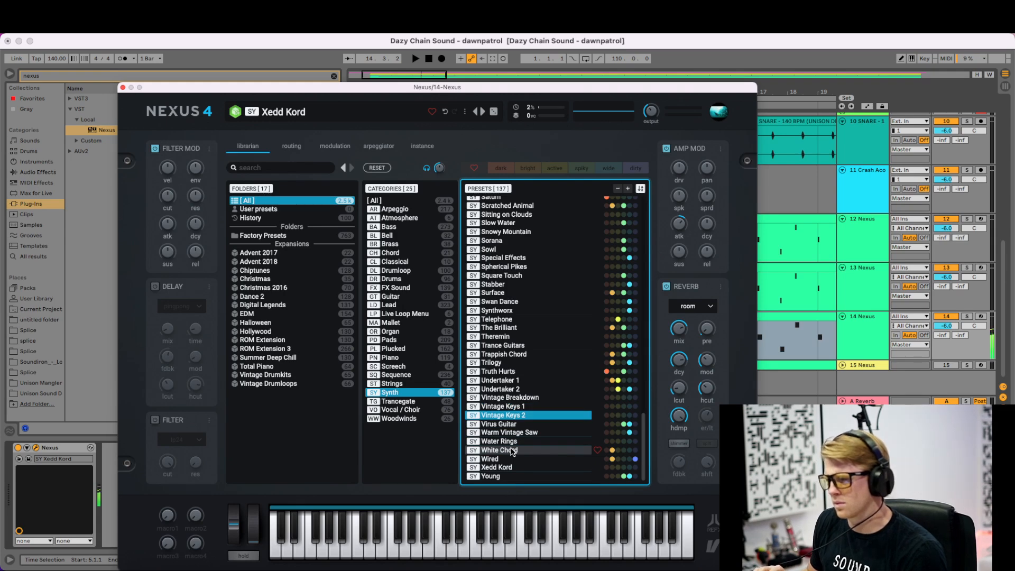
click(512, 416)
key(space)
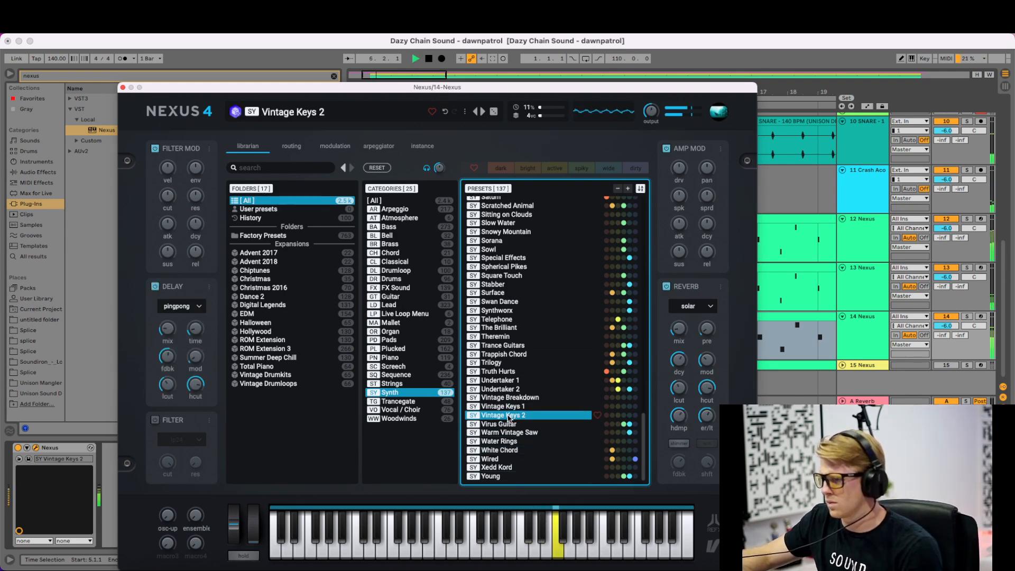
drag(679, 229, 679, 228)
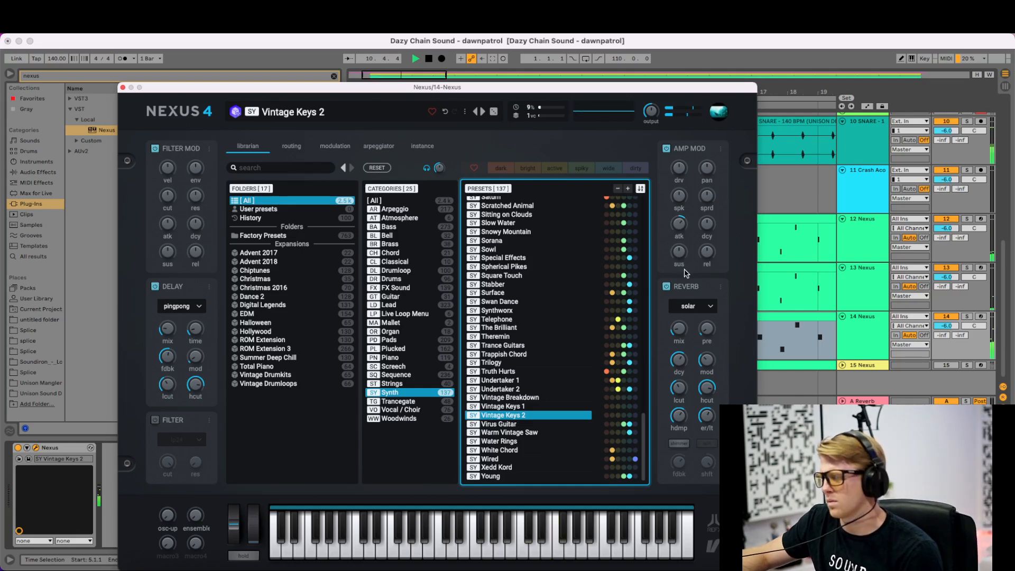
- Preview the Synth presets from Vintage Keys 1 up the list, load Trappish Chord, and play it in the mix
click(513, 406)
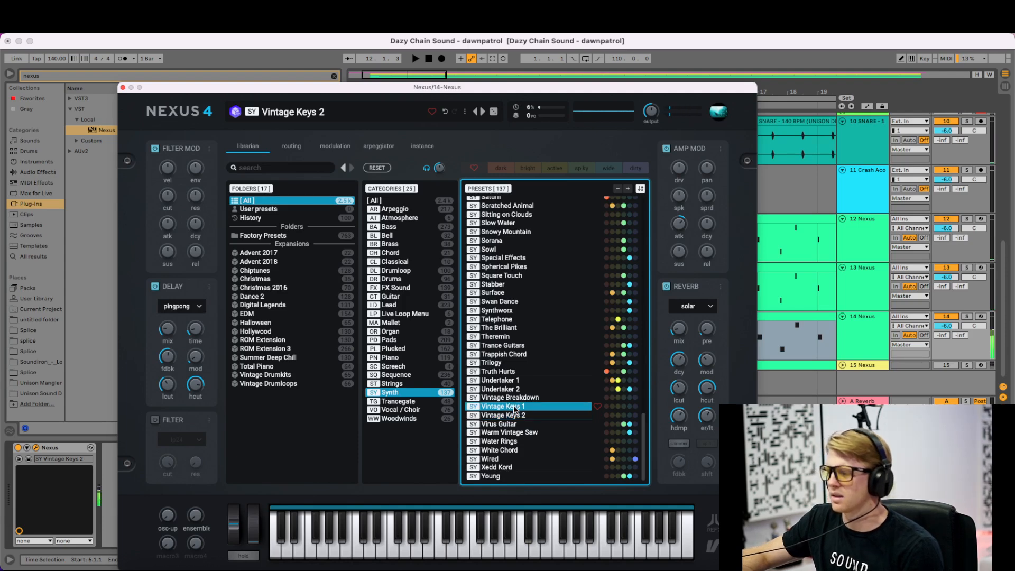
click(511, 397)
click(511, 389)
click(509, 380)
click(508, 371)
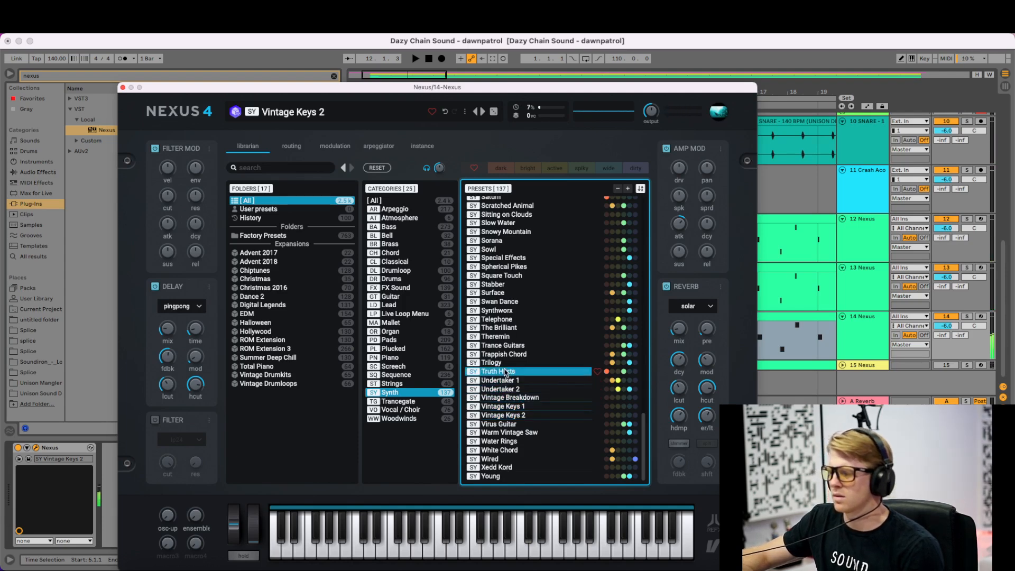
click(505, 362)
click(505, 372)
click(503, 363)
click(504, 355)
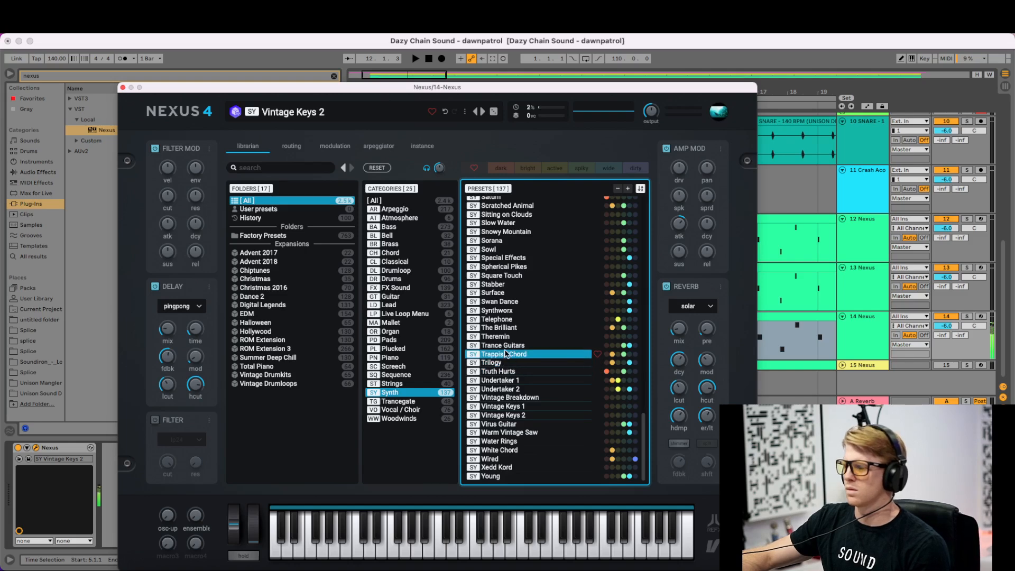
key(space)
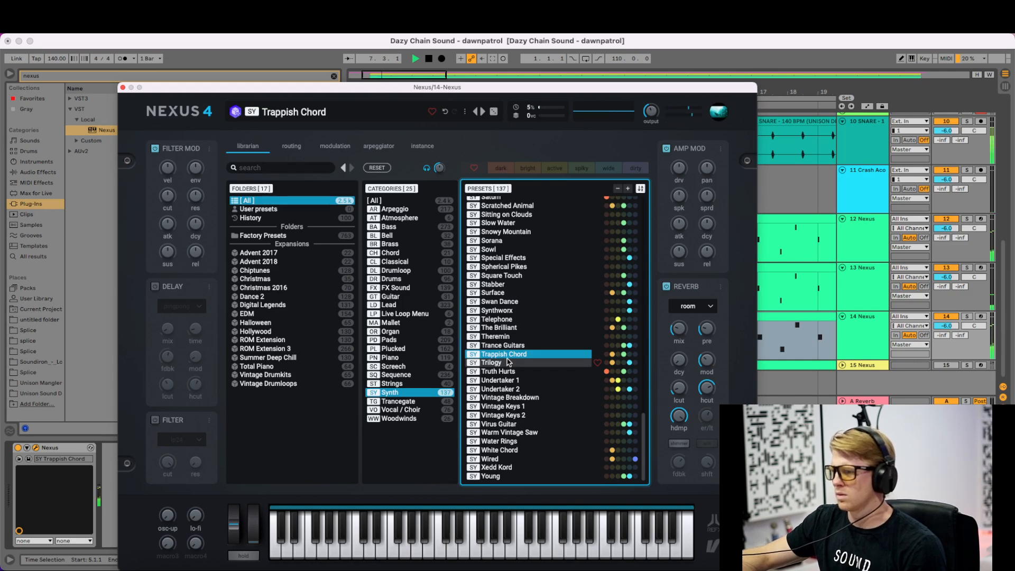
key(space)
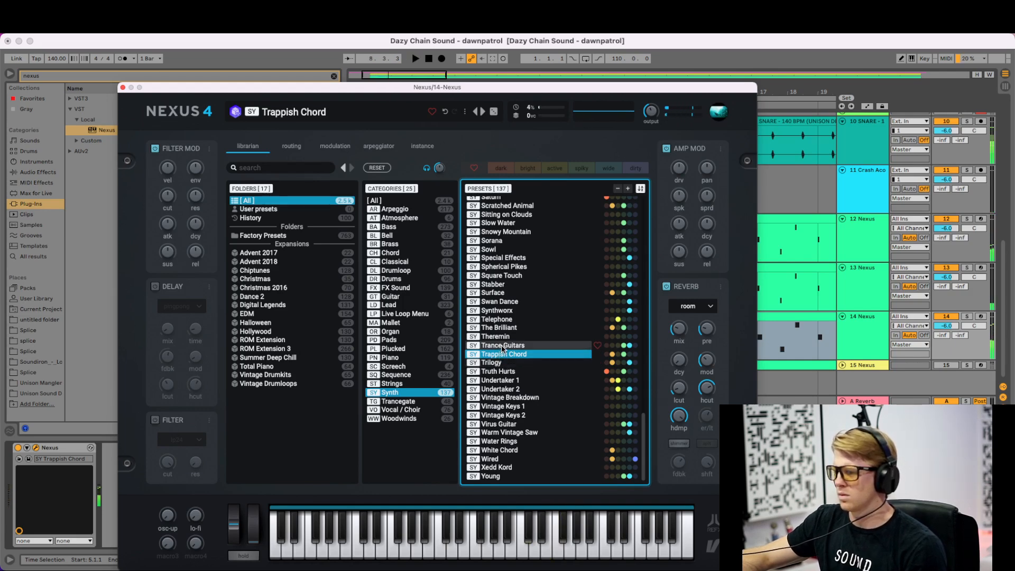
- Load the Theremin preset in the track 14 Nexus instrument and play it in the mix
click(501, 337)
key(space)
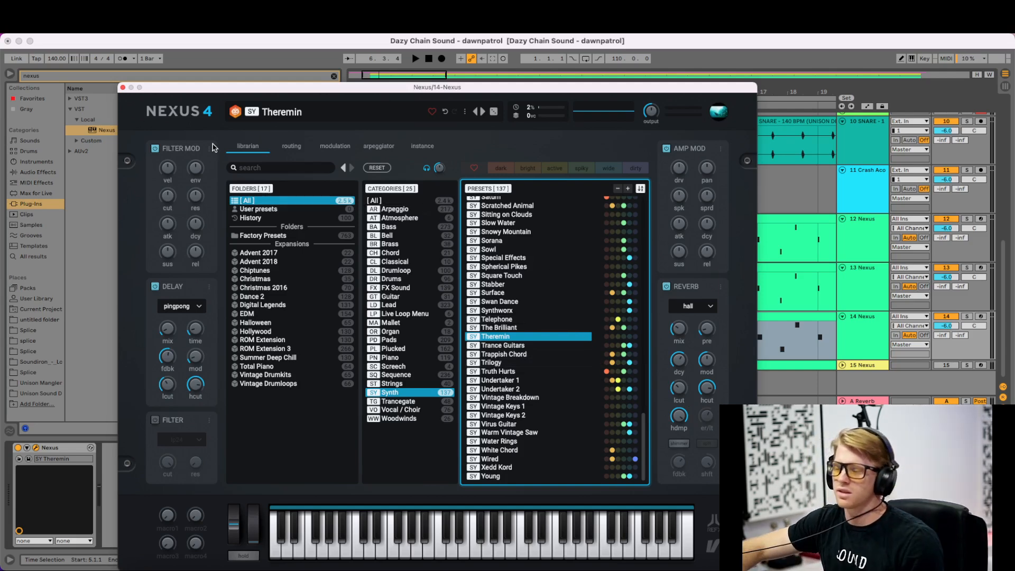
key(space)
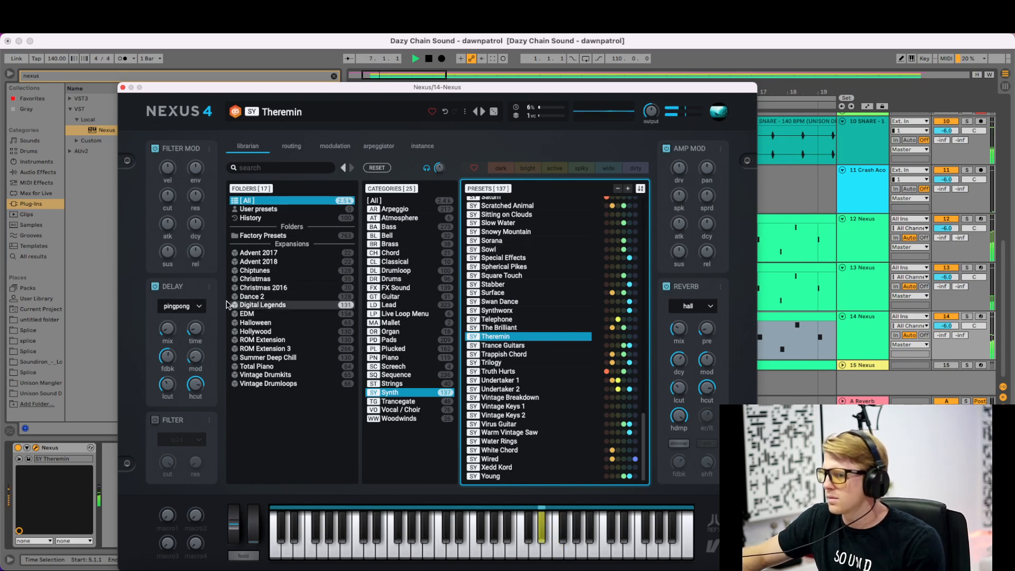
- Close the Nexus window, lower the track 14 volume to -10 dB, and listen to the mix
click(122, 87)
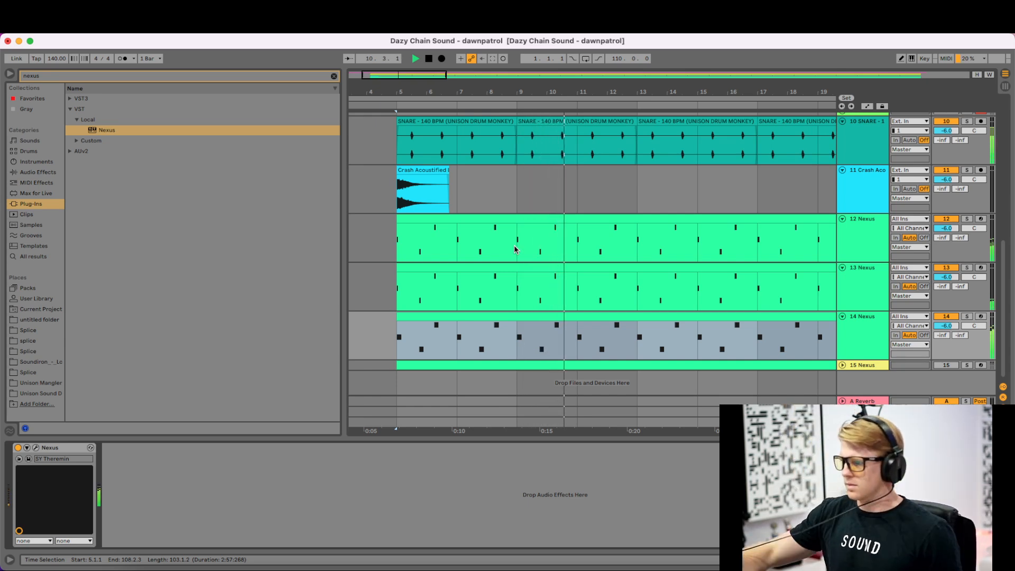
key(space)
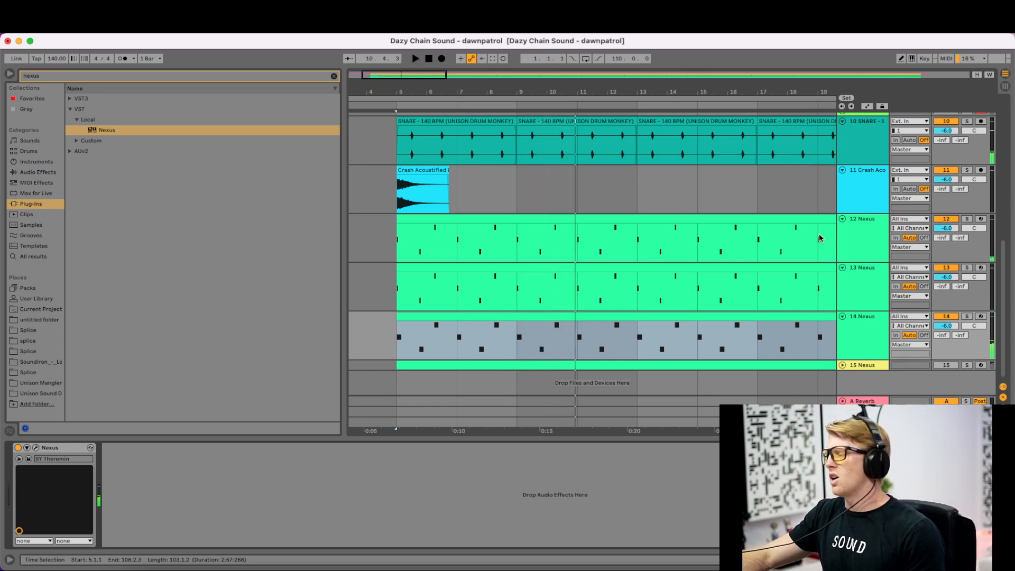
click(950, 327)
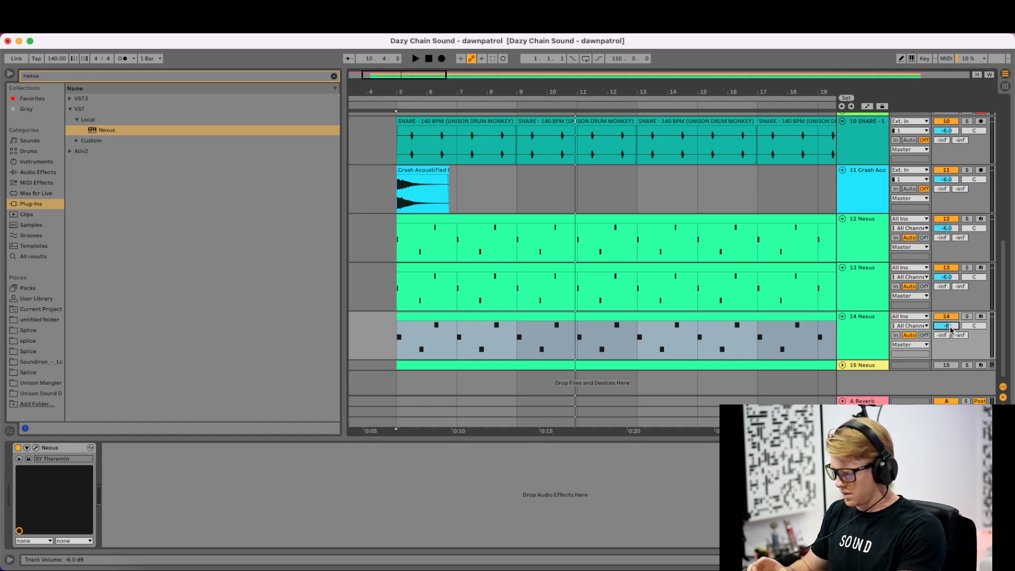
key(Return)
key(space)
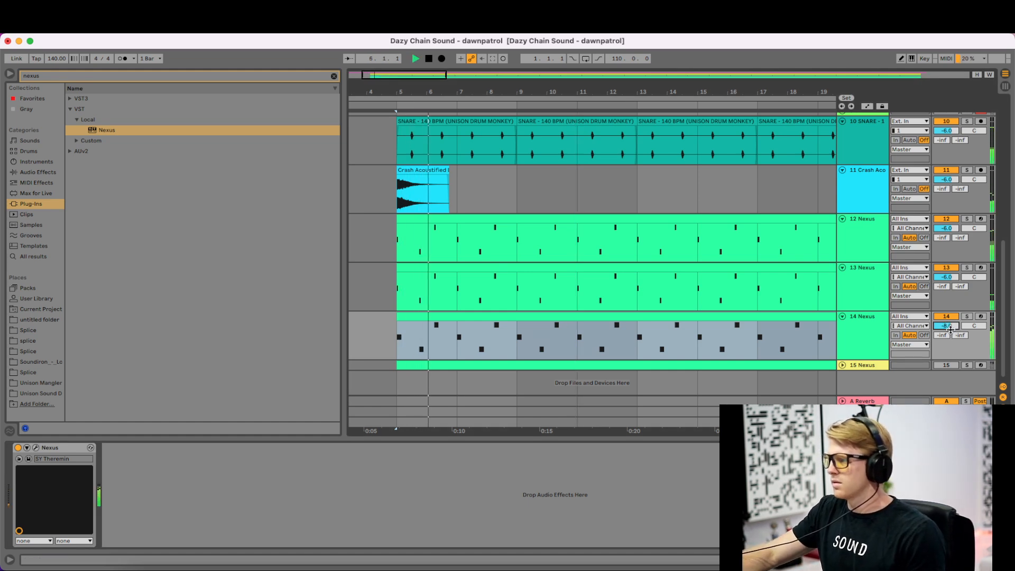
drag(951, 328, 952, 330)
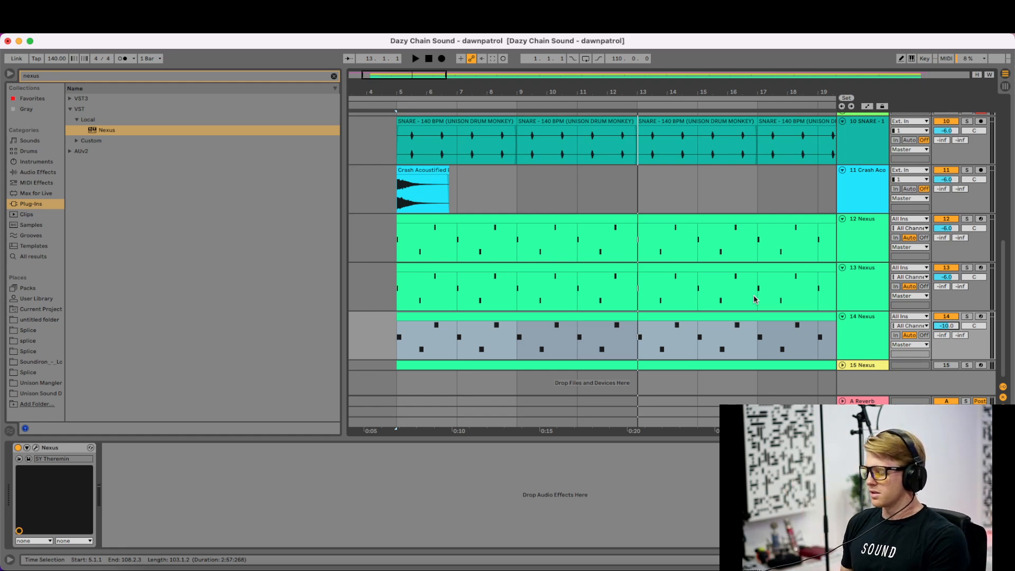
key(space)
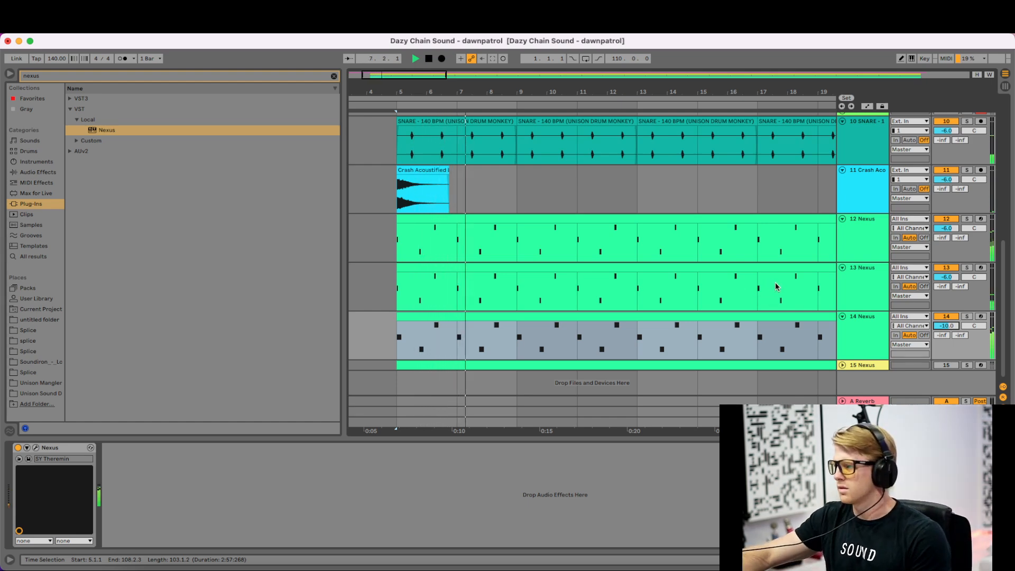
key(space)
- Insert an audio track below the Unison Drum Monkey track and place Drum Monkey's closed hat audio on it at bar 5
scroll(768, 357, up, 5)
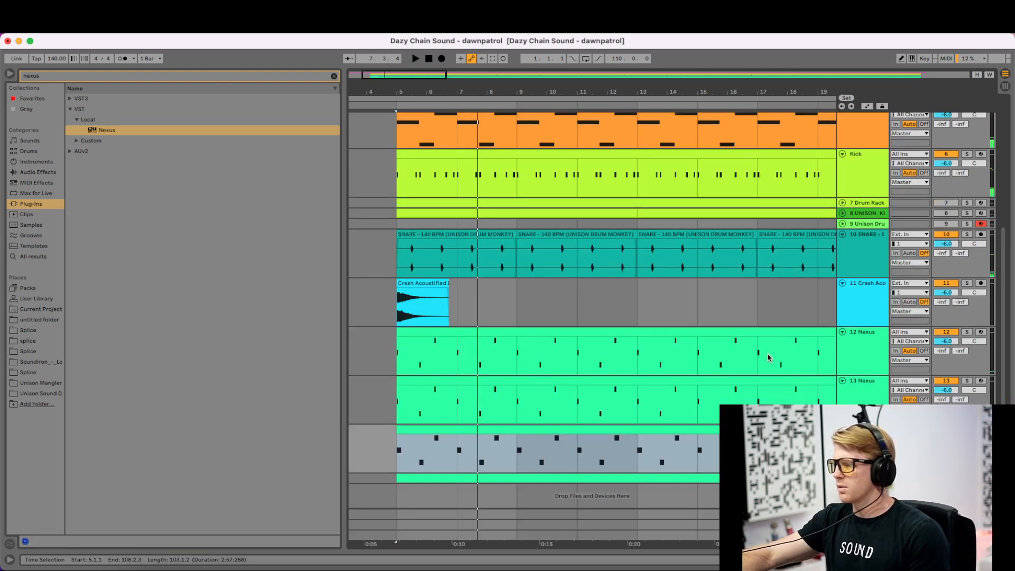
scroll(671, 311, down, 2)
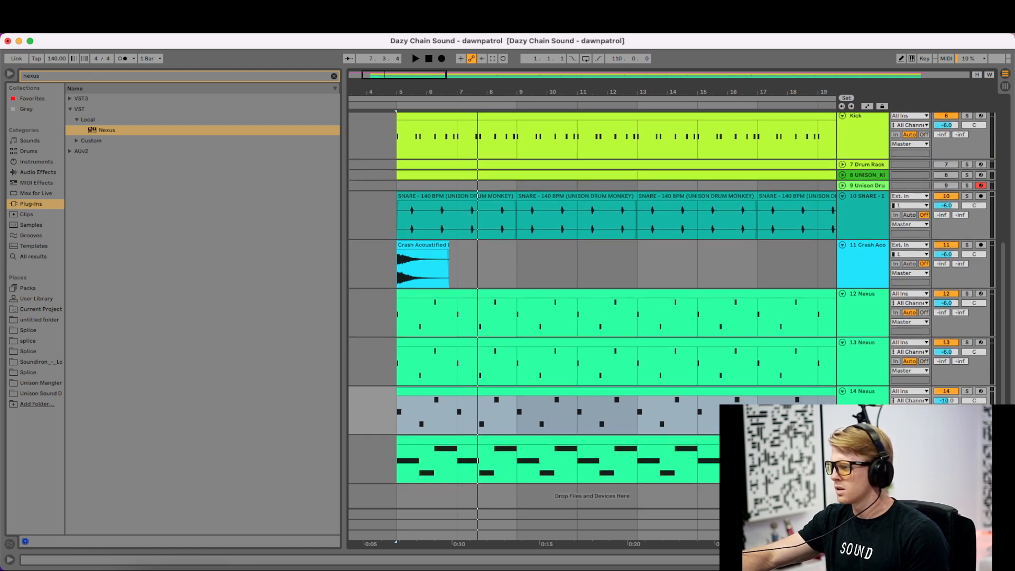
click(863, 441)
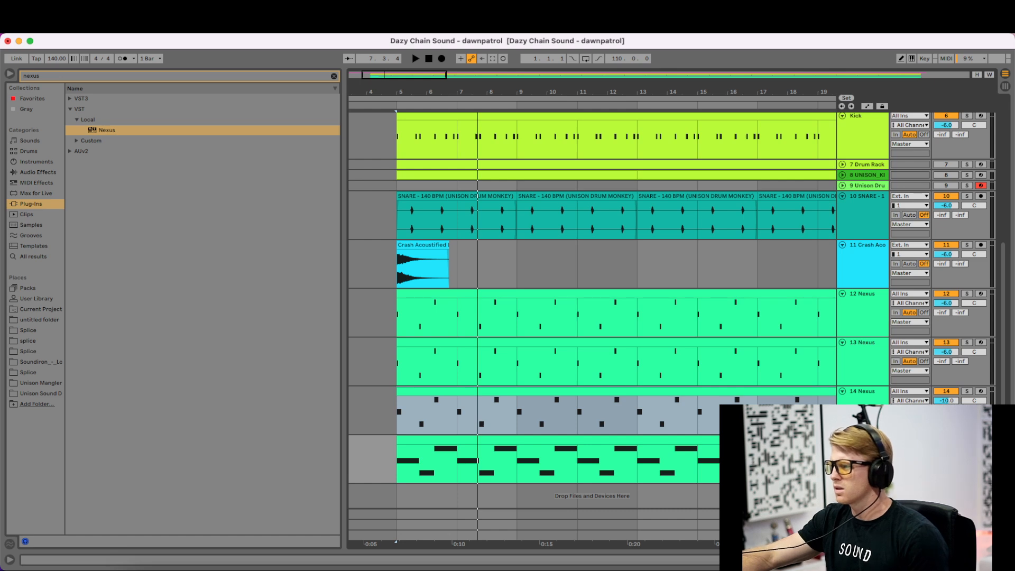
click(842, 186)
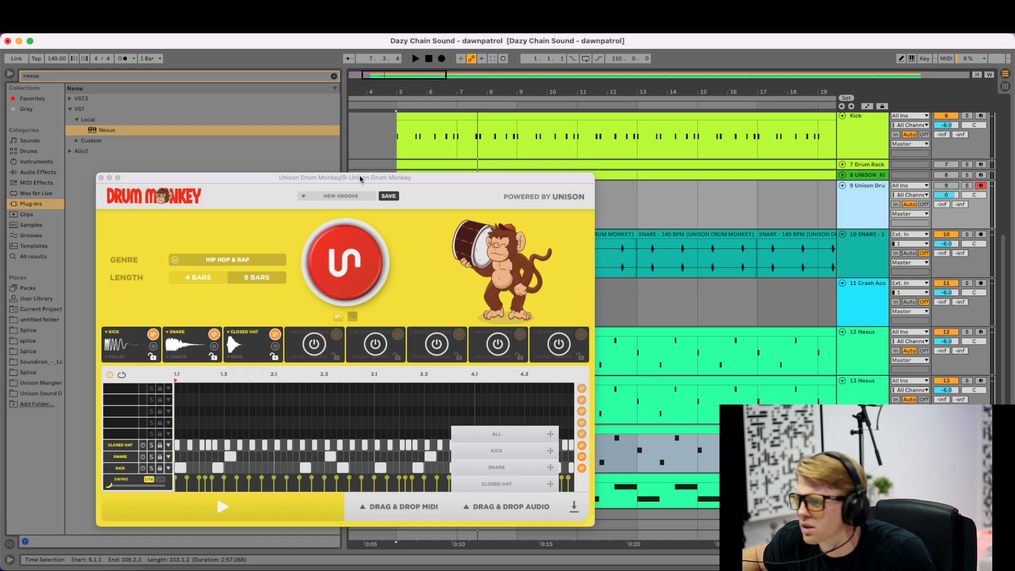
drag(359, 178, 141, 90)
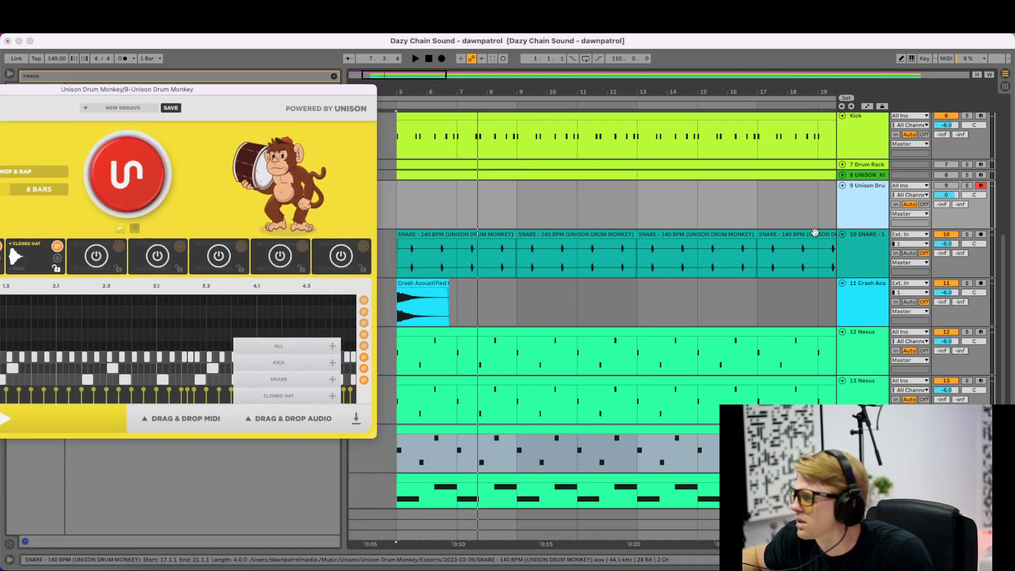
right_click(861, 212)
click(877, 246)
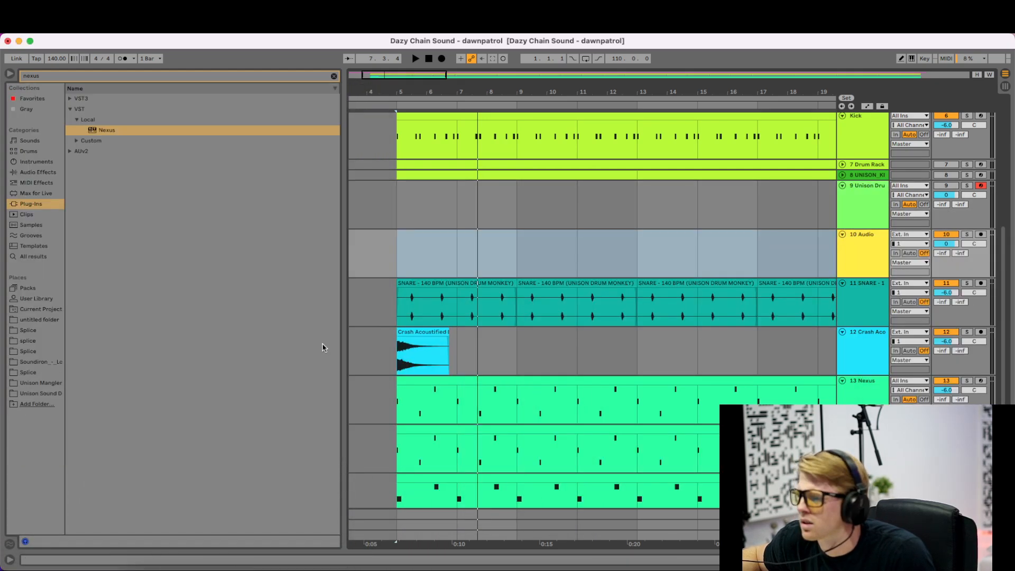
click(846, 226)
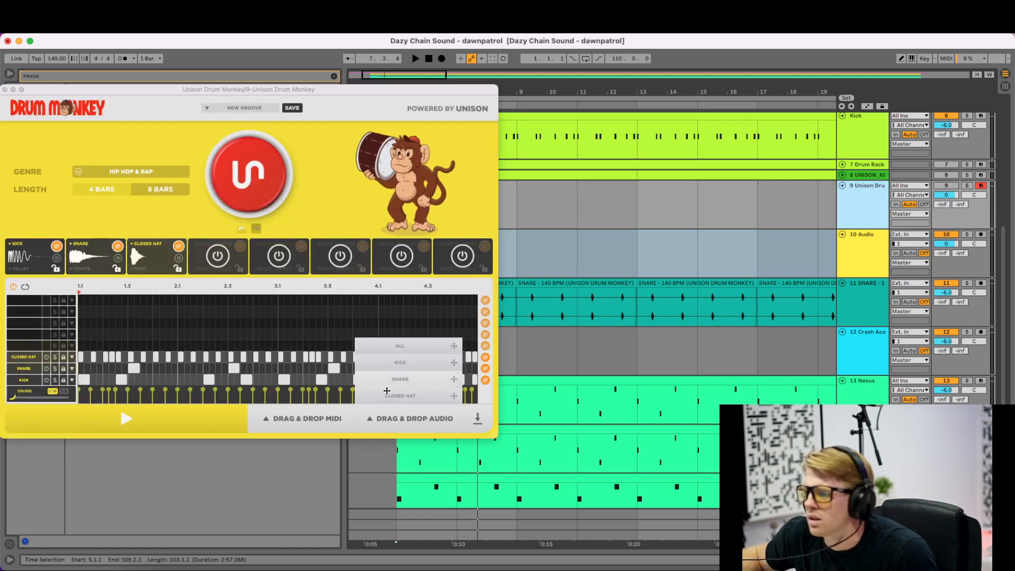
drag(415, 394, 459, 240)
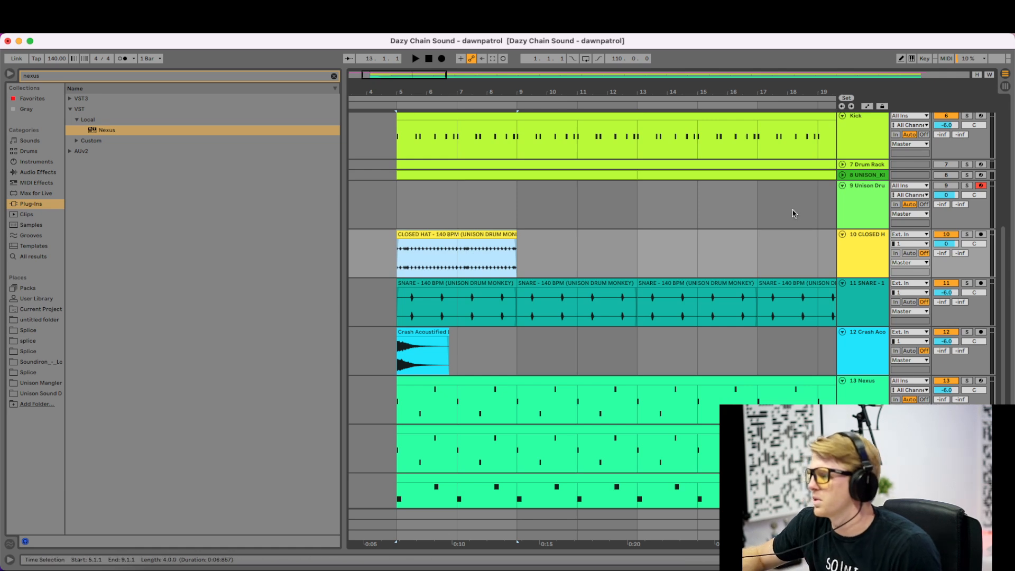
- Duplicate the closed hat clip repeatedly along track 10 to fill the arrangement up to bar 109
key(super+d)
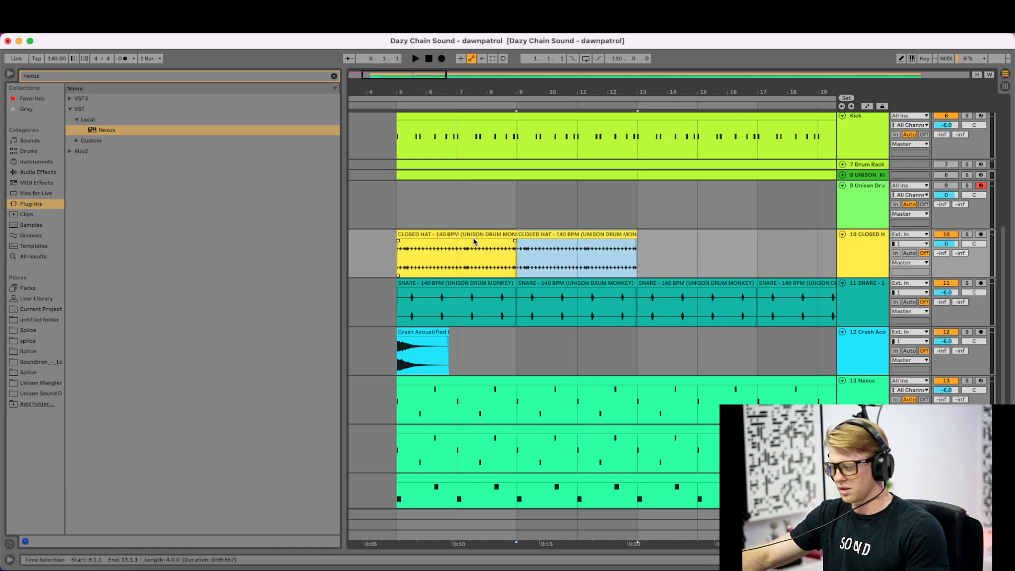
key(w)
key(super+d)
key(super+d)
key(super+d)
key(super+d)
key(super+d)
key(super+d)
key(super+d)
key(super+d)
key(super+d)
key(super+d)
key(super+d)
key(super+d)
key(super+d)
key(super+d)
key(super+d)
key(super+d)
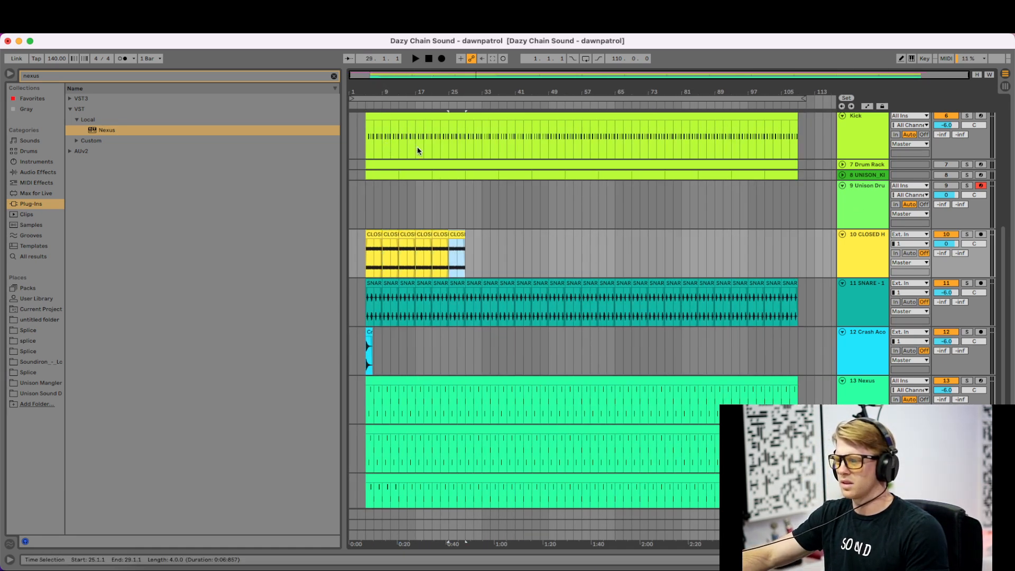
key(super+d)
key(super+d)
key(super+d)
key(super+d)
key(super+d)
key(super+d)
key(super+d)
key(super+d)
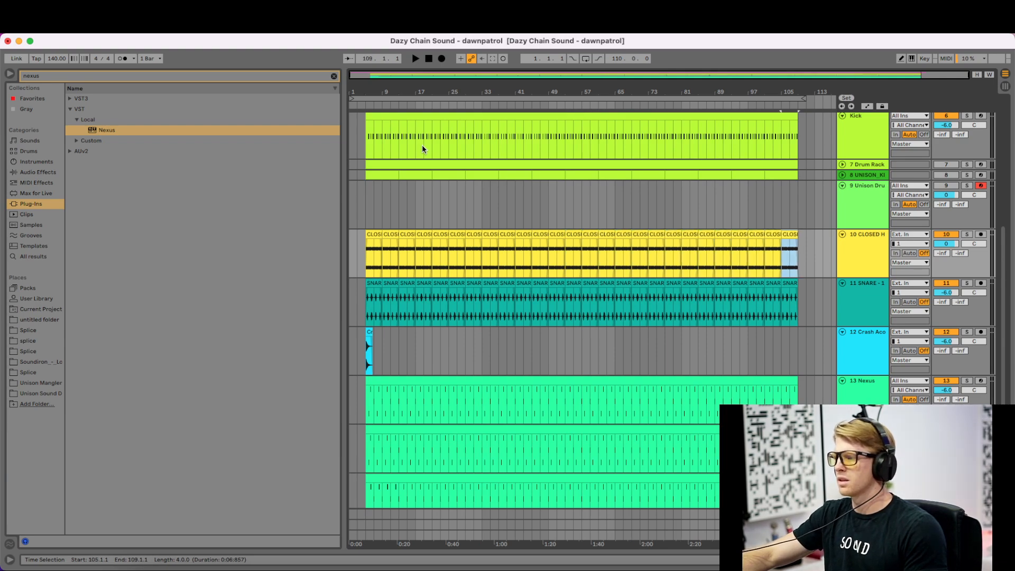
- Copy the Kick-sidechained Compressor from the track 5 Nexus and paste it onto the closed hat track
click(862, 246)
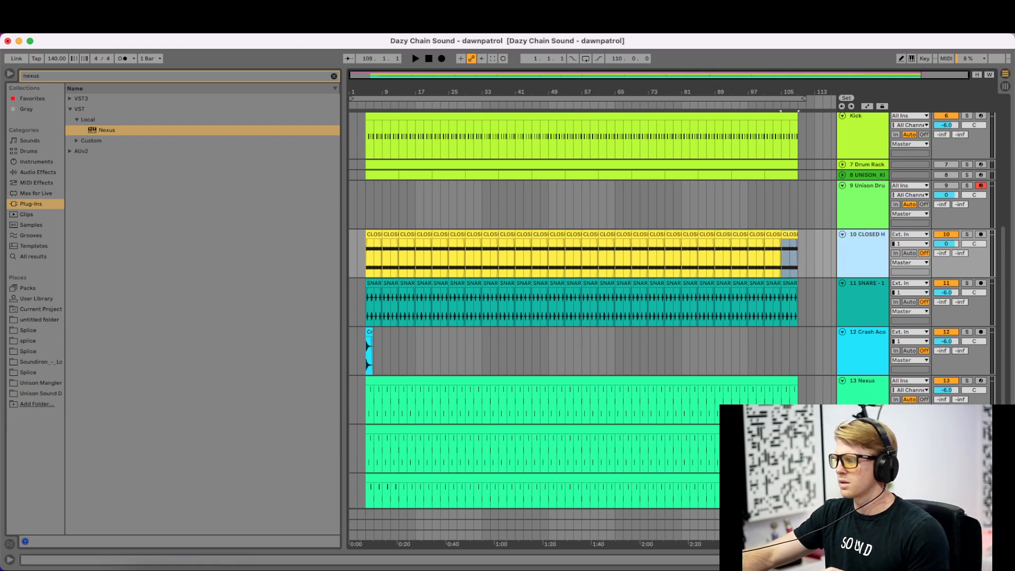
scroll(860, 227, up, 5)
click(869, 134)
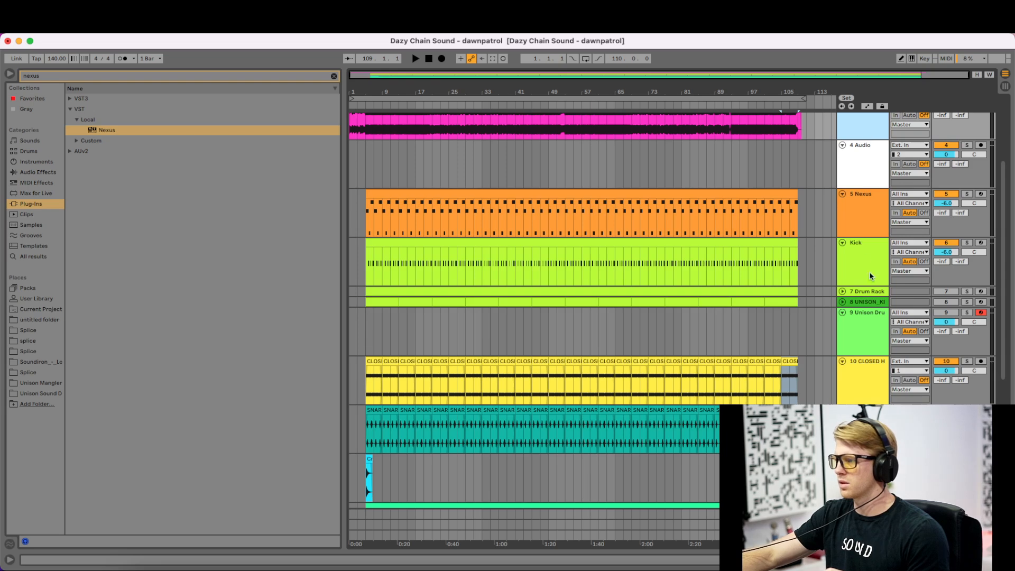
click(857, 221)
click(1005, 559)
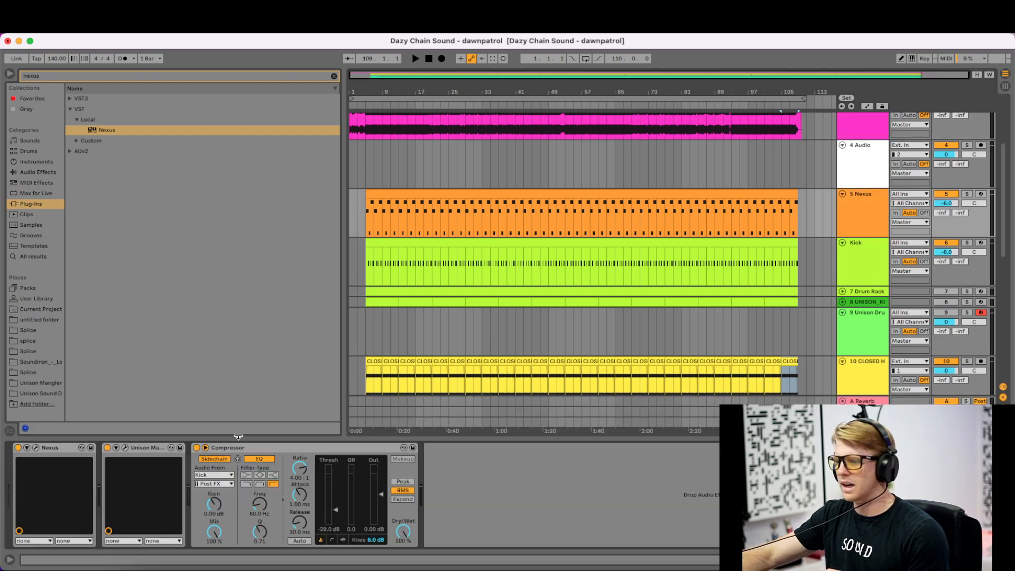
click(246, 449)
click(859, 264)
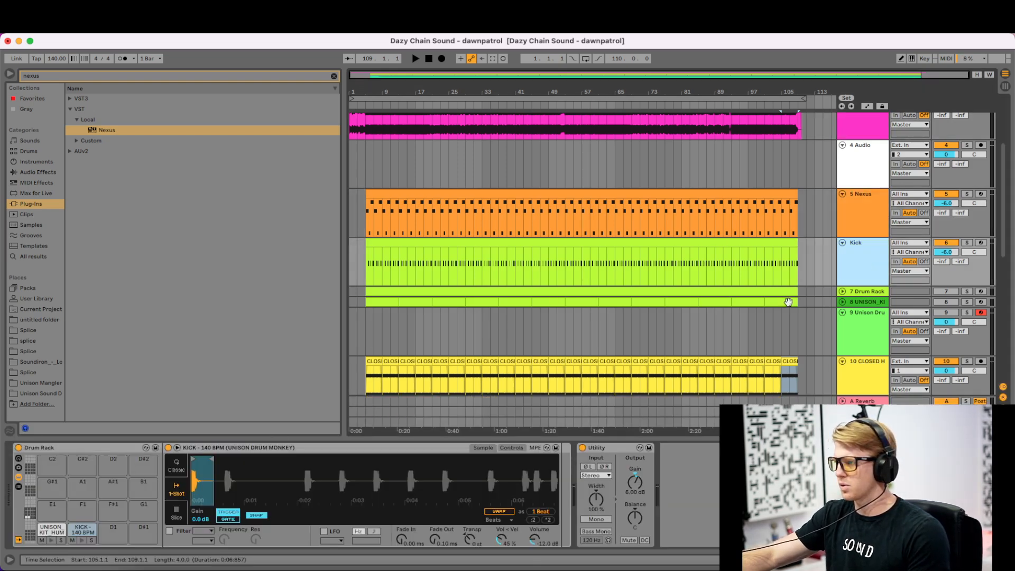
click(861, 373)
click(716, 480)
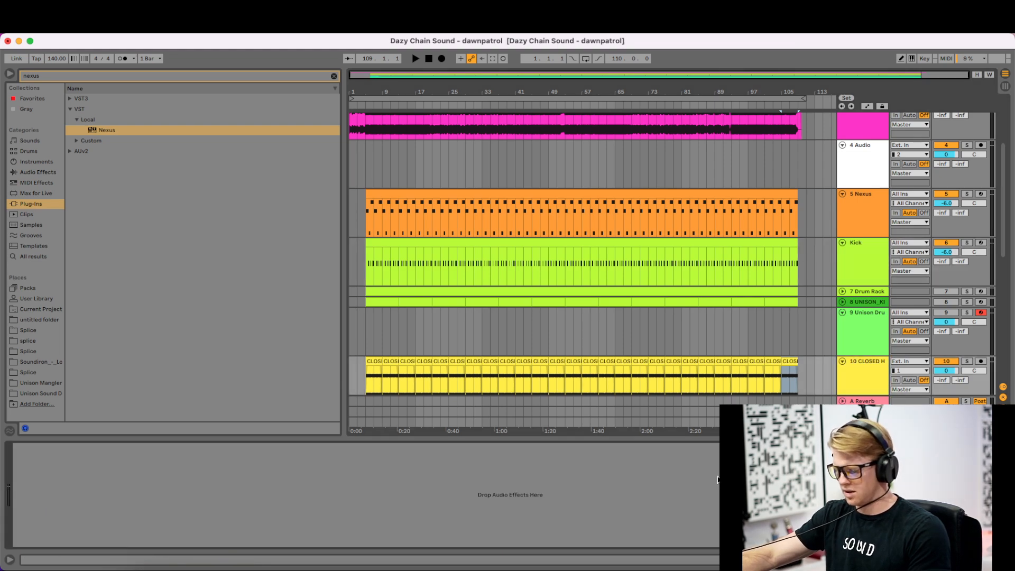
key(super+v)
- Solo the closed hat track and lower its compressor threshold to -51.5 dB, checking it in playback
scroll(725, 309, down, 1)
scroll(725, 310, down, 3)
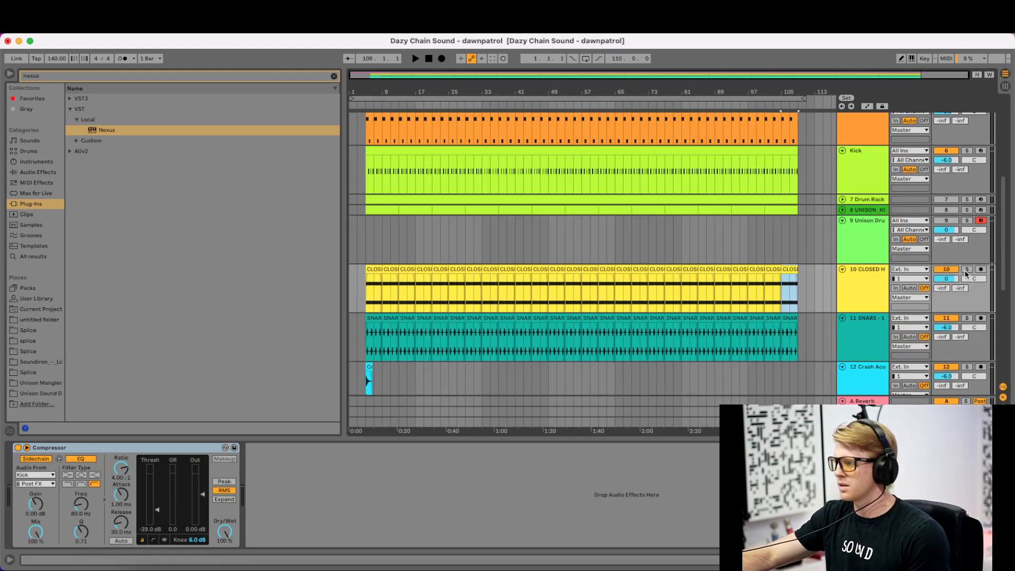
click(966, 270)
mouse_move(157, 512)
mouse_down()
mouse_move(157, 489)
mouse_move(157, 519)
mouse_up()
key(space)
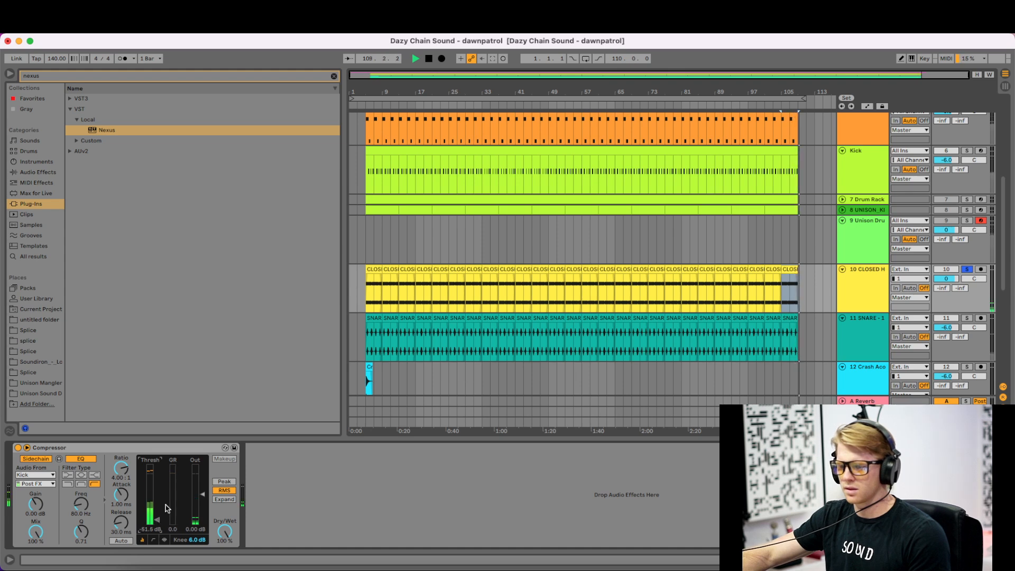
key(space)
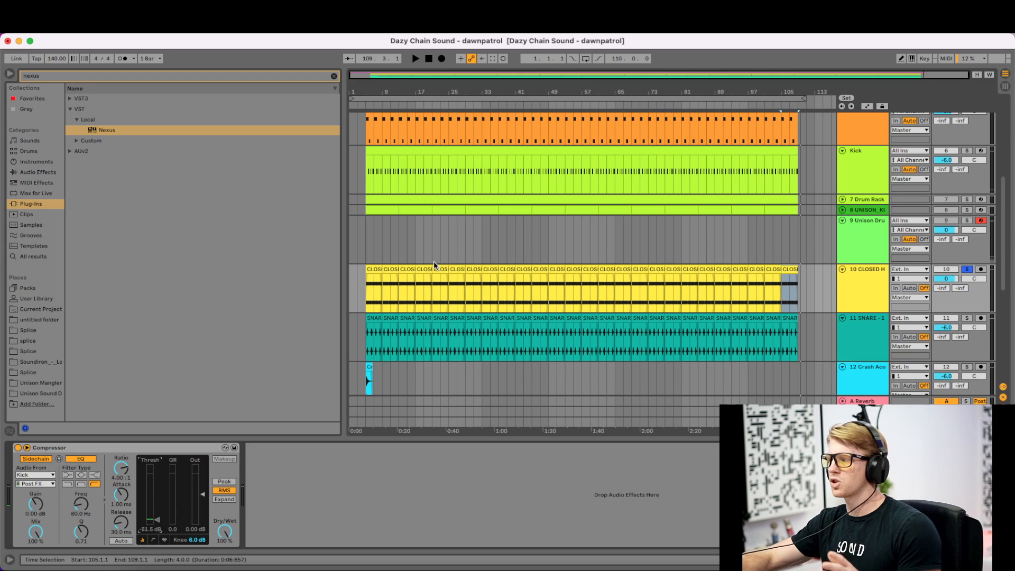
- Compare the soloed closed hats with the sidechain compressor bypassed and re-enabled, ending with the compressor on and the solo off
click(17, 448)
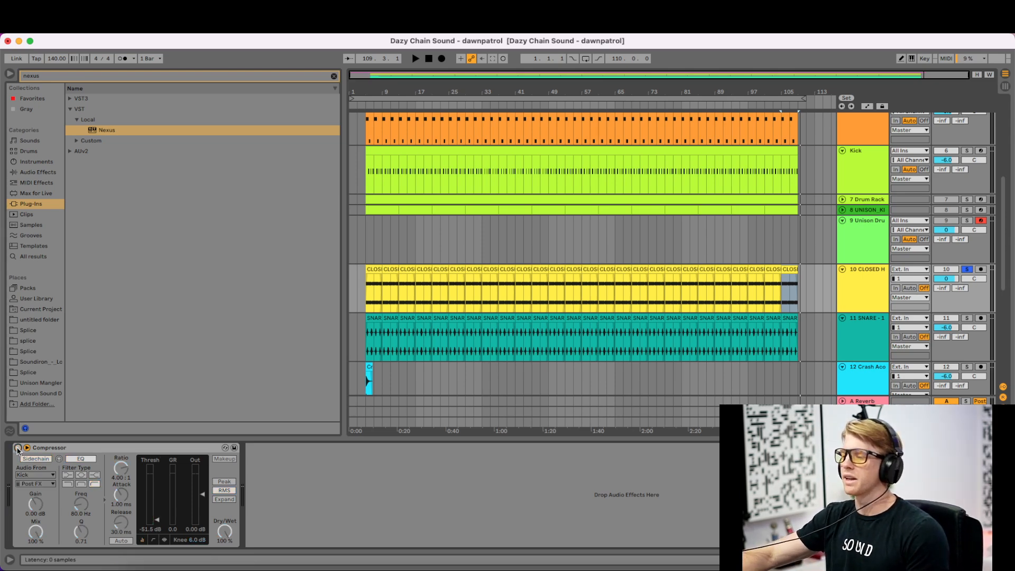
key(space)
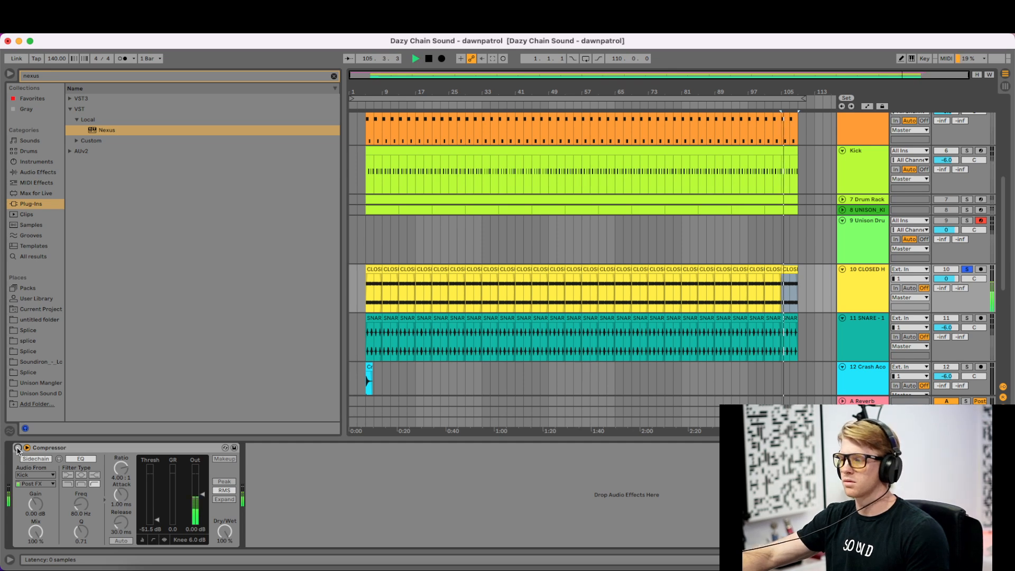
click(18, 448)
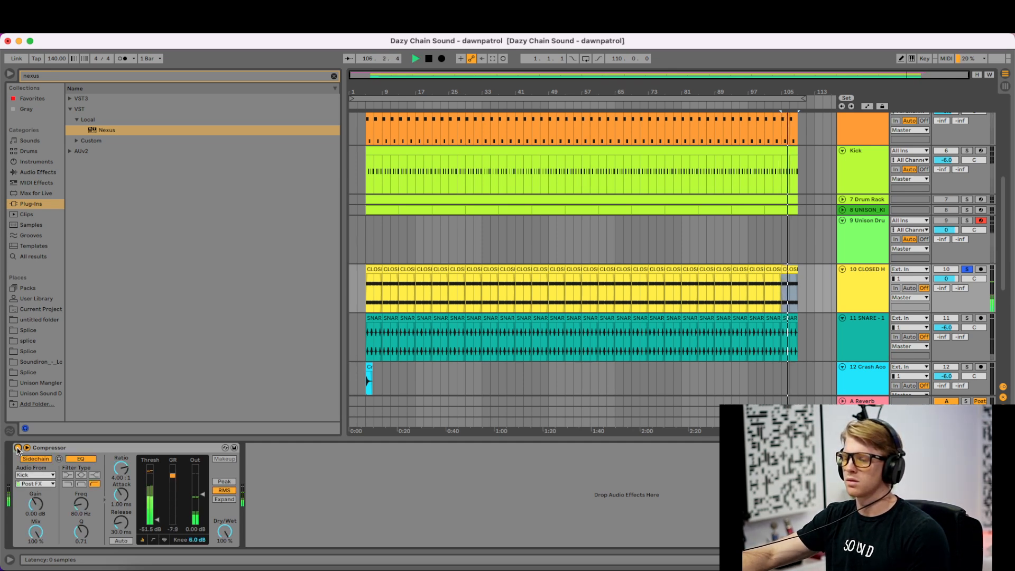
key(space)
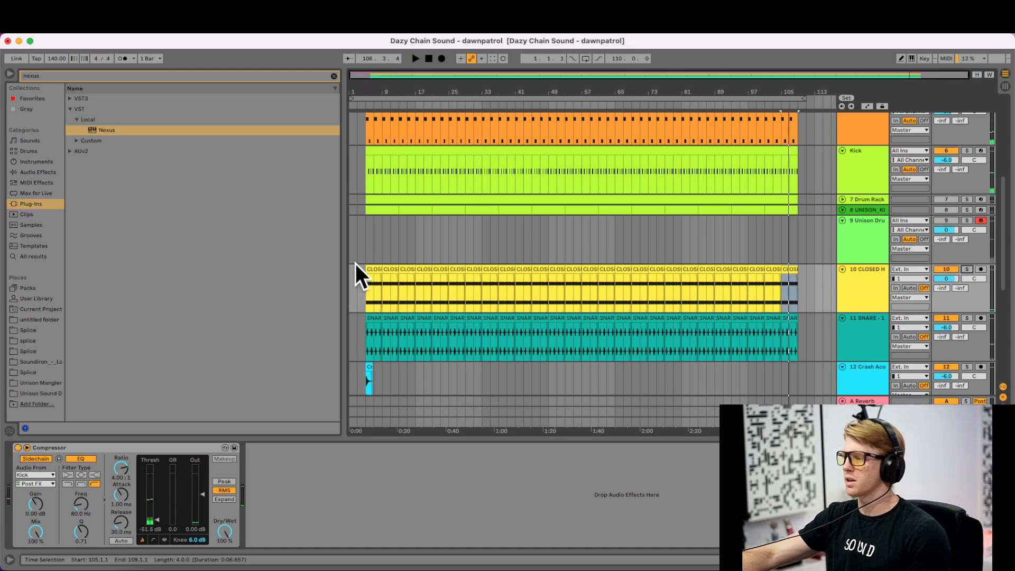
- Play the full mix from bar 5 to hear the sidechained closed hats in context
click(374, 271)
key(space)
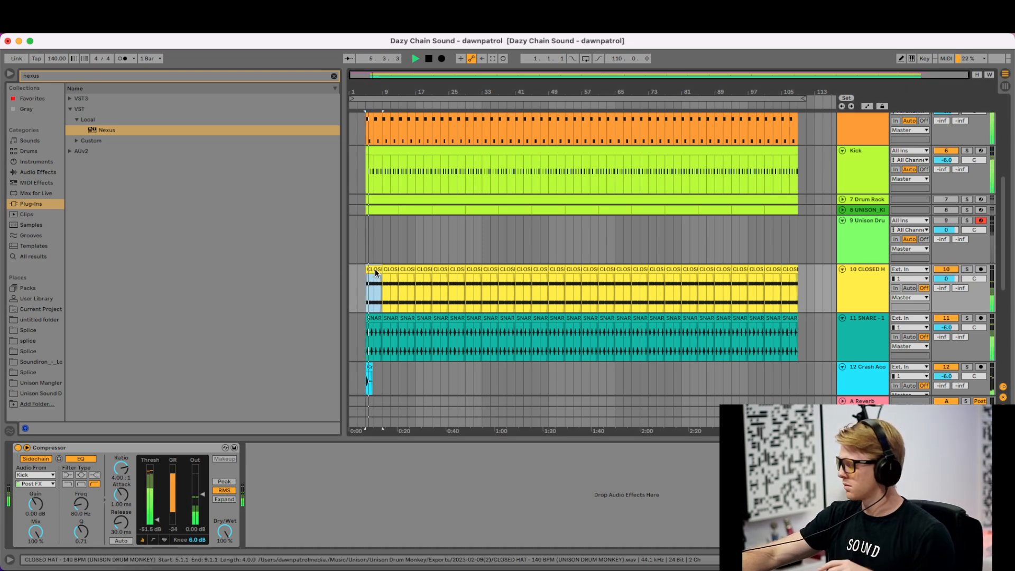
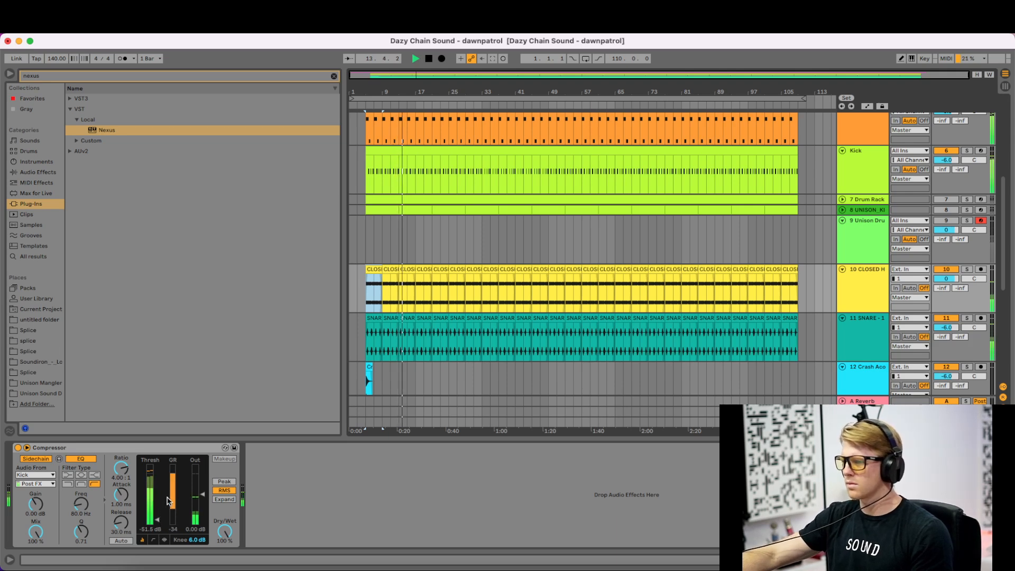
click(605, 274)
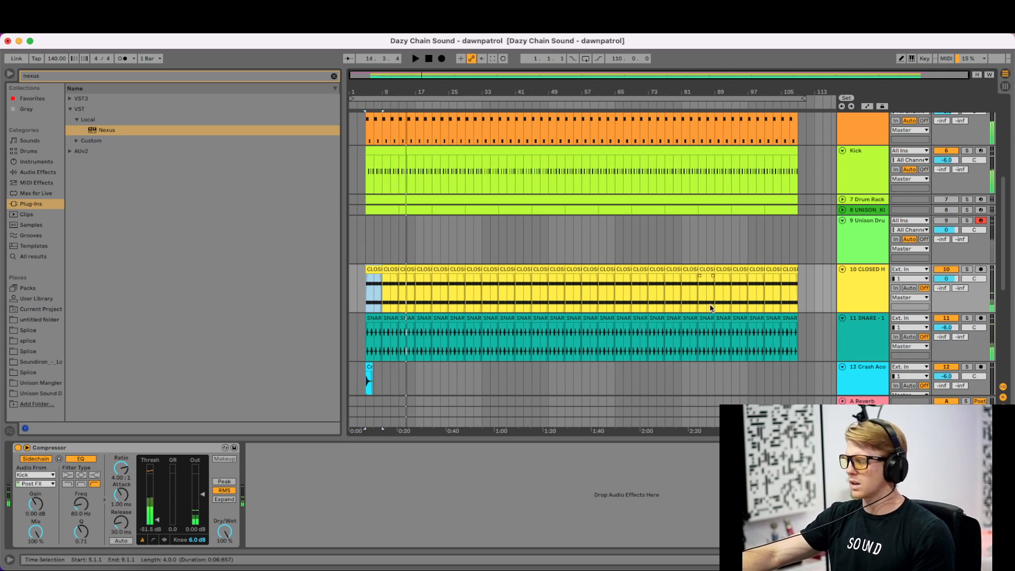
- Solo the track 14 Nexus Sine Organ layer and play it from bar 5
scroll(706, 312, down, 10)
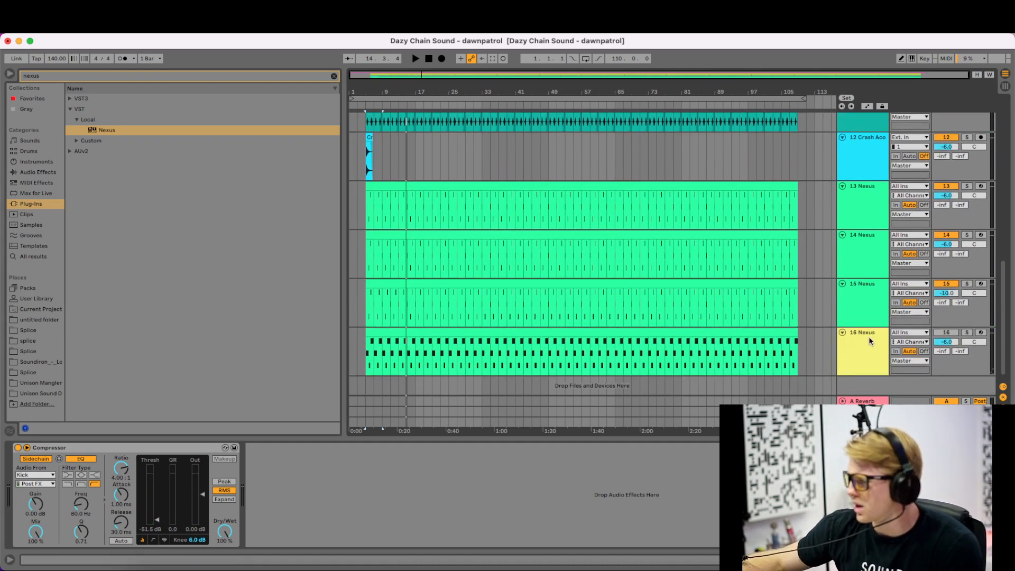
click(863, 288)
click(864, 245)
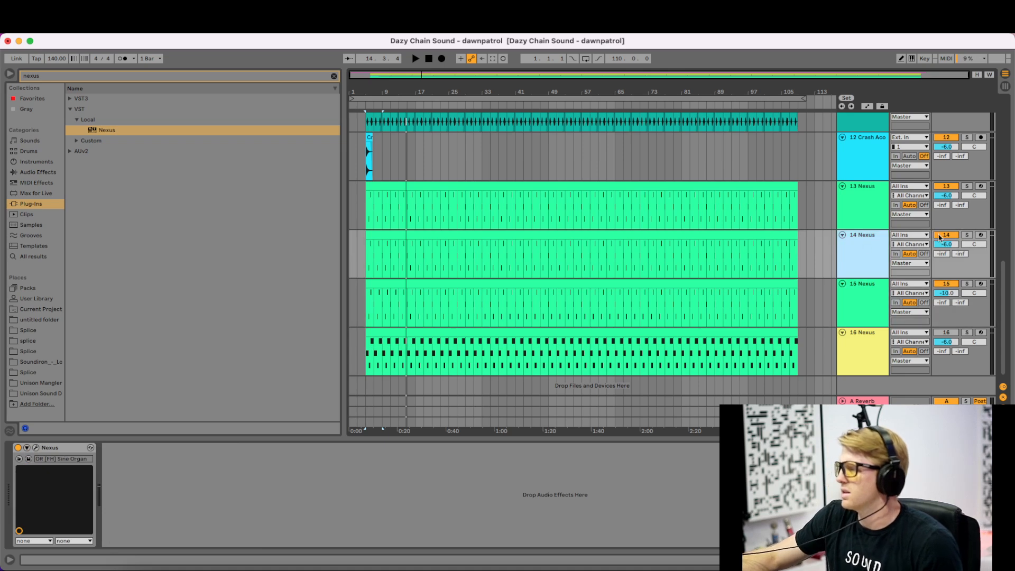
click(967, 235)
key(space)
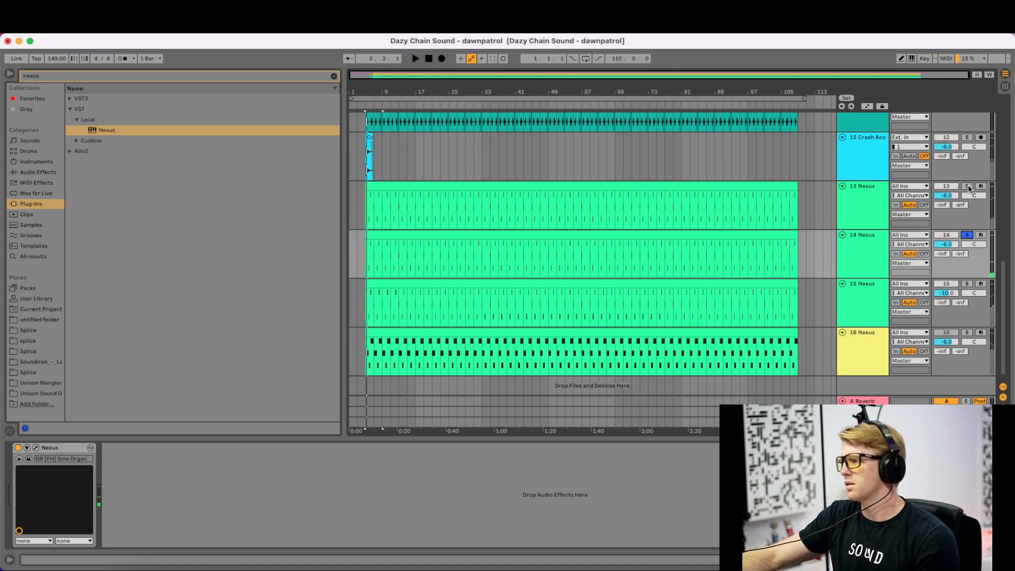
- Check the track 13 Nexus House Org layer in solo, clear the solos, and open its clip with track 14 deactivated
click(968, 187)
click(869, 199)
click(967, 187)
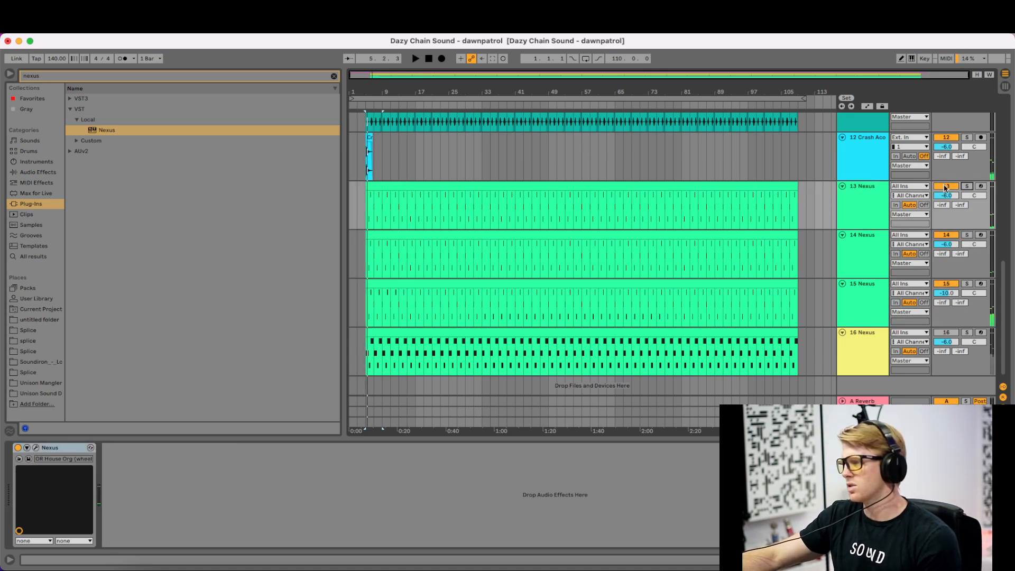
click(493, 190)
double_click(485, 186)
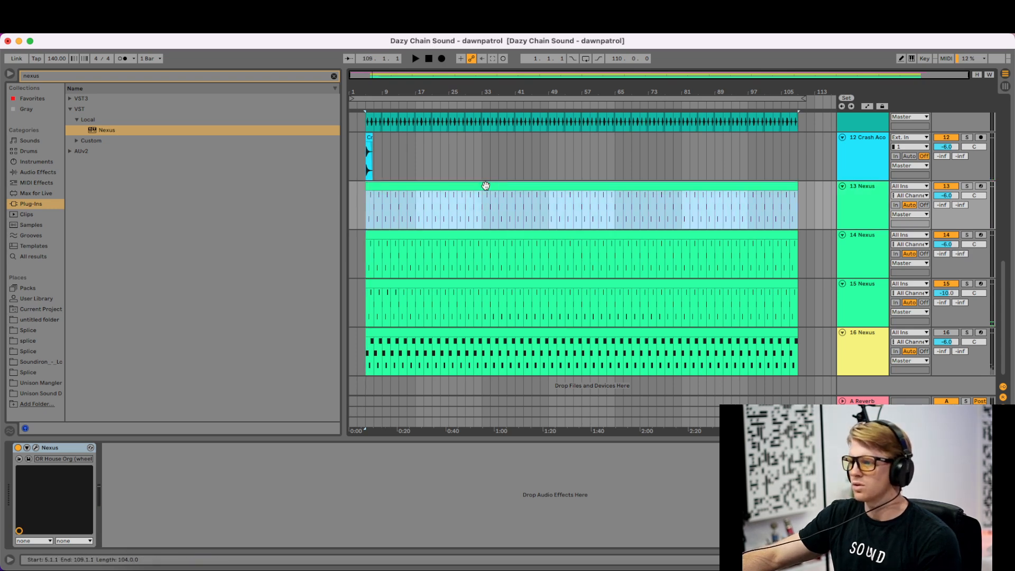
click(946, 236)
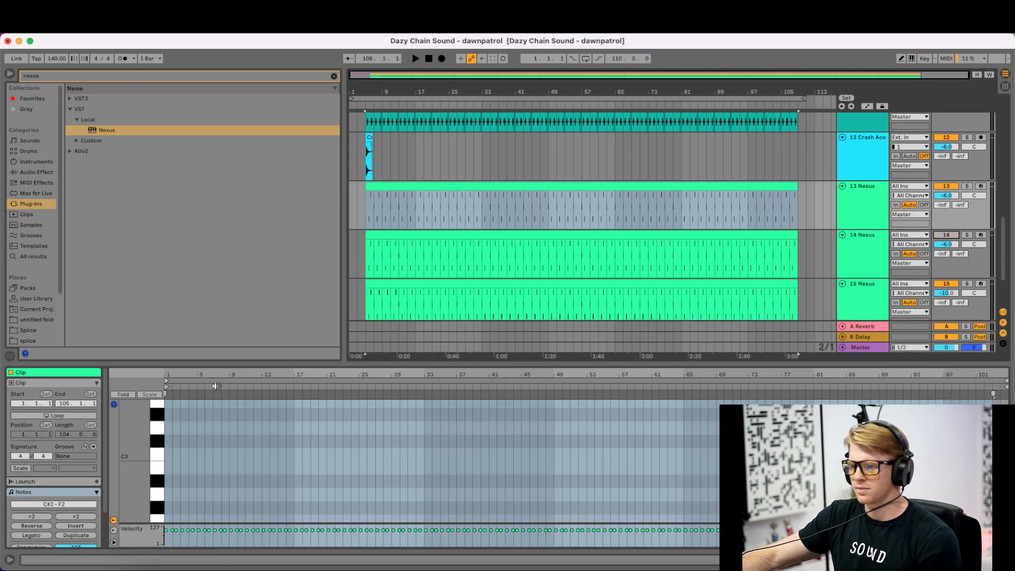
- In the track 13 clip, add a harmony copy of all notes four semitones higher, starting on G2, and play it
drag(205, 373, 208, 406)
click(238, 411)
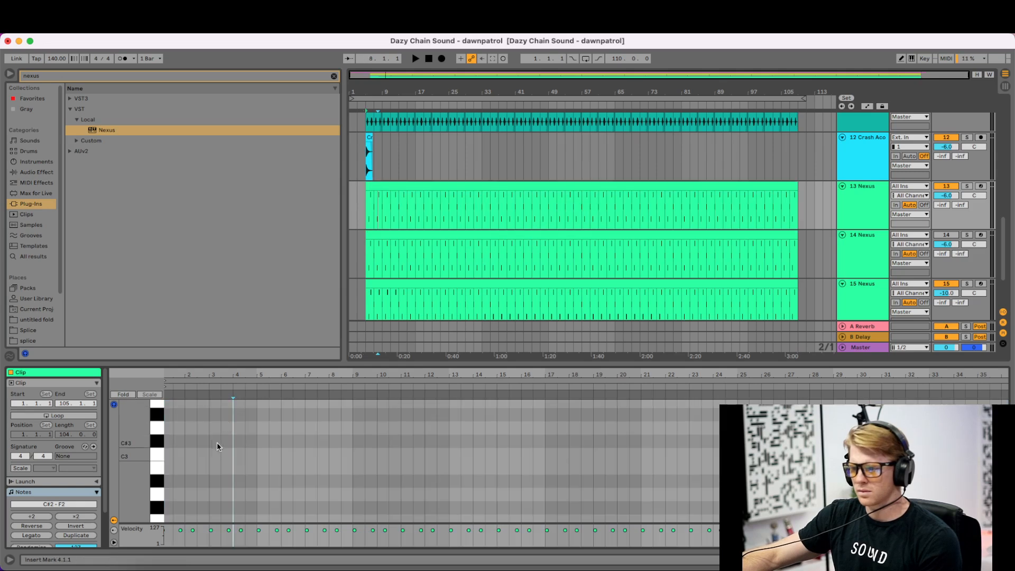
scroll(212, 440, up, 5)
scroll(212, 442, down, 10)
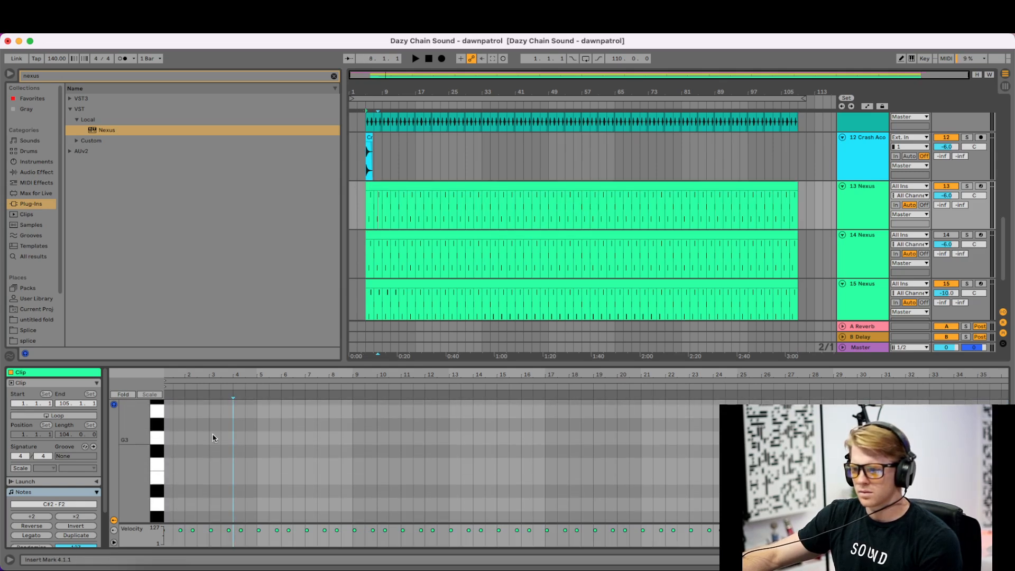
scroll(210, 437, up, 3)
drag(152, 374, 253, 383)
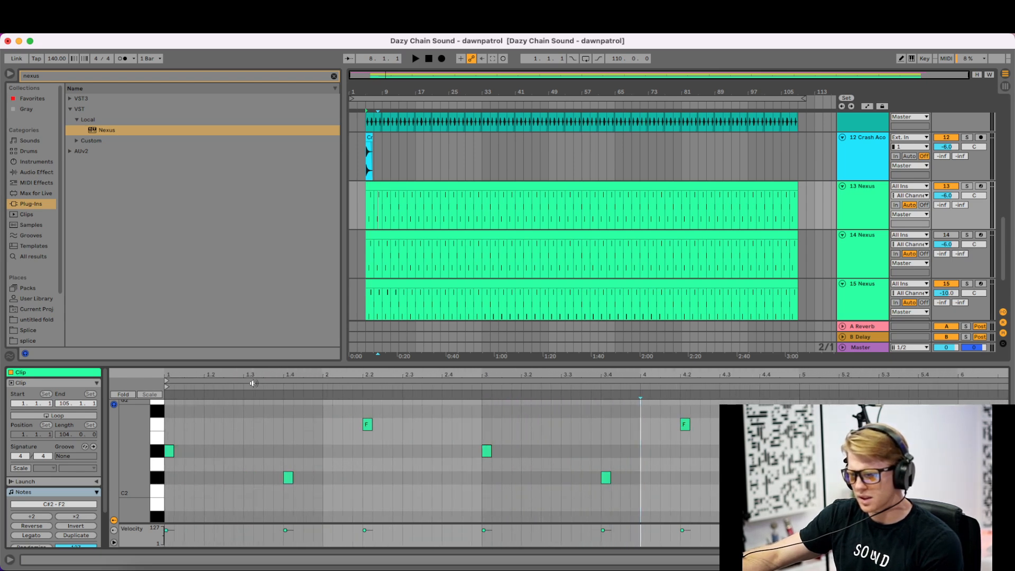
scroll(196, 484, up, 2)
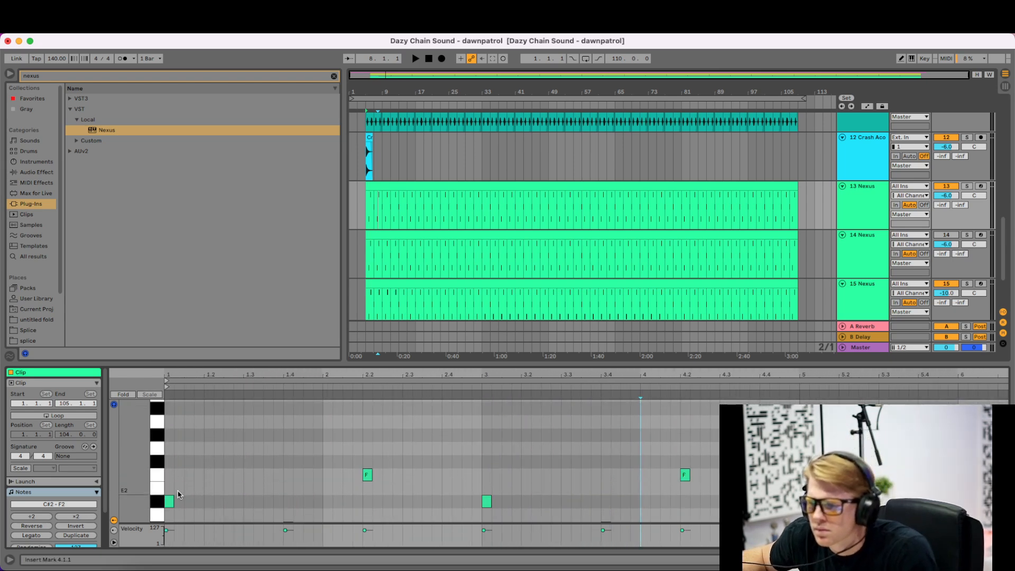
click(158, 502)
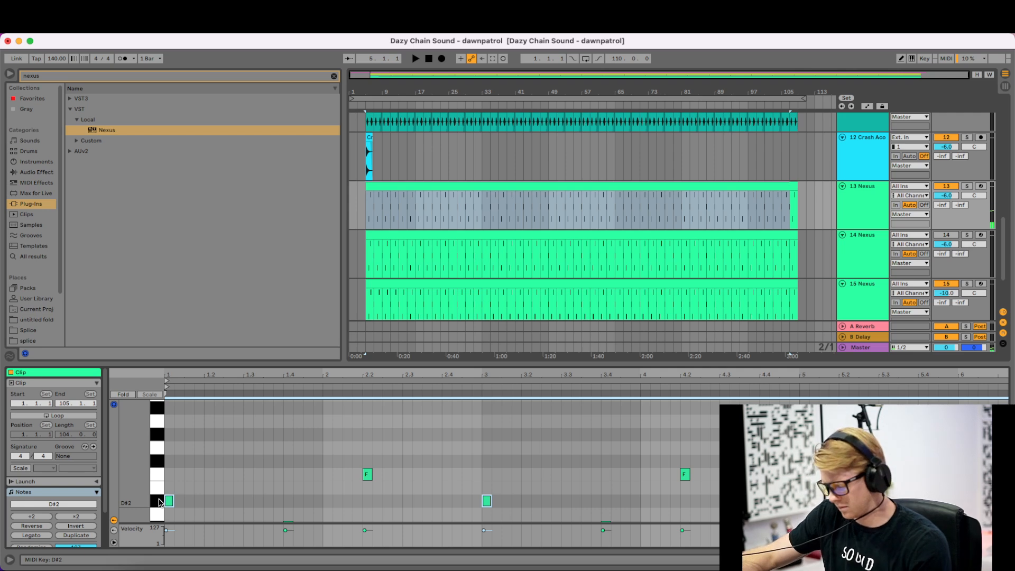
click(157, 462)
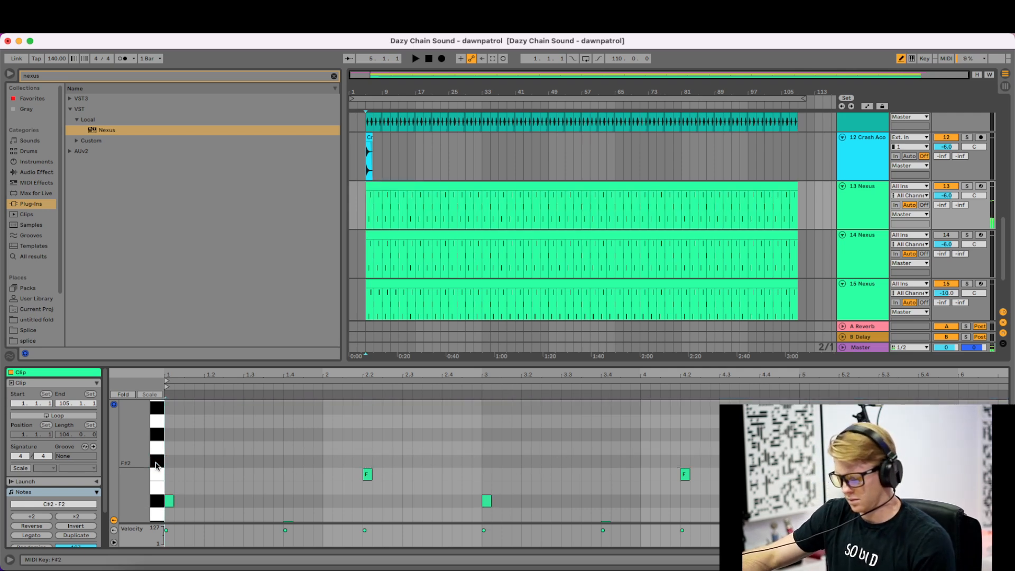
key(super+a)
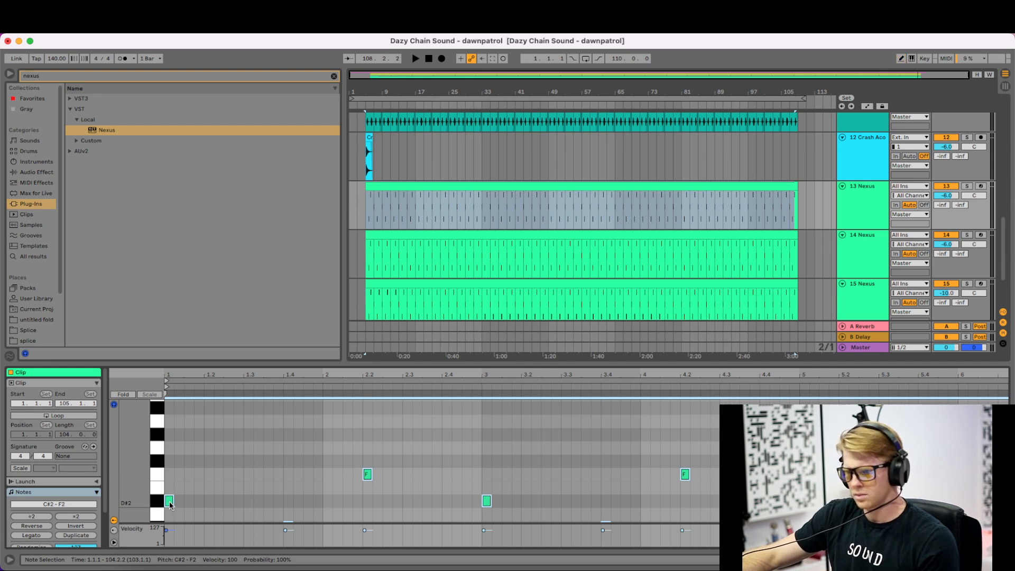
drag(169, 505, 169, 446)
key(space)
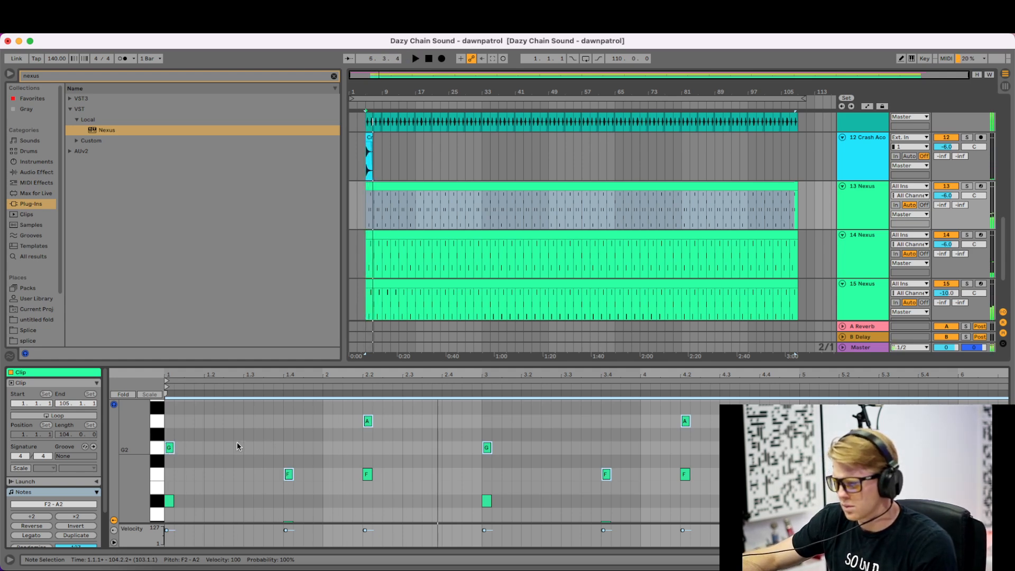
- Try the harmony copy one semitone higher, starting on G#2, in playback and remove it from the track 13 clip
drag(170, 447, 172, 436)
key(space)
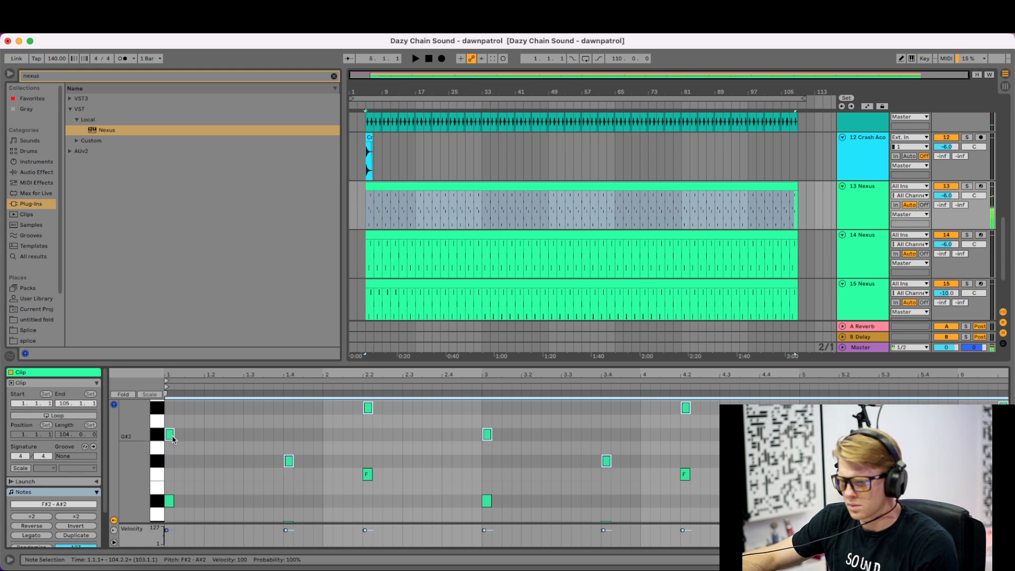
key(space)
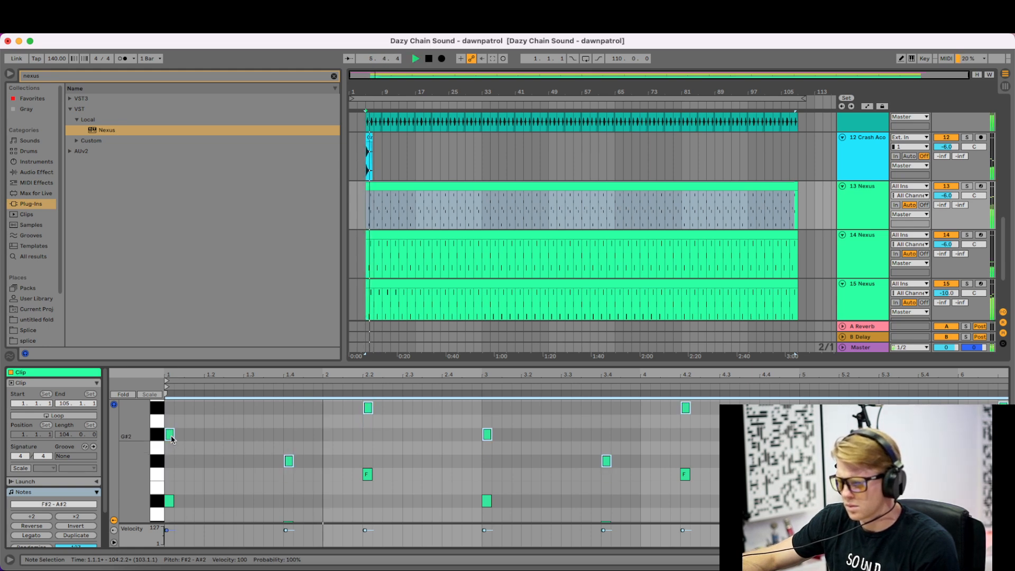
key(space)
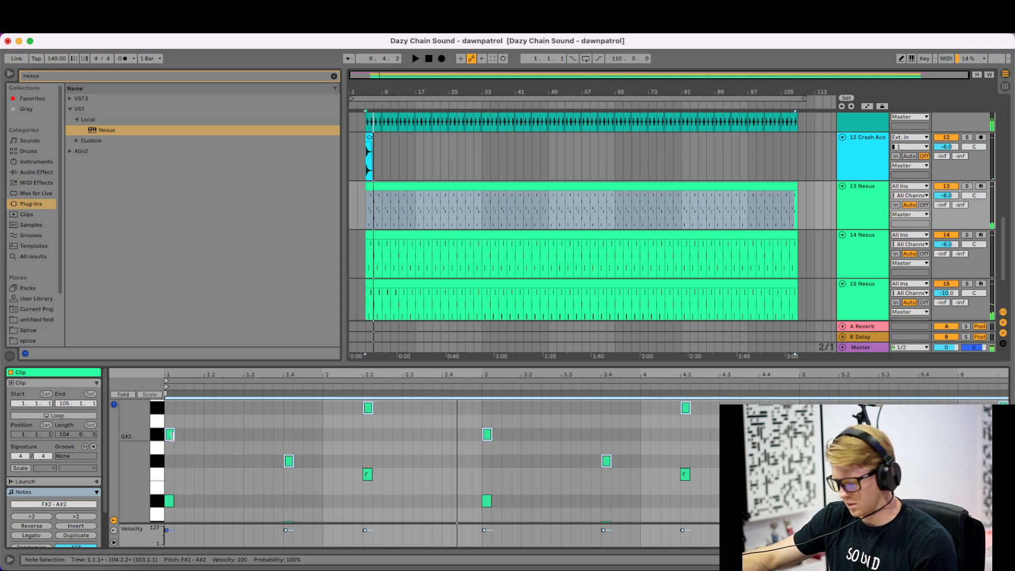
key(Delete)
key(space)
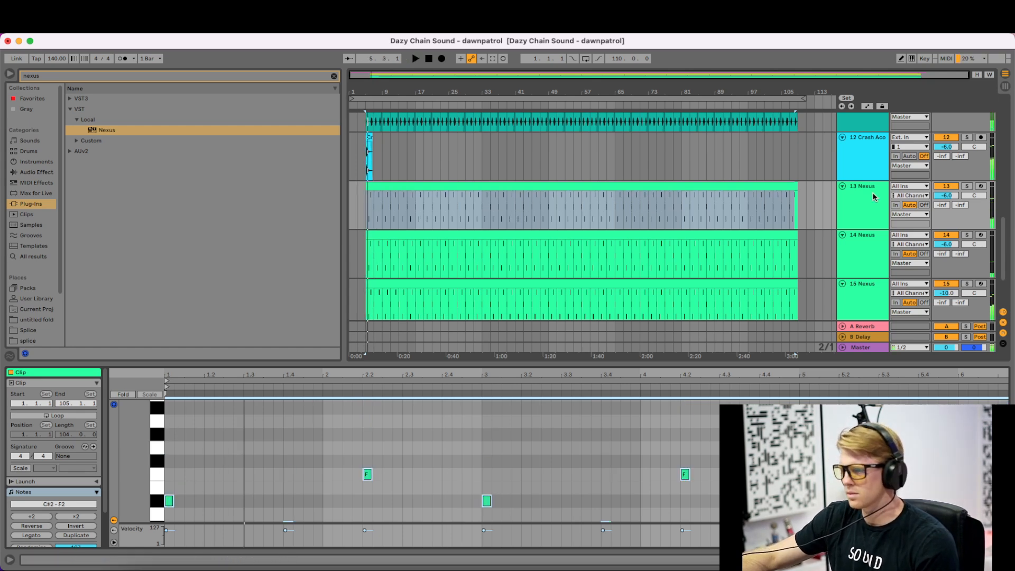
- Solo track 13, transpose all its notes down three octaves to C#-1 through F-1, and play it in the full mix
click(965, 187)
key(space)
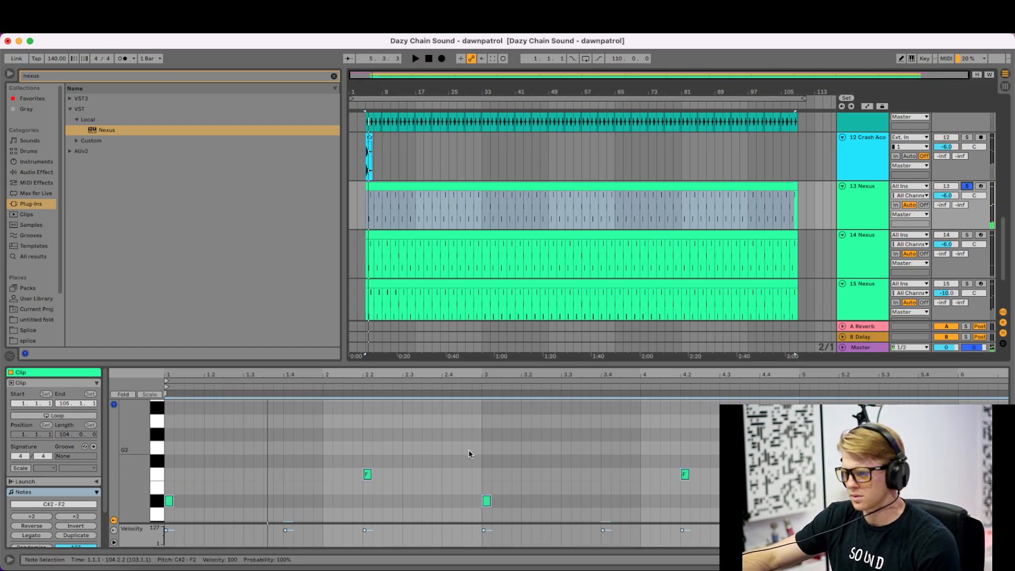
key(shift+Down)
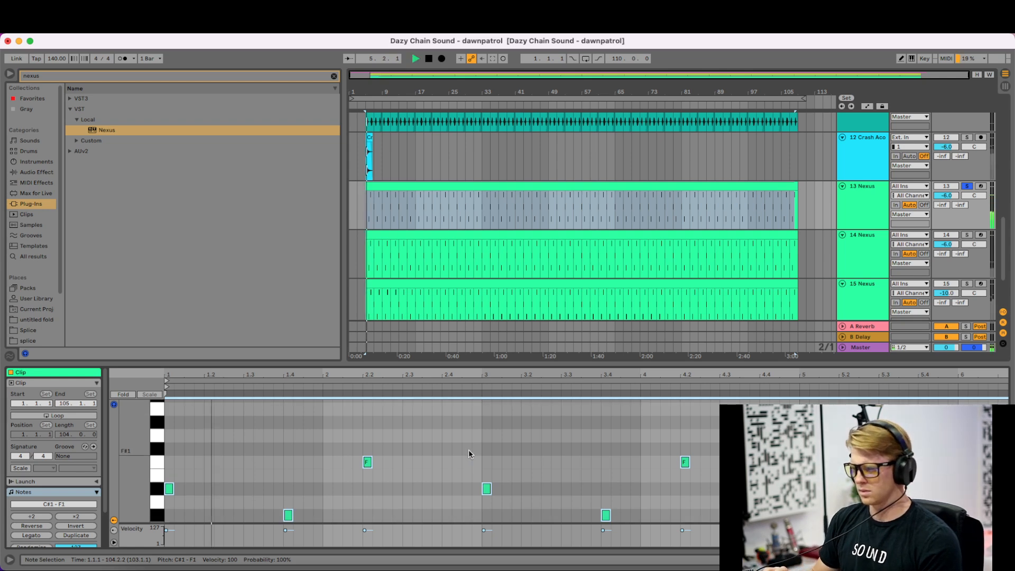
key(shift+Down)
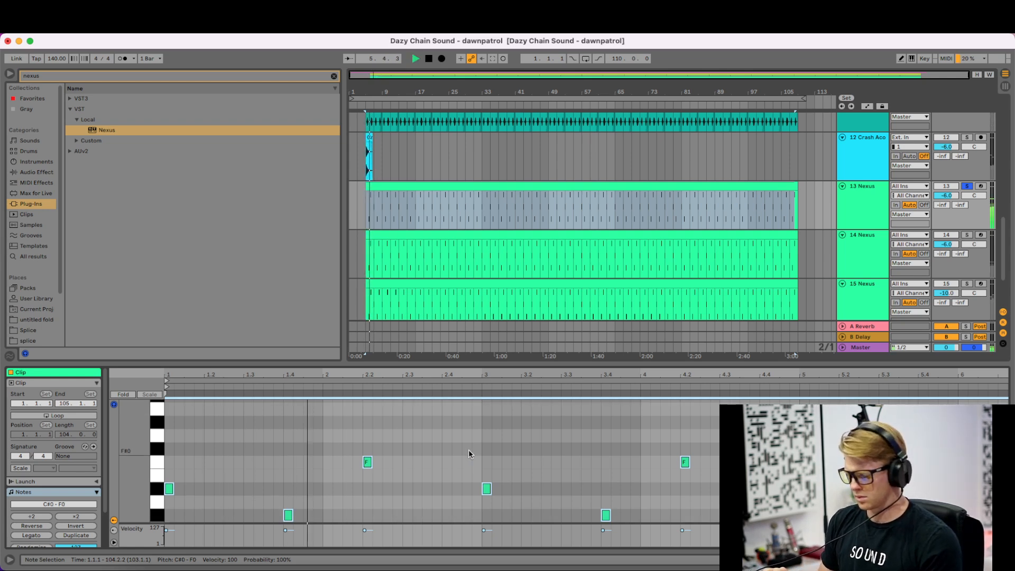
key(shift+Down)
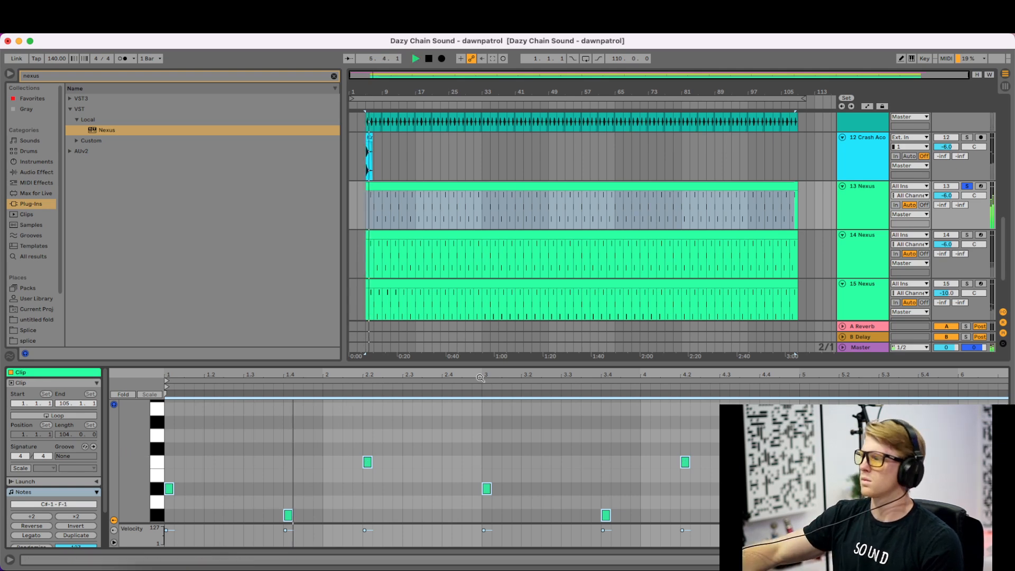
click(966, 186)
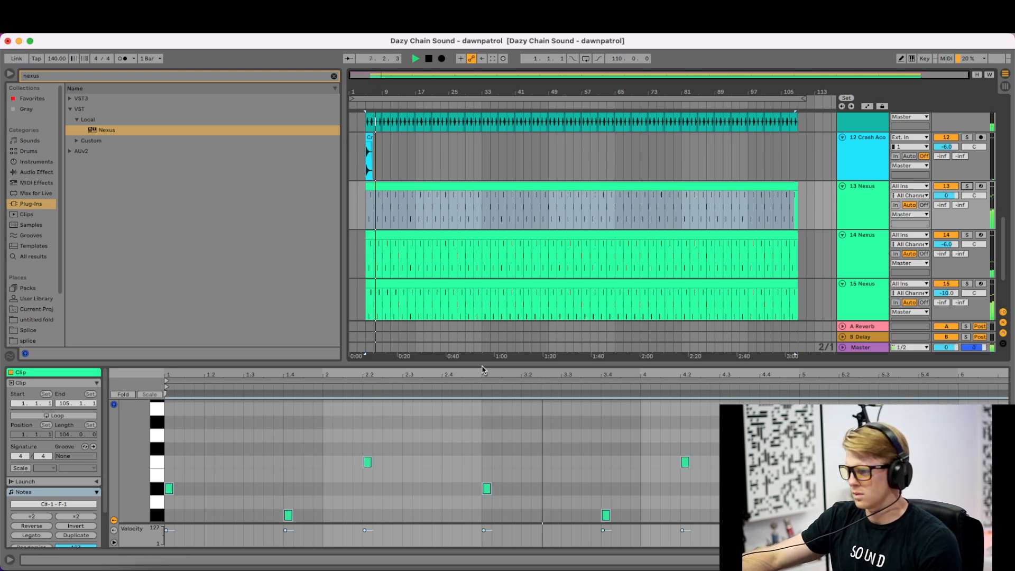
key(space)
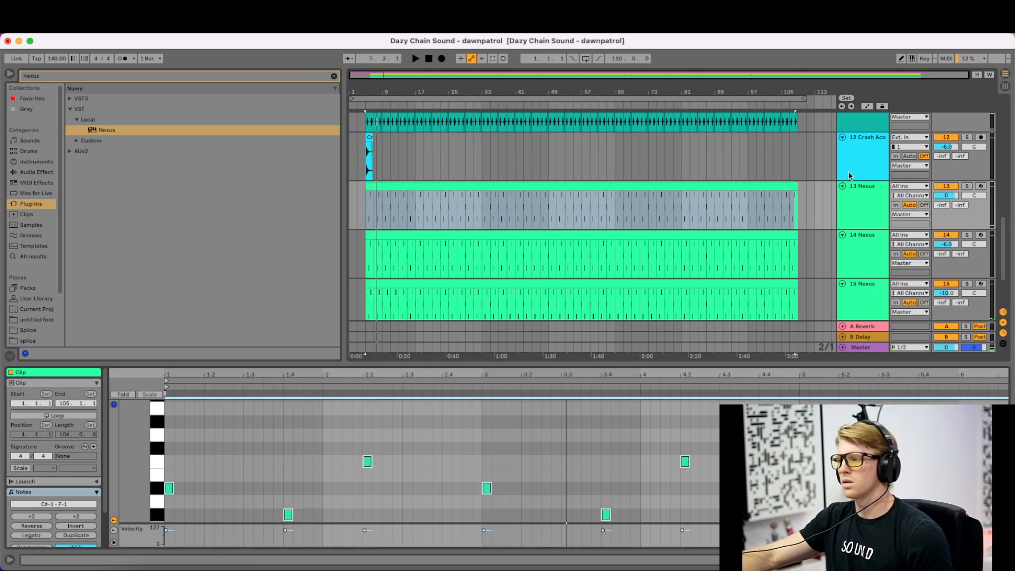
- Delete the track 13 Nexus House Org layer and play the mix from bar 5 with the Sine Organ track deactivated
right_click(859, 211)
click(872, 214)
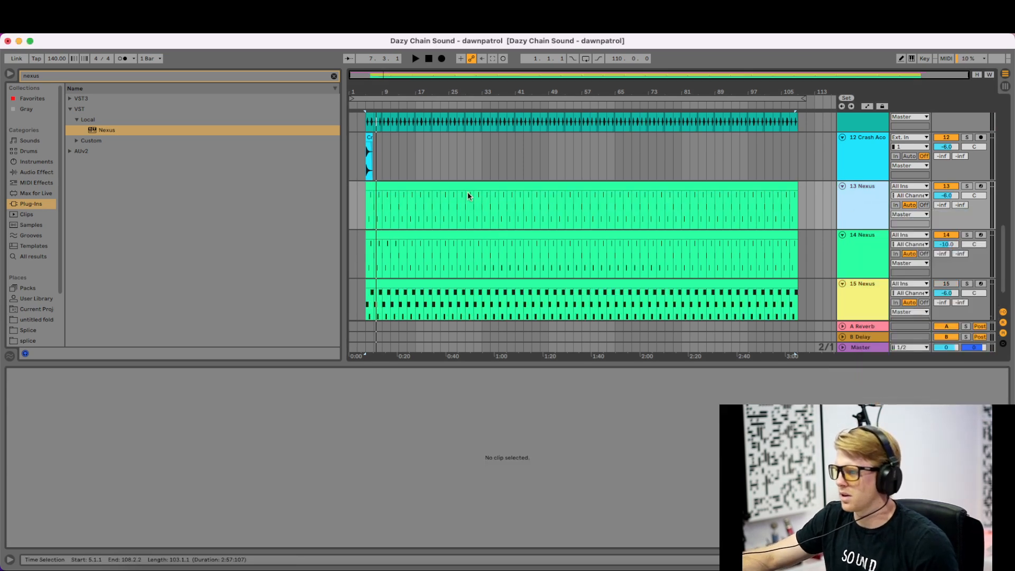
click(404, 189)
click(758, 182)
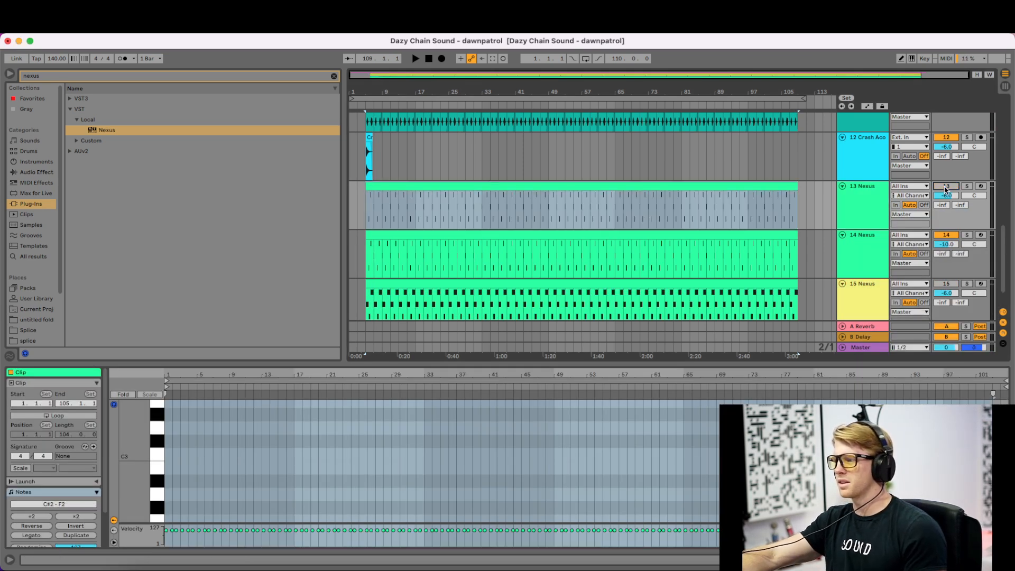
key(space)
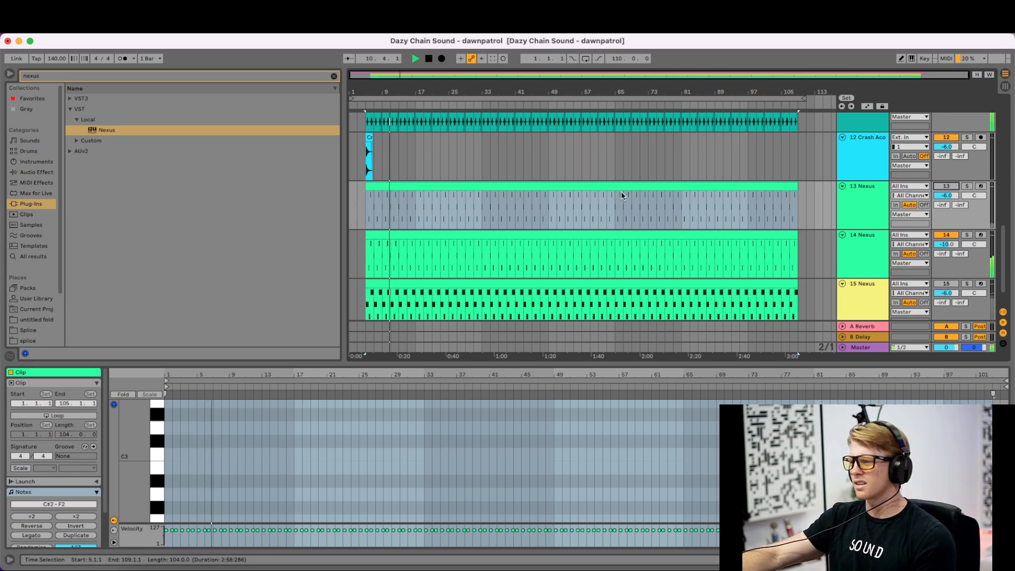
key(space)
- Split bars 11 to 13 of the track 13 Nexus clip into their own clip and inspect its notes, sounding the D#2
drag(389, 199, 397, 195)
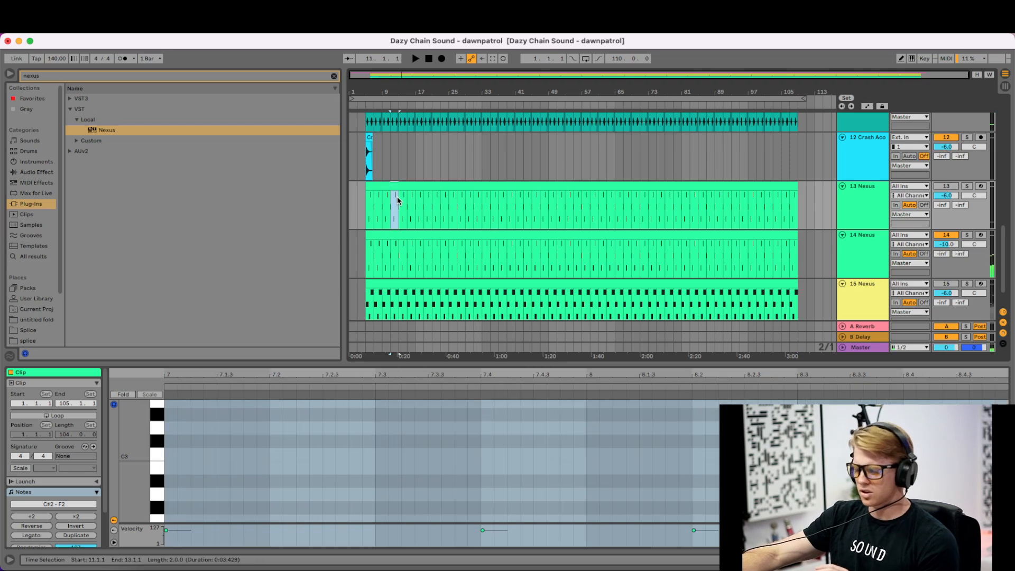
key(super+e)
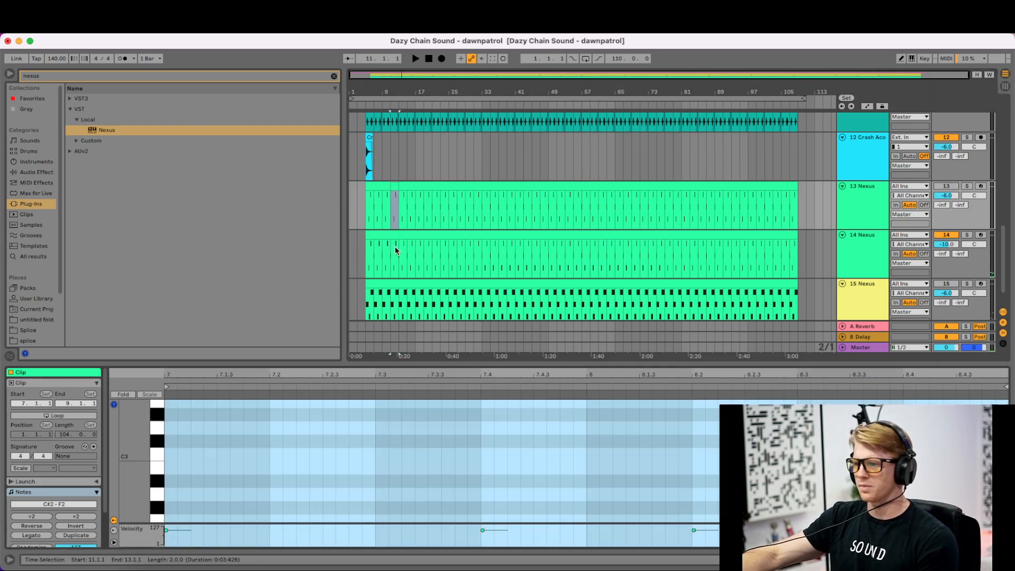
drag(421, 361, 413, 129)
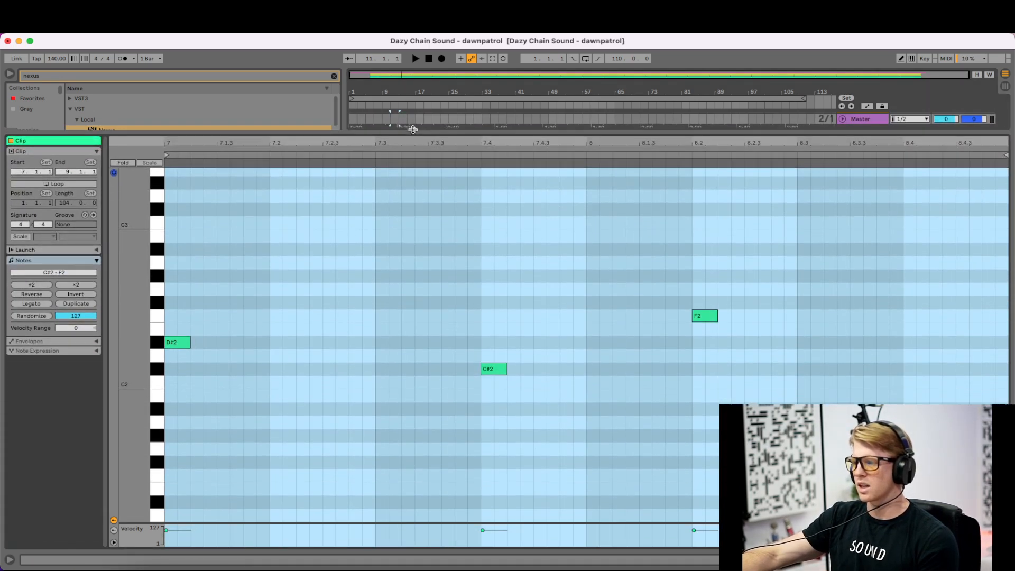
click(380, 314)
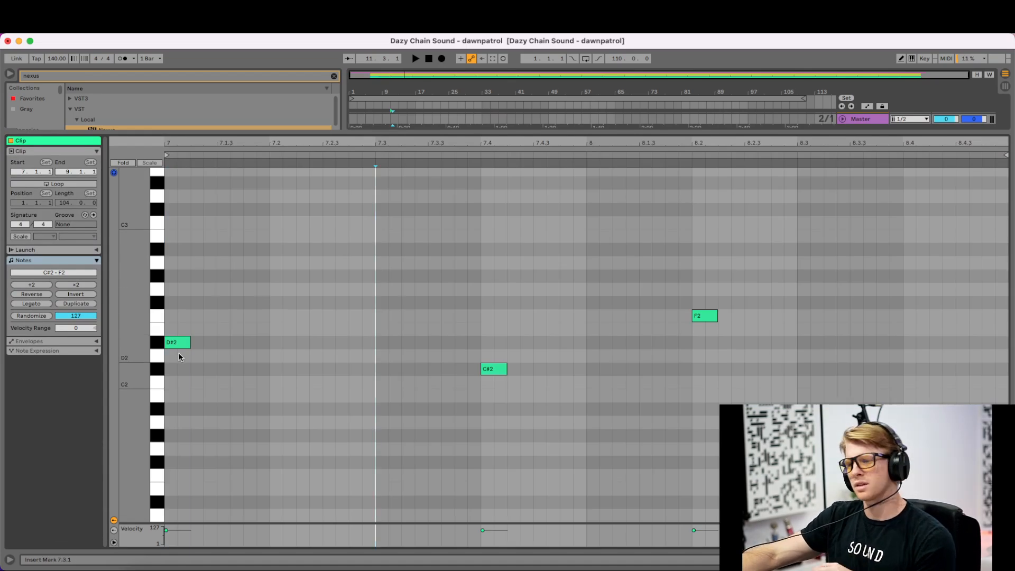
scroll(247, 365, up, 2)
mouse_move(177, 366)
mouse_down()
mouse_move(178, 341)
mouse_move(178, 365)
mouse_up()
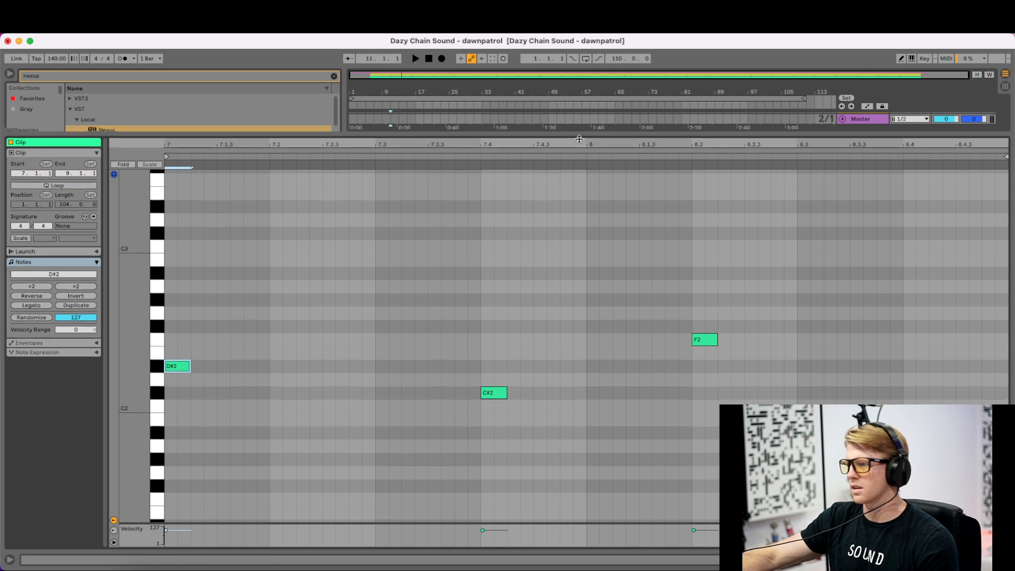
drag(581, 138, 592, 340)
scroll(918, 168, up, 1)
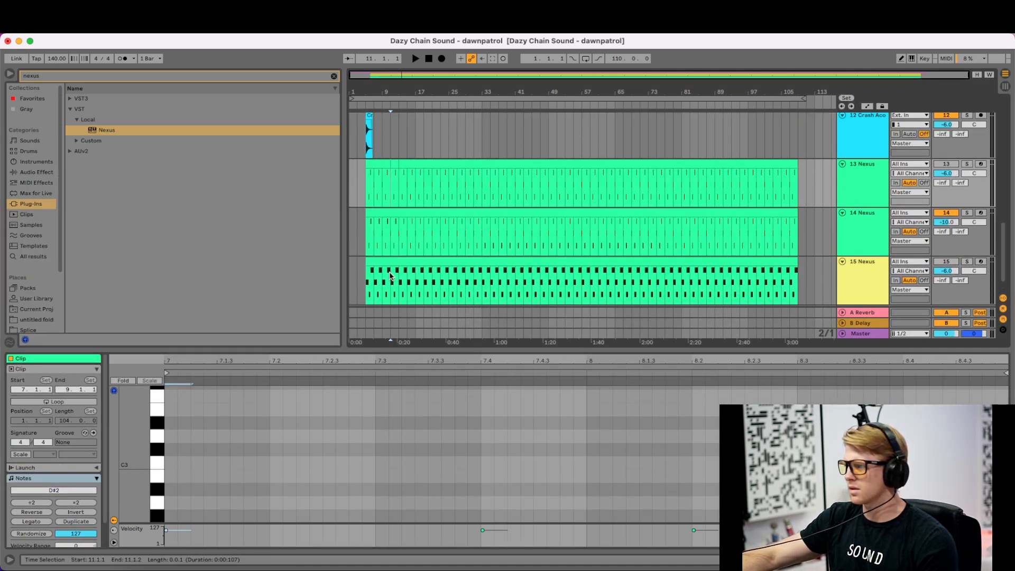
- Split the track 14 Nexus clip at bar 11 and play its opening section from bar 5
drag(391, 230, 396, 227)
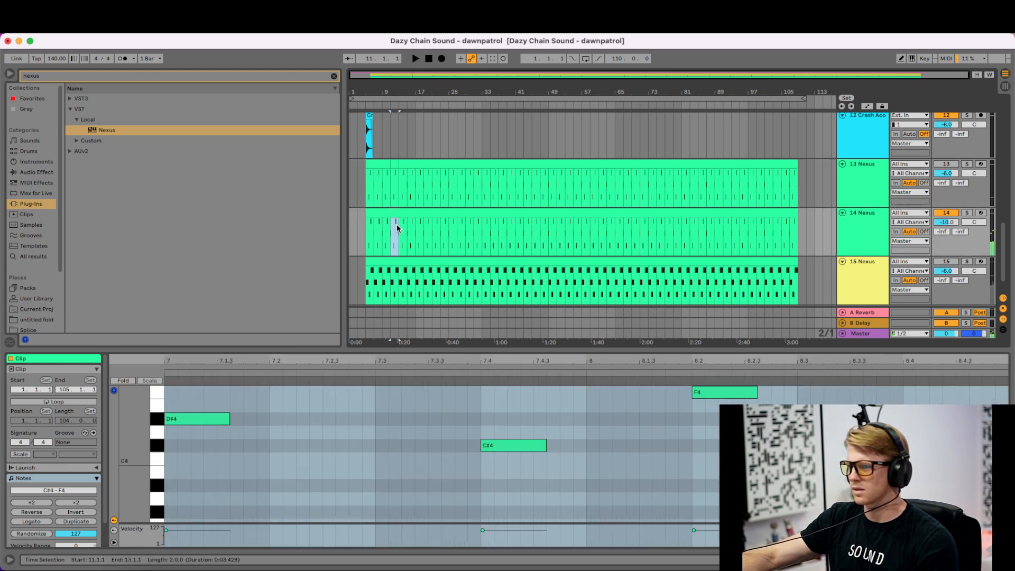
click(377, 213)
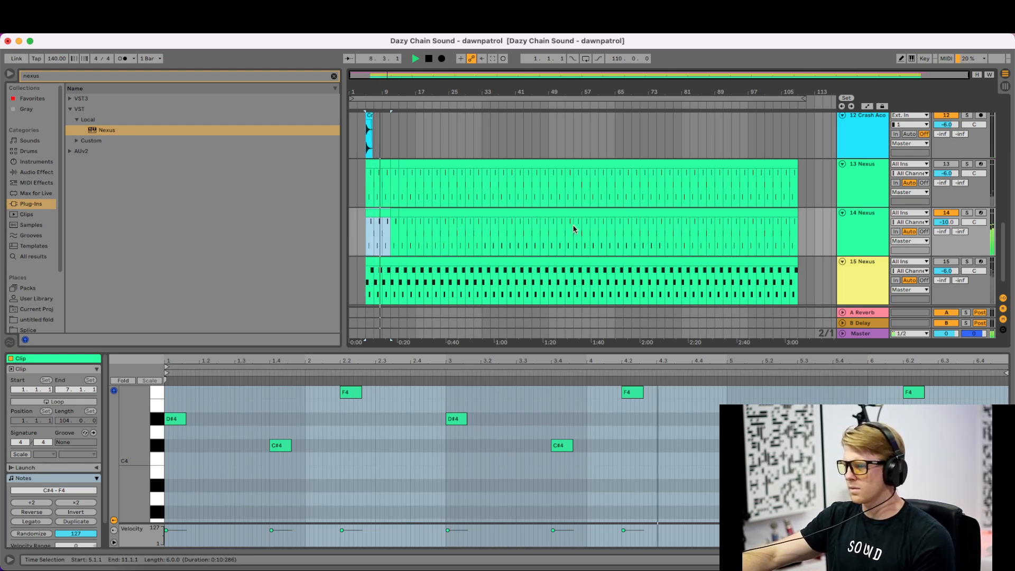
key(space)
- Split bars 9 to 11 of the track 14 Nexus melody into their own clip and show its notes
drag(389, 226, 386, 225)
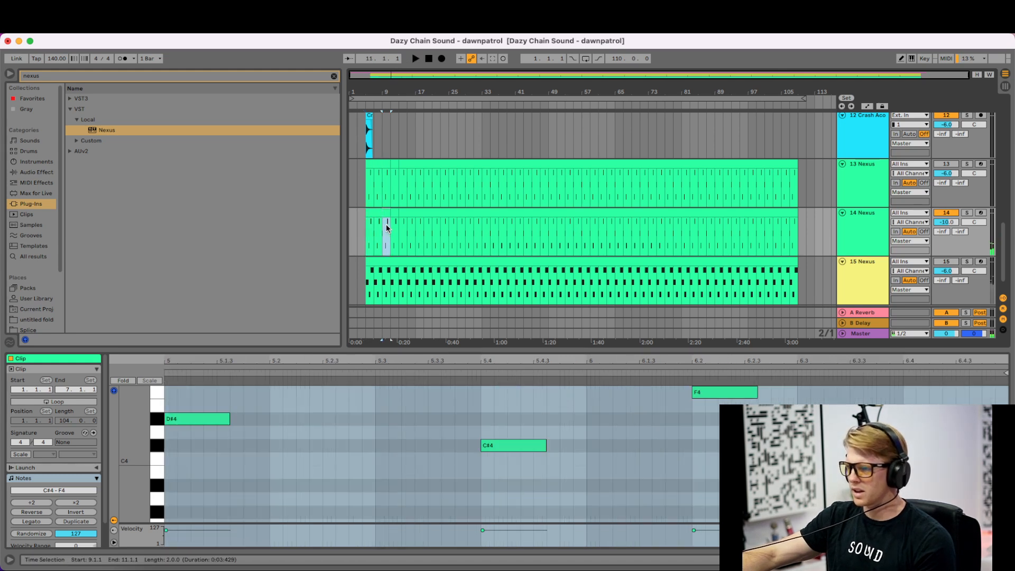
key(super+e)
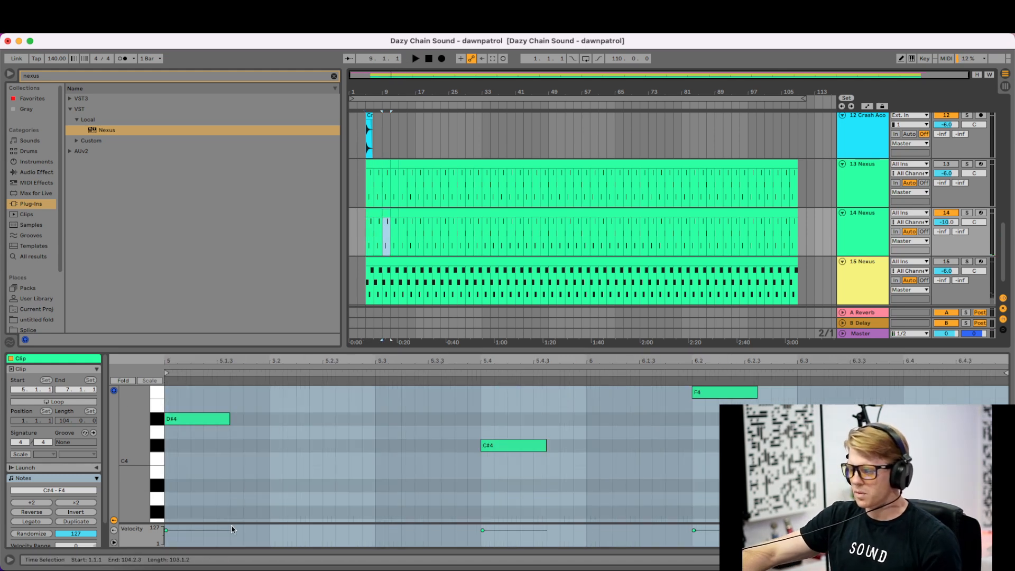
scroll(259, 455, up, 3)
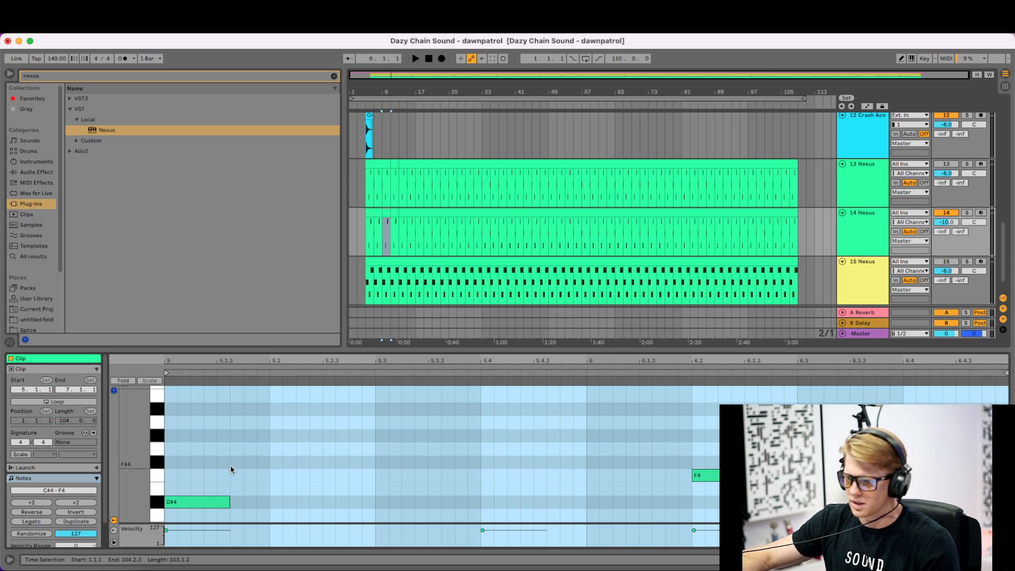
- Try an F#4 harmony note above the opening D#4 of the track 14 Nexus clip and play it
click(195, 503)
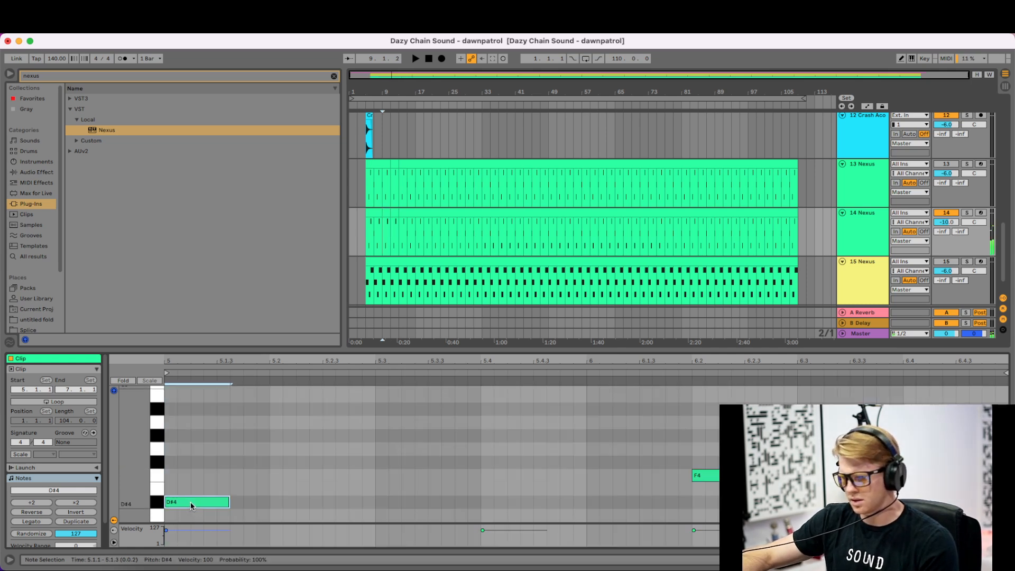
drag(190, 503, 191, 467)
key(space)
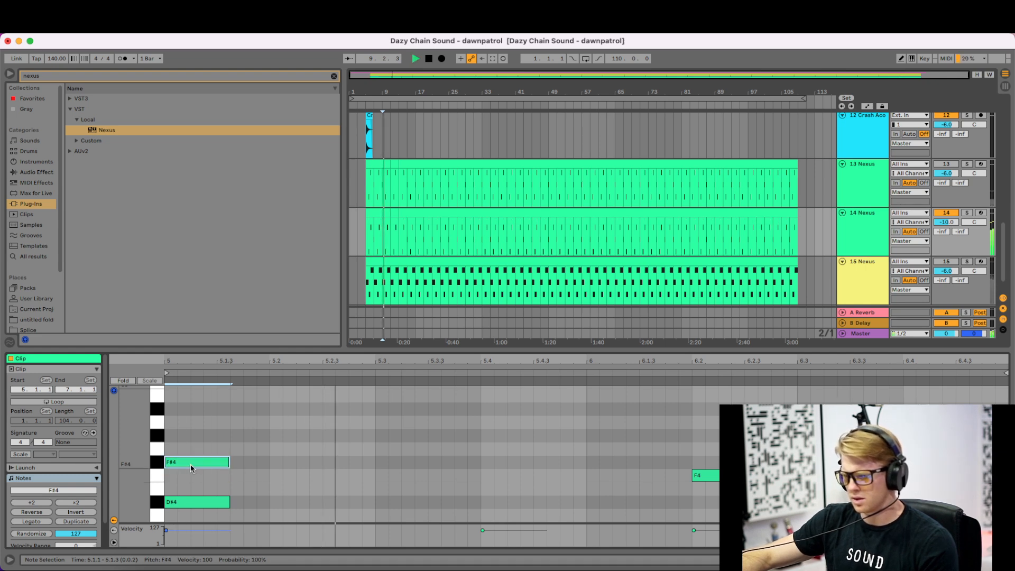
double_click(191, 468)
key(space)
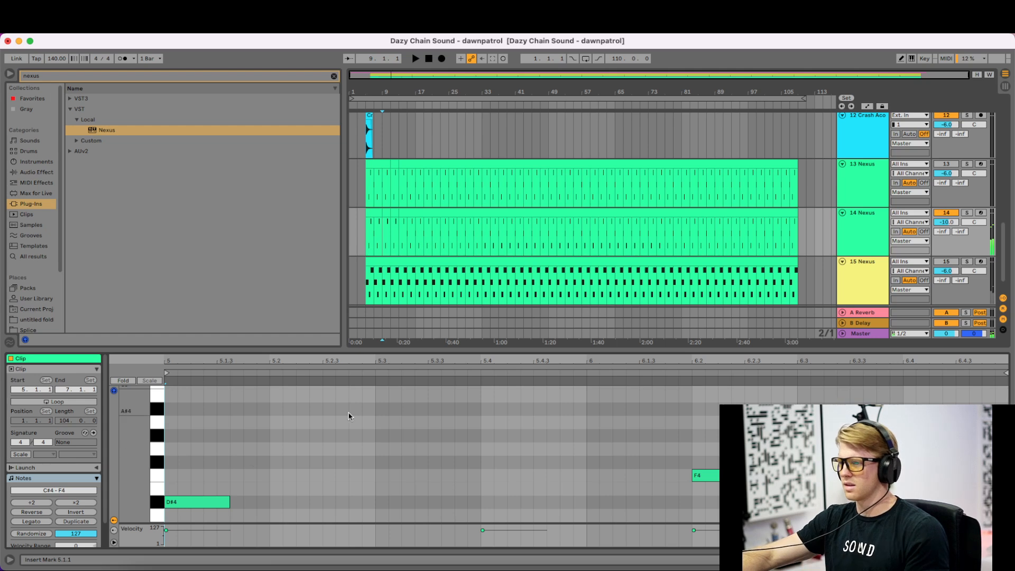
- Duplicate the track 14 Nexus and delete all the copy's clips except the one at bars 11 to 13
right_click(855, 233)
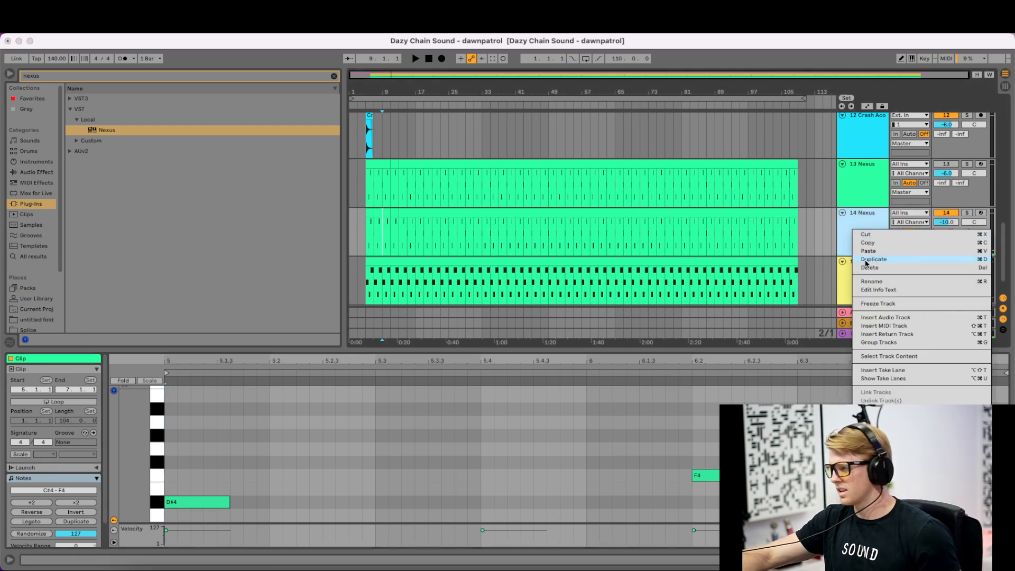
click(873, 259)
scroll(407, 261, down, 2)
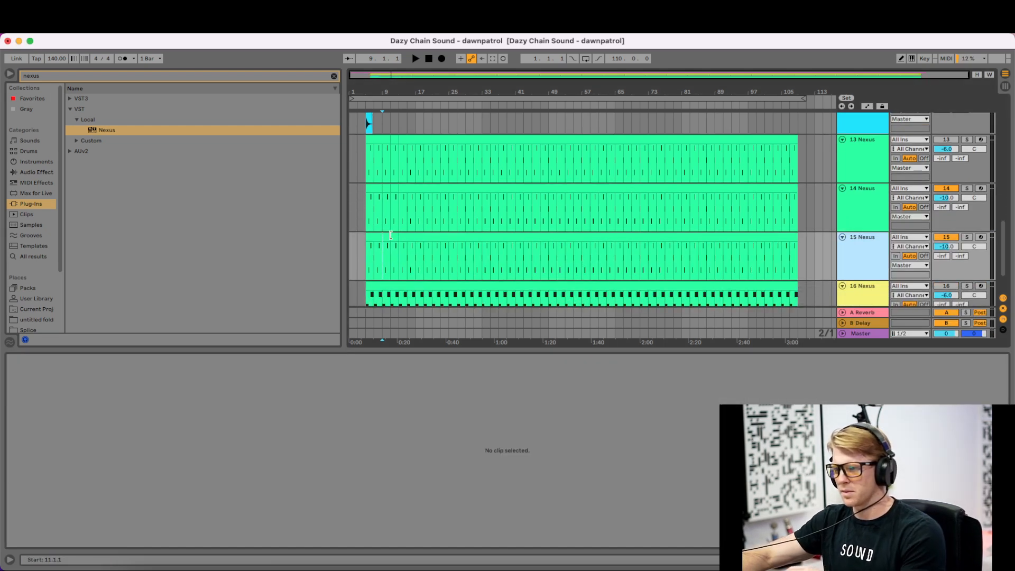
click(386, 237)
key(Delete)
click(374, 237)
key(Delete)
click(421, 238)
key(Delete)
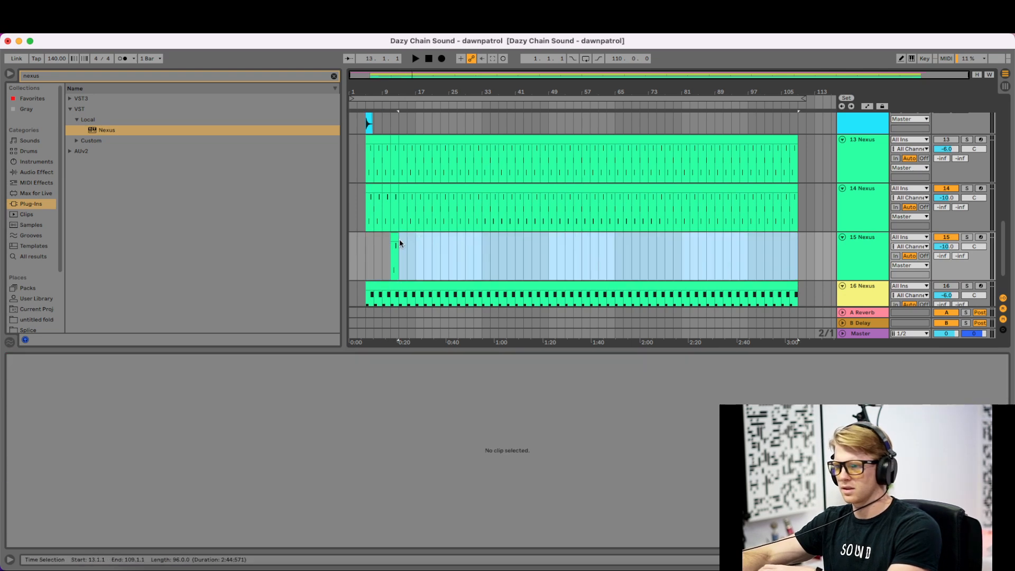
- Play the remaining bar 11 to 13 clip on the track 15 Nexus with that track soloed
click(393, 236)
key(space)
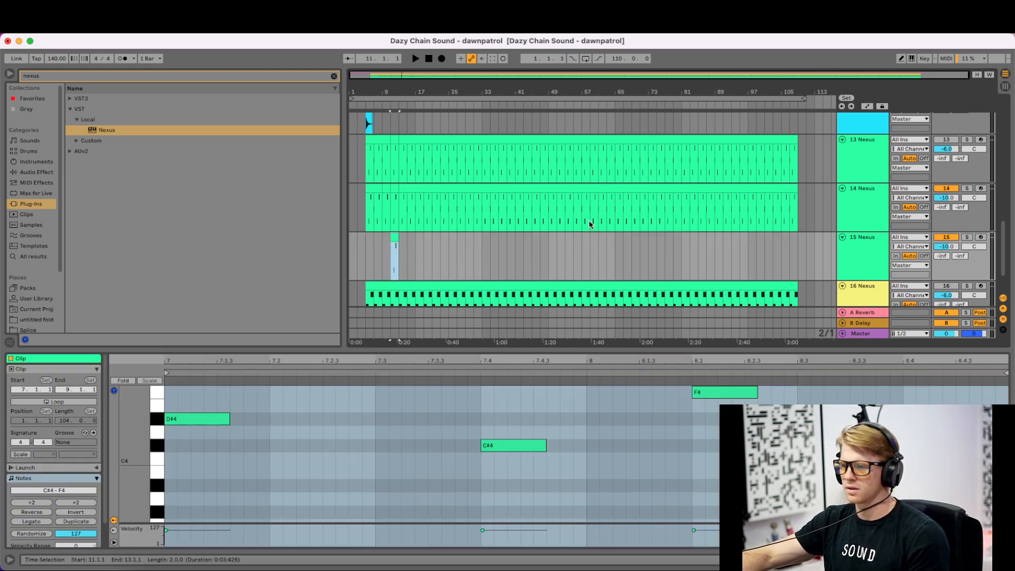
click(967, 237)
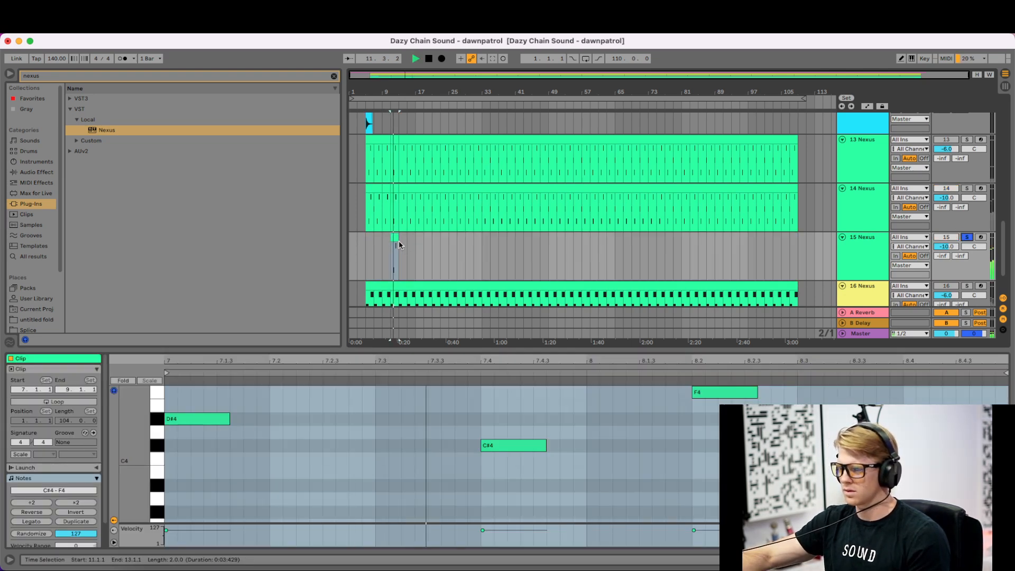
key(space)
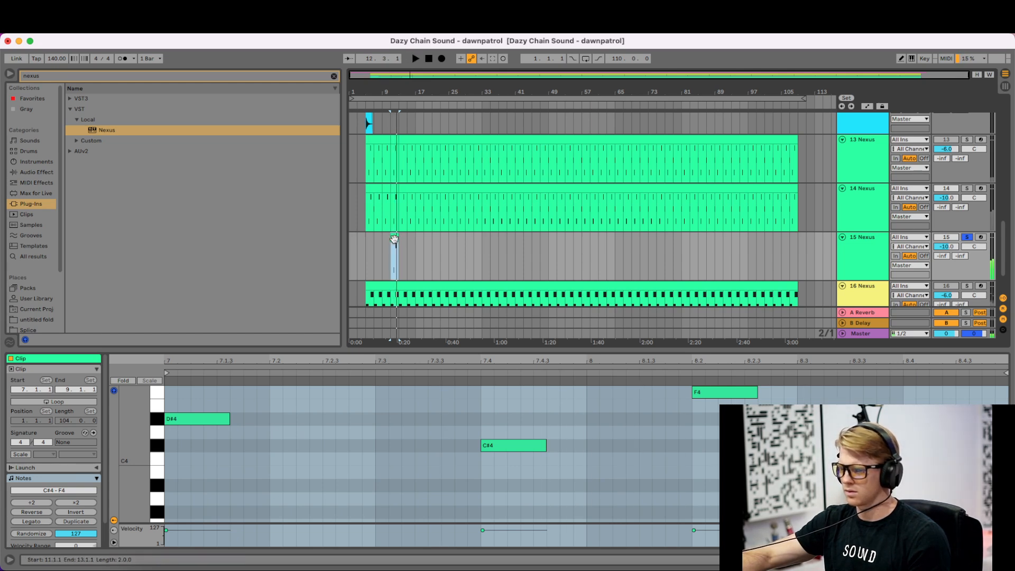
- Raise the opening D#4 of the track 15 clip to G#4 and play it, adding track 14 to the solo
scroll(302, 417, up, 3)
click(300, 441)
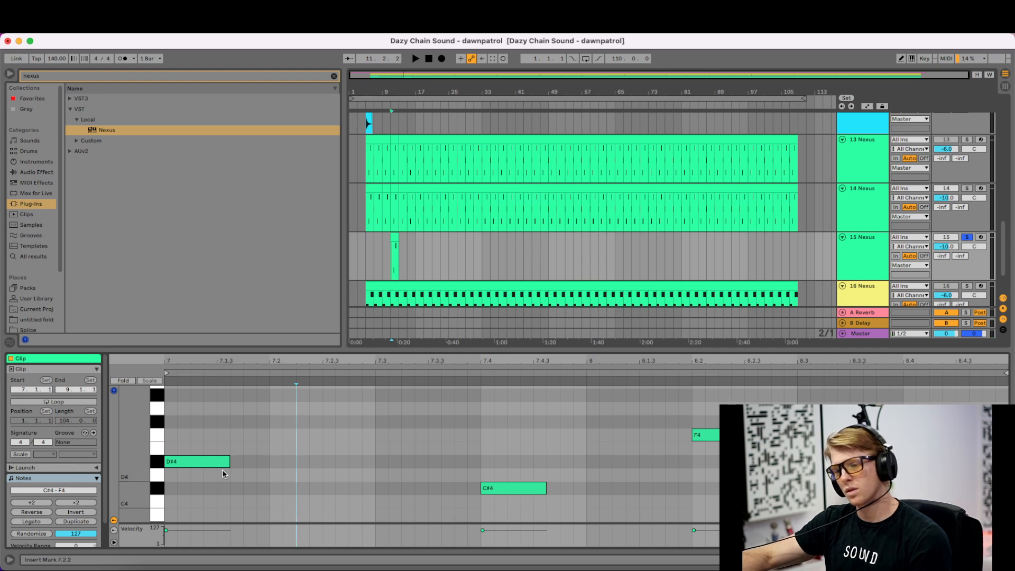
drag(221, 462, 213, 401)
key(space)
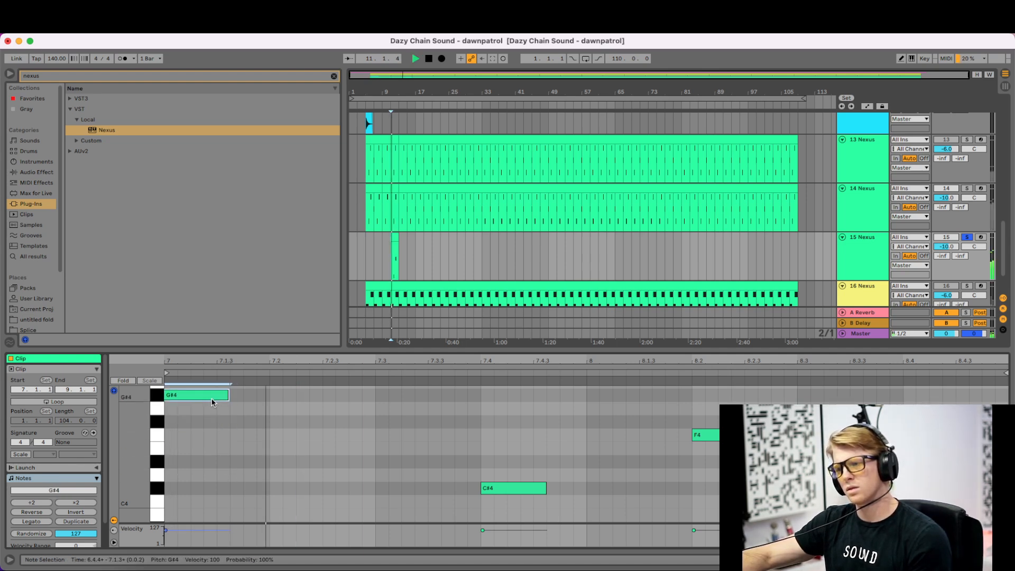
click(967, 188)
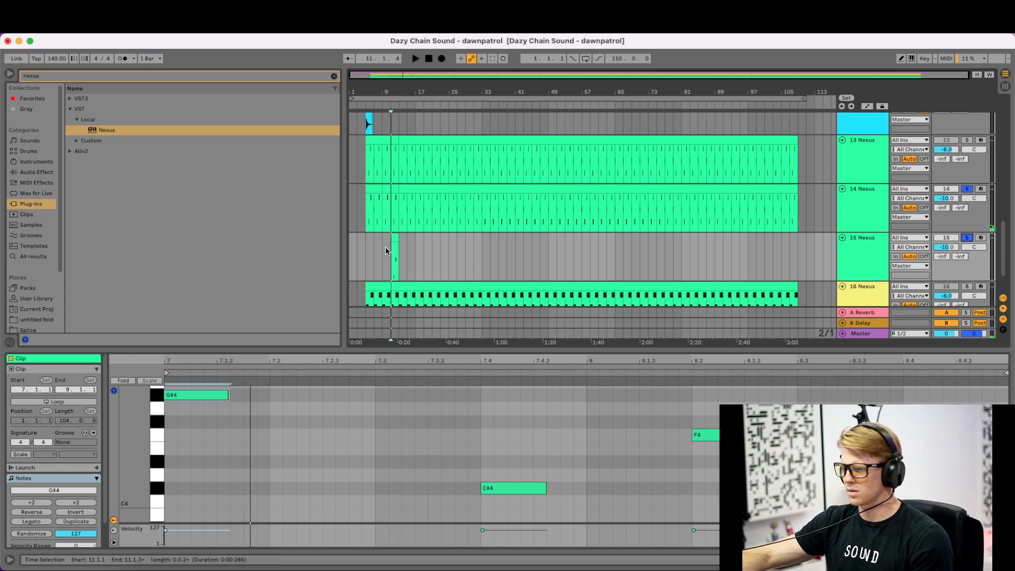
- Set the note grid to fixed 1/8 and redraw the G#4 in Draw Mode exactly at 7.1.1
click(201, 396)
right_click(190, 425)
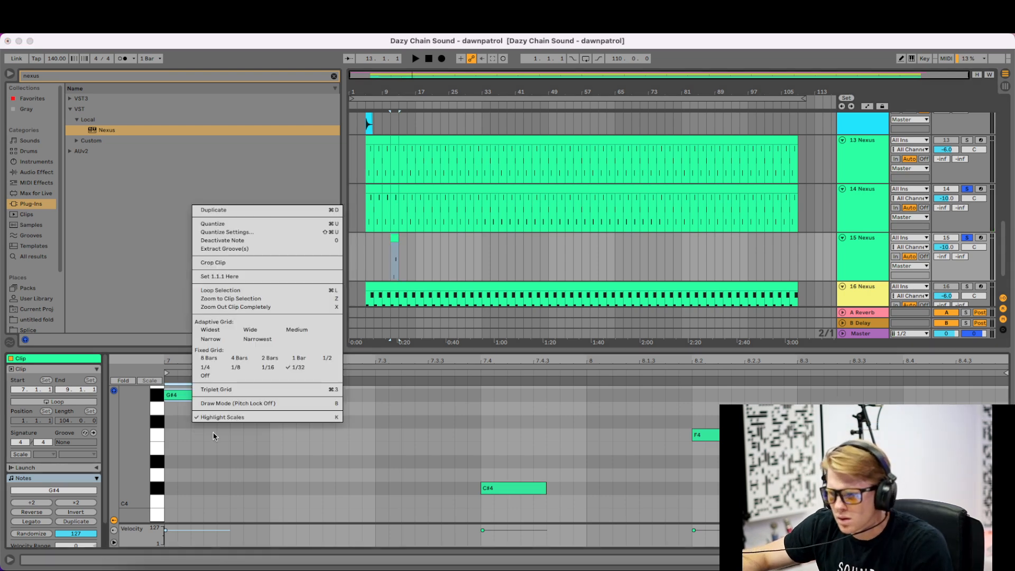
click(246, 368)
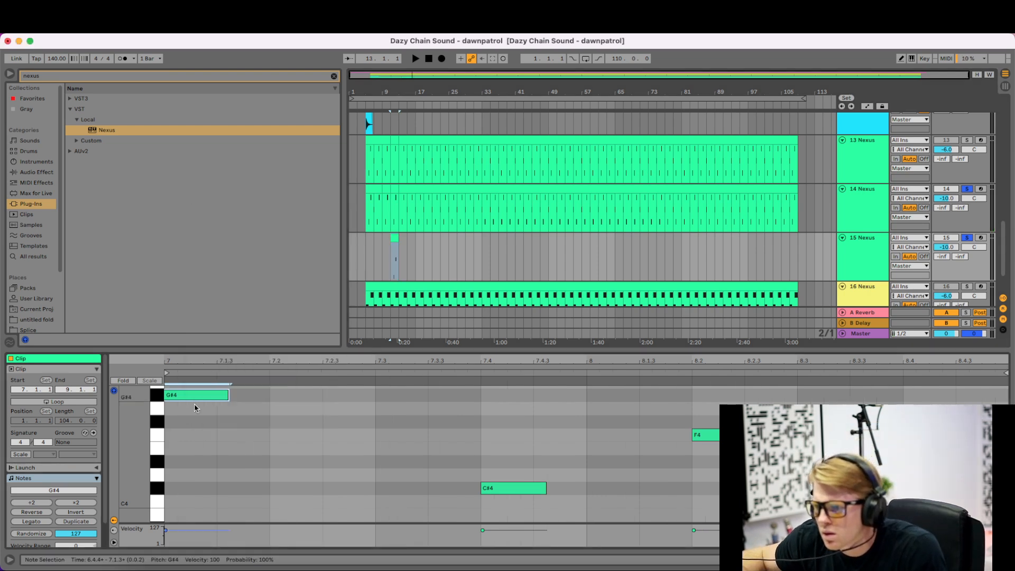
key(b)
click(169, 396)
click(168, 395)
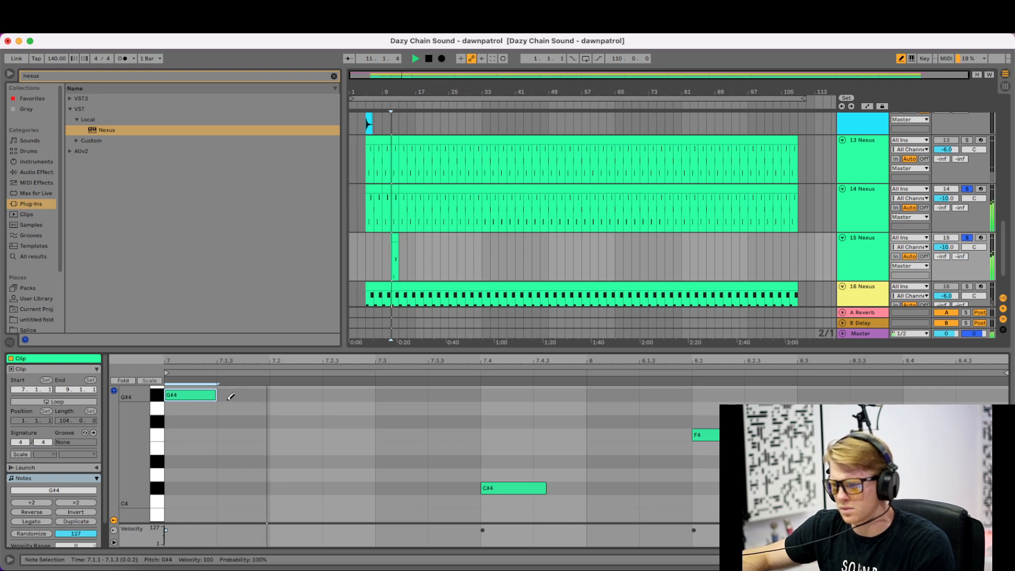
- Replace the C#4 at 7.4 with F4, remove the F4 at 8.2, and play the phrase
click(497, 488)
click(487, 447)
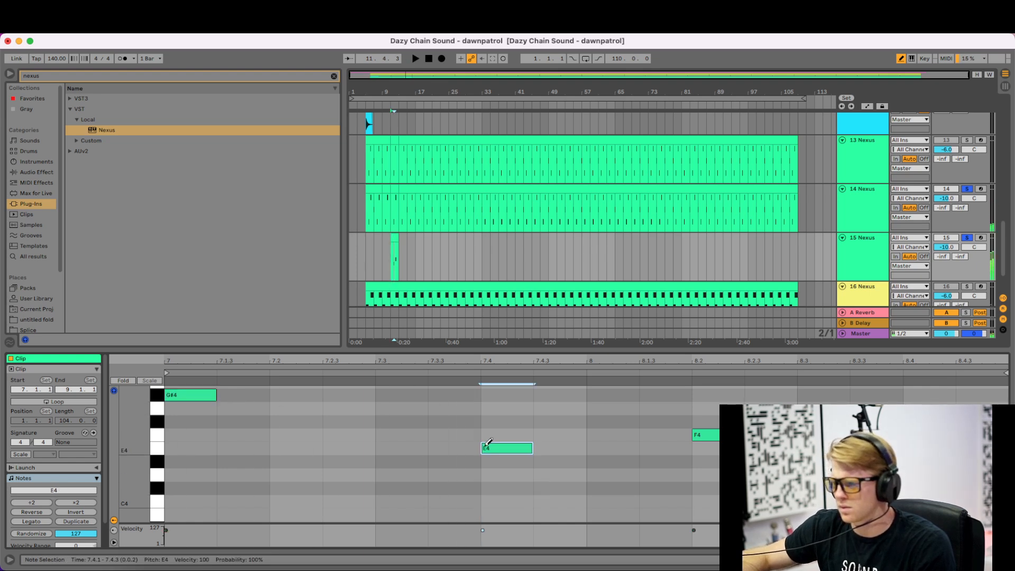
click(493, 445)
click(493, 434)
click(693, 435)
click(693, 434)
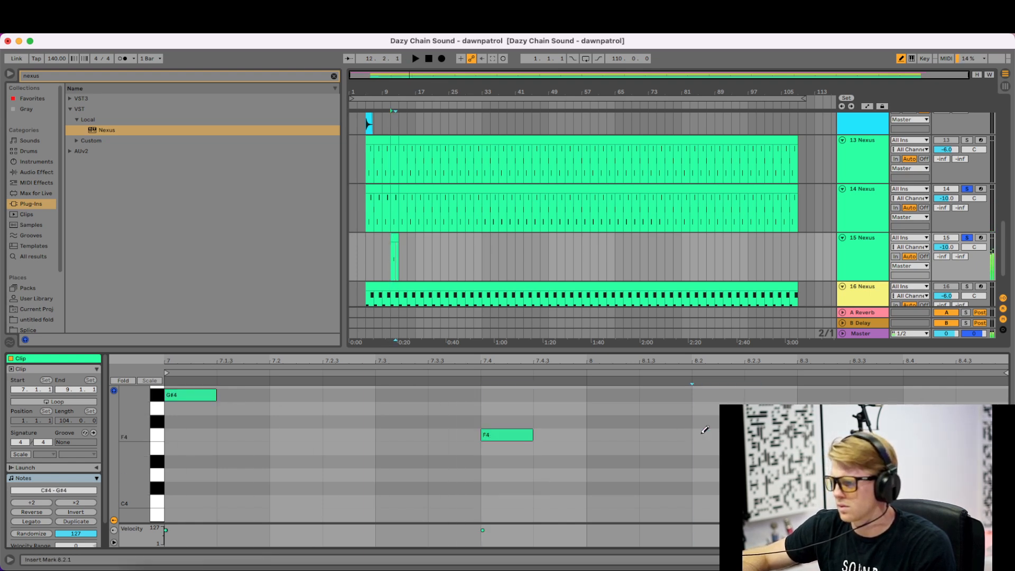
key(space)
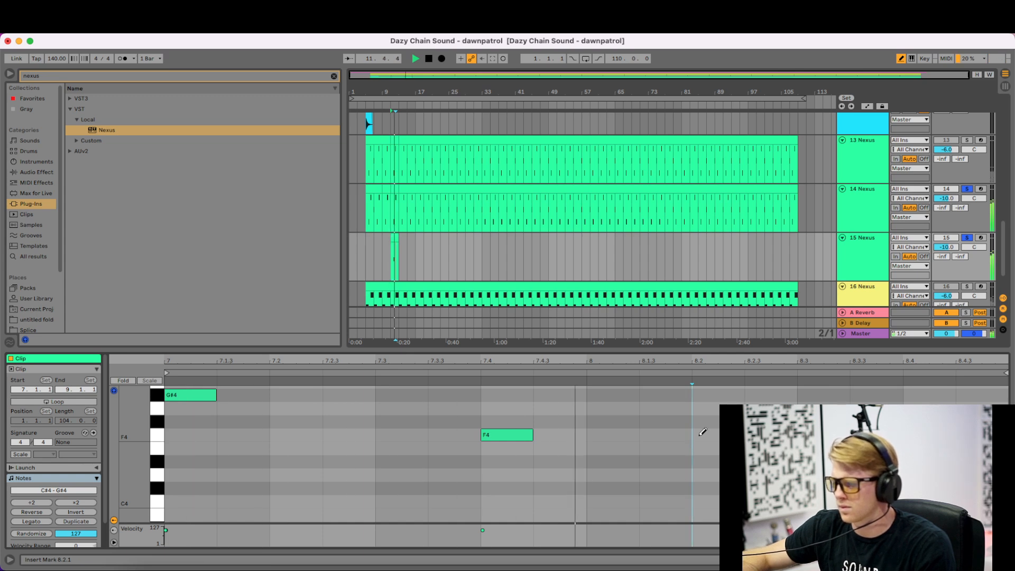
key(space)
- Draw a C#5 at 8.2, comparing it with neighbouring pitches, and play the phrase
scroll(704, 418, up, 3)
drag(705, 393, 704, 401)
key(space)
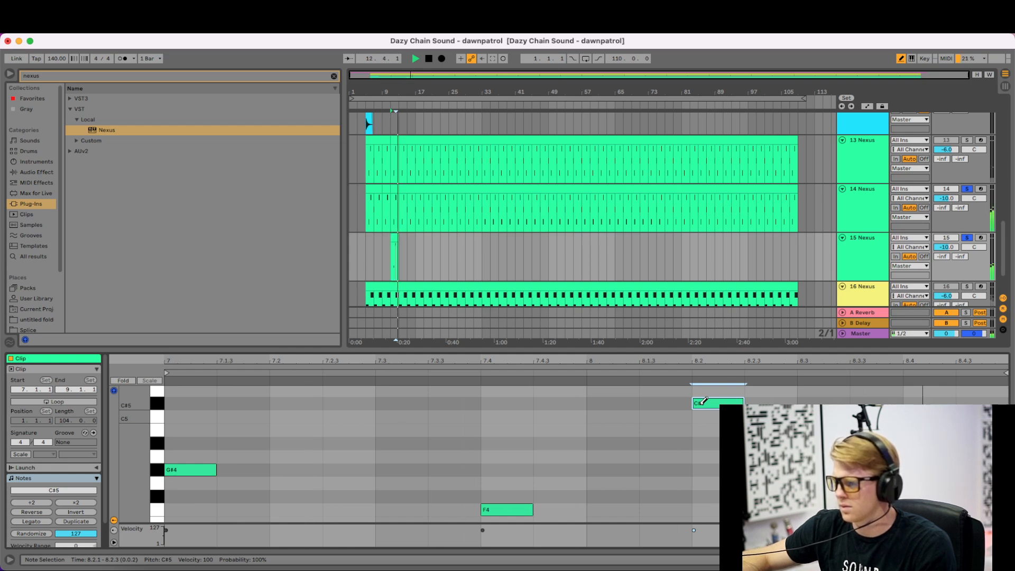
click(704, 401)
key(space)
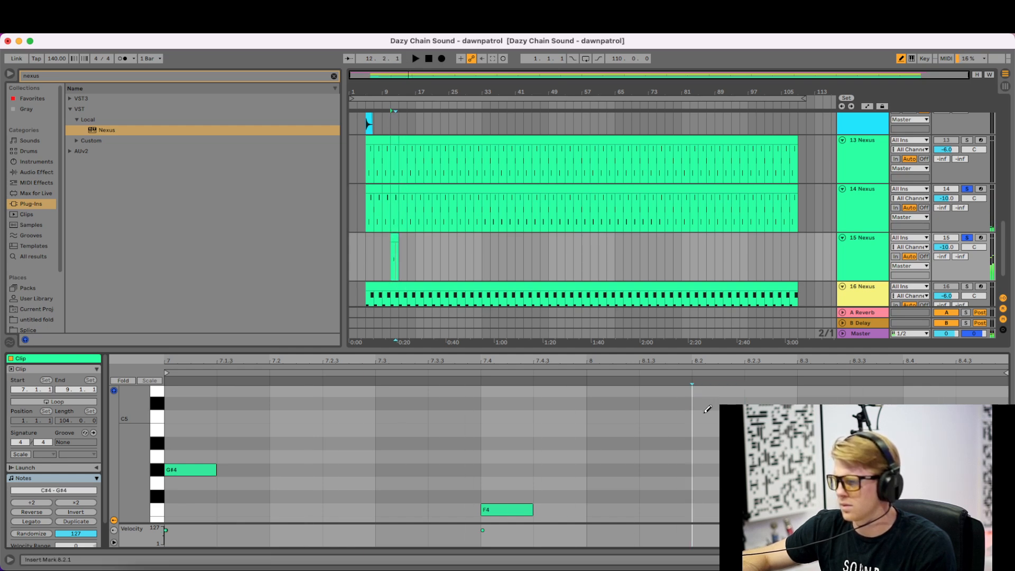
click(704, 413)
click(707, 413)
click(708, 405)
click(707, 405)
click(710, 399)
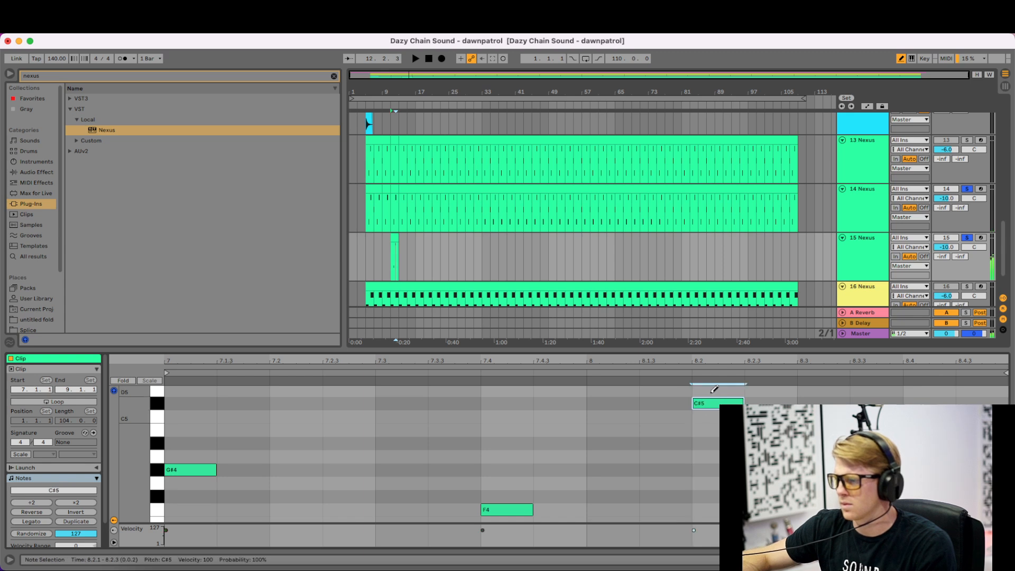
click(711, 392)
click(712, 404)
click(712, 393)
click(713, 393)
click(712, 393)
click(711, 400)
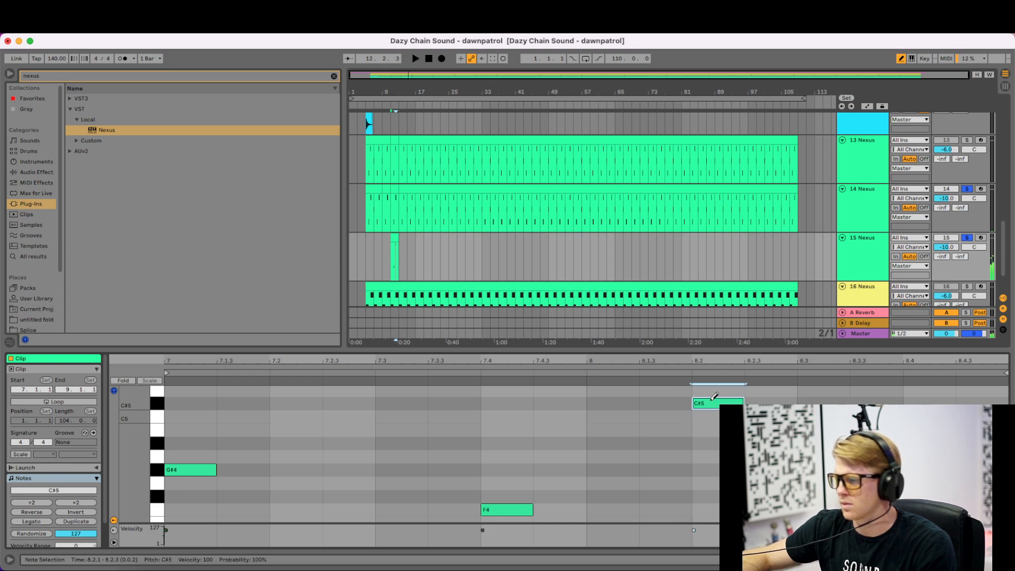
key(space)
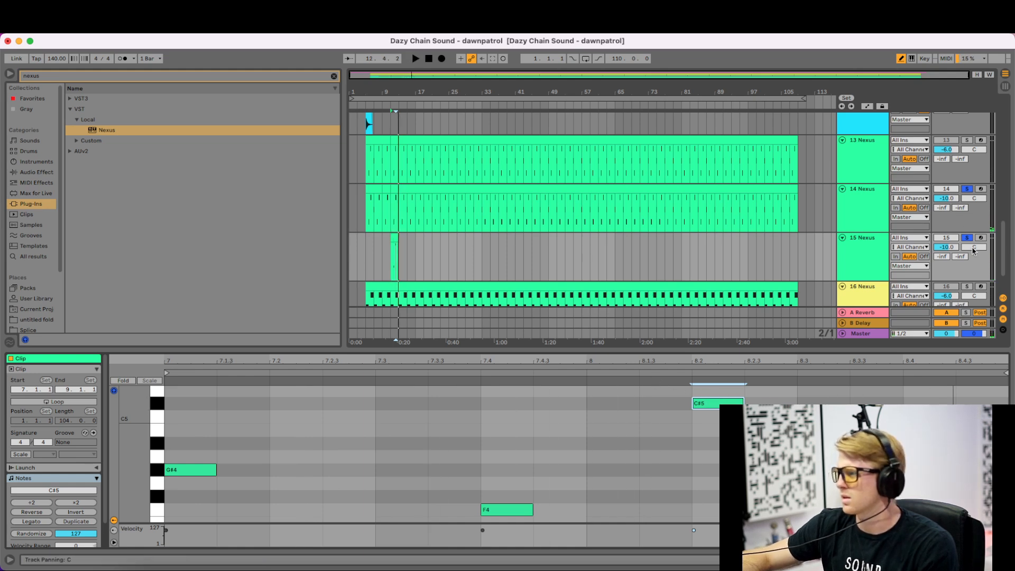
- Pan the track 15 Nexus to 50R and play the harmony against track 14
drag(975, 248, 974, 206)
key(space)
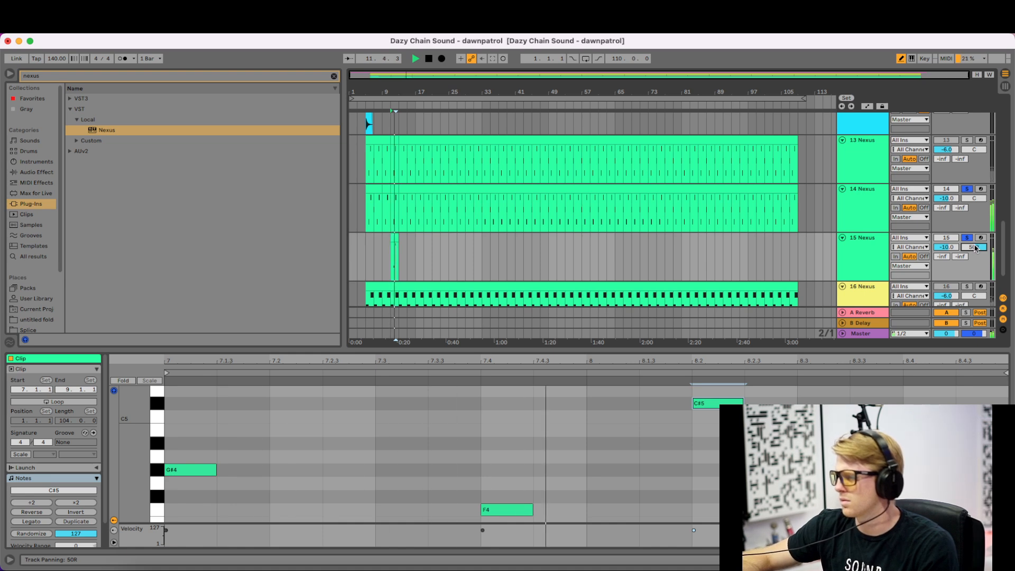
key(space)
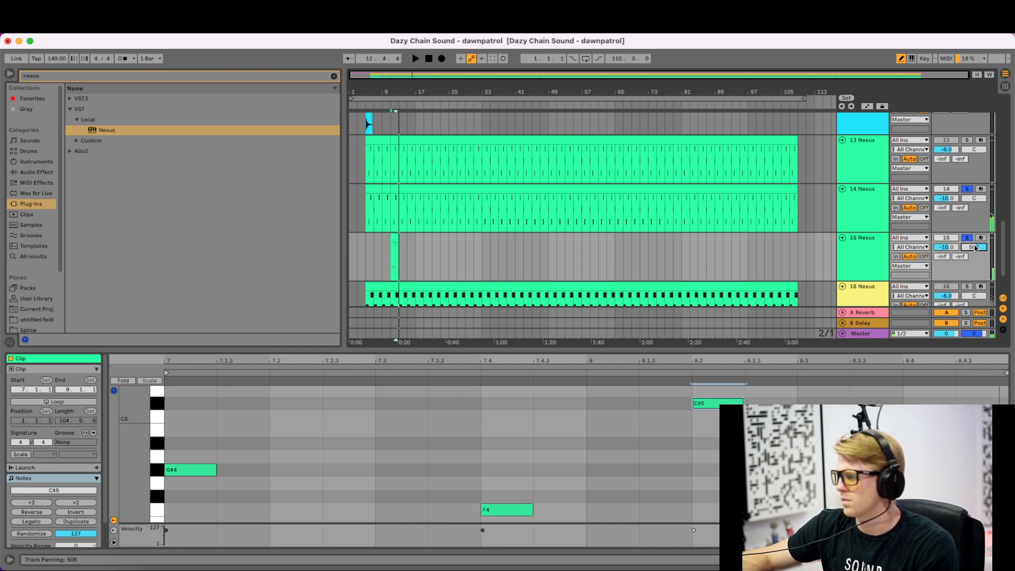
- Try C5 in place of the C#5 at 8.2 during playback, returning the note to C#5
click(697, 404)
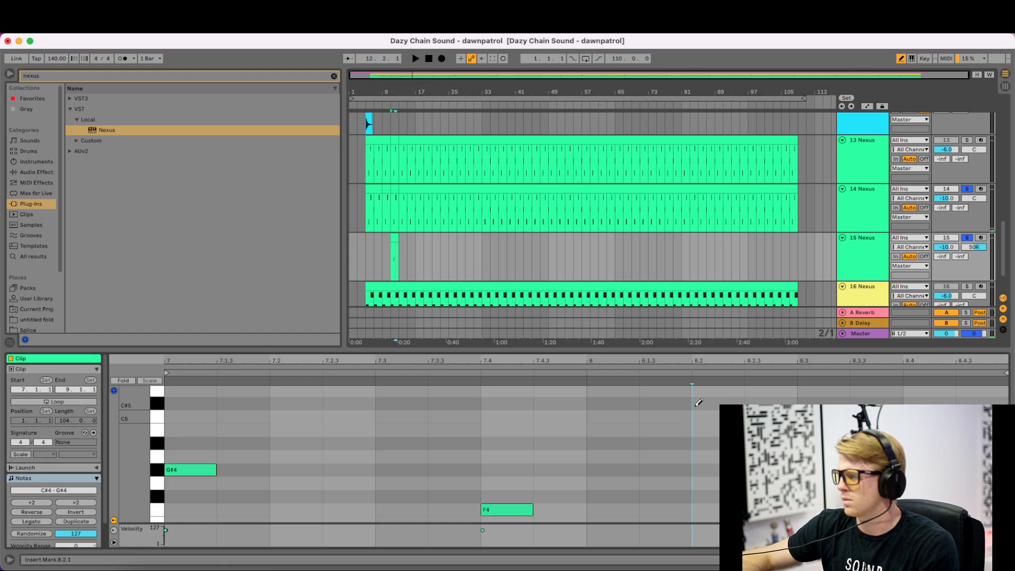
click(697, 404)
click(703, 405)
click(701, 416)
key(space)
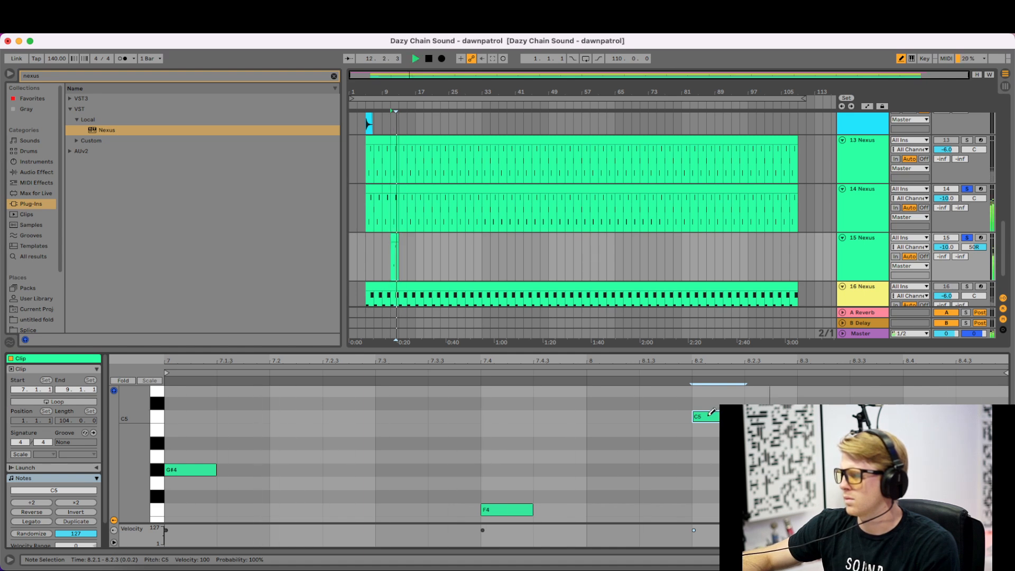
drag(711, 412, 705, 398)
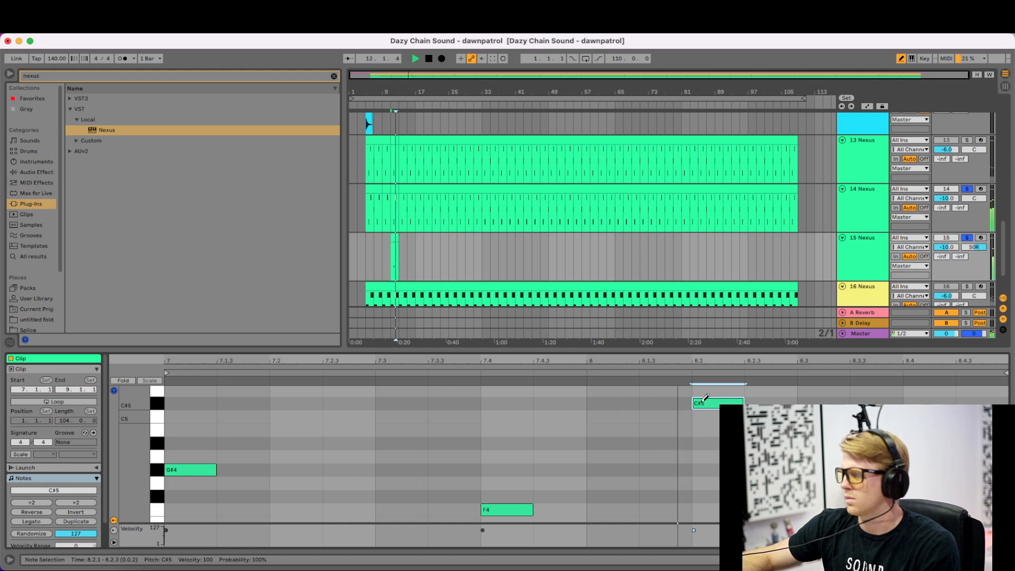
key(space)
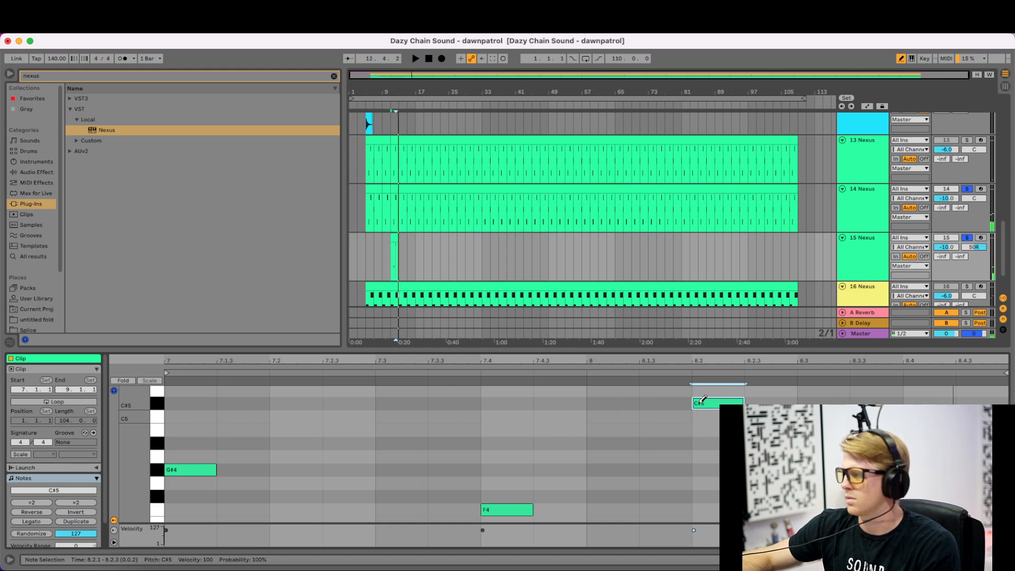
- Clear the solos, deactivate the track 15 Nexus, and play the mix from bar 5
click(855, 256)
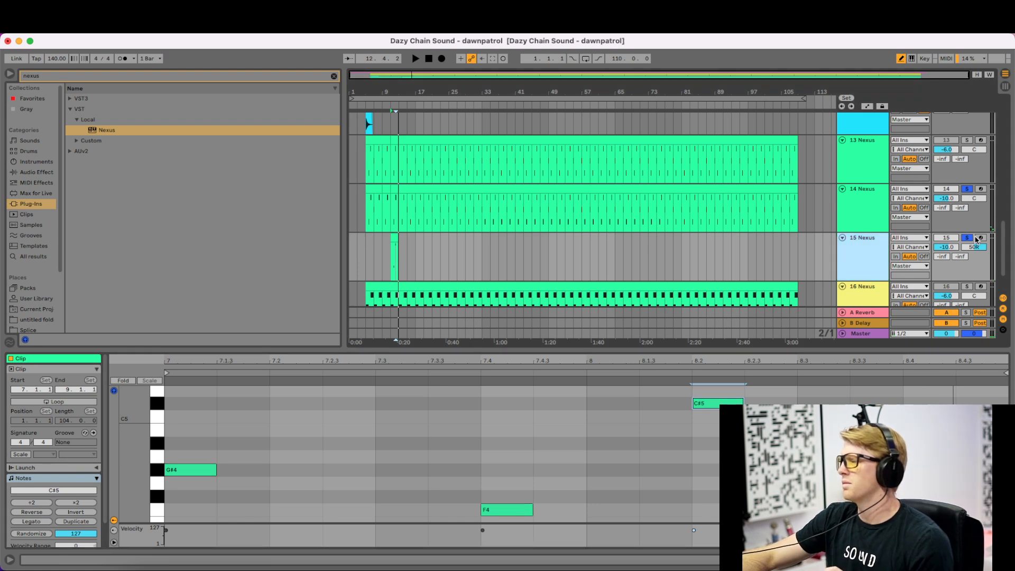
click(967, 237)
click(855, 251)
click(946, 238)
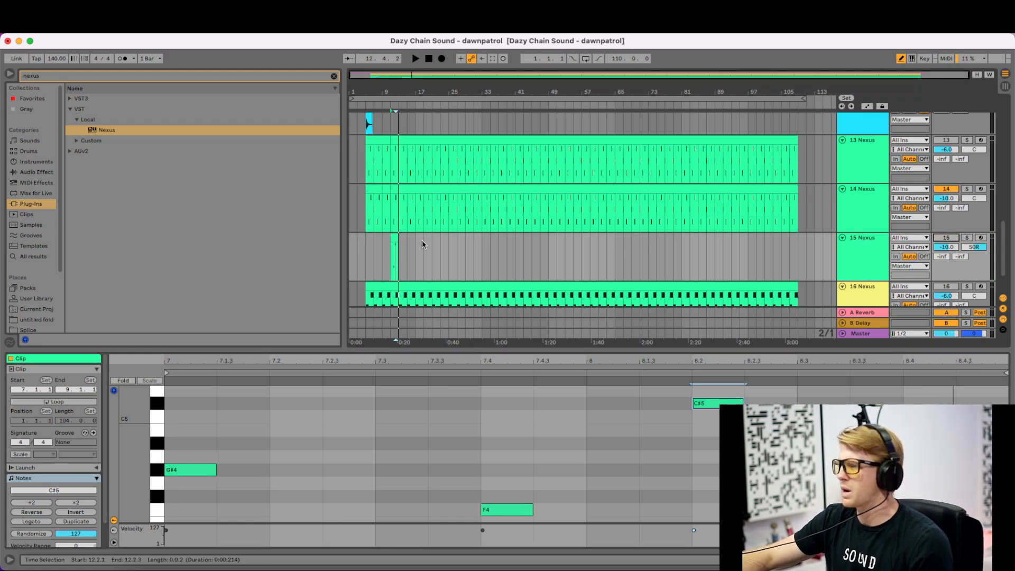
click(366, 205)
key(space)
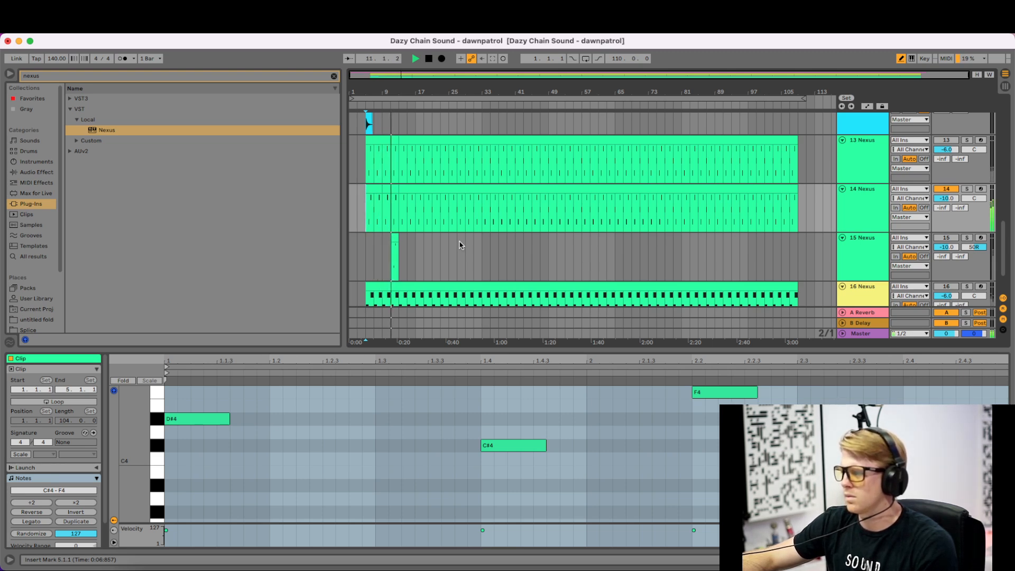
- Move the track 15 harmony clip to bars 9 to 11, reactivate its track, and play that section
click(395, 190)
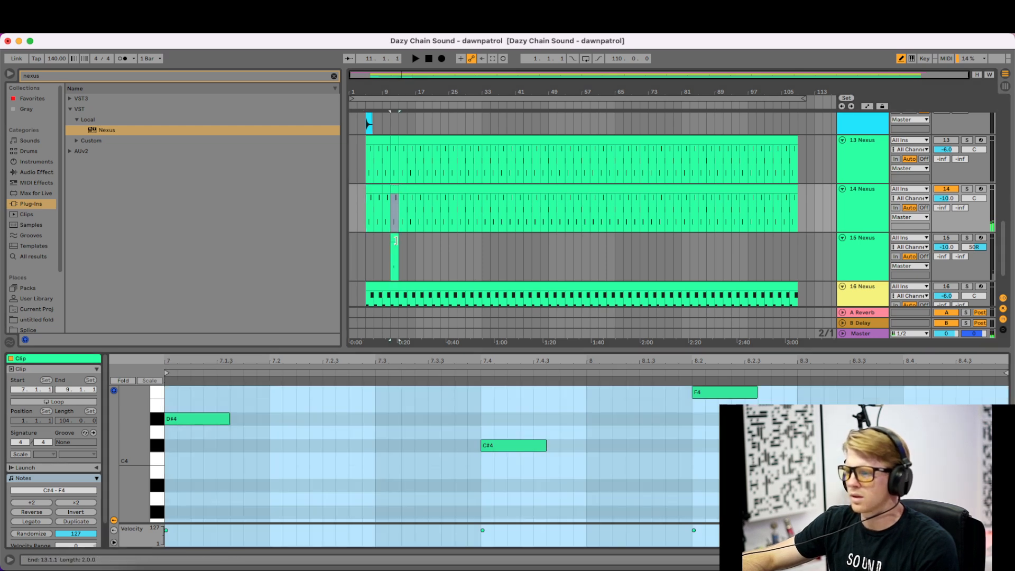
drag(395, 238, 387, 239)
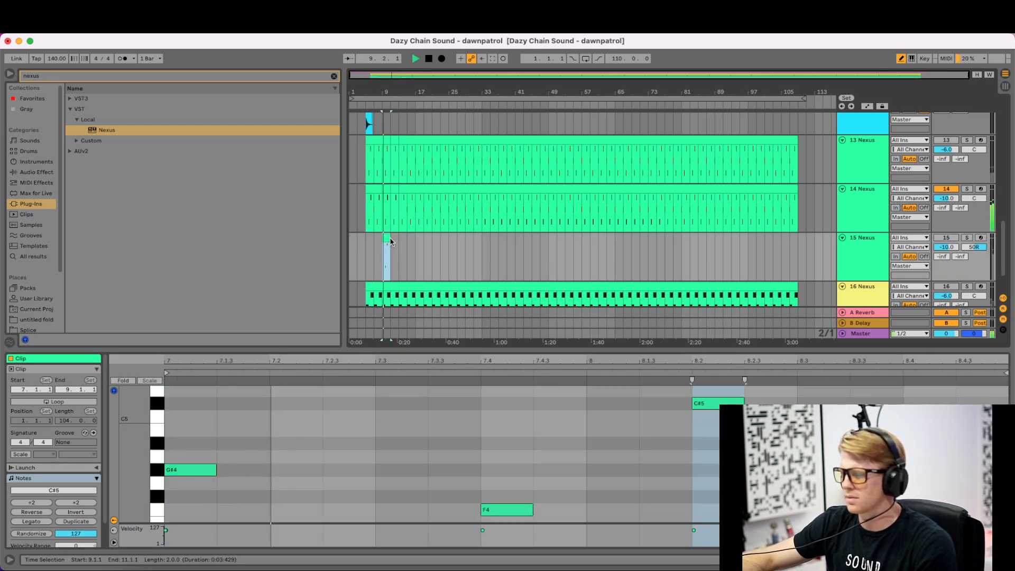
click(955, 237)
key(space)
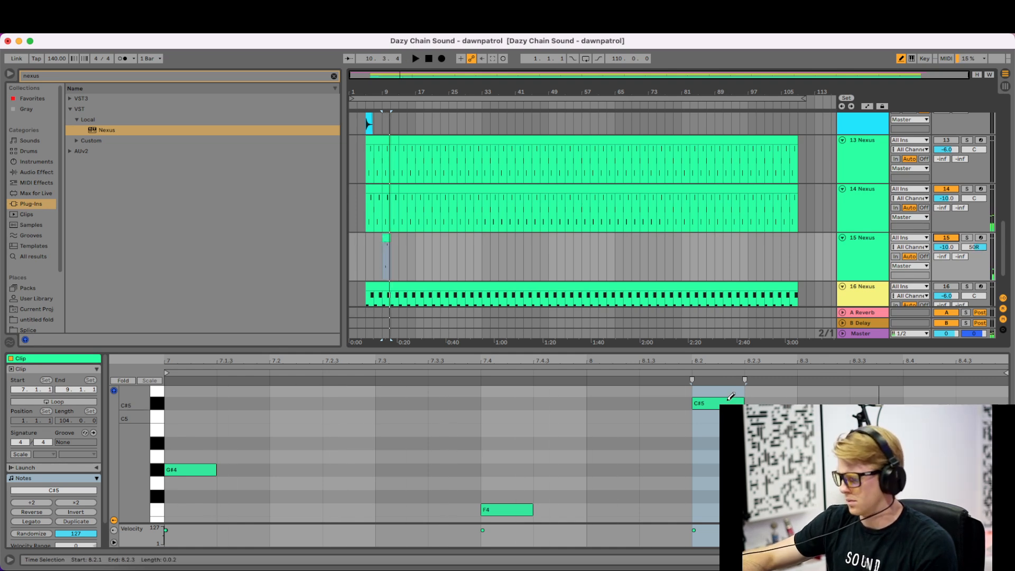
- Try C5 for the track 15 harmony note at 8.2 and check the preset loaded in that track's Nexus
drag(727, 404, 727, 418)
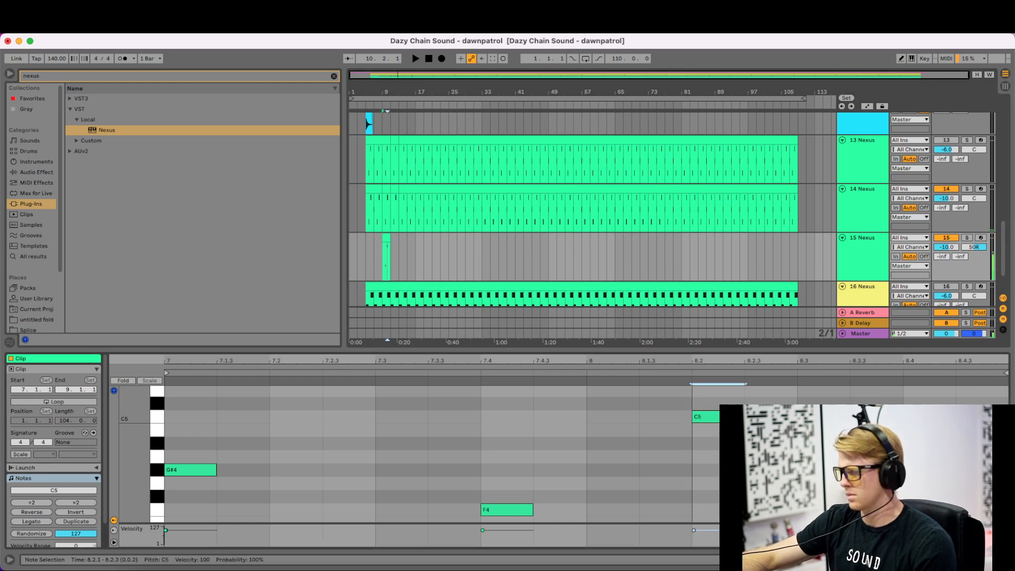
key(shift+Tab)
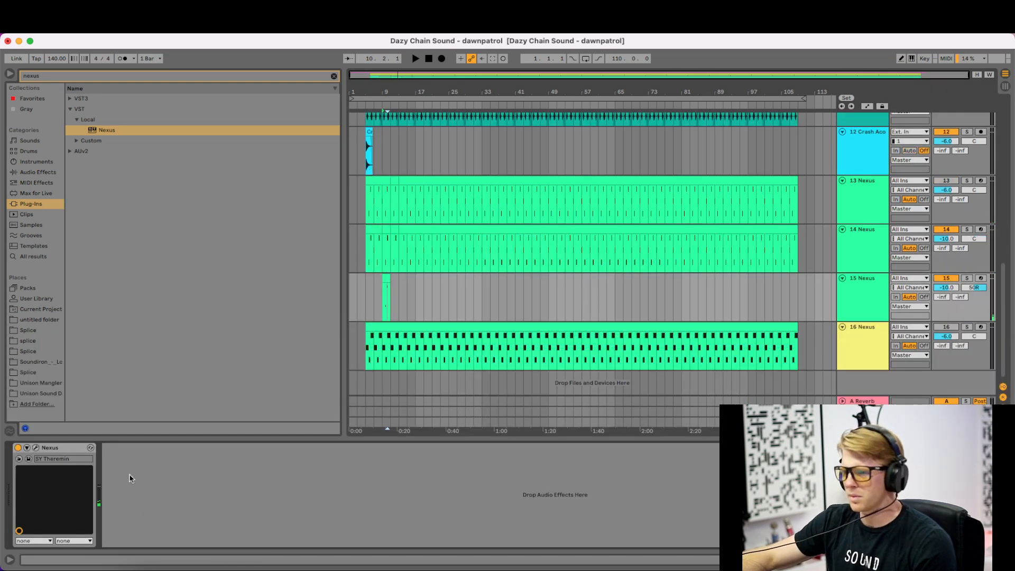
click(36, 448)
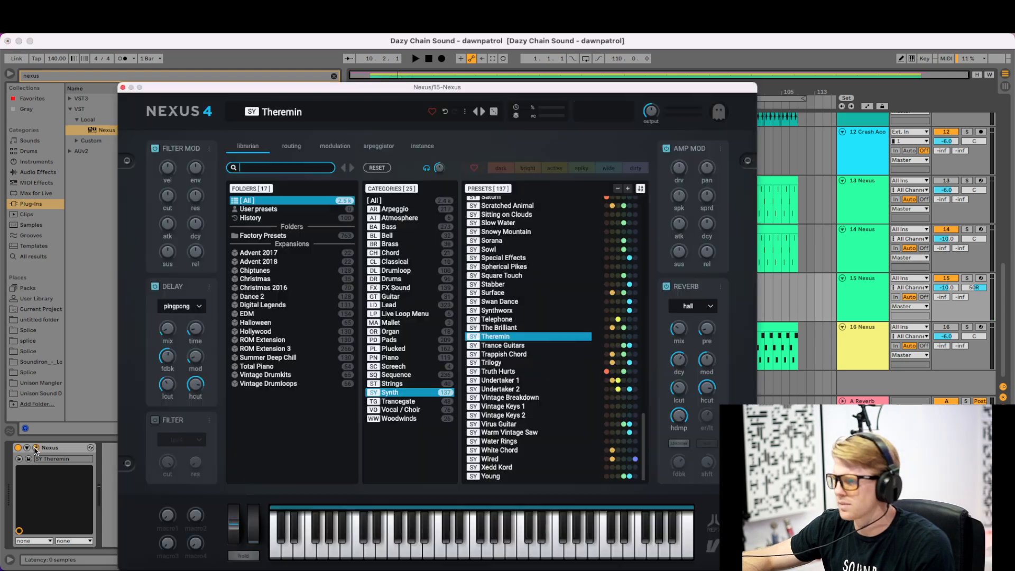
click(123, 87)
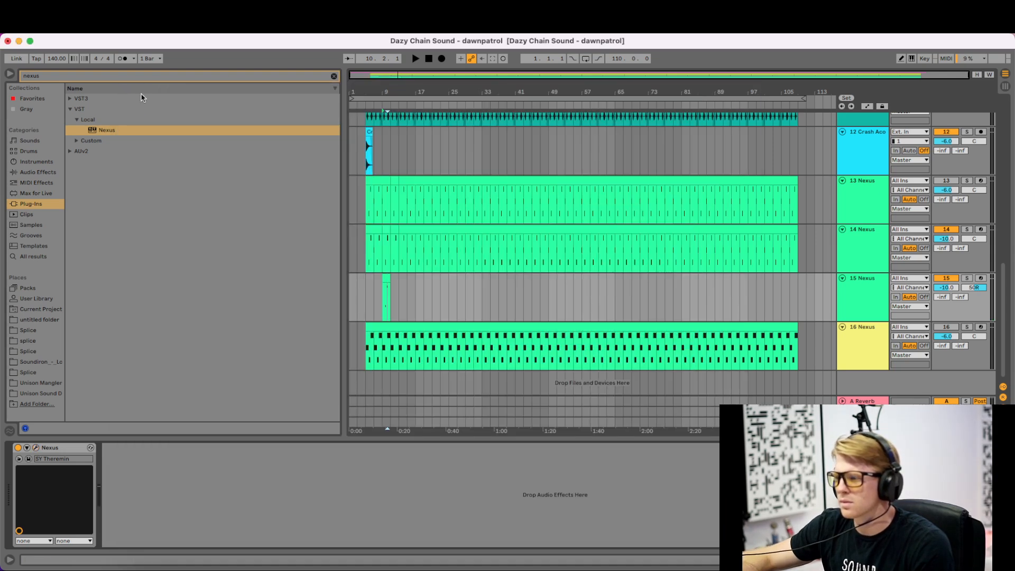
- Pan the track 15 Nexus to 50L, then duplicate the track and pan the copy to 50R
key(Delete)
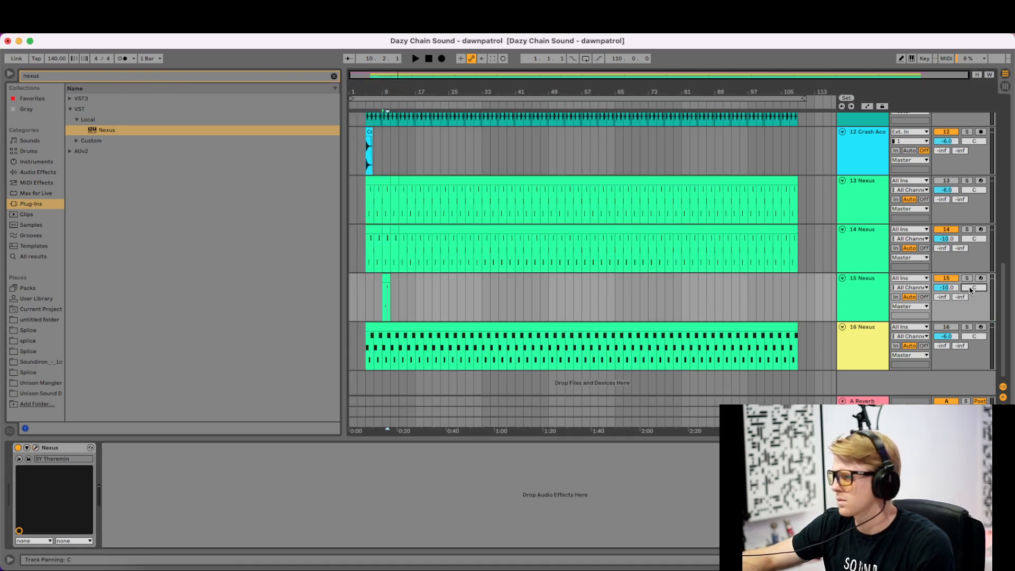
drag(970, 286, 956, 299)
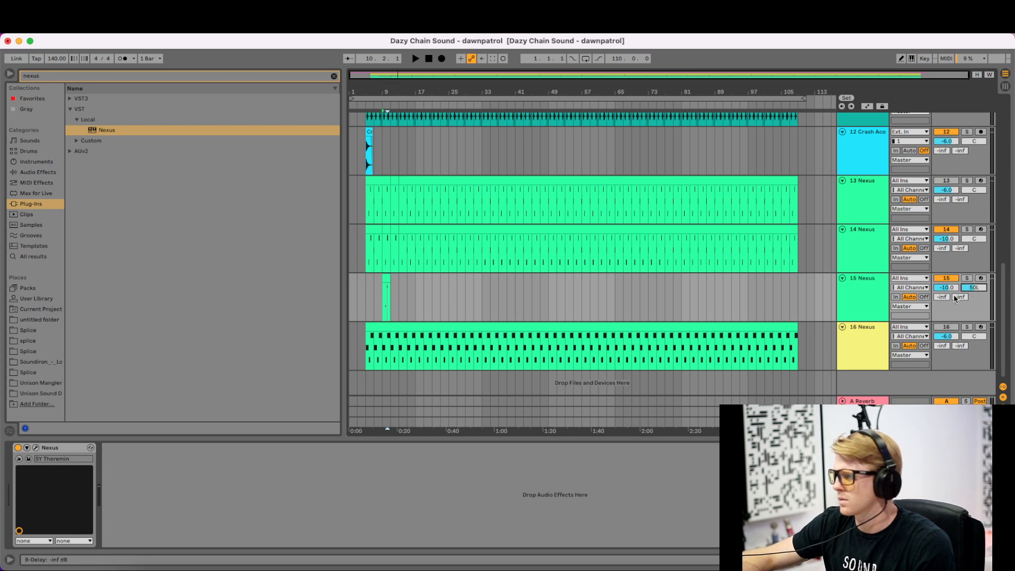
key(super+d)
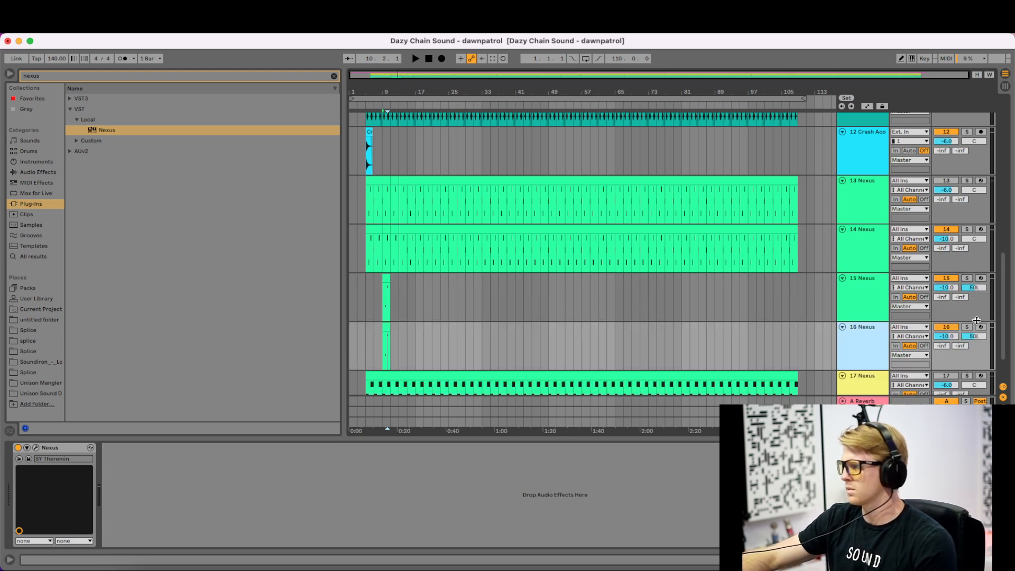
drag(974, 337, 973, 296)
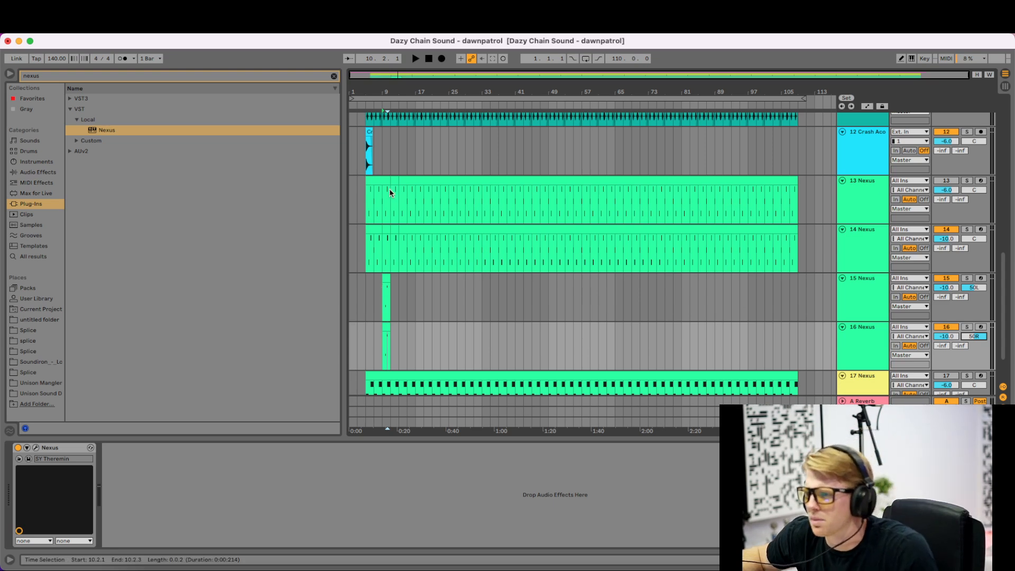
- Raise the 8.2 note to C#5 in both the track 15 and track 16 harmony clips, auditioning the section from bar 9
click(389, 234)
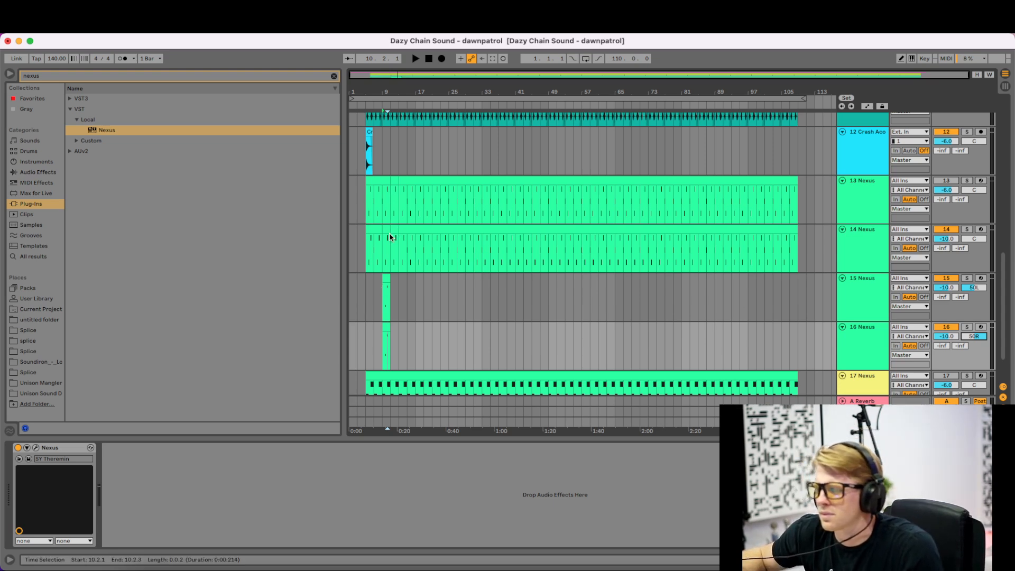
key(space)
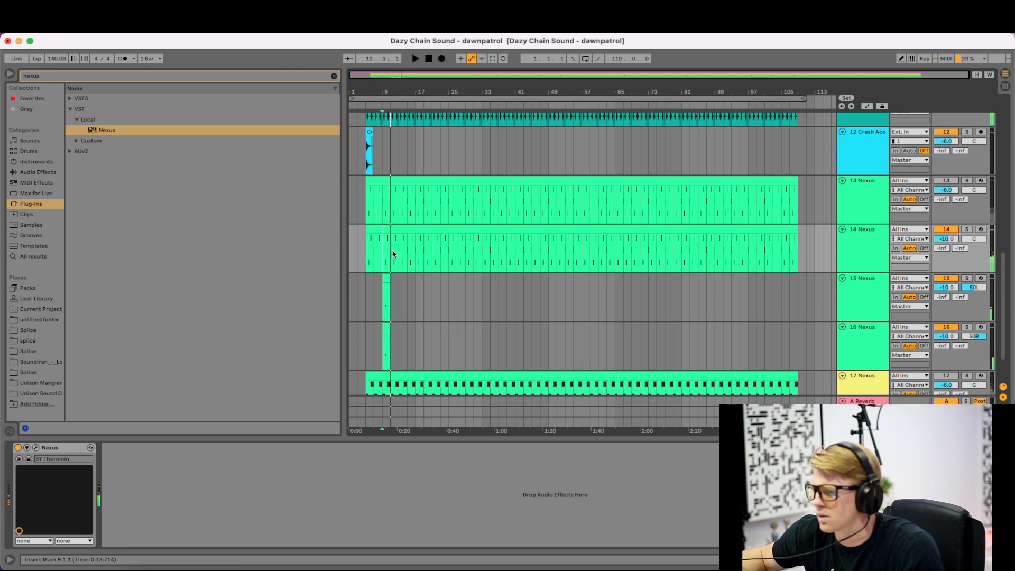
double_click(390, 275)
key(space)
key(Up)
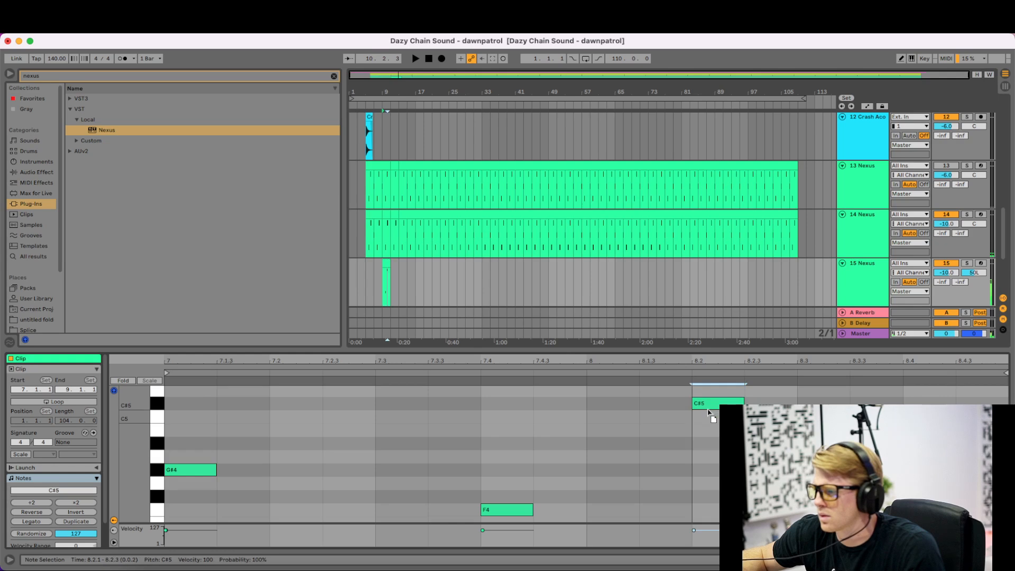
scroll(389, 268, down, 2)
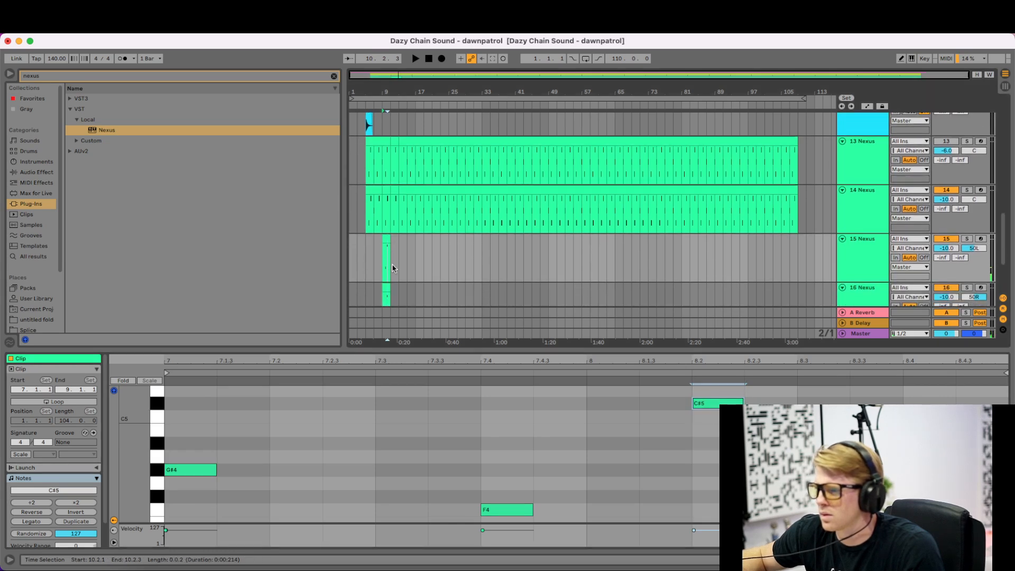
click(386, 288)
key(Up)
key(space)
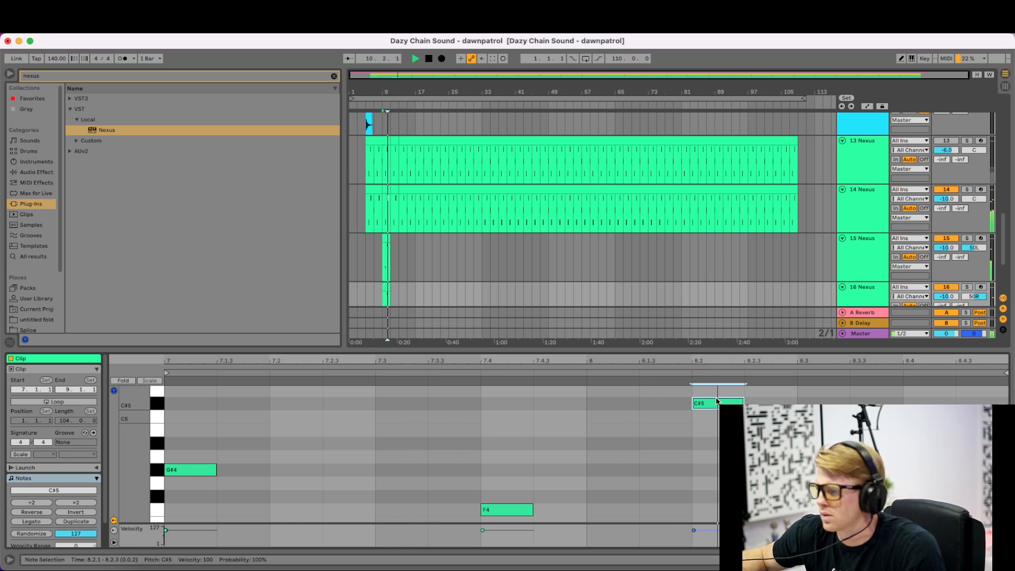
key(space)
- Split bars 11 to 13 of the track 14 melody into a separate clip and delete the remaining melody after bar 13
click(400, 204)
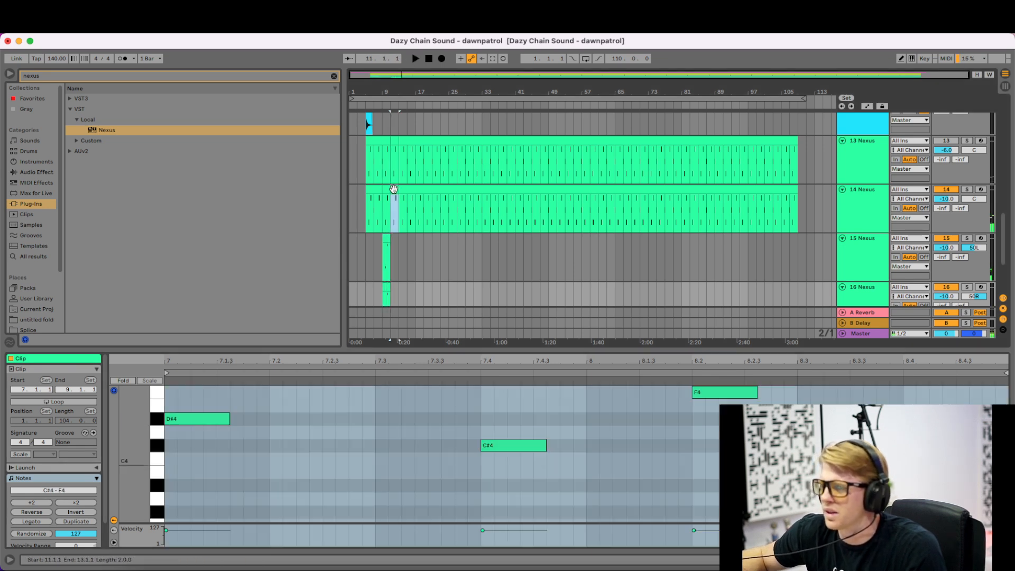
key(super+e)
key(Delete)
click(392, 188)
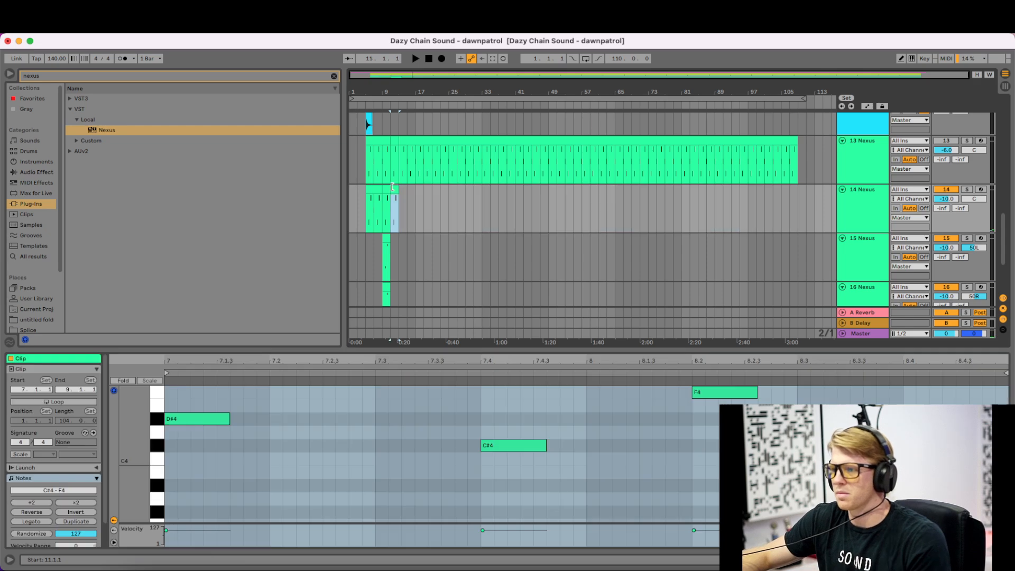
- Play the track 14 clip from bar 11 and lower its first note to C#4
key(space)
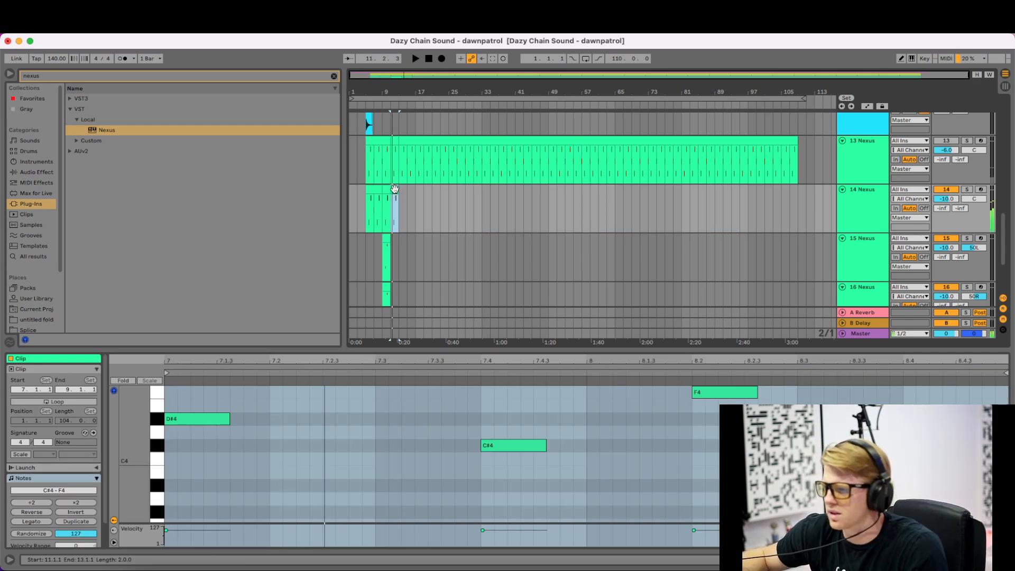
key(space)
drag(208, 419, 210, 443)
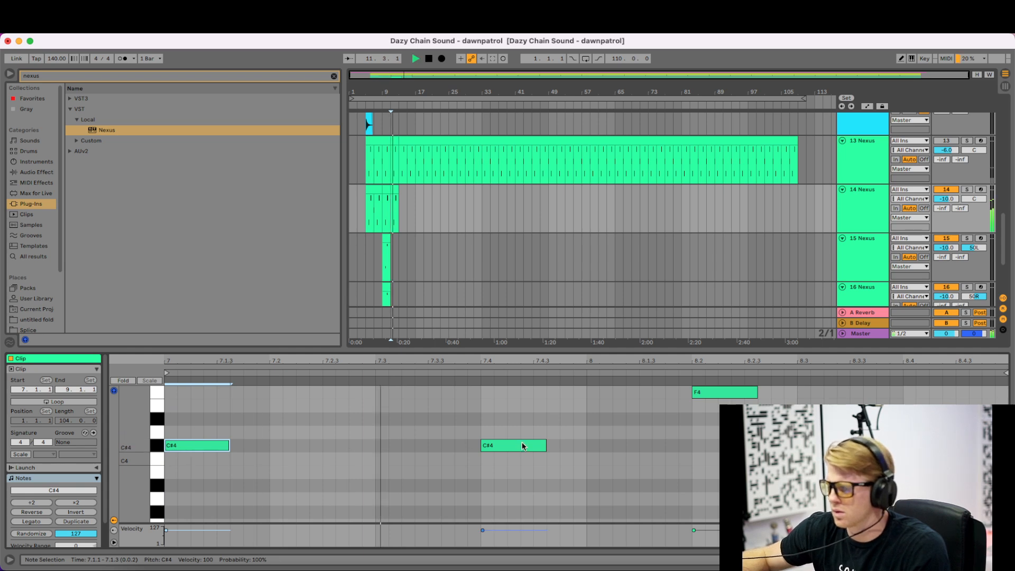
- In track 14's clip at bar 11, move the C#4 note at 7.4 to G#3 and the F4 note at 8.2 to D#4
drag(522, 444, 524, 504)
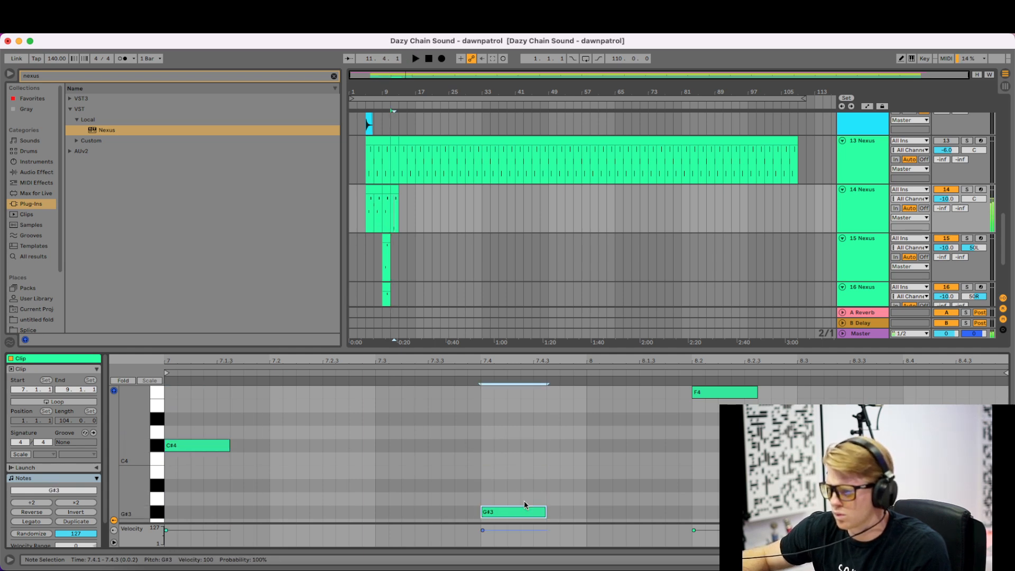
drag(715, 393, 717, 422)
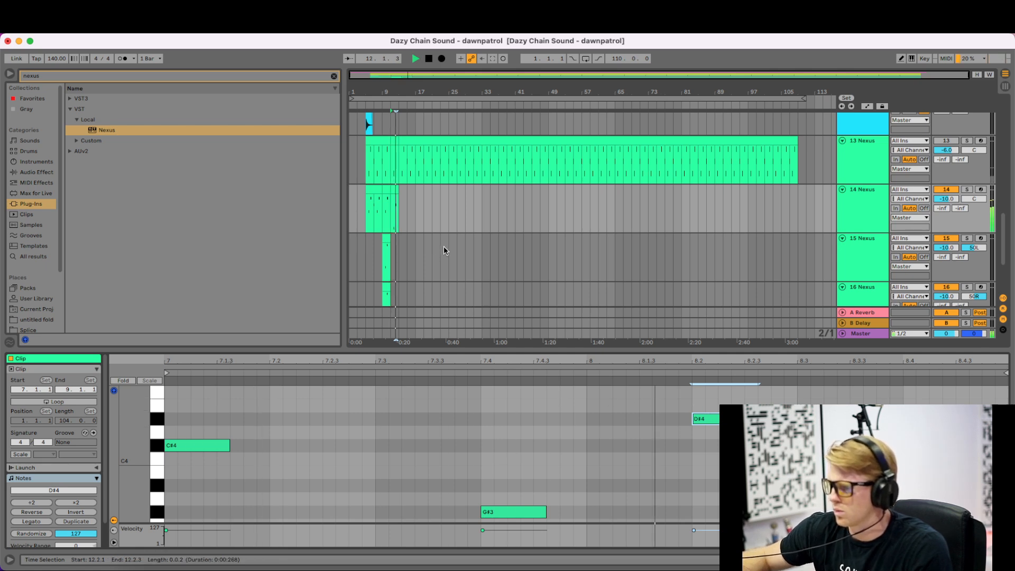
key(space)
- Duplicate bars 5 to 13 of tracks 14, 15 and 16 repeatedly until the pattern reaches bar 109
drag(401, 291, 365, 195)
key(super+d)
key(super+d)
key(super+d)
key(super+d)
key(super+d)
key(super+d)
key(super+d)
key(super+d)
key(super+d)
key(super+d)
key(super+d)
key(super+d)
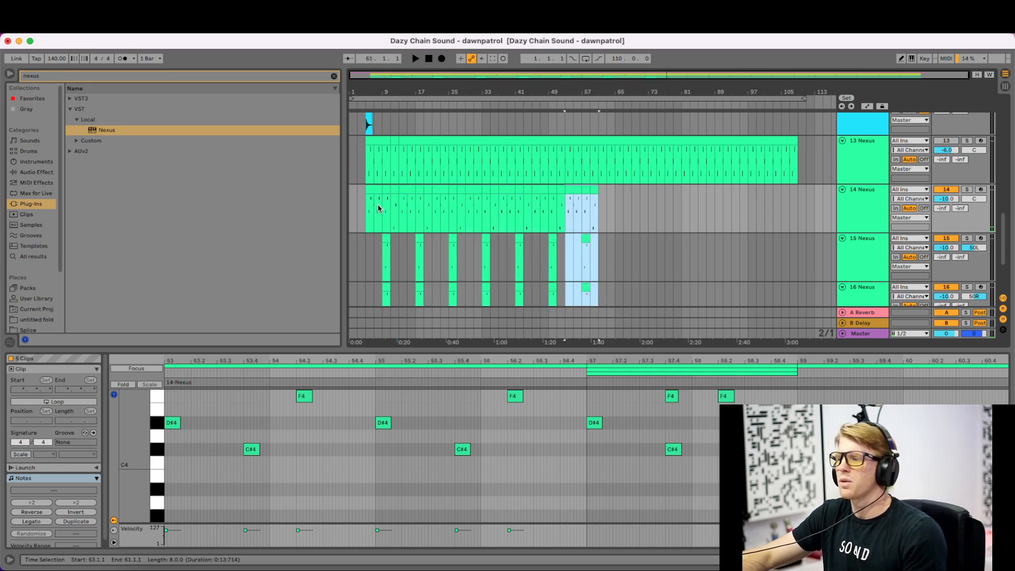
- Play the arrangement from bar 5 to listen to the duplicated melody, and stop playback
click(366, 206)
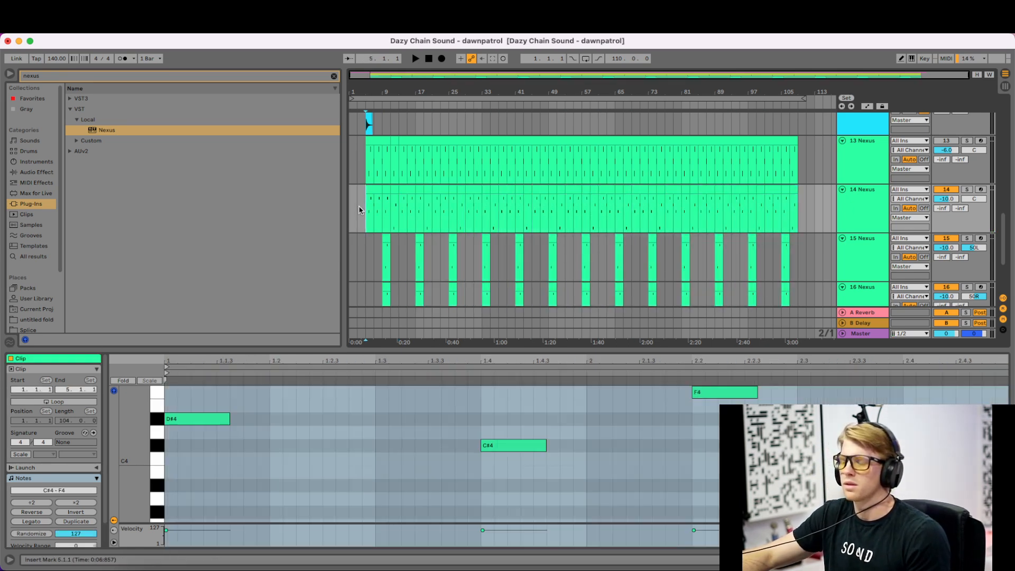
key(space)
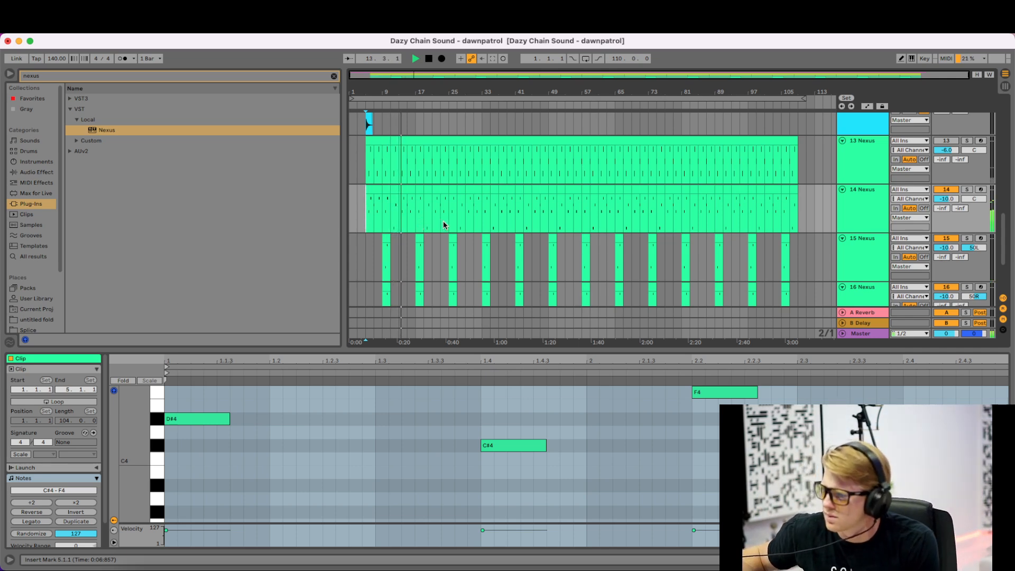
key(space)
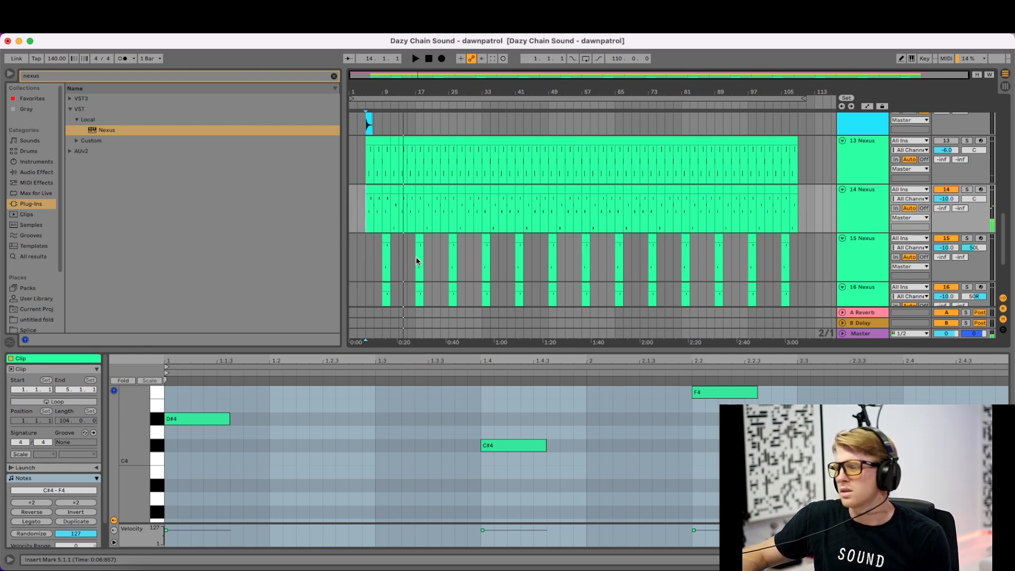
- Open the Nexus instrument on track 15 to examine its loaded preset, and close its window
scroll(473, 233, down, 2)
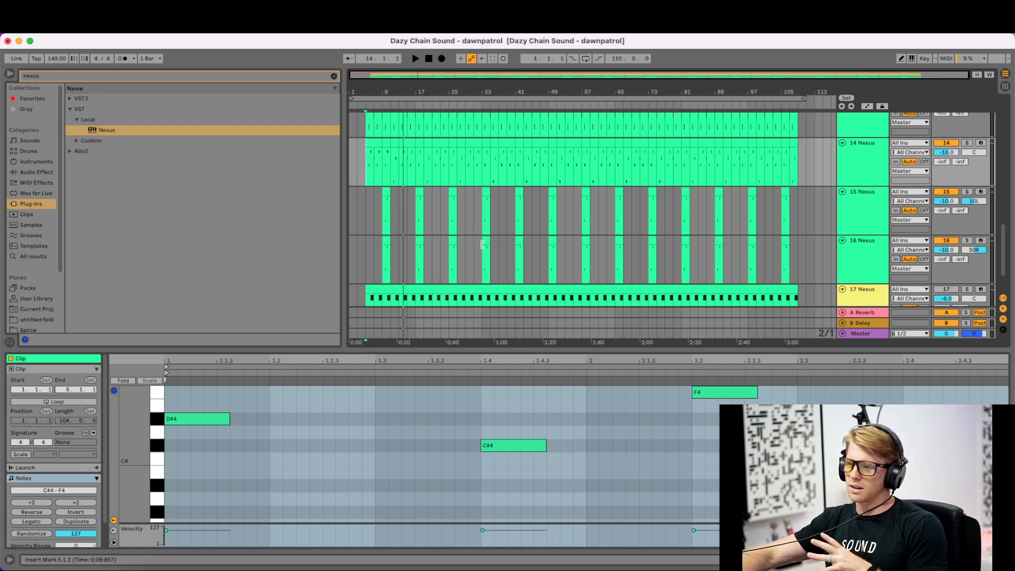
click(859, 212)
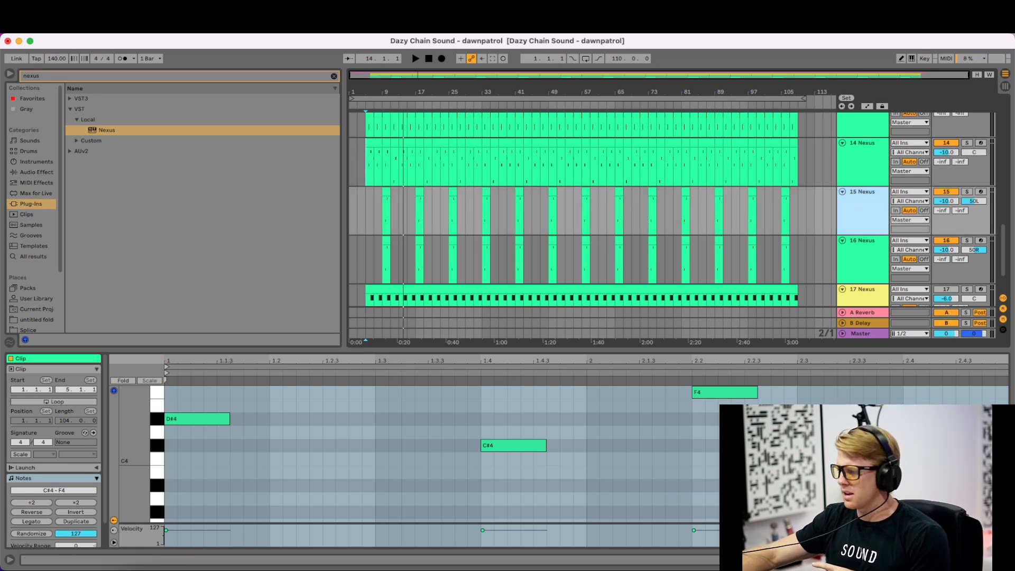
key(shift+Tab)
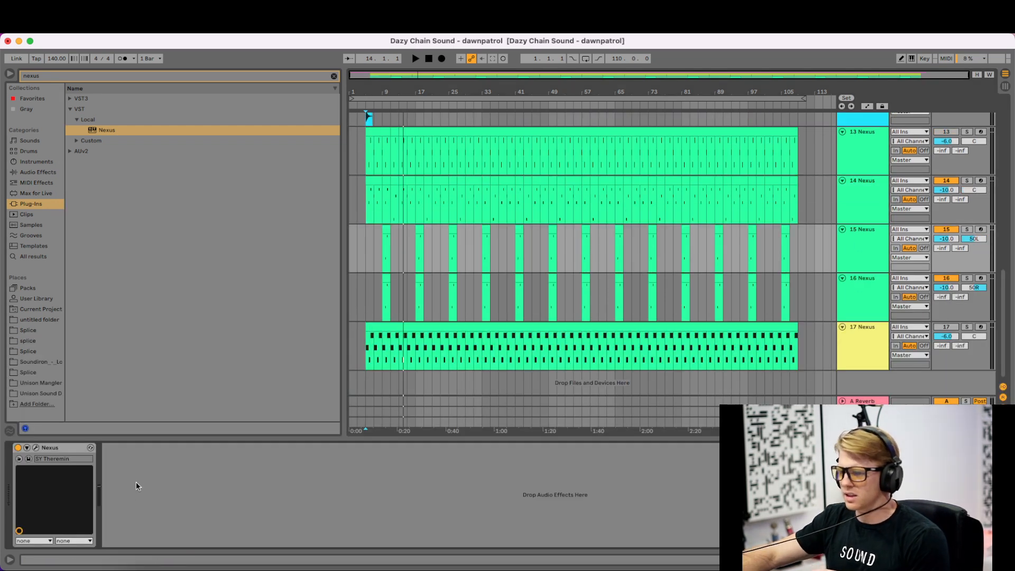
click(35, 447)
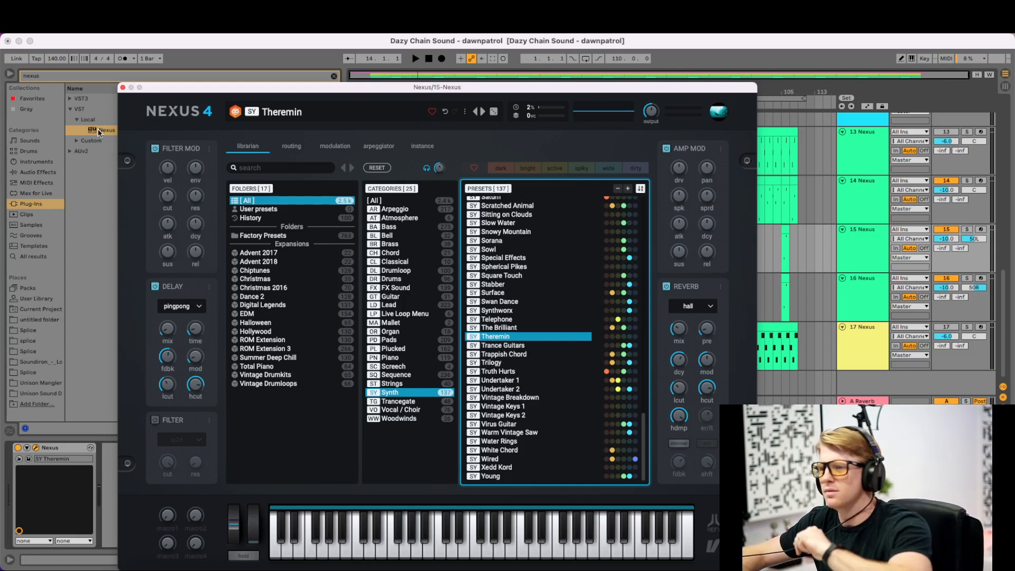
click(123, 87)
- Open the program preferences to view the audio settings, and close them
click(37, 37)
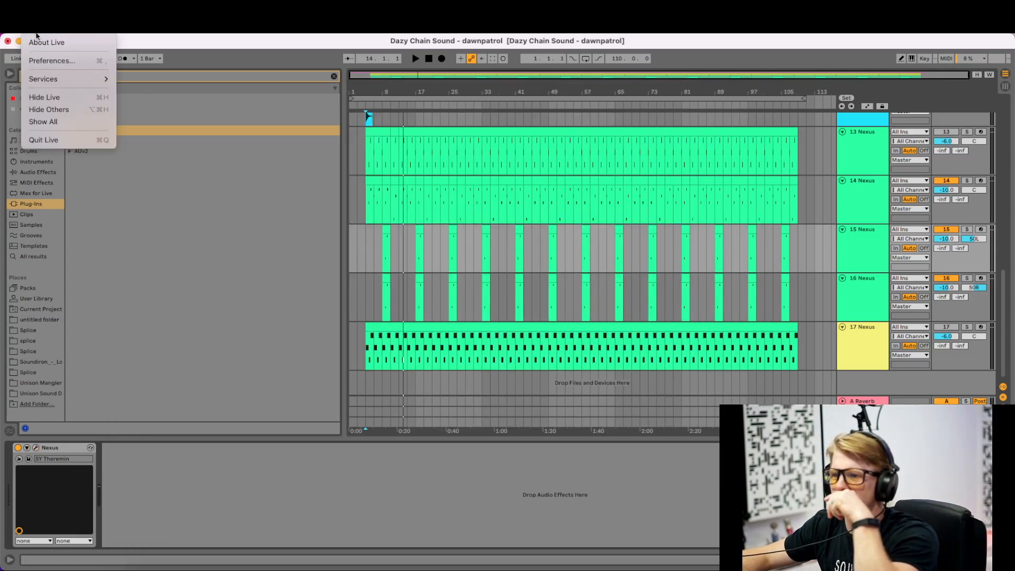
click(48, 62)
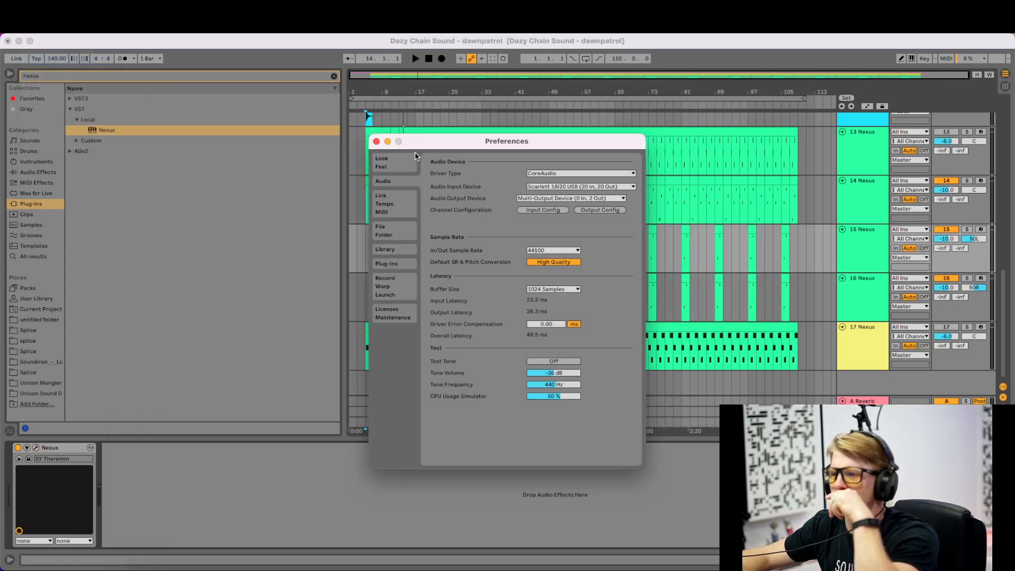
click(376, 141)
- Transpose all notes in track 15's clip at bar 9 down one octave and listen to the result
click(846, 244)
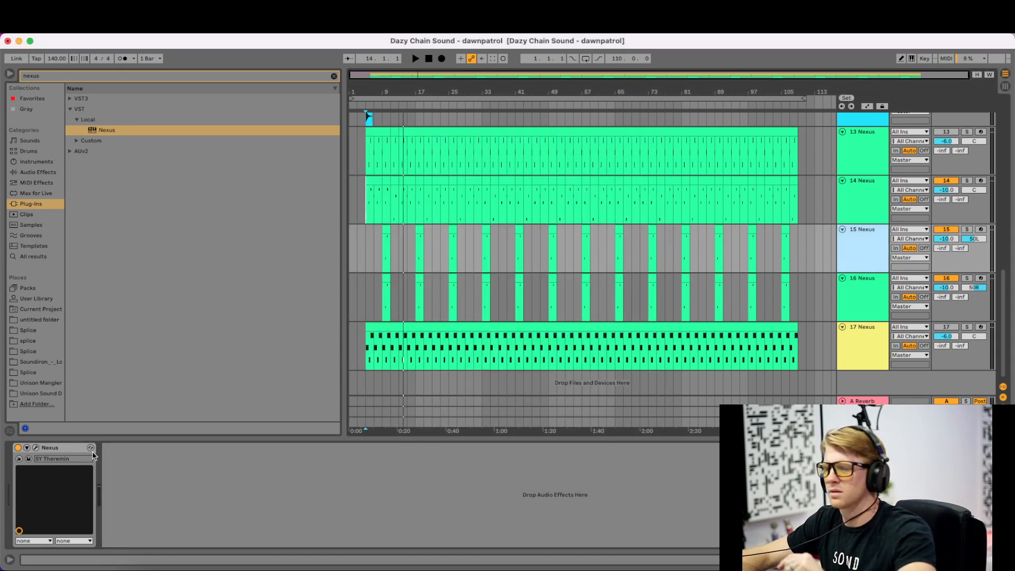
double_click(386, 231)
click(274, 467)
key(super+a)
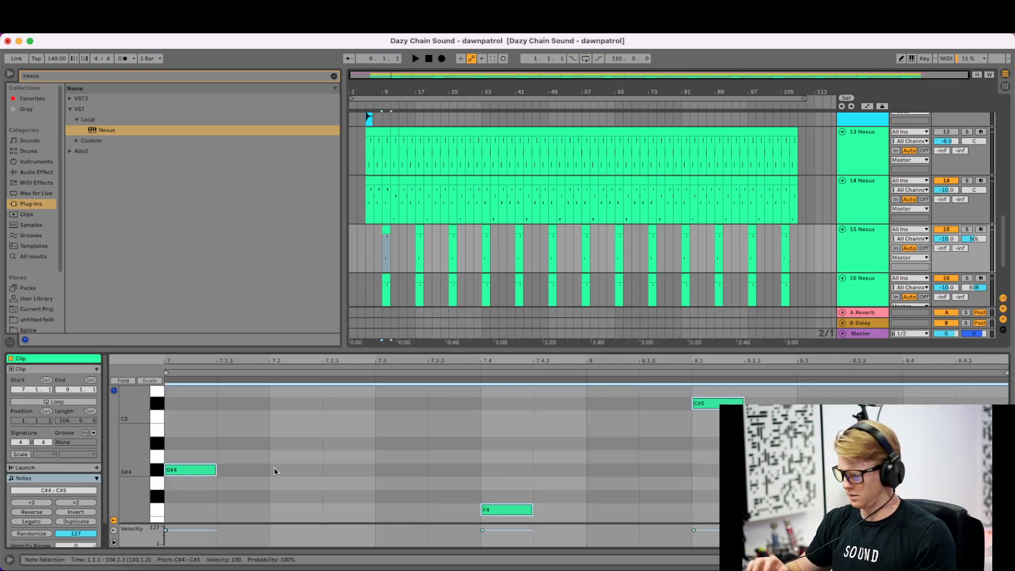
key(shift+Down)
key(space)
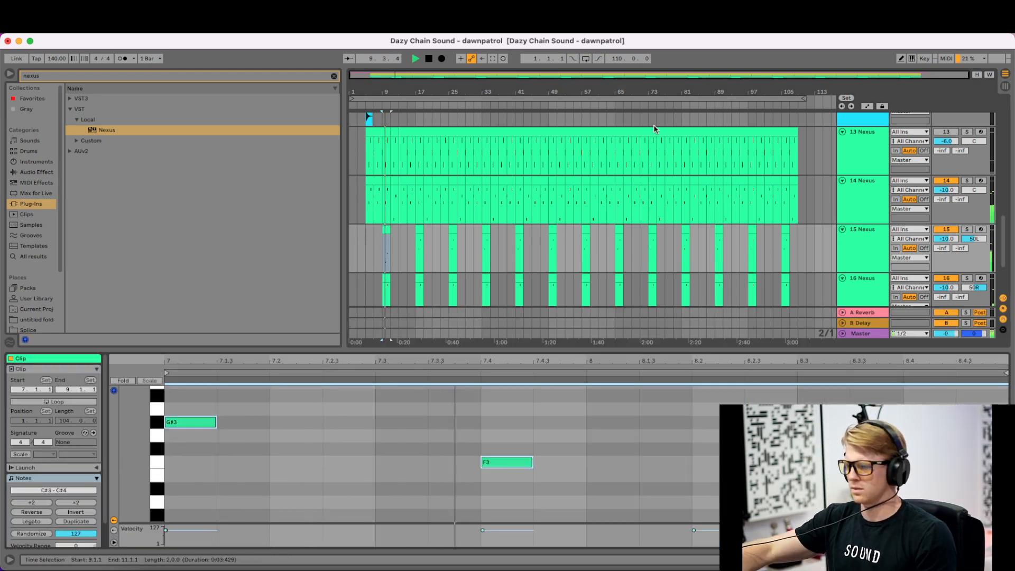
key(space)
- Transpose all notes in track 16's clip at bar 9 down one octave
scroll(432, 230, down, 2)
double_click(387, 251)
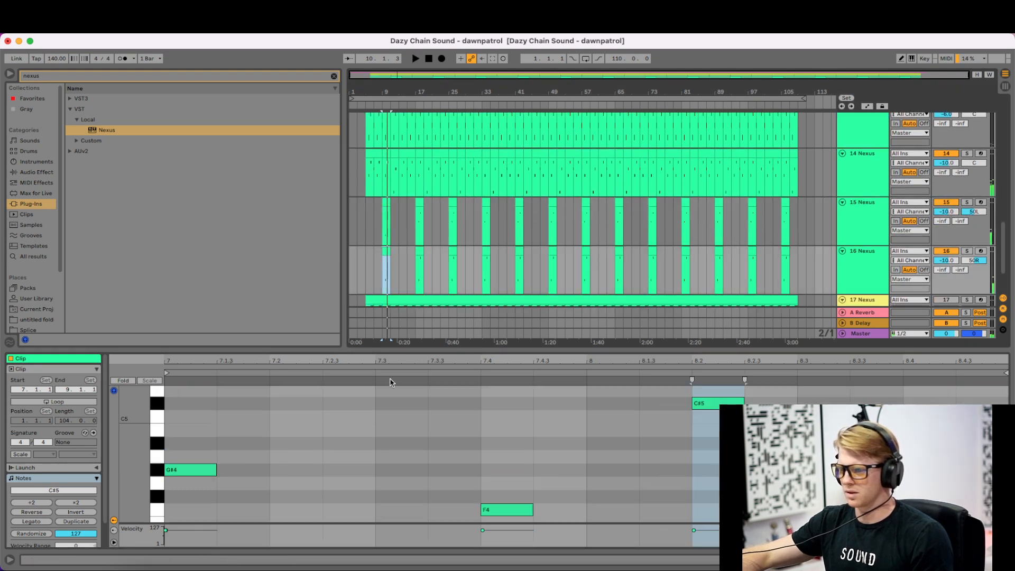
click(388, 406)
key(super+a)
key(shift+Down)
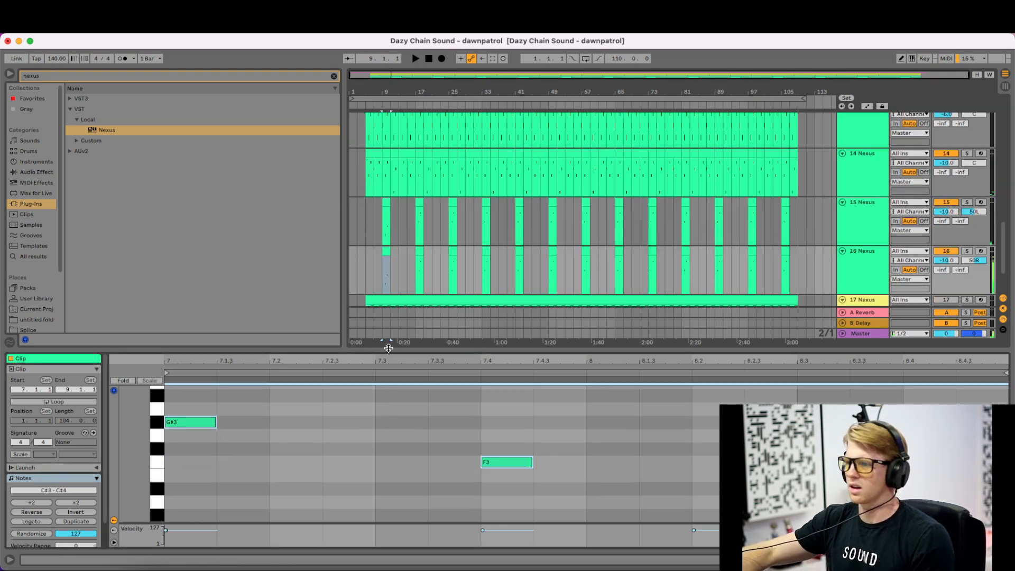
- Duplicate bars 5 to 13 of tracks 15 and 16 with the octave-lowered clips repeatedly up to bar 109
drag(375, 209, 397, 262)
key(super+d)
key(super+d)
key(super+d)
key(super+d)
key(super+d)
key(super+d)
key(super+d)
key(super+d)
key(super+d)
key(super+d)
key(super+d)
key(super+d)
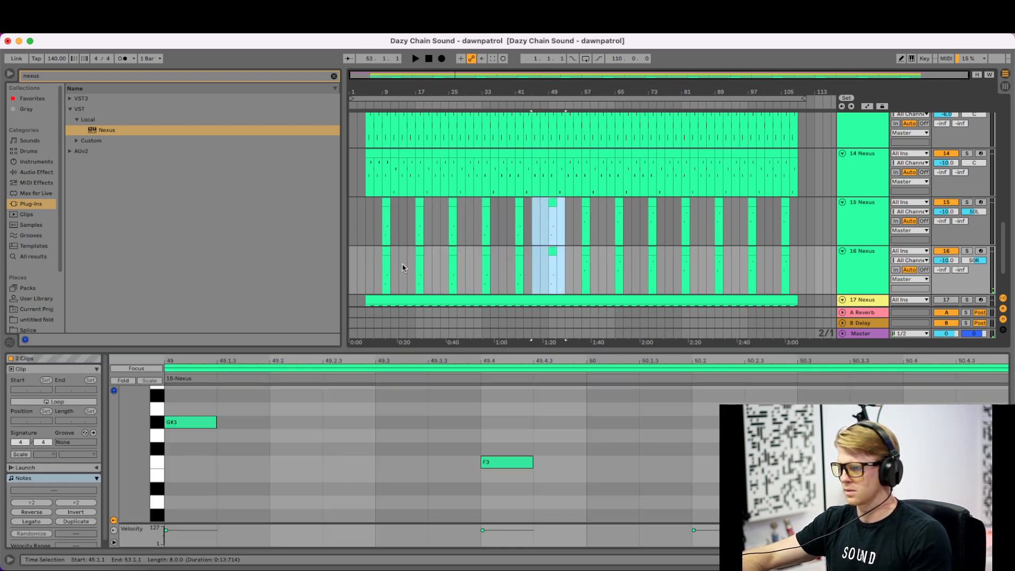
- Play the arrangement from bar 5 to hear the layered Nexus tracks together
click(362, 211)
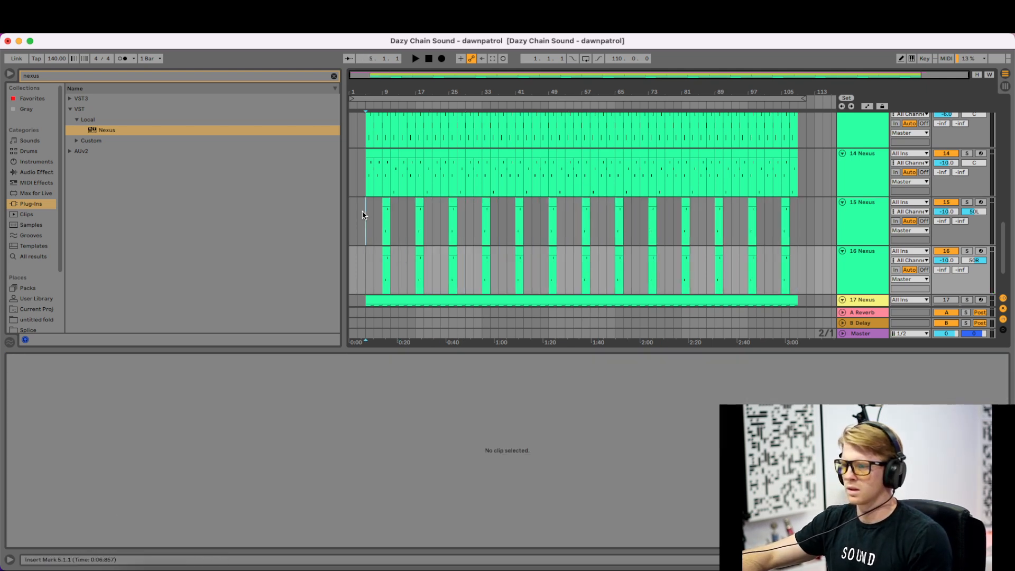
key(space)
key(space)
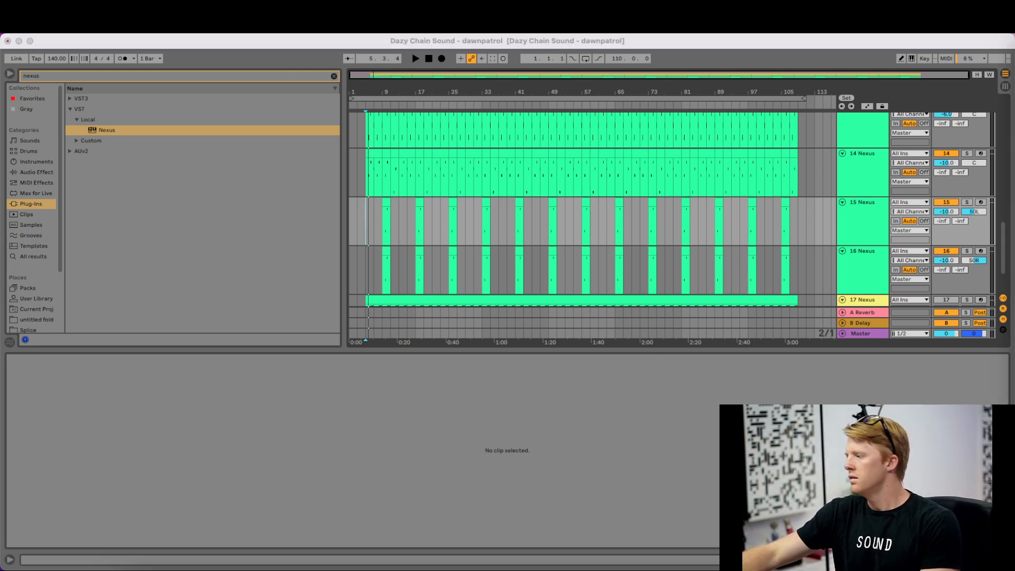
click(366, 149)
click(376, 155)
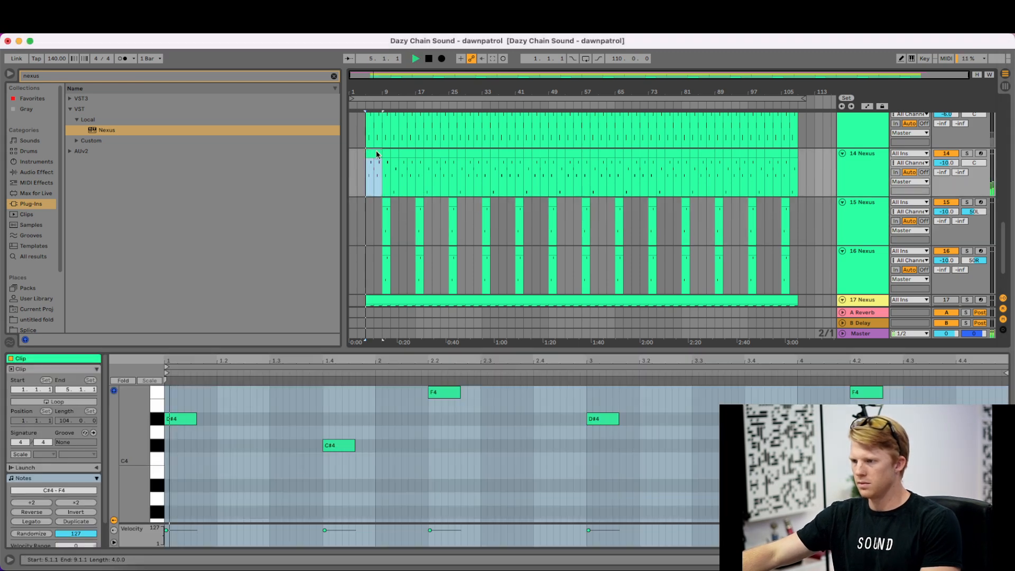
key(space)
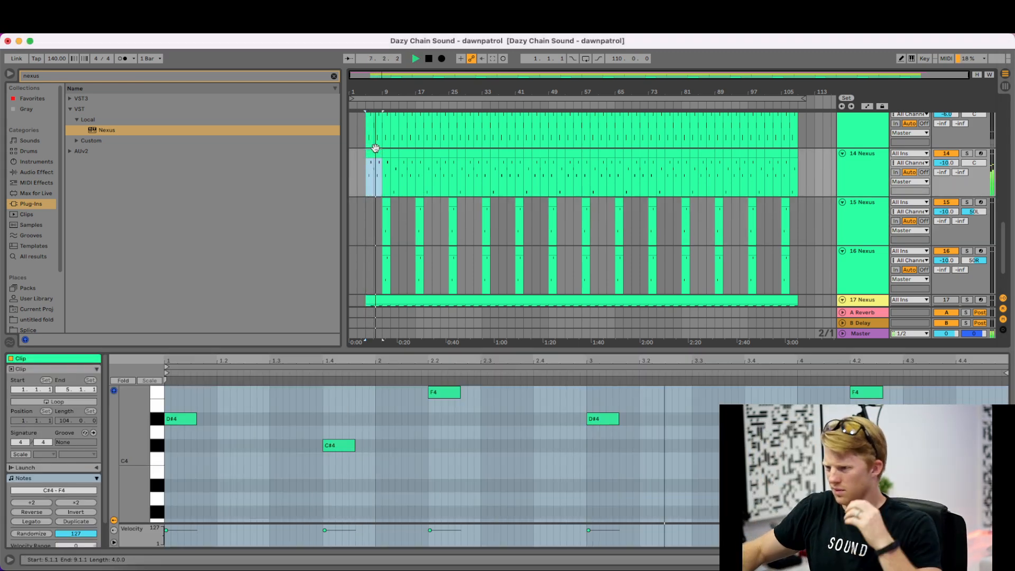
- Set track 14's volume to -12.0 dB and stop playback
drag(946, 162, 946, 174)
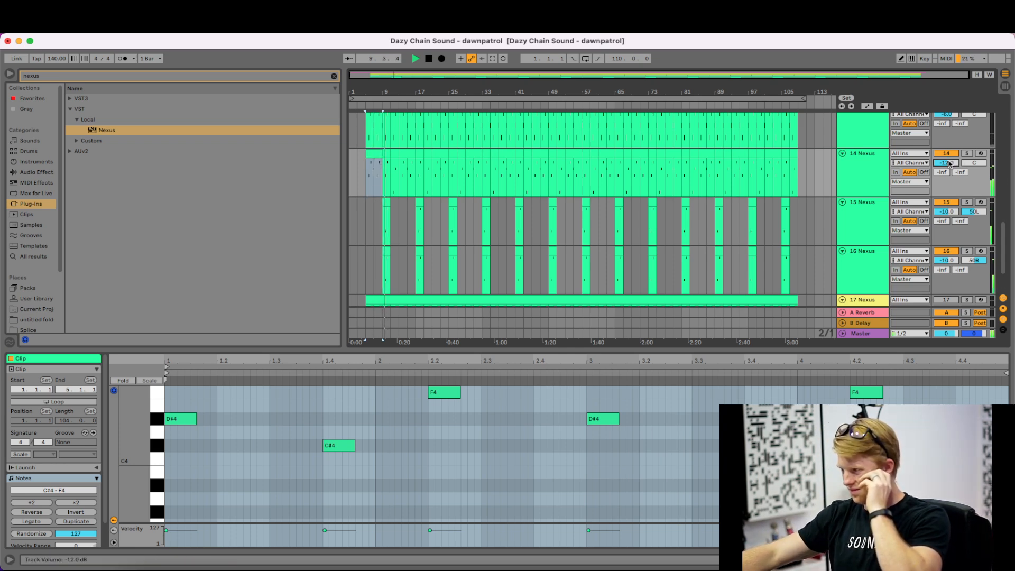
key(b)
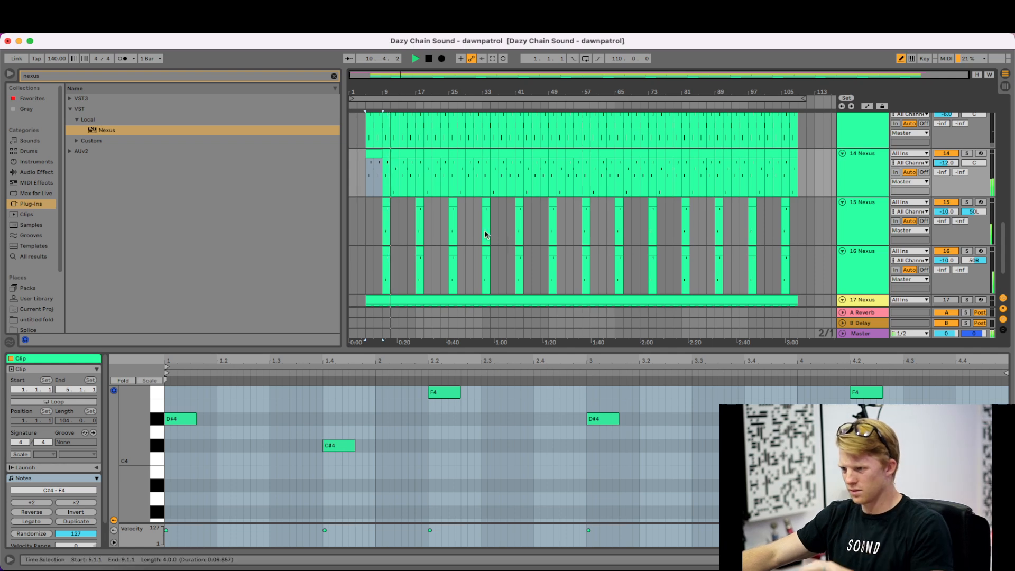
key(space)
- In track 15's clip at bar 9, lower the C#4 note at 8.2 to C4
click(387, 206)
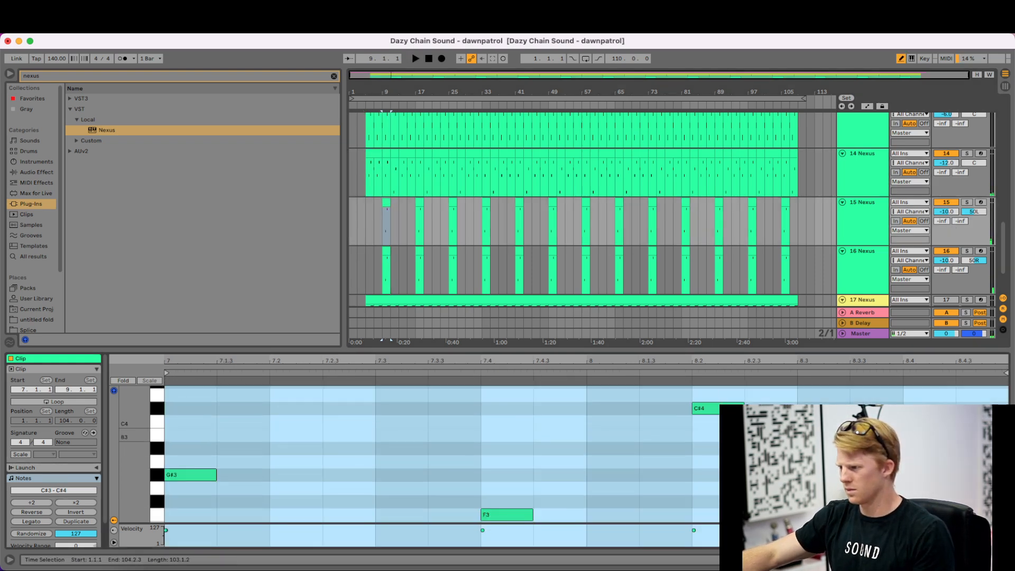
key(b)
drag(718, 409, 718, 421)
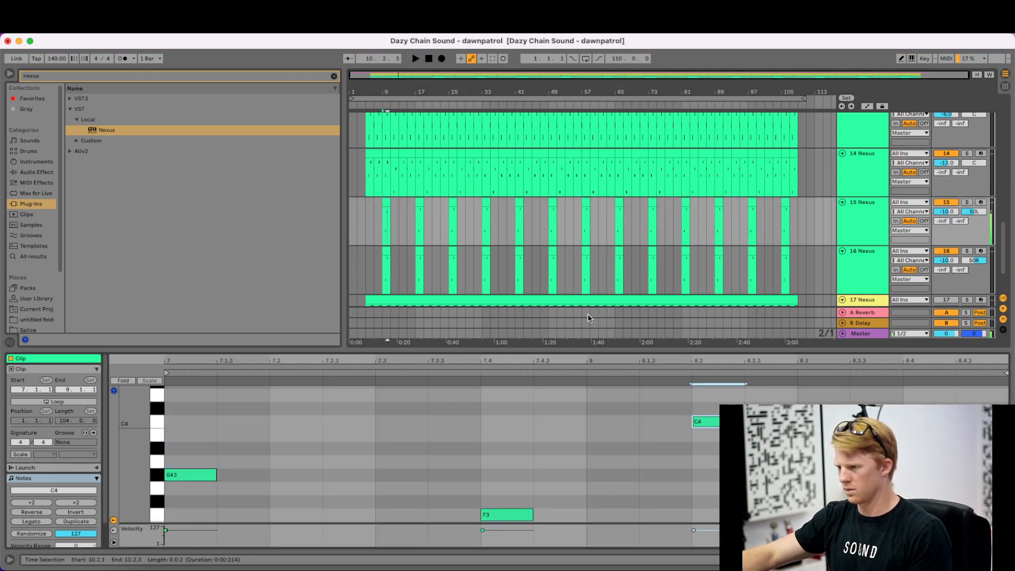
- Lower the C#4 note at 8.2 to C4 in track 16's clip at bar 9 as well
scroll(395, 242, down, 2)
click(386, 229)
scroll(709, 412, up, 3)
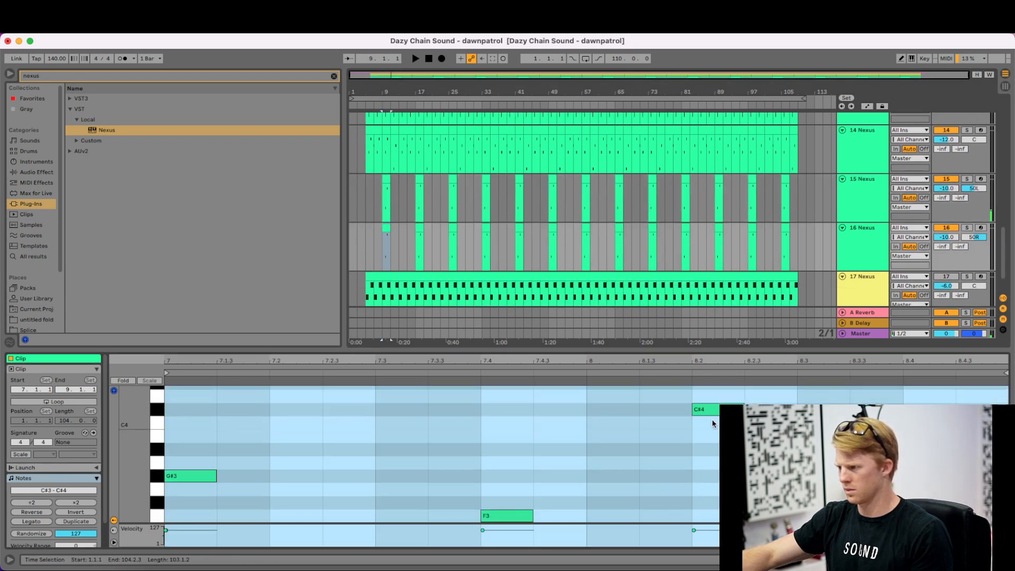
click(718, 414)
drag(718, 414, 718, 421)
- Duplicate bars 5 to 13 of tracks 15 and 16 with the C4 notes repeatedly until they reach bar 109
drag(366, 177, 399, 242)
key(super+d)
key(super+d)
key(super+d)
key(super+d)
key(super+d)
key(super+d)
key(super+d)
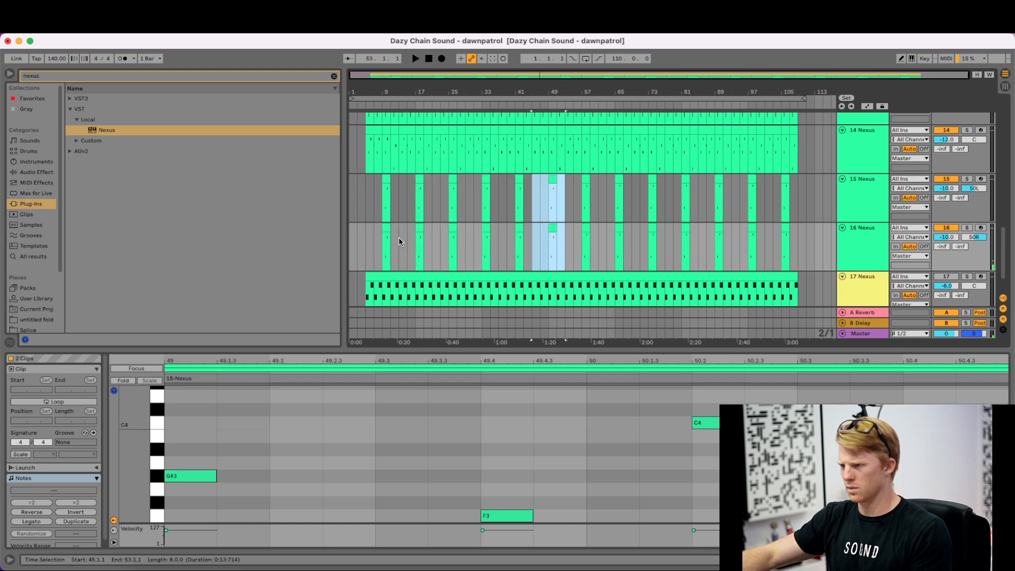
key(super+d)
key(super+d)
key(super+d)
key(super+d)
key(super+d)
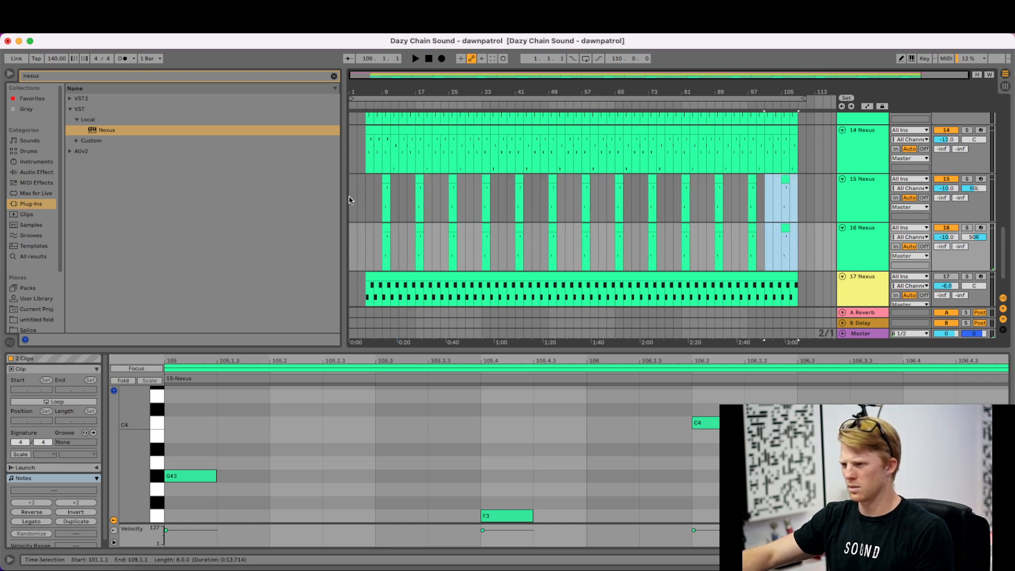
- Play the arrangement from bar 9 to check the edited harmony clips, and stop playback
click(384, 191)
key(space)
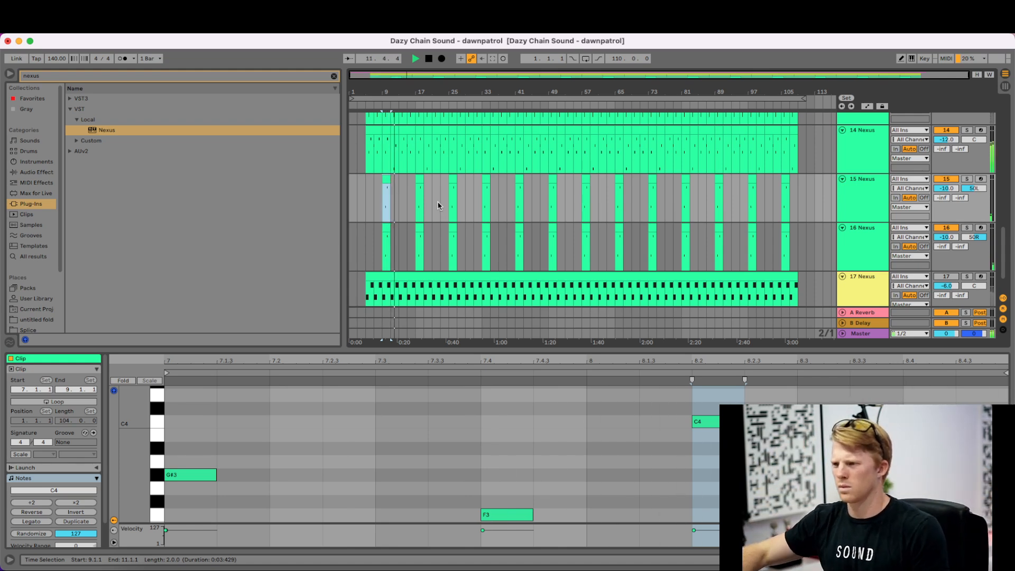
key(space)
- Duplicate the bar 9 clips of tracks 15 and 16 to bar 11 and start playback there
shift+click(386, 225)
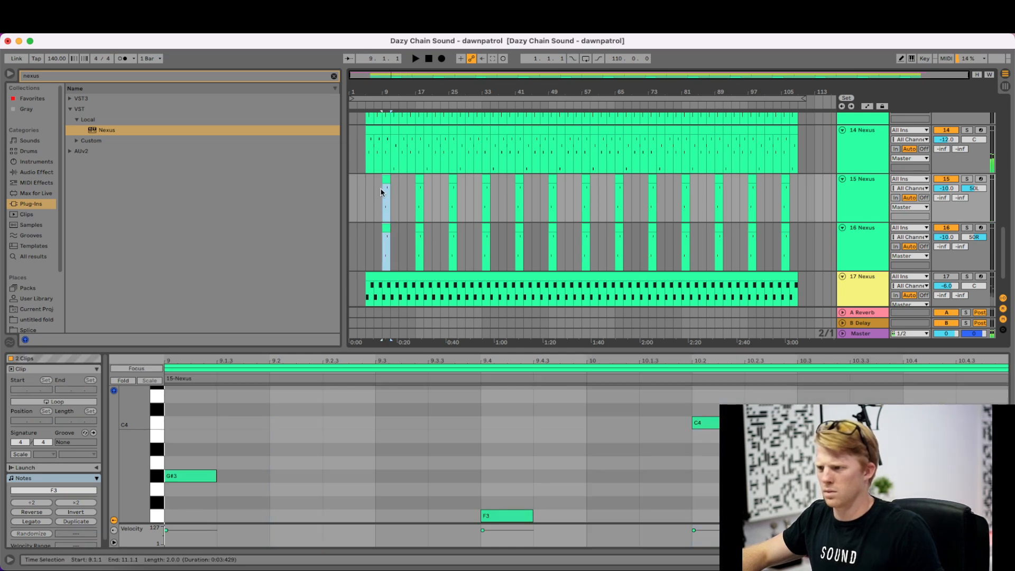
key(super+d)
key(space)
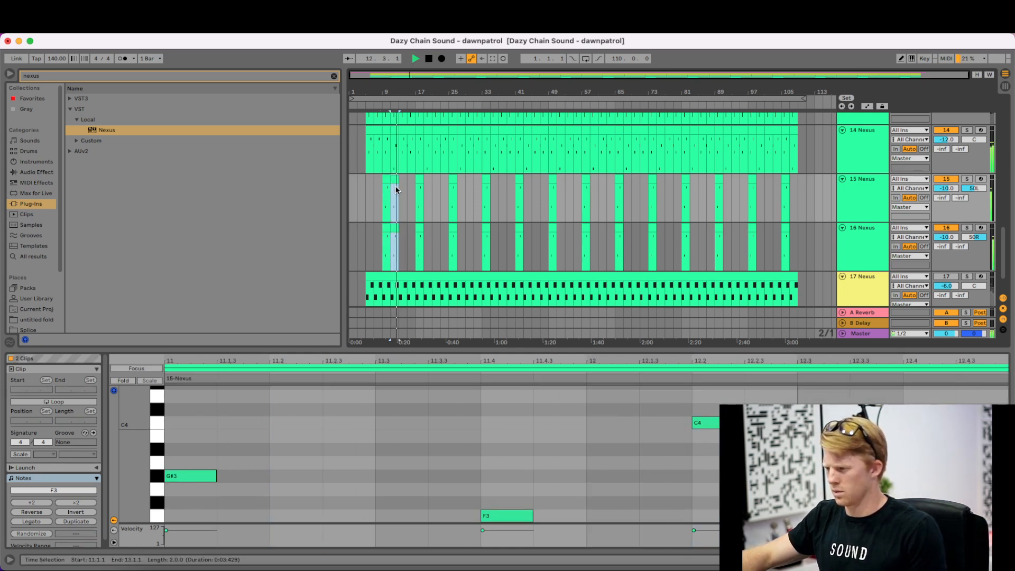
- Replay the section from bar 9 to hear the original and duplicated harmony clips in sequence
click(383, 197)
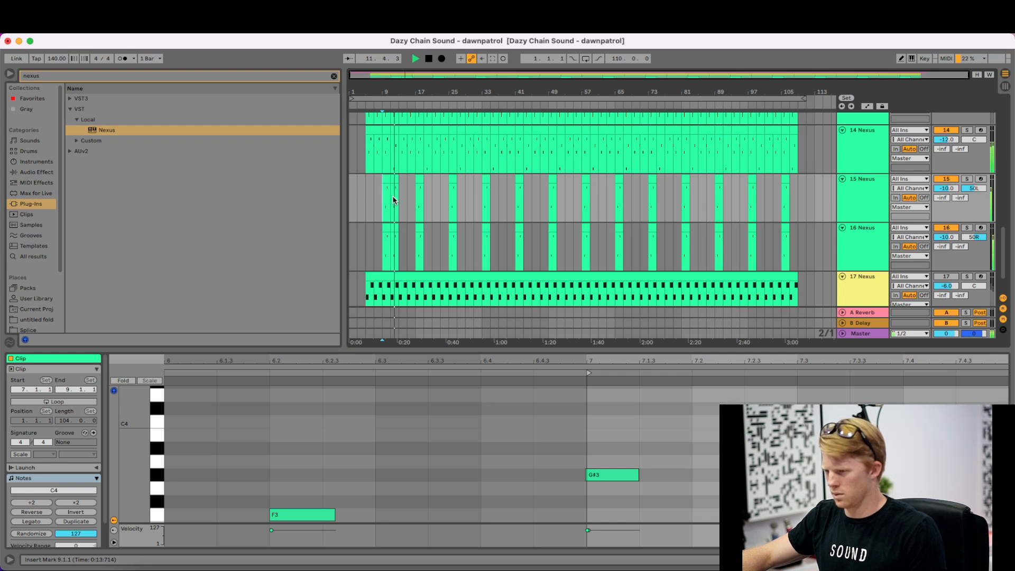
key(space)
key(space)
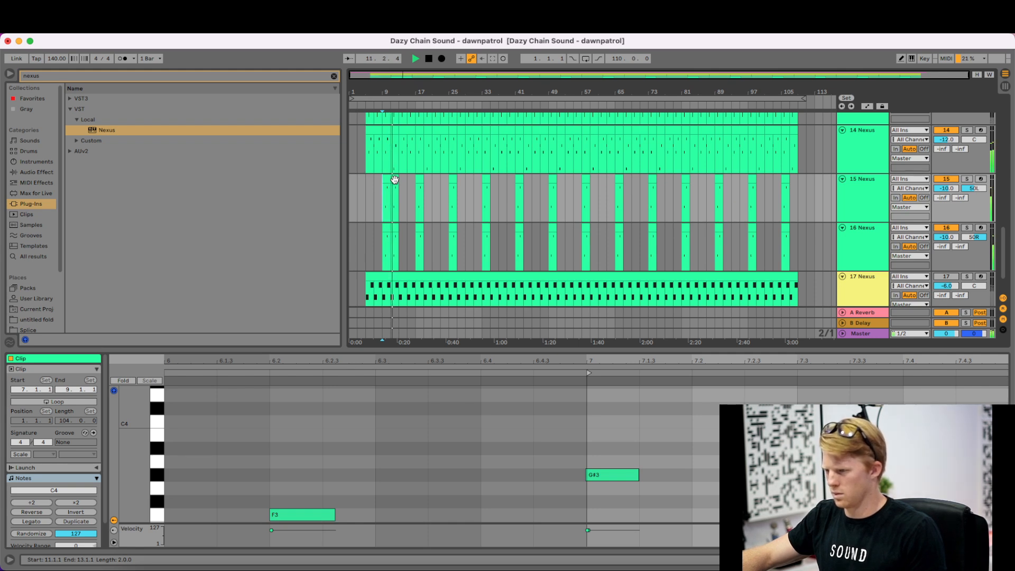
key(space)
- Lower the C4 note in track 15's bar 11 clip to D#3, and copy the edited clip over track 16 at bar 11
click(395, 180)
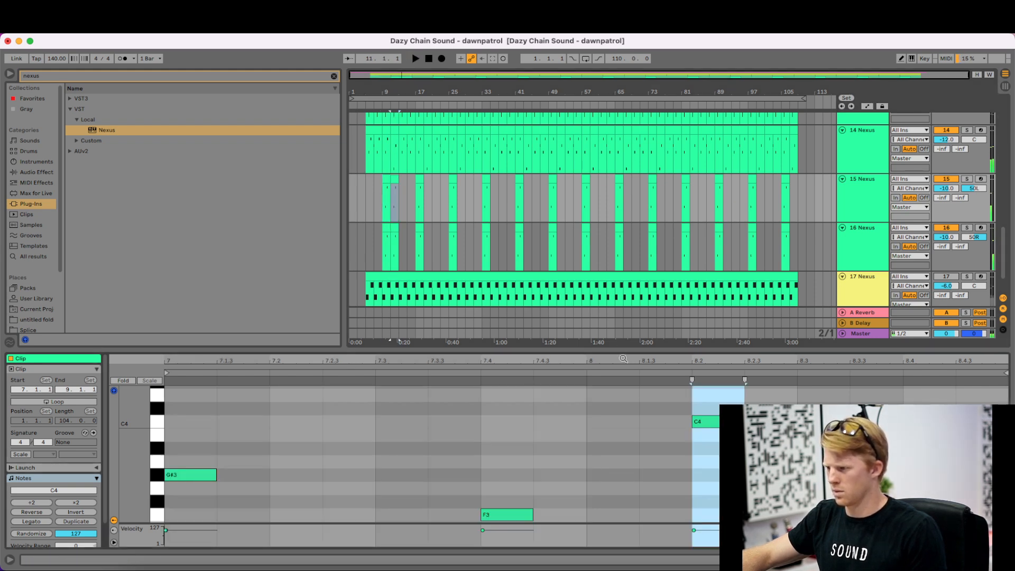
click(504, 517)
drag(711, 422, 716, 516)
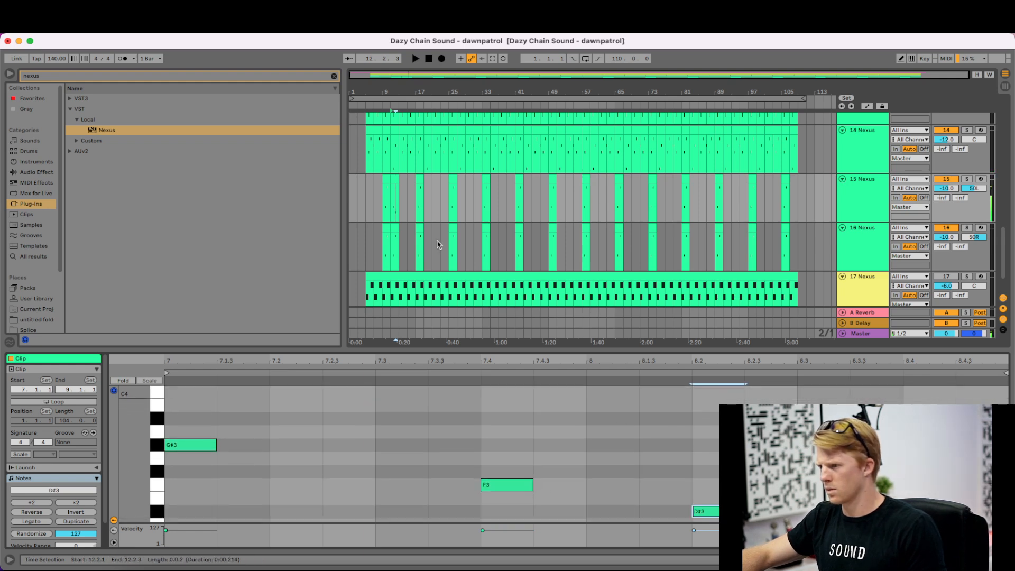
click(393, 180)
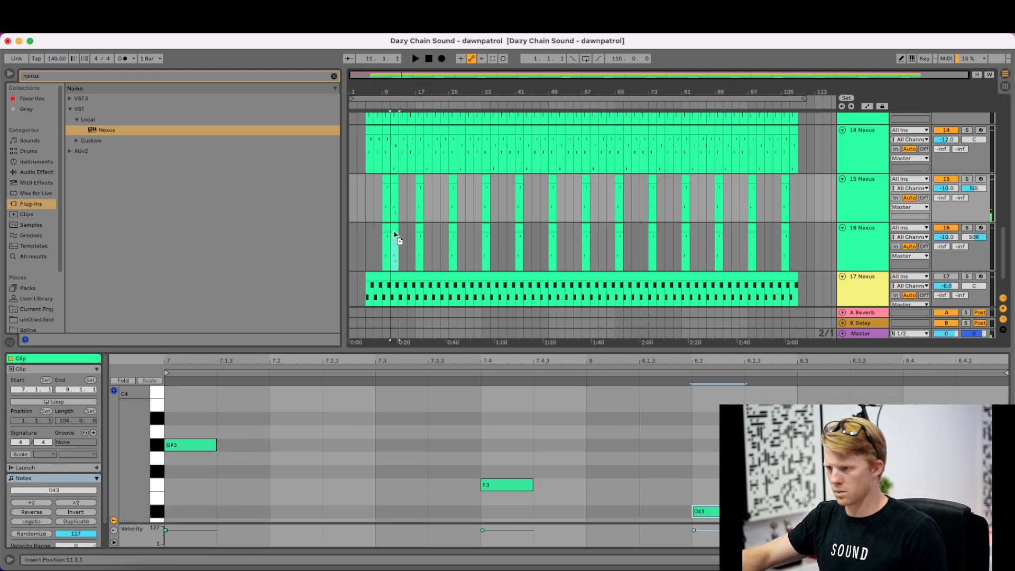
key(space)
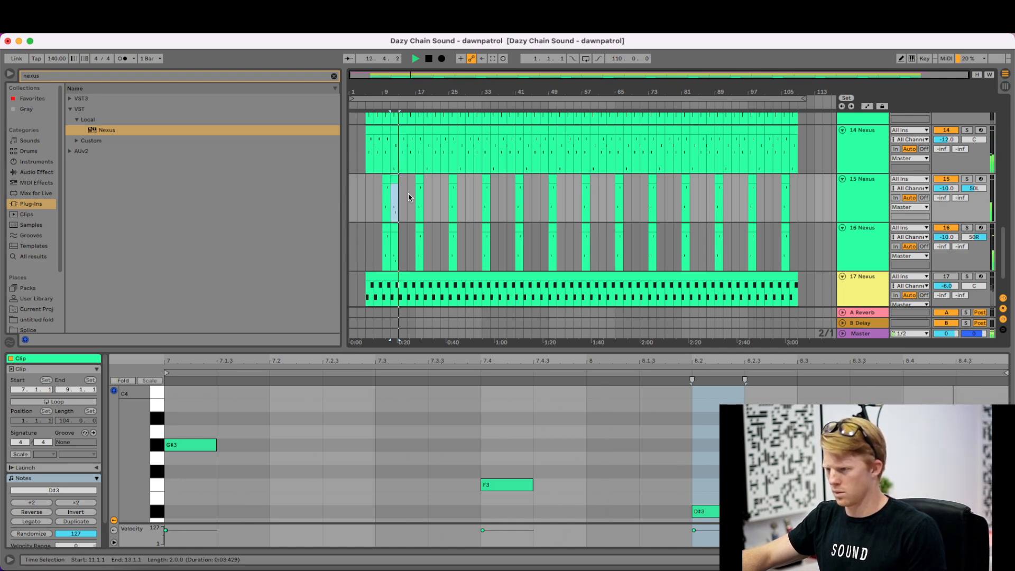
key(space)
- Lower the D#4 note in track 14's bar 11 clip to C4 and play the section to check it
click(395, 129)
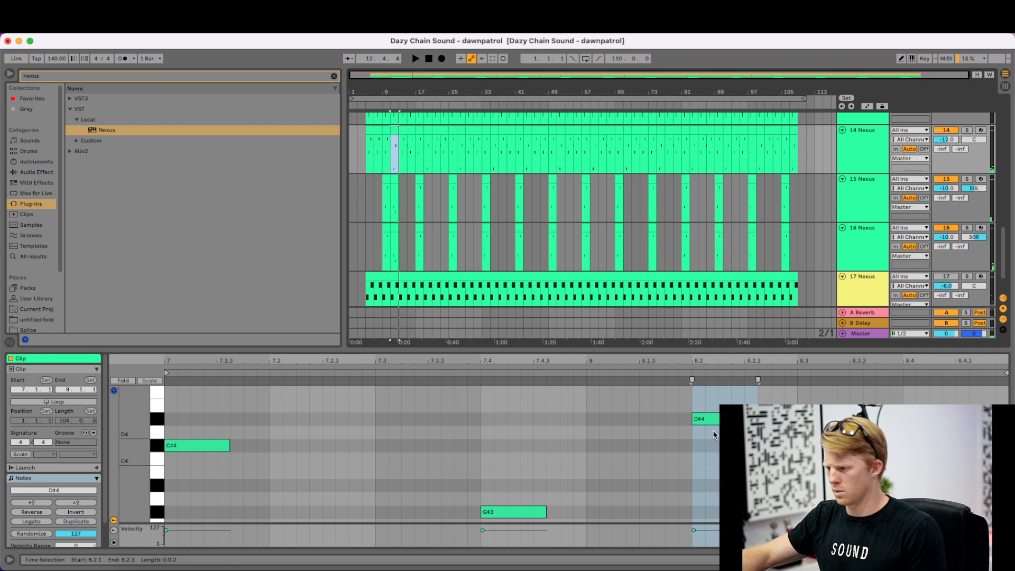
drag(714, 422, 717, 463)
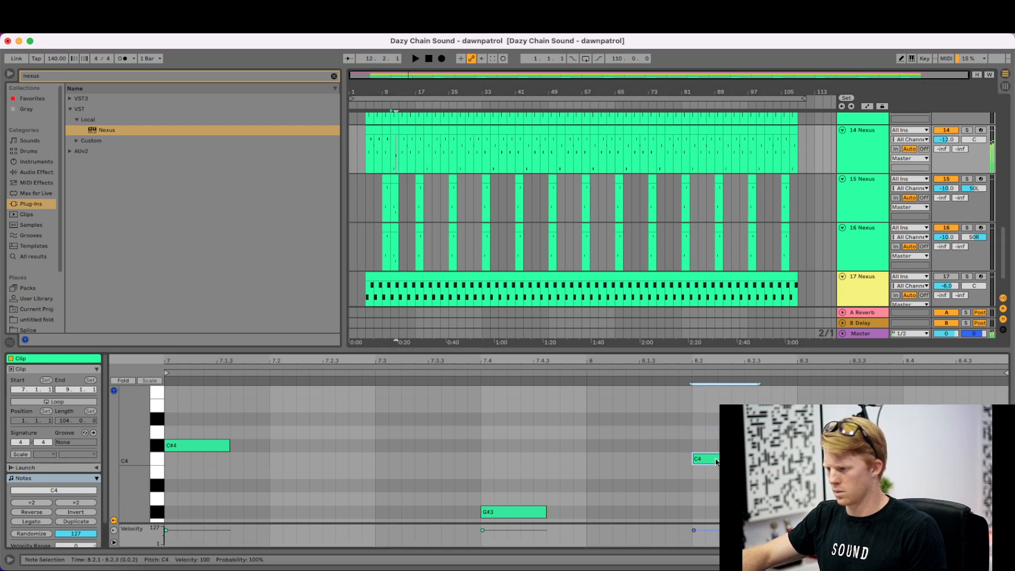
key(space)
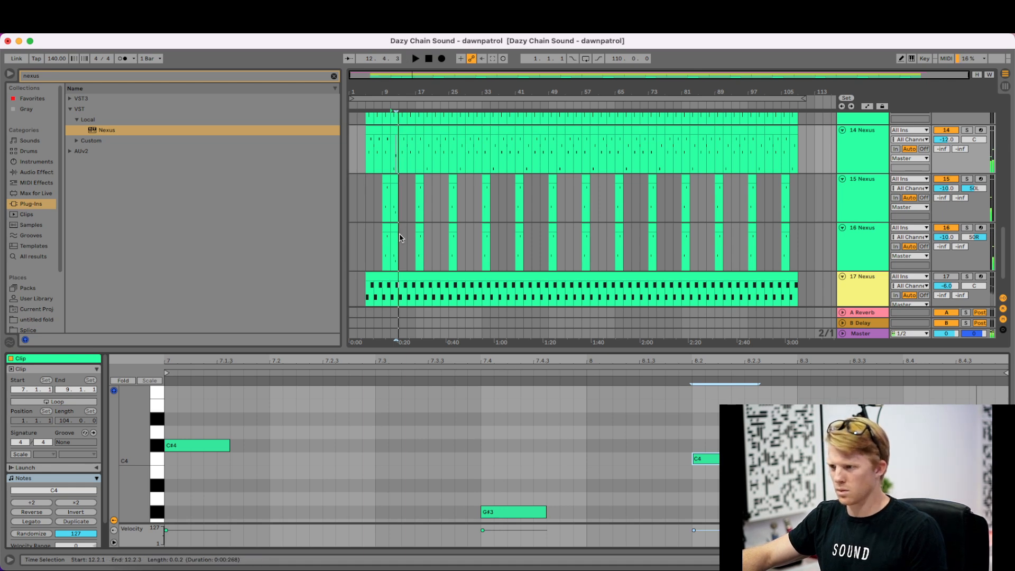
- Duplicate bars 5 to 13 of tracks 14, 15 and 16 repeatedly until they reach bar 109
drag(400, 237, 371, 147)
key(super+d)
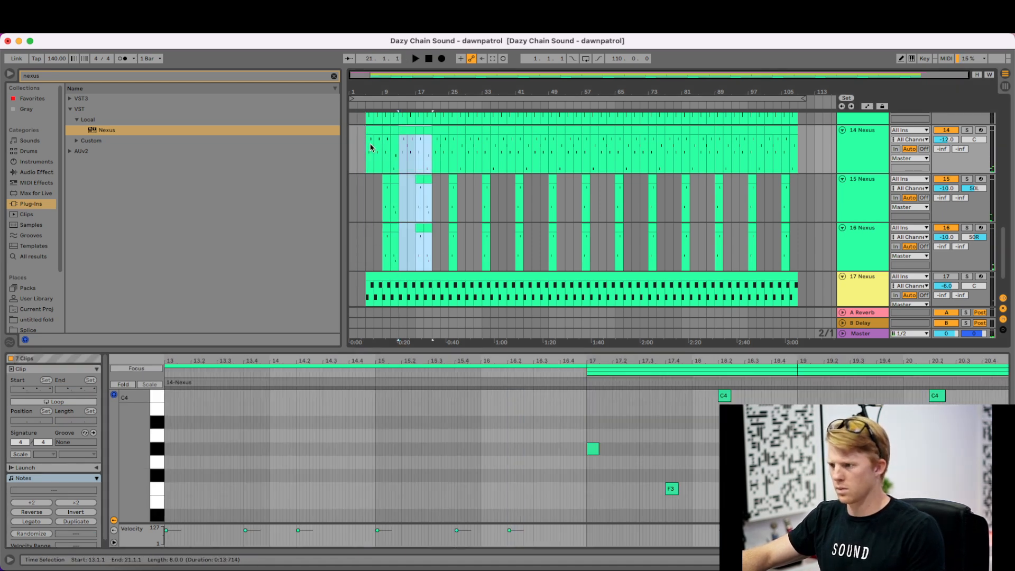
key(super+d)
key(super+d)
key(super+d)
key(super+d)
key(super+d)
key(super+d)
key(super+d)
key(super+d)
key(super+d)
key(super+d)
key(super+d)
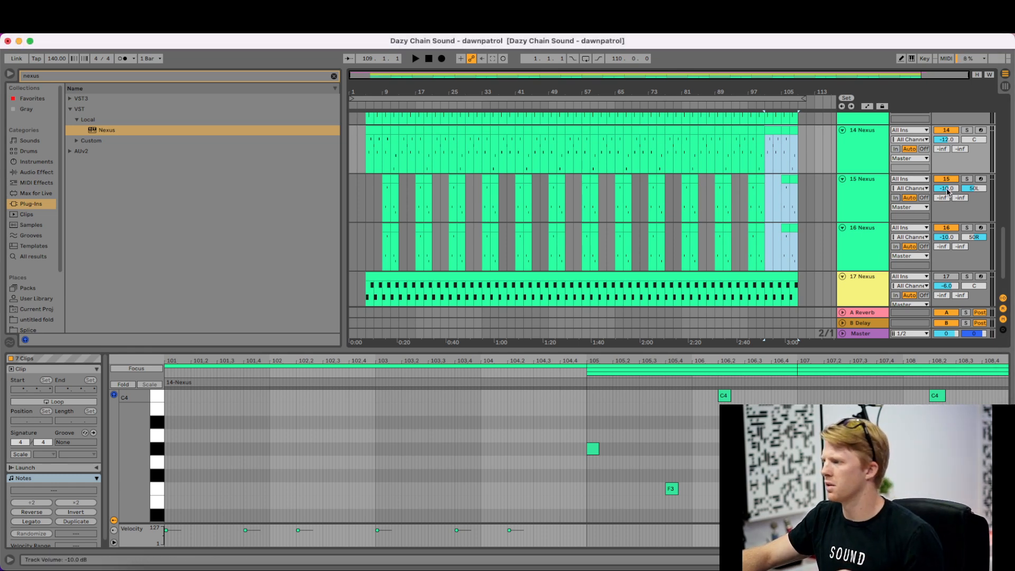
- Set the volume of tracks 15 and 16 to -14 dB and hide the clip detail view
click(946, 189)
text(-)
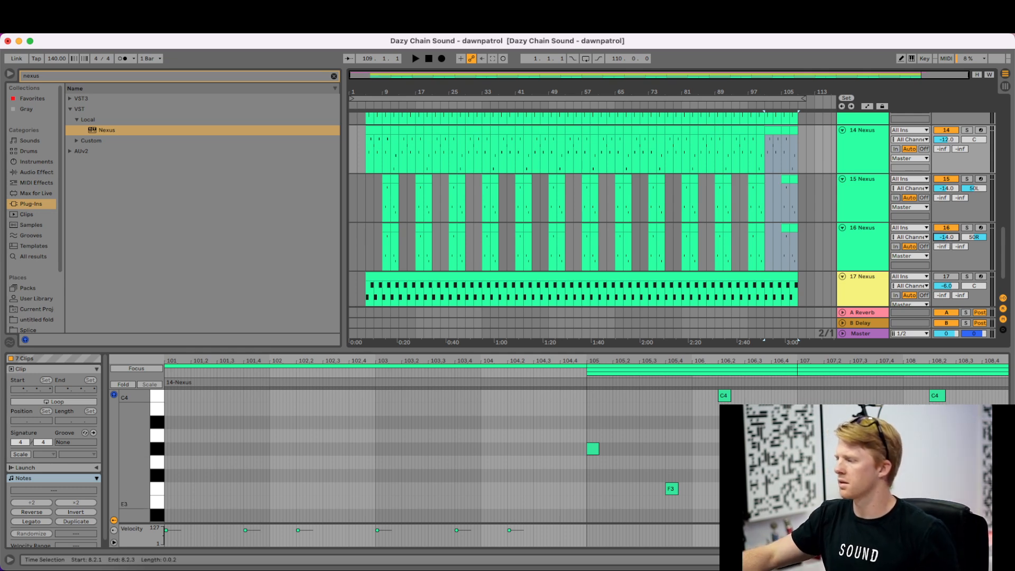
key(super+alt+l)
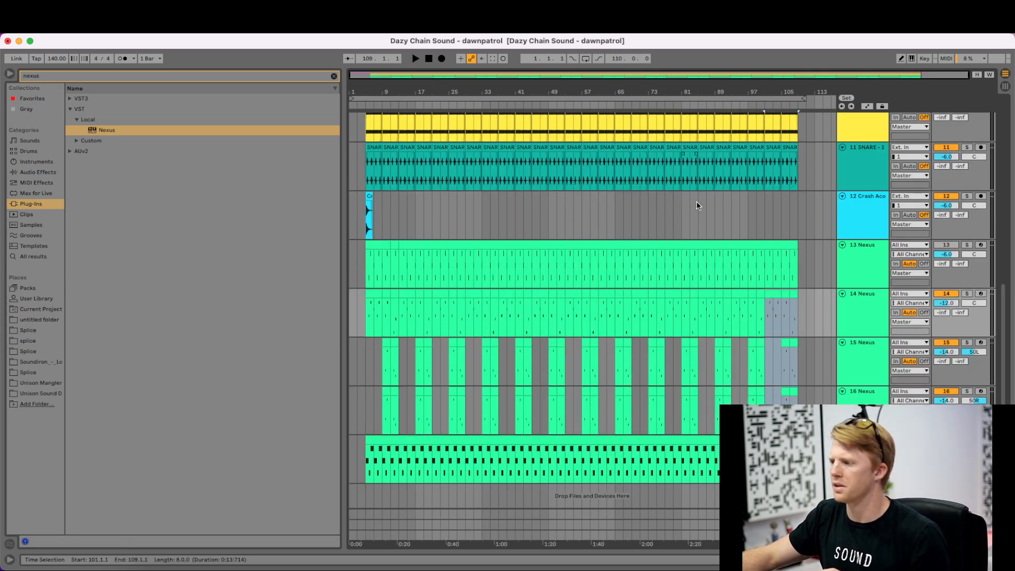
- Place the insert marker at bar 5, select closed hat track 10 and show its device chain
click(648, 211)
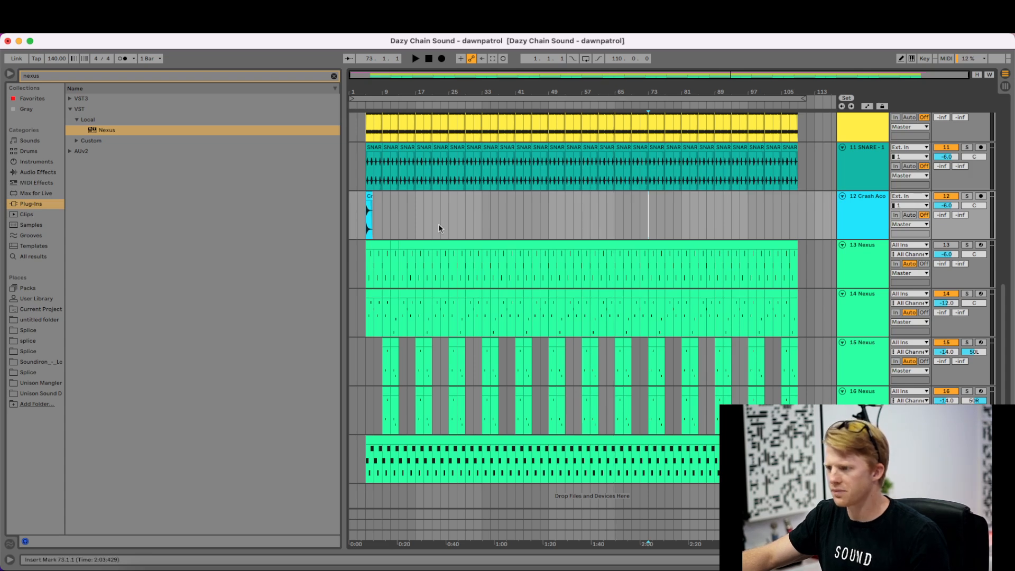
click(365, 353)
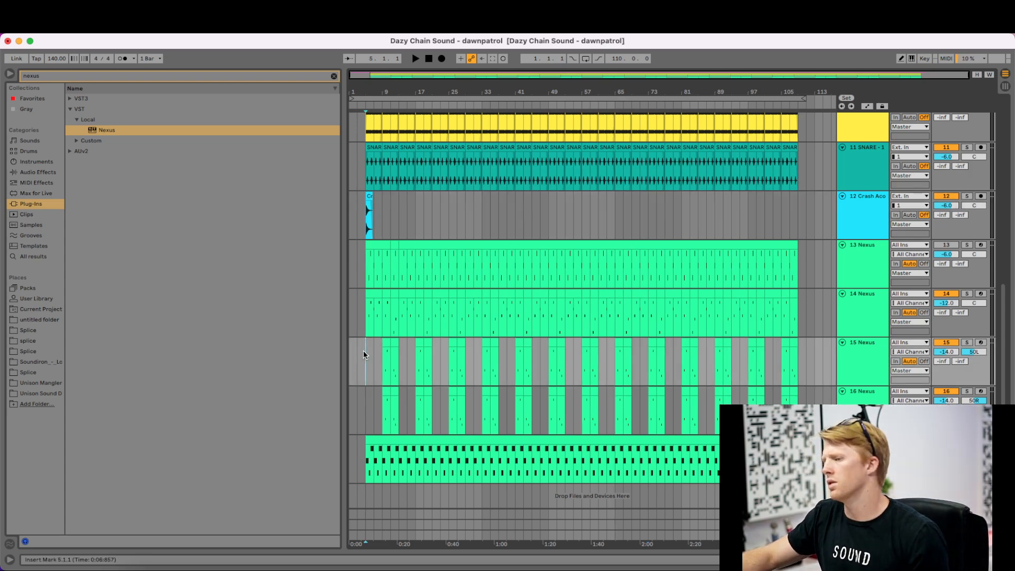
scroll(363, 351, up, 2)
click(869, 171)
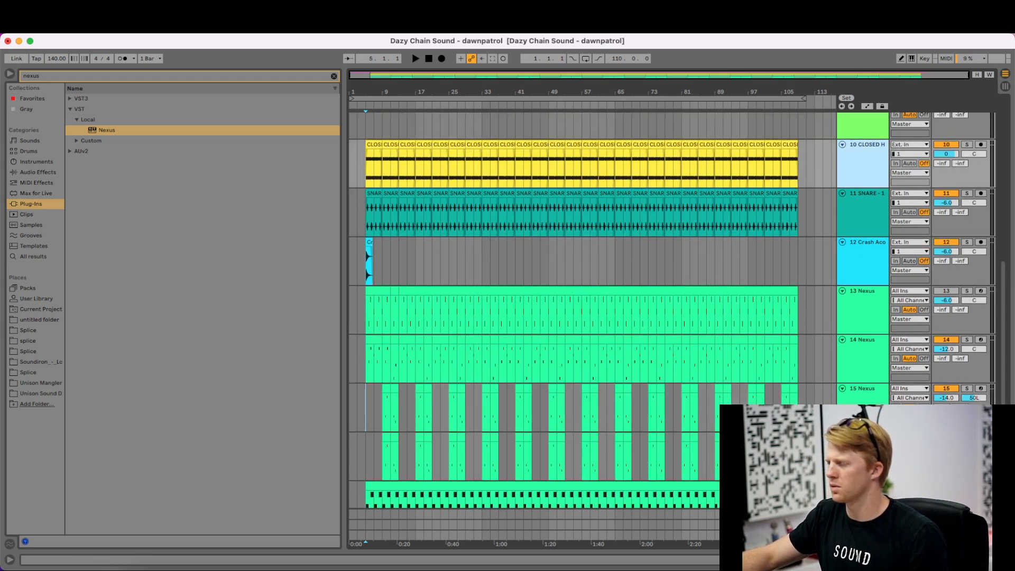
scroll(672, 311, down, 1)
click(1006, 560)
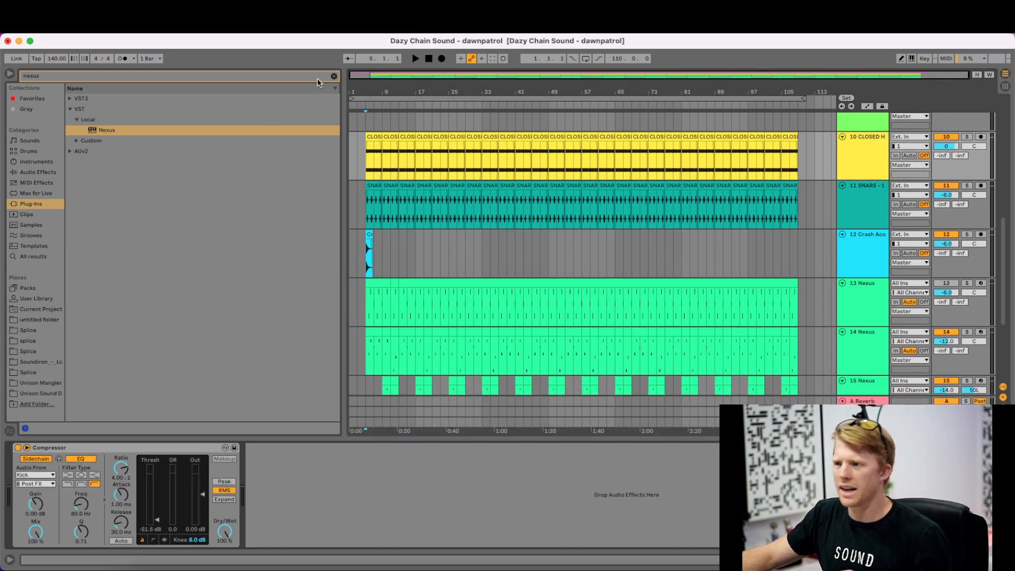
- Search the plug-ins for "doc" and add Unison Sound Doctor to the closed hat track
click(335, 77)
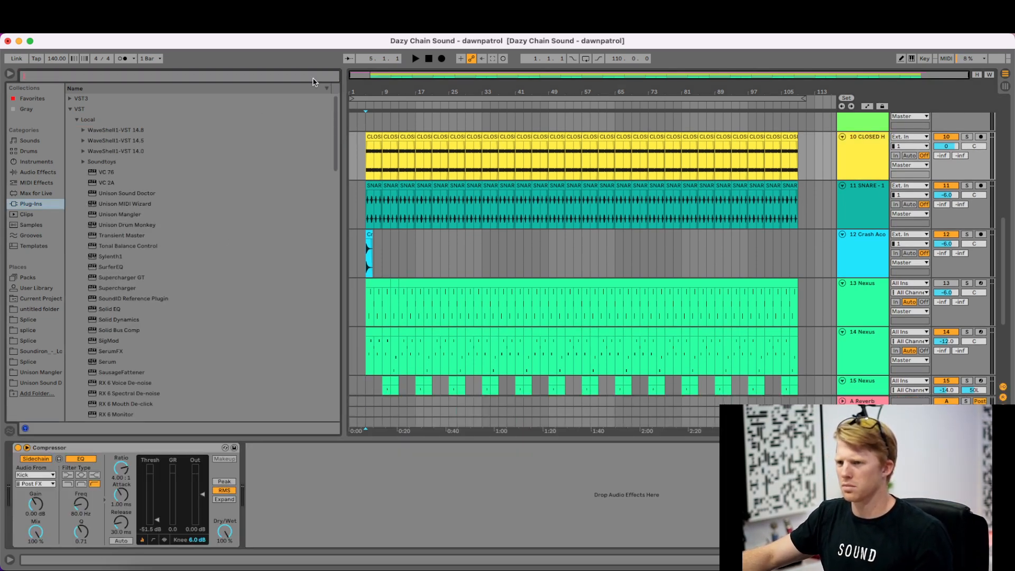
text(doc)
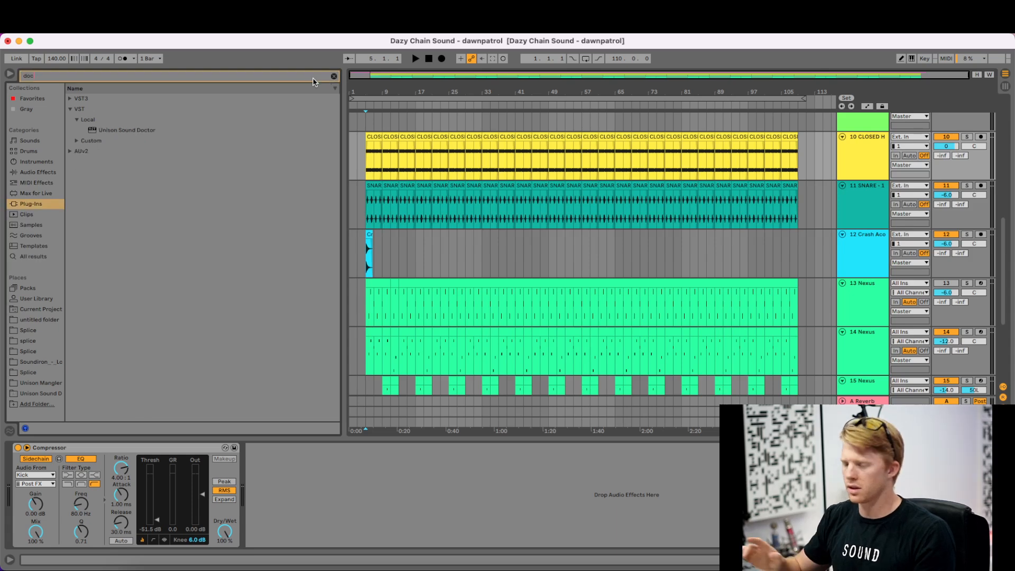
click(139, 129)
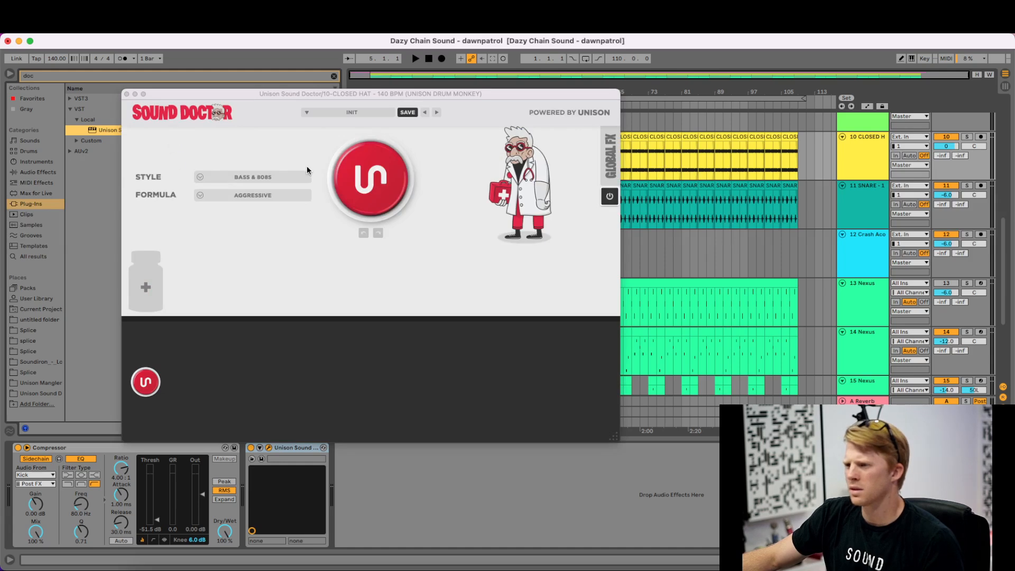
- Generate a Sound Doctor effect chain with the style set to Drums and the formula set to Clean
click(267, 176)
click(227, 208)
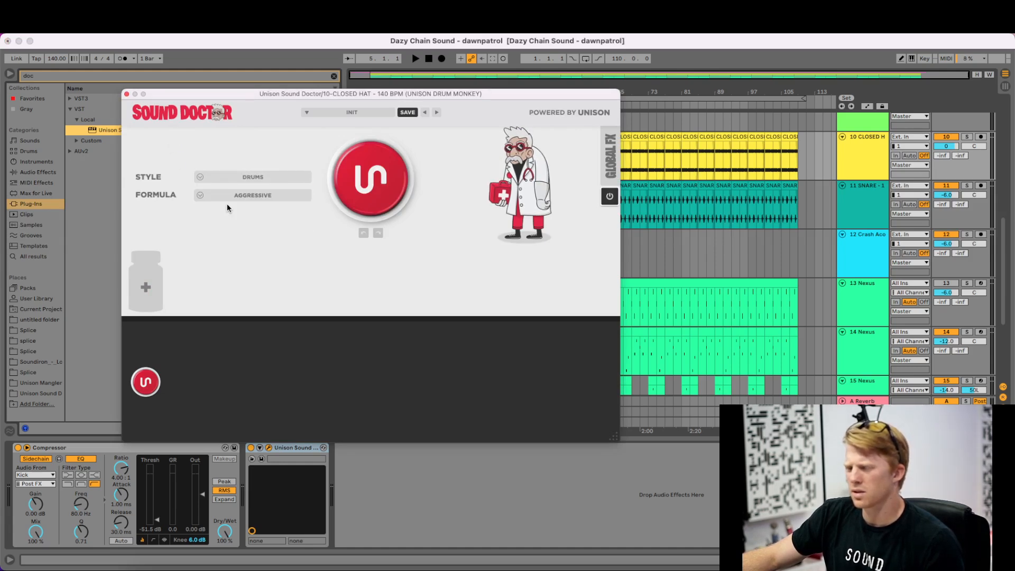
click(230, 196)
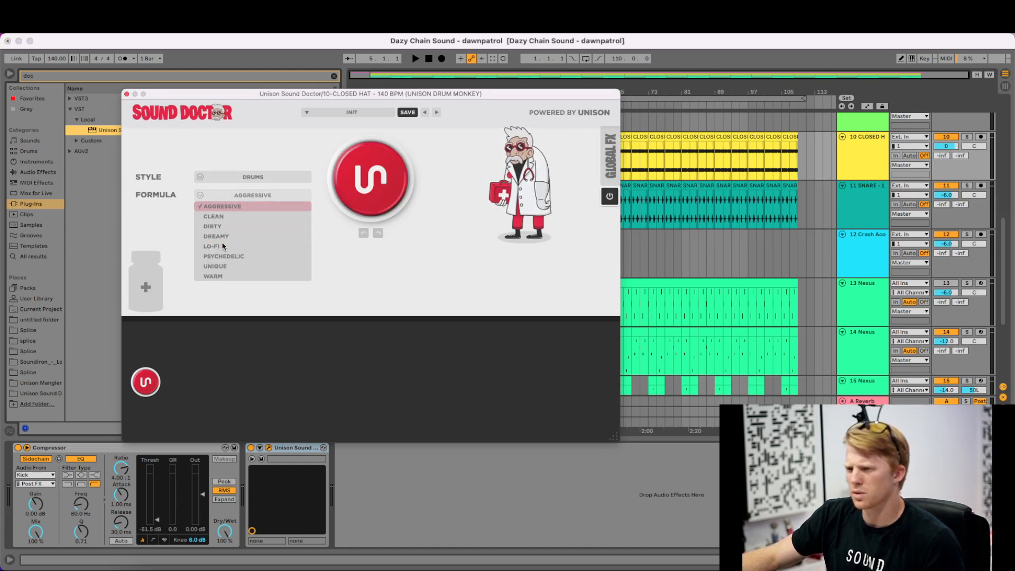
click(224, 217)
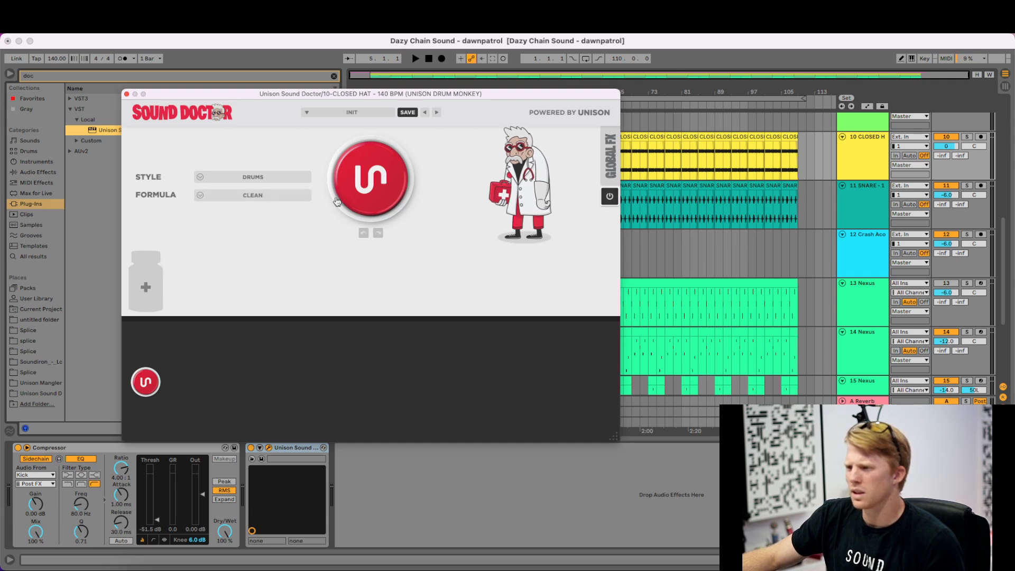
click(373, 191)
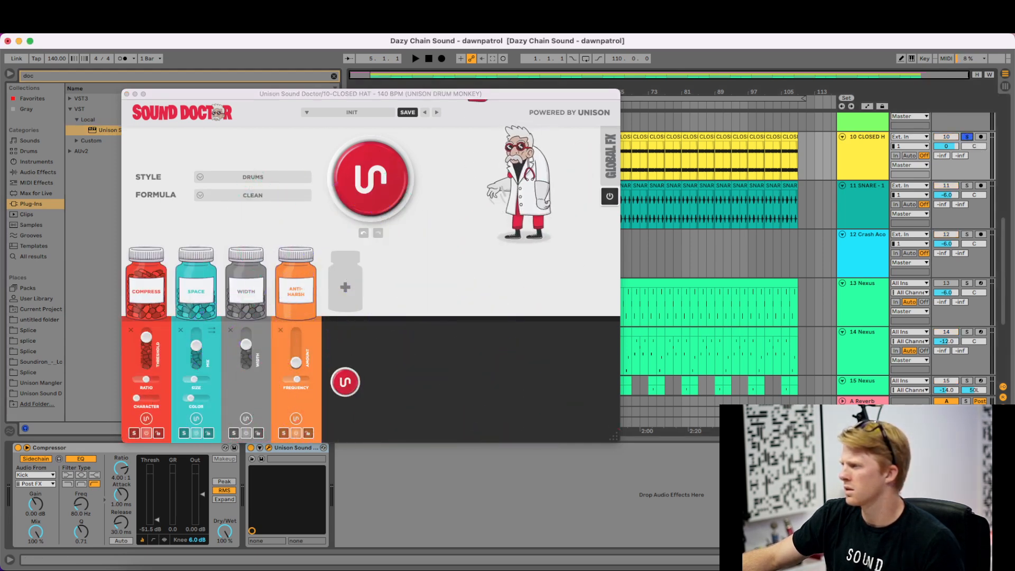
- Play the soloed closed hats from bar 5 to audition different Width amounts and compare with Sound Doctor bypassed
key(super+Tab)
click(867, 154)
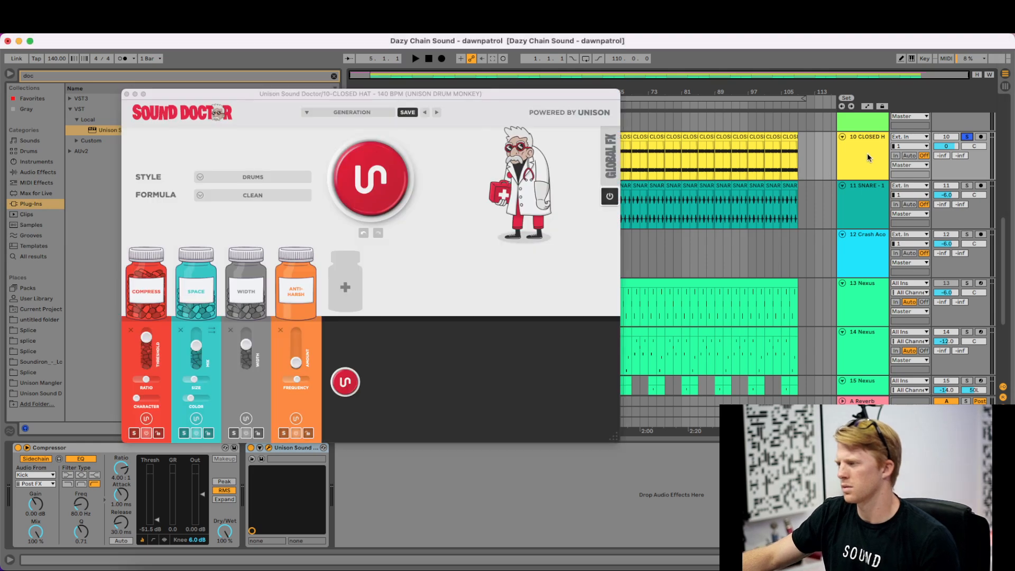
key(space)
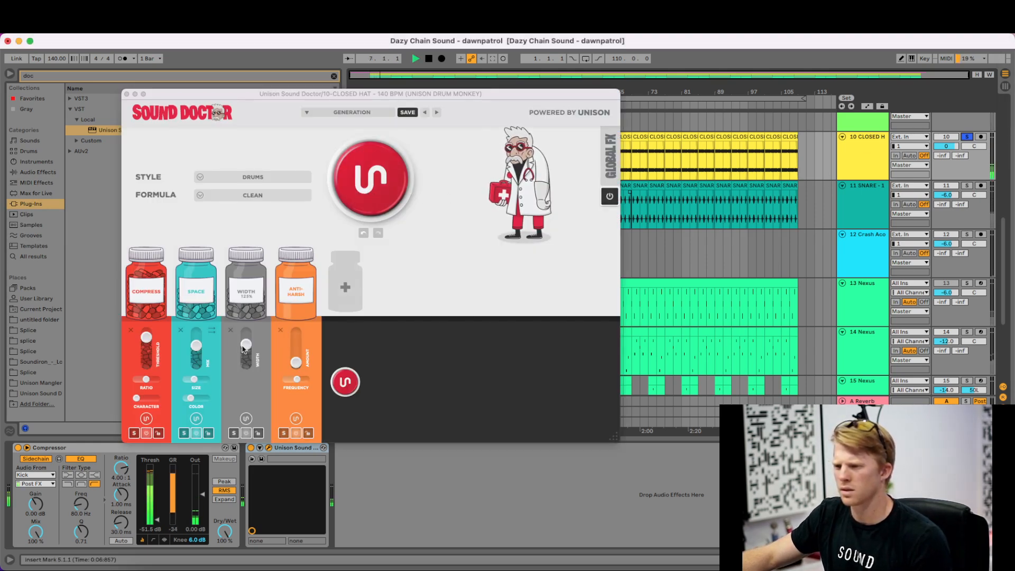
drag(244, 350, 230, 231)
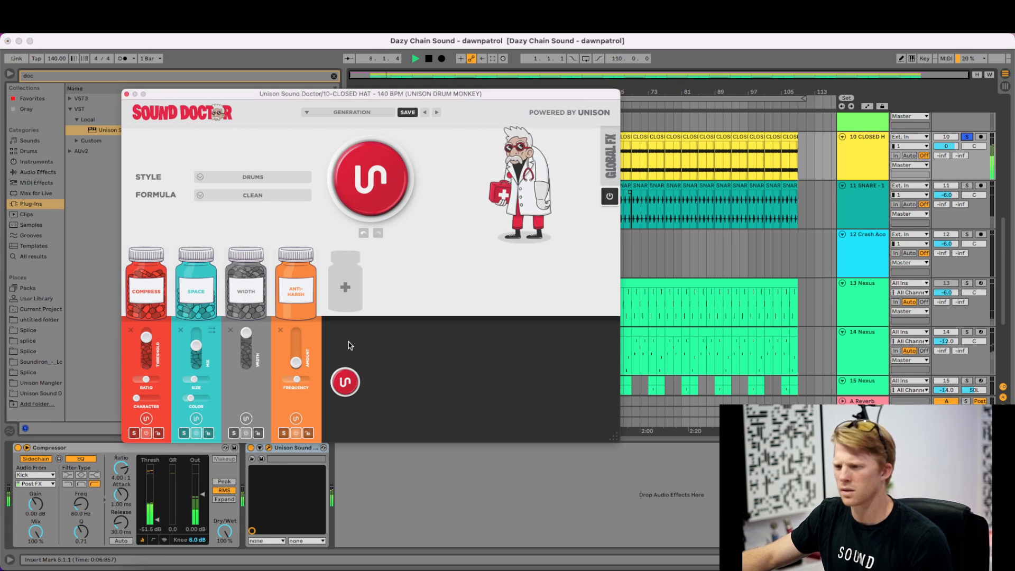
drag(252, 333, 246, 347)
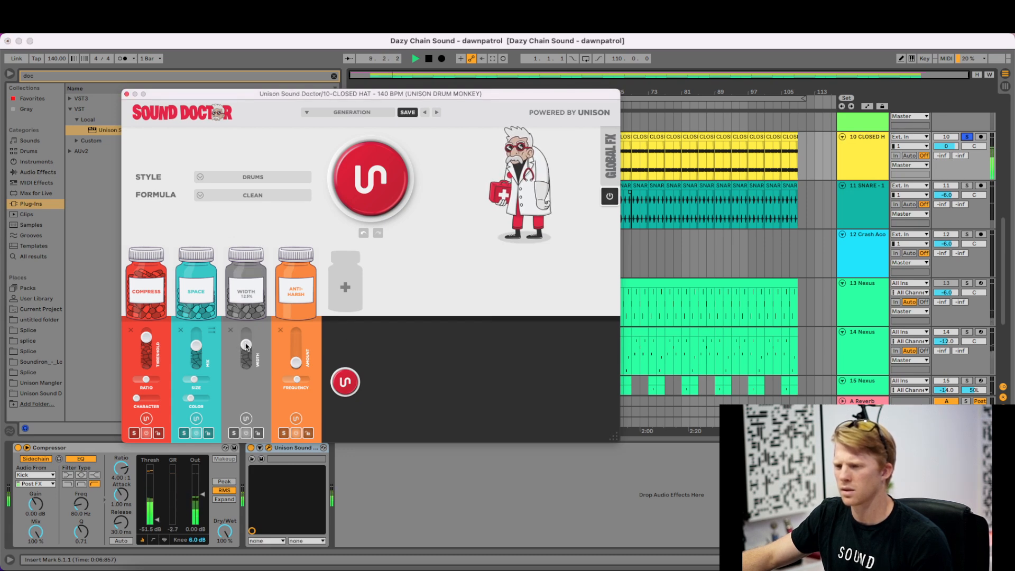
click(251, 448)
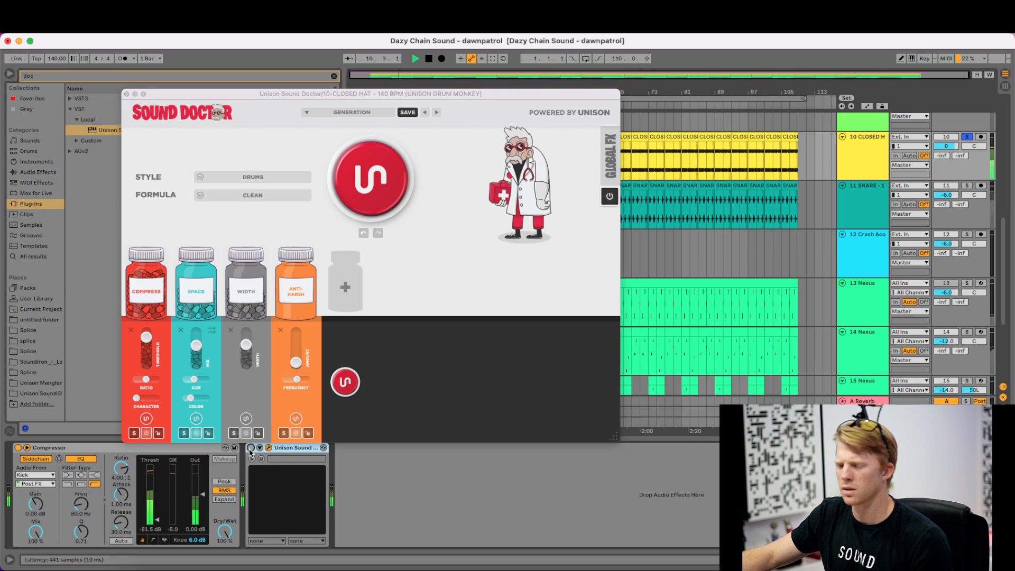
click(250, 448)
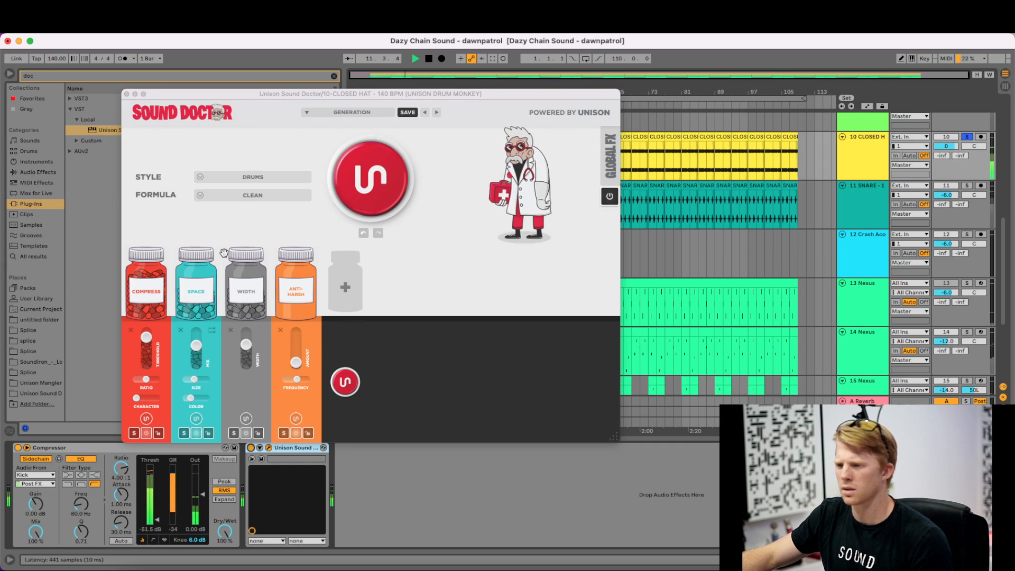
- Add the Shine effect to the Sound Doctor chain at a little over 40%, then stop playback and unsolo the closed hats
click(343, 285)
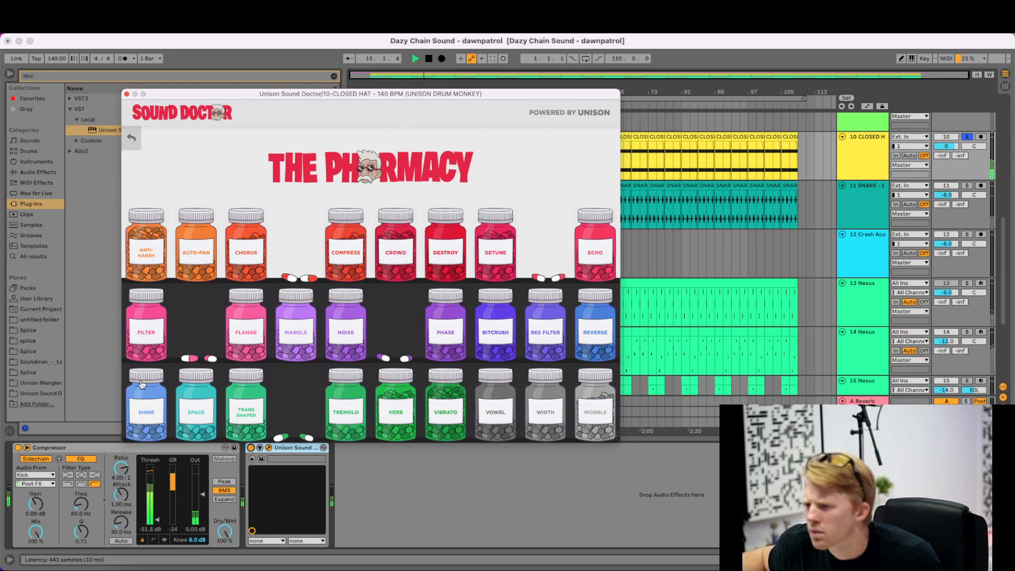
click(147, 407)
mouse_move(346, 364)
mouse_down()
mouse_move(347, 337)
mouse_move(348, 350)
mouse_up()
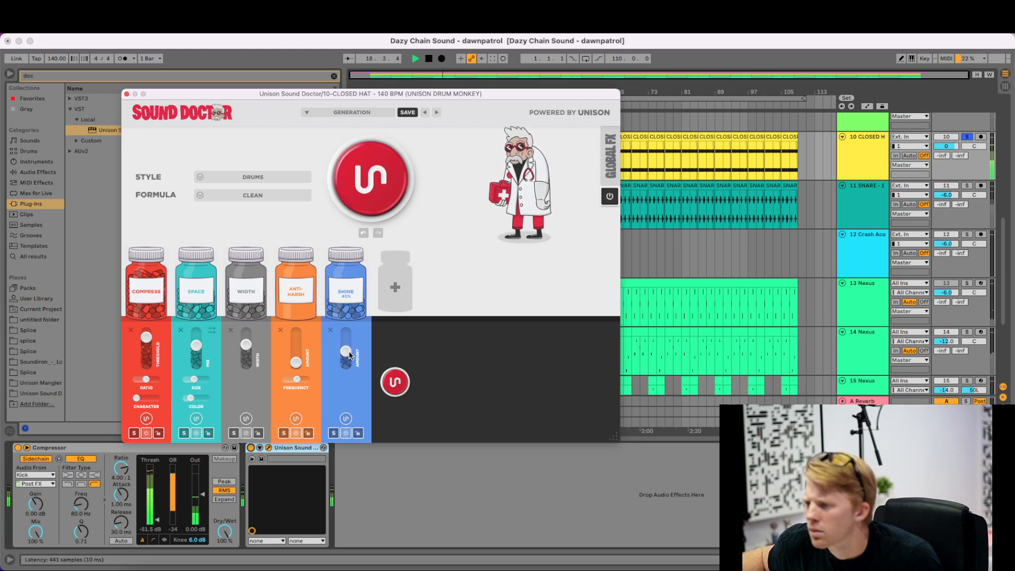
key(space)
click(967, 137)
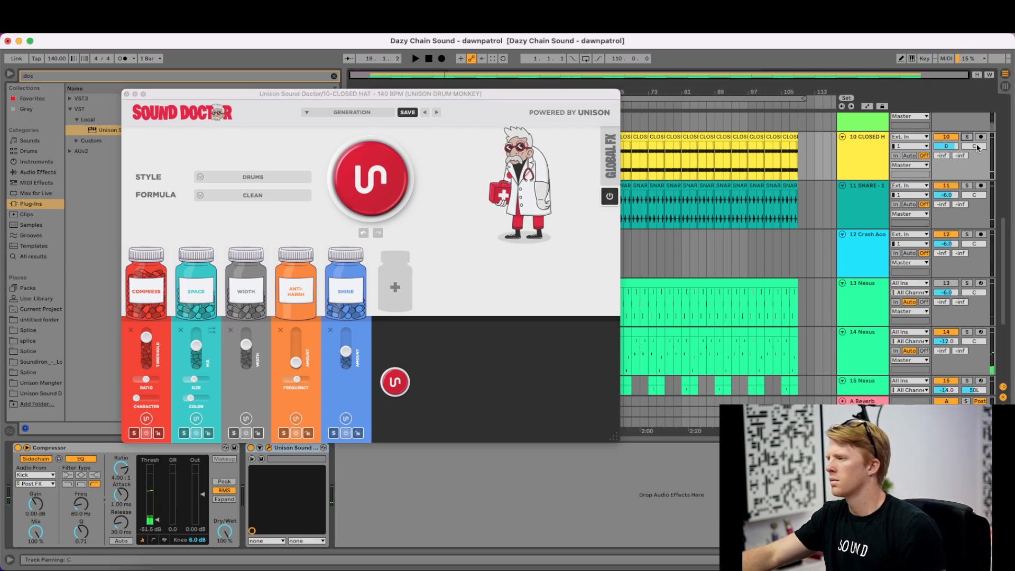
- Close the Sound Doctor window and play the full mix from the first closed hat clip at bar 5
key(super+Tab)
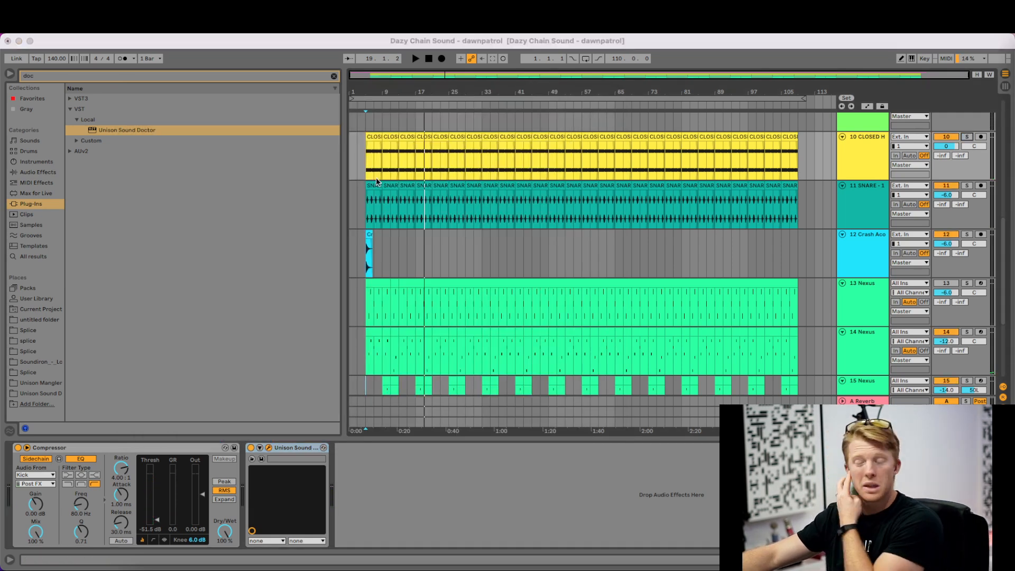
click(362, 155)
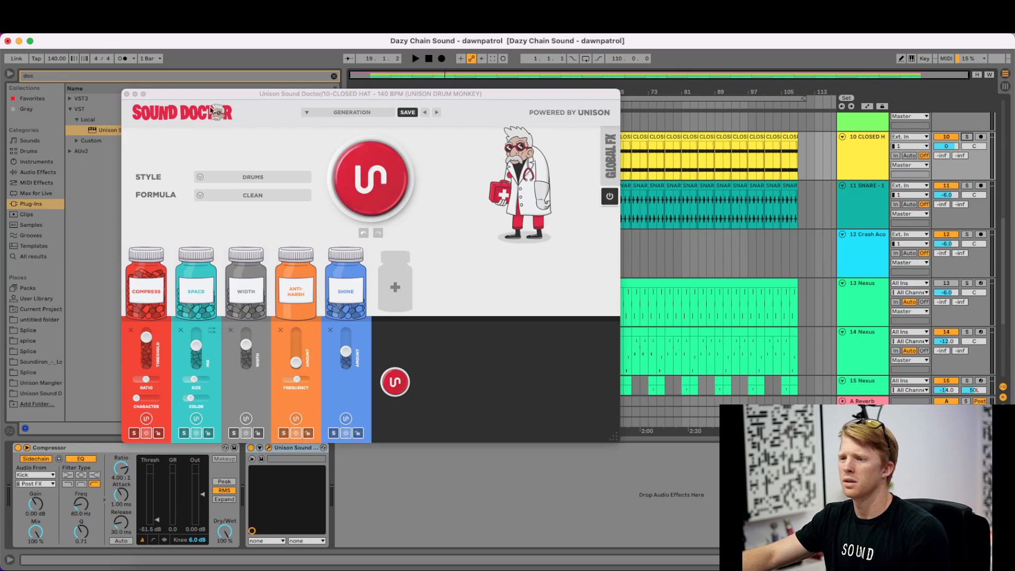
click(127, 94)
click(374, 138)
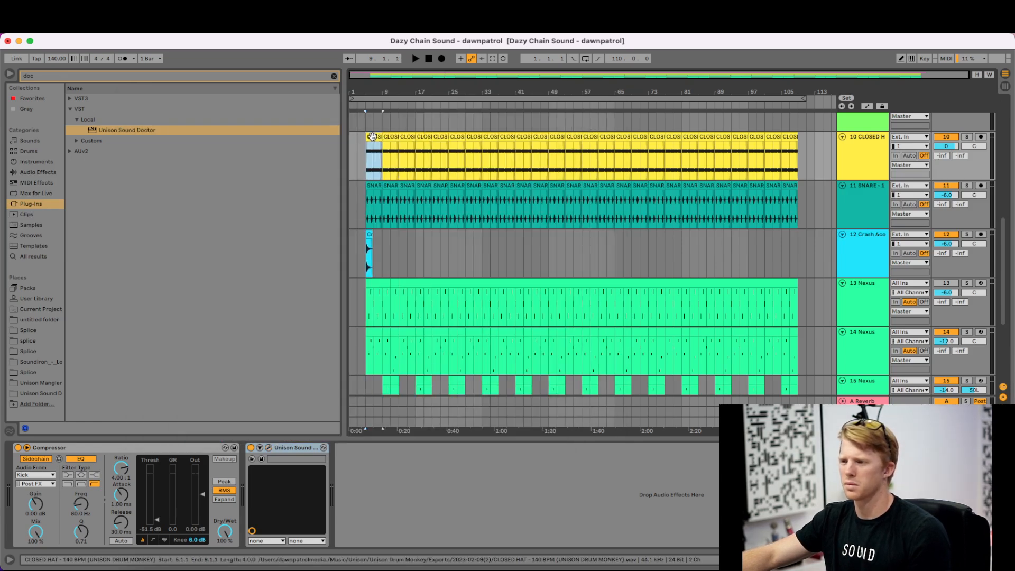
key(space)
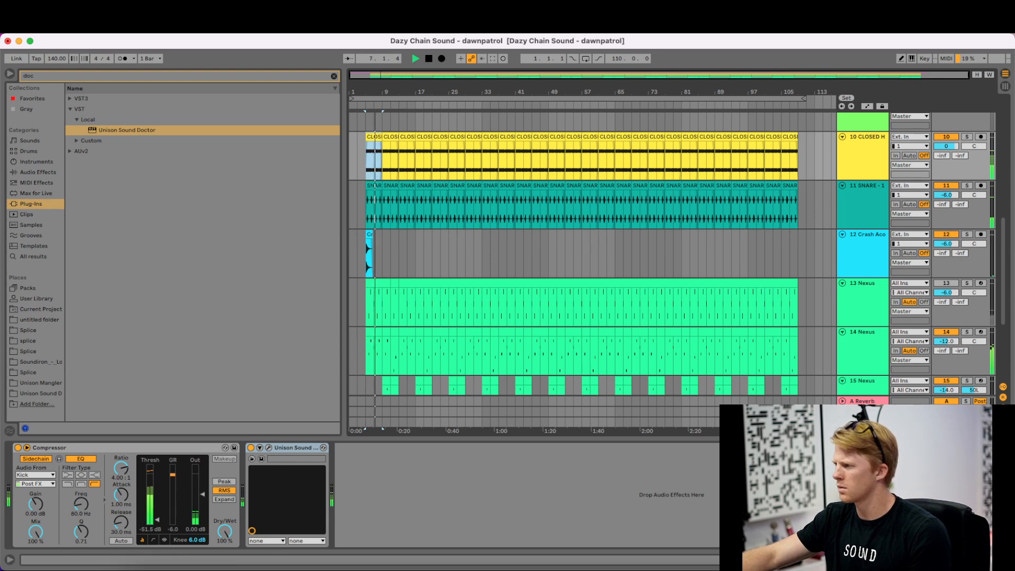
- Set the volume of the Nexus tracks 15 and 16 to -20 dB
click(875, 165)
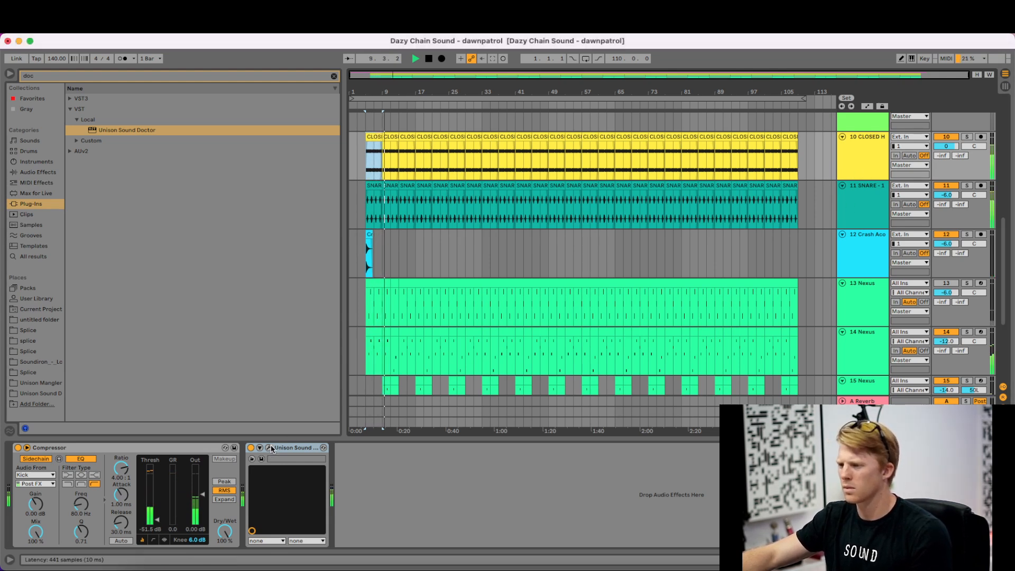
scroll(581, 305, down, 4)
click(939, 300)
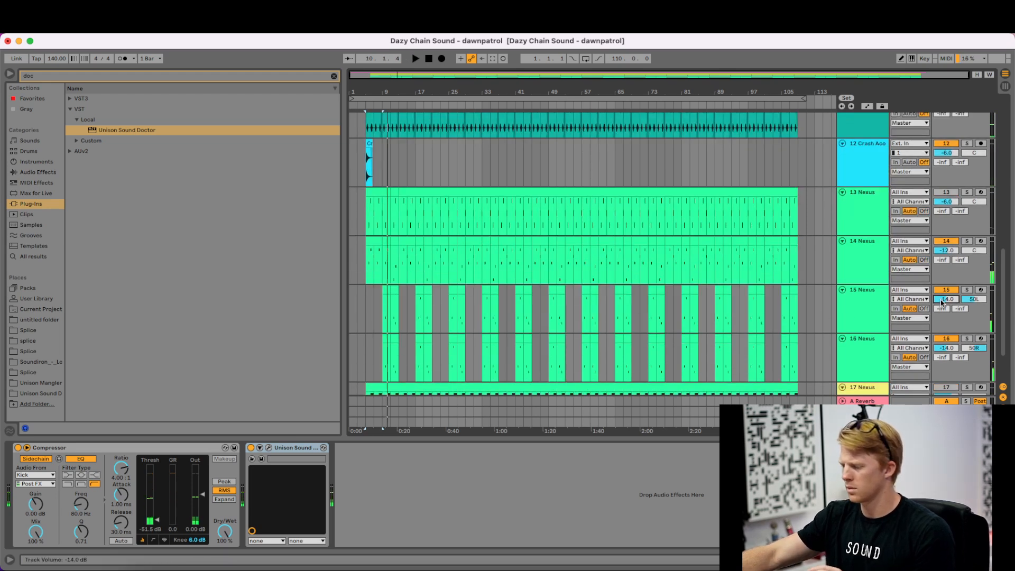
text(-20)
key(Return)
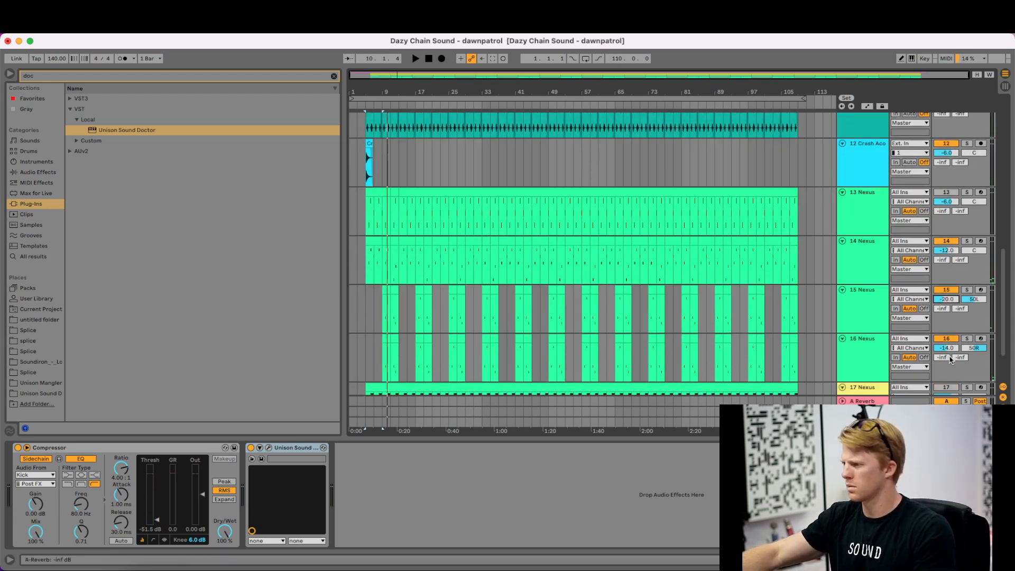
text(-20)
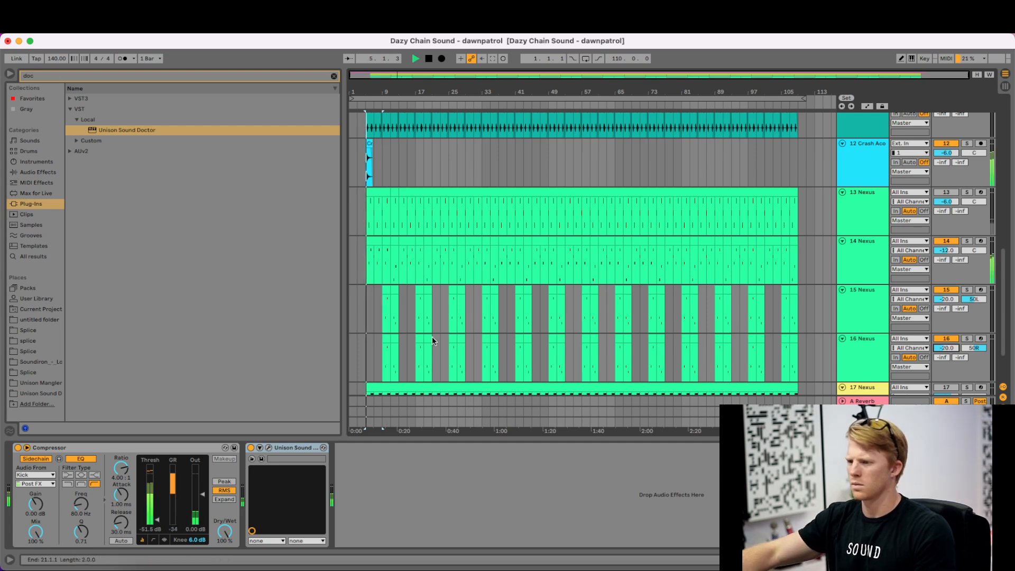
- Play the mix from the first track 15 clip at bar 9 and lower tracks 15 and 16 to -25 dB
click(388, 293)
key(space)
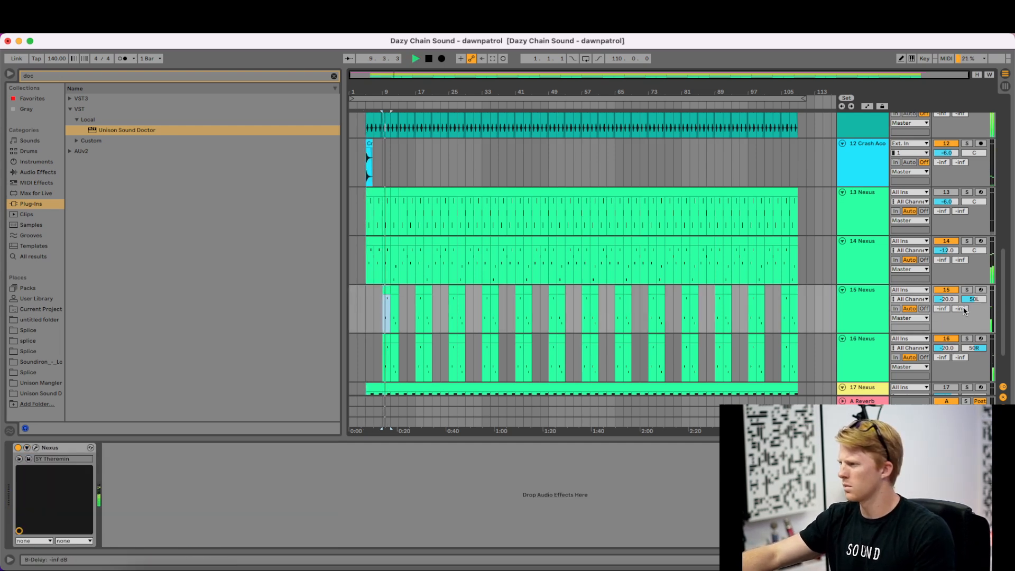
drag(950, 300, 950, 305)
drag(952, 349, 952, 361)
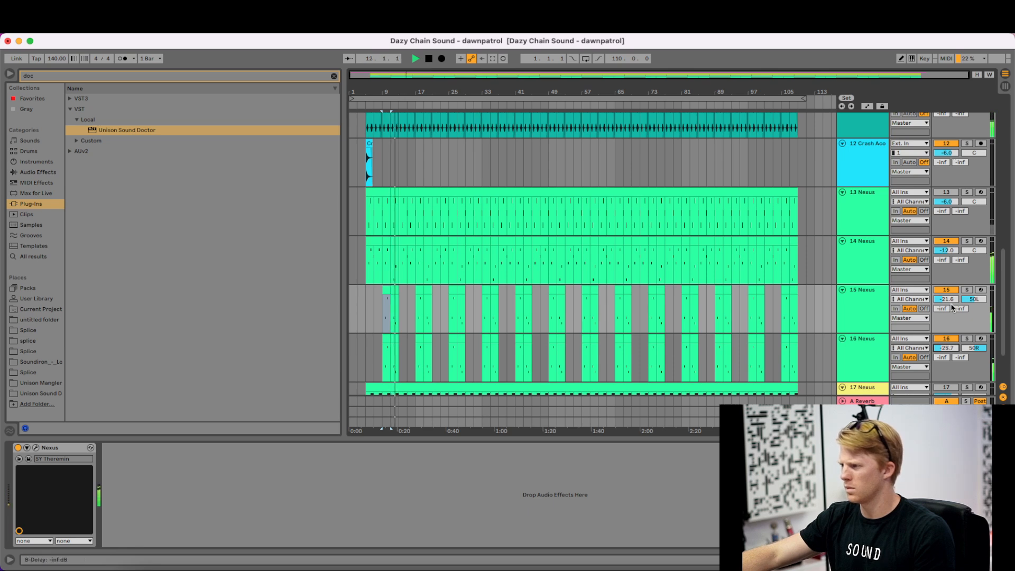
drag(951, 299, 951, 302)
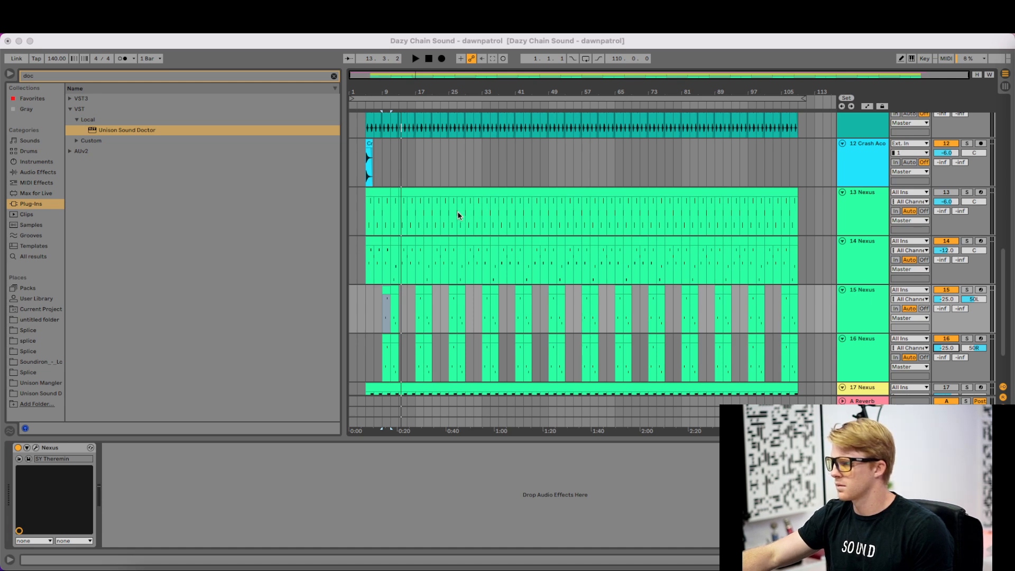
- Play the mix from bar 5, then audition the Nexus part on track 13 in solo
click(383, 194)
click(382, 194)
key(space)
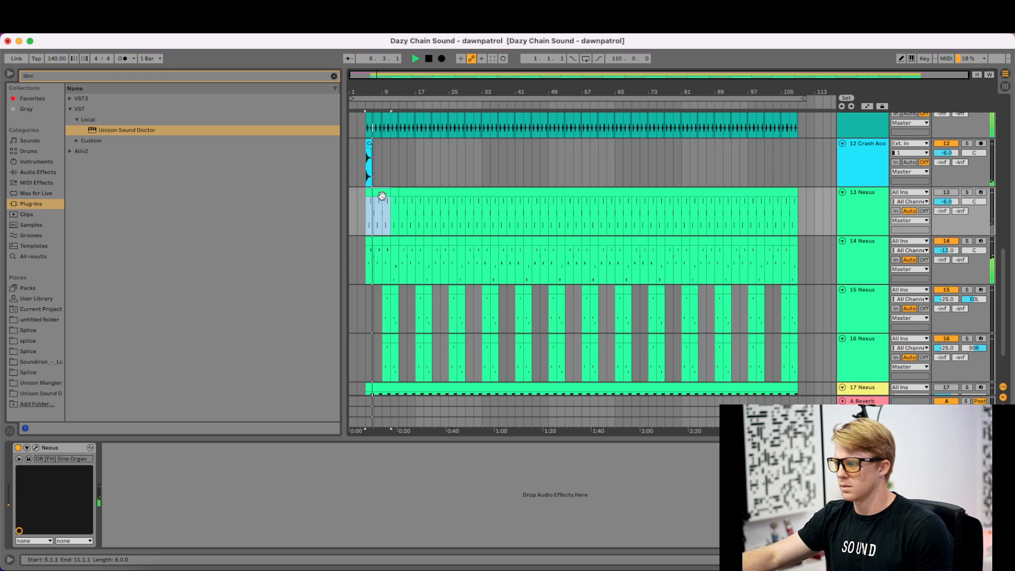
key(space)
click(871, 251)
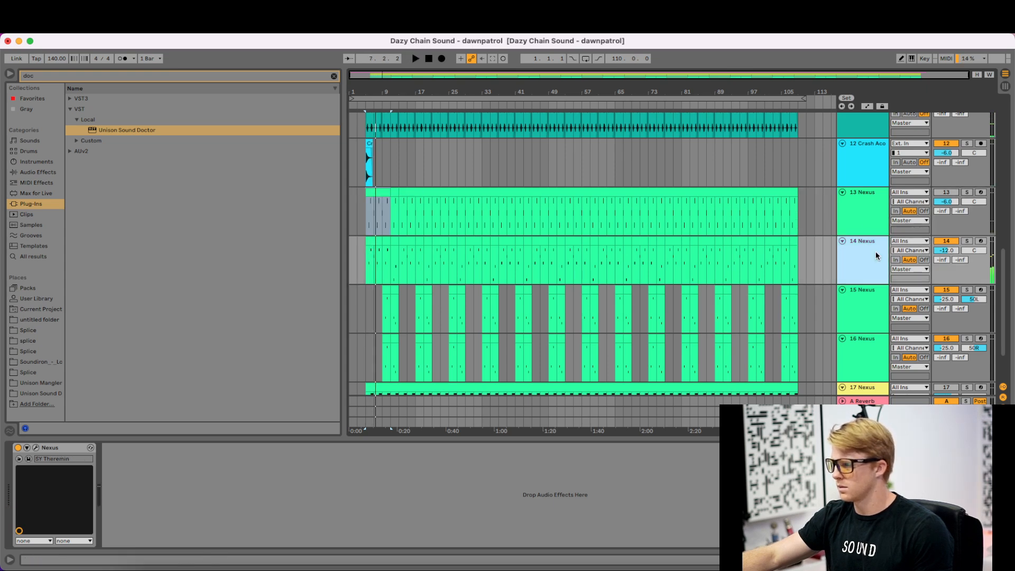
click(966, 192)
key(space)
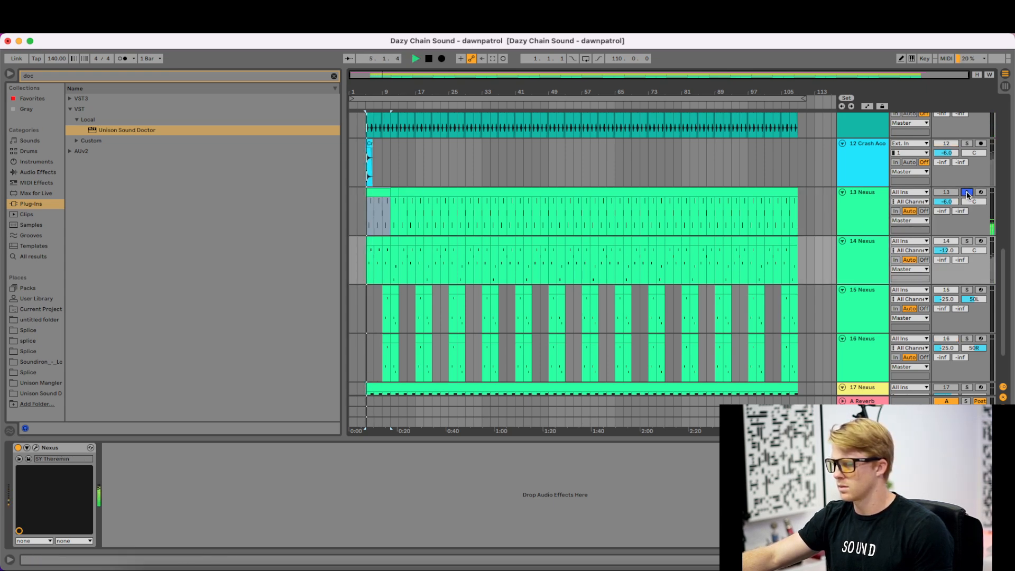
- Unsolo and activate track 13, set its volume to 0 dB, and stop playback
click(966, 192)
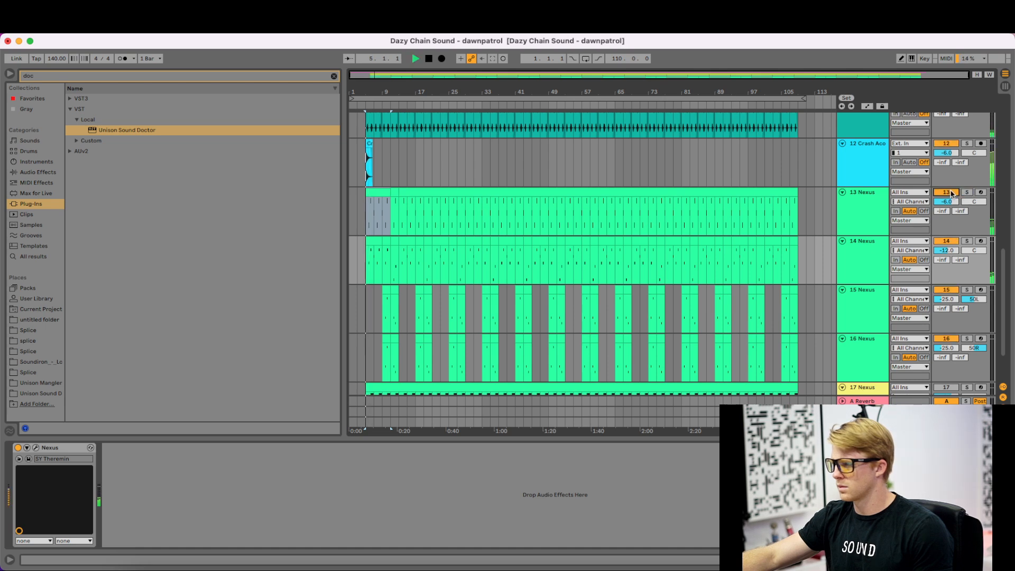
double_click(950, 202)
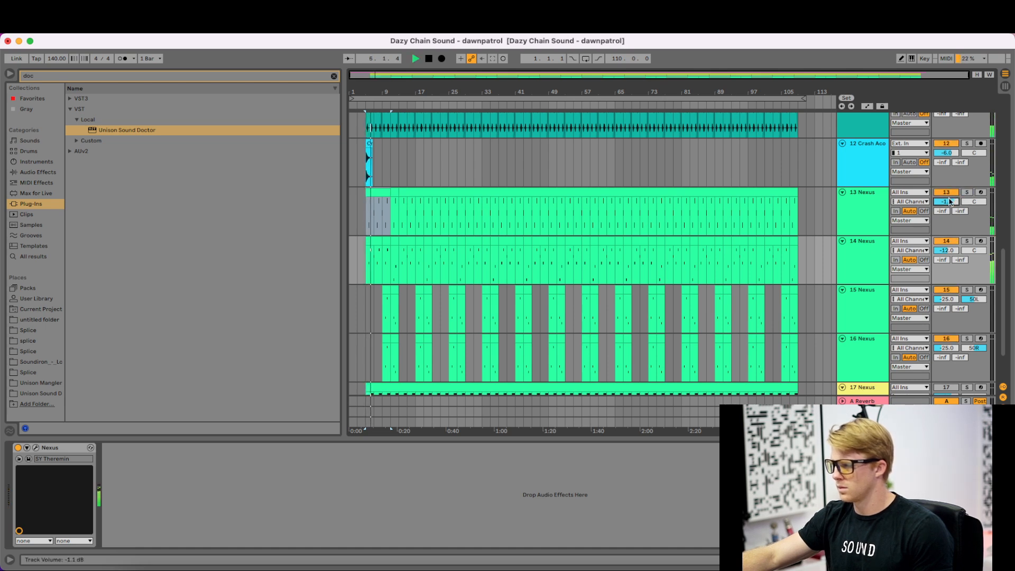
key(space)
- Load the [Tropical] Marimba preset from the Mallet category into track 13's Nexus and play it with the mix
click(875, 208)
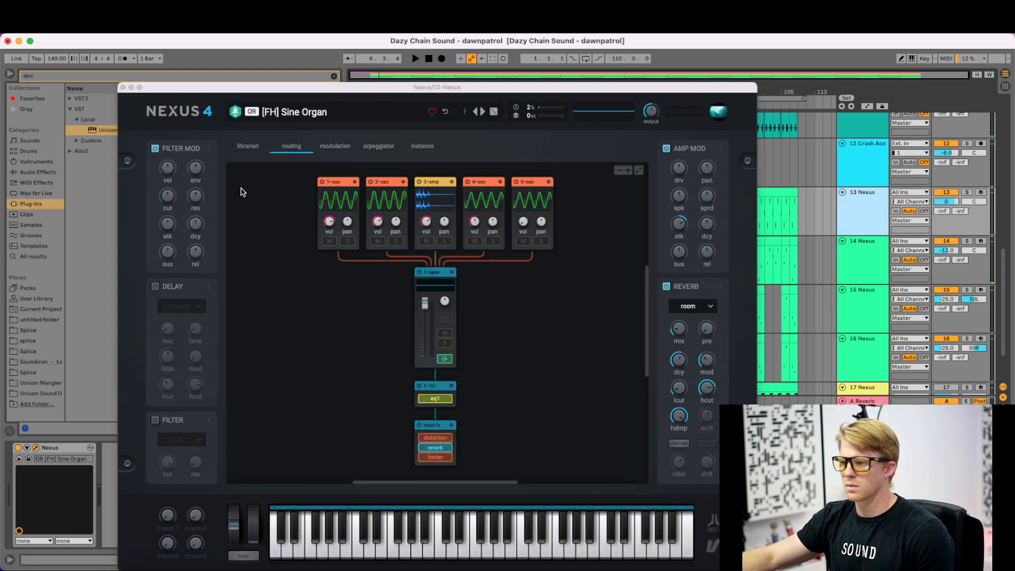
click(248, 146)
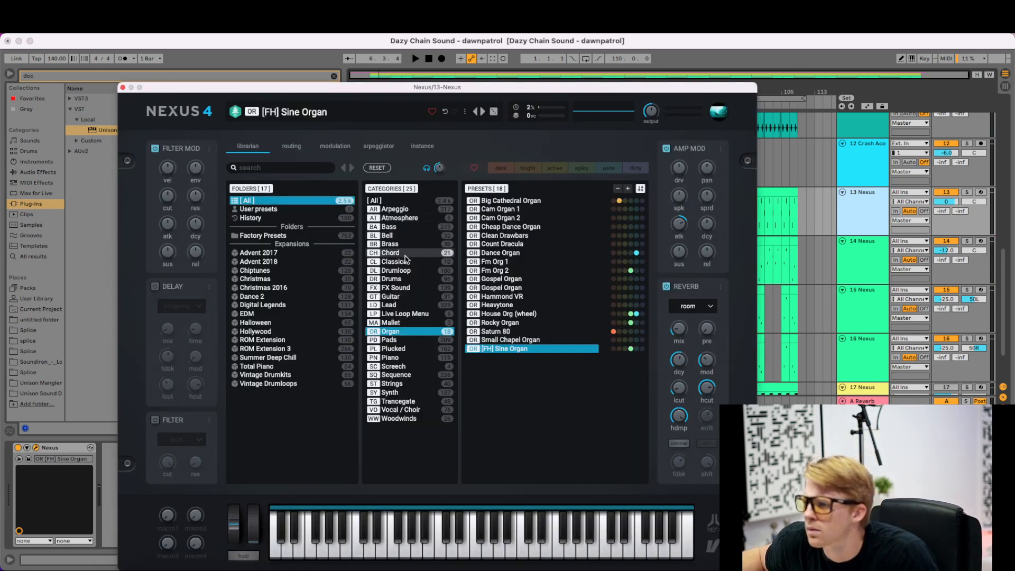
click(399, 306)
click(402, 322)
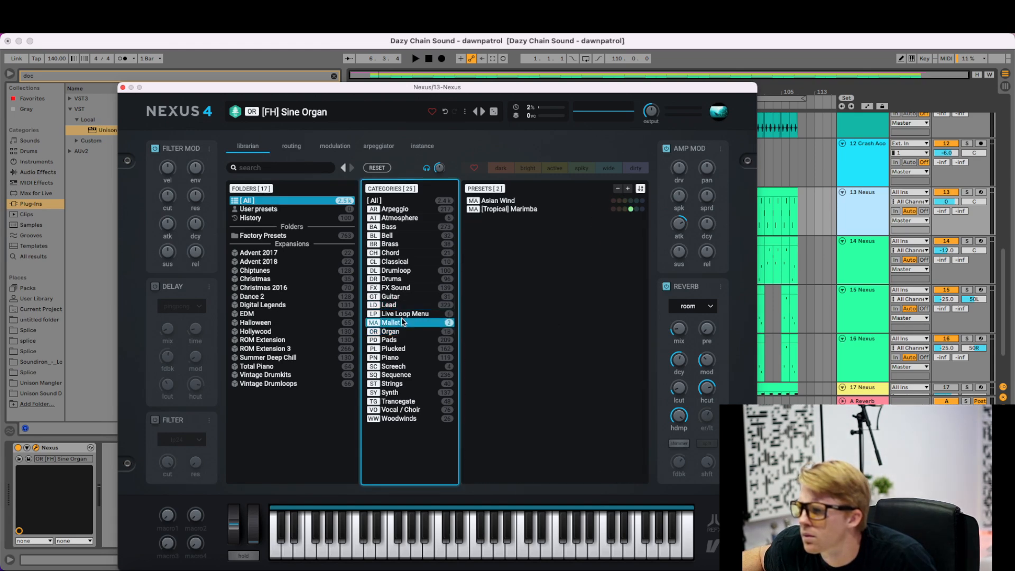
click(497, 201)
click(507, 209)
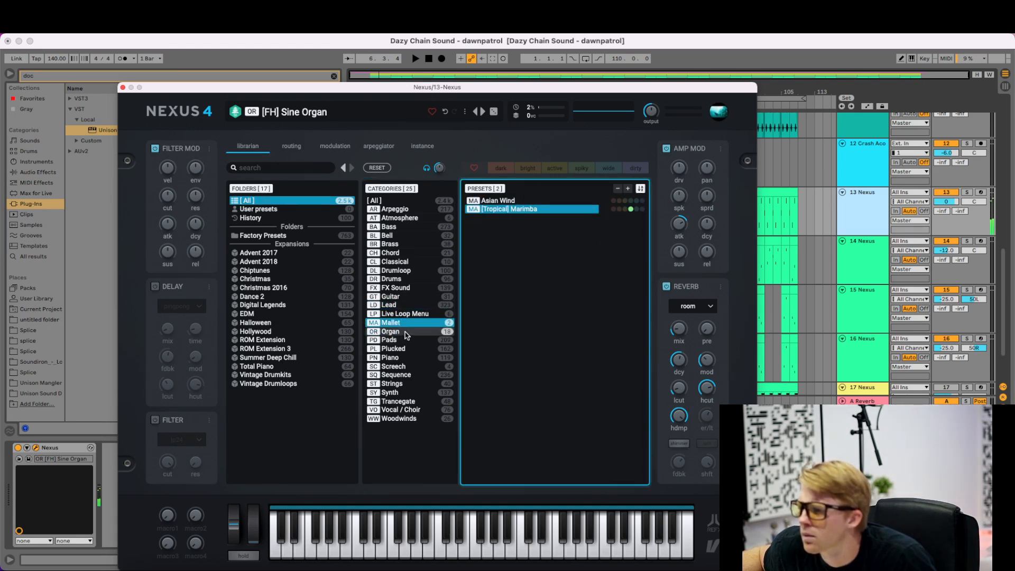
double_click(499, 210)
key(space)
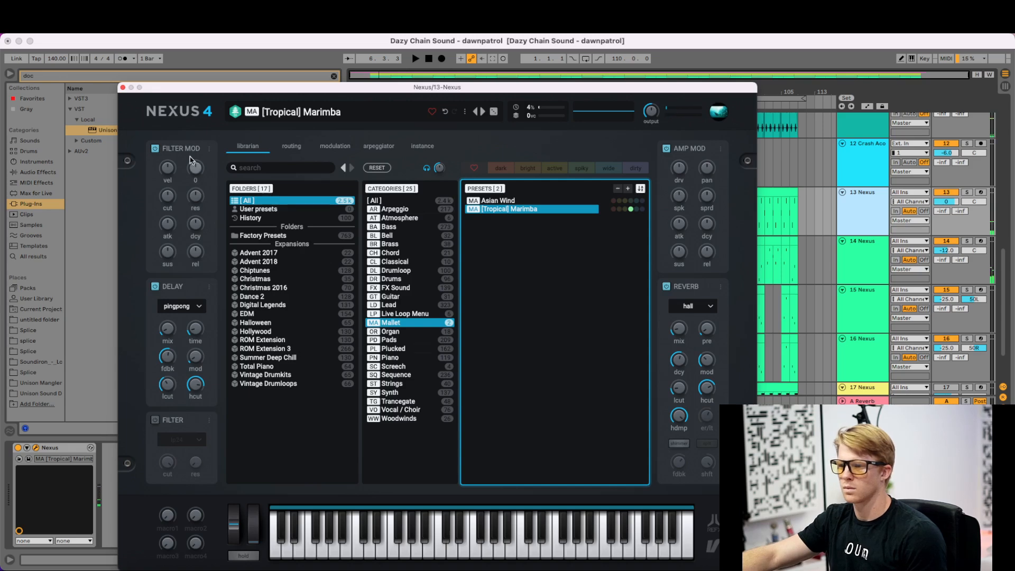
click(122, 88)
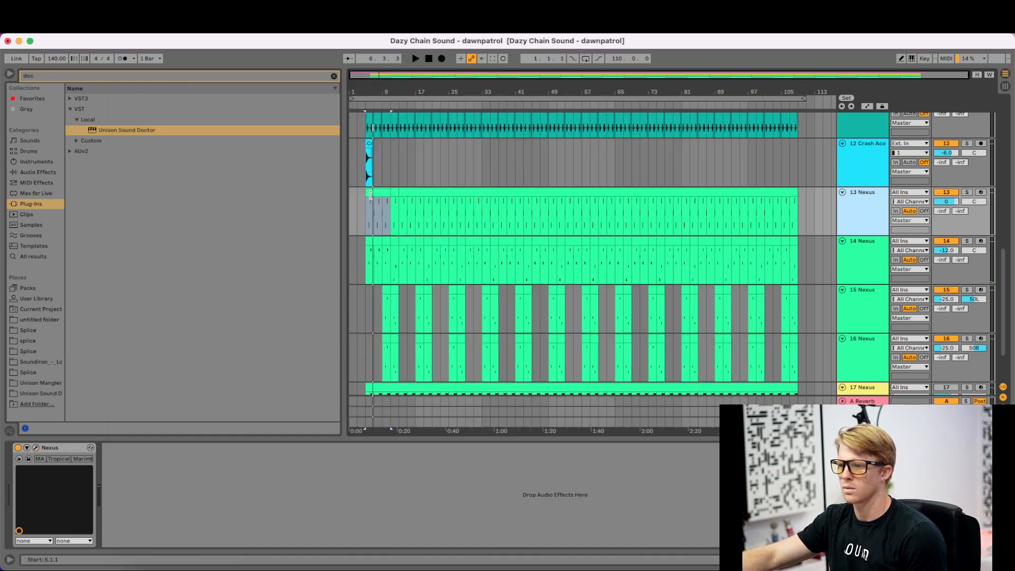
- Open the full-length clip on track 13 and transpose all its notes down to span C2 to E2
drag(365, 203, 796, 195)
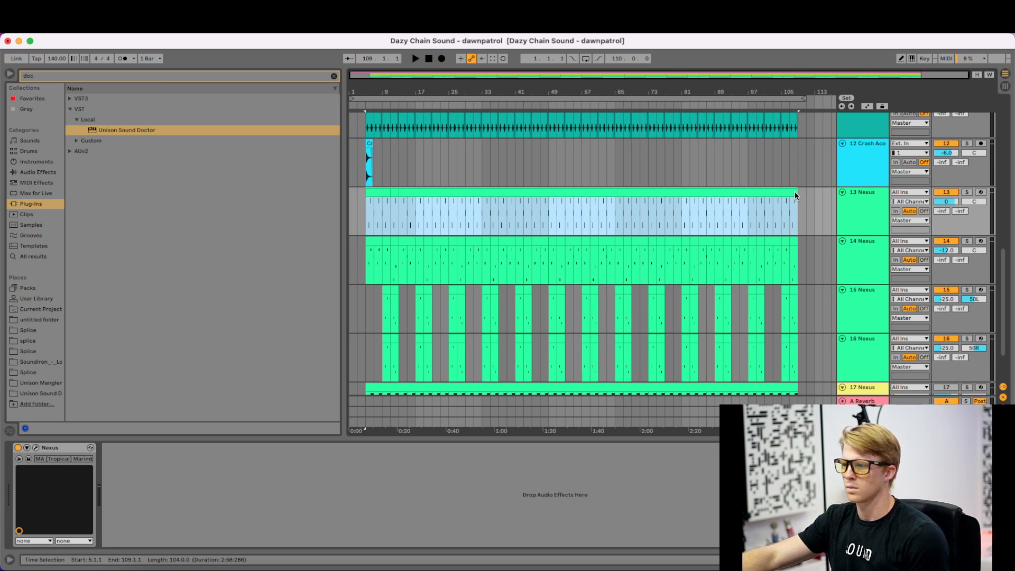
drag(796, 195, 794, 192)
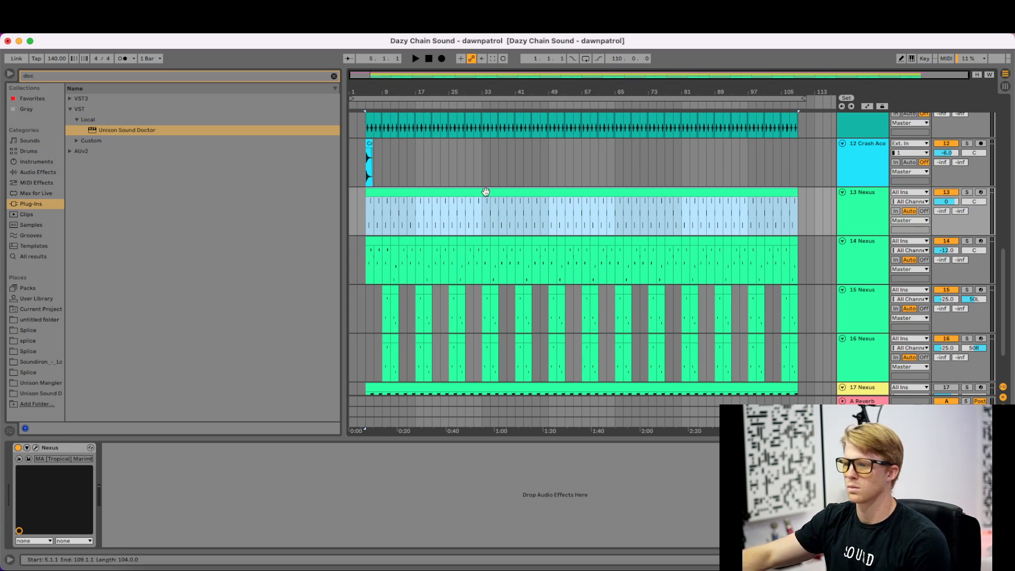
double_click(443, 193)
click(353, 391)
key(super+a)
key(Down)
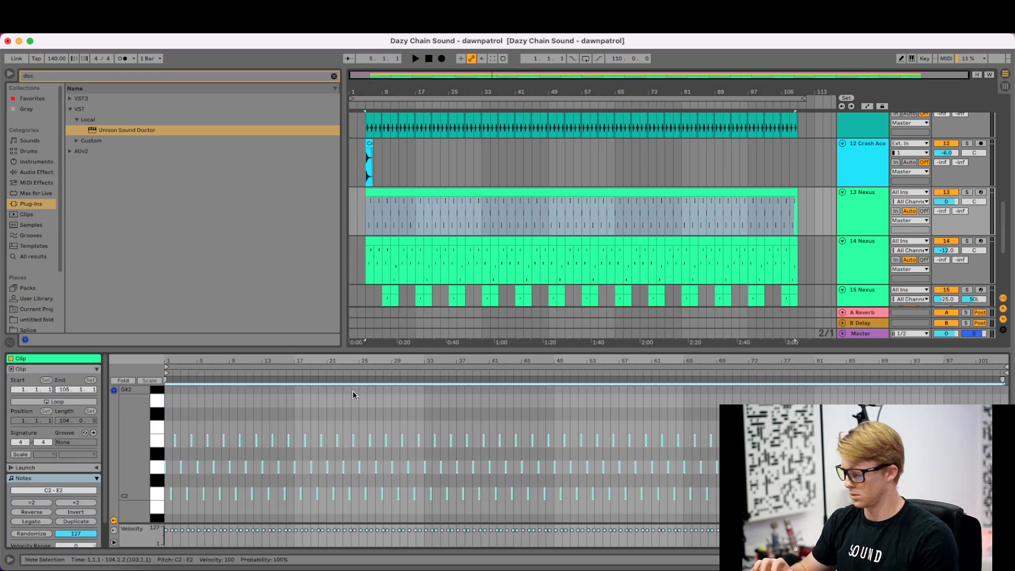
- Move the first three notes of the track 13 clip to D#2, C#2 and F2, and play the changed phrase
drag(171, 359, 170, 415)
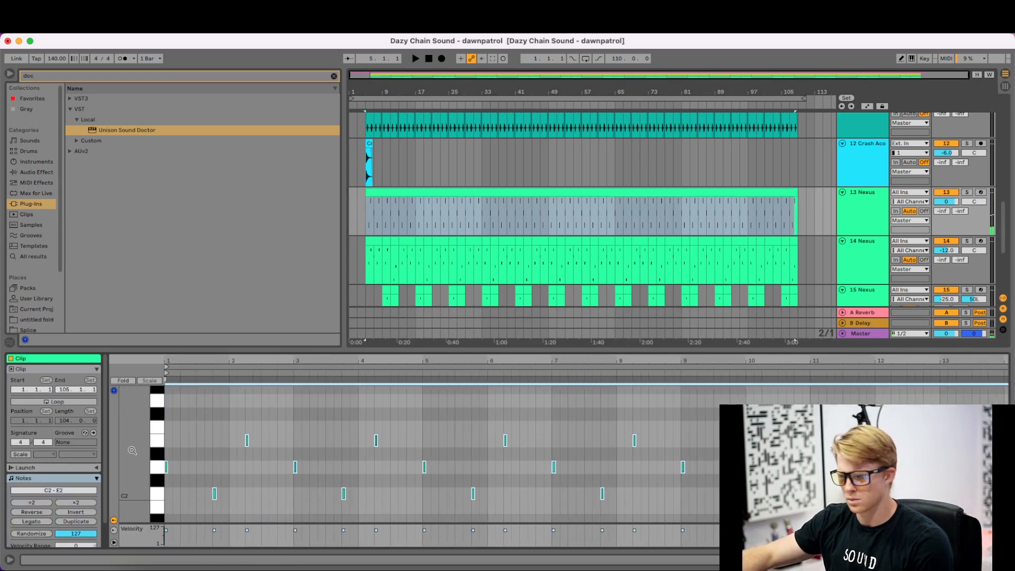
click(154, 467)
click(154, 453)
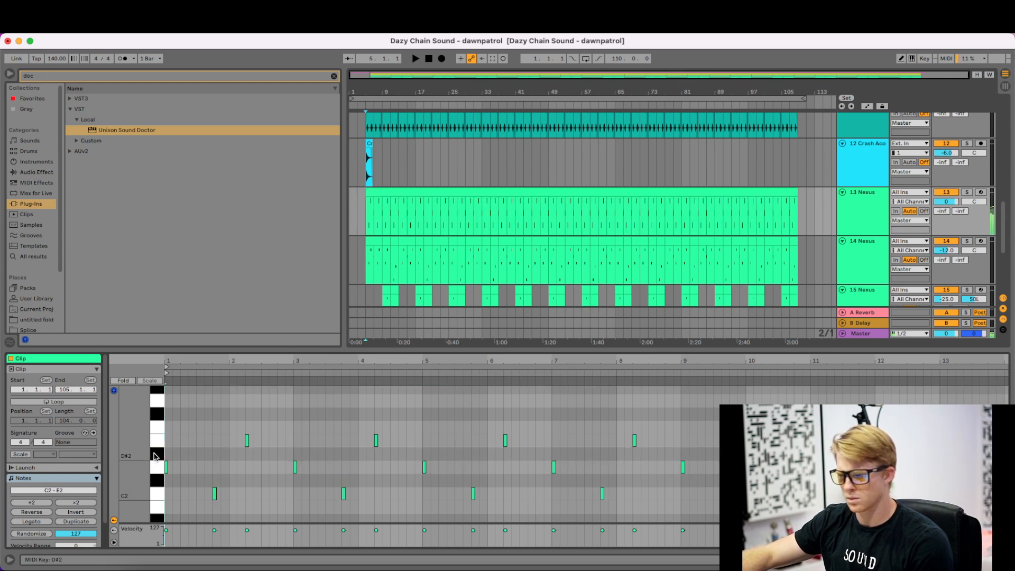
mouse_move(167, 468)
mouse_down()
mouse_move(167, 481)
mouse_move(165, 455)
mouse_up()
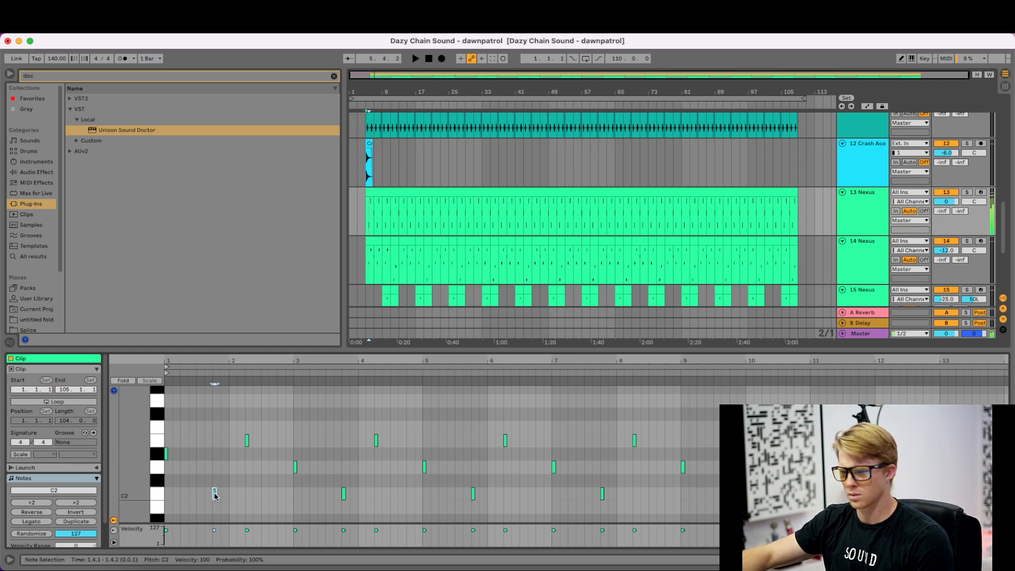
drag(215, 494, 215, 480)
drag(248, 443, 248, 433)
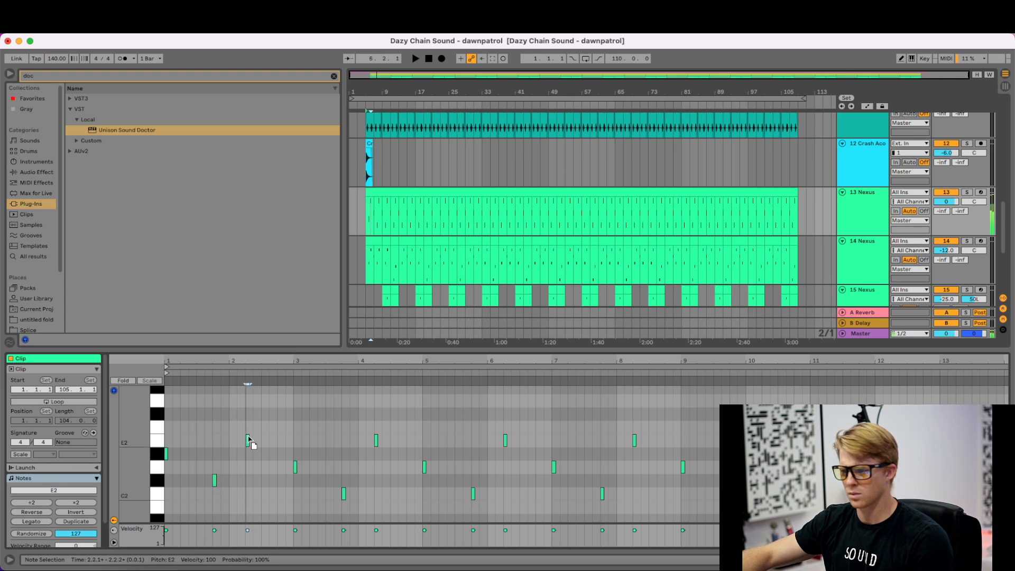
drag(287, 460, 356, 505)
key(space)
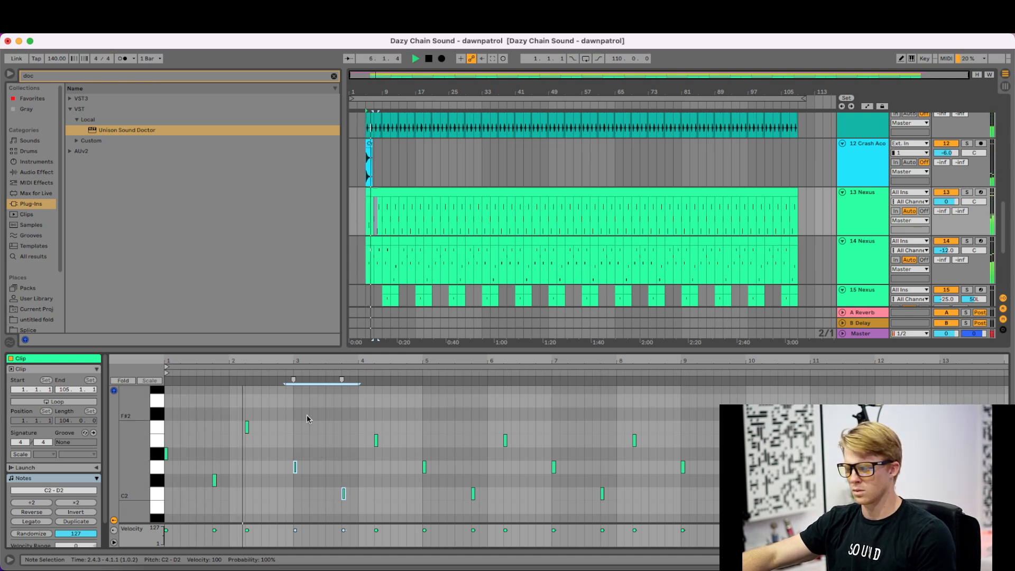
key(space)
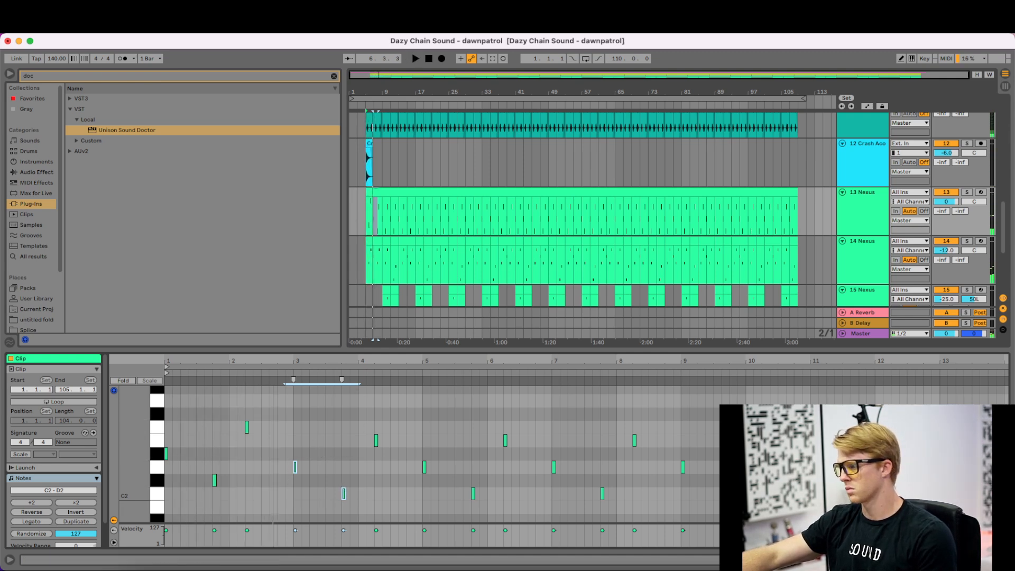
- Return to track 13's device chain, open Nexus, and move the Finder window out of the way
key(shift+Tab)
click(37, 448)
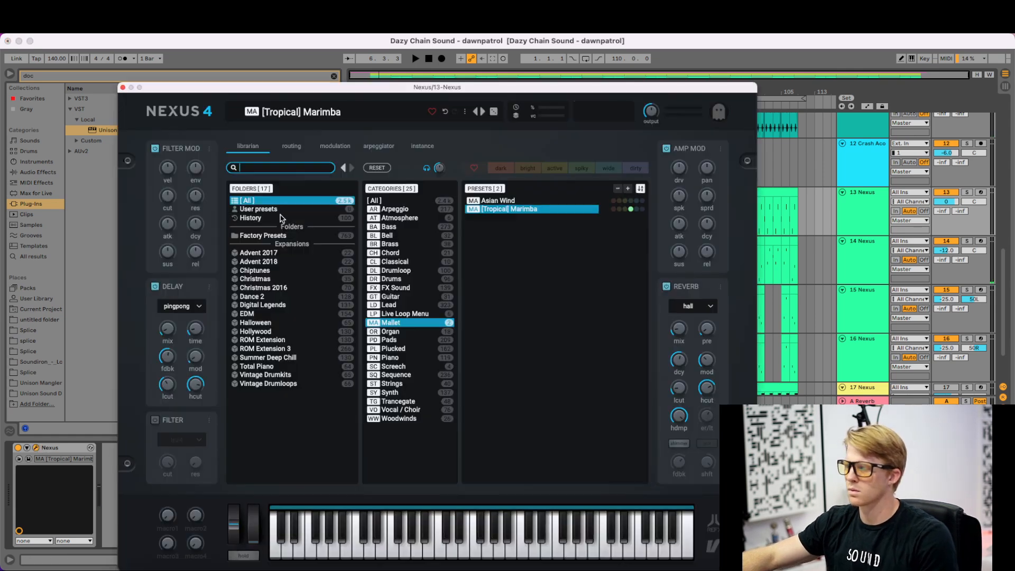
click(146, 570)
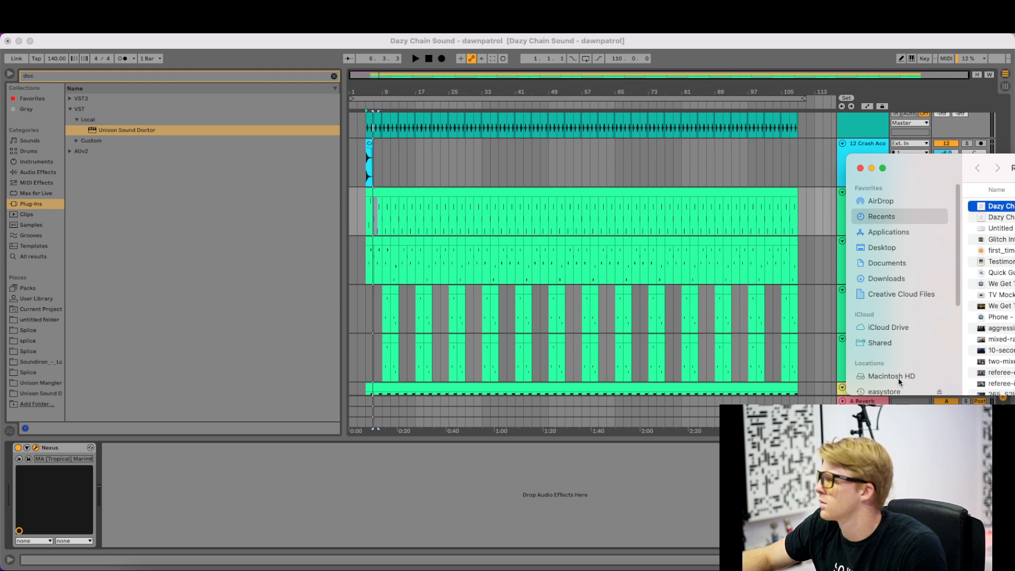
drag(920, 160, 1014, 147)
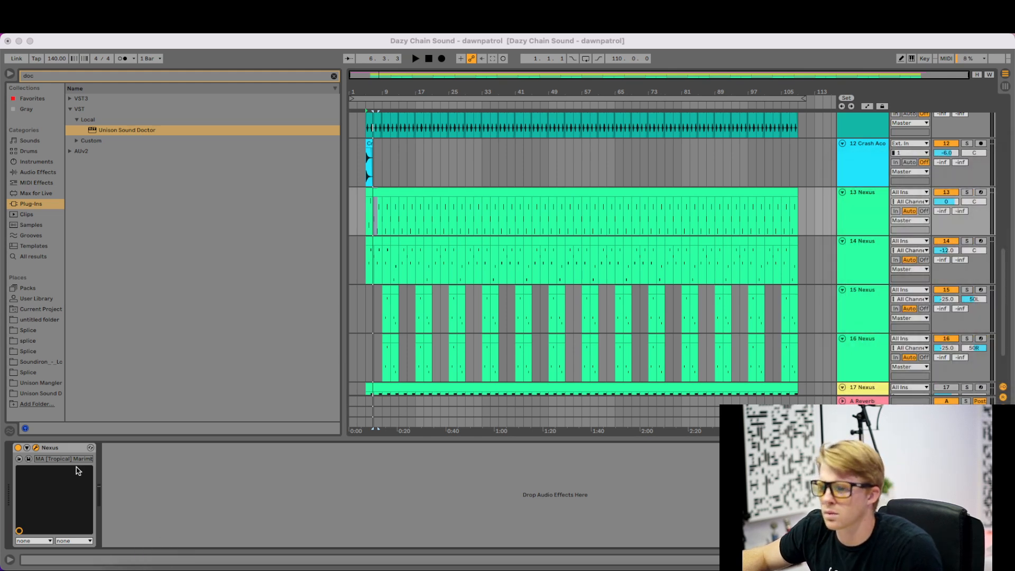
- Audition Plucked presets in track 13's Nexus, including 80s Balladbell, Amberpikes, Annabelle, Anxiety and Awaken
click(36, 448)
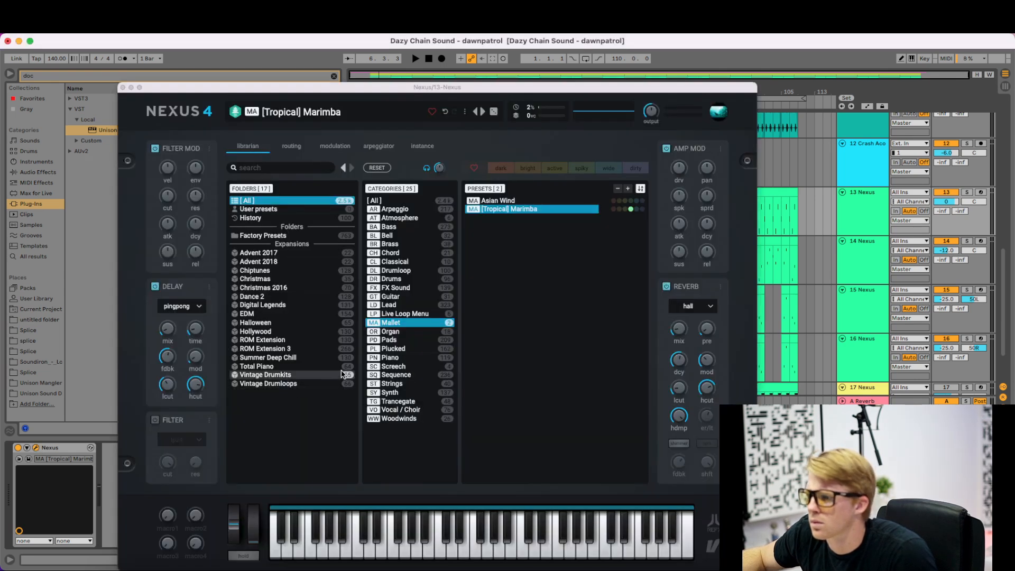
click(390, 350)
click(506, 202)
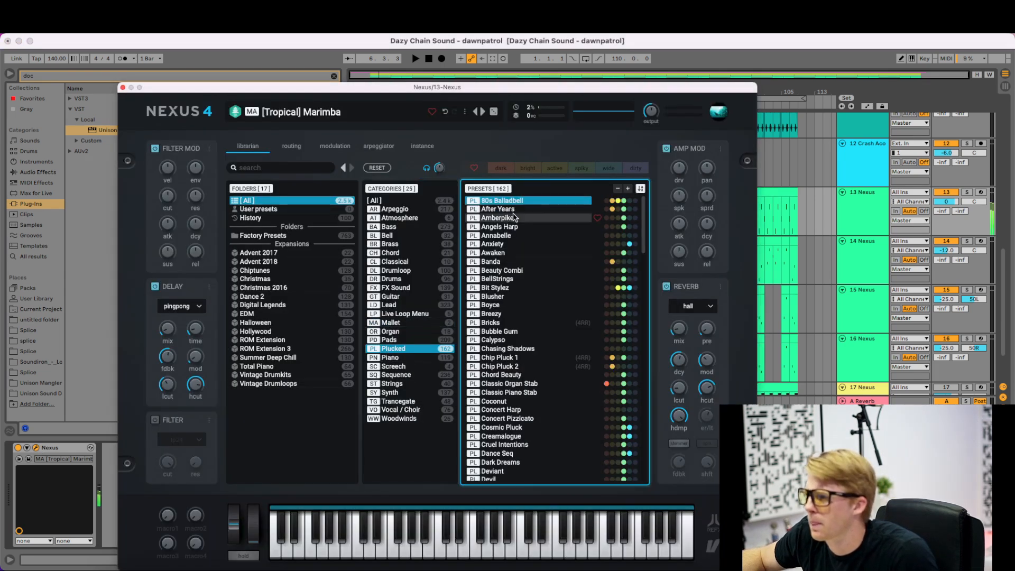
click(506, 218)
click(507, 236)
click(508, 245)
click(506, 252)
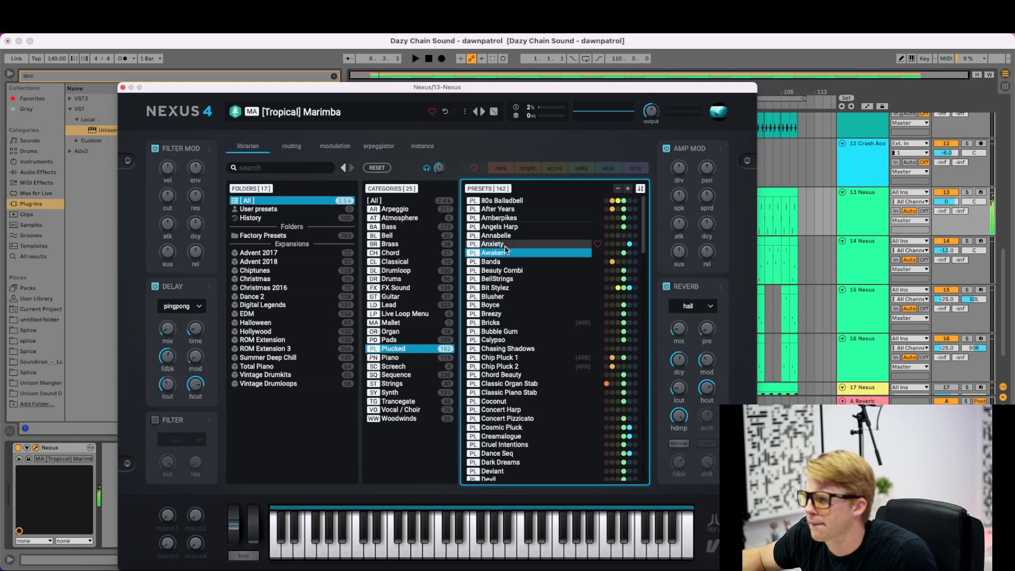
- Load the Anxiety preset on track 13, play it with the mix, and select the track's whole clip
double_click(505, 245)
key(space)
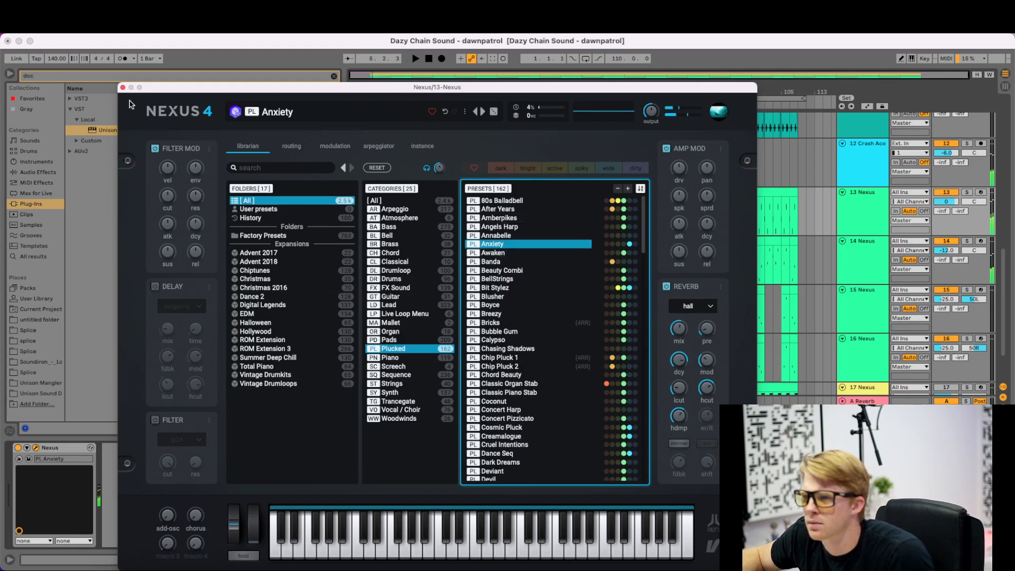
click(123, 87)
click(409, 214)
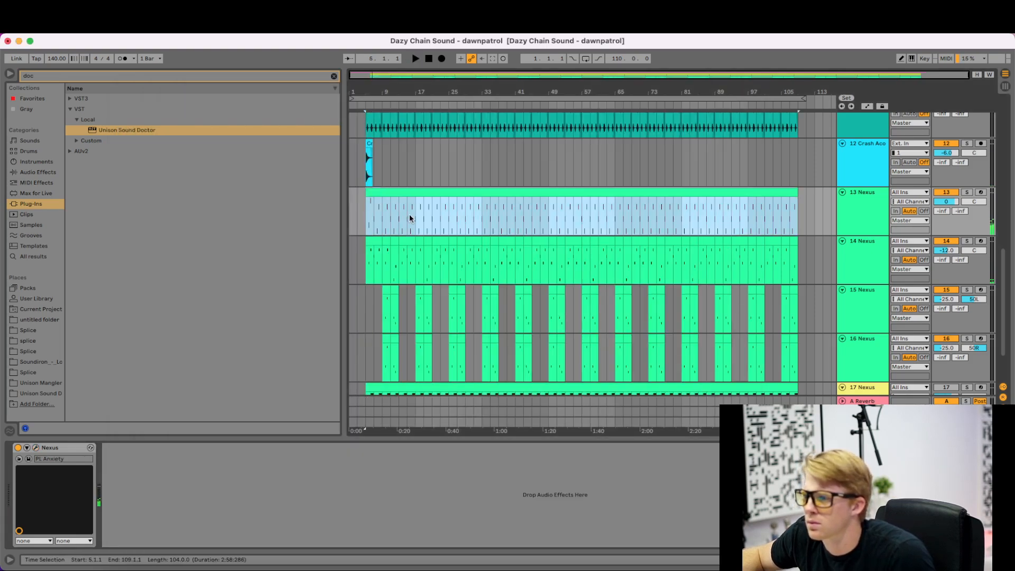
- Shorten the track 13 clip so it only spans bars 5 to 17, deleting the rest
drag(379, 198, 364, 194)
key(Delete)
drag(465, 192, 417, 200)
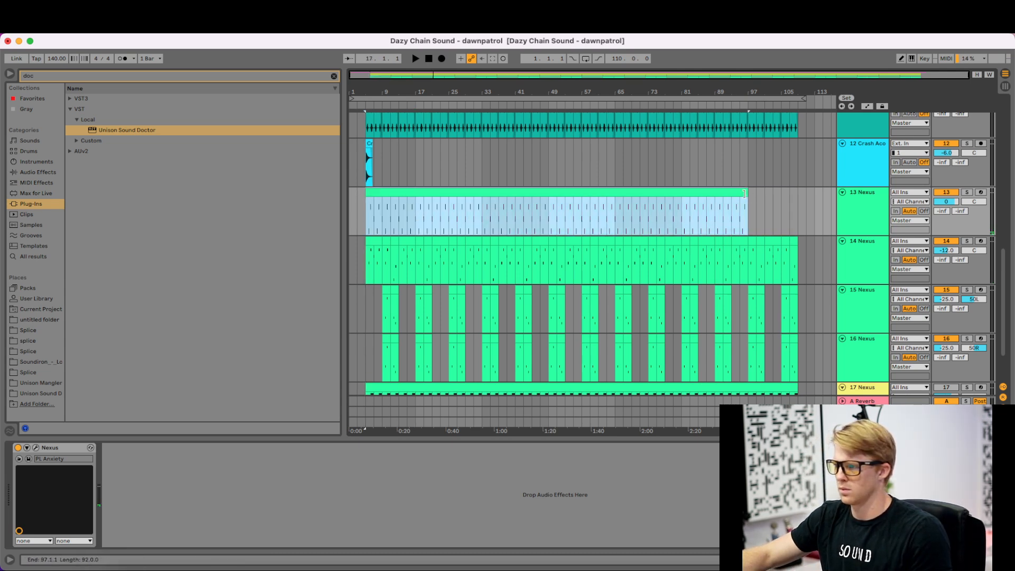
click(417, 211)
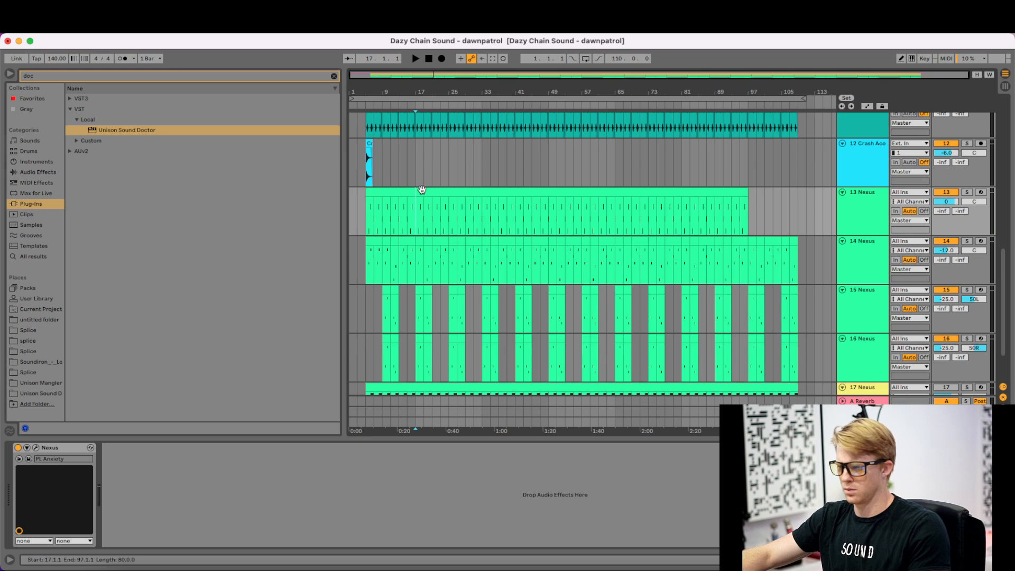
click(426, 190)
key(Delete)
- Open the track 13 clip's notes, audition the D2 and E2 rows, and play the arrangement
double_click(397, 192)
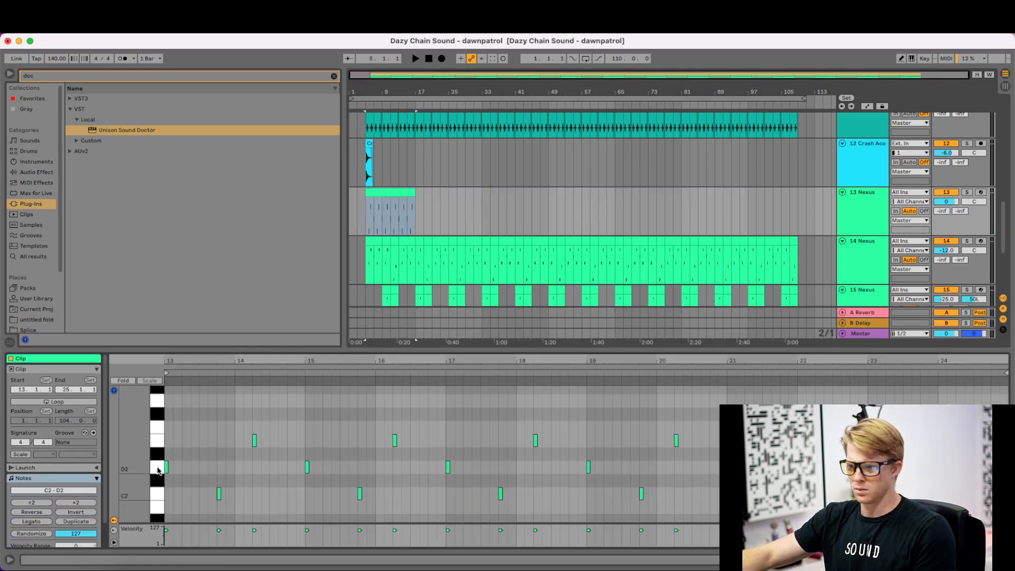
click(158, 469)
click(157, 440)
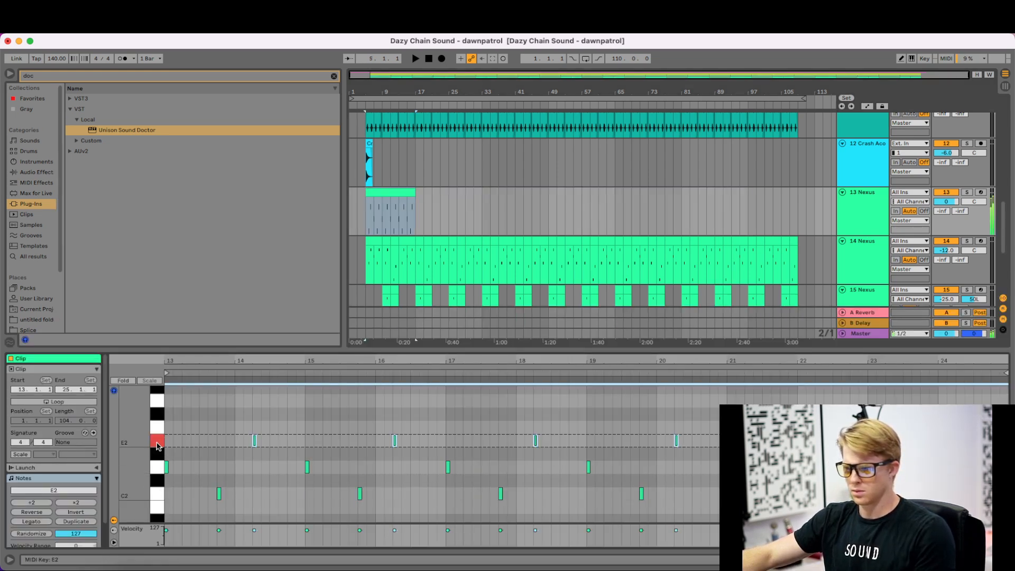
key(space)
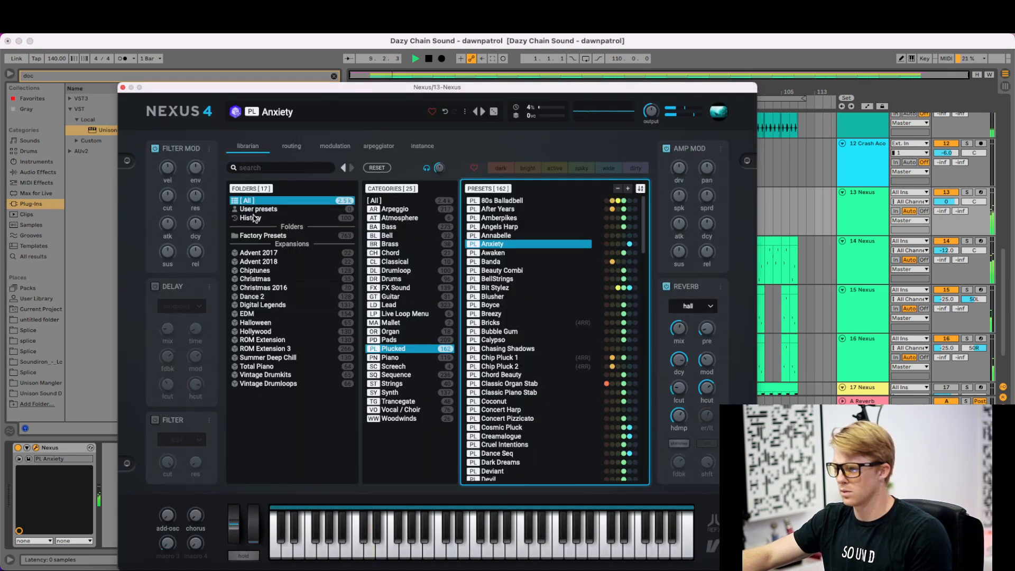
- Close Nexus, mute track 13 and activate track 17, and replay the mix with track 14 active
click(123, 87)
scroll(719, 272, down, 2)
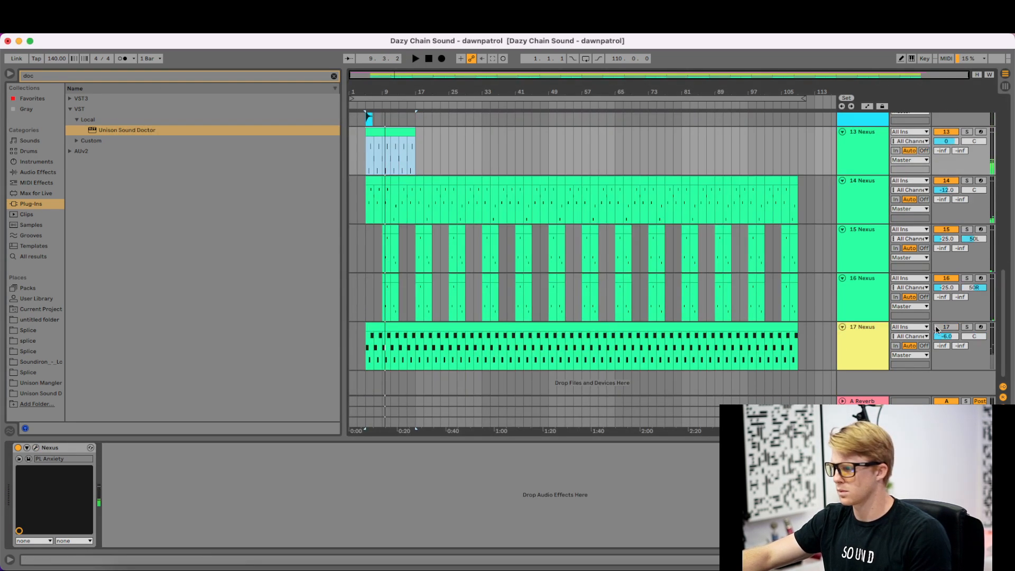
click(946, 181)
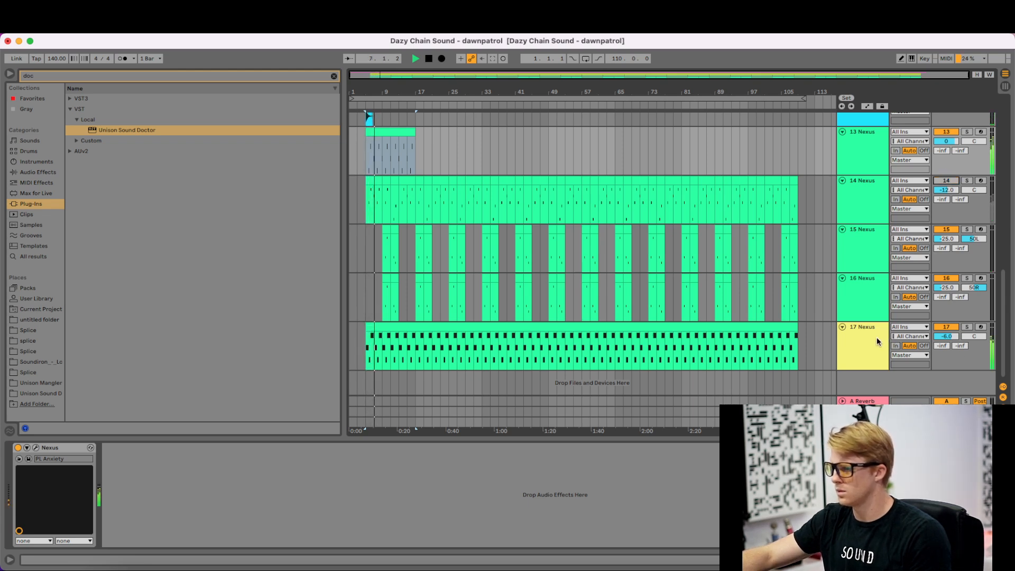
click(946, 132)
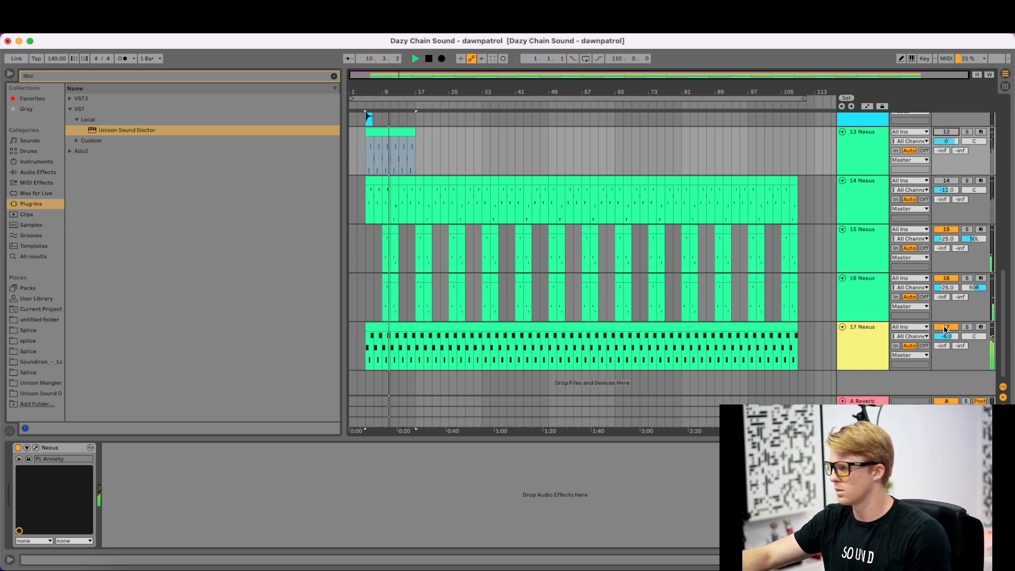
click(945, 181)
key(space)
key(space)
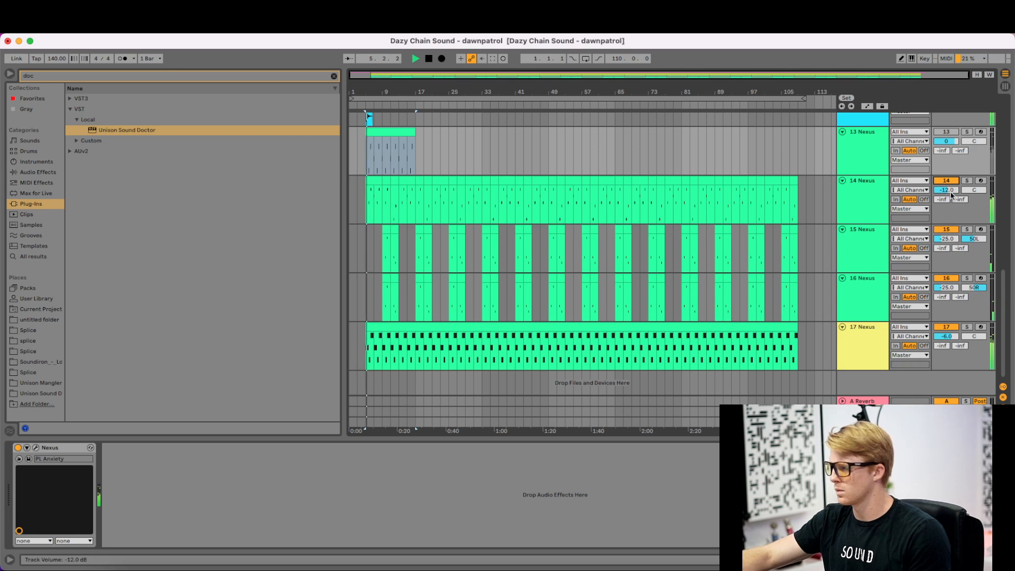
- Try track 14's volume at -15 dB and compare the mix with tracks 14, 15 and 16 muted and unmuted
mouse_move(945, 190)
mouse_down()
mouse_move(945, 199)
mouse_move(952, 186)
mouse_up()
click(951, 182)
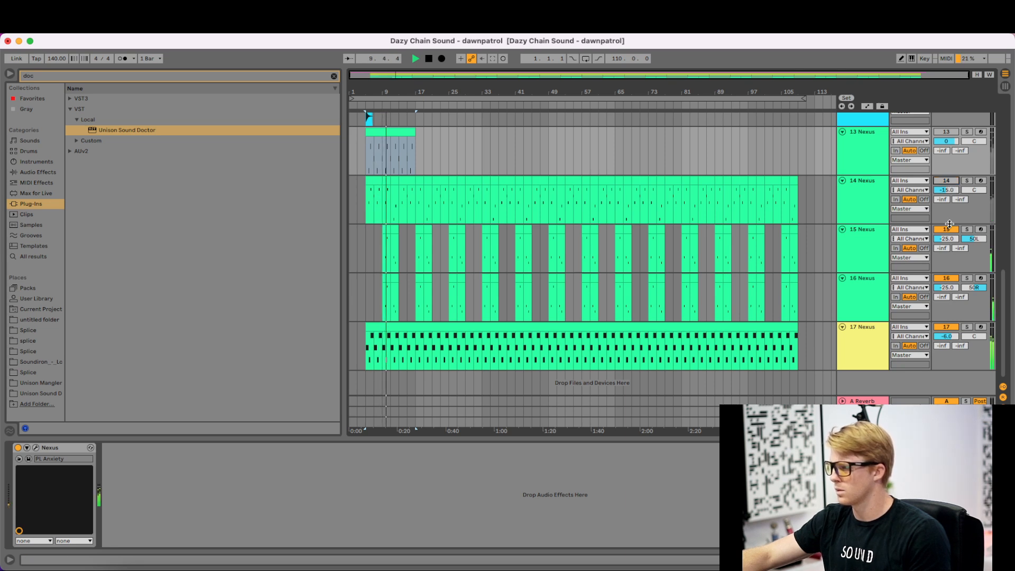
click(950, 230)
click(950, 279)
click(947, 279)
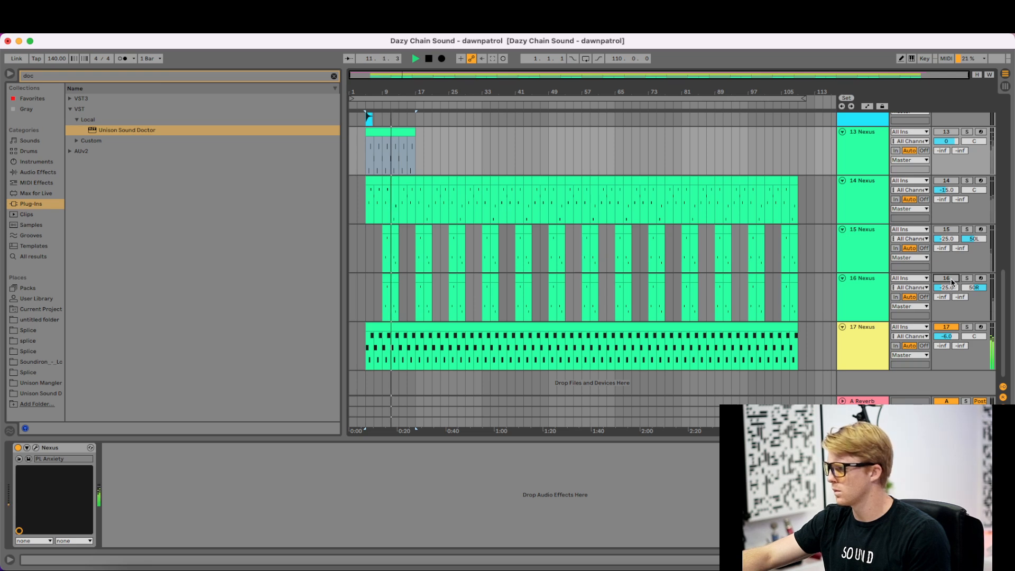
click(947, 230)
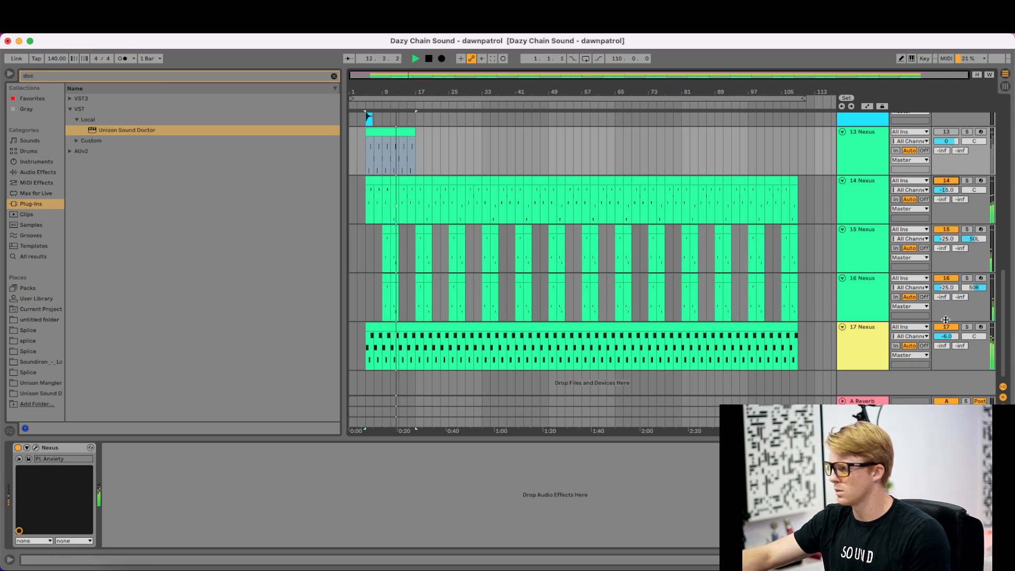
- Deactivate track 17, set track 14's volume to -14 dB, and stop playback
click(946, 327)
click(946, 181)
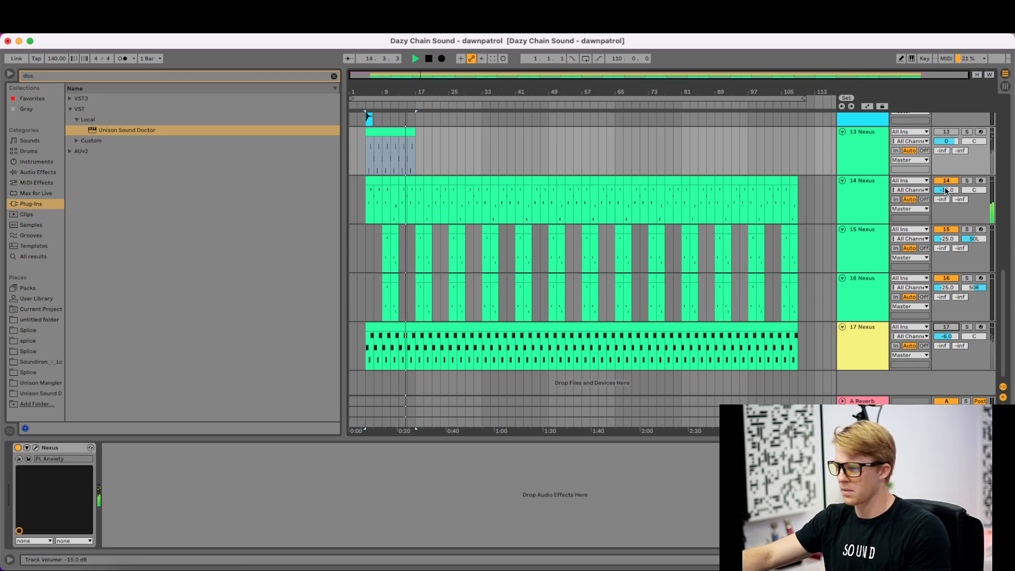
drag(953, 191, 952, 189)
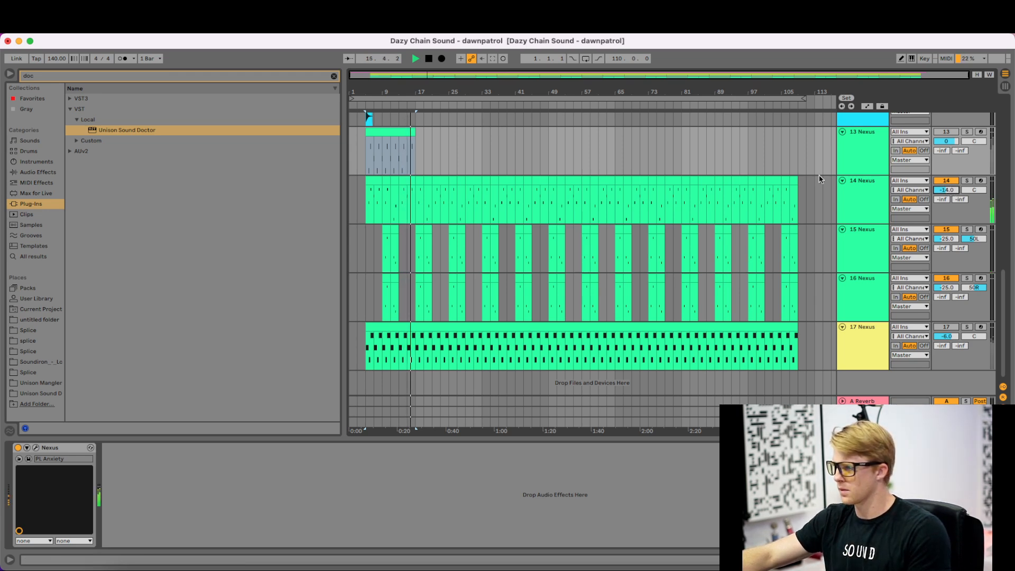
key(space)
- Open track 13's Nexus, solo the track, and loop its clip over bars 5 to 17
click(875, 159)
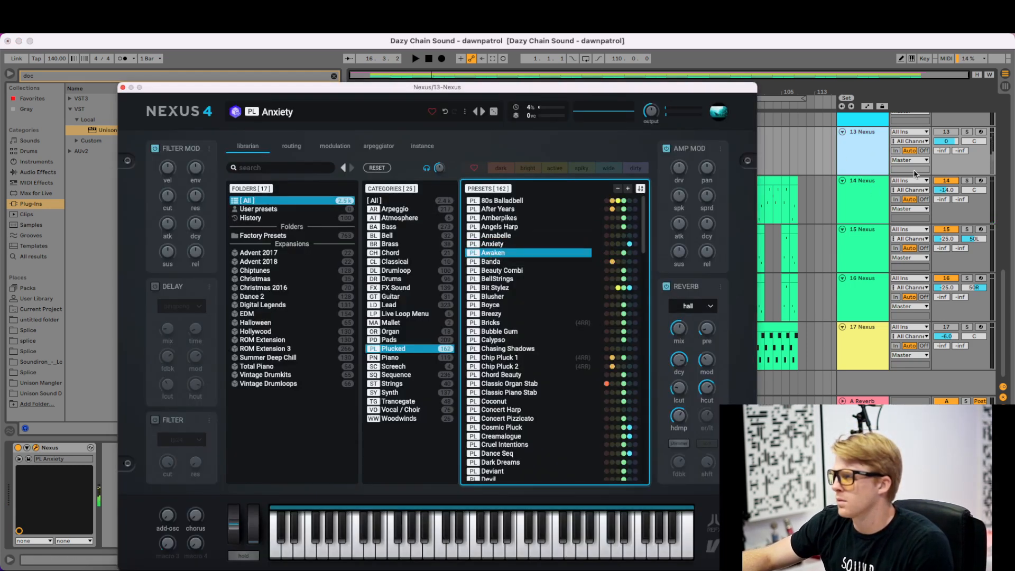
click(967, 132)
drag(640, 87, 573, 275)
click(397, 132)
key(super+l)
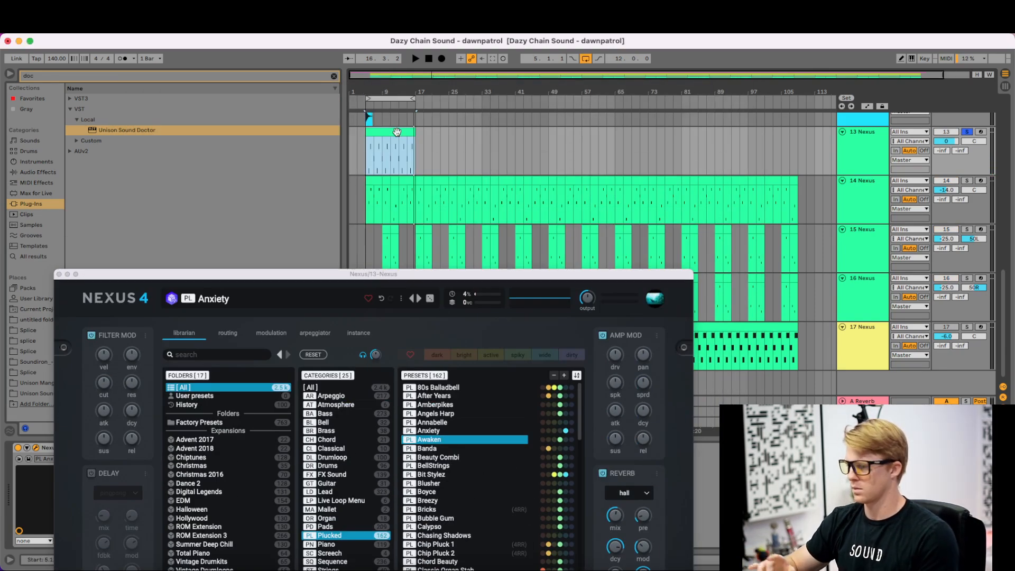
drag(368, 280, 314, 89)
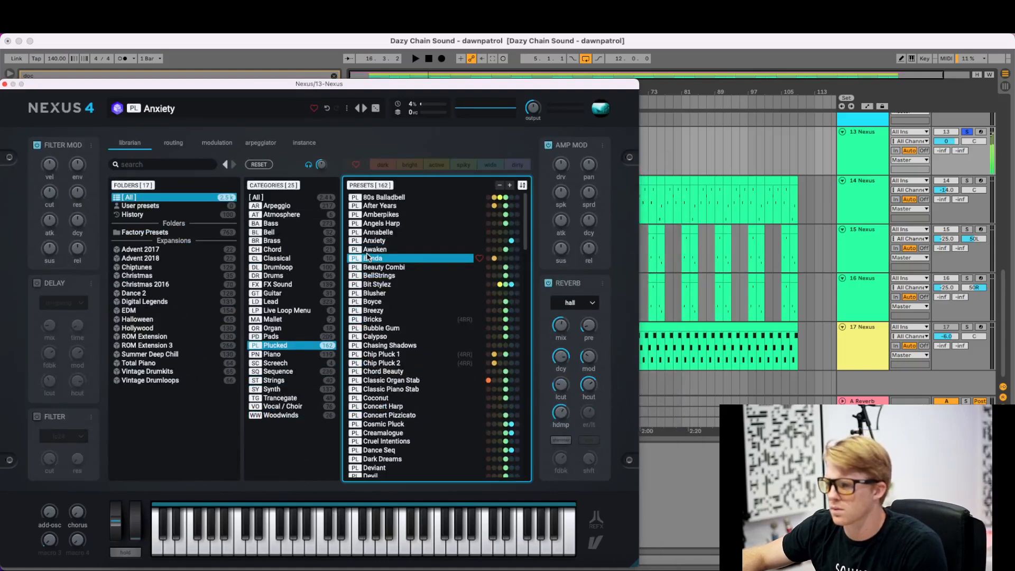
- Audition Plucked presets in track 13's Nexus, from Beauty Combi and Blusher through Bricks and Chip Pluck 2 to Classic Organ Stab
click(373, 267)
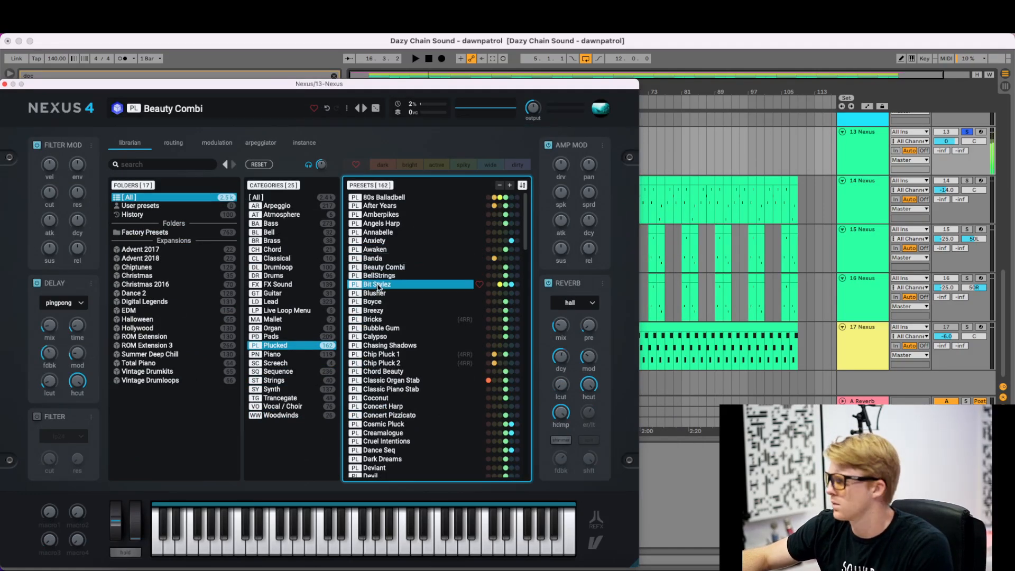
click(375, 292)
click(376, 303)
click(379, 319)
click(384, 336)
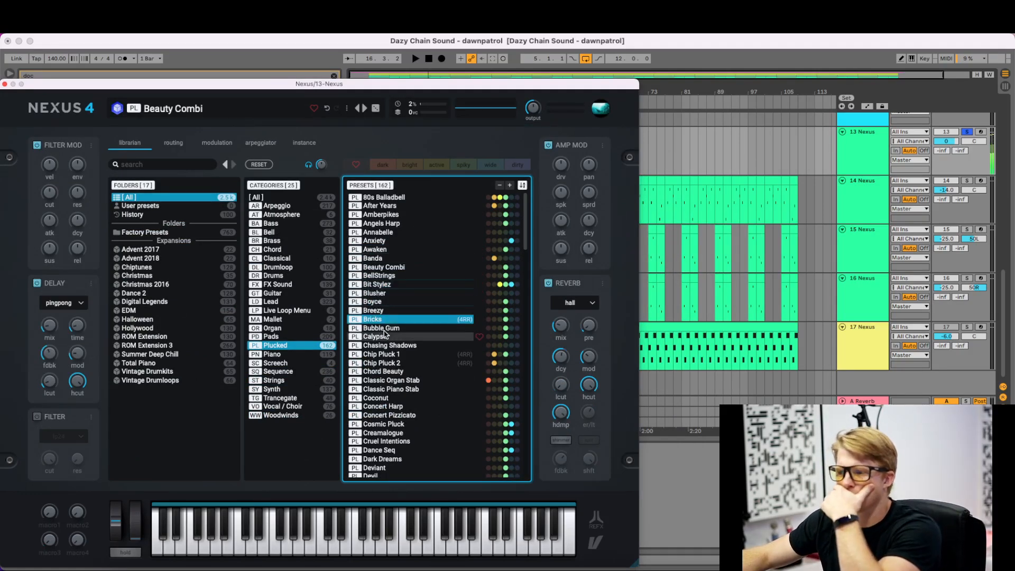
click(388, 346)
click(390, 355)
click(390, 363)
click(389, 380)
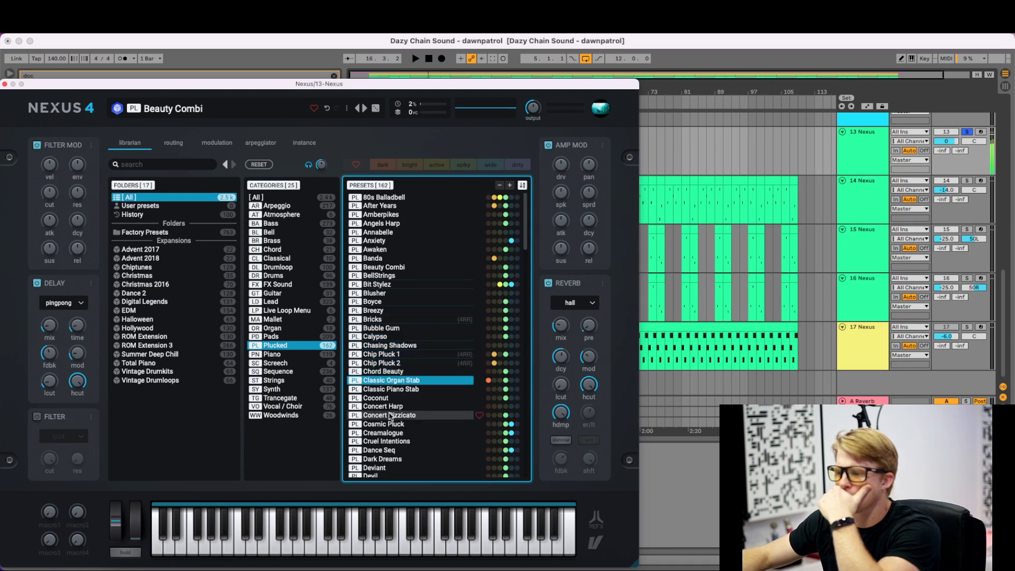
- Audition the last Plucked presets, including [Trap3] Hazel, and load Winni Poohh Vel on track 13
scroll(400, 412, down, 20)
click(401, 472)
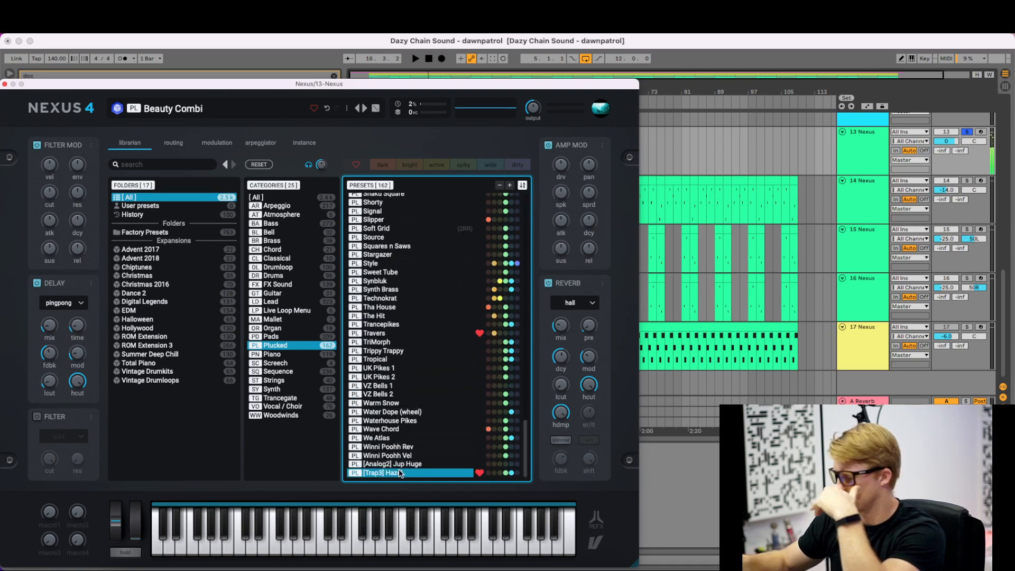
key(Up)
key(Up)
key(Up)
key(Down)
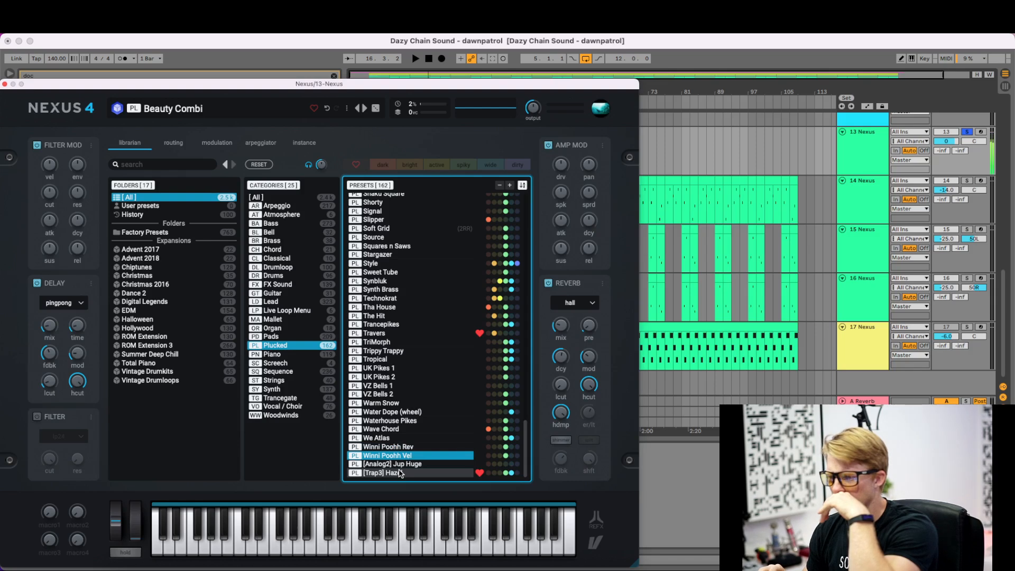
double_click(393, 456)
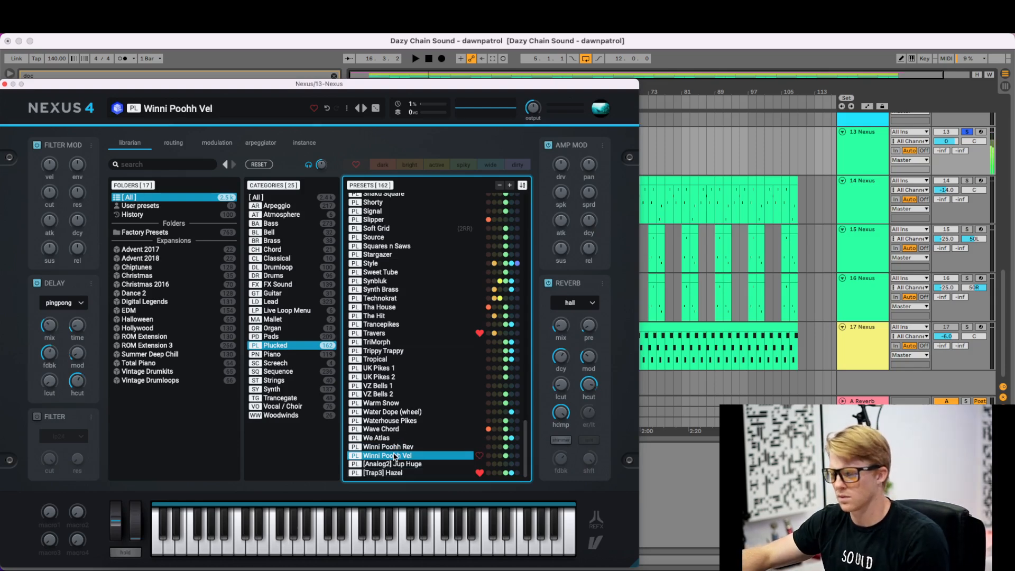
- Compare Winni Poohh Rev with Winni Poohh Vel during playback, return to Winni Poohh Vel, and close Nexus
key(space)
key(Up)
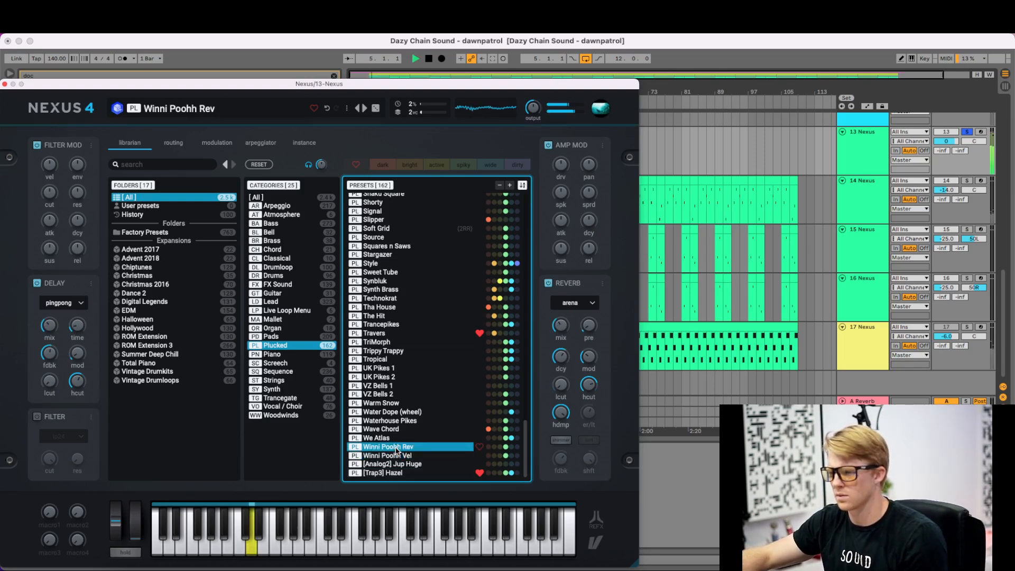
key(Down)
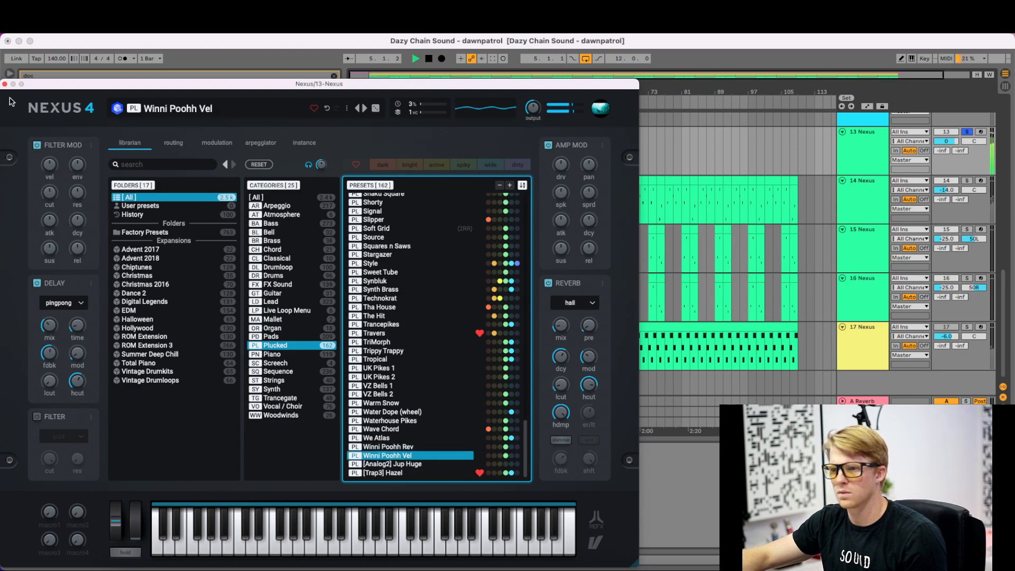
click(5, 84)
- Transpose all notes in the track 13 clip up one octave and play them with the other tracks
double_click(388, 133)
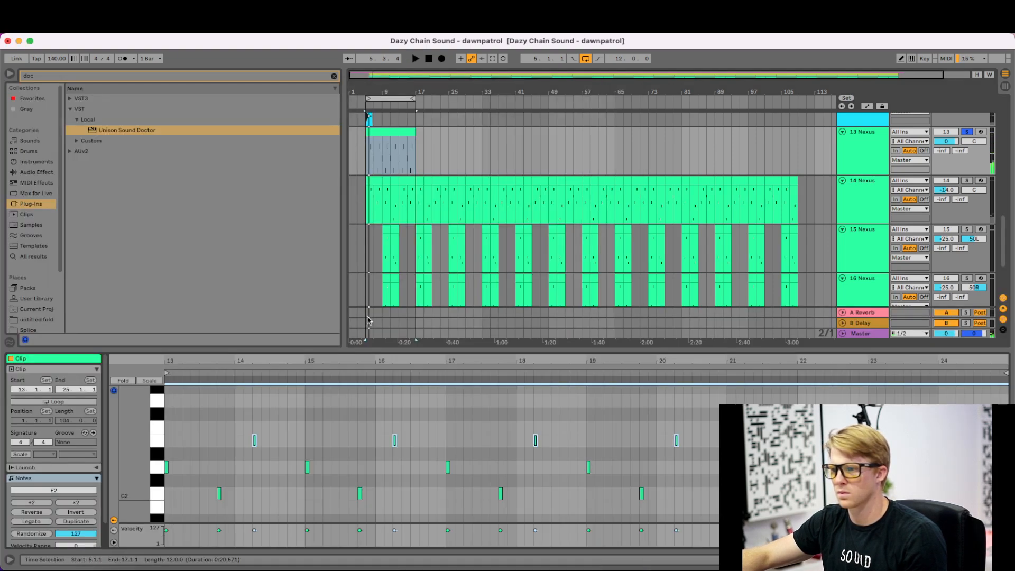
click(340, 409)
key(super+a)
key(shift+Up)
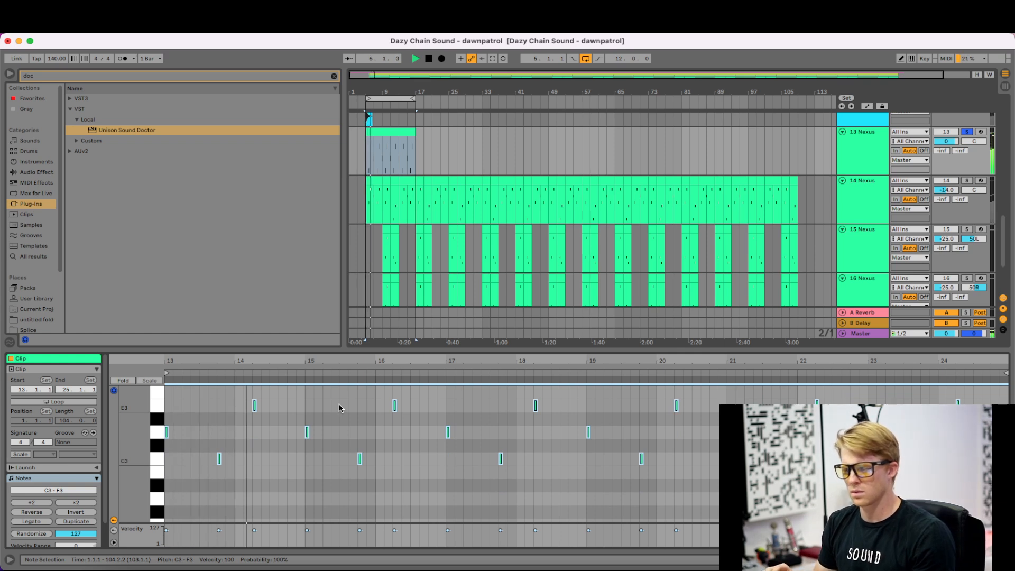
click(378, 150)
key(space)
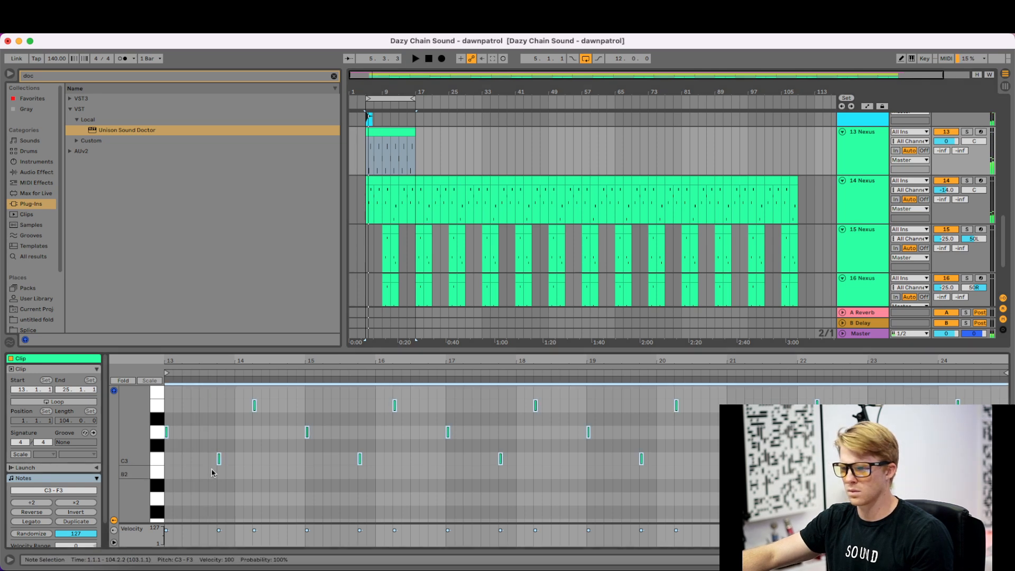
click(211, 442)
key(space)
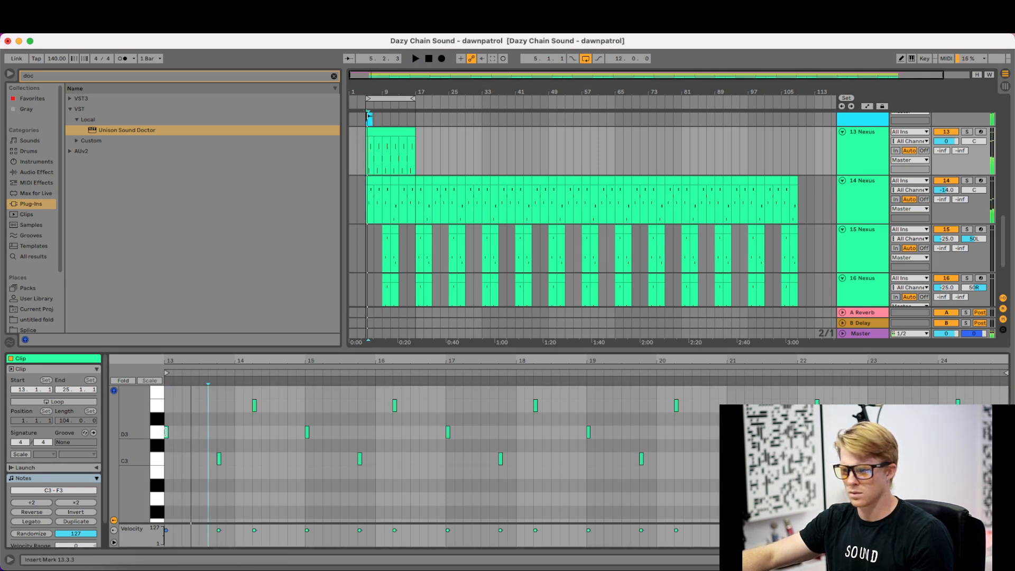
- Transpose all track 13 notes by semitones during playback, trying two semitones lower before raising them to the range C#3 to F#3
click(166, 432)
key(super+a)
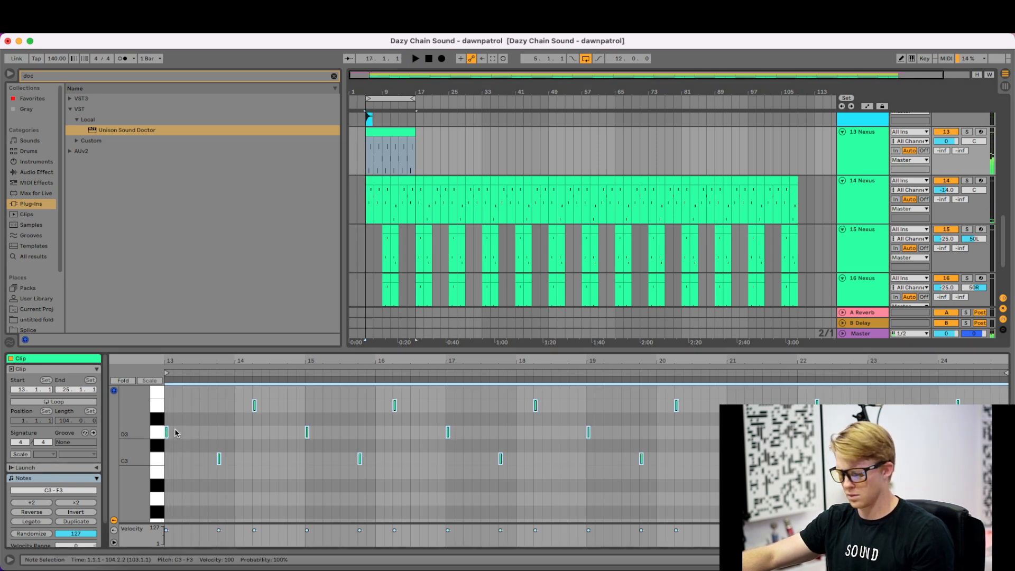
key(Down)
key(Down)
key(space)
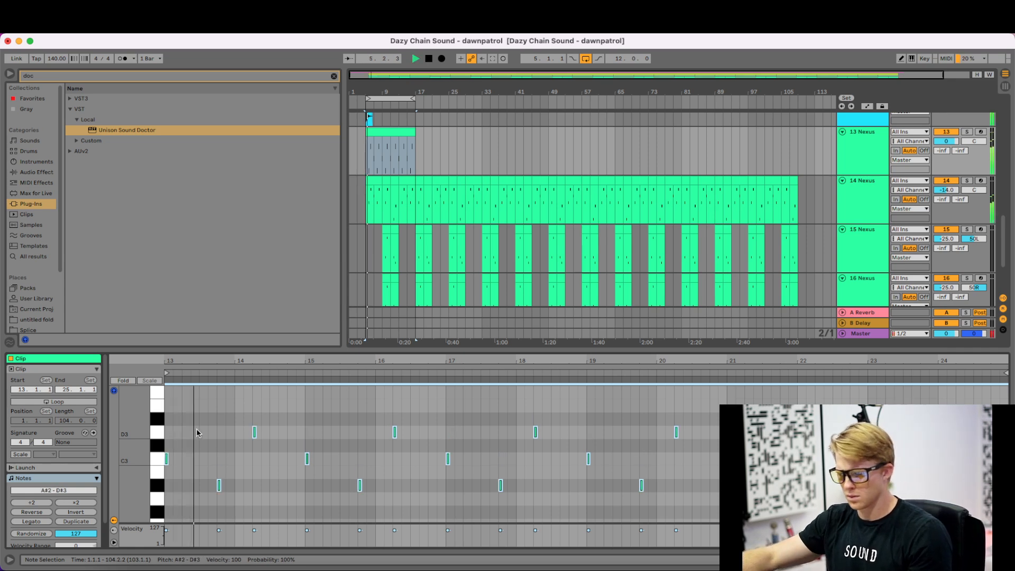
key(Up)
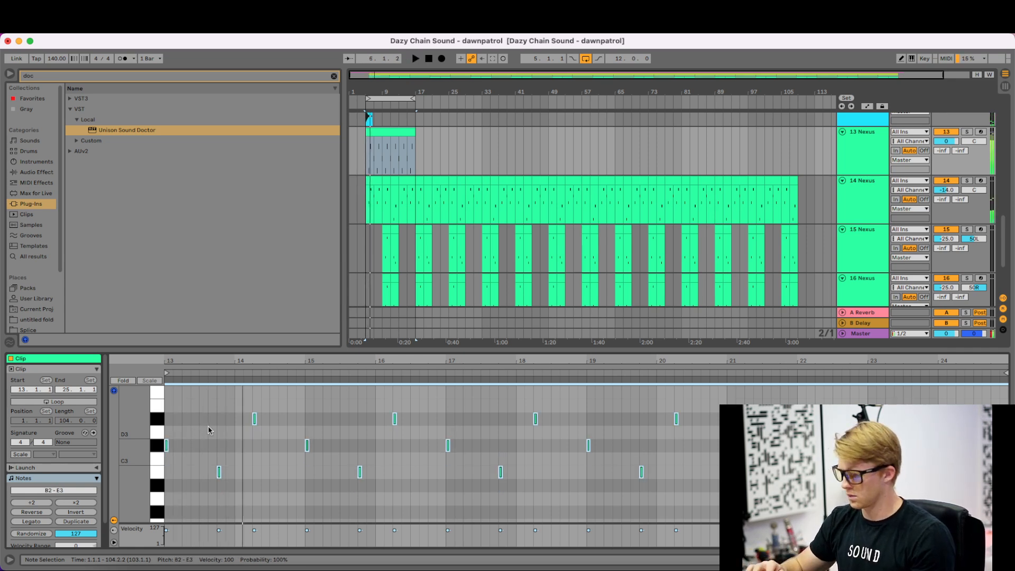
key(space)
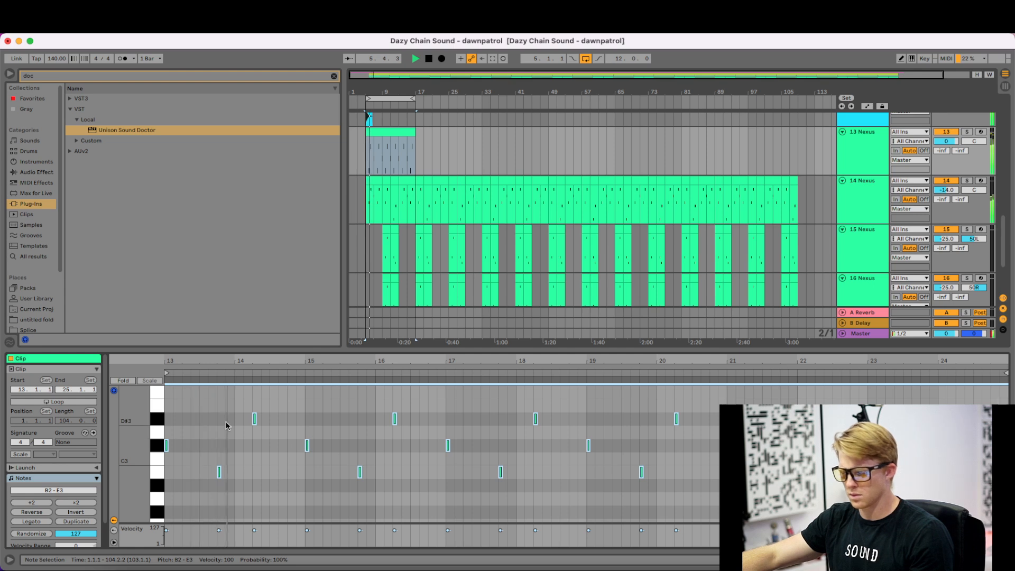
key(Up)
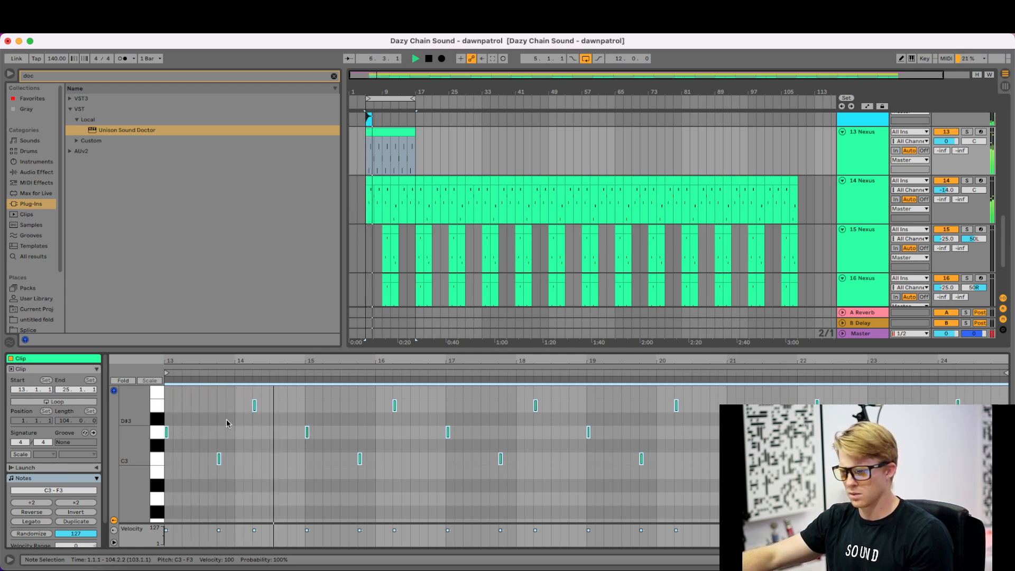
key(Up)
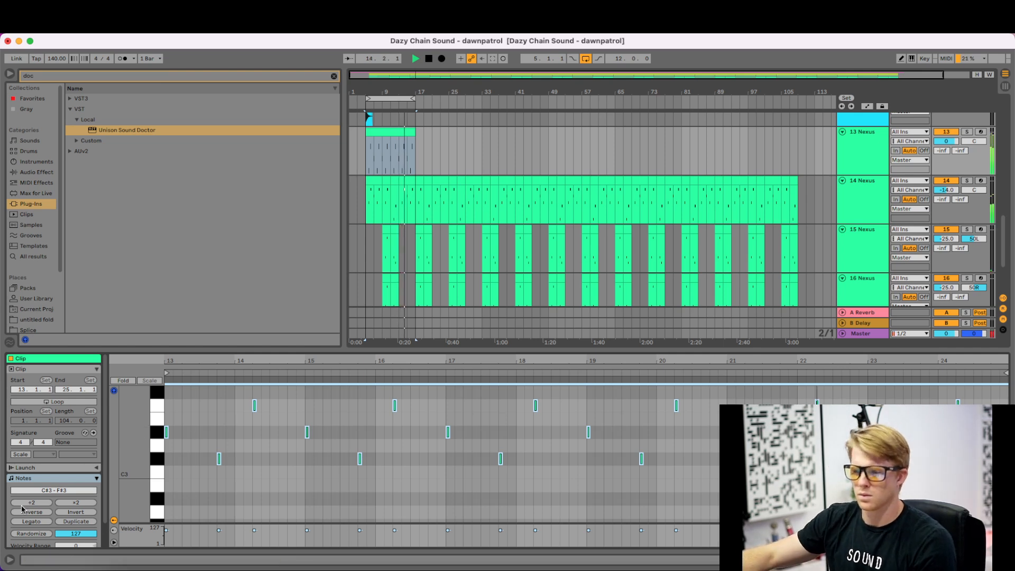
- Apply Legato to all the track 13 notes and reopen the Nexus instrument on that track
click(32, 522)
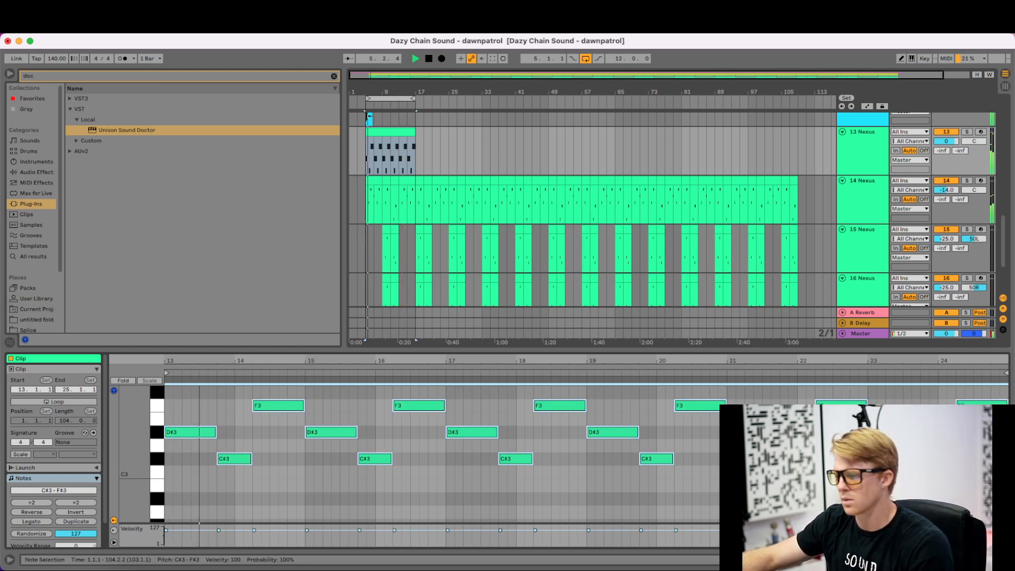
key(shift+Tab)
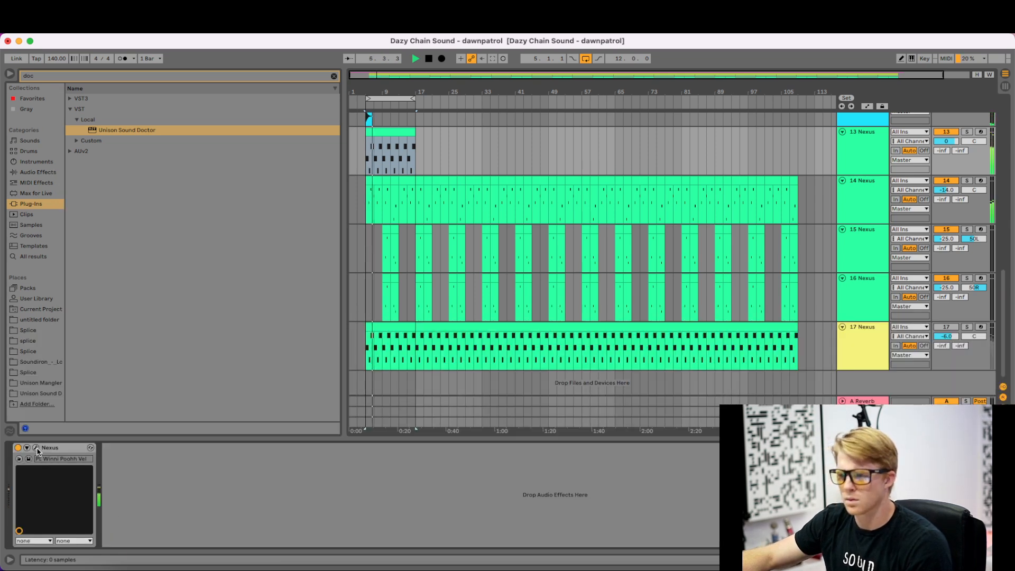
key(alt+super+p)
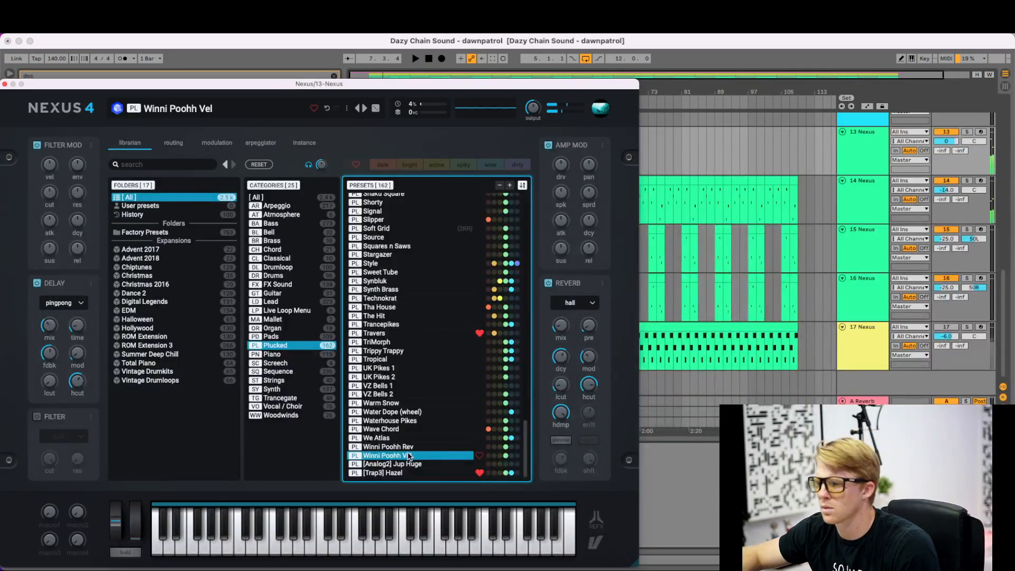
- Audition the Plucked presets We Atlas and Wave Chord on track 13 with the other tracks playing
click(405, 446)
key(Up)
key(Up)
key(Up)
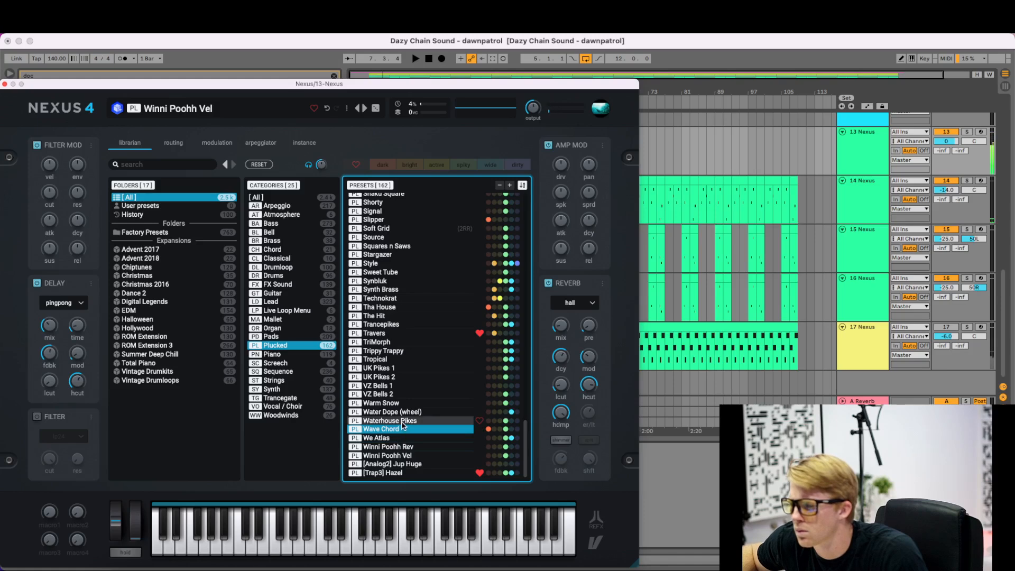
click(398, 438)
key(space)
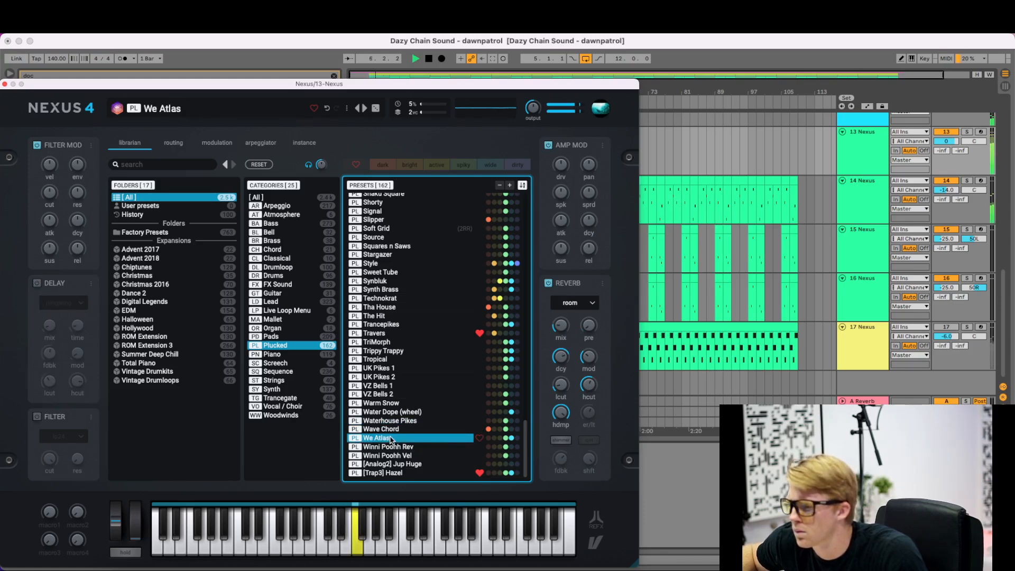
key(space)
click(397, 429)
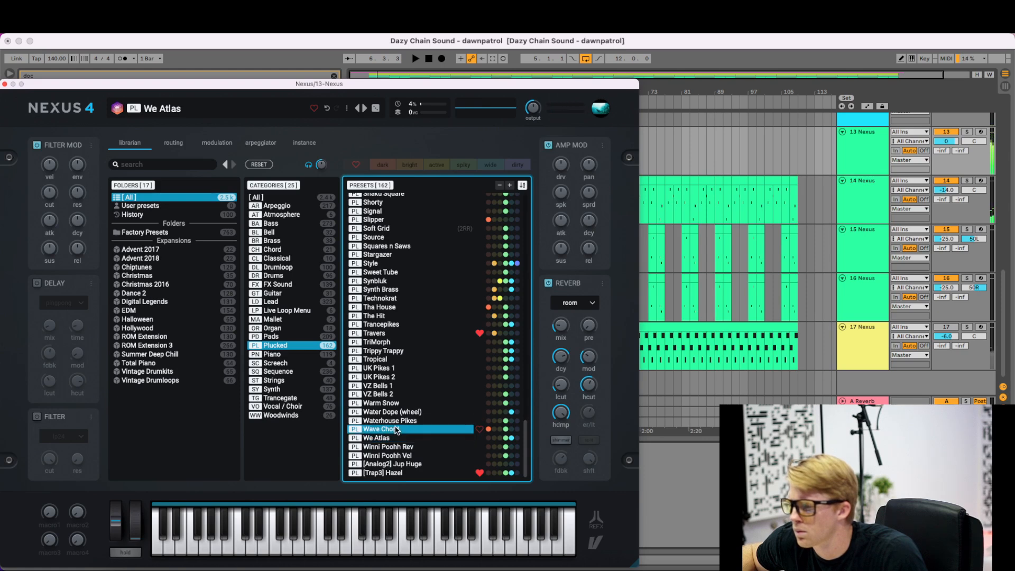
key(space)
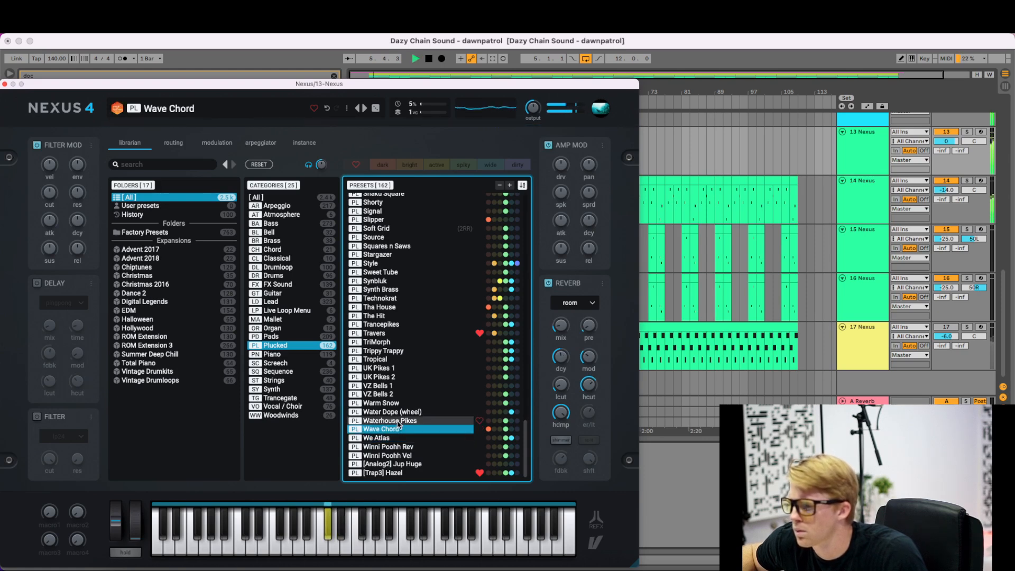
- Step further up the Plucked presets and audition VZ Bells 2 on track 13 during playback
click(398, 422)
click(396, 412)
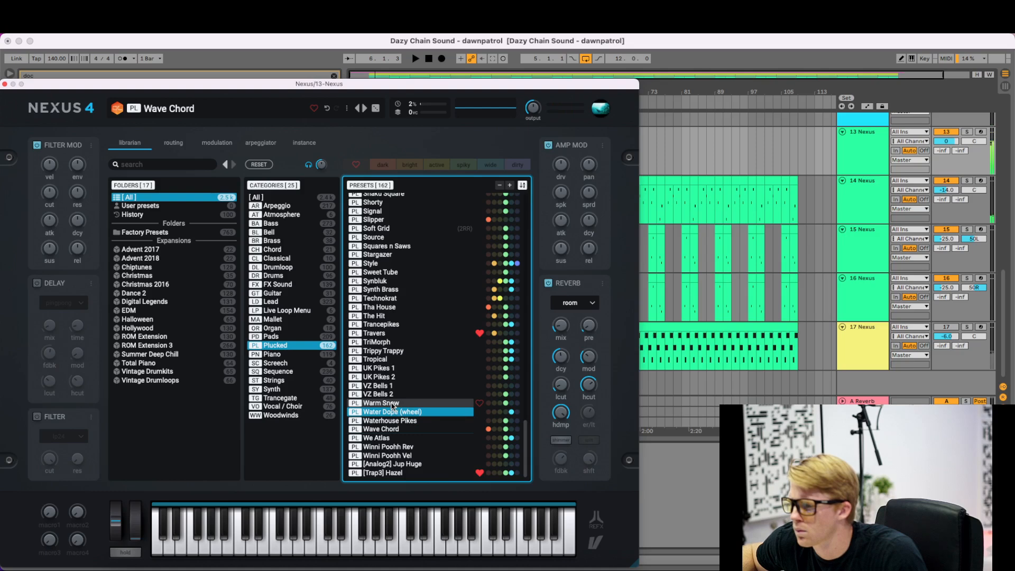
click(392, 403)
click(387, 396)
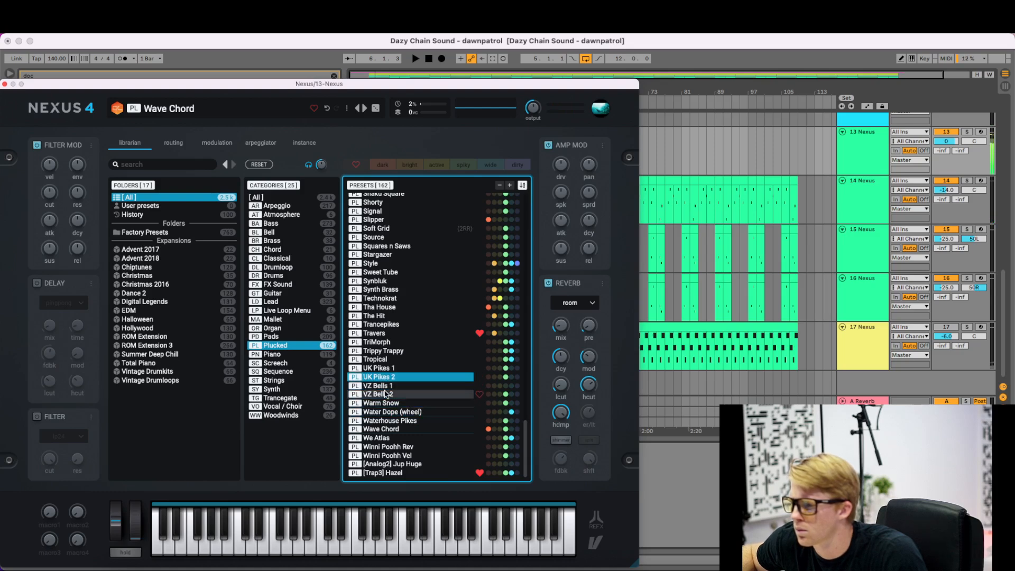
key(space)
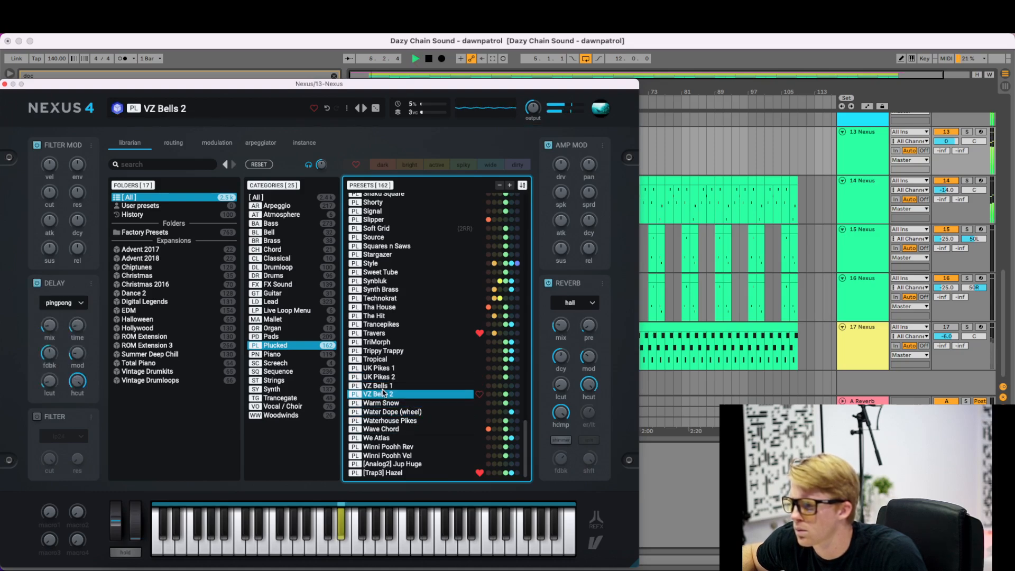
key(space)
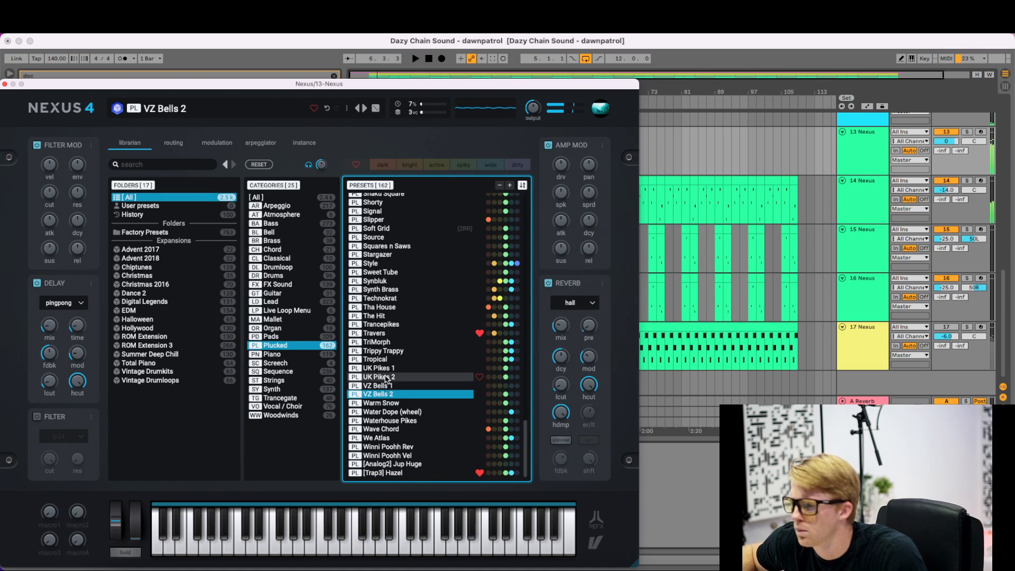
- Load the Plucked preset Travers on track 13, play it with the other tracks, and close Nexus
click(386, 377)
click(385, 369)
click(384, 361)
click(382, 353)
click(382, 343)
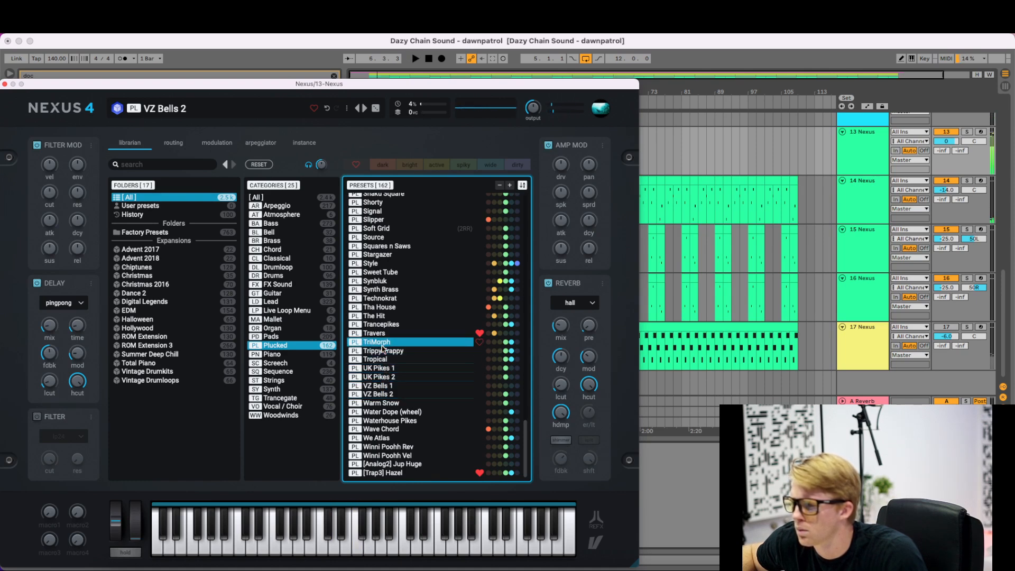
click(380, 335)
click(379, 326)
click(379, 334)
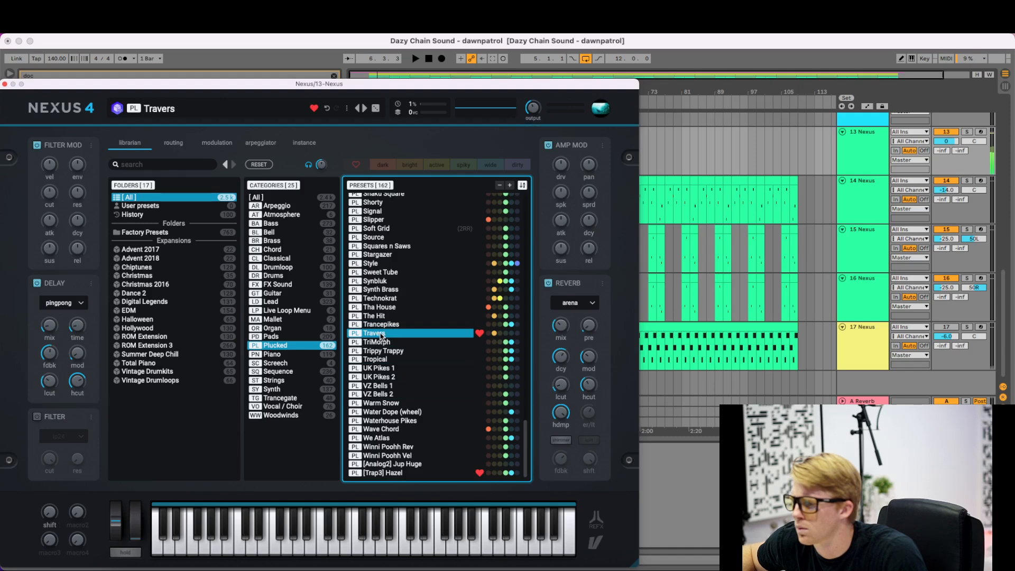
key(space)
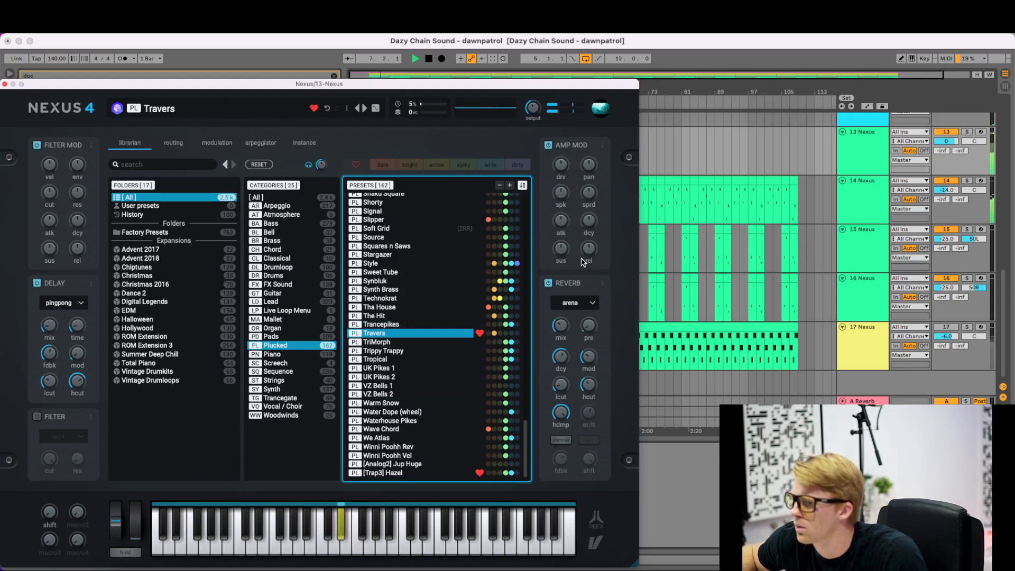
click(5, 85)
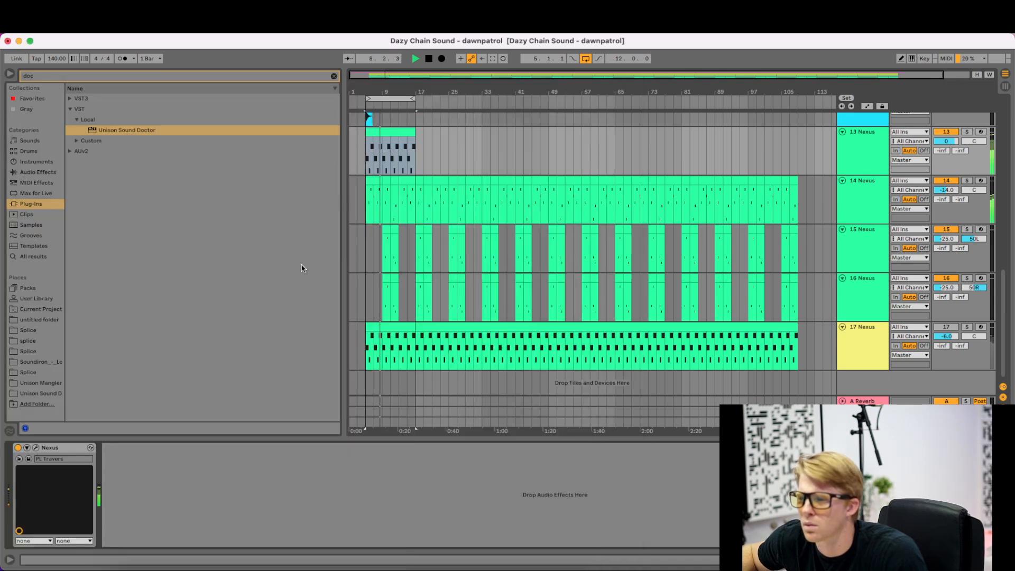
- Open the track 13 clip and replace the long F3 note in bar 16 with short G#3, A#3 and F3 notes from beat 16.3
key(space)
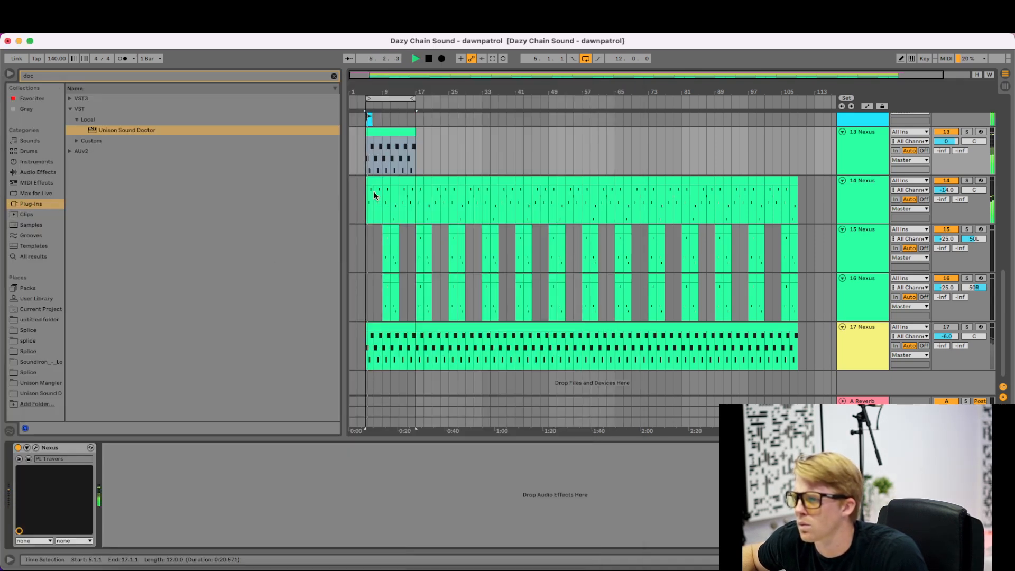
click(387, 132)
key(space)
double_click(388, 132)
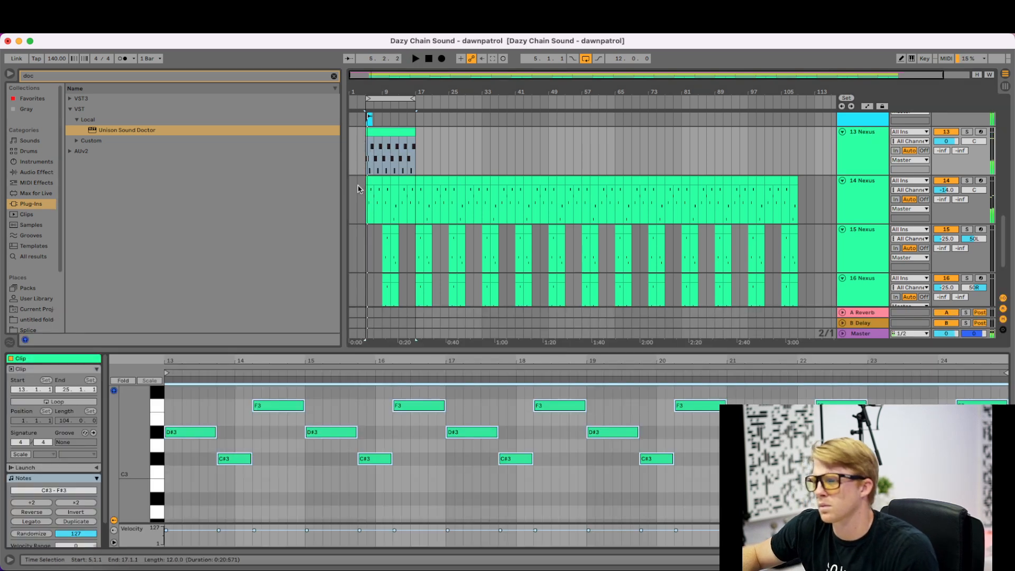
key(space)
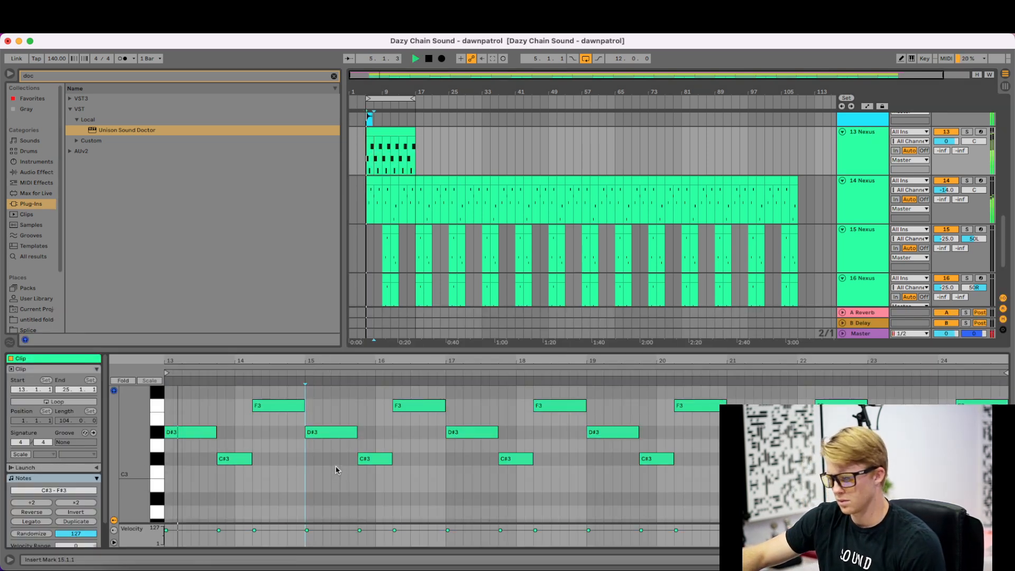
key(b)
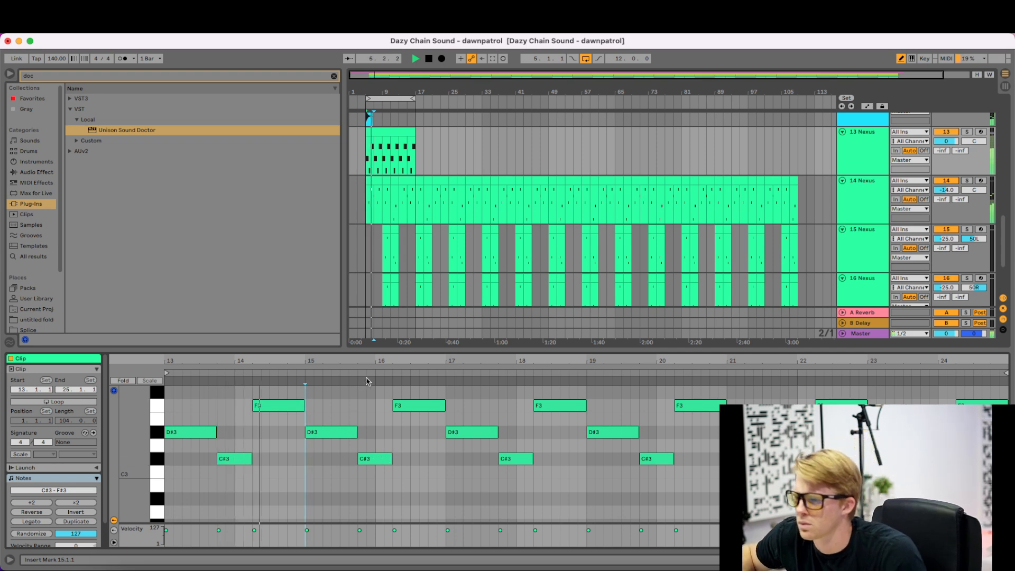
mouse_move(380, 361)
mouse_down()
mouse_move(336, 392)
mouse_move(275, 384)
mouse_up()
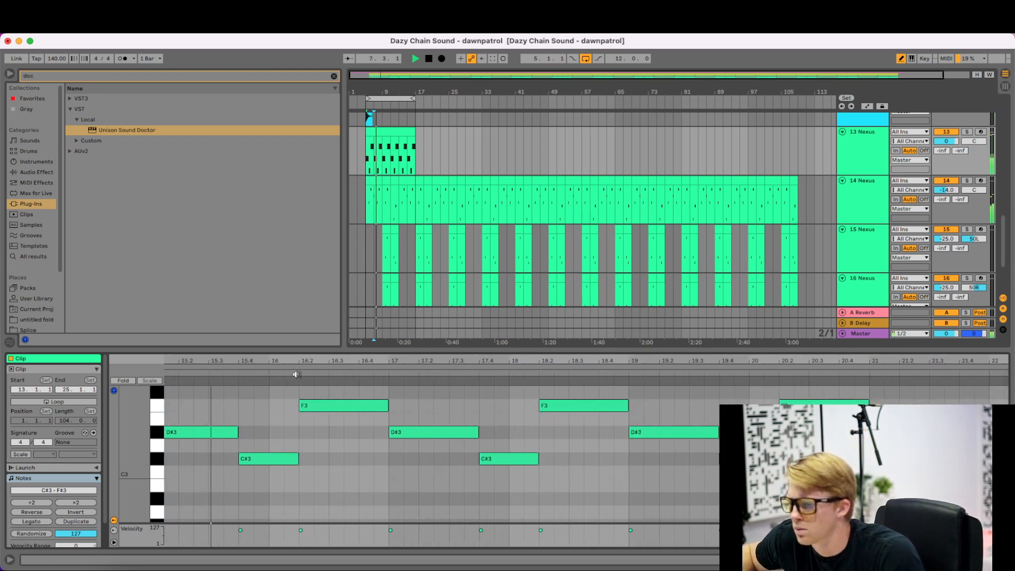
mouse_move(344, 402)
mouse_down()
mouse_move(342, 394)
mouse_move(339, 407)
mouse_up()
scroll(358, 405, up, 1)
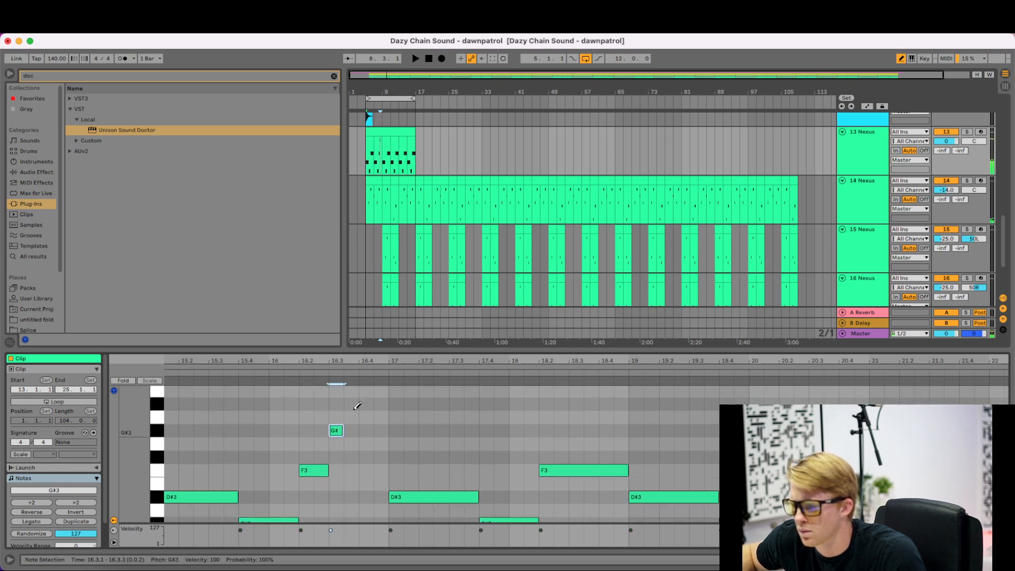
drag(366, 477, 366, 475)
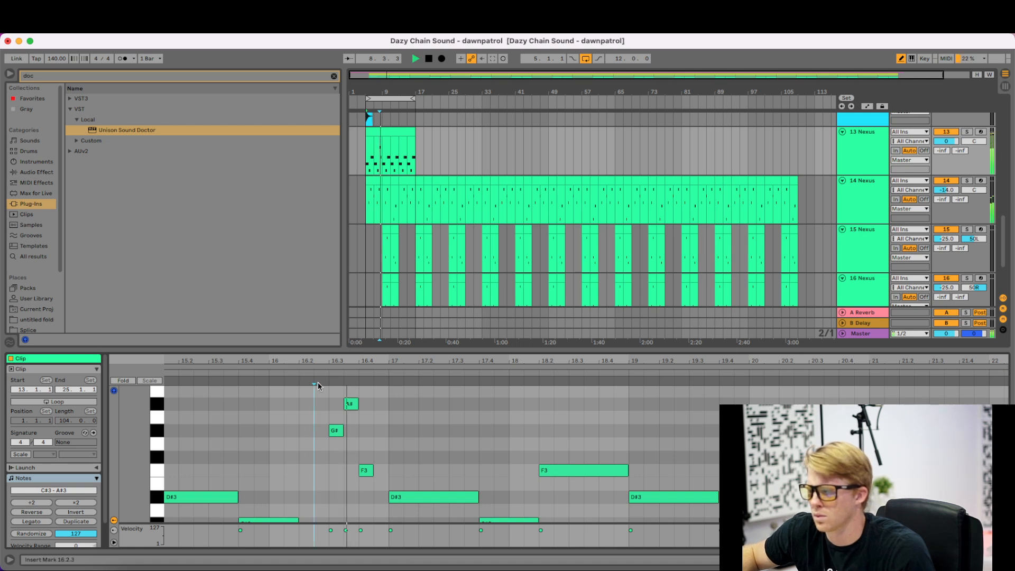
- Draw a run of short notes from beat 20.3, including C#4 at 20.3.3, C4 at 20.4.1 and G#3 at 20.4.3
scroll(415, 417, down, 3)
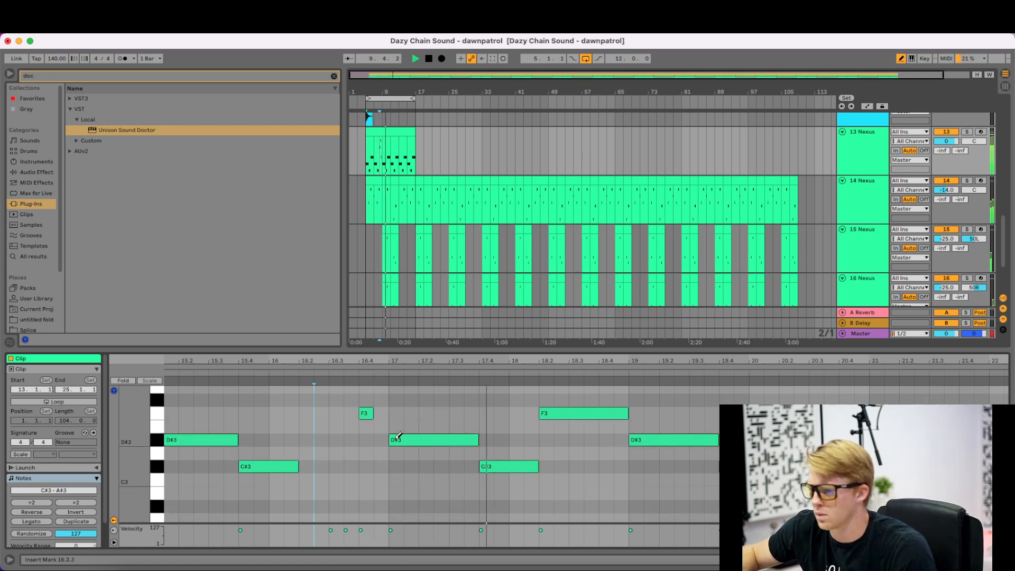
key(b)
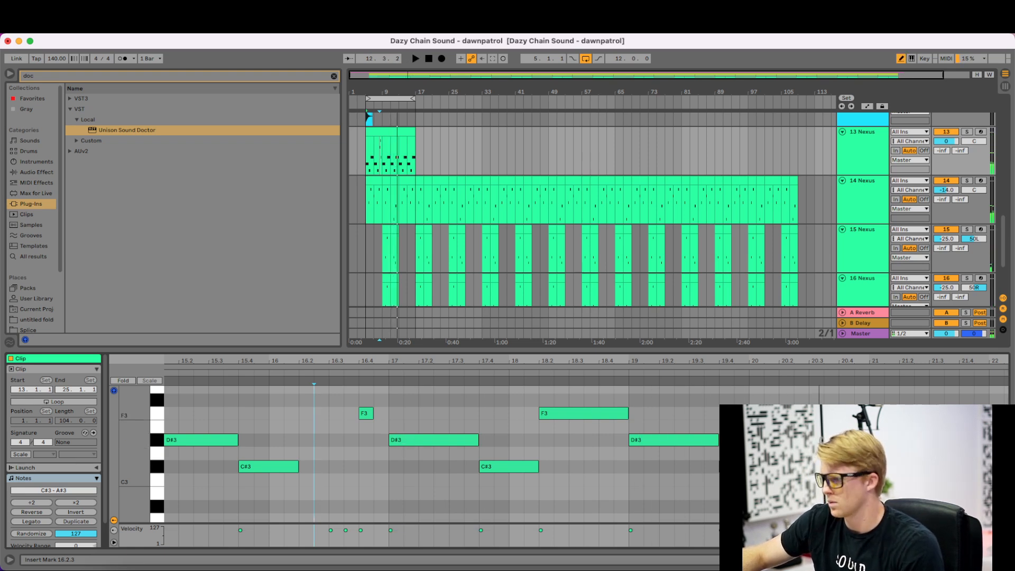
scroll(411, 436, up, 3)
key(b)
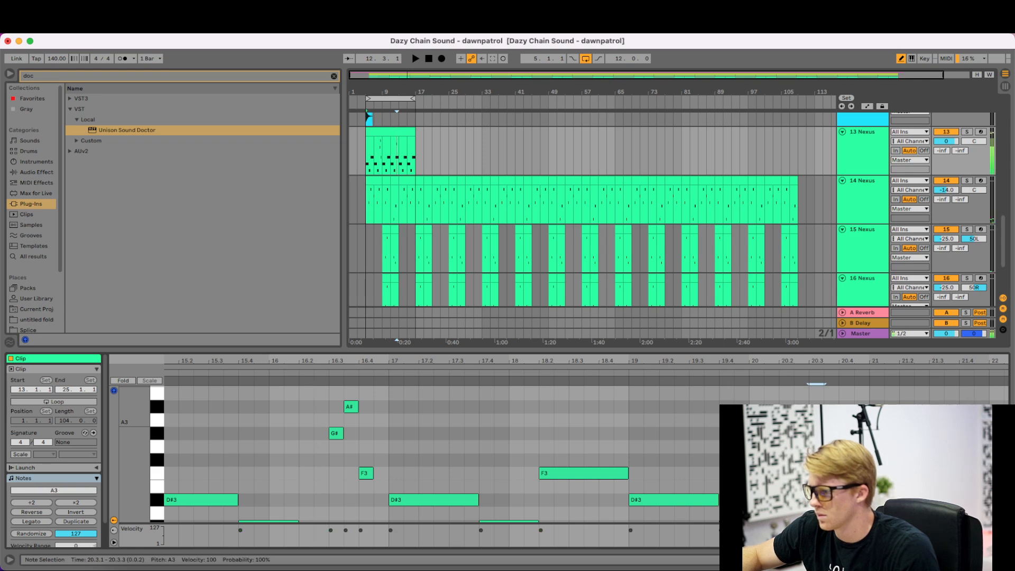
click(816, 393)
key(Up)
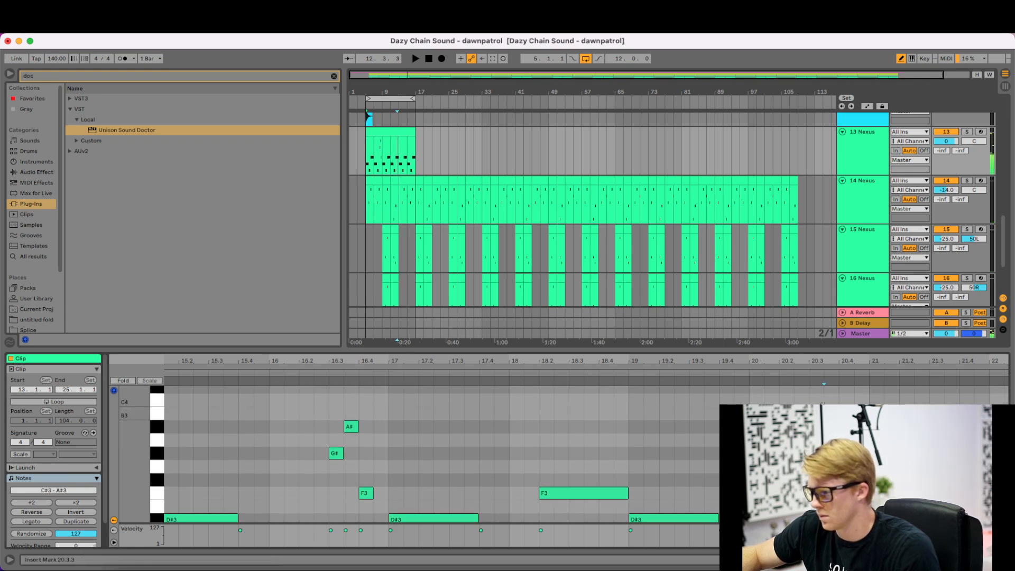
scroll(846, 397, up, 1)
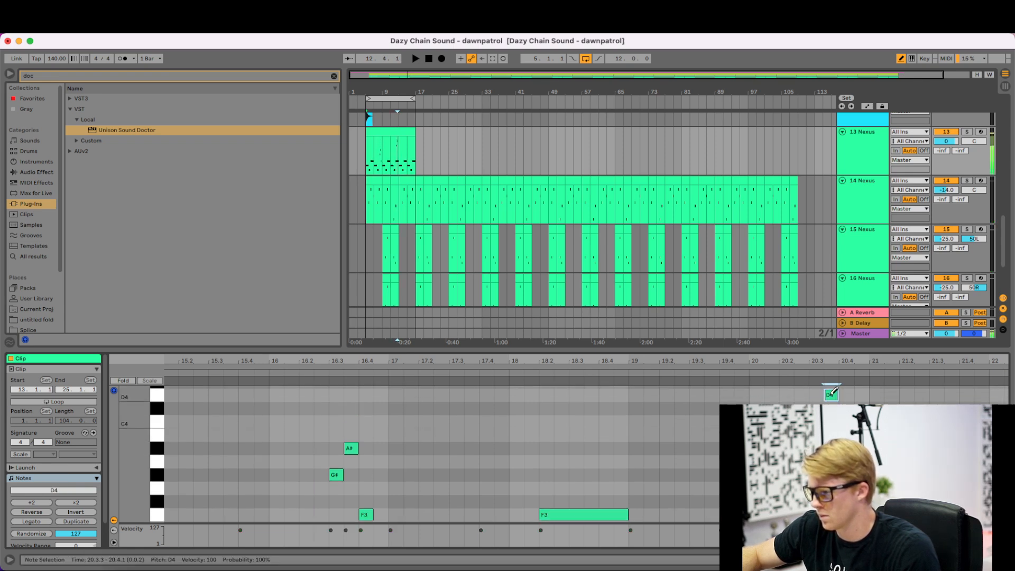
click(832, 395)
click(832, 406)
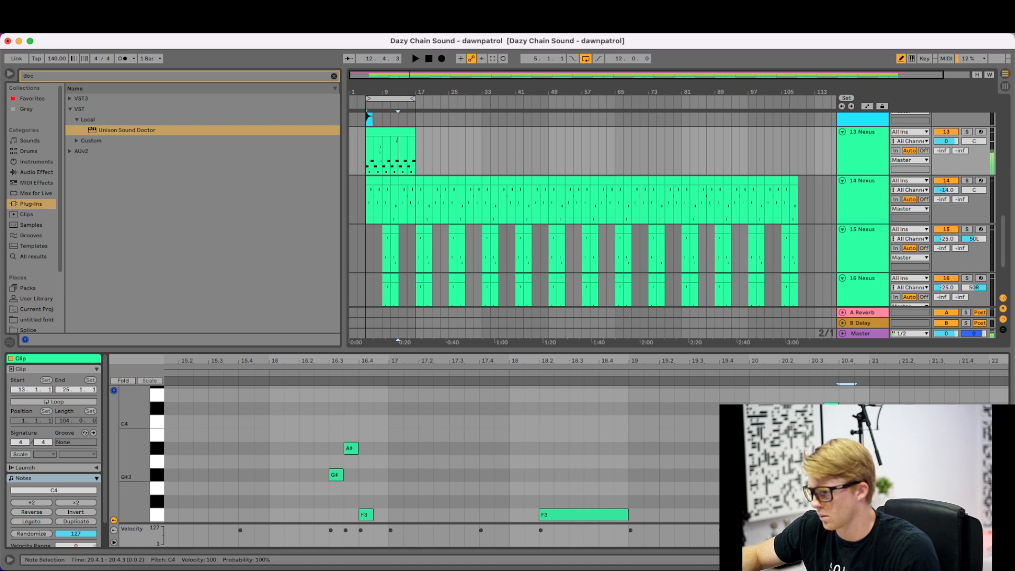
scroll(439, 455, down, 4)
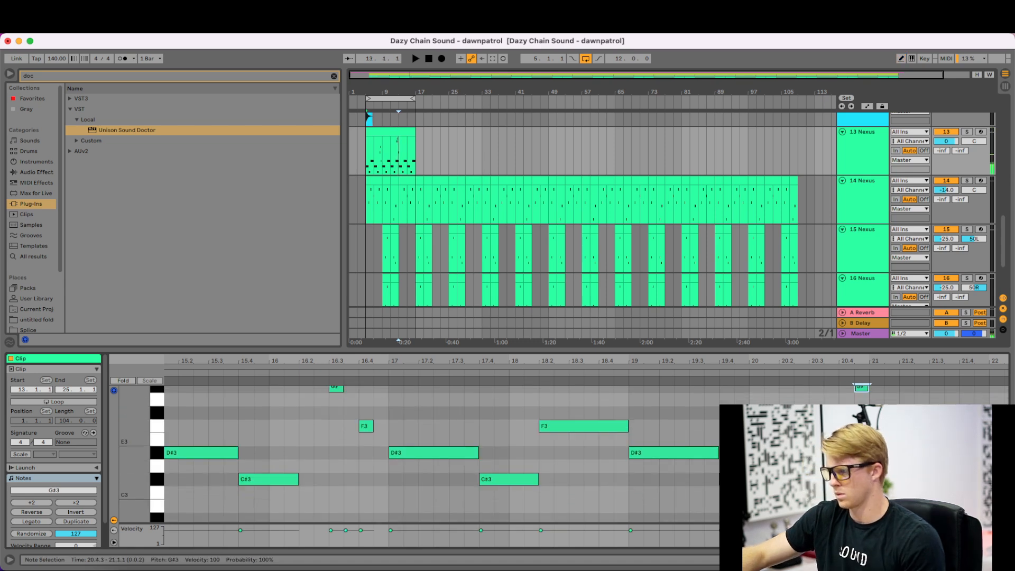
- Delete the long C#3, D#3 and F3 notes between bars 15 and 21, keeping the newly drawn short notes
drag(1005, 427, 722, 480)
key(Delete)
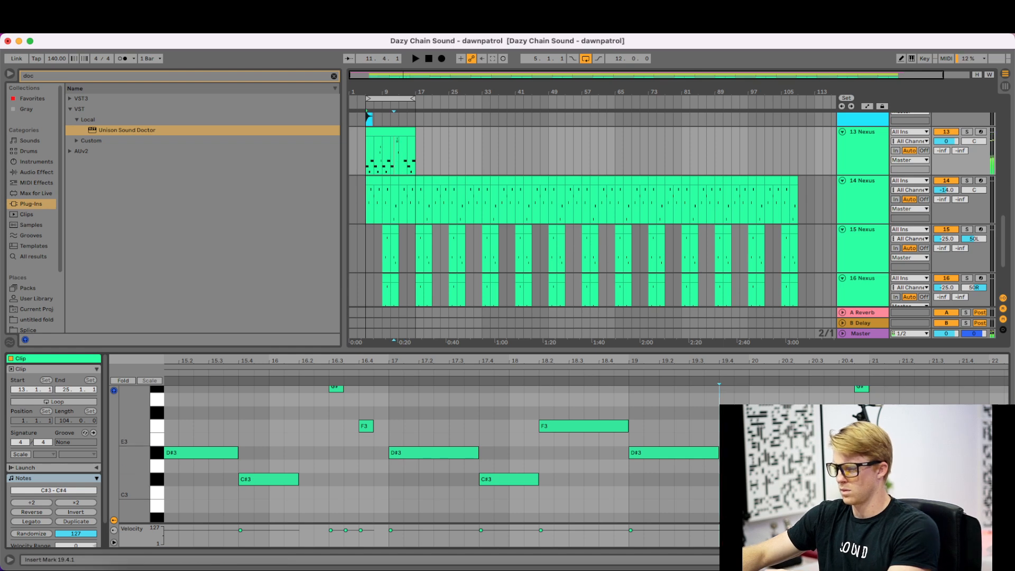
drag(735, 421, 418, 497)
key(Delete)
drag(316, 496, 227, 454)
key(Delete)
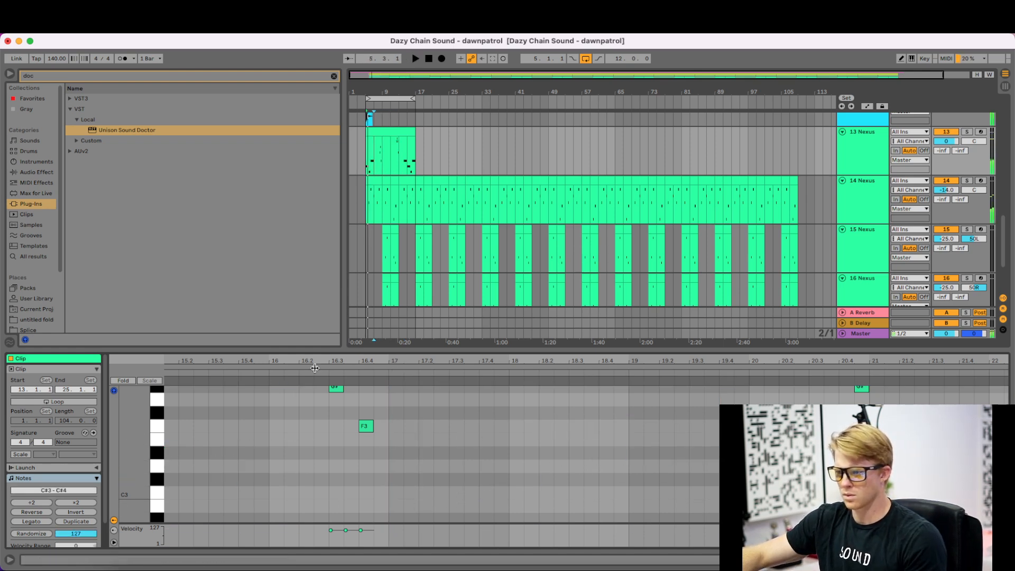
- Delete the remaining long notes from bars 12 to 14 and from bar 22 onward in the track 13 clip
drag(242, 361, 441, 327)
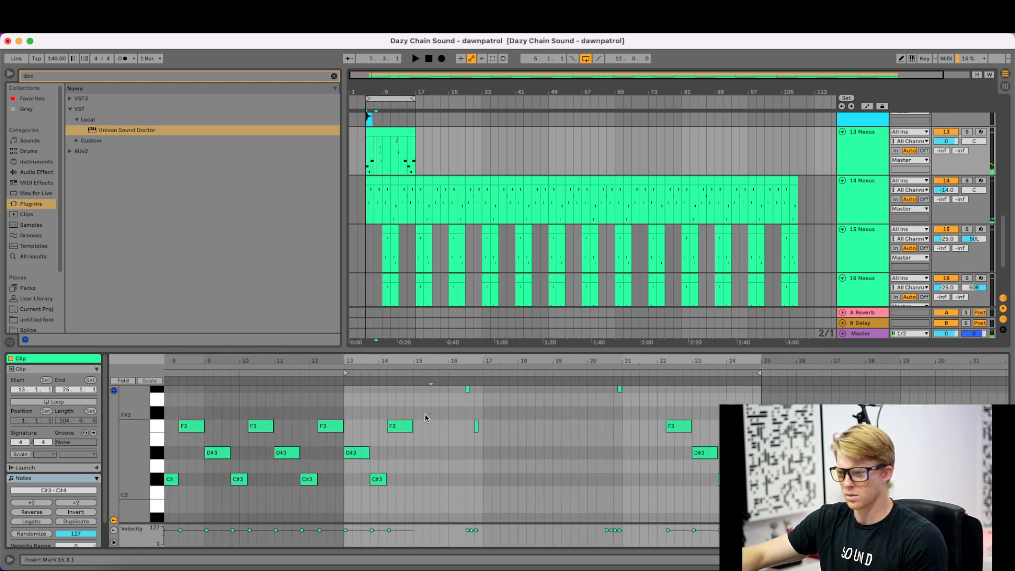
drag(425, 418, 317, 486)
key(Delete)
drag(640, 415, 809, 489)
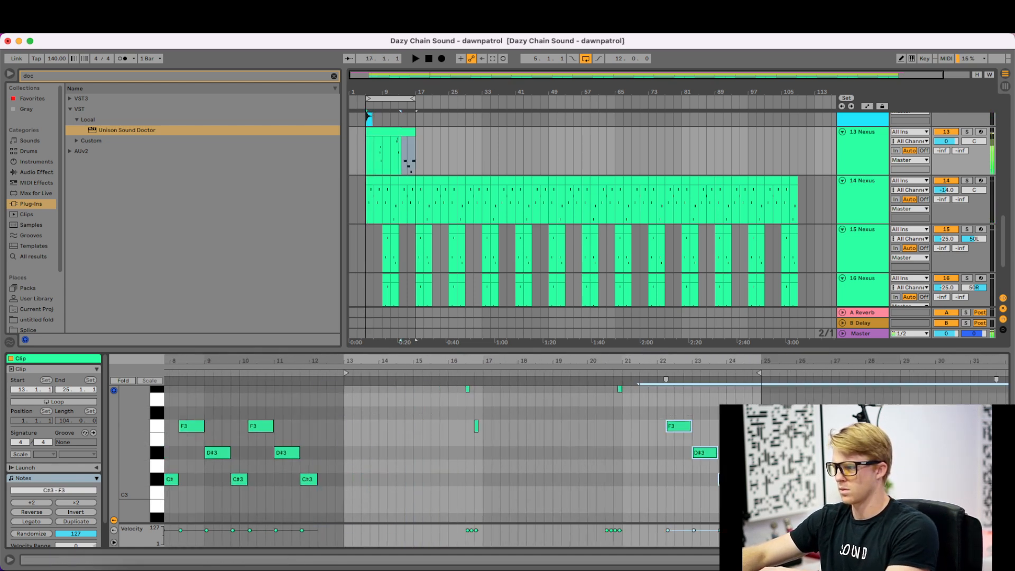
key(Delete)
- Turn on the computer MIDI keyboard, play the arrangement, and shorten the track 13 clip to end at bar 13
key(m)
key(space)
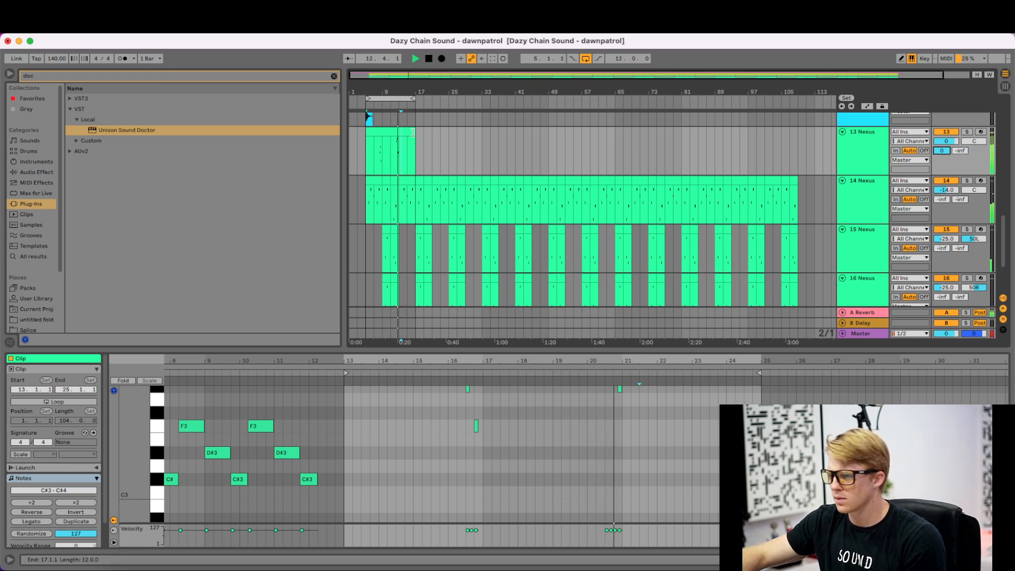
drag(413, 132, 396, 132)
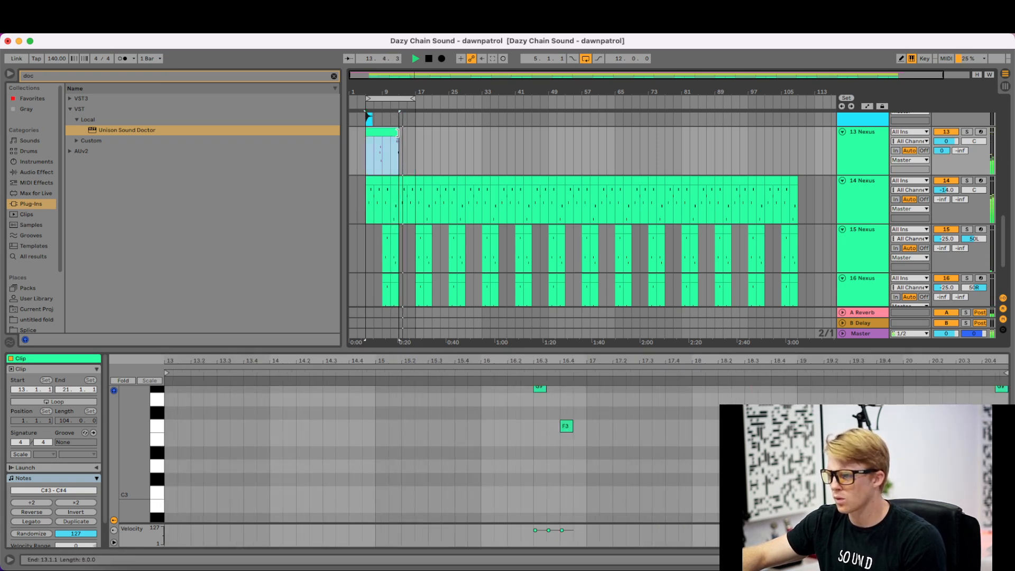
- Duplicate the track 13 clip until it reaches bar 37 and extend the loop to 32 bars
key(ctrl+d)
drag(413, 98, 482, 105)
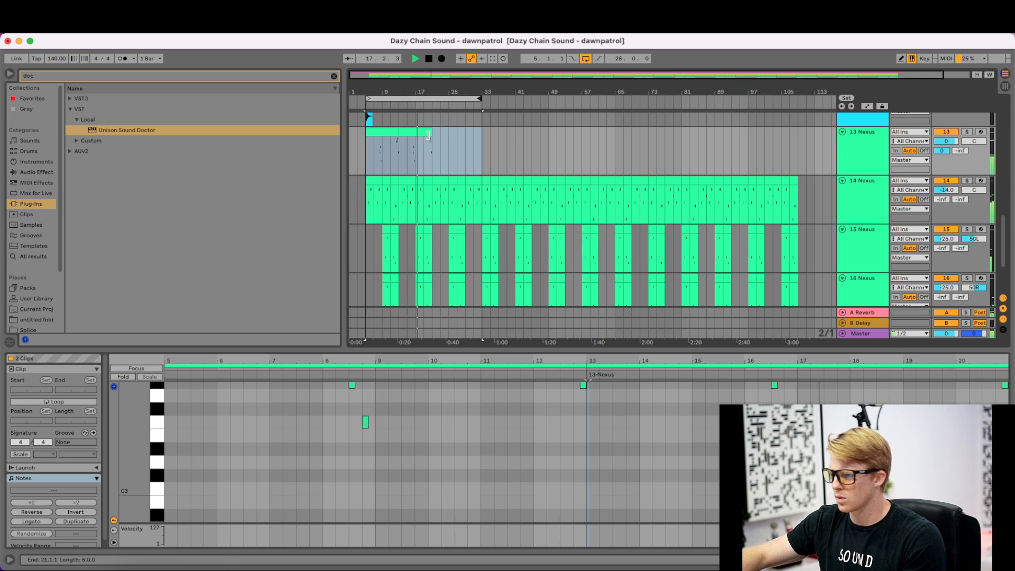
key(ctrl+d)
drag(501, 131, 452, 133)
mouse_move(483, 99)
mouse_down()
mouse_move(498, 99)
mouse_move(465, 93)
mouse_up()
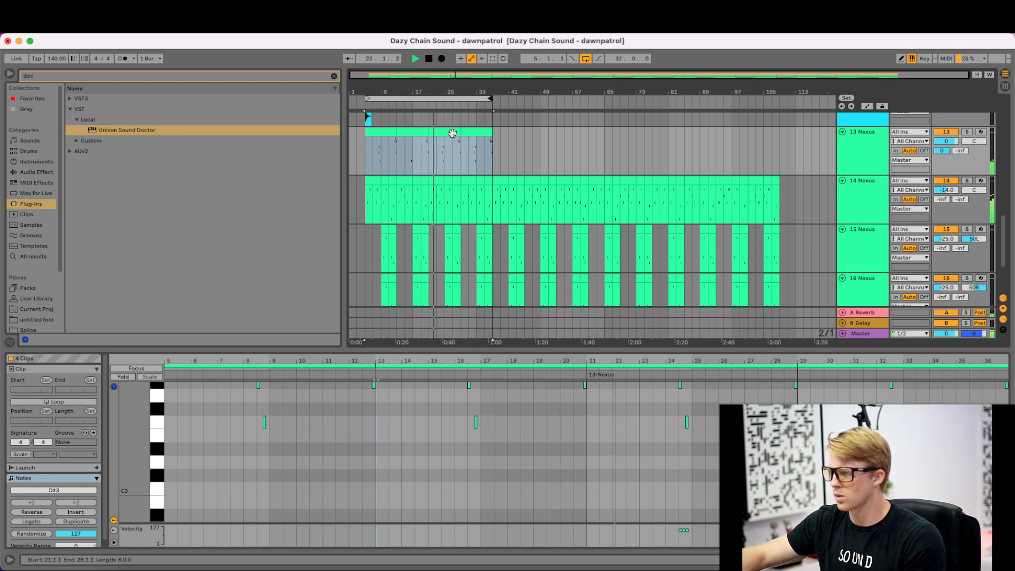
- Reset track 13's reverb send to -inf and replay the arrangement from bar 5
double_click(944, 152)
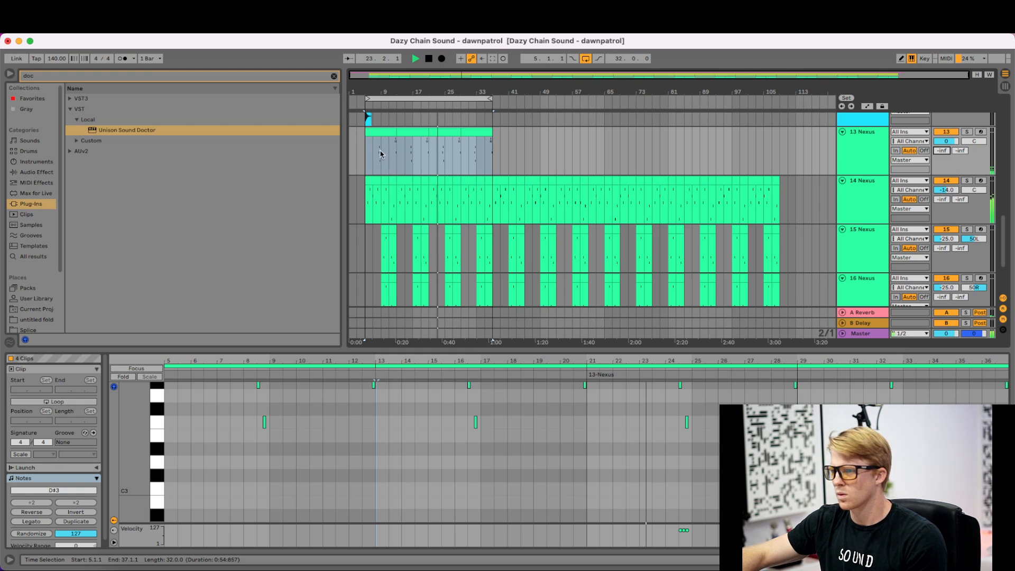
click(381, 132)
key(space)
key(space)
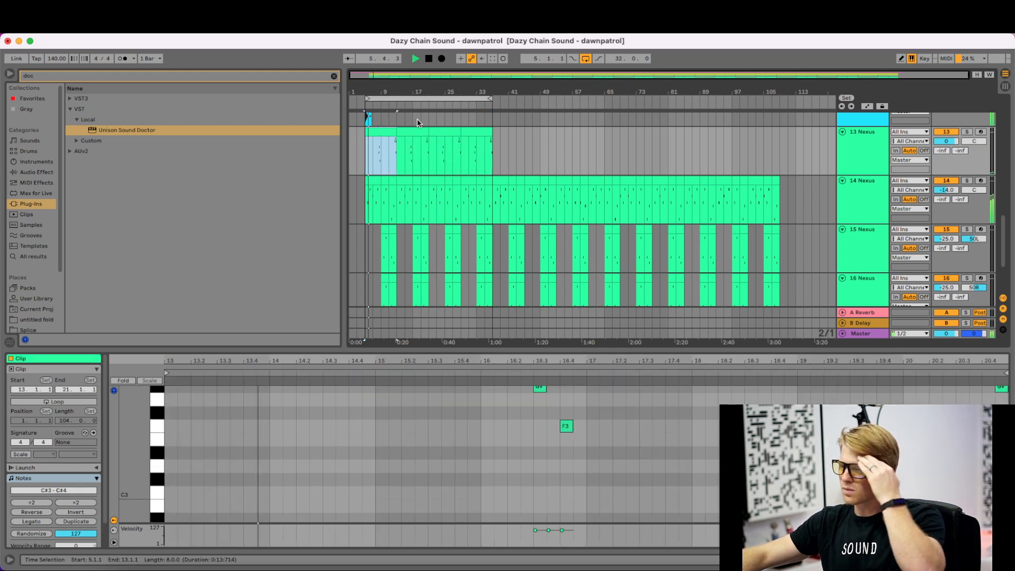
- Raise the track 12 crash's reverb send to 0 dB and restart playback from bar 5
scroll(837, 121, up, 1)
scroll(837, 122, up, 2)
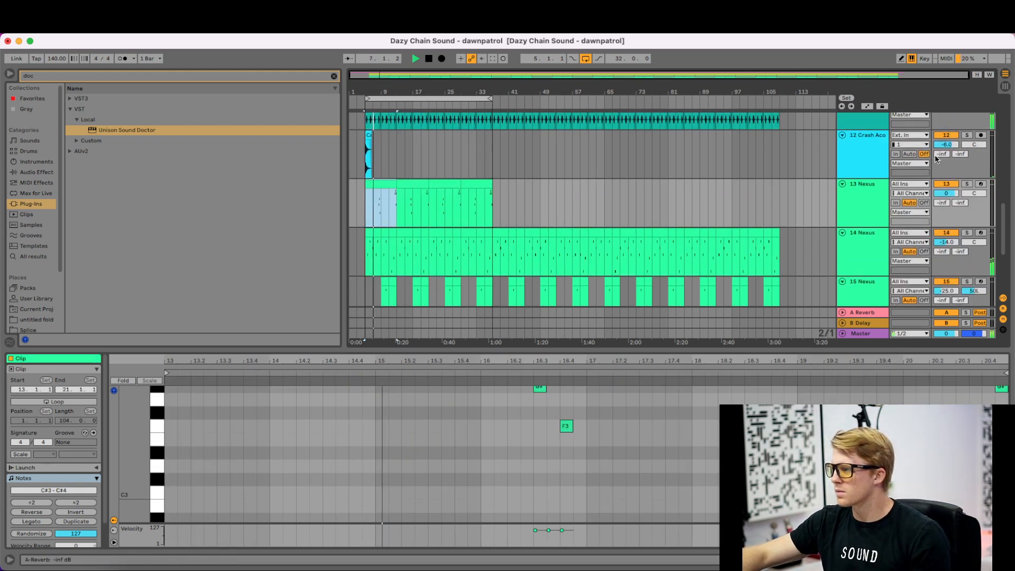
drag(934, 154, 935, 100)
key(space)
key(space)
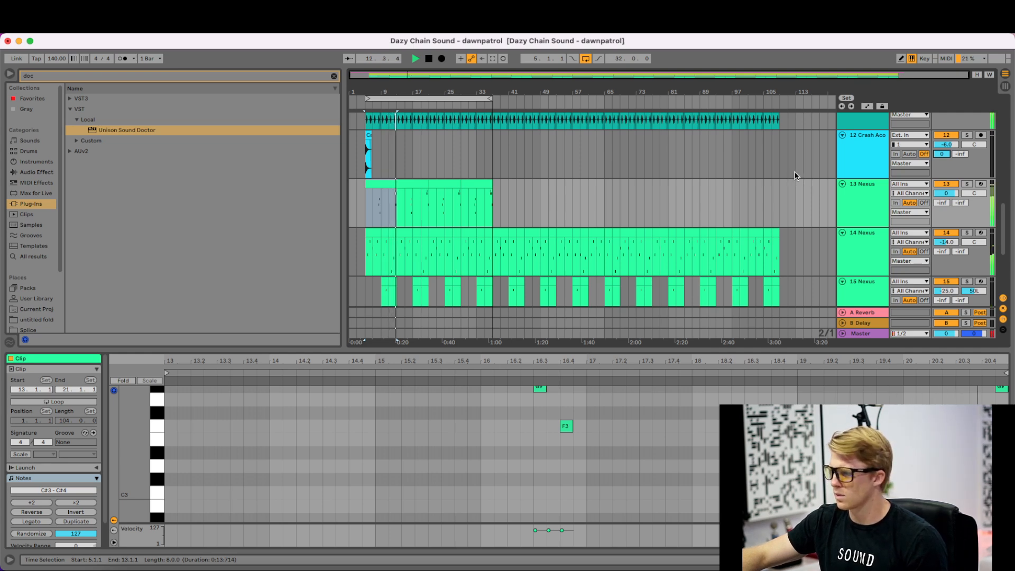
- Open the Nexus instrument on track 13 and change its delay type to stereo during playback
click(830, 178)
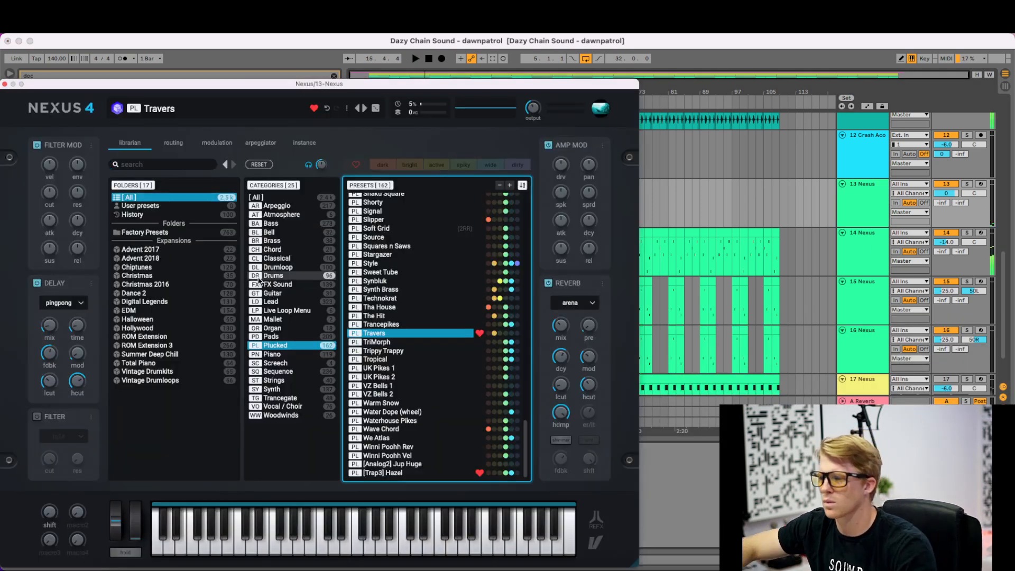
key(space)
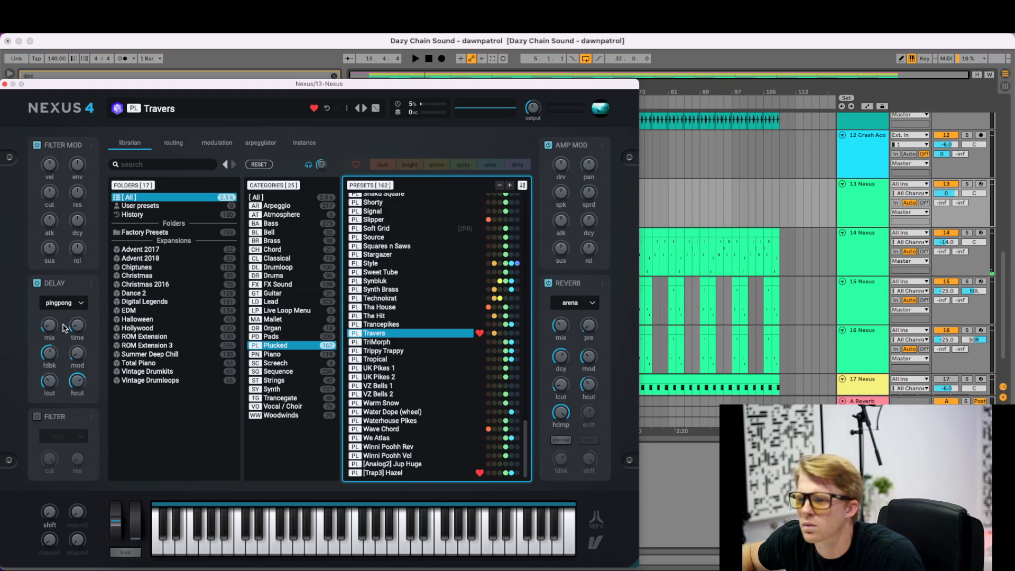
mouse_move(49, 326)
key(space)
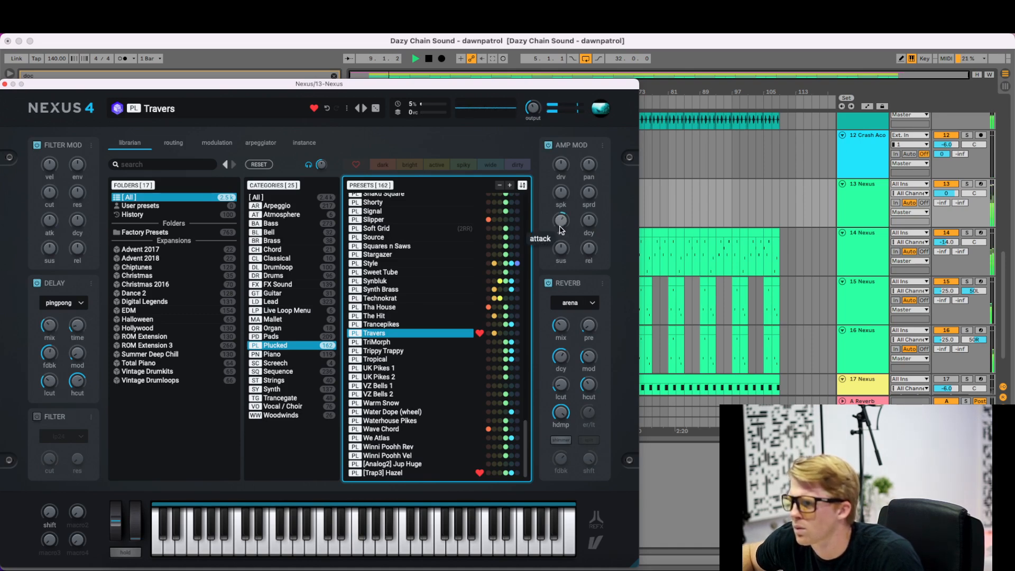
click(84, 304)
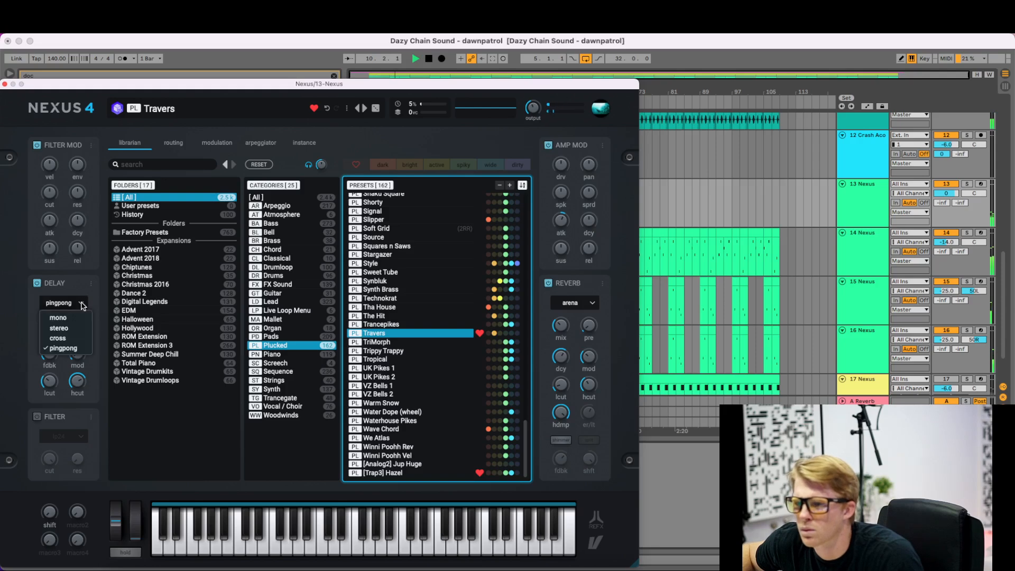
click(59, 329)
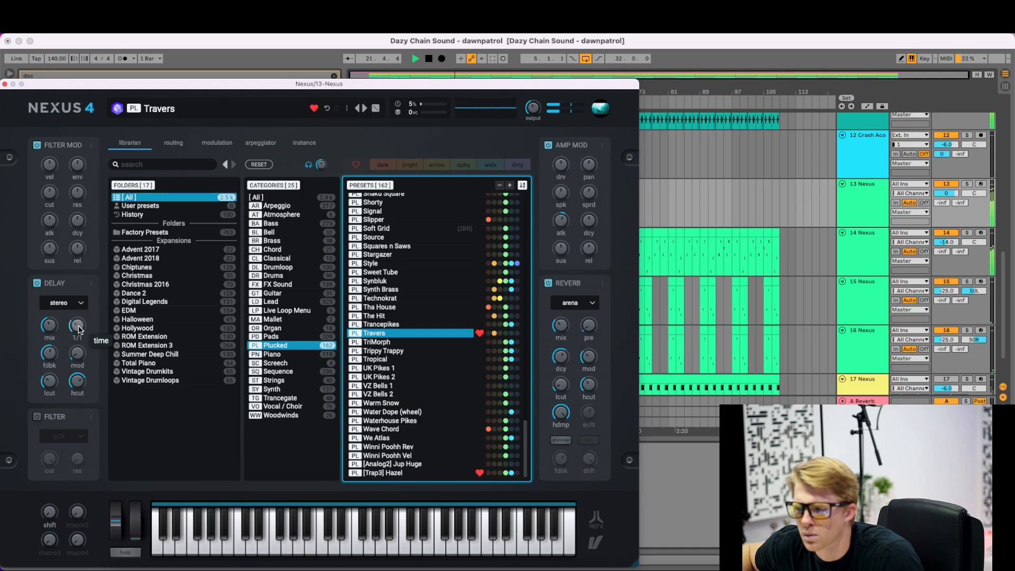
- Adjust the delay modulation and lower the delay high cut in track 13's Nexus, closing the plug-in when done
key(space)
key(space)
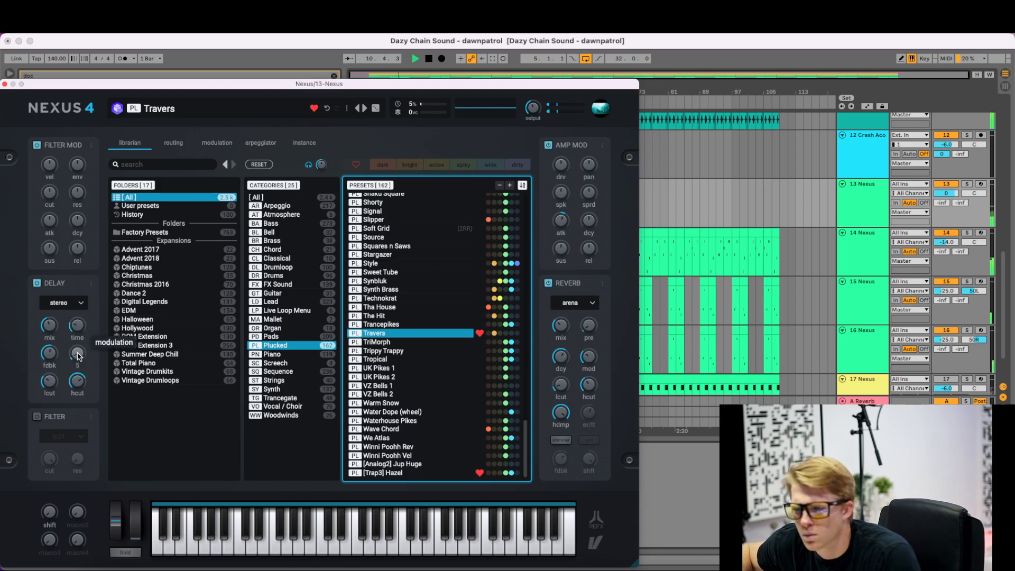
drag(78, 353, 77, 328)
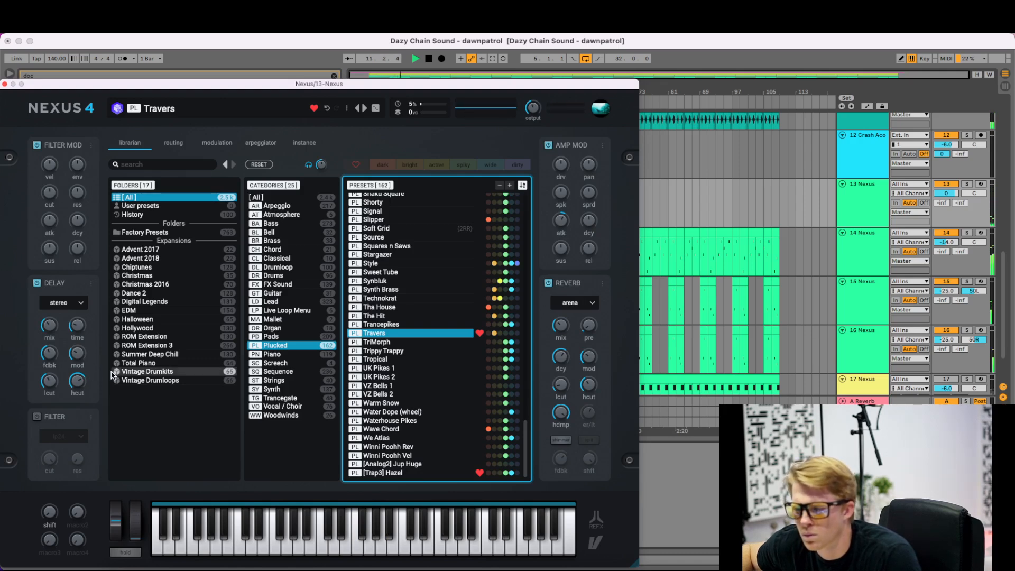
drag(78, 385, 78, 390)
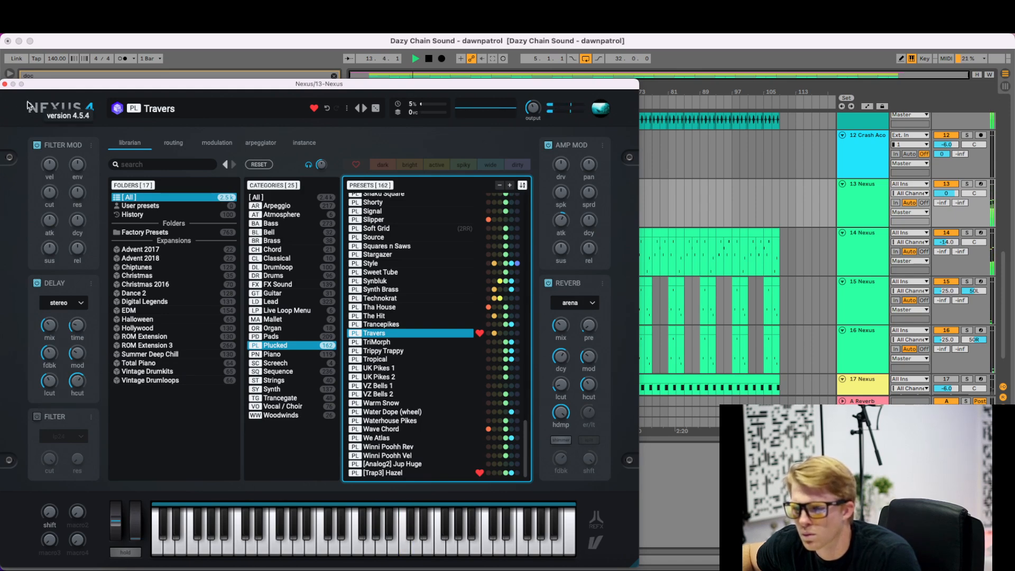
click(5, 84)
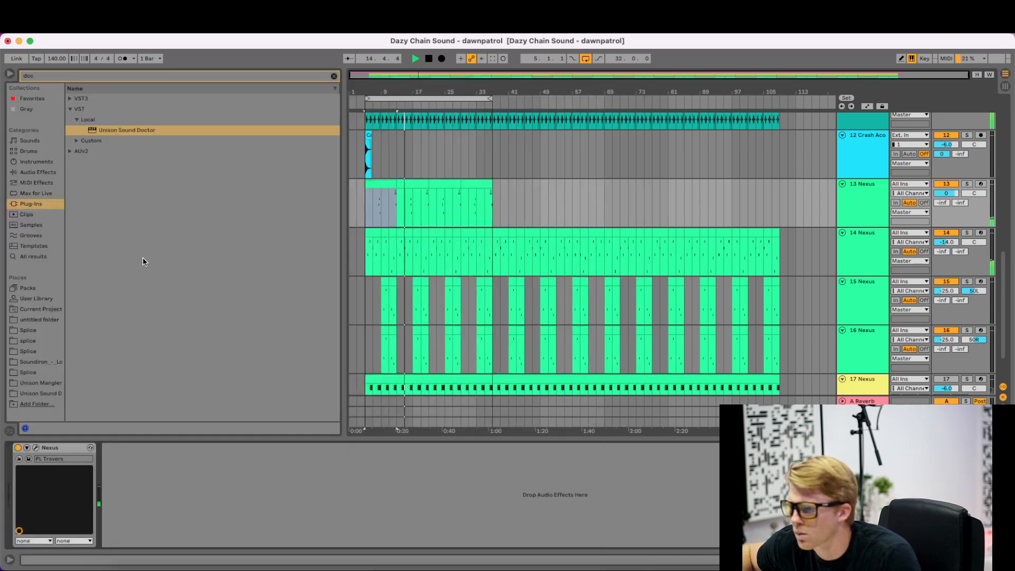
key(space)
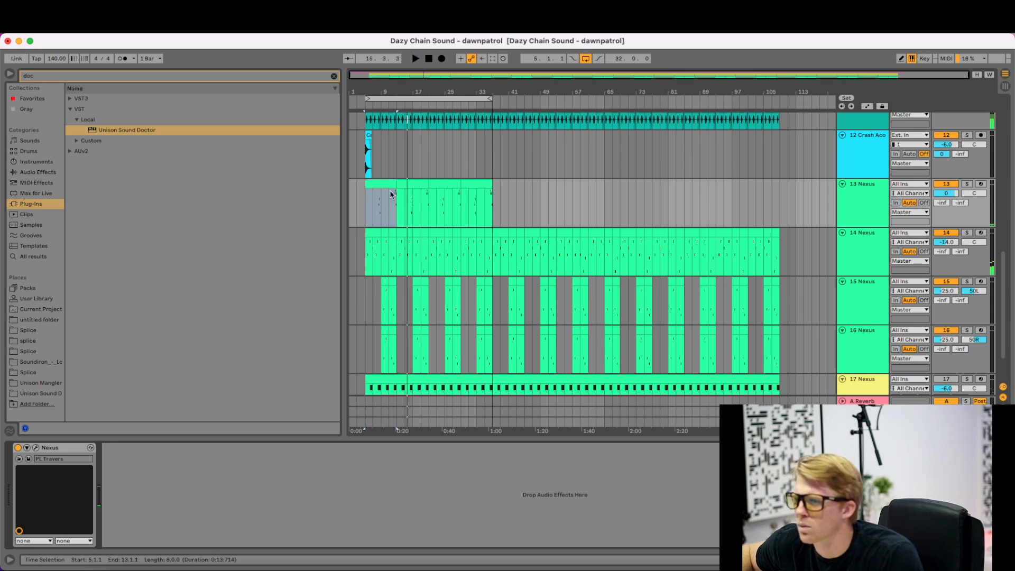
- Move the first track 13 clip four bars earlier to start at bar 1 and start playback
click(391, 200)
click(376, 183)
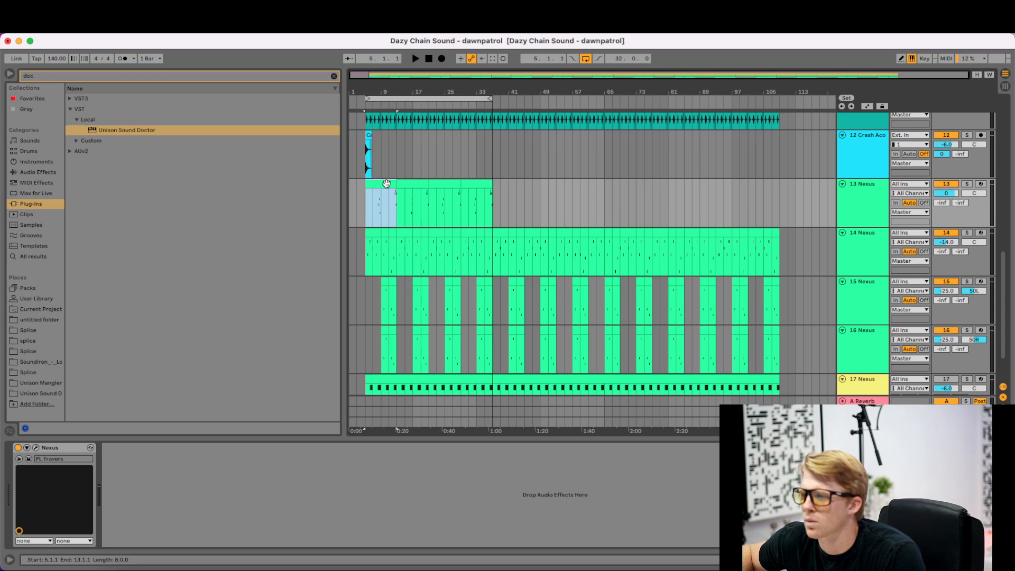
drag(387, 183, 357, 188)
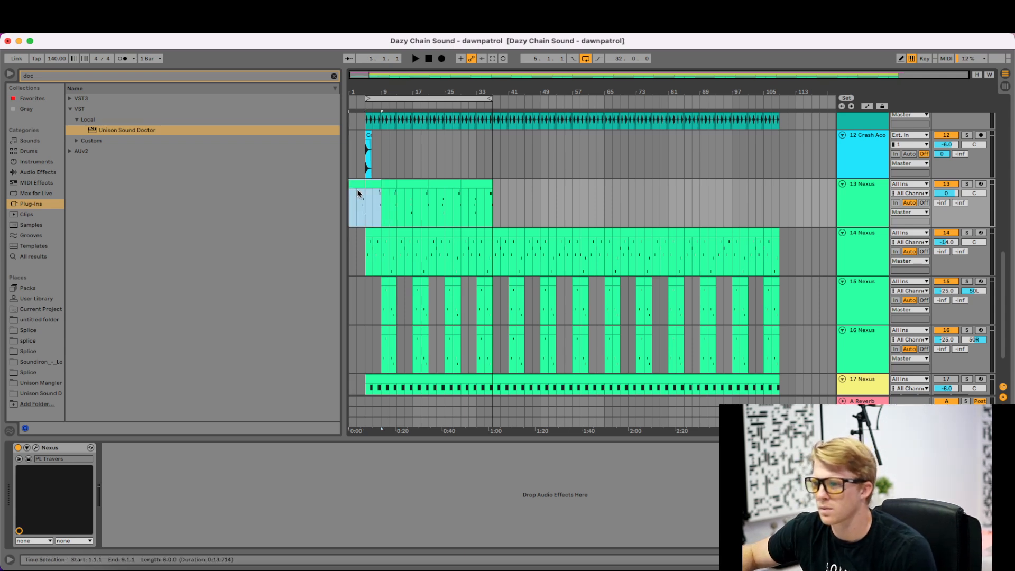
click(355, 195)
key(space)
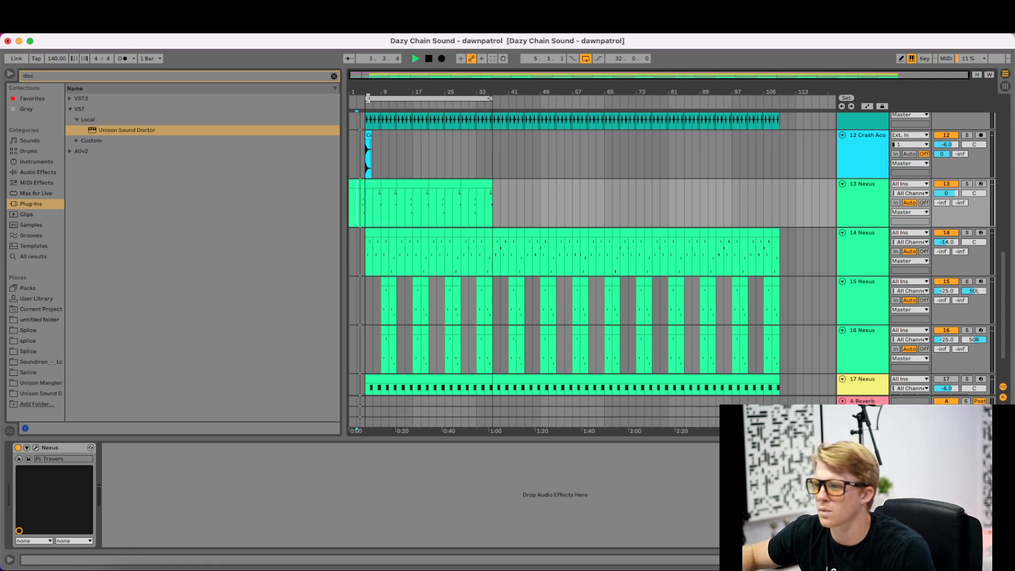
- Extend the loop start back to bar 3 and play the arrangement from 3.1.1
drag(368, 98, 361, 97)
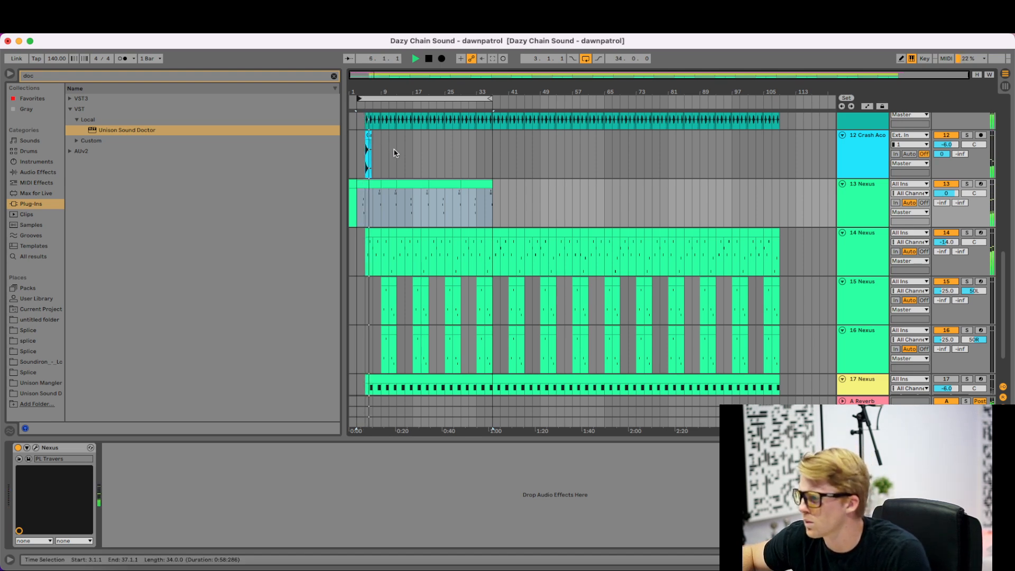
drag(391, 91, 395, 125)
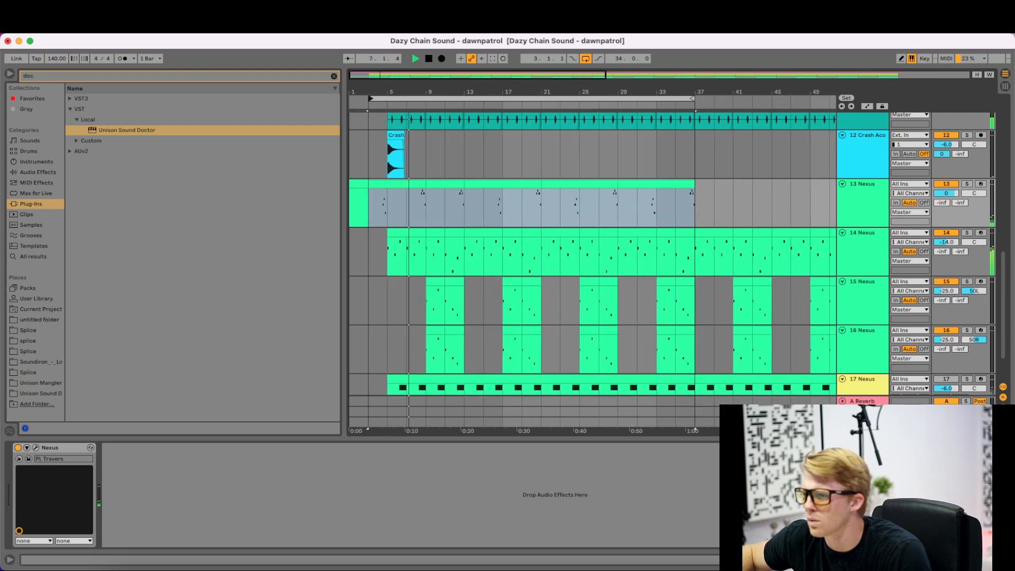
key(space)
click(442, 195)
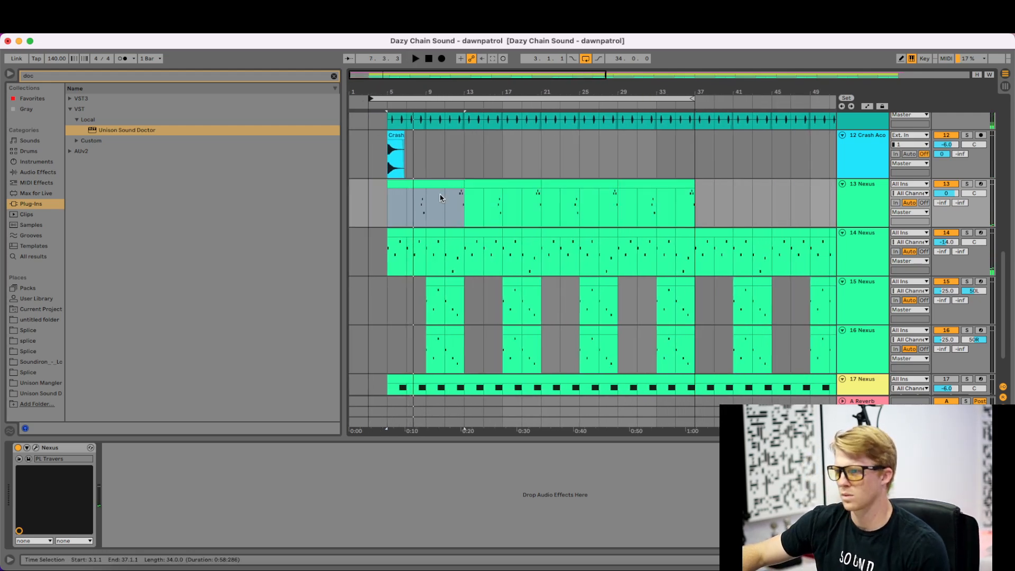
drag(434, 200, 373, 201)
key(space)
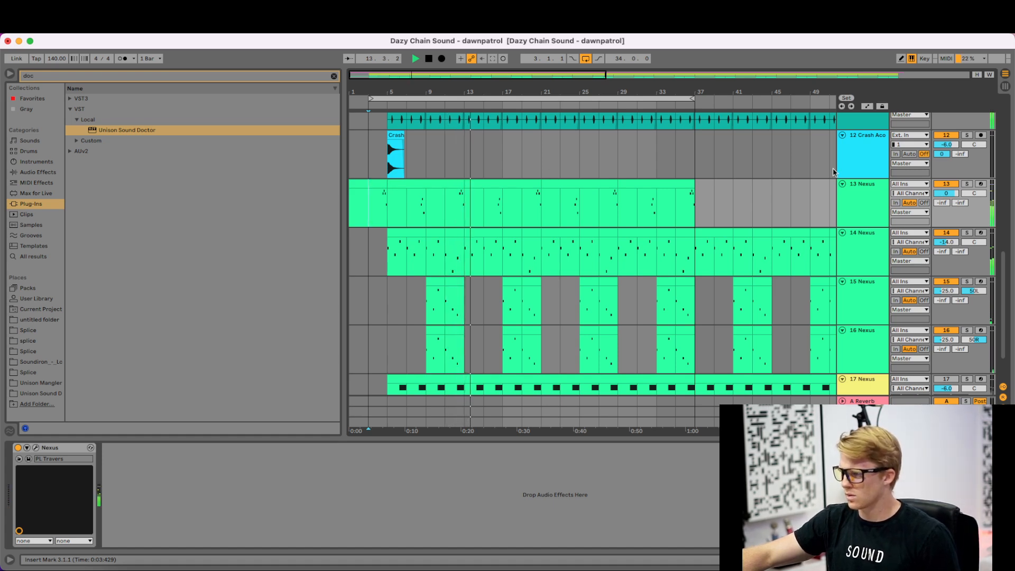
- Search the audio effects for "eq" and add EQ Eight to track 13
click(864, 188)
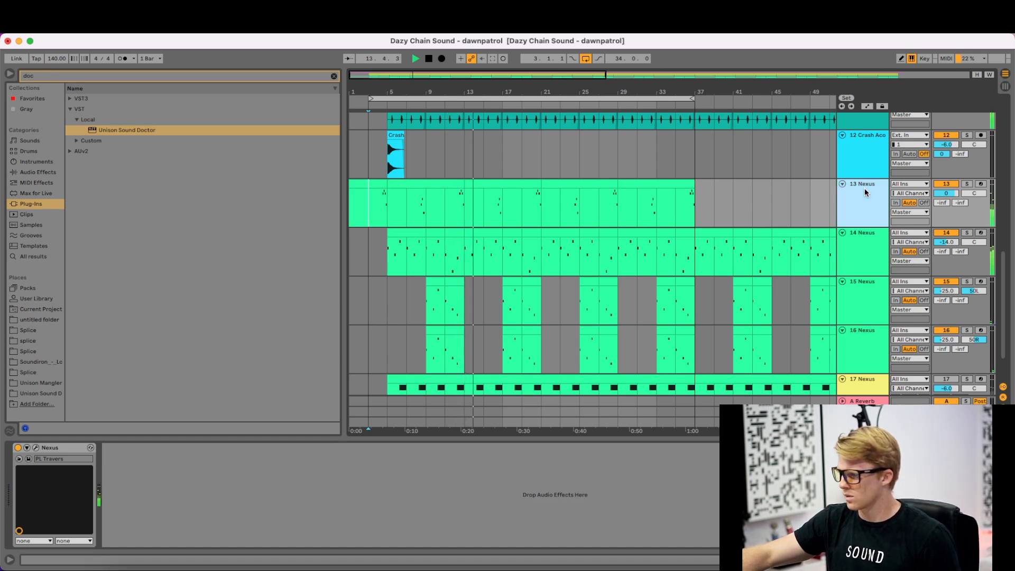
click(334, 76)
text(eq)
click(33, 171)
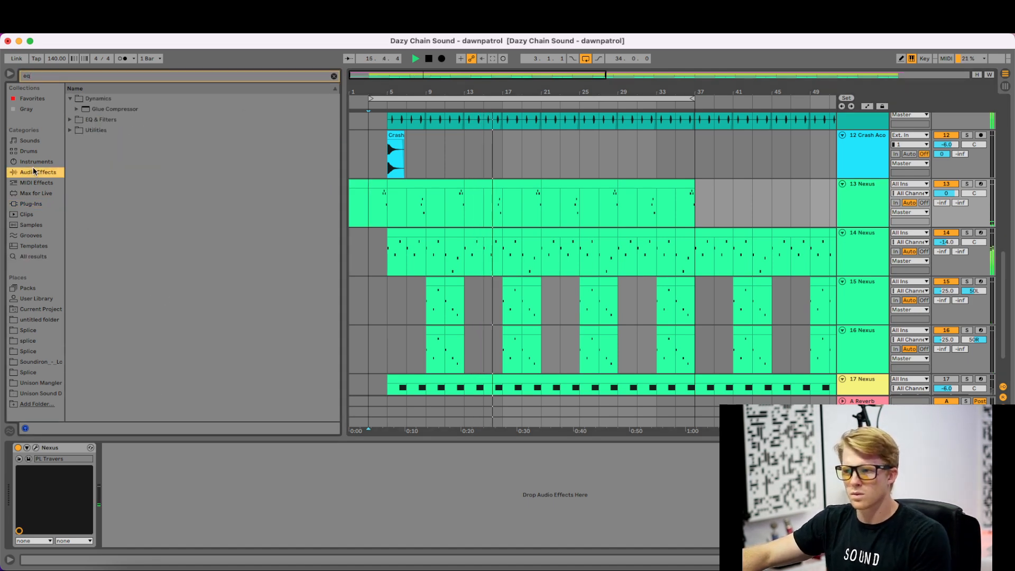
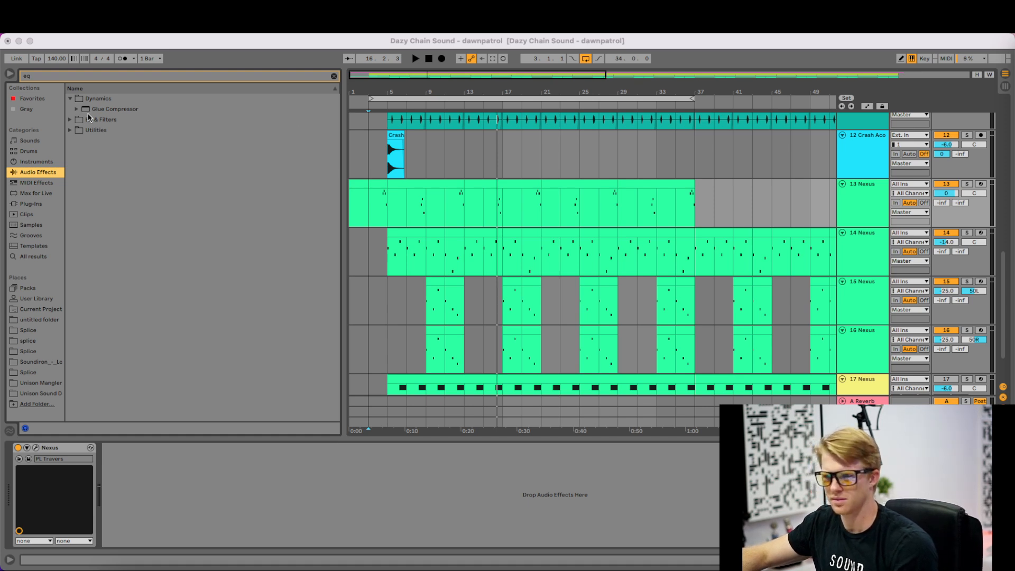
click(67, 121)
click(68, 119)
double_click(94, 140)
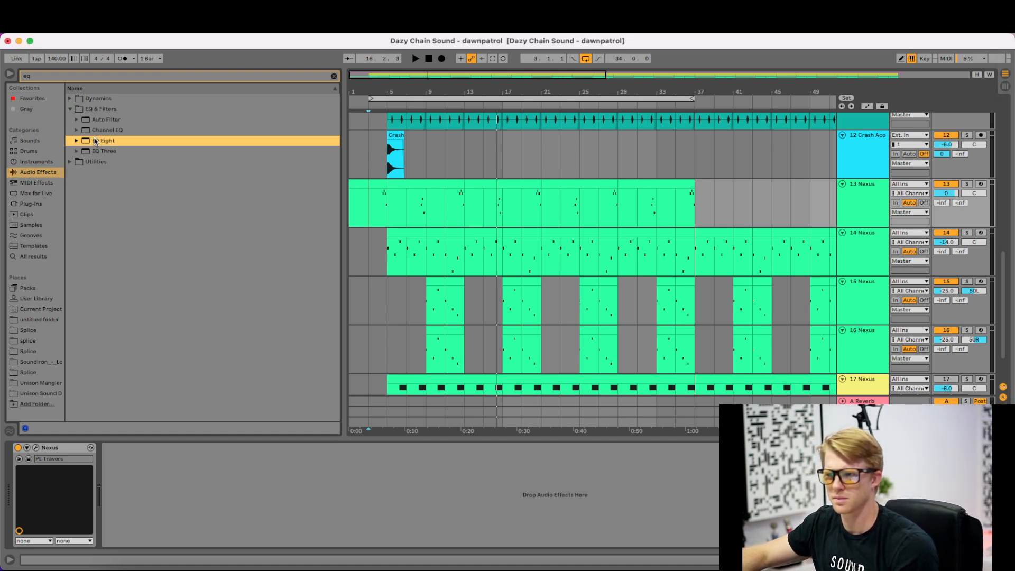
- Set band 1 of track 13's EQ Eight to a low cut at about 71 Hz and start playback
click(142, 533)
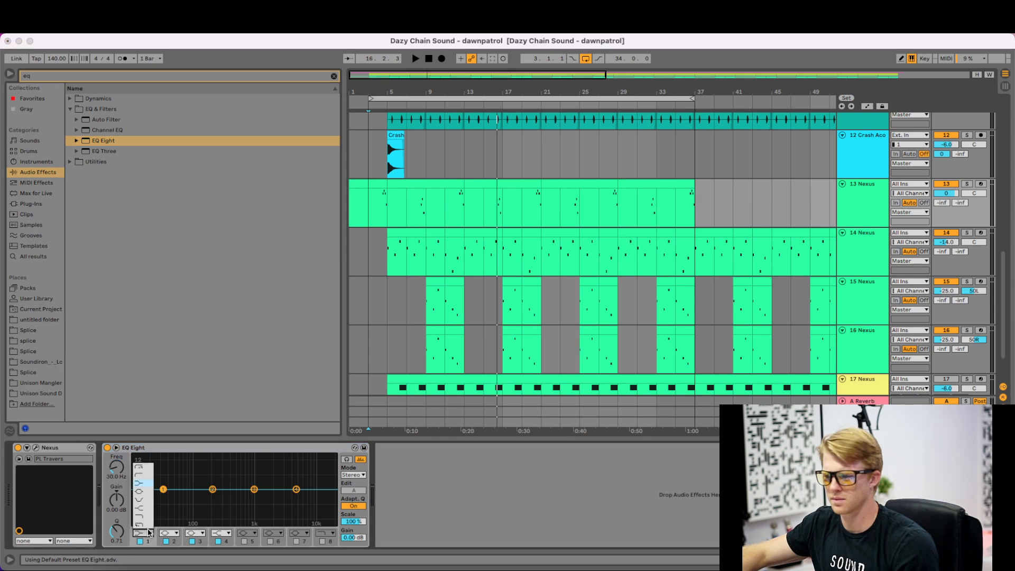
click(141, 471)
drag(163, 491, 185, 497)
key(space)
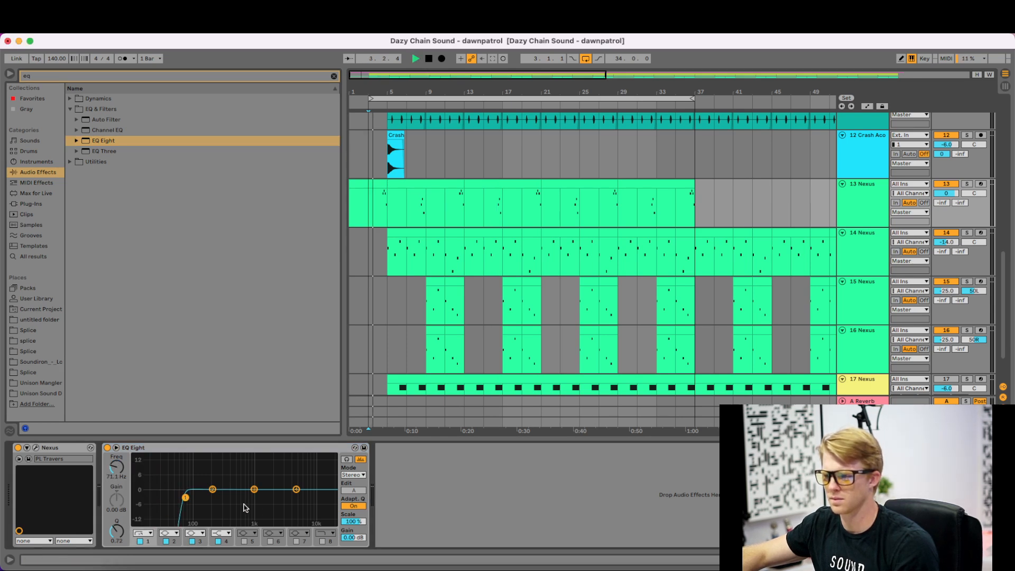
- Switch EQ Eight's band 4 to a high cut and dip band 3 by 12.3 dB at 1.29 kHz with a Q of 1.01
click(225, 533)
click(225, 520)
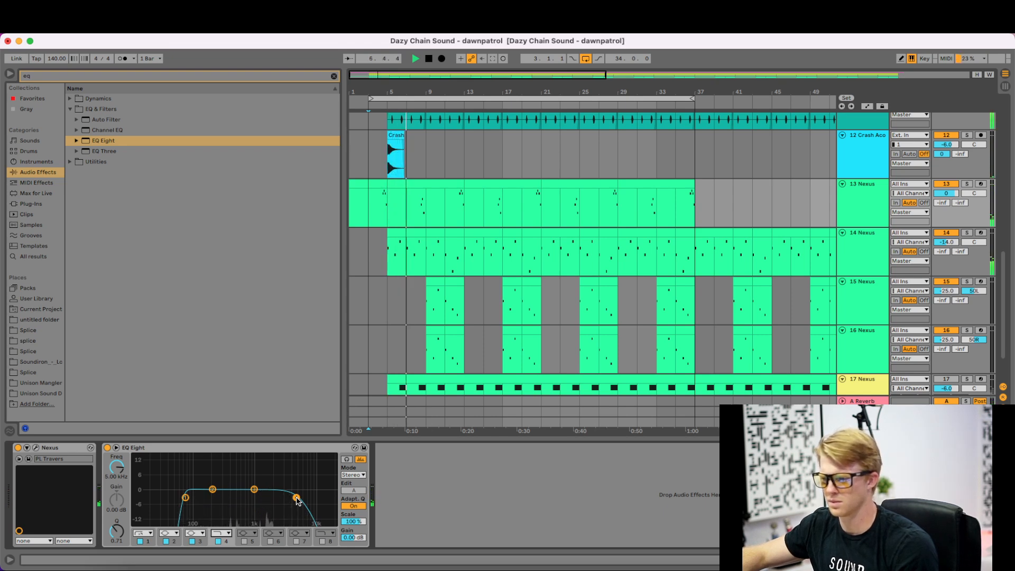
drag(255, 490, 260, 517)
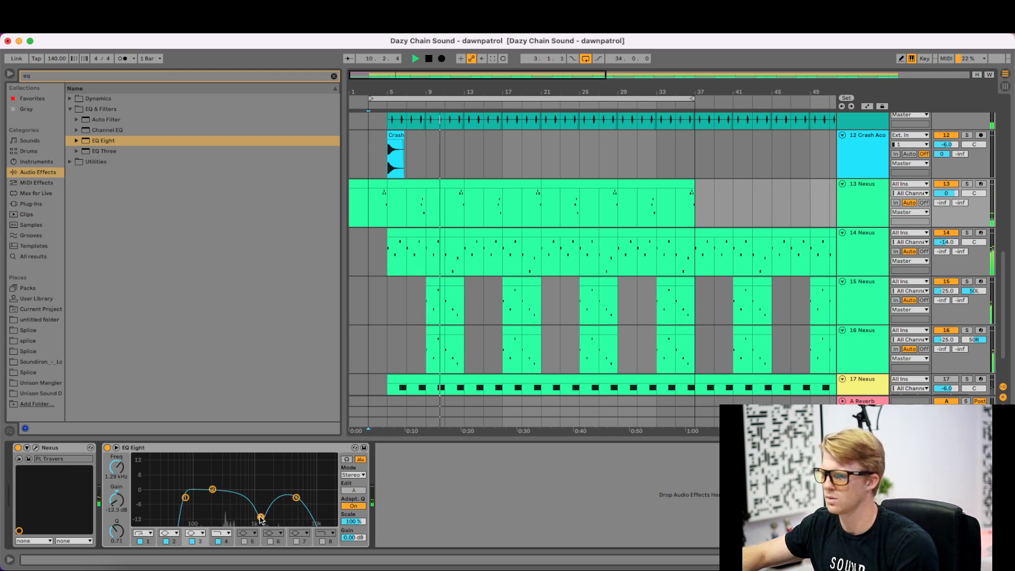
drag(115, 531, 115, 515)
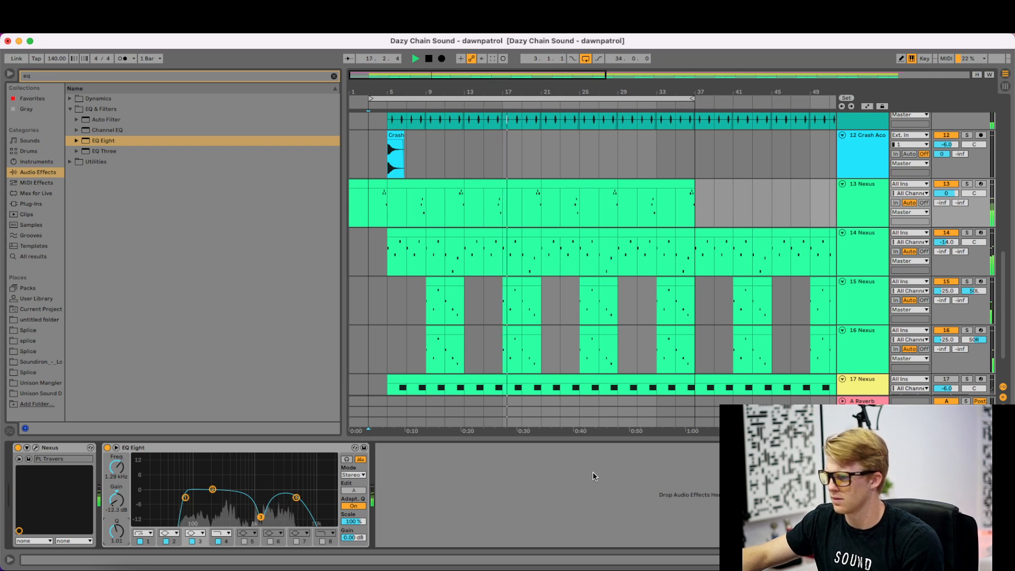
- Stop playback, search the plug-ins for "doc" and add Unison Sound Doctor to track 15
click(871, 294)
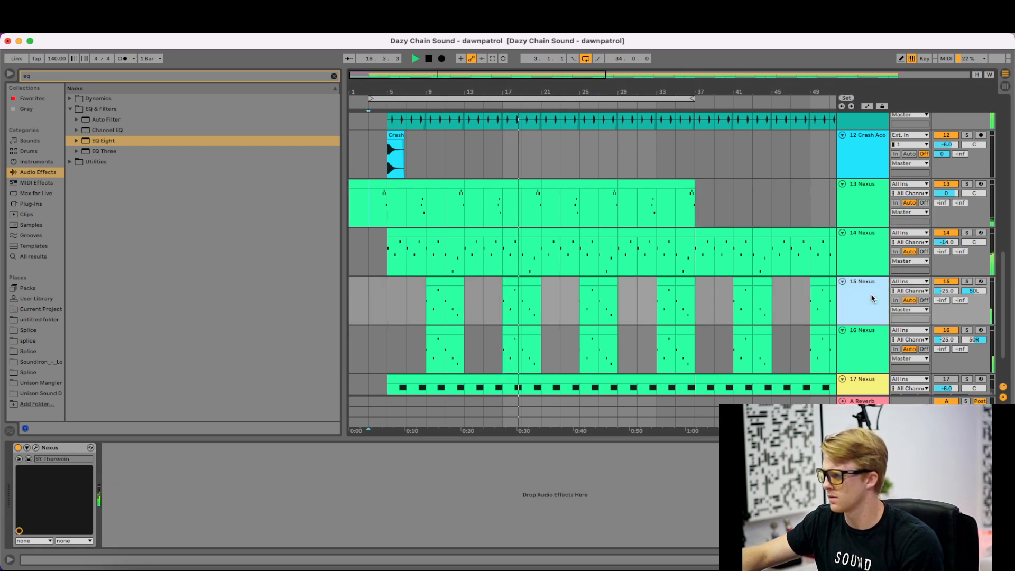
key(space)
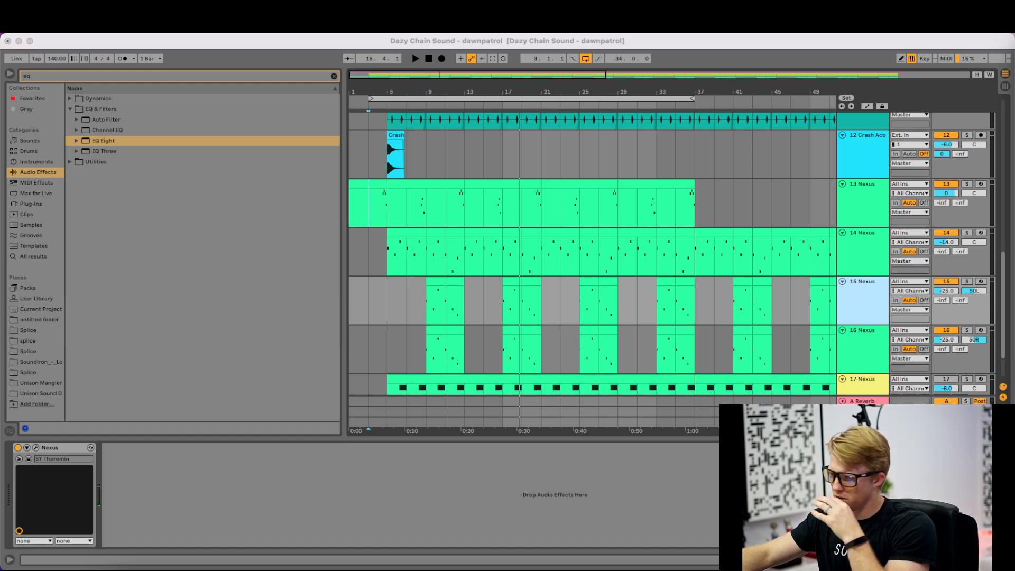
click(886, 301)
click(334, 75)
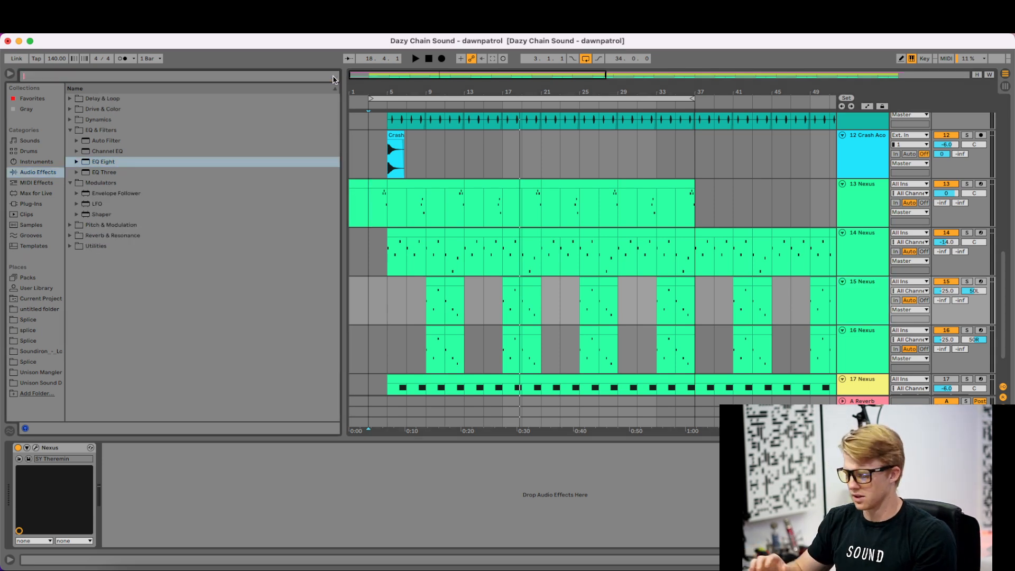
text(doc)
click(32, 204)
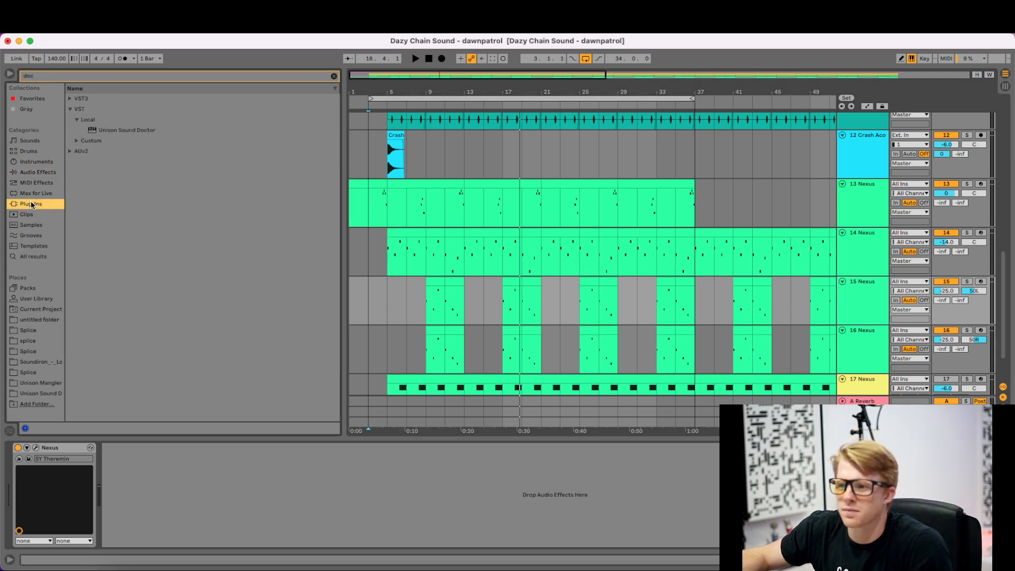
drag(97, 129, 106, 127)
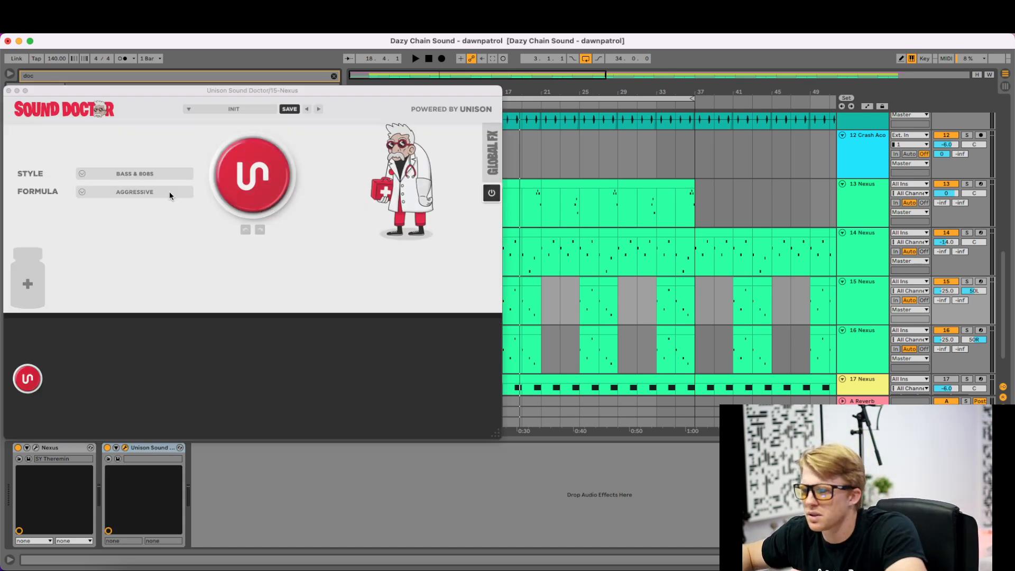
- Set Sound Doctor's style to Melodies and its formula to Dreamy
click(161, 175)
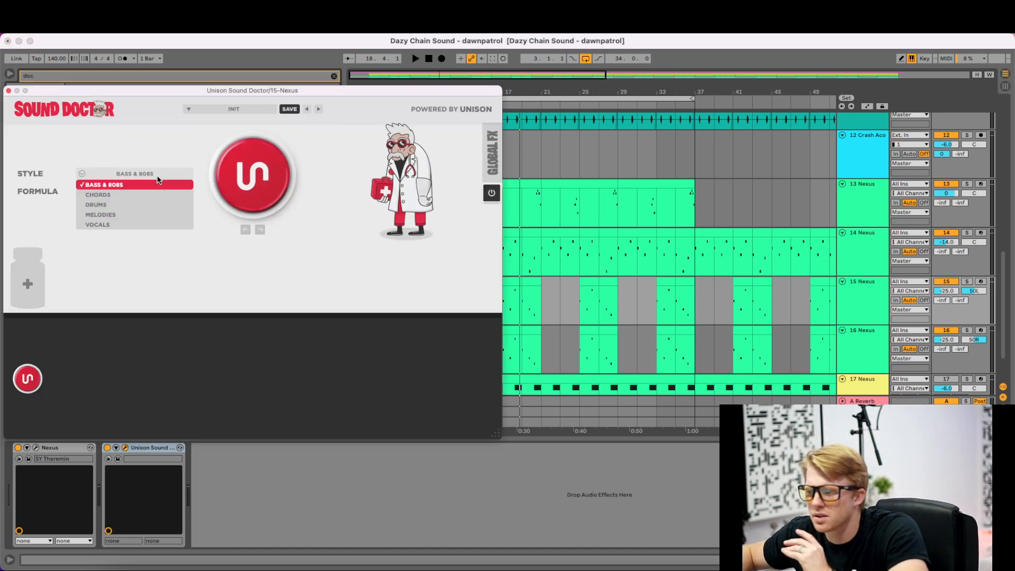
click(127, 210)
click(156, 194)
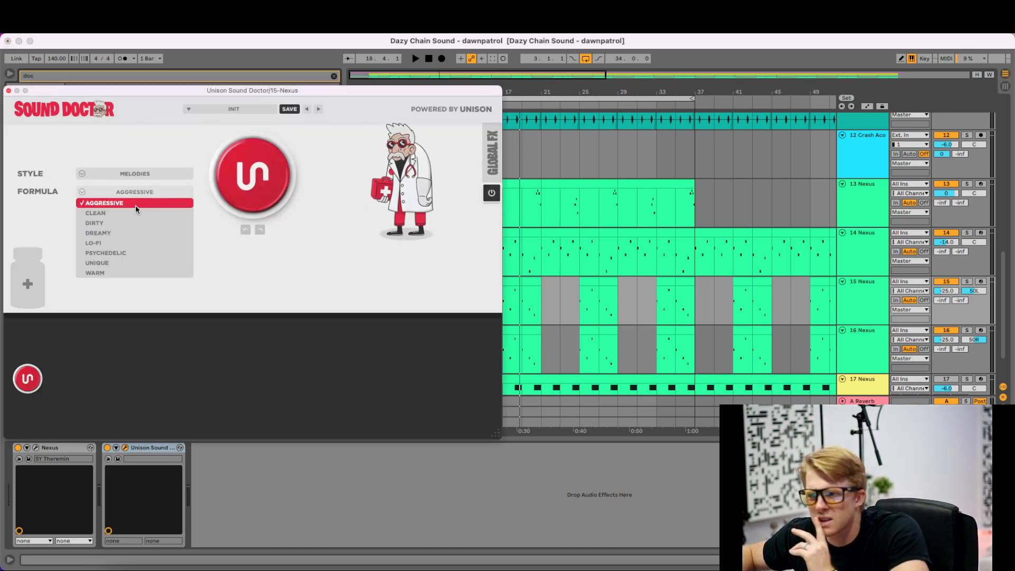
click(122, 234)
- Loop the track 15 clip from bar 25 to bar 27 and start playback
key(super+Tab)
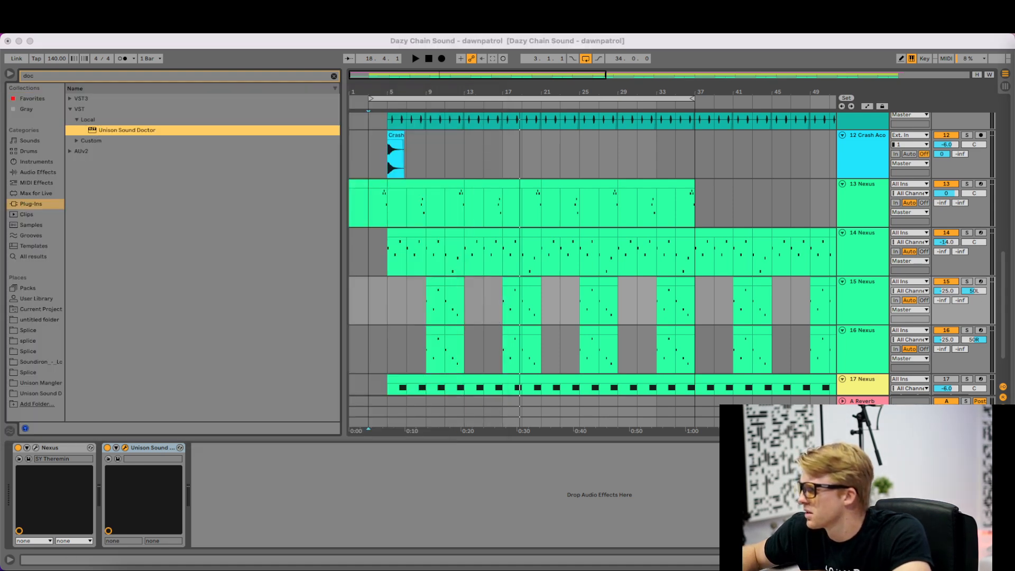
click(441, 286)
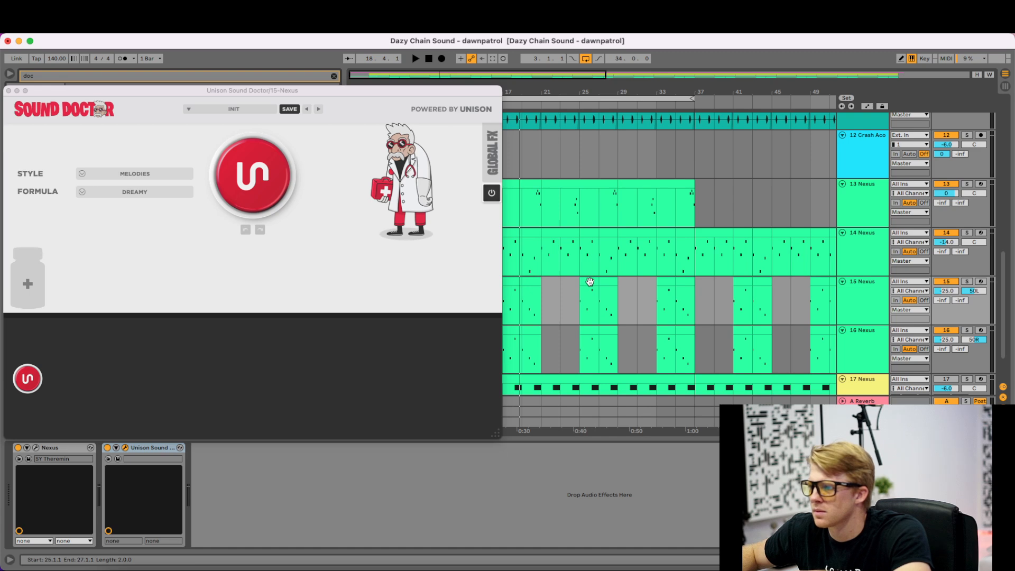
click(590, 281)
key(super+l)
key(space)
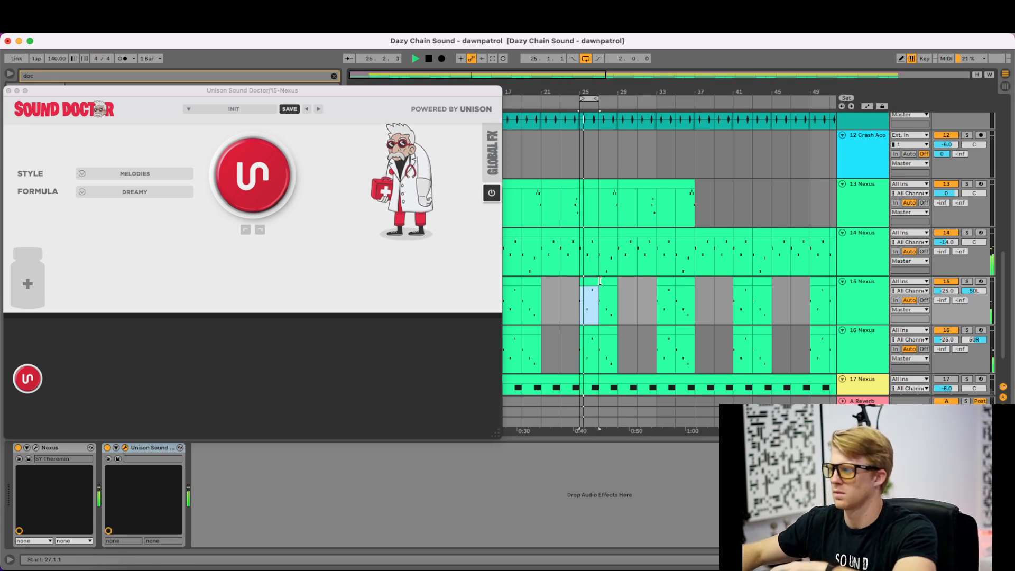
- Generate a Sound Doctor effect chain, then solo track 15 with centred pan and its volume at -19.0 dB
click(286, 180)
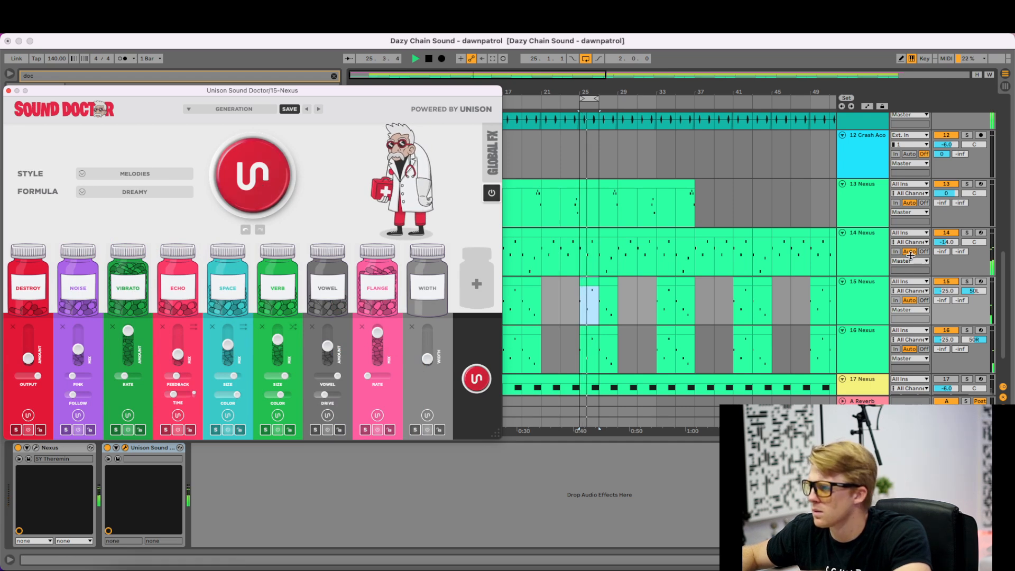
click(966, 282)
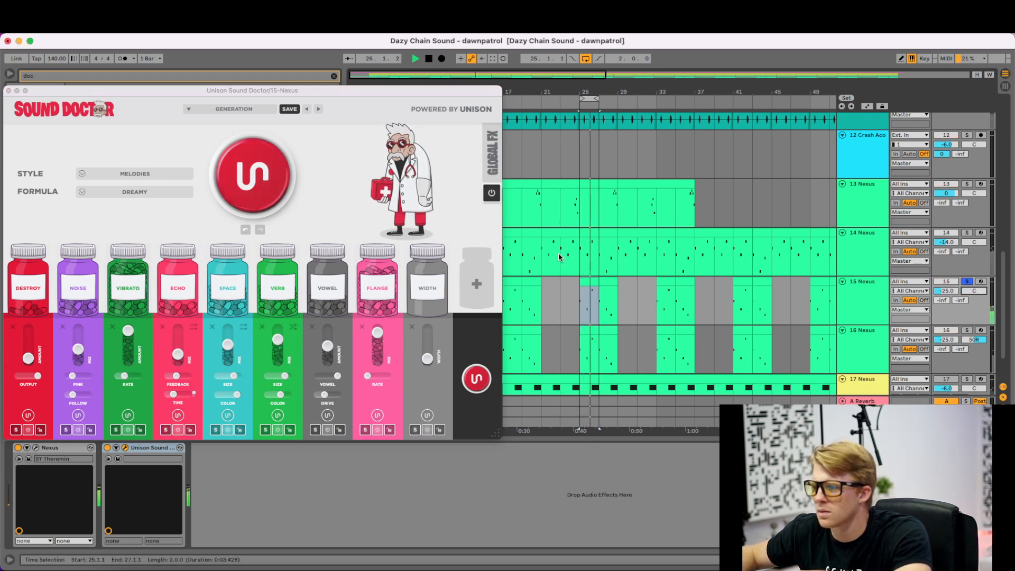
drag(946, 291, 946, 283)
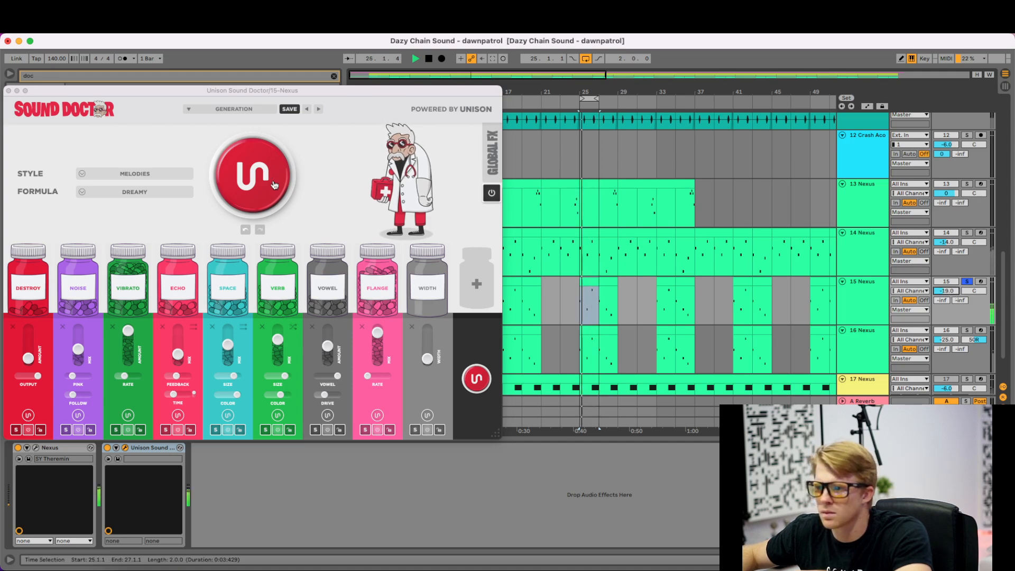
- Regenerate the Sound Doctor chain twice, then unsolo track 15, mute track 16 and stop playback
click(253, 174)
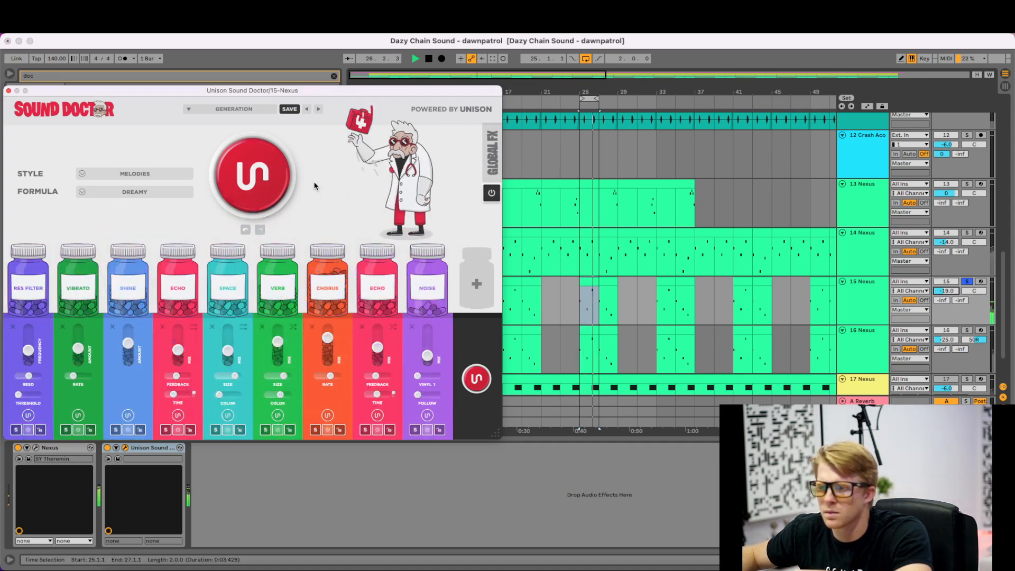
click(260, 183)
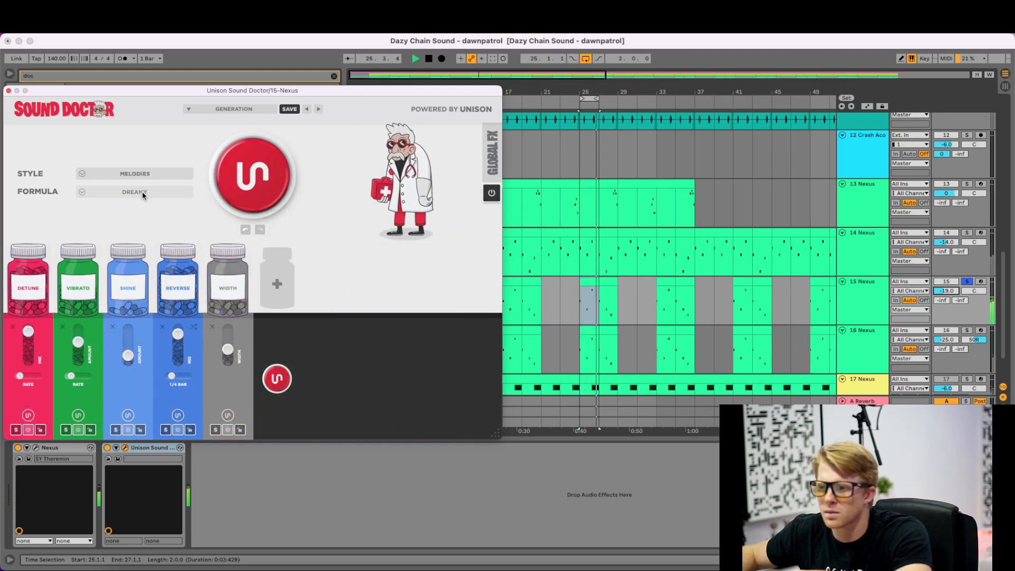
click(969, 284)
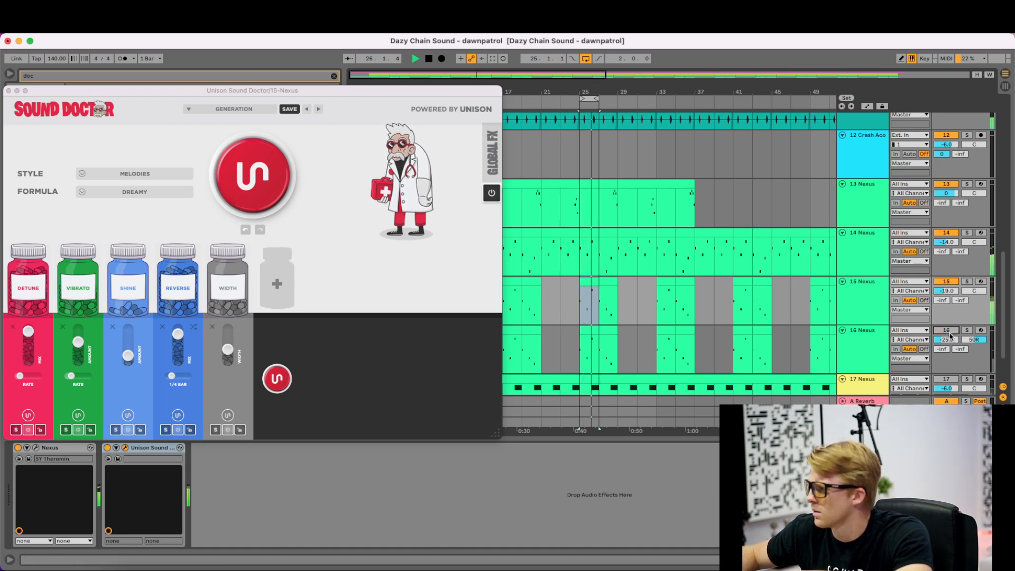
key(space)
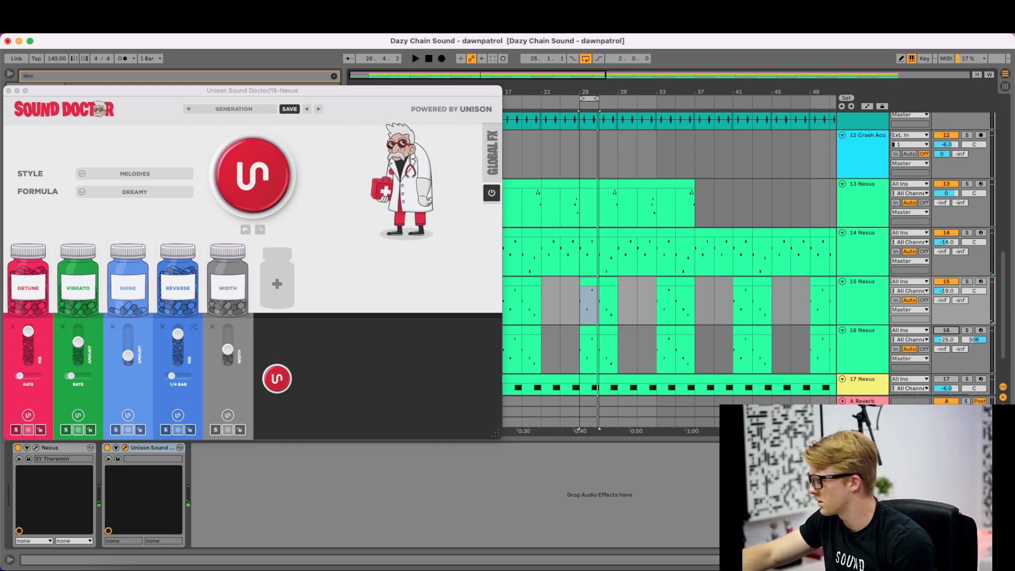
- Delete the muted Nexus track 16
key(super+Tab)
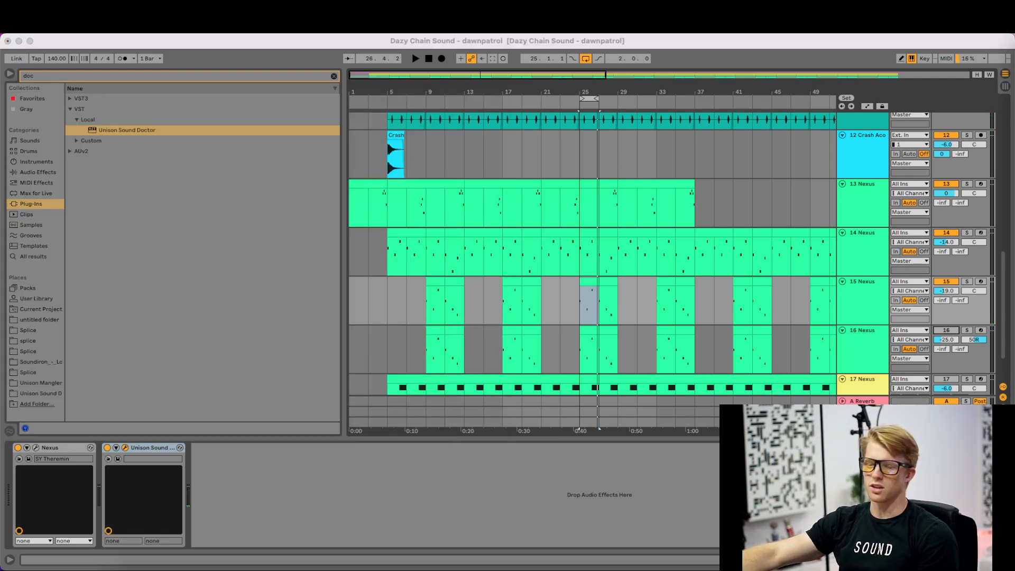
click(854, 344)
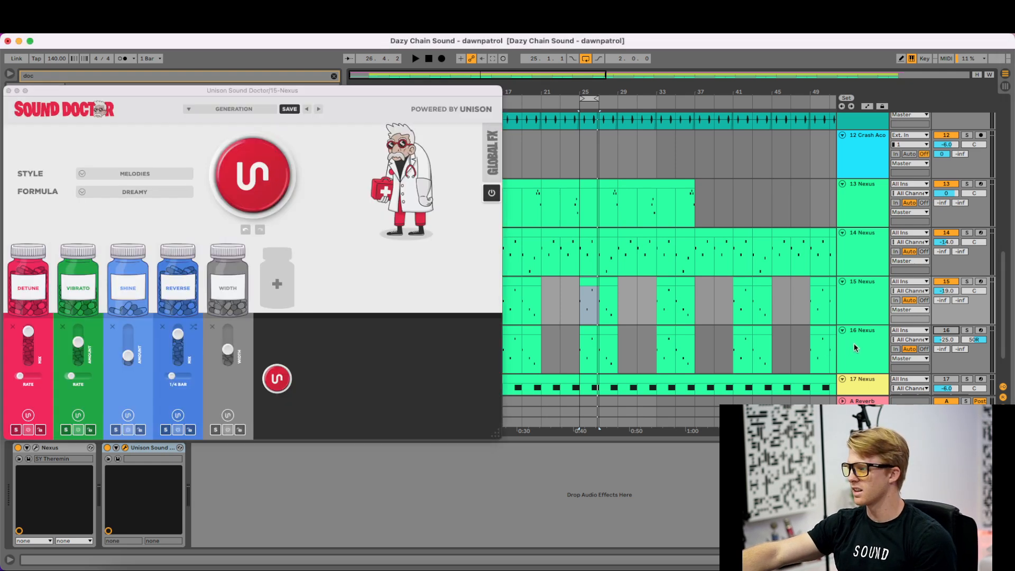
right_click(855, 344)
click(867, 98)
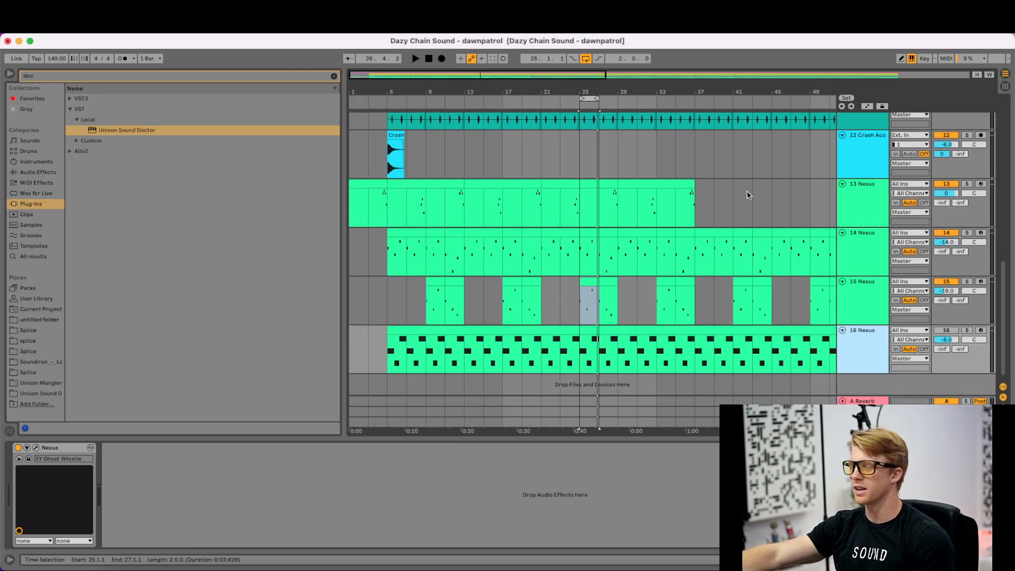
- Extend the loop start back to bar 1 and close track 15's Sound Doctor window
drag(577, 104, 304, 129)
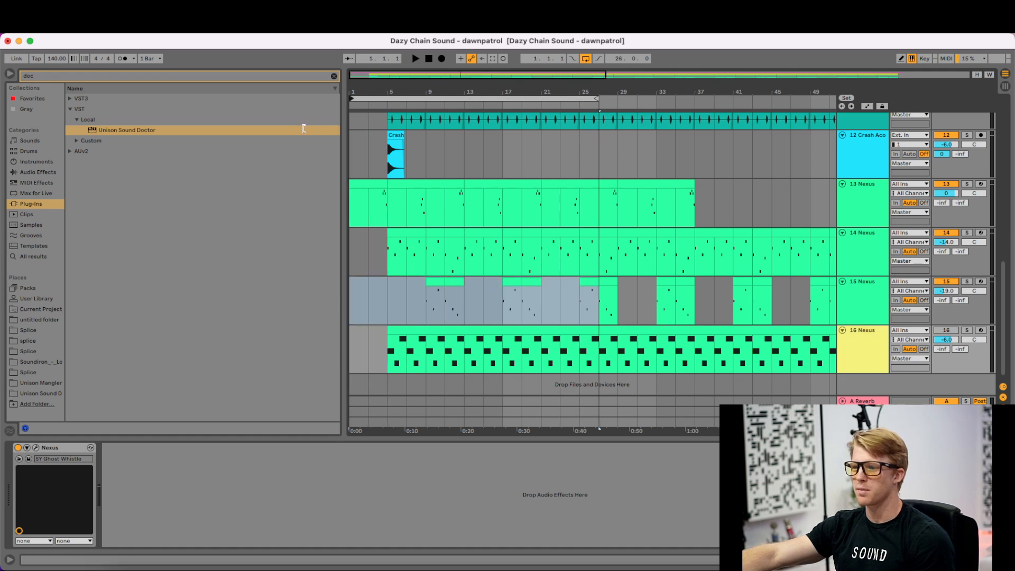
click(385, 296)
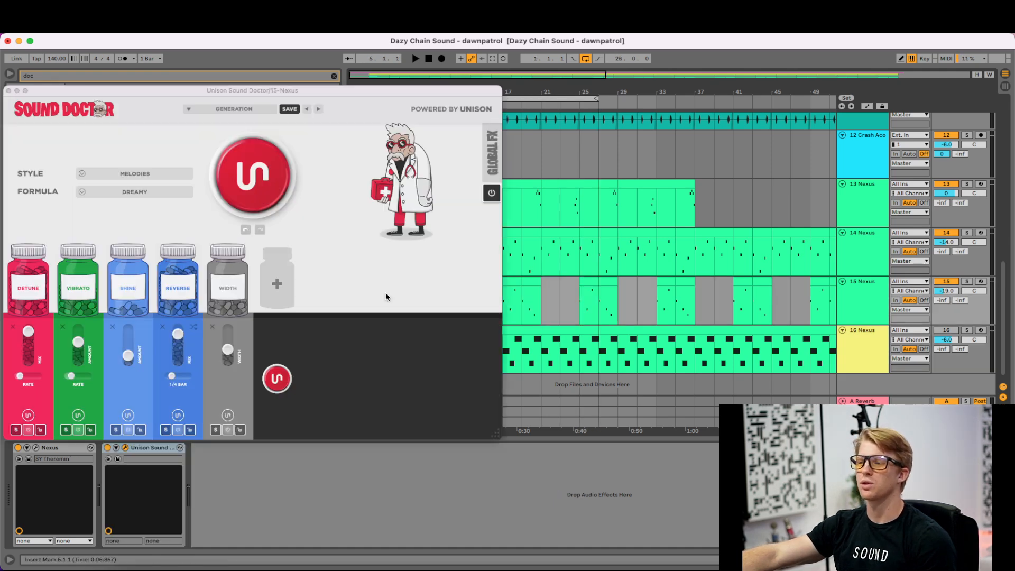
click(9, 90)
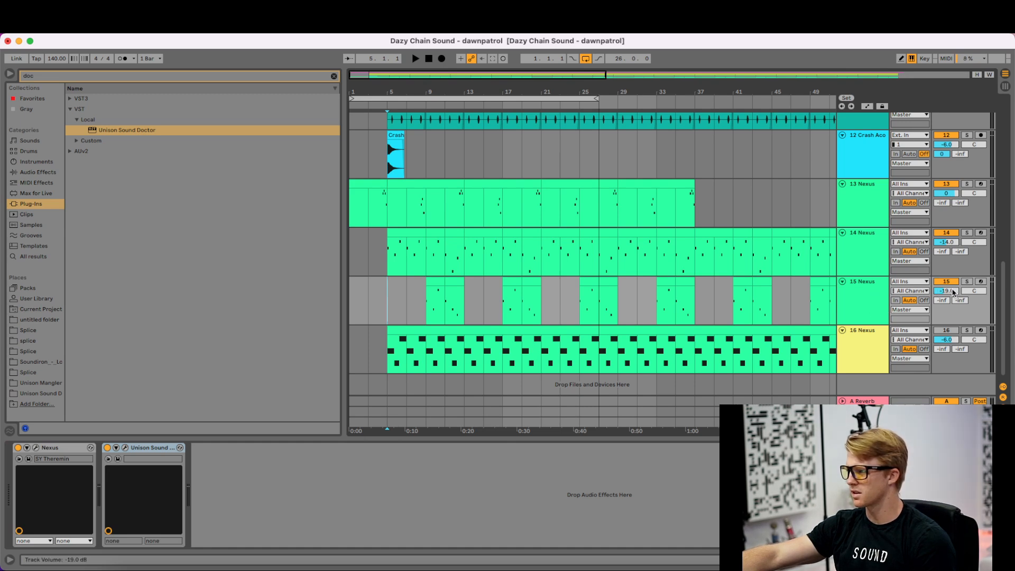
- Freeze track 15 and listen to it within the looped arrangement
right_click(871, 295)
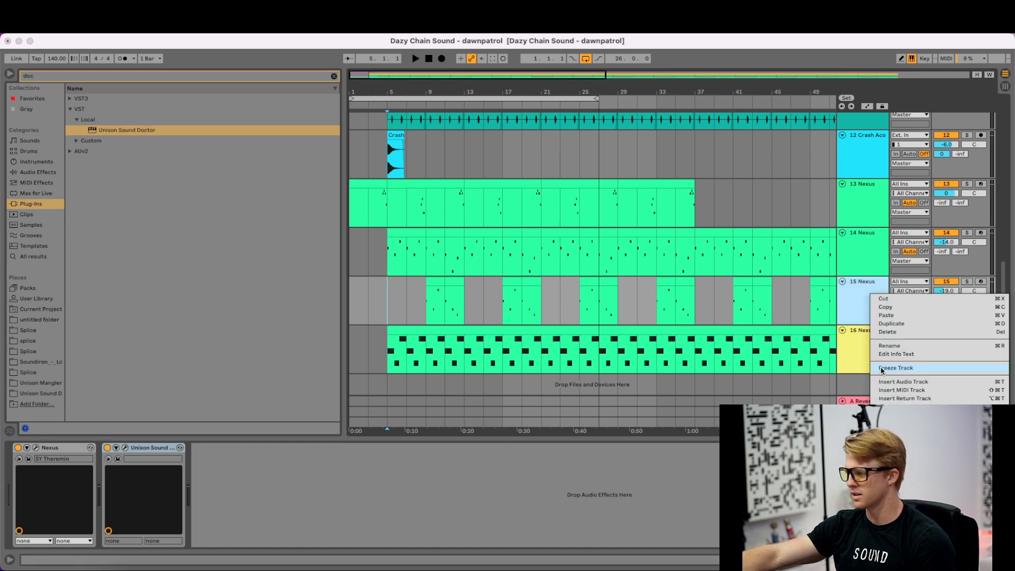
click(882, 369)
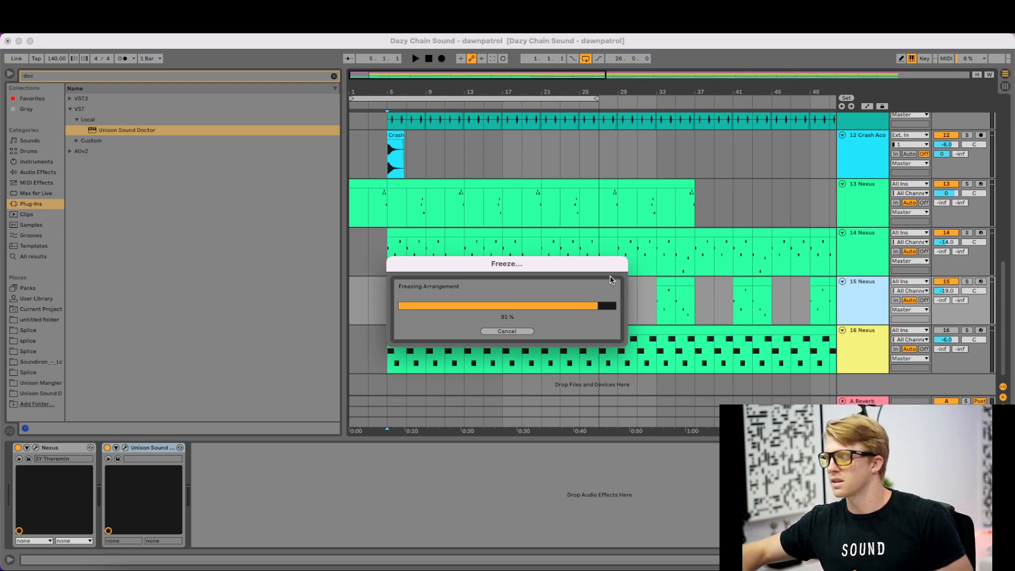
key(space)
click(405, 99)
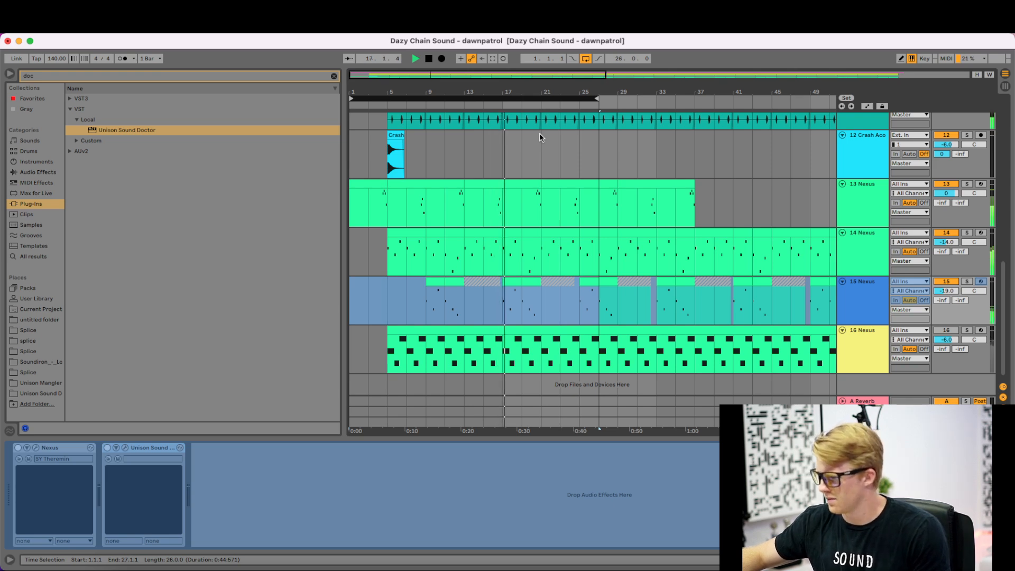
key(space)
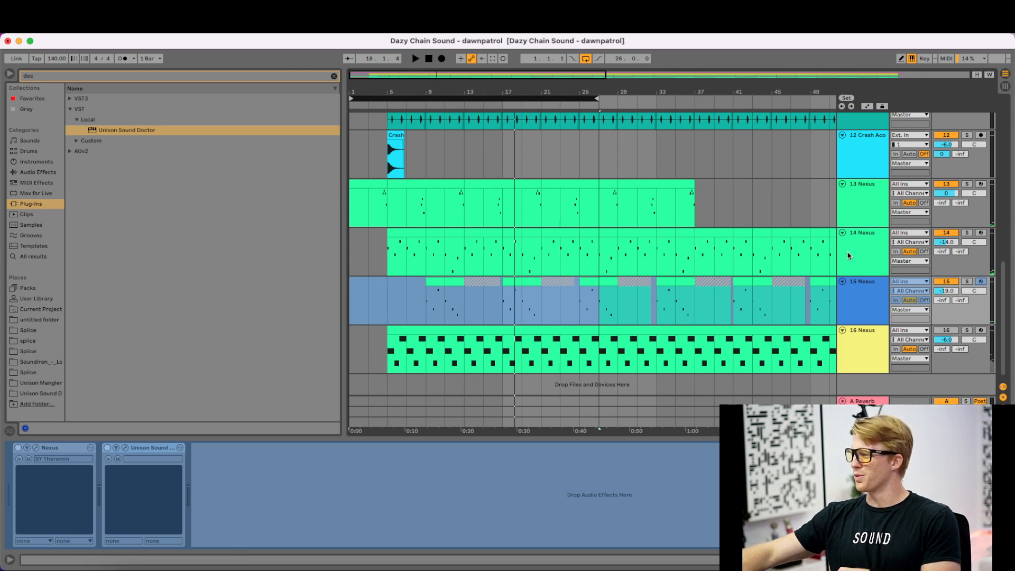
- Duplicate Nexus track 14
click(854, 250)
right_click(859, 245)
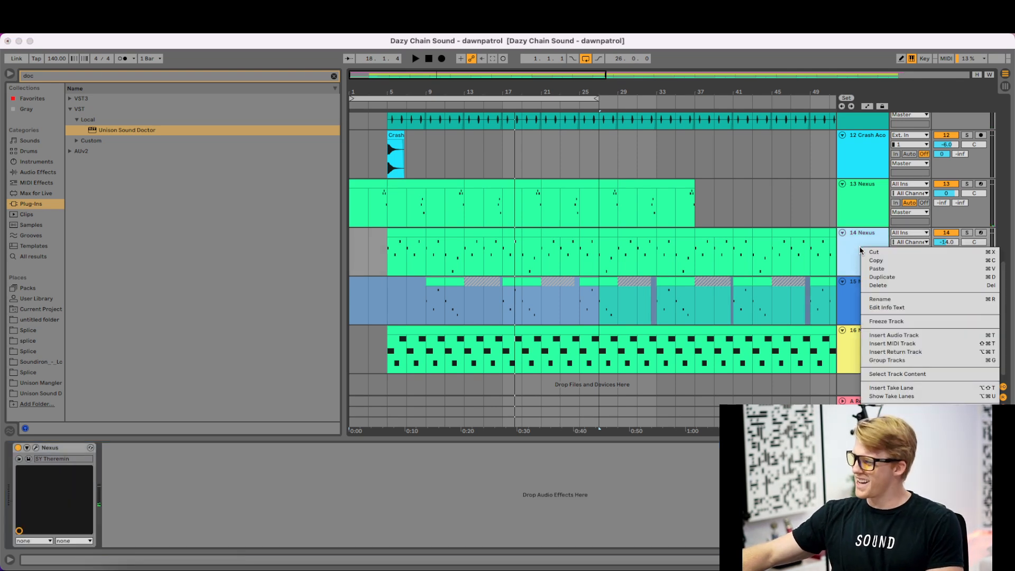
click(882, 277)
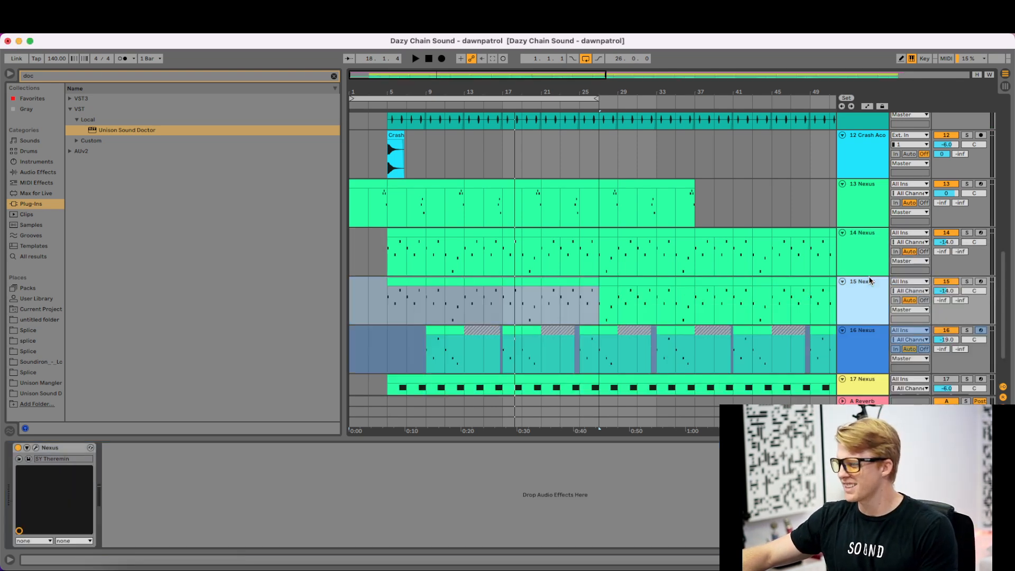
- Alternate tracks 14 and 15 by deleting bars 9–13 and 17–21 on track 14 and bars 5–9, 13–17 and 21–25 on track 15
click(417, 282)
drag(432, 247, 452, 232)
click(476, 280)
key(Delete)
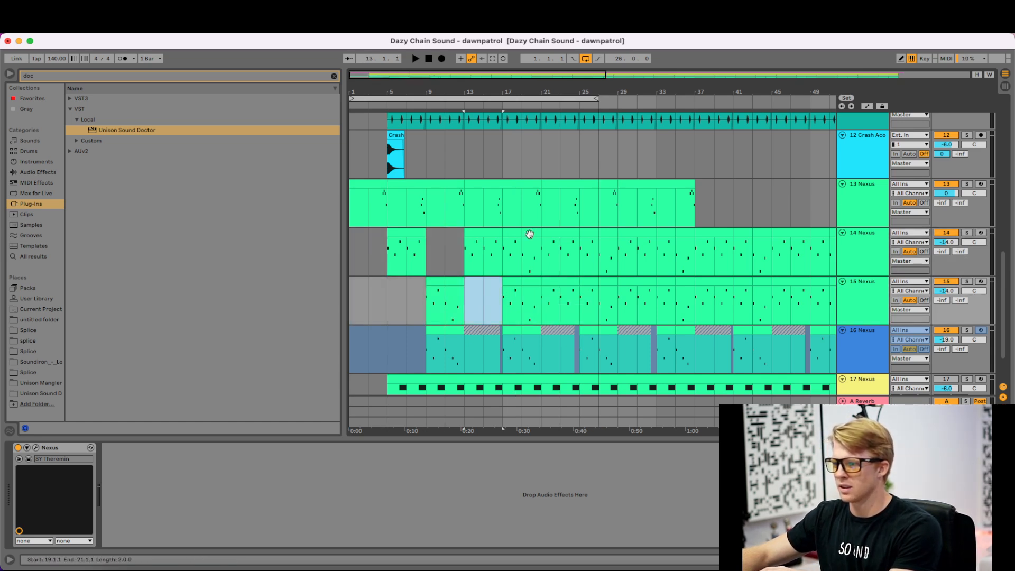
click(513, 233)
key(Delete)
click(531, 233)
key(Delete)
click(547, 278)
key(Delete)
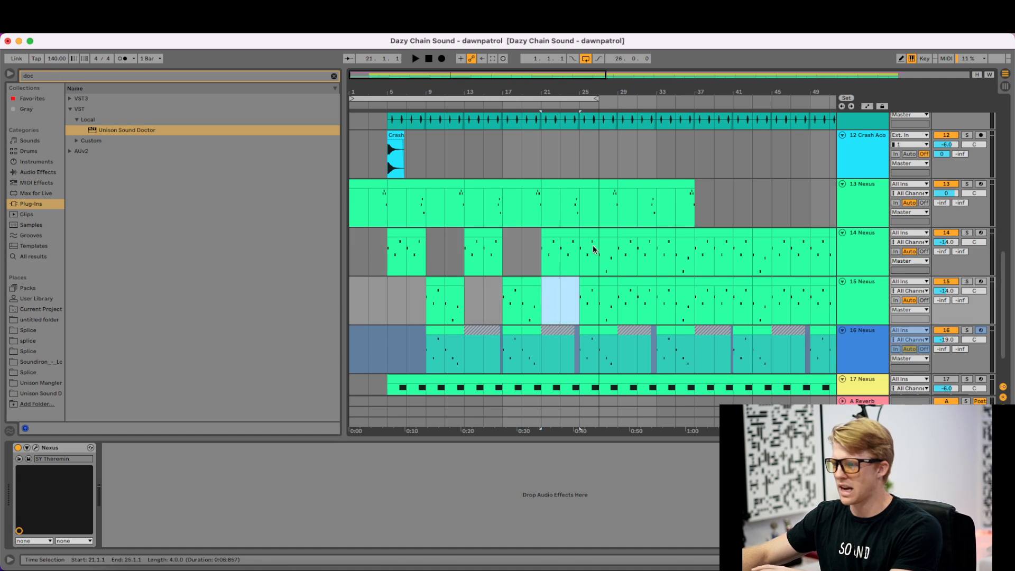
- Continue the alternation by deleting bars 25–29 and 33–37 on track 14 and bars 29–33 on track 15
click(592, 245)
key(Delete)
click(620, 245)
key(Delete)
click(630, 285)
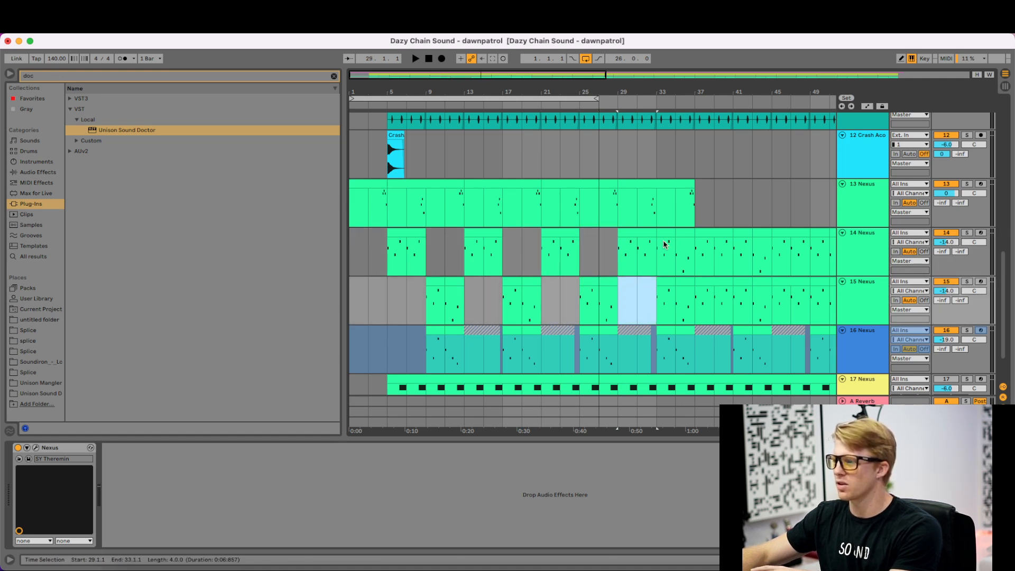
key(Delete)
click(666, 241)
key(Delete)
click(681, 231)
key(Delete)
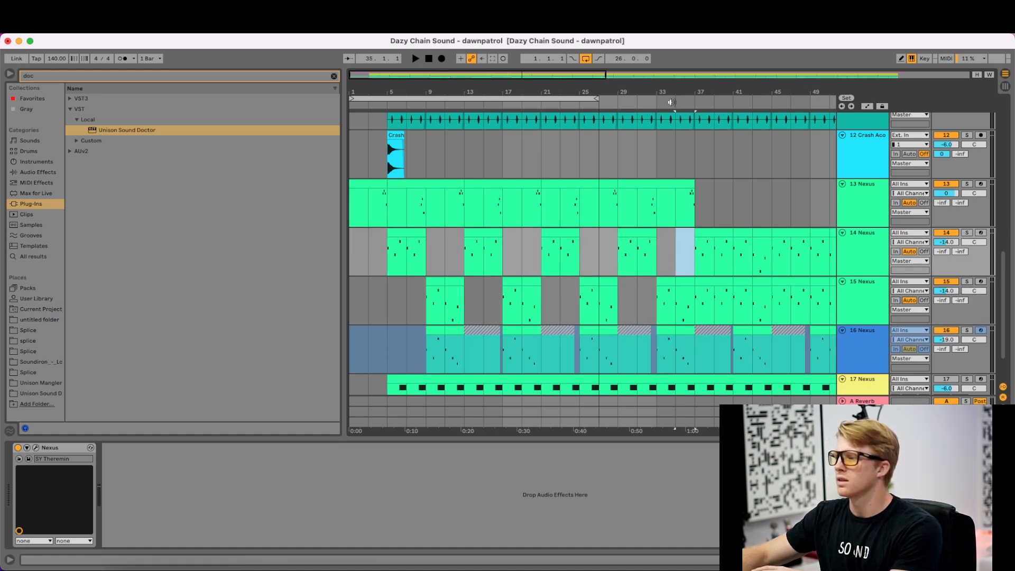
- Delete everything from bar 37 onward on tracks 14 to 16
drag(671, 95, 670, 50)
drag(817, 349, 497, 238)
key(Delete)
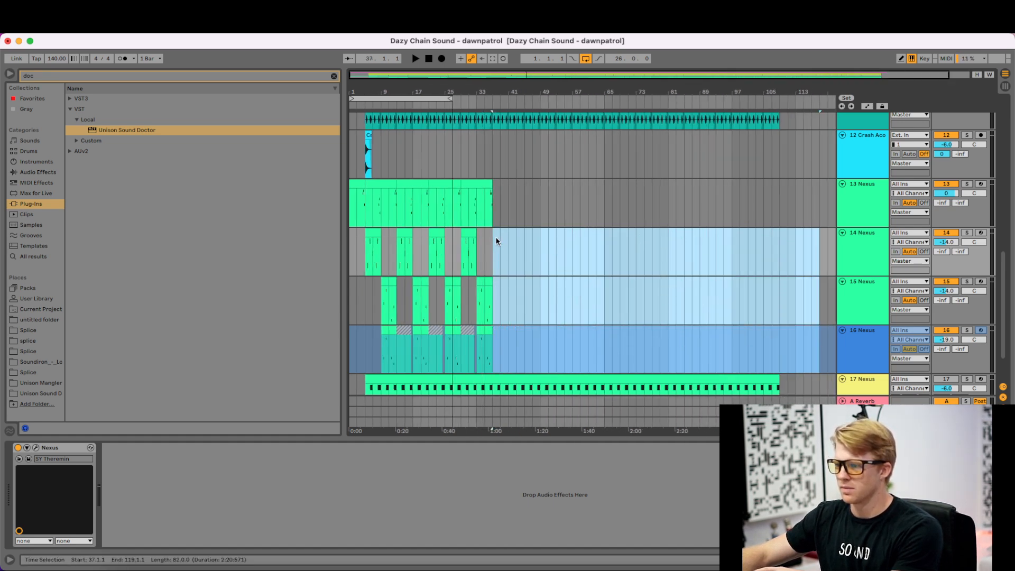
- Duplicate bars 5–37 of tracks 14 to 16 twice so the alternating pattern extends through bar 101
drag(493, 348, 398, 256)
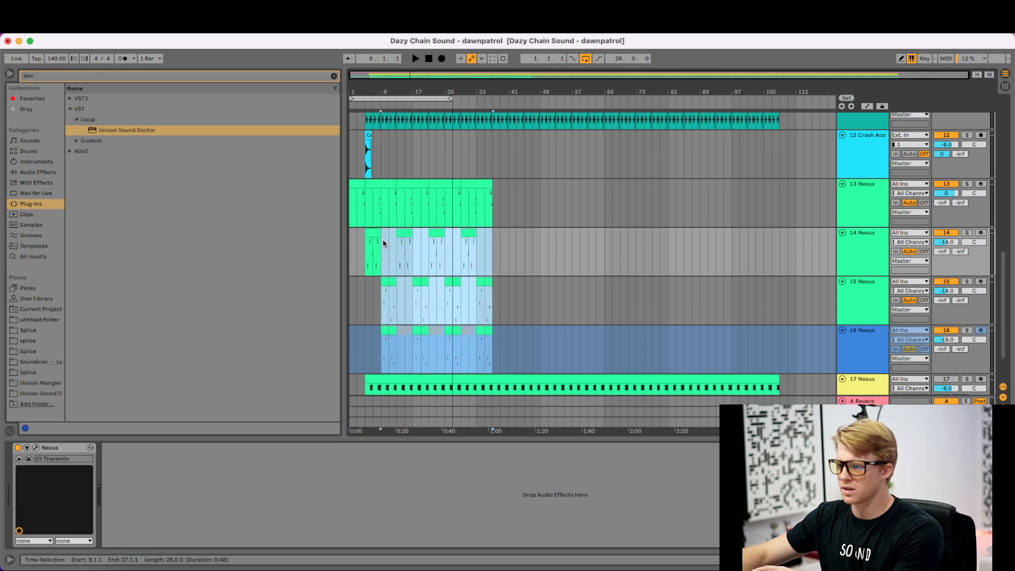
shift+click(367, 239)
key(ctrl+d)
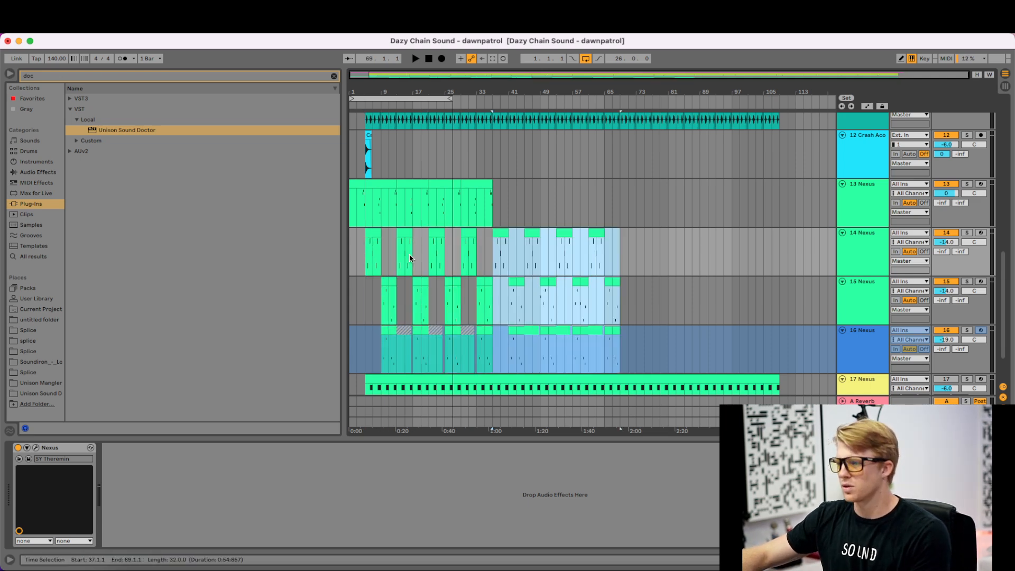
key(ctrl+d)
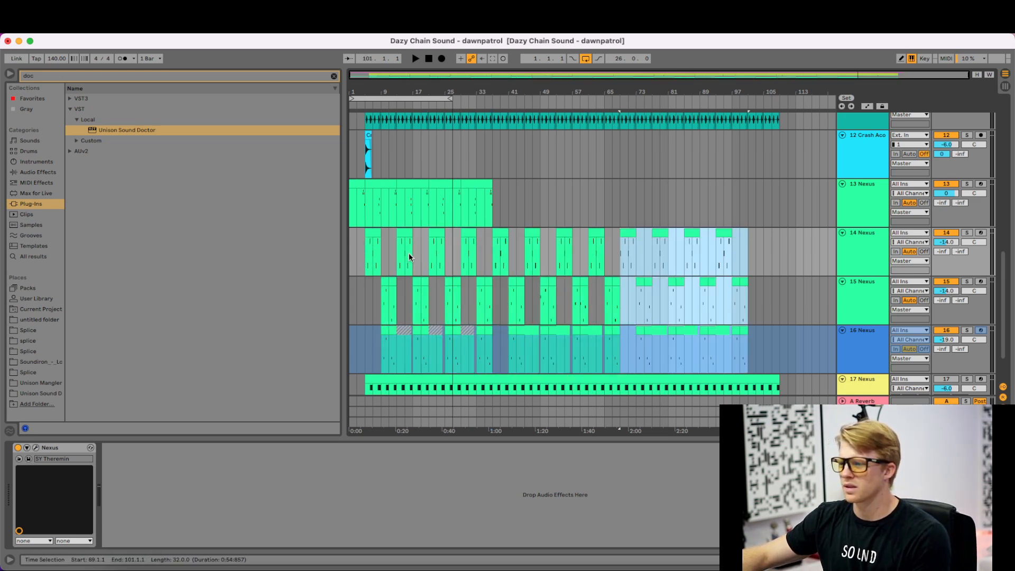
click(365, 249)
- Add Unison Sound Doctor to track 14, solo the track and select bars 5–9 for auditioning
click(872, 246)
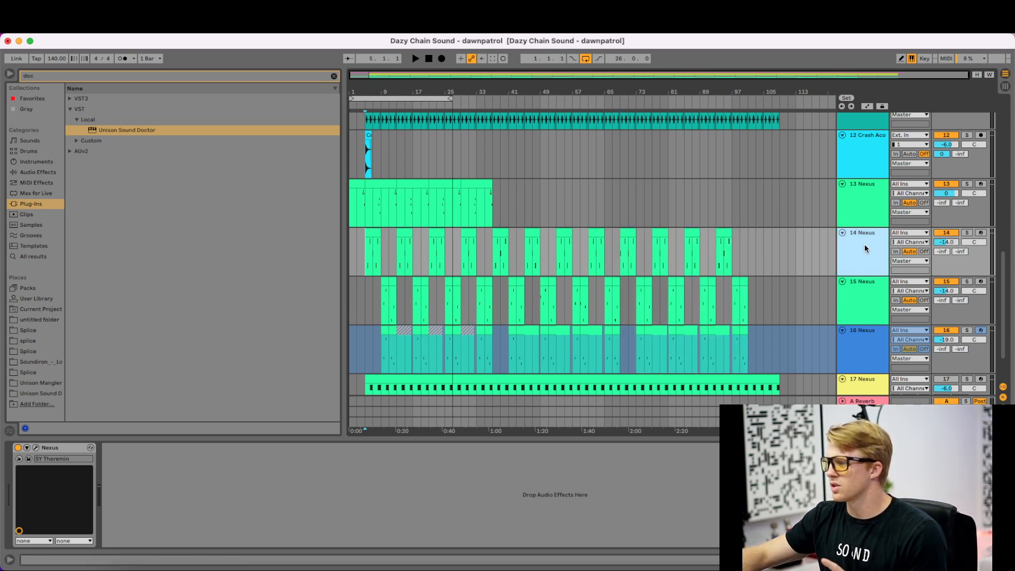
click(138, 130)
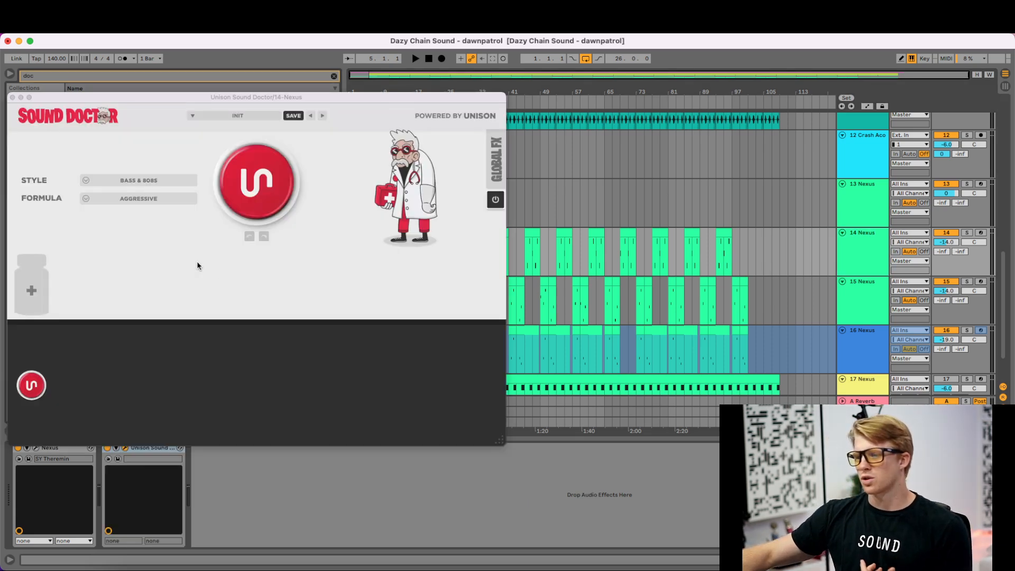
drag(417, 98, 536, 297)
click(966, 233)
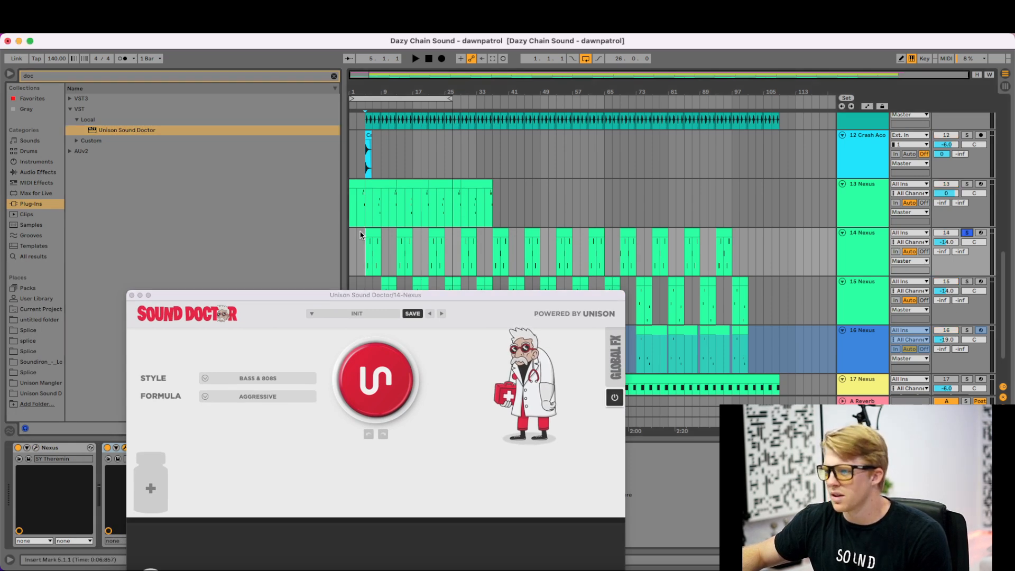
drag(361, 232, 379, 238)
drag(364, 294, 356, 172)
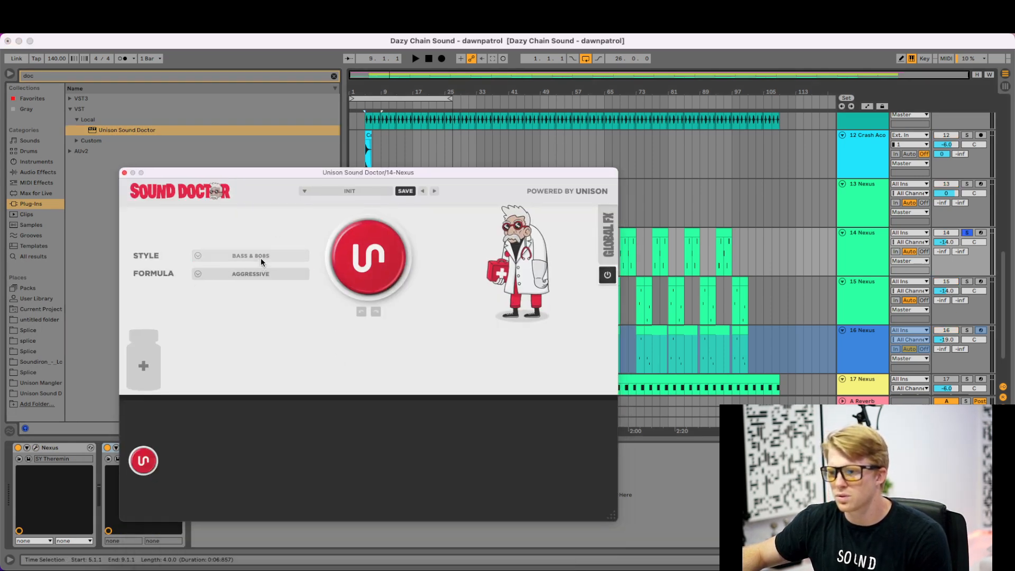
- Set Sound Doctor to the Chords style and Unique formula, then generate and audition several effect chains
click(261, 258)
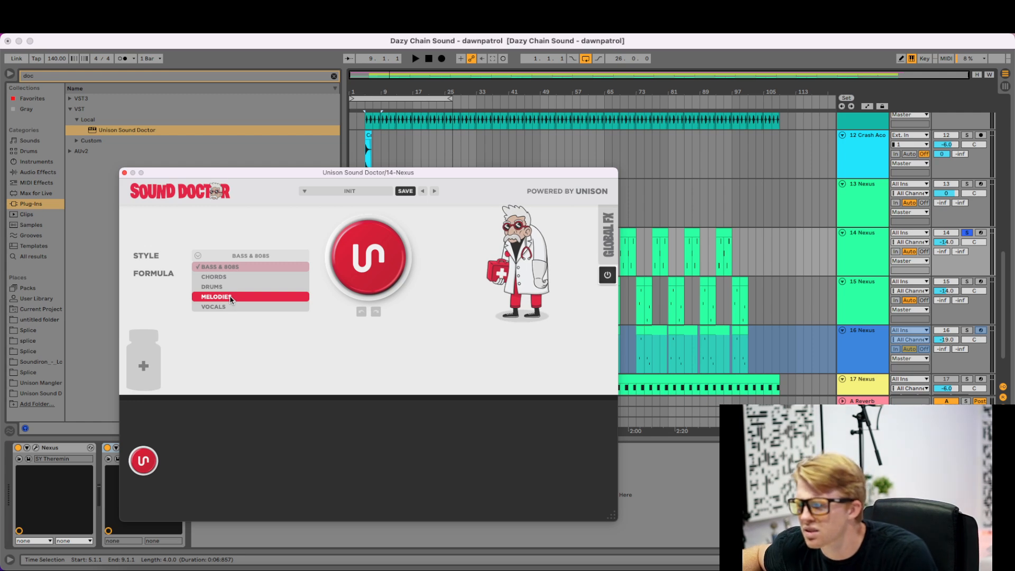
click(228, 275)
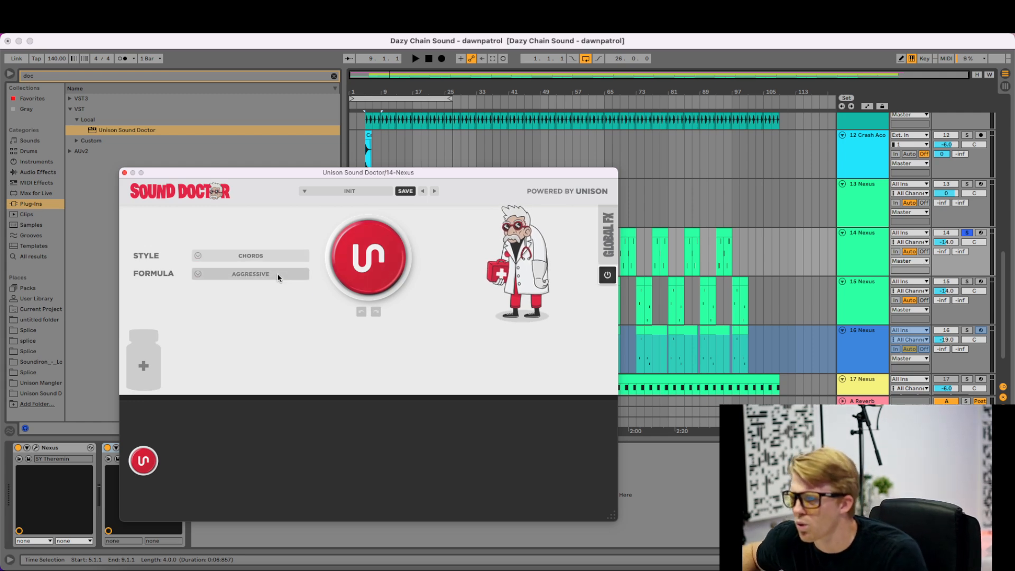
click(275, 274)
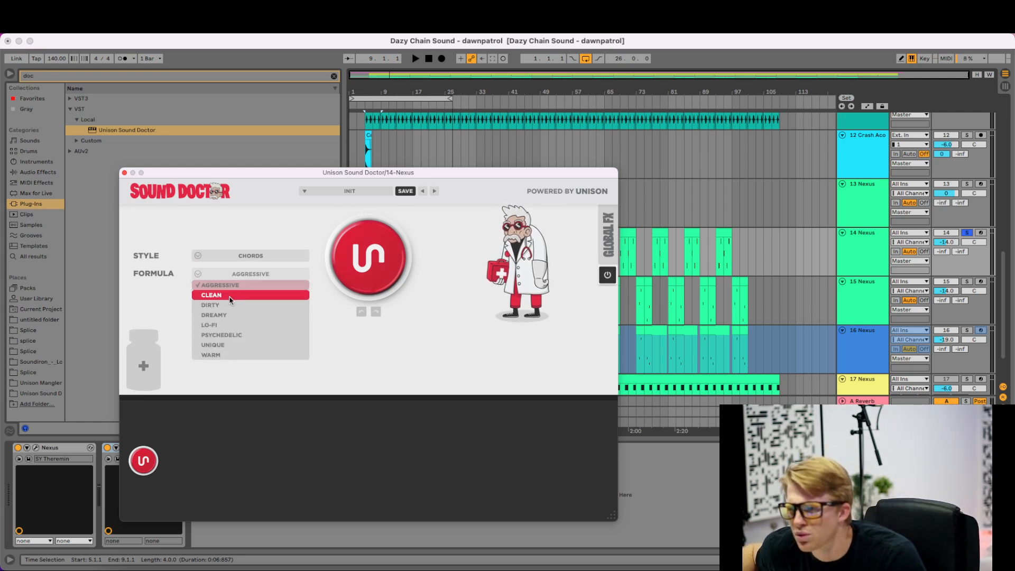
click(224, 344)
click(368, 273)
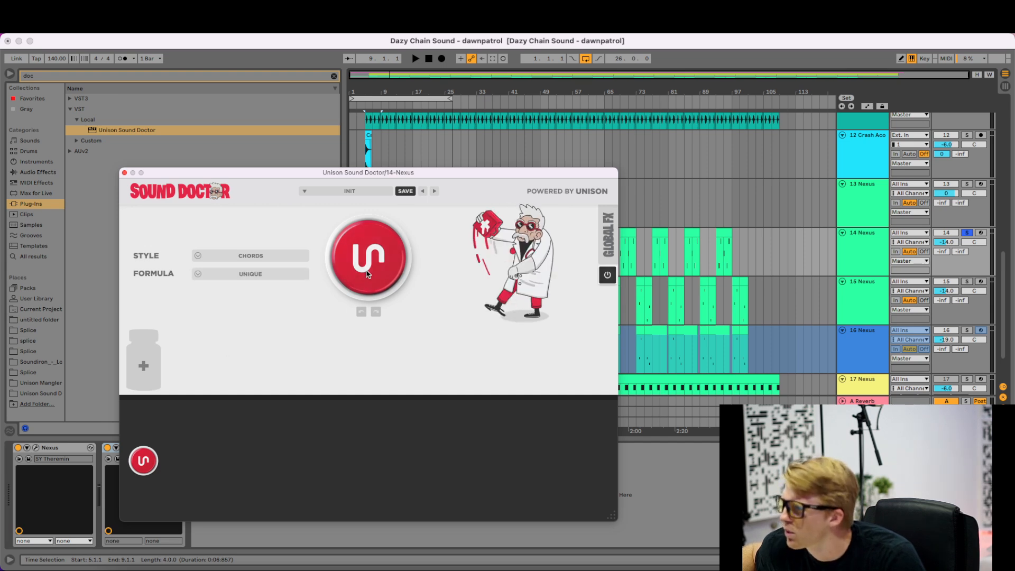
key(space)
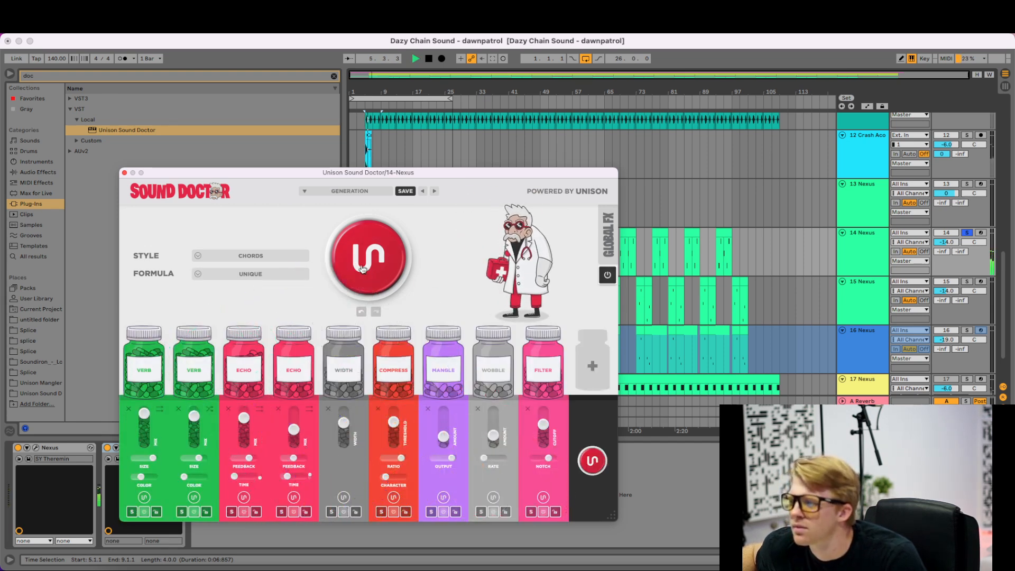
click(363, 269)
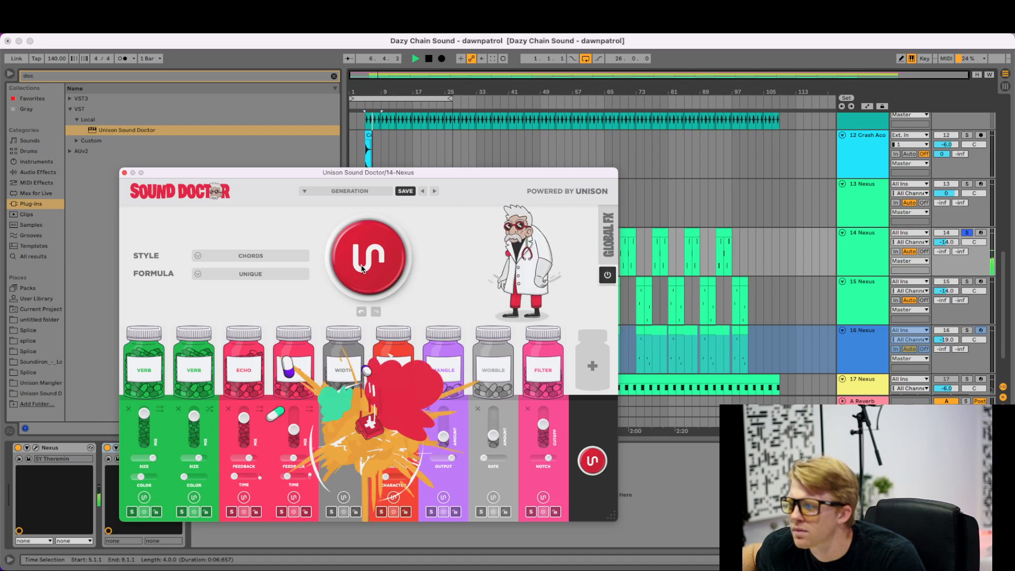
click(362, 269)
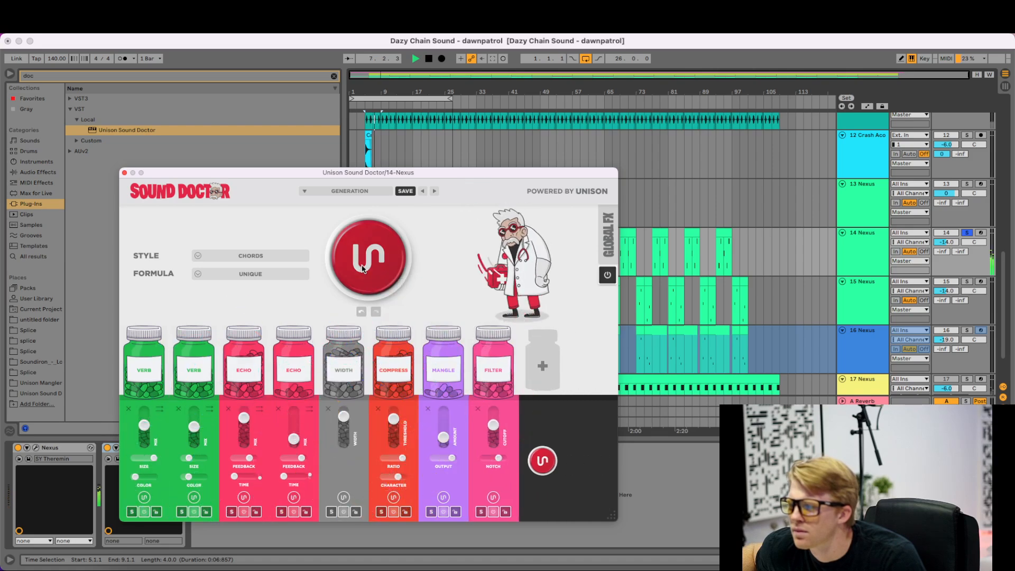
- Switch Sound Doctor's formula to Clean and audition several newly generated effect chains
click(248, 275)
click(236, 295)
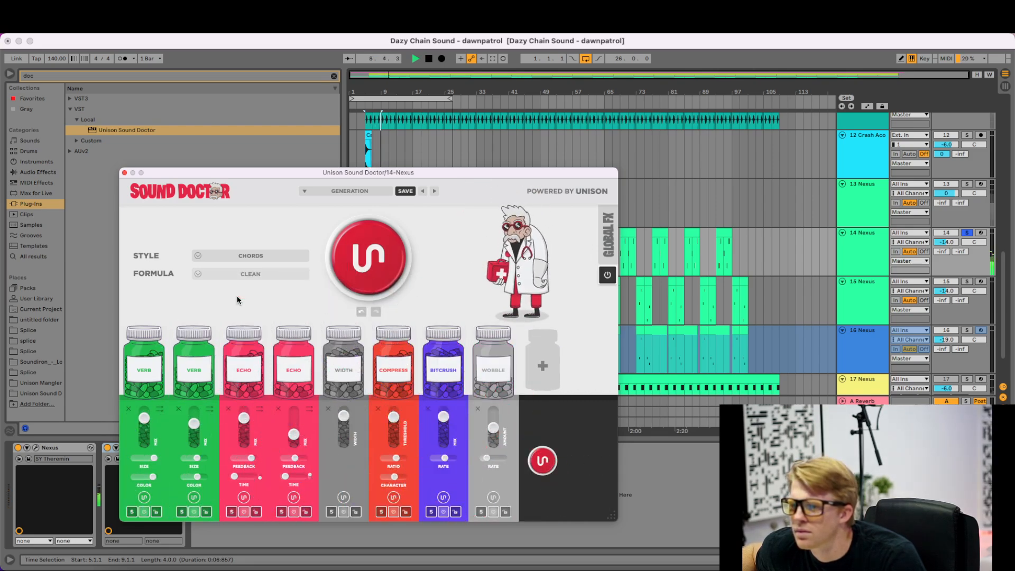
click(368, 273)
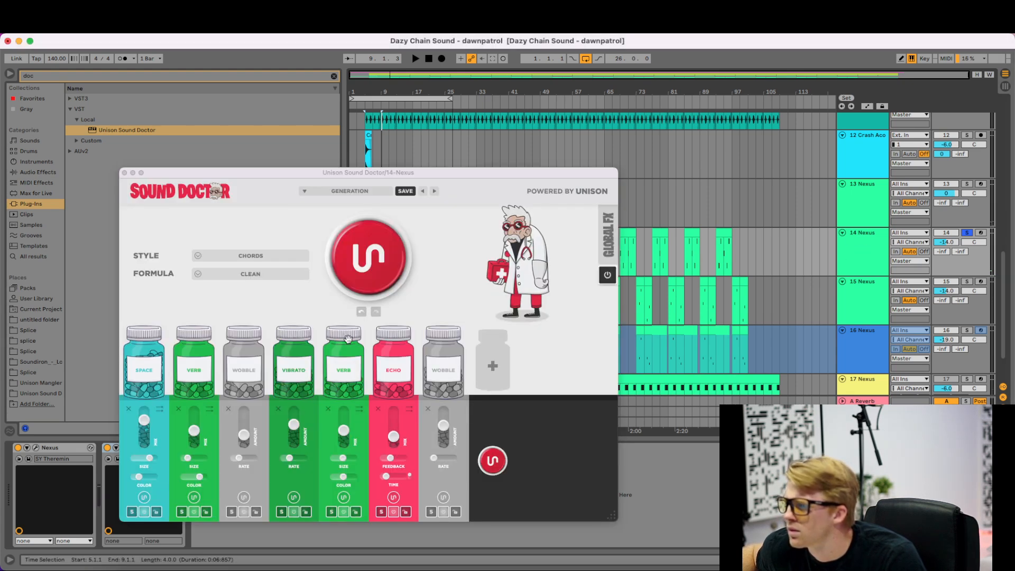
key(space)
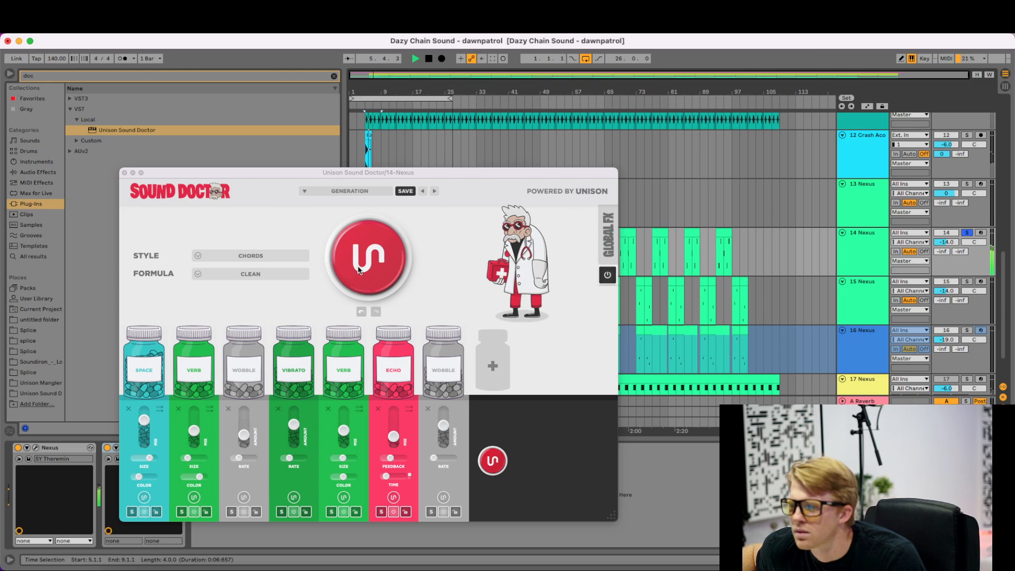
click(358, 269)
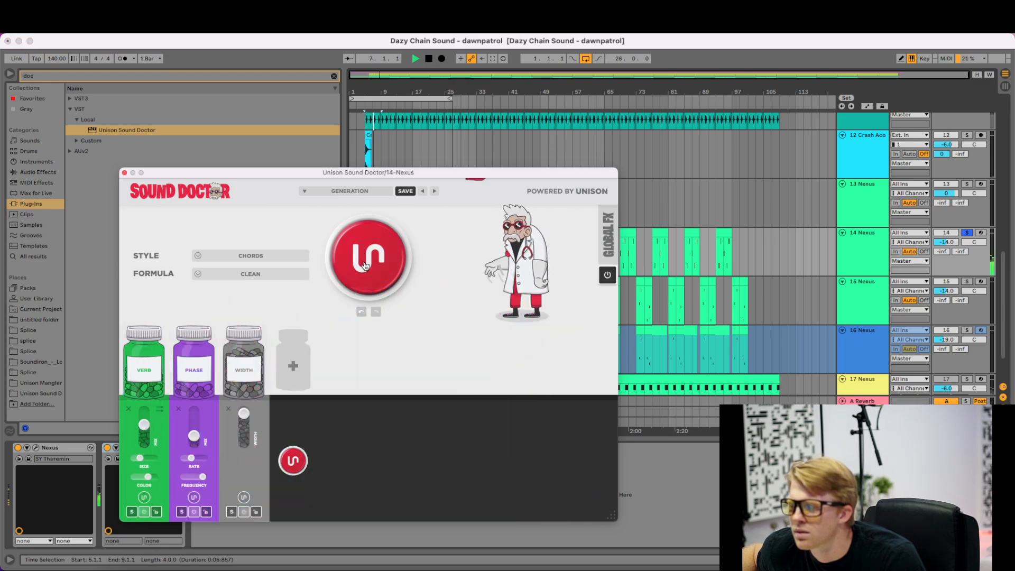
click(366, 265)
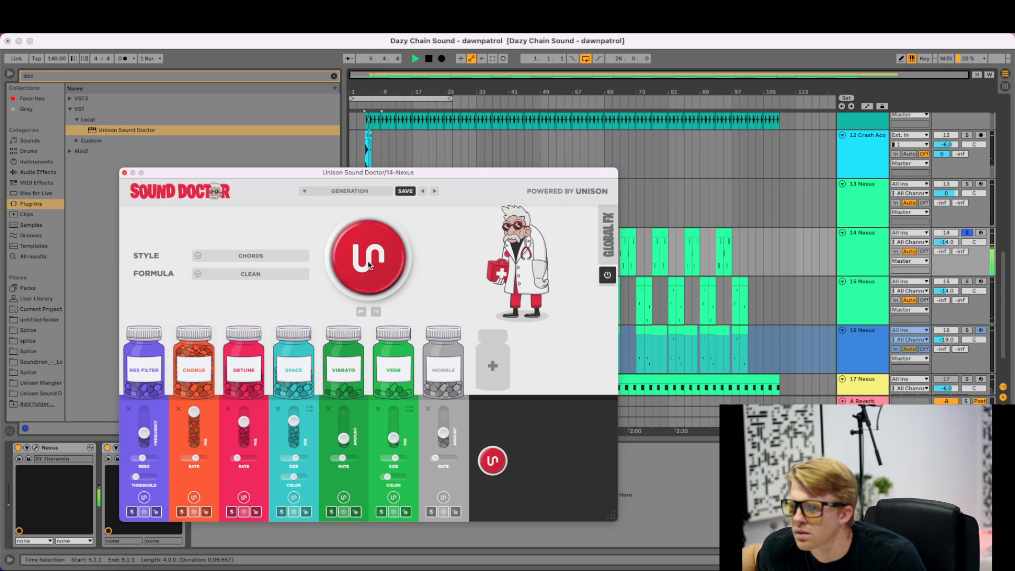
- Unsolo track 14, audition another generated Sound Doctor chain within the full mix, and close the plug-in window
click(966, 233)
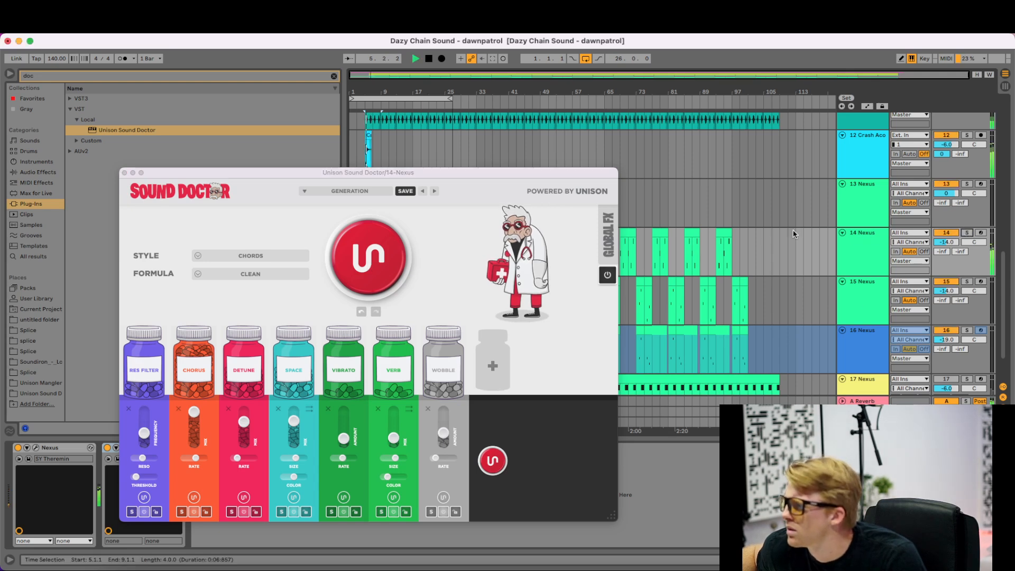
click(387, 264)
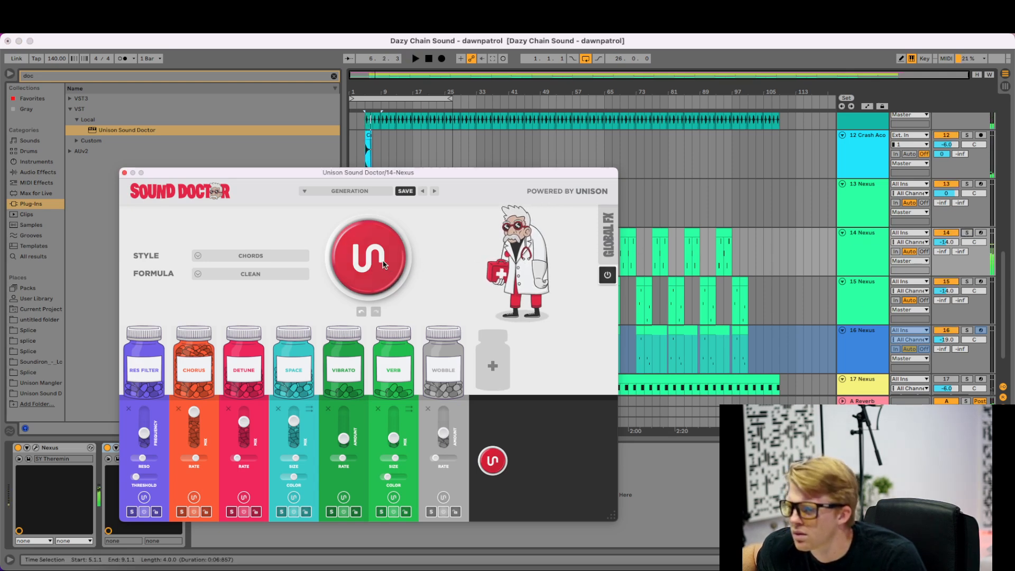
drag(321, 176, 365, 159)
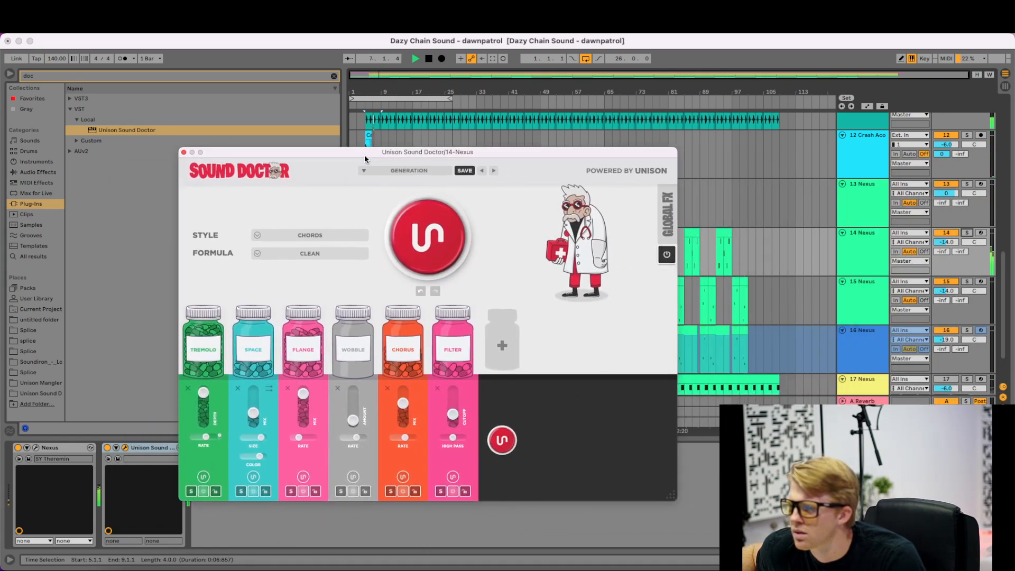
key(space)
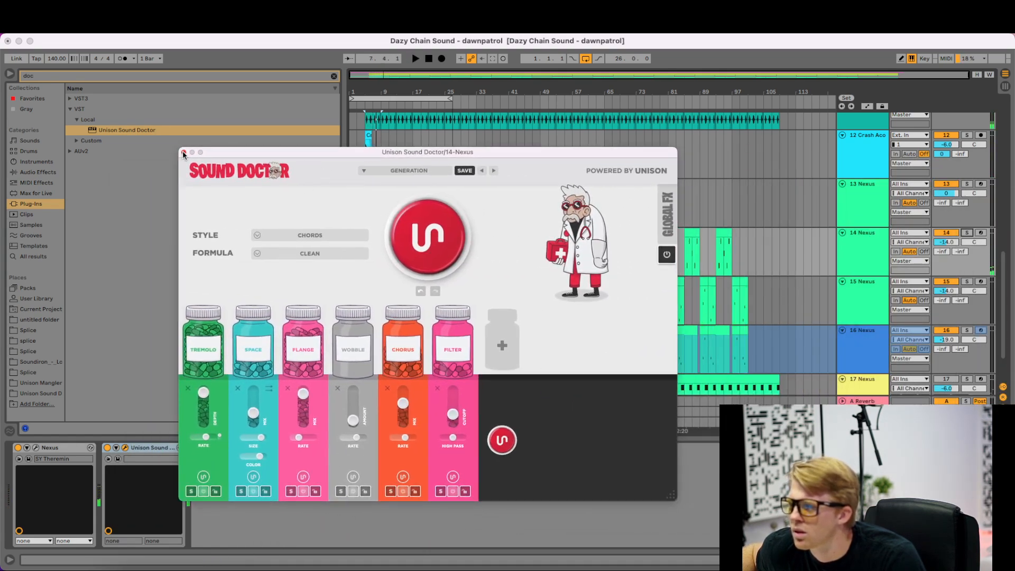
click(184, 152)
- Remove Sound Doctor from track 14 and play the section from bar 5 without it
click(851, 258)
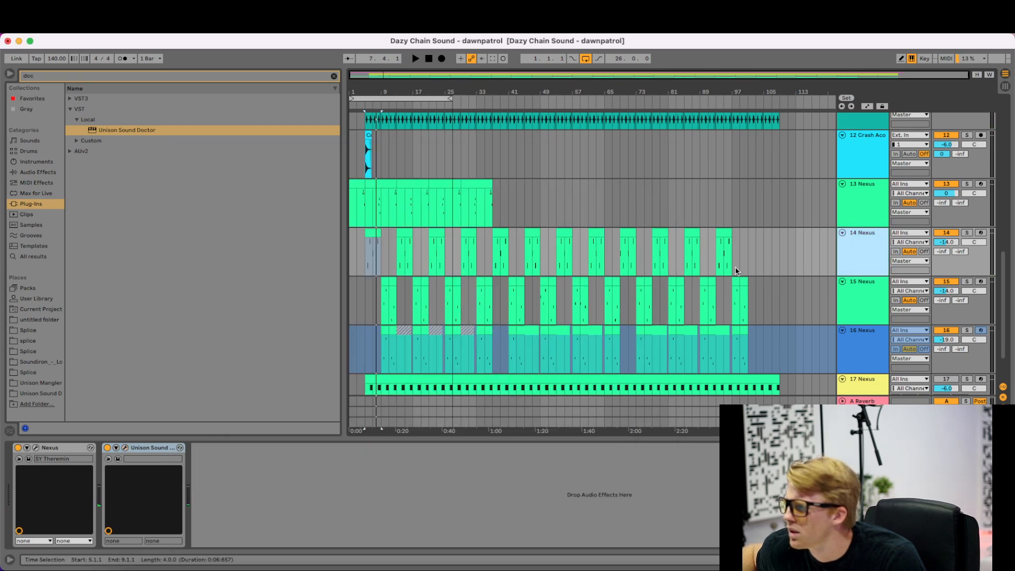
right_click(138, 449)
click(159, 451)
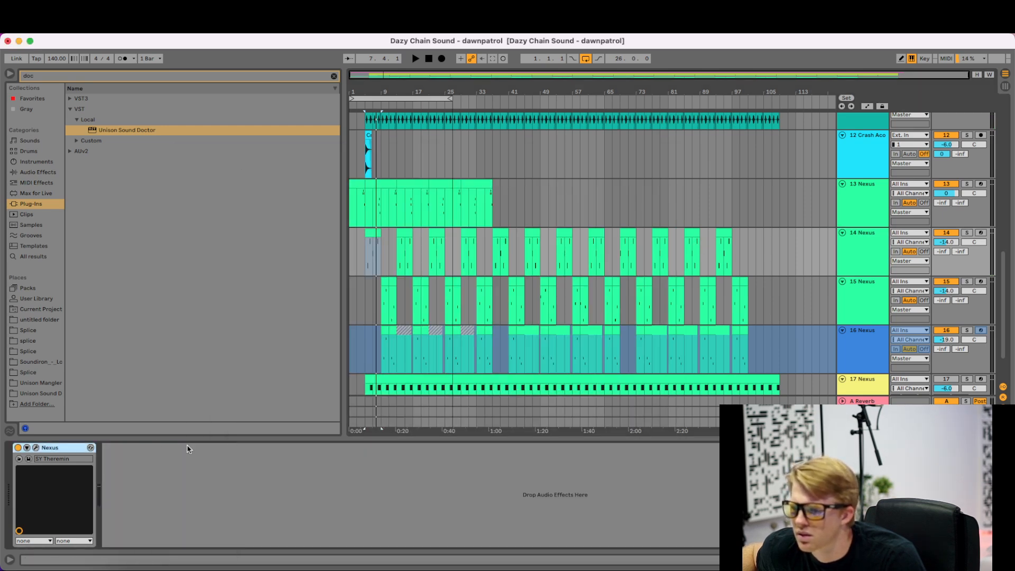
key(space)
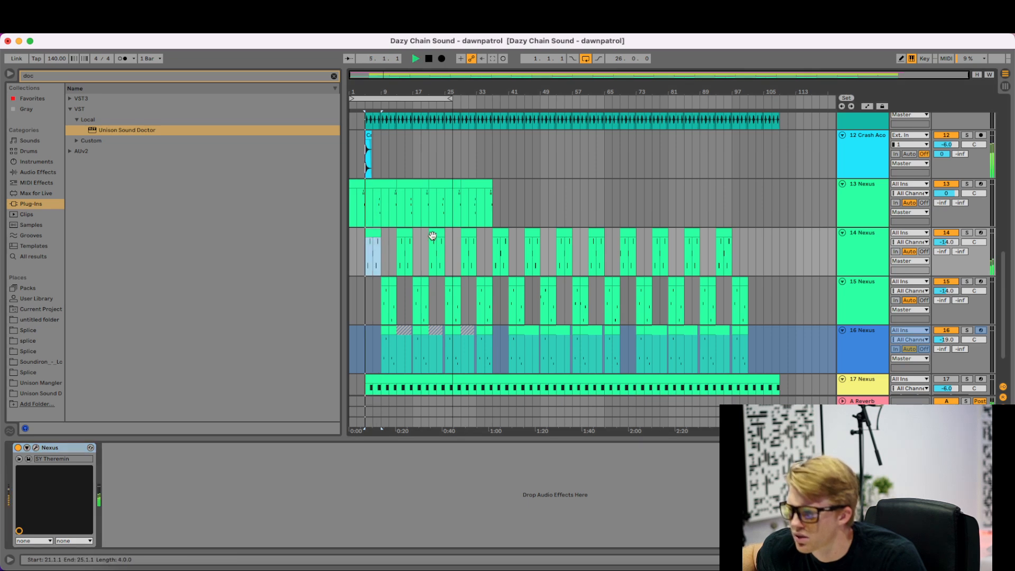
- Unfreeze Nexus track 16
click(871, 294)
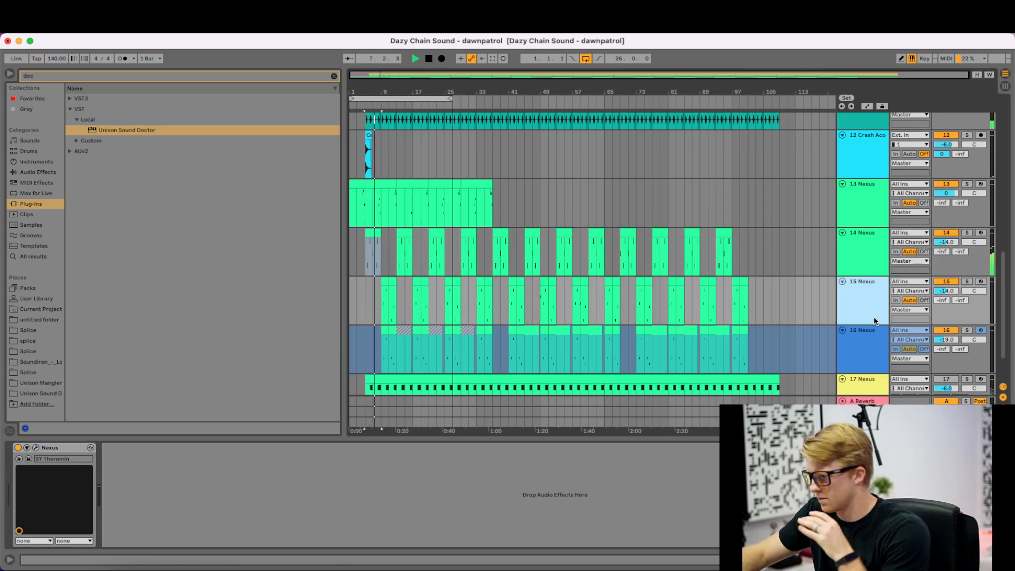
click(861, 341)
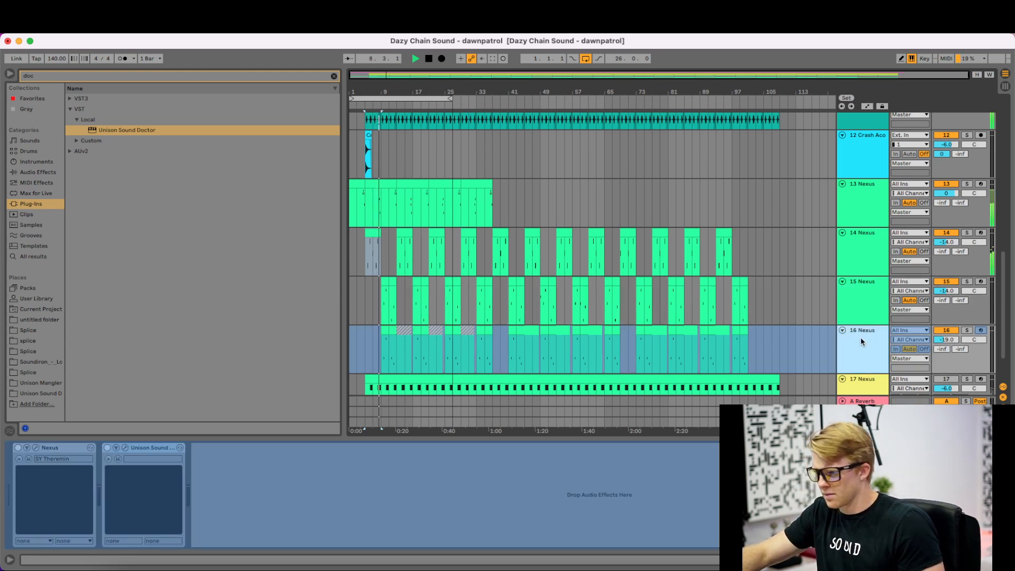
right_click(862, 341)
click(887, 148)
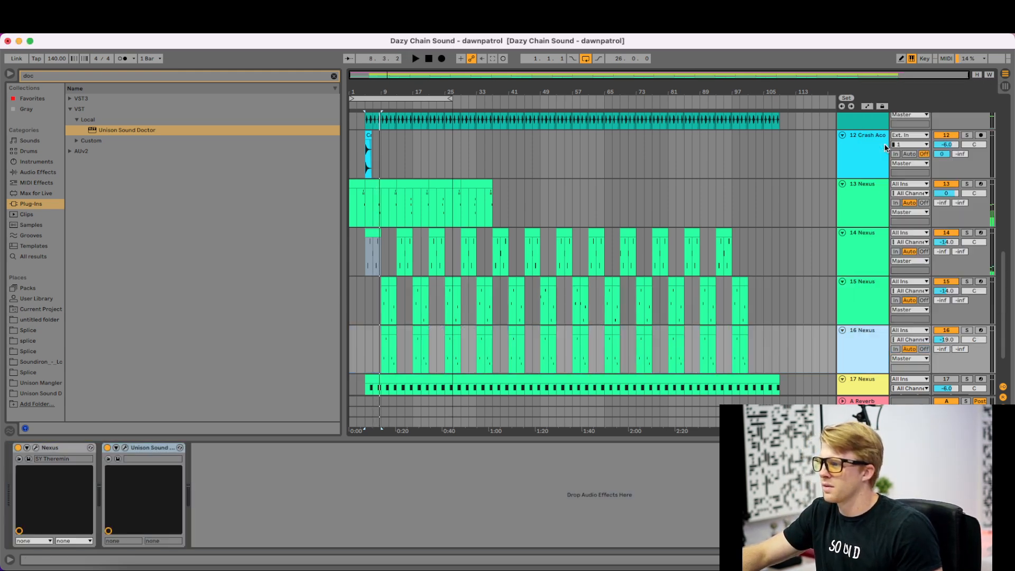
- Search the plug-ins for "mang" and add Unison Mangler after Sound Doctor on track 16
click(333, 77)
text(mang)
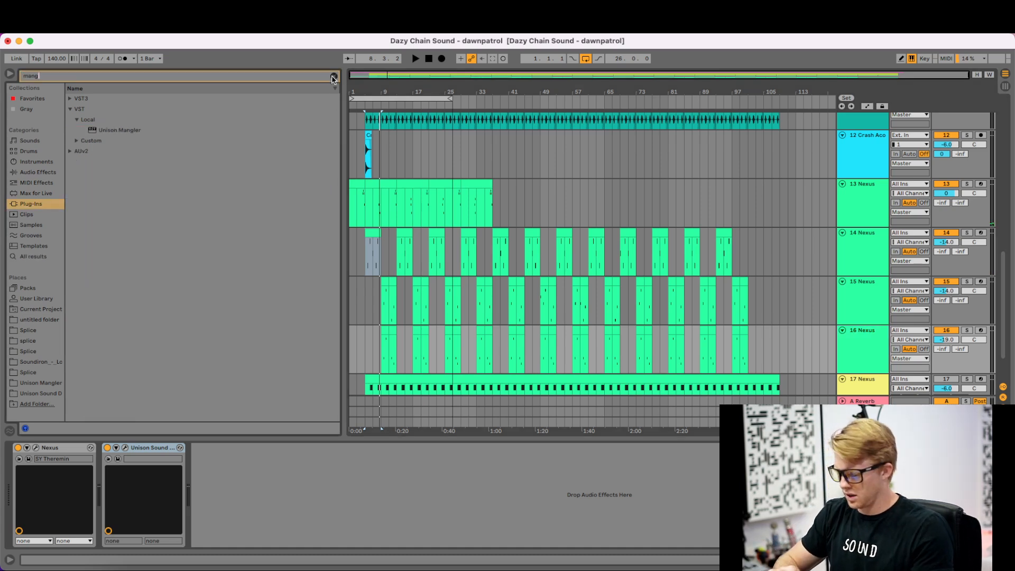
double_click(127, 132)
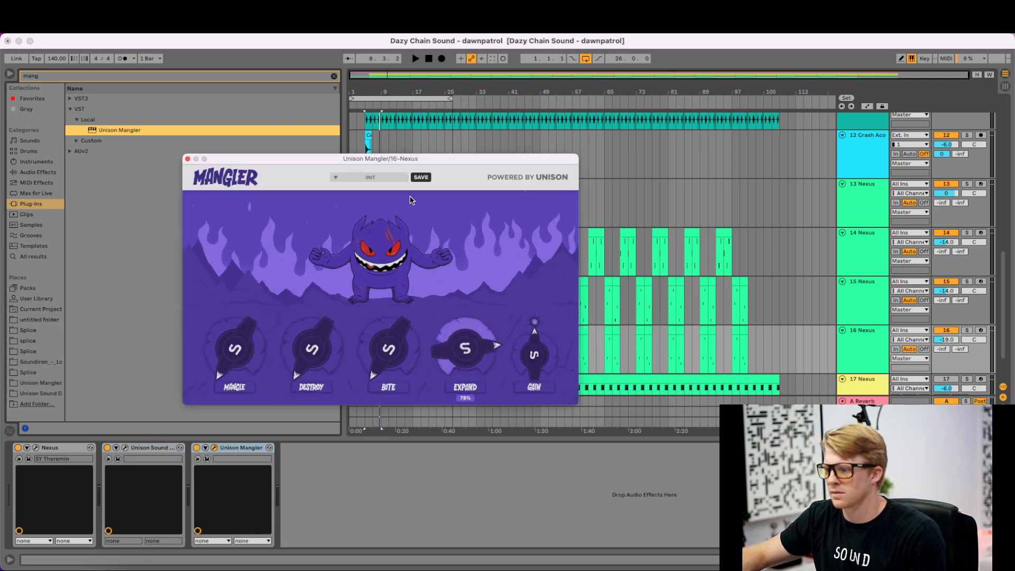
- Set Mangler's Expand to about 69% while playing track 16 from bar 65, then close the plug-in window
click(609, 329)
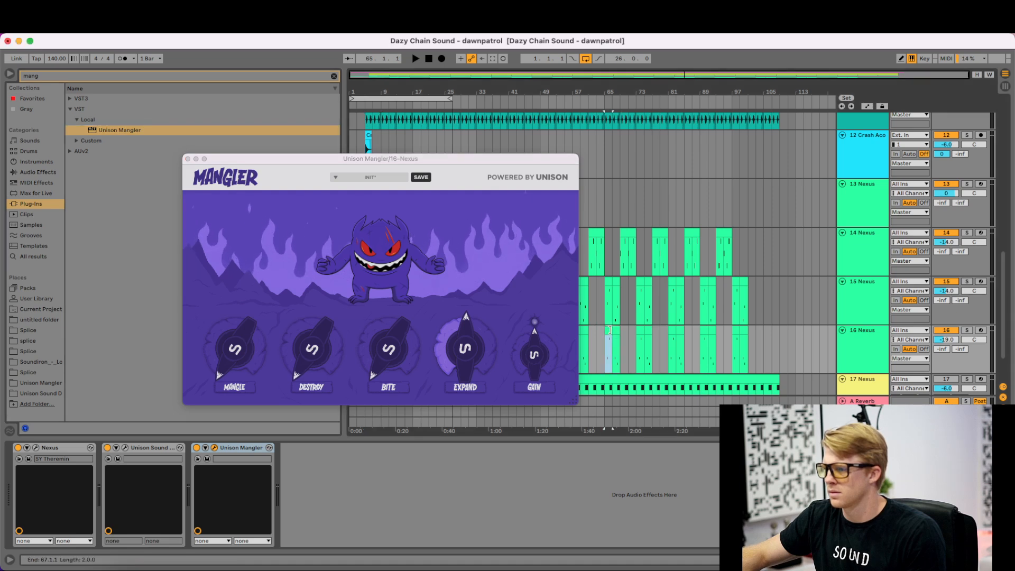
key(space)
drag(477, 359, 466, 328)
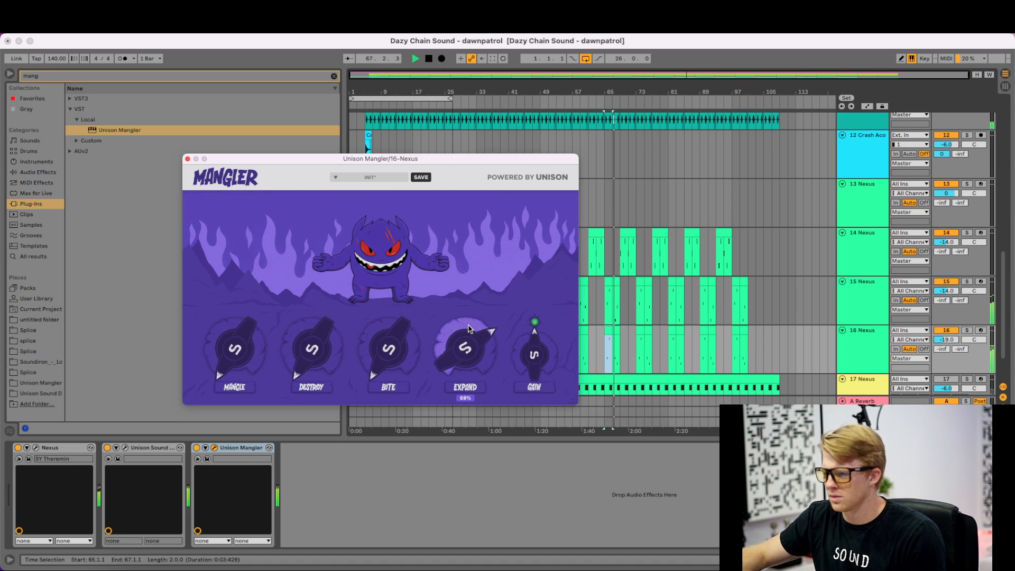
click(187, 159)
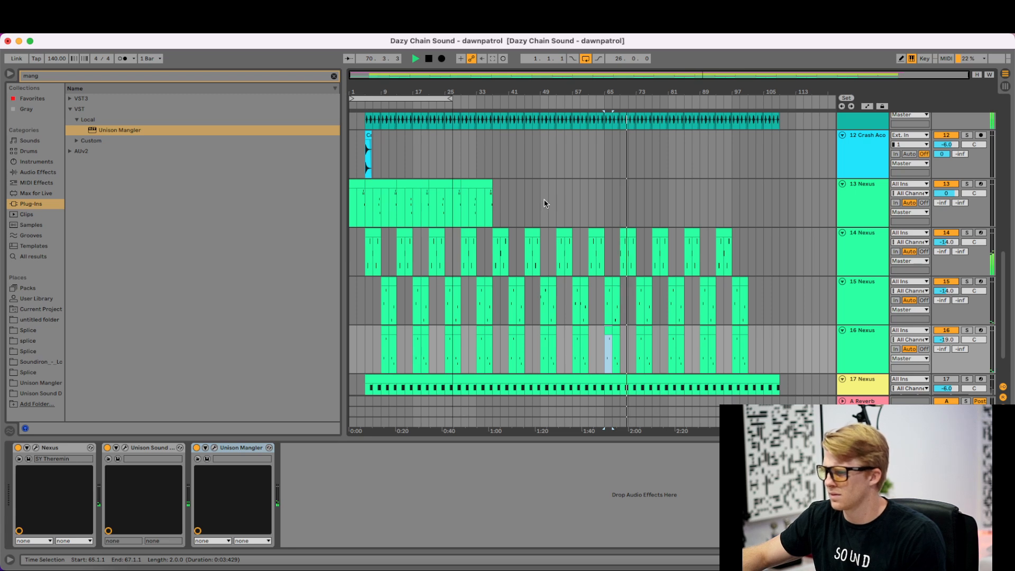
drag(756, 298, 382, 289)
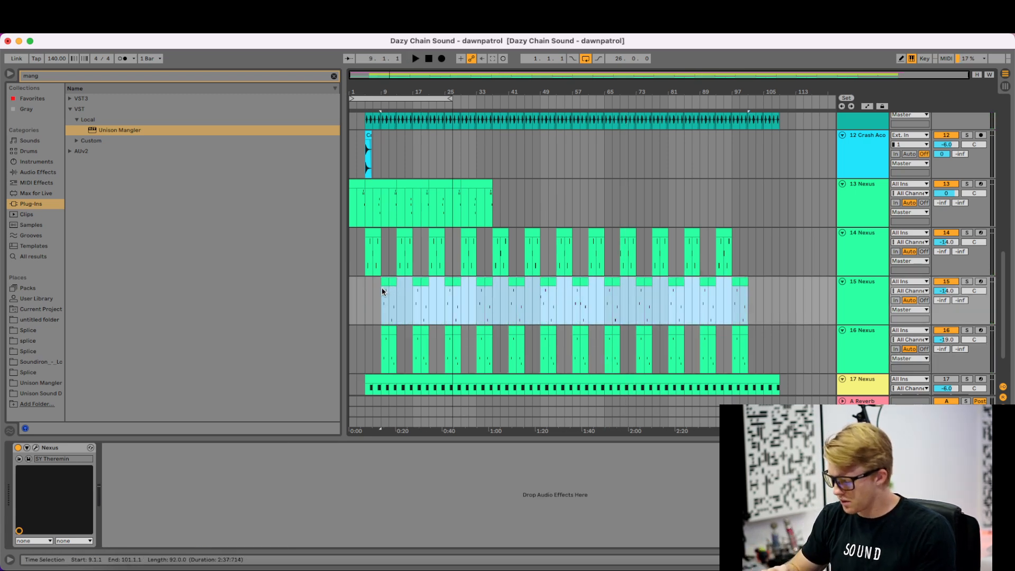
key(super+j)
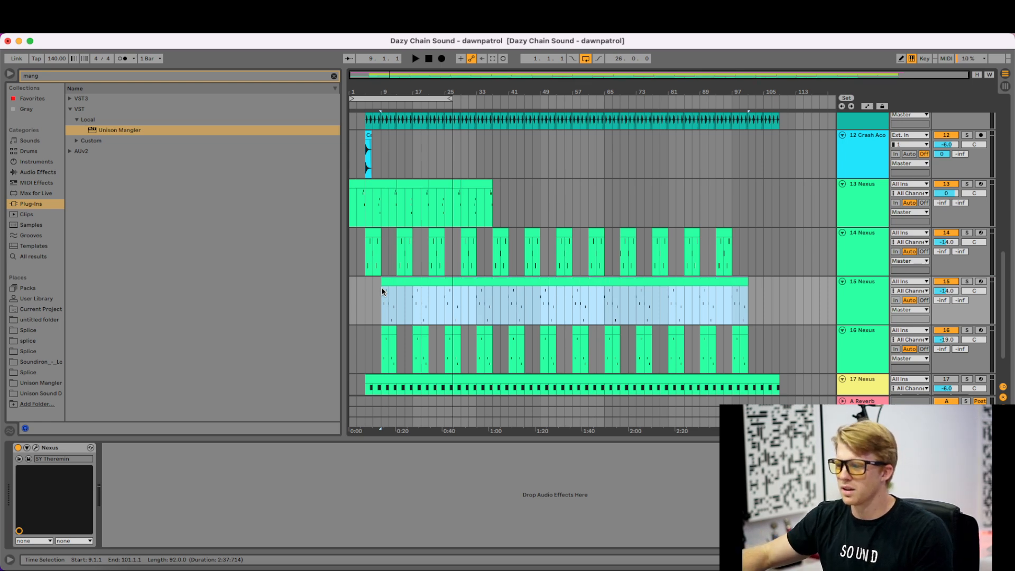
key(super+z)
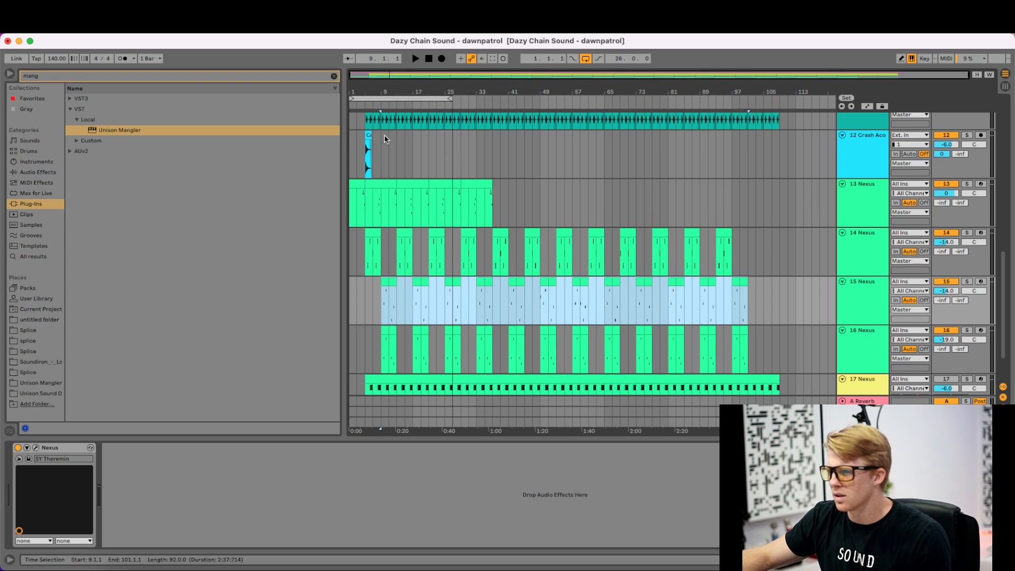
mouse_move(377, 91)
mouse_down()
mouse_move(377, 153)
mouse_move(377, 92)
mouse_up()
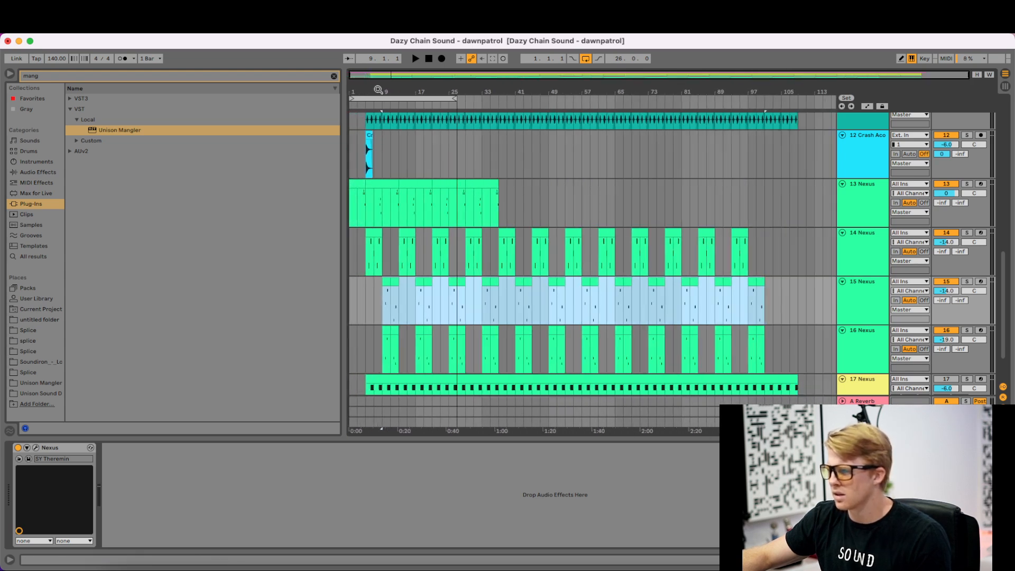
key(super+j)
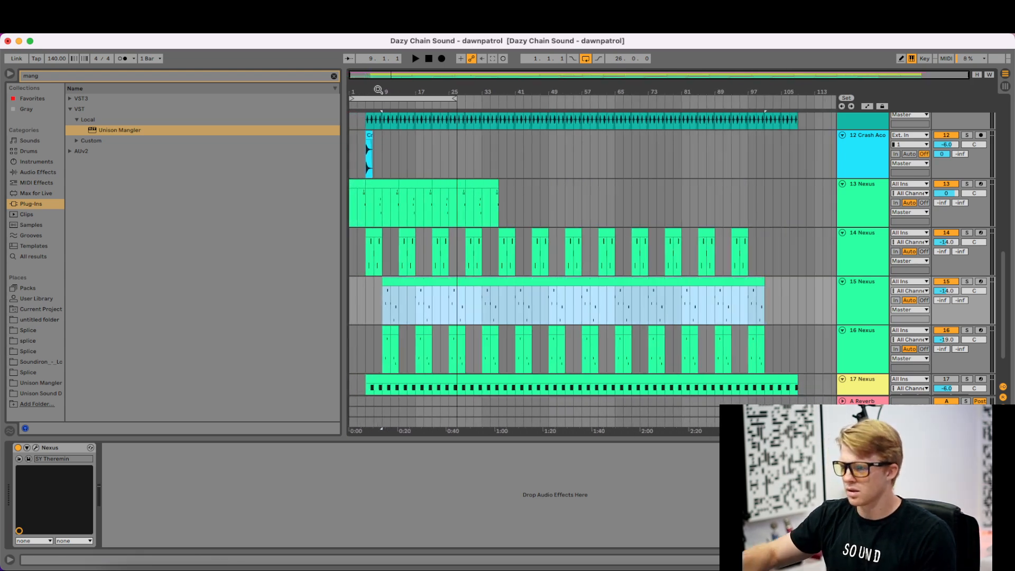
double_click(407, 280)
click(274, 422)
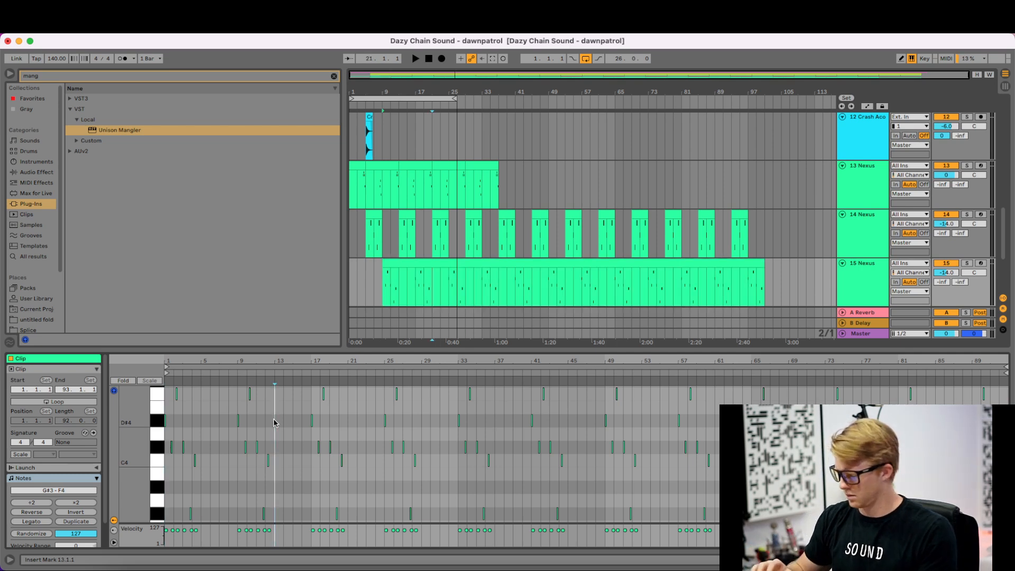
key(alt+shift+Left)
key(super+z)
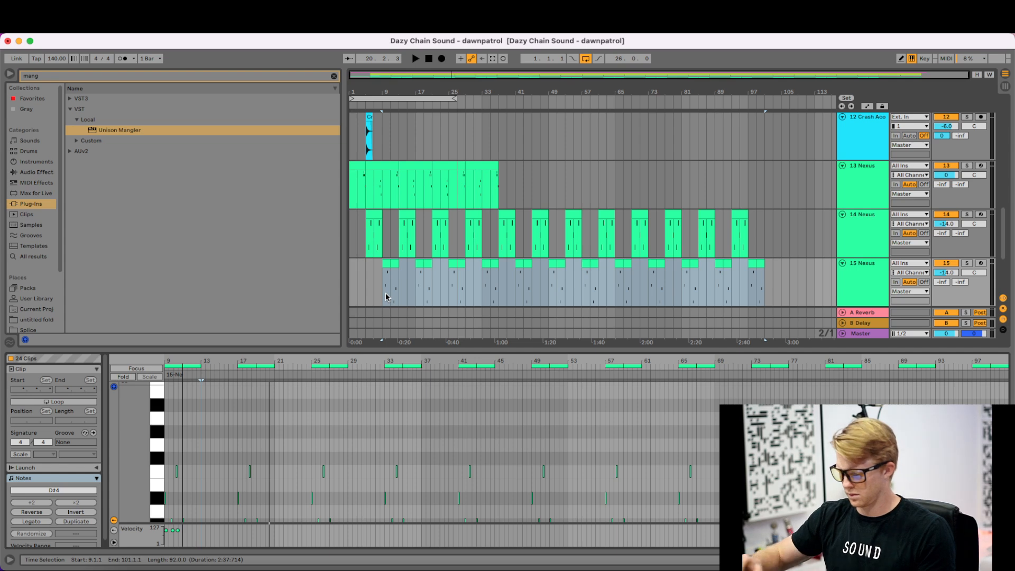
- Consolidate track 15's clips from bar 9 to bar 101 and transpose all their notes down one octave
drag(386, 297, 767, 280)
key(super+j)
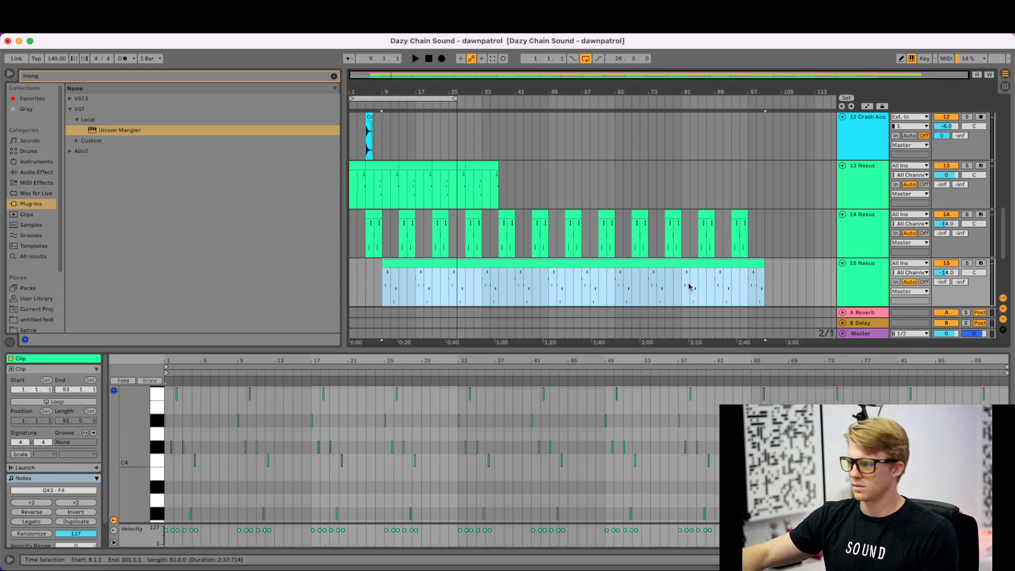
double_click(613, 265)
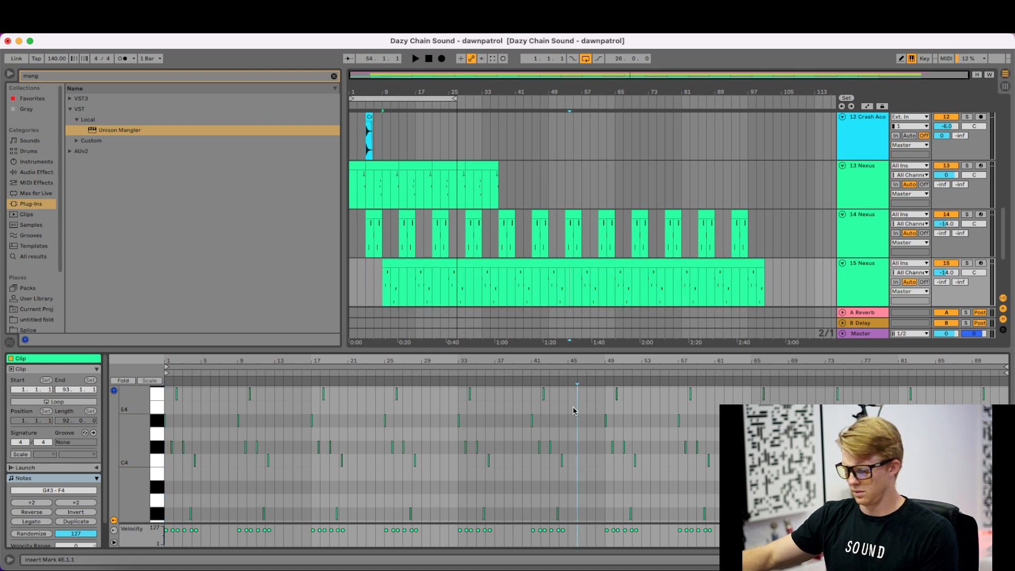
click(539, 309)
- Play the transposed track 15 part from bar 9
key(space)
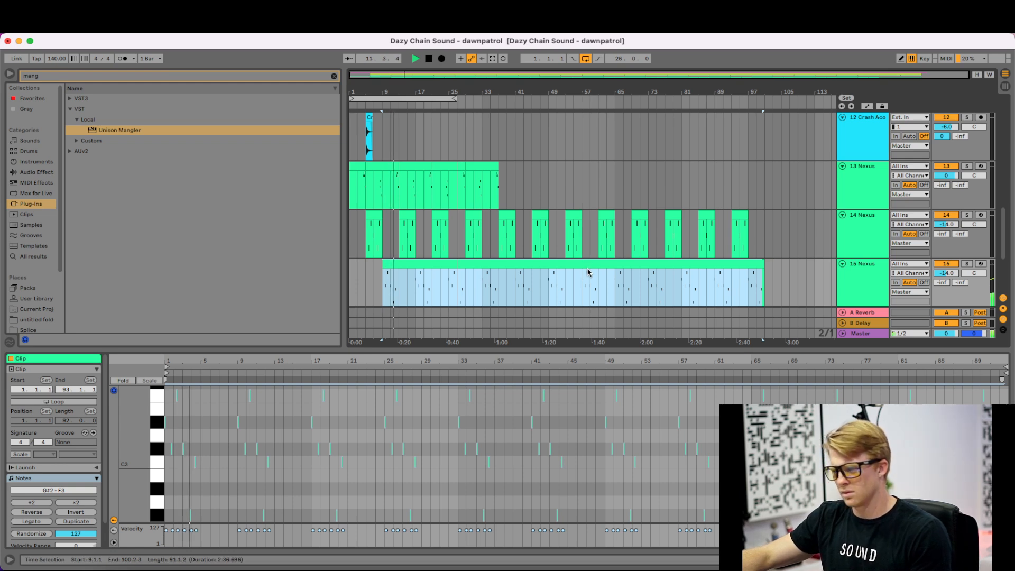
click(487, 263)
key(space)
key(space)
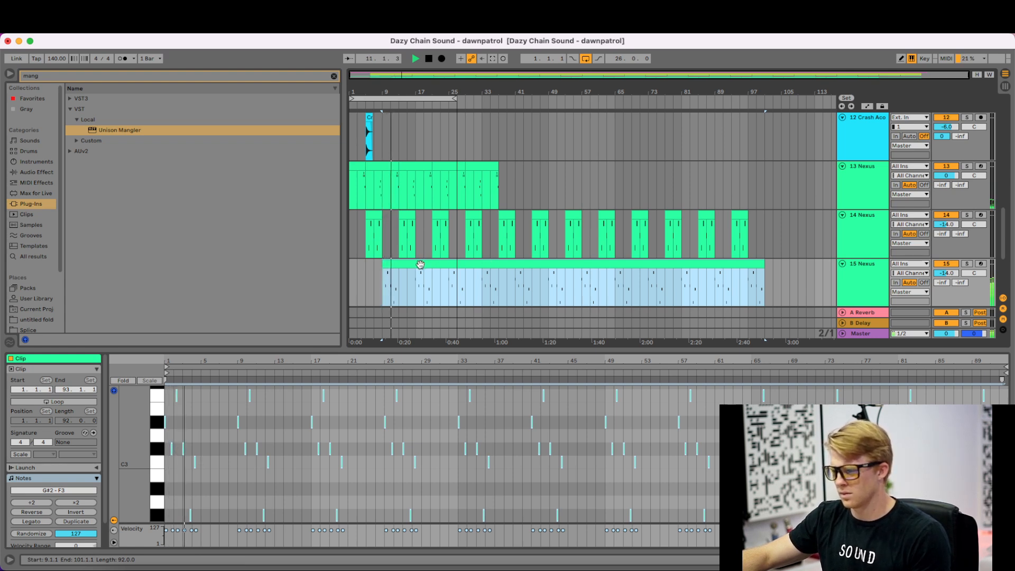
key(space)
- Duplicate bars 9 to 11 of track 15 onto bars 11 to 13, and lower the copy's F3 note to G#2
scroll(415, 264, down, 2)
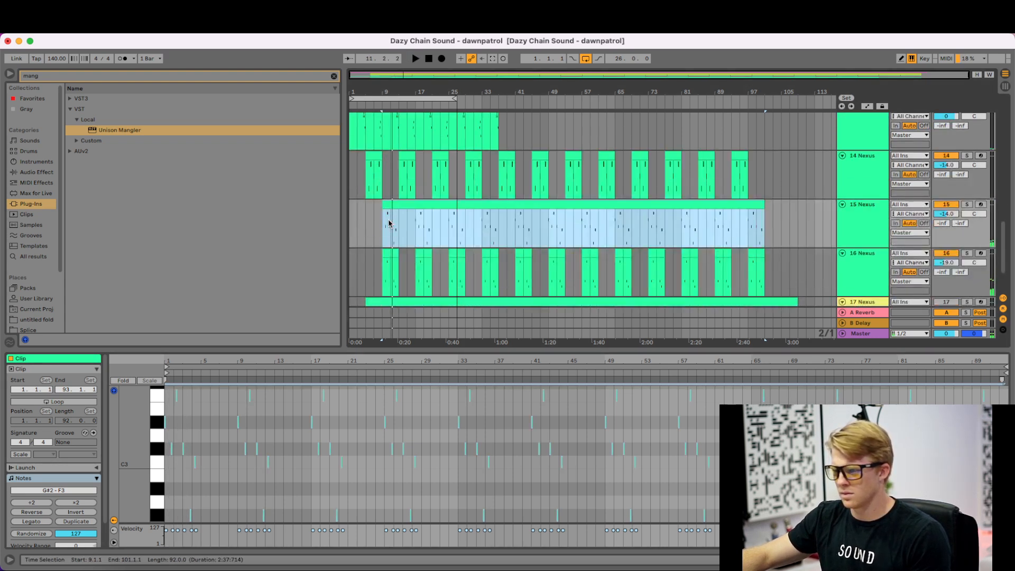
drag(389, 223, 377, 217)
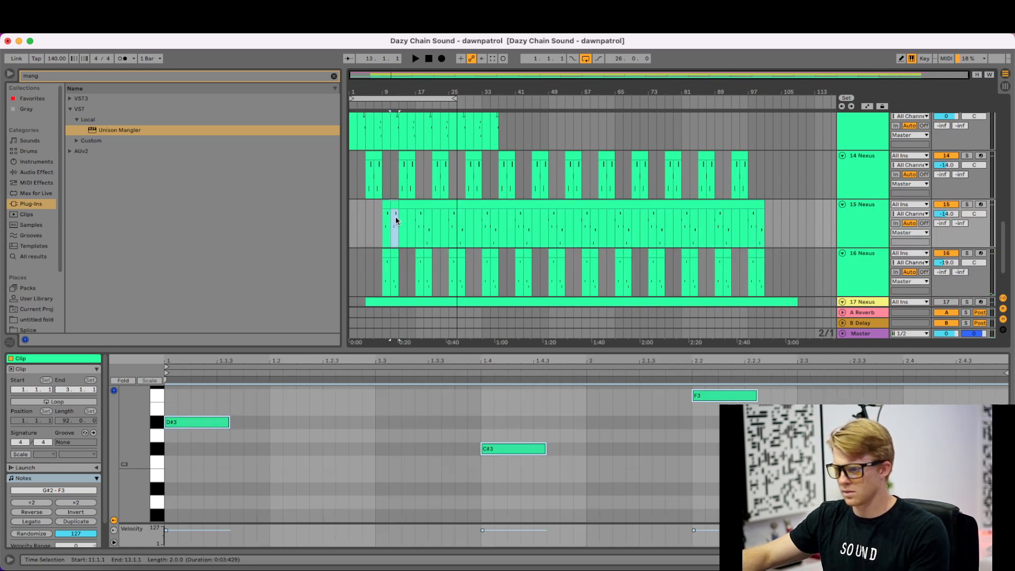
key(space)
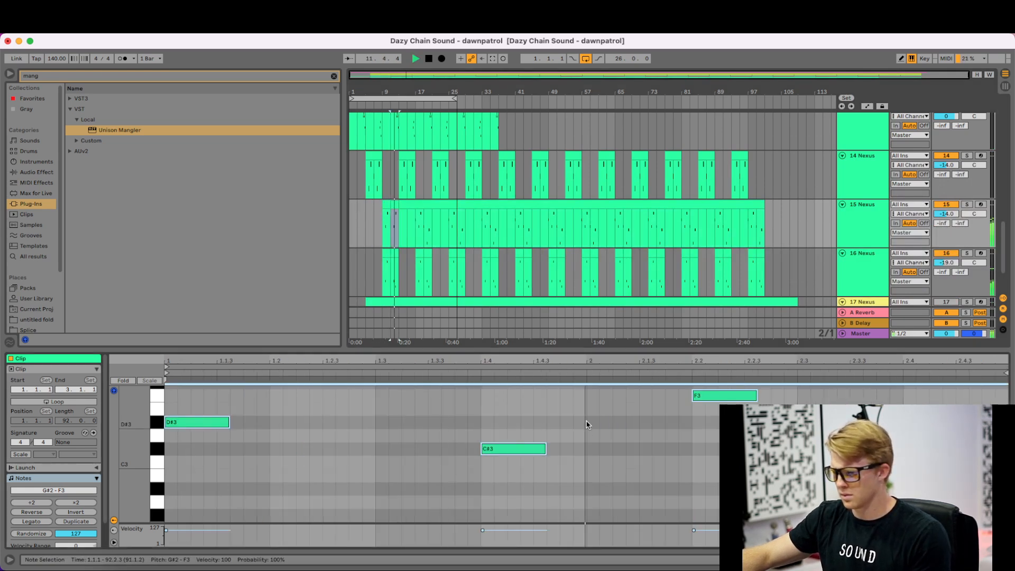
key(space)
drag(704, 396, 708, 515)
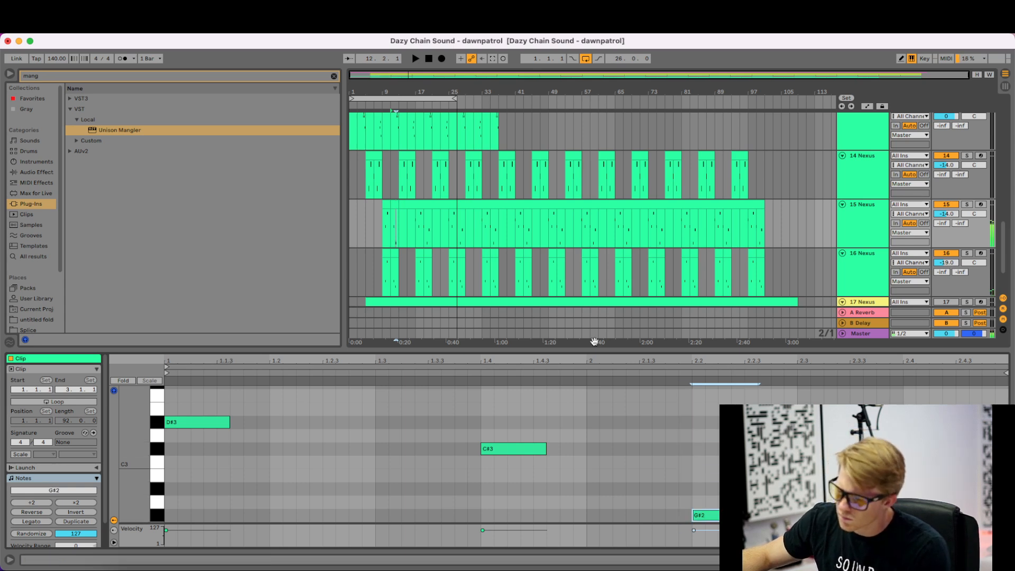
- Copy the four-bar phrase at bars 9 to 13 of track 15 to bar 17
click(392, 219)
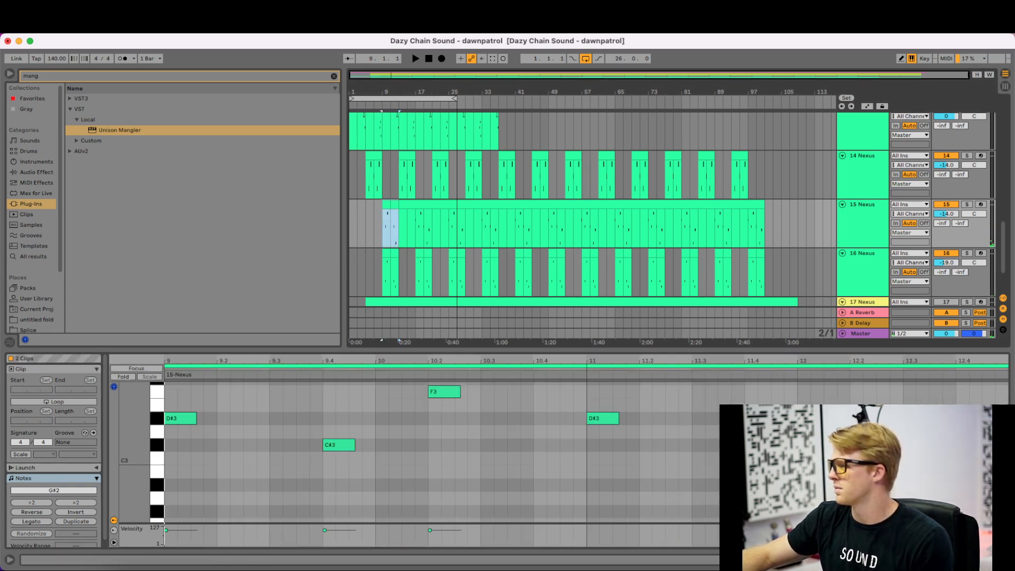
key(super+Tab)
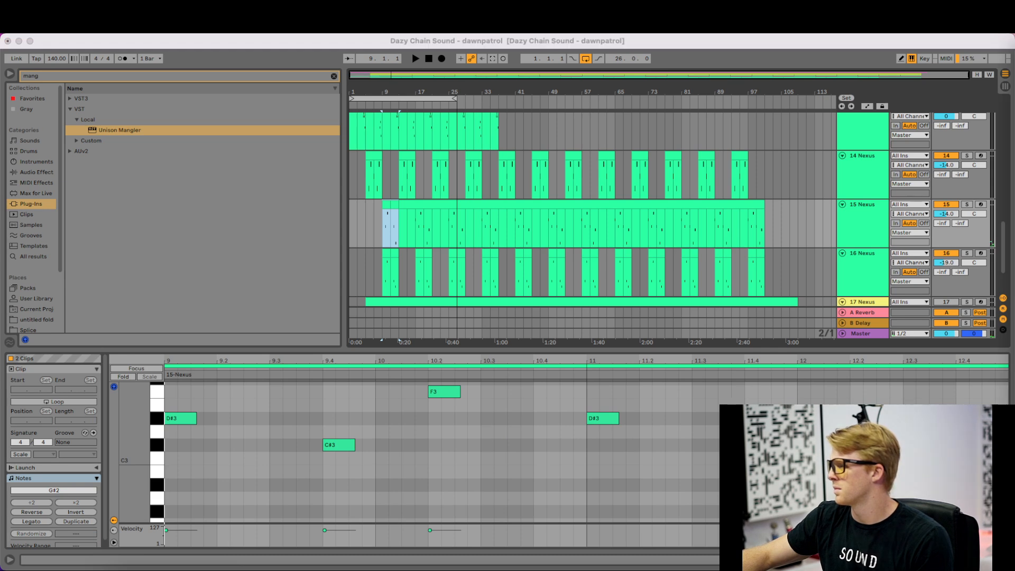
key(super+Tab)
click(416, 223)
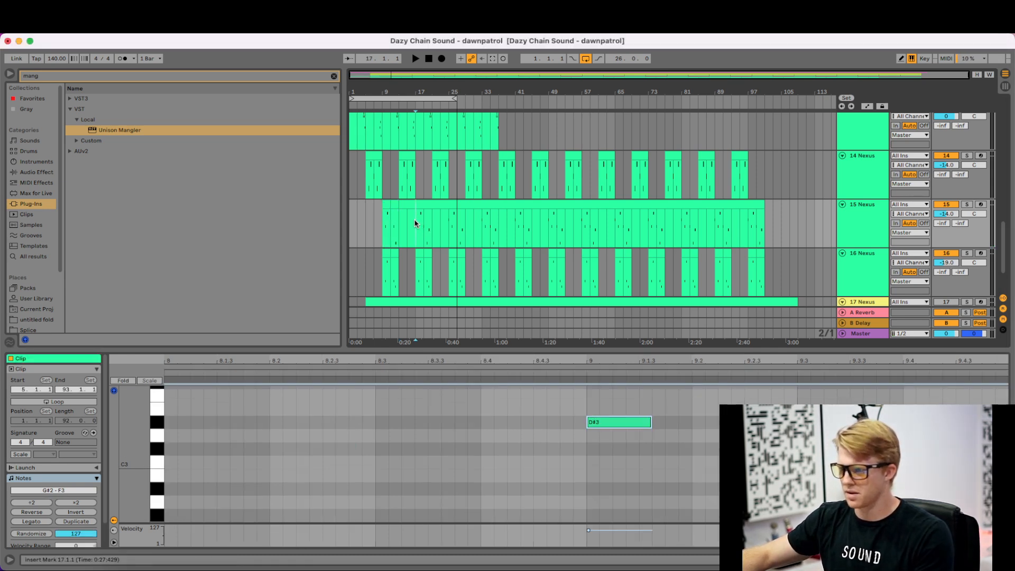
key(super+v)
drag(432, 228, 384, 207)
key(super+d)
key(super+d)
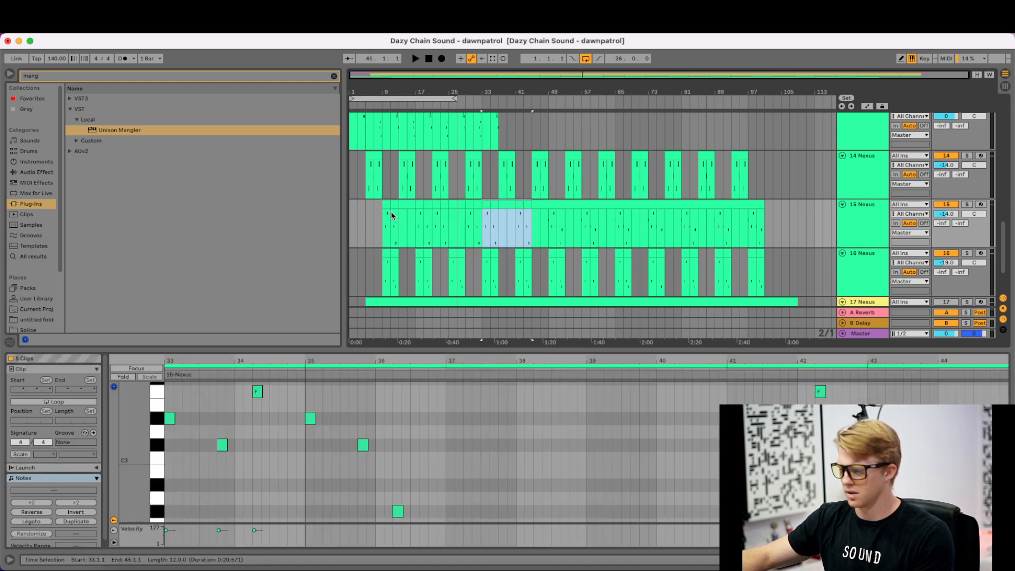
key(super+z)
key(super+z)
- Duplicate bars 9 to 25 of track 15 five times so the part runs through bar 105
drag(449, 233, 393, 212)
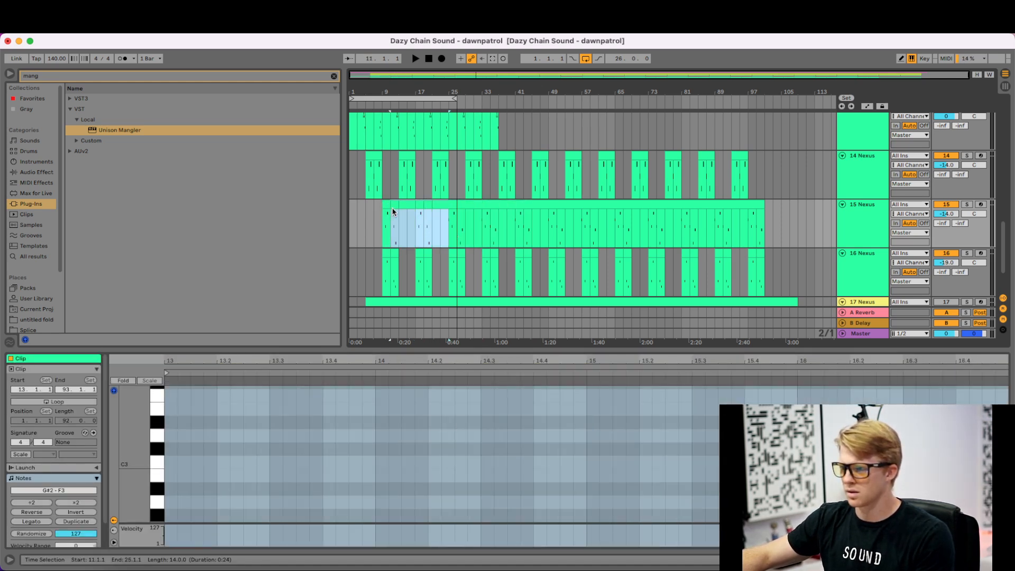
key(super+d)
key(super+d)
key(super+d)
key(super+d)
key(super+d)
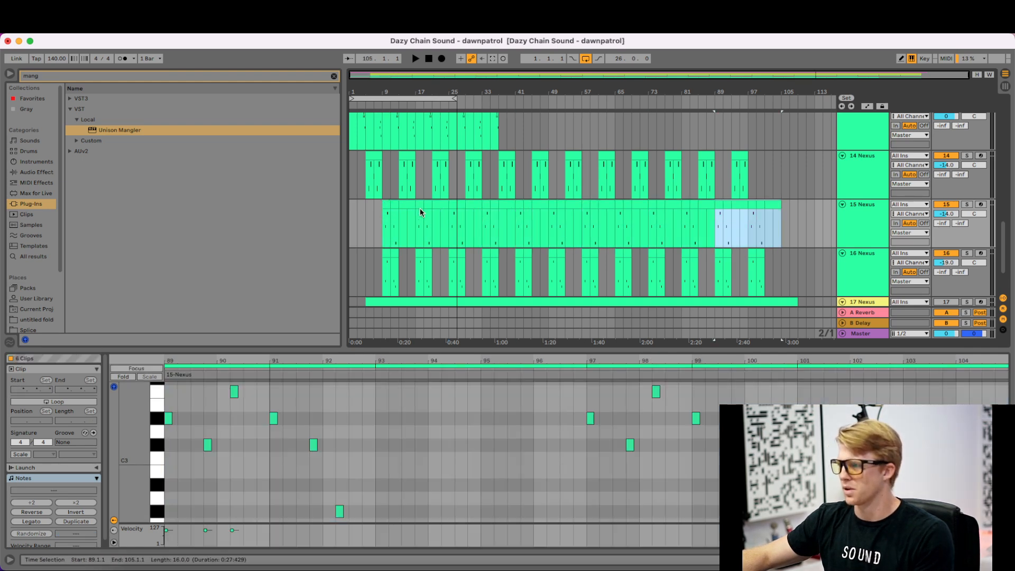
- Delete the empty four-bar clips between the phrases on track 15, from bar 13 through bar 105
click(407, 206)
key(Delete)
click(440, 205)
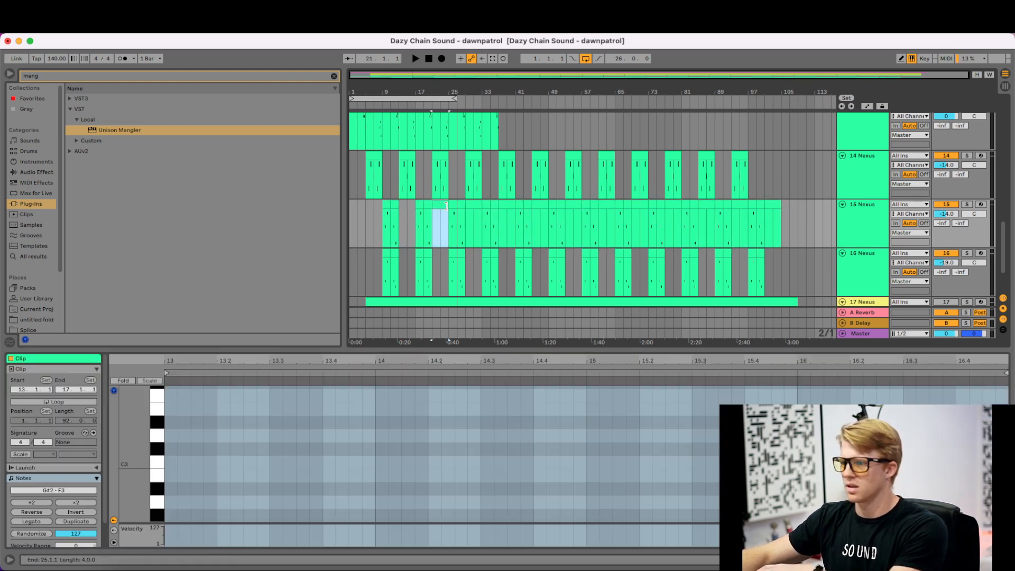
key(Delete)
click(475, 206)
key(Delete)
click(507, 207)
key(Delete)
click(540, 207)
key(Delete)
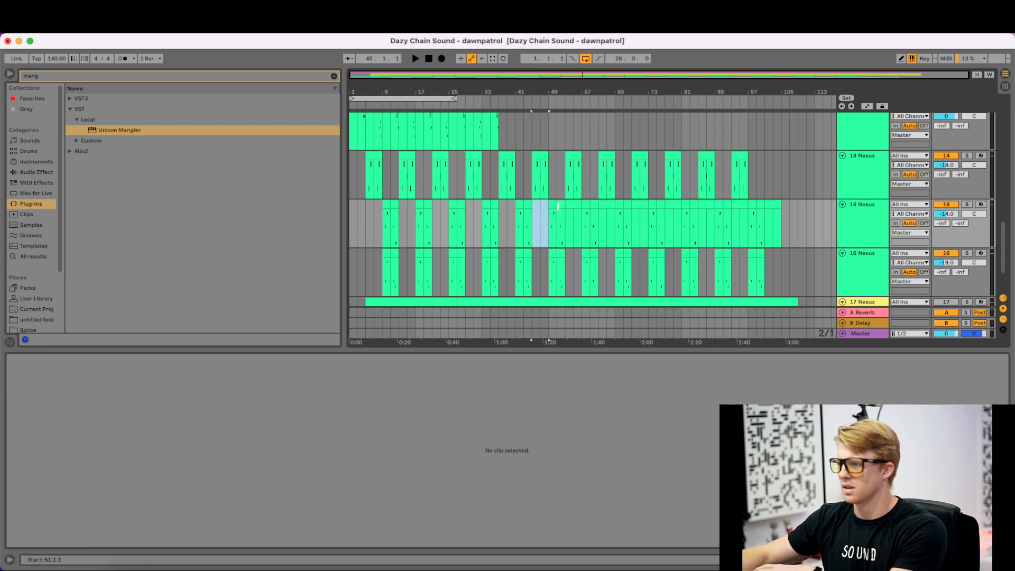
click(573, 205)
key(Delete)
click(607, 206)
key(Delete)
click(640, 205)
key(Delete)
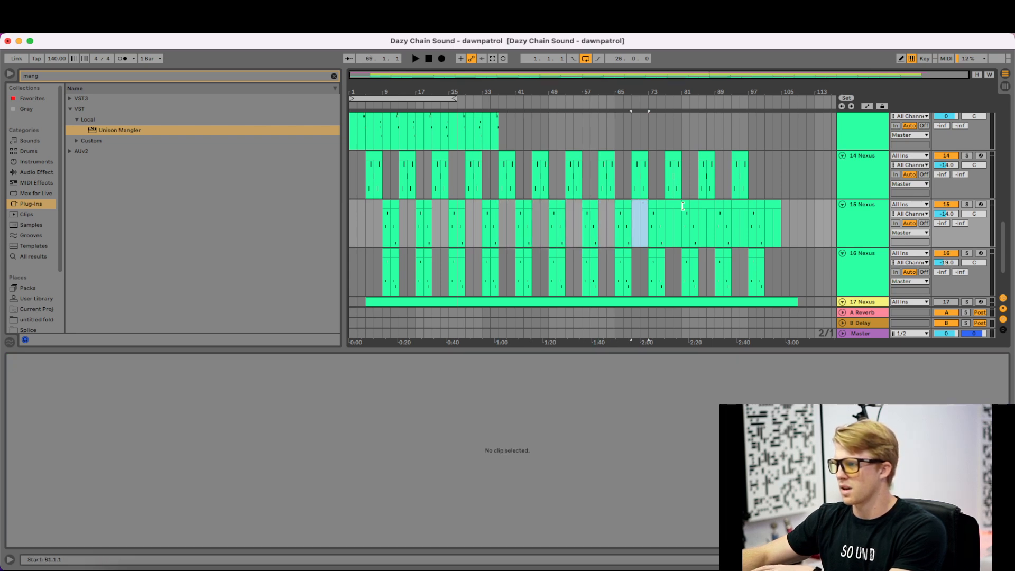
click(684, 207)
key(Delete)
click(707, 207)
key(Delete)
click(739, 207)
key(Delete)
click(773, 206)
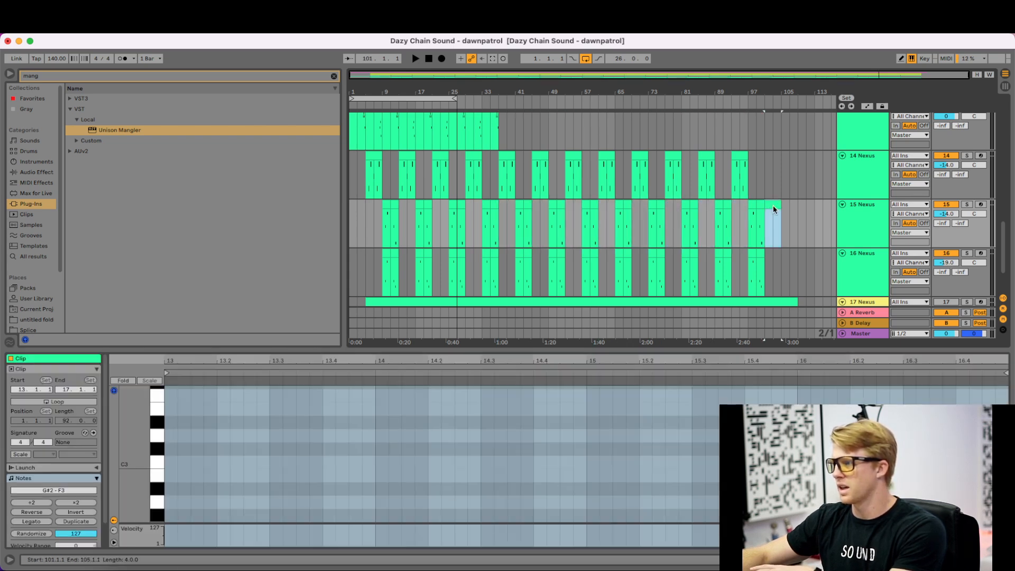
key(Delete)
- Copy the bar 9 phrases of tracks 15 and 16 to bar 1, and extend the arrangement loop to bar 109
click(1006, 560)
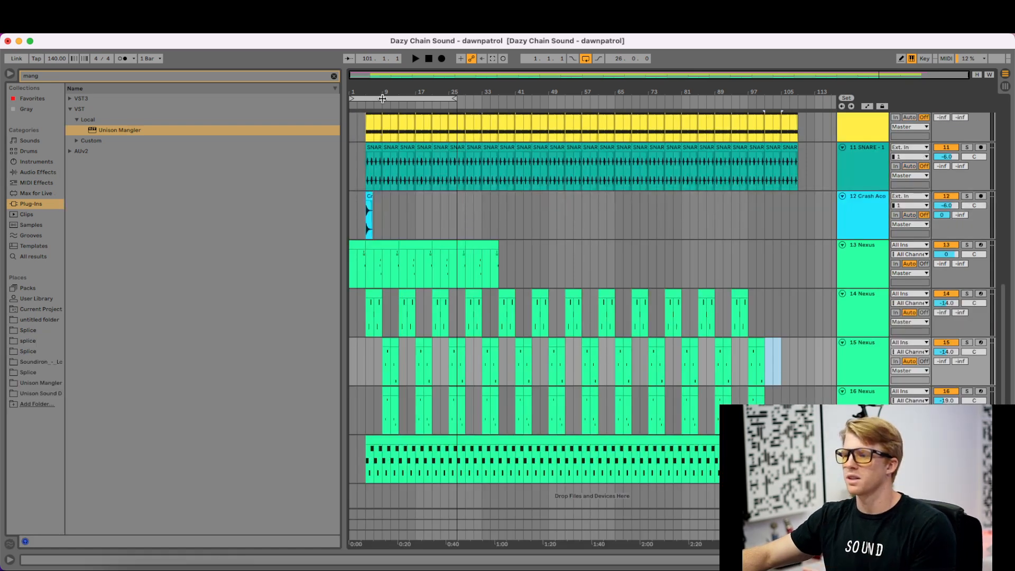
click(391, 399)
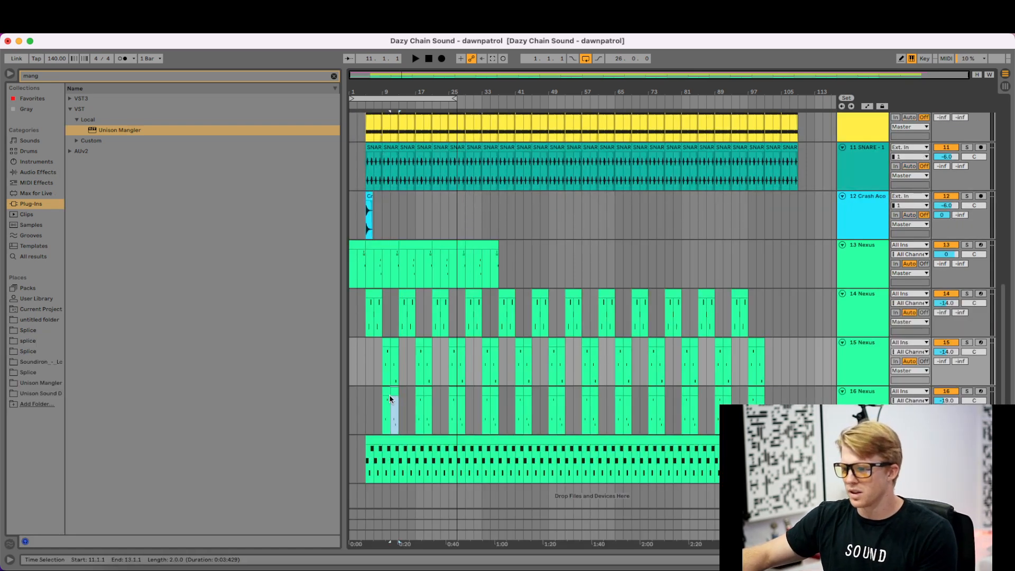
drag(398, 399, 381, 397)
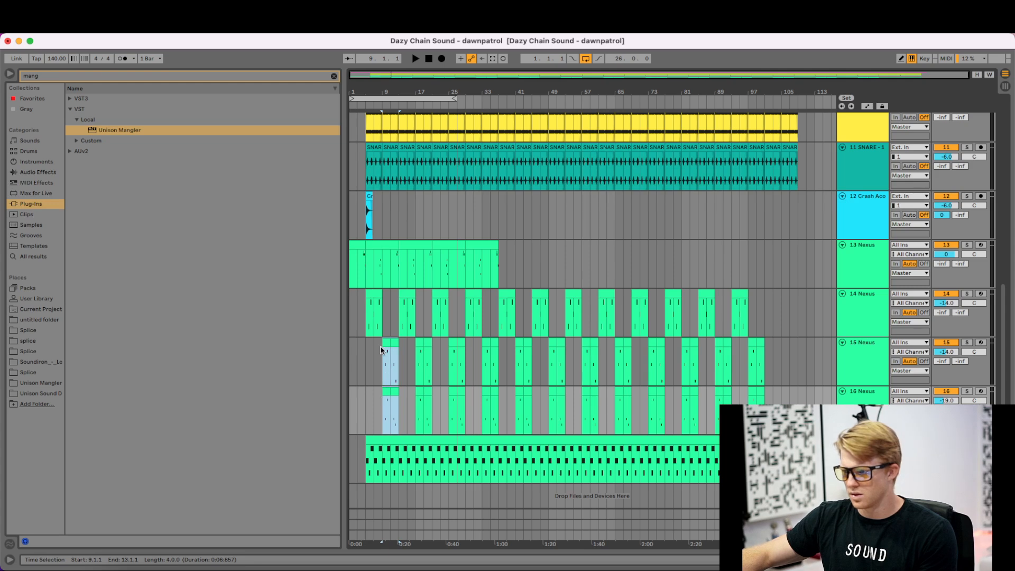
mouse_move(382, 350)
mouse_down()
mouse_move(390, 343)
mouse_move(364, 345)
mouse_up()
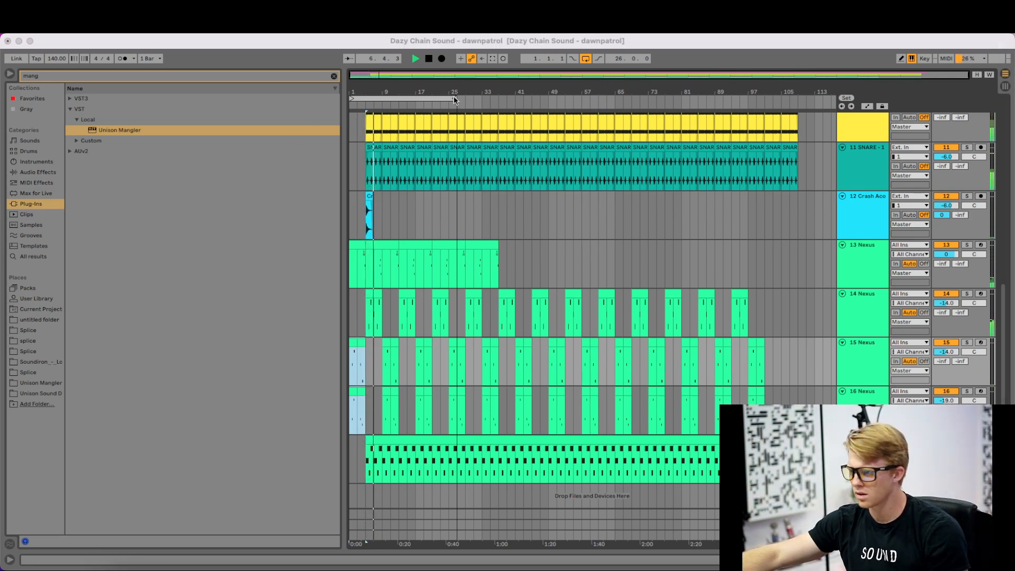
drag(455, 98, 798, 98)
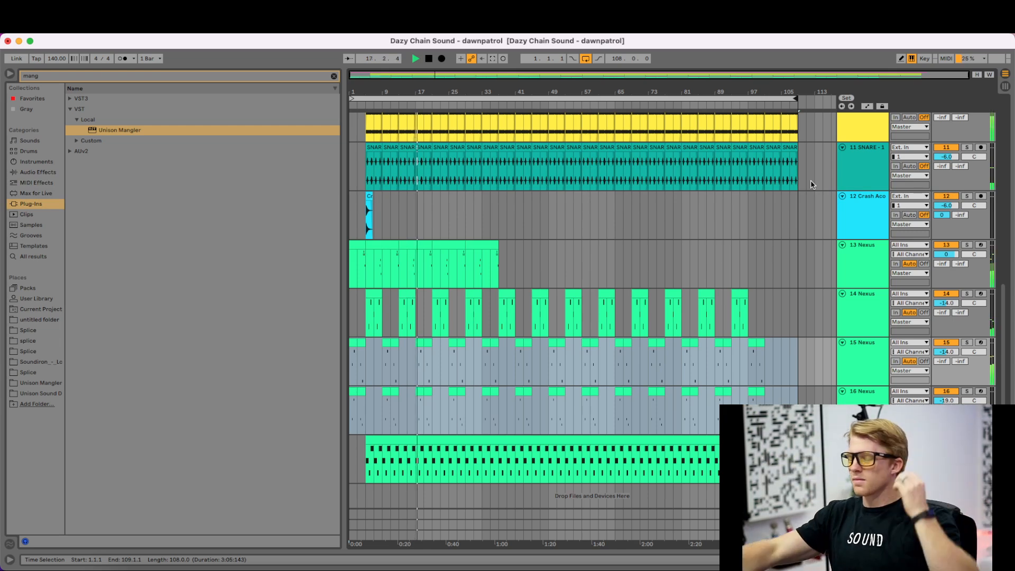
- Open Unison Mangler on track 16, turn Expand up to maximum and try the Bite control during playback
click(863, 415)
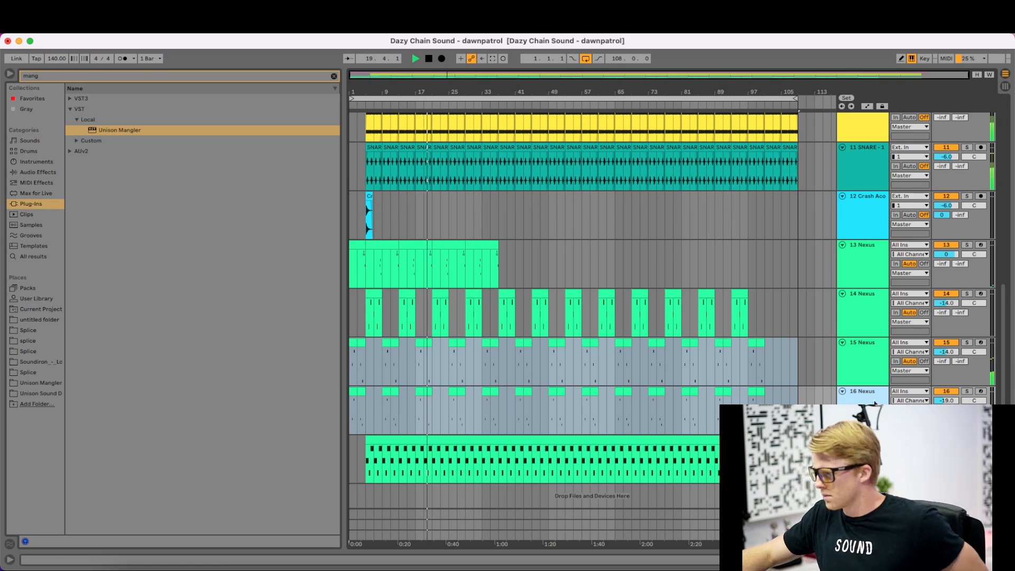
double_click(863, 415)
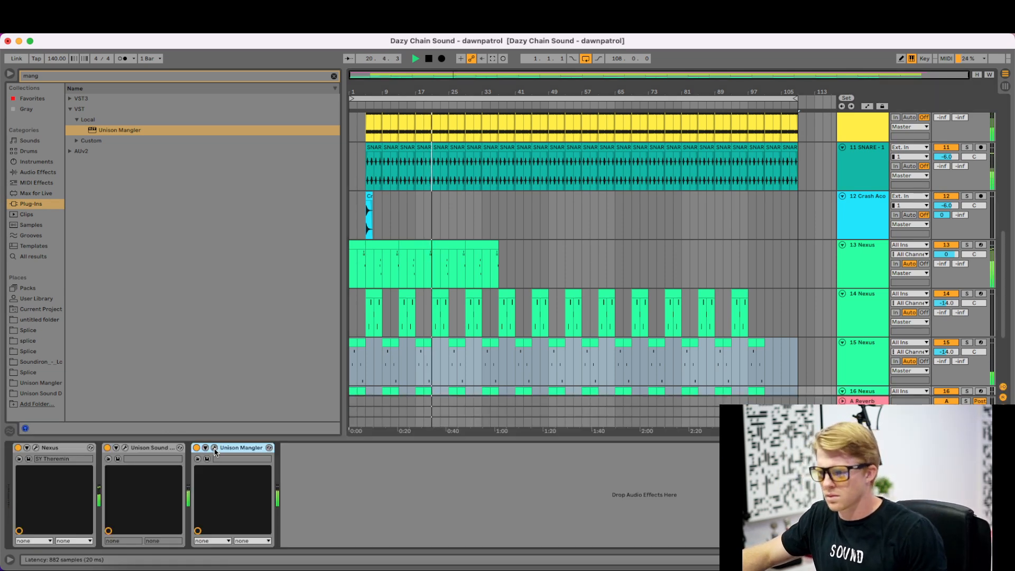
drag(466, 352, 467, 296)
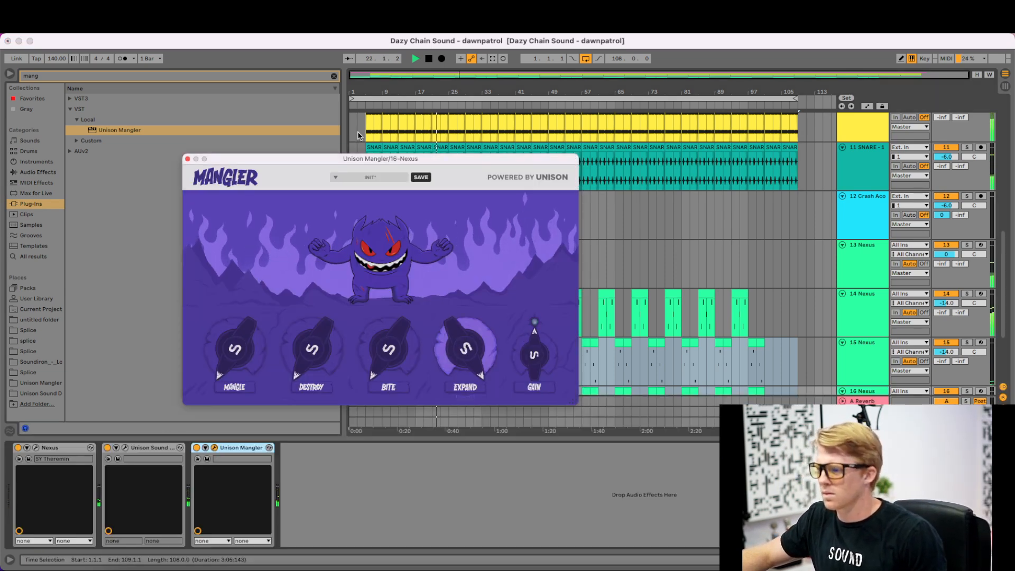
mouse_move(311, 328)
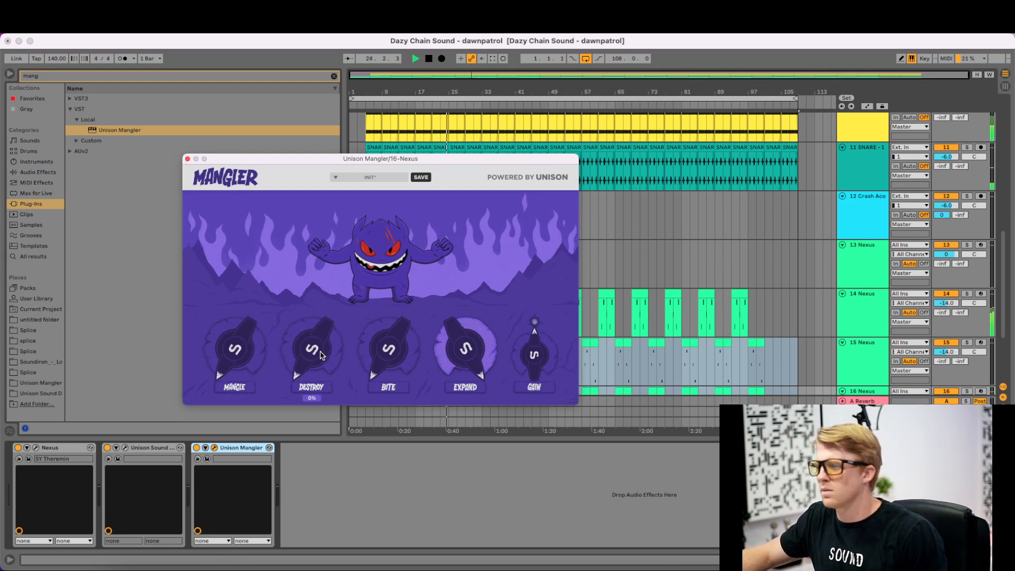
mouse_move(394, 361)
drag(393, 361, 362, 365)
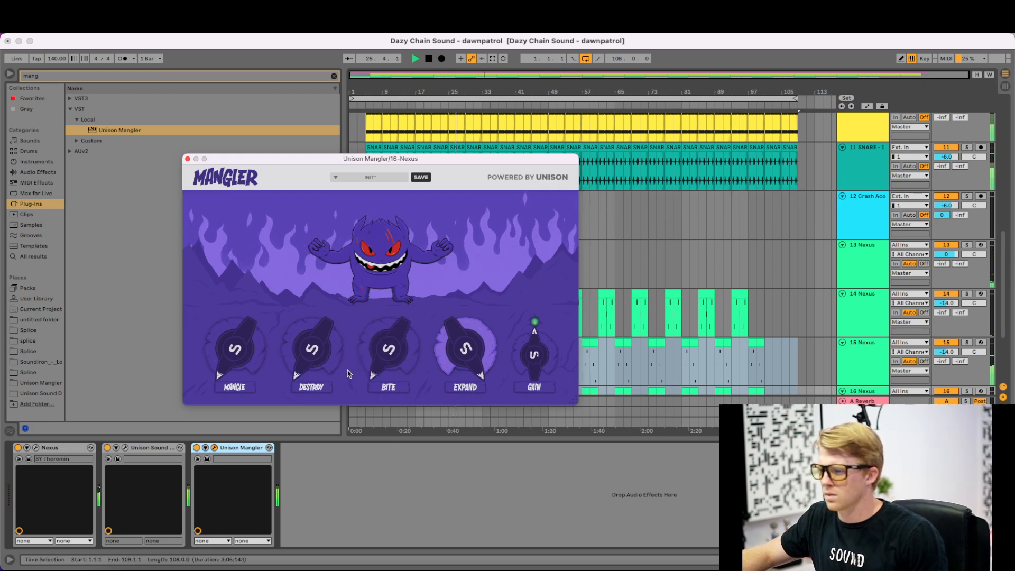
- Set Mangler's Expand to 67% on track 16, close the plug-in window and clear the selection on tracks 15 and 16
mouse_move(358, 358)
drag(465, 349, 447, 380)
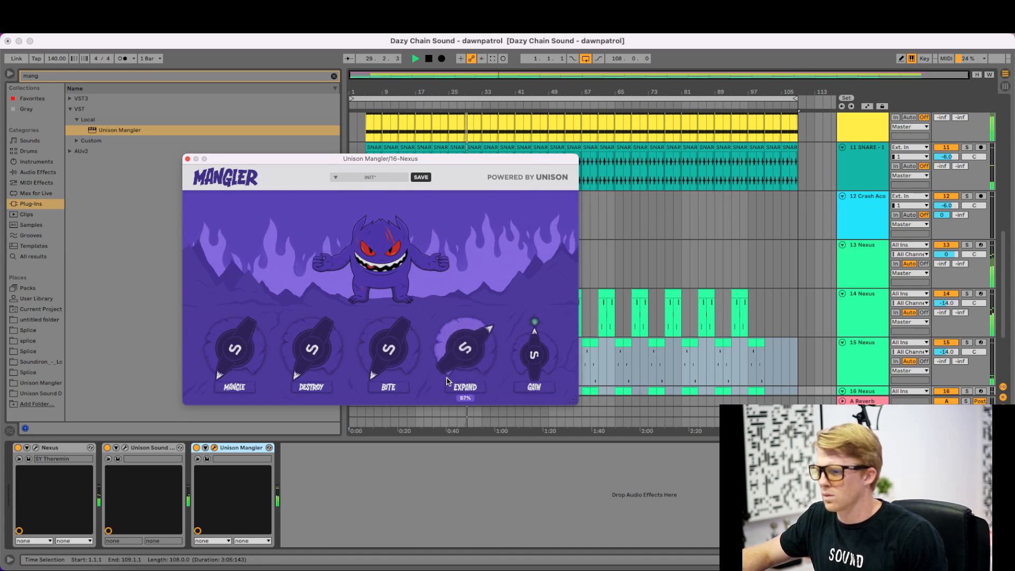
click(188, 159)
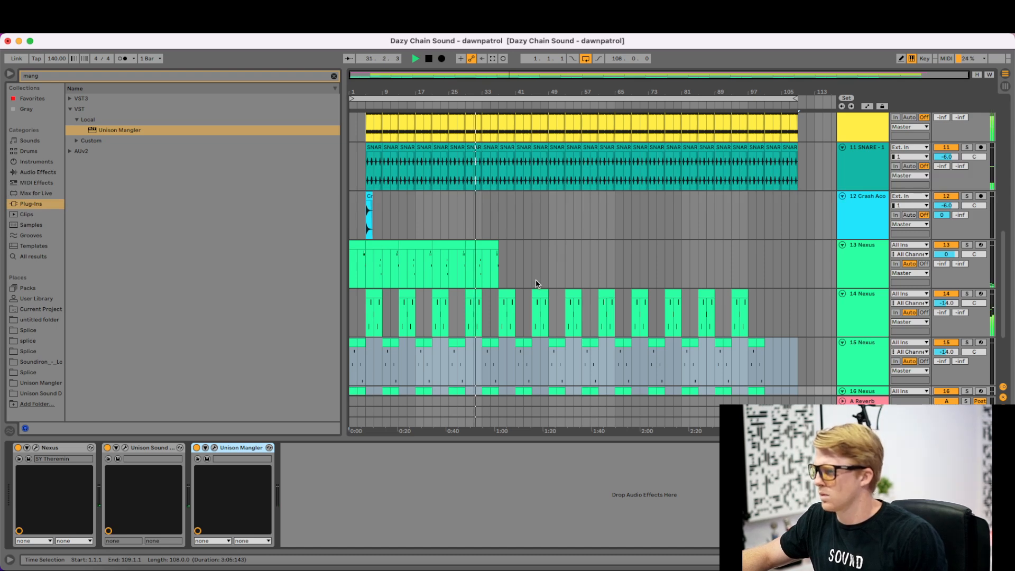
scroll(535, 281, down, 4)
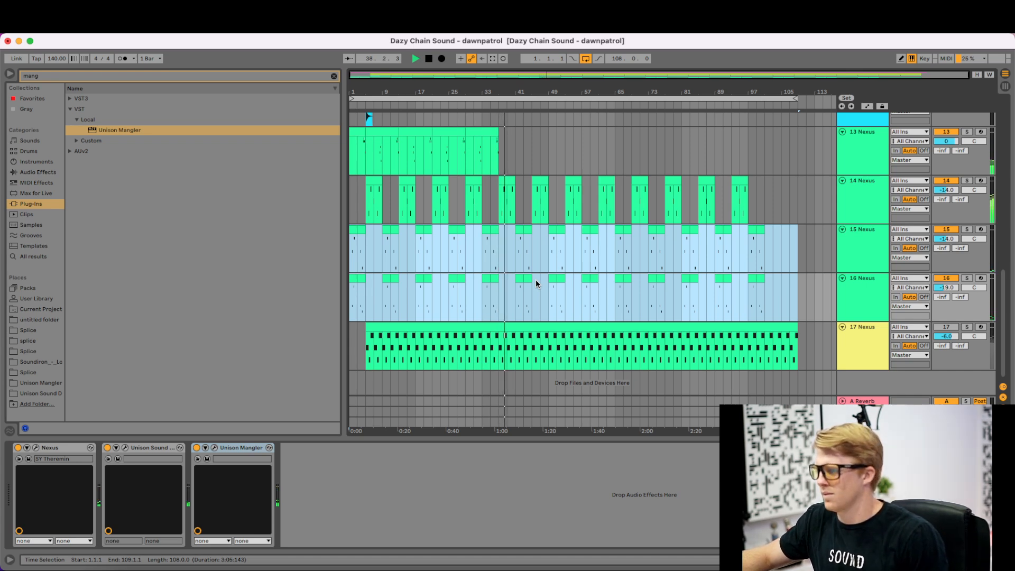
click(366, 237)
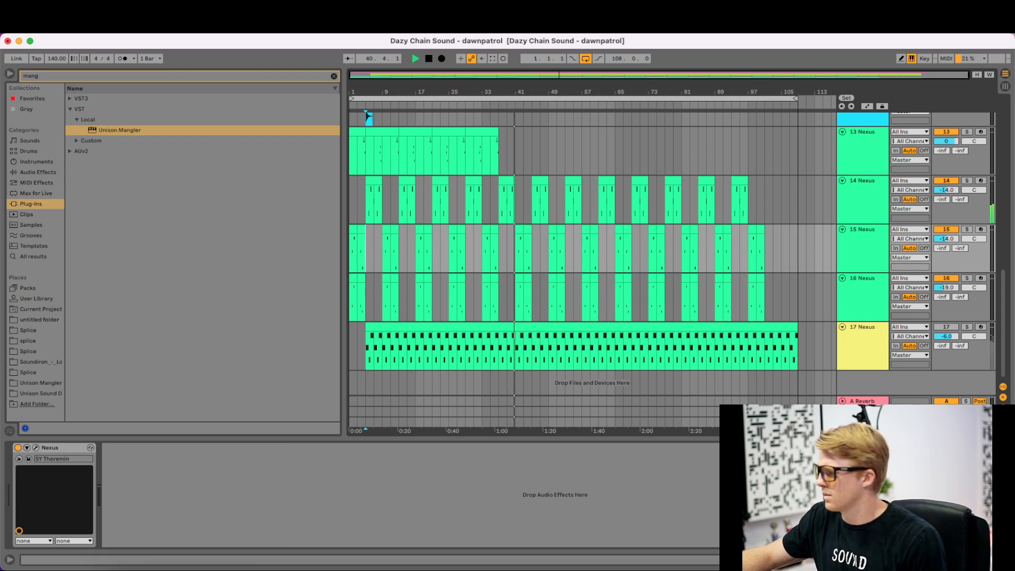
- Stop the arrangement, solo the reference song on track 3 and listen to it from bar 17
scroll(651, 346, up, 10)
key(space)
scroll(650, 344, up, 8)
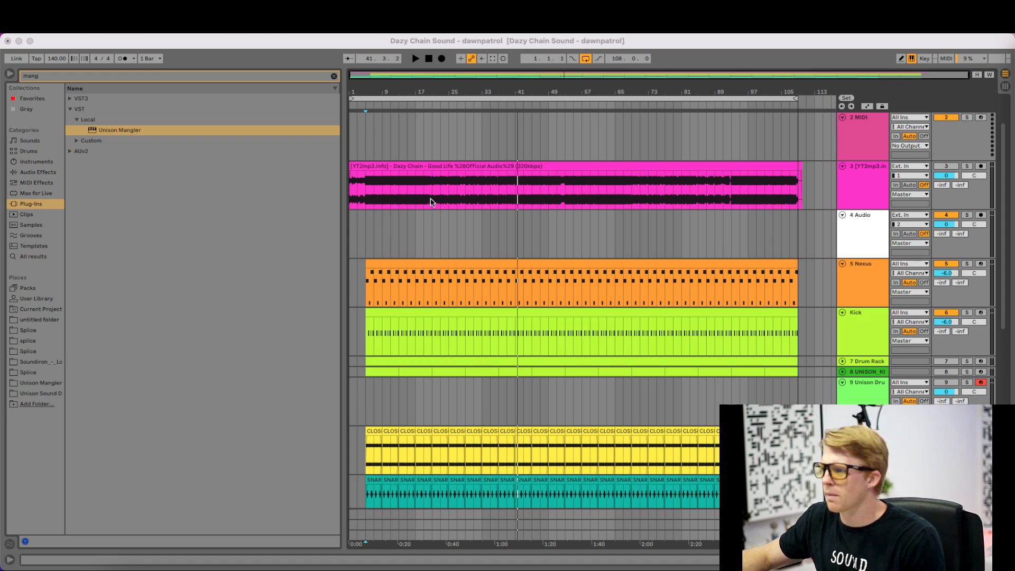
click(430, 199)
click(967, 166)
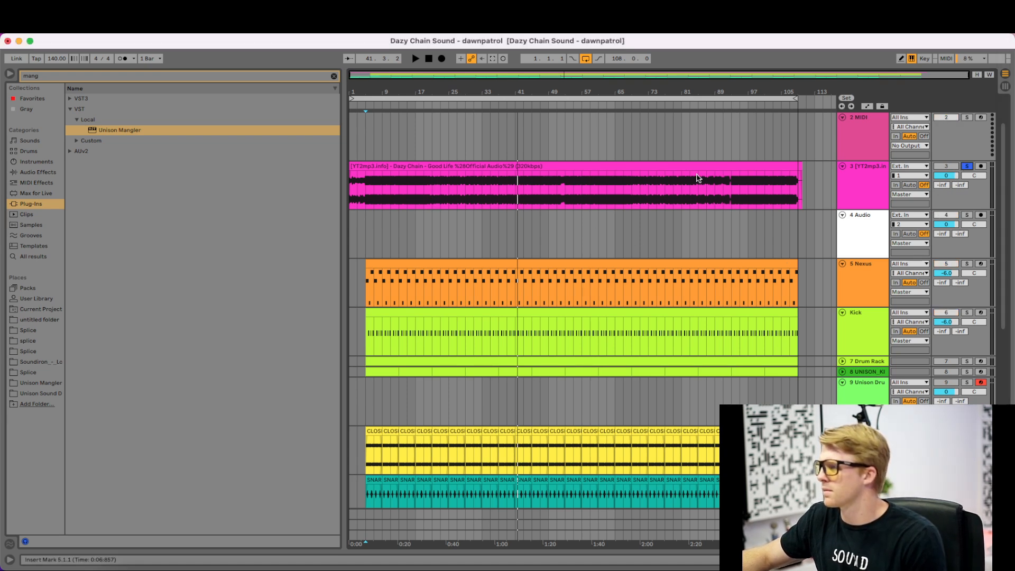
click(415, 192)
key(space)
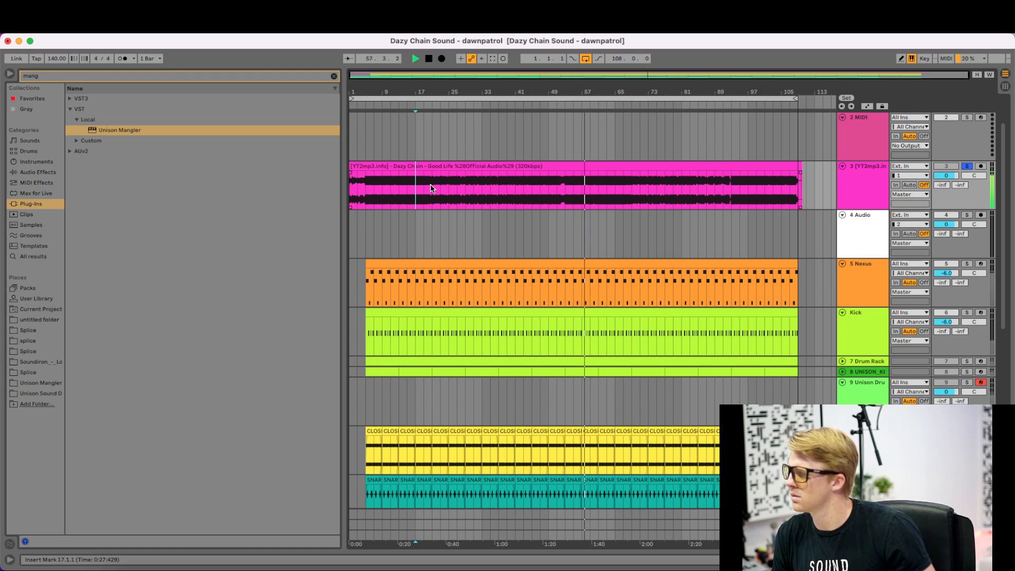
key(space)
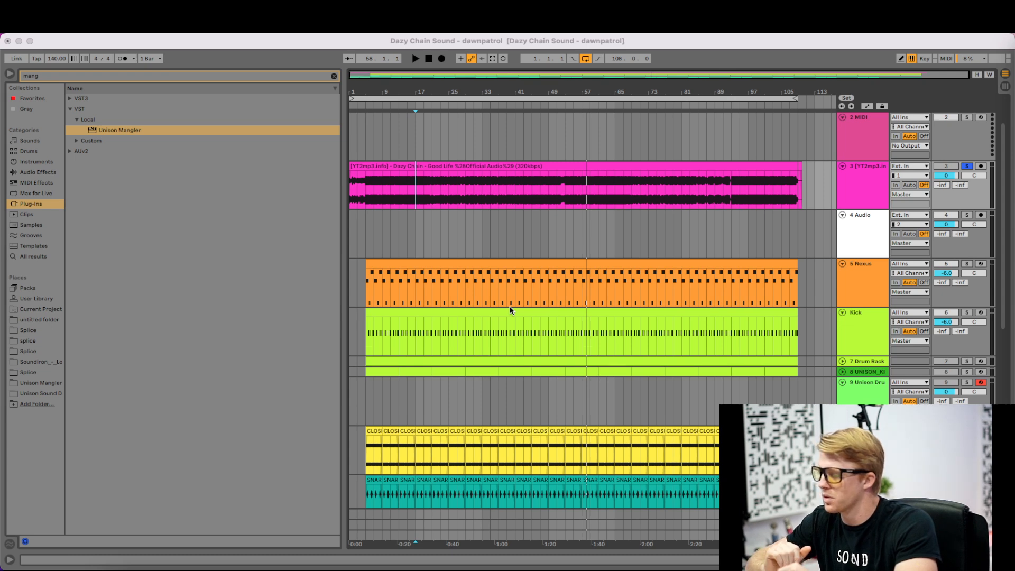
- Switch to Safari, go to Dropbox and open Sunset 0207-1.jpg from the Exports 2 folder of dawnpatrol Headshots
click(201, 566)
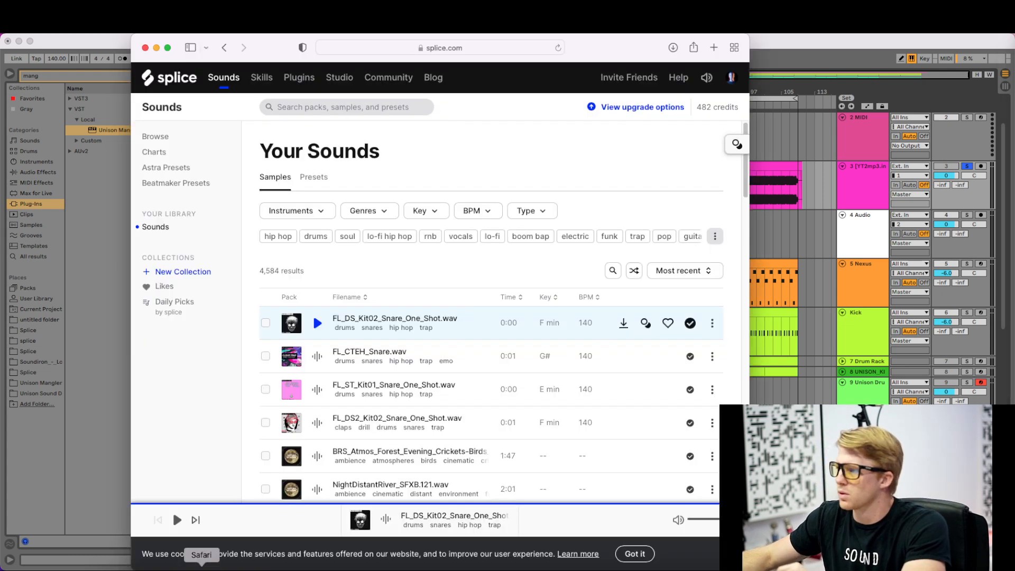
key(super+l)
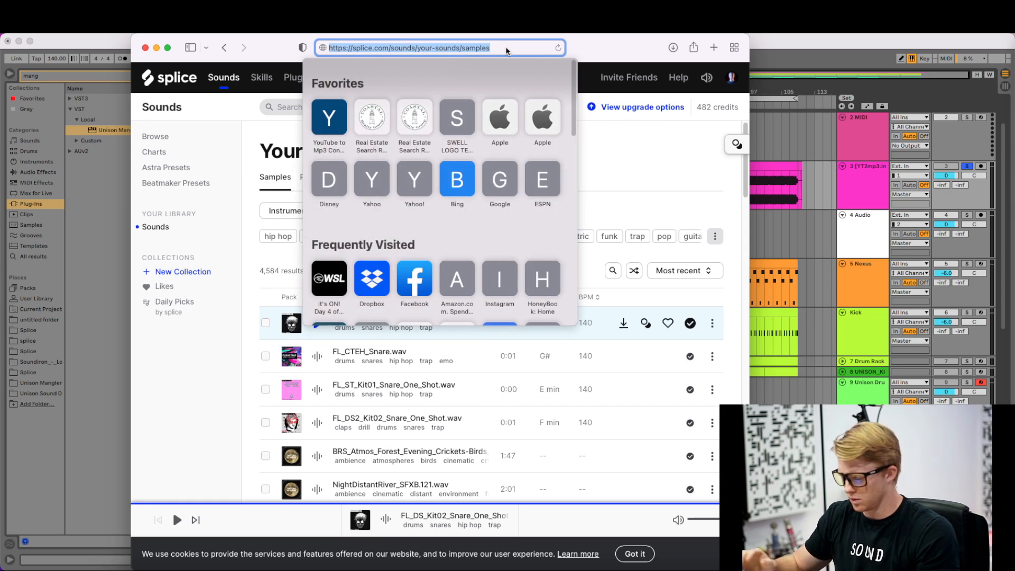
text(dropbo)
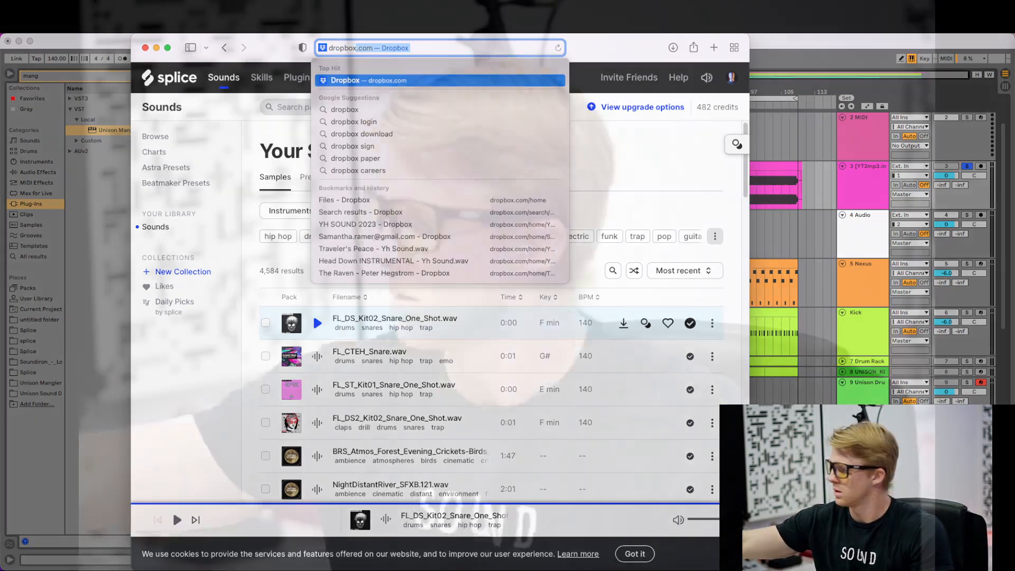
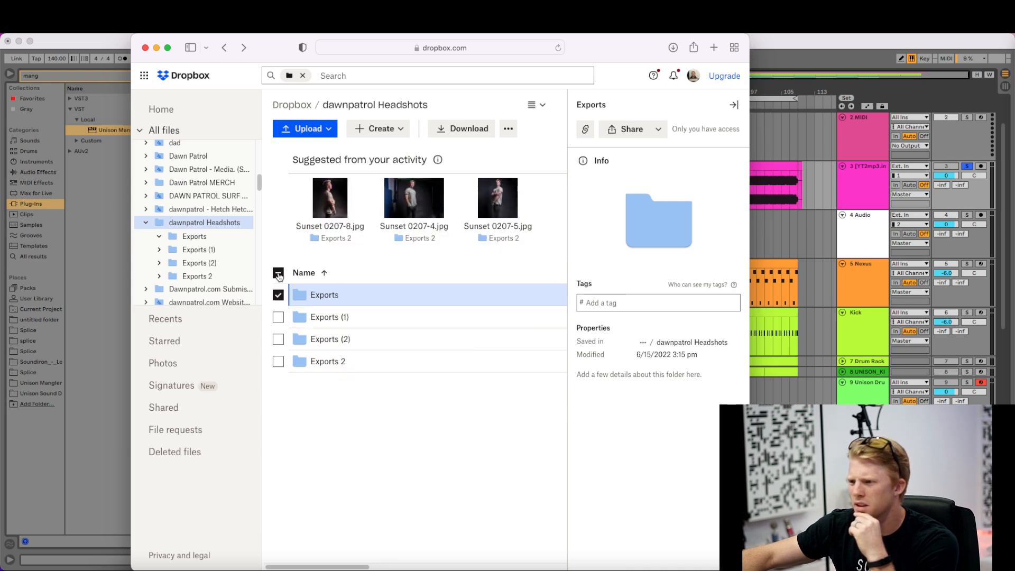
click(326, 363)
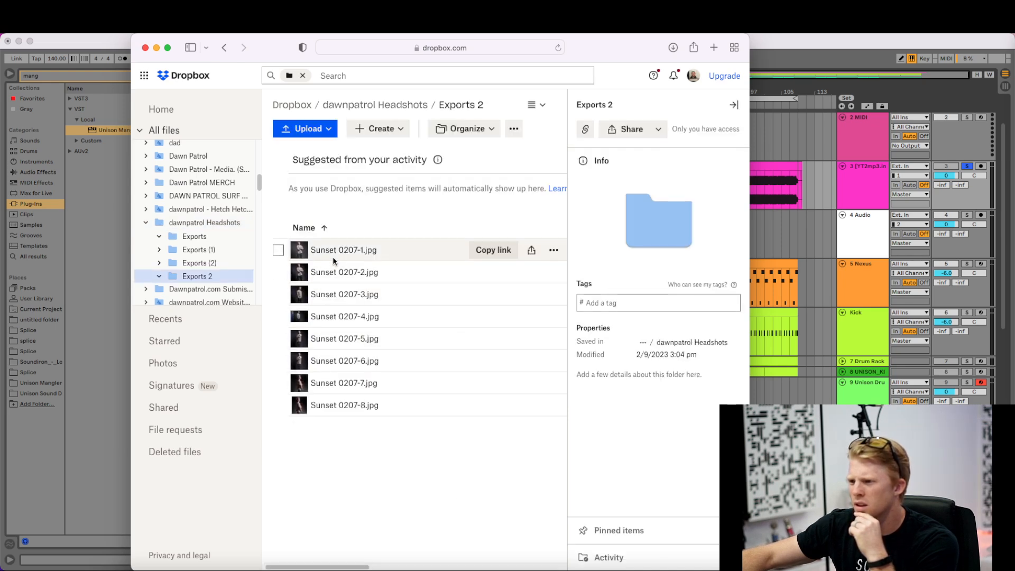
click(341, 254)
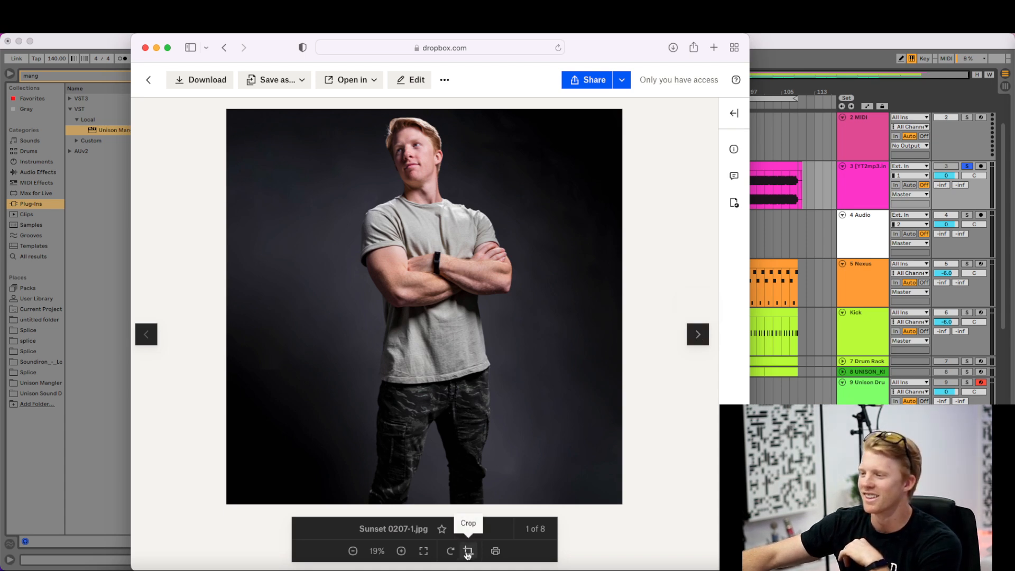
- Look through the headshots up to Sunset 0207-8.jpg and back to Sunset 0207-3.jpg, and return to the Ableton Live project
click(698, 339)
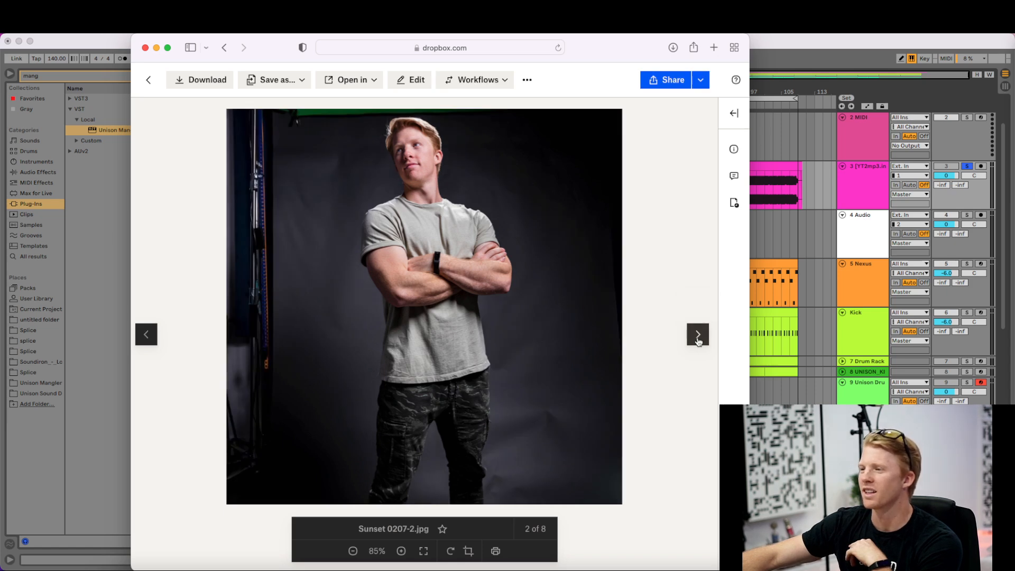
click(146, 334)
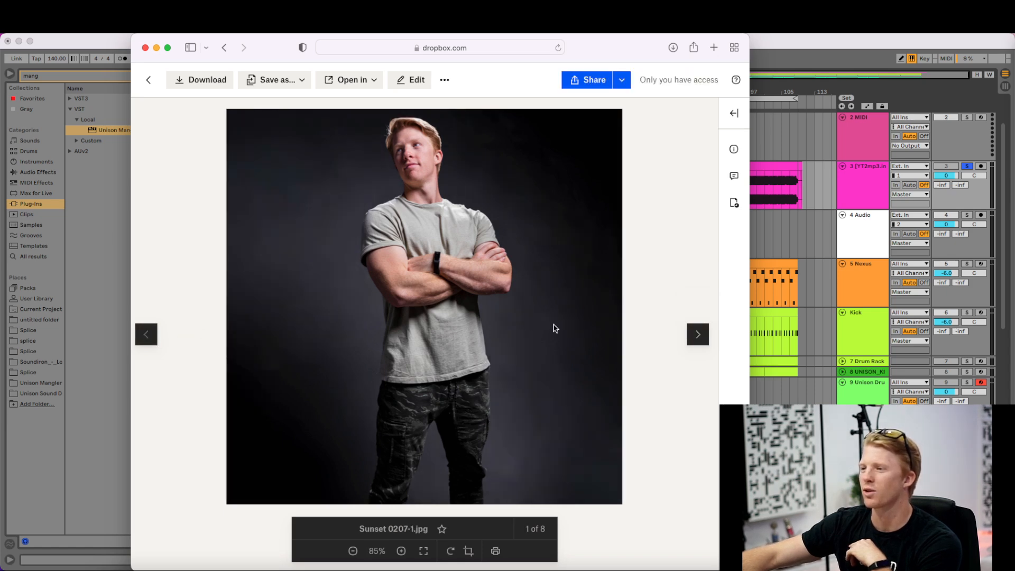
click(696, 343)
click(696, 343)
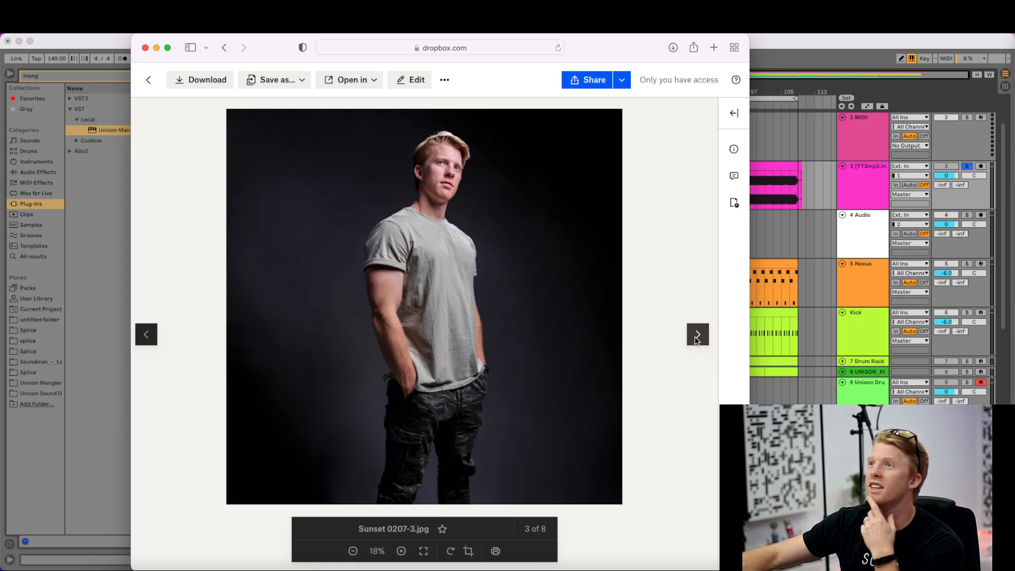
click(697, 338)
click(697, 338)
click(696, 338)
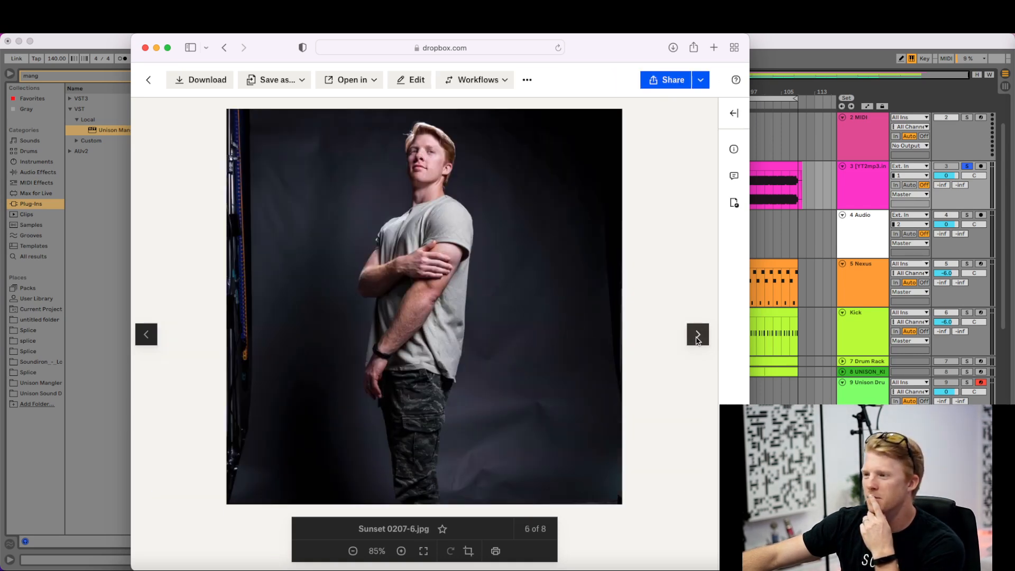
click(697, 338)
click(697, 338)
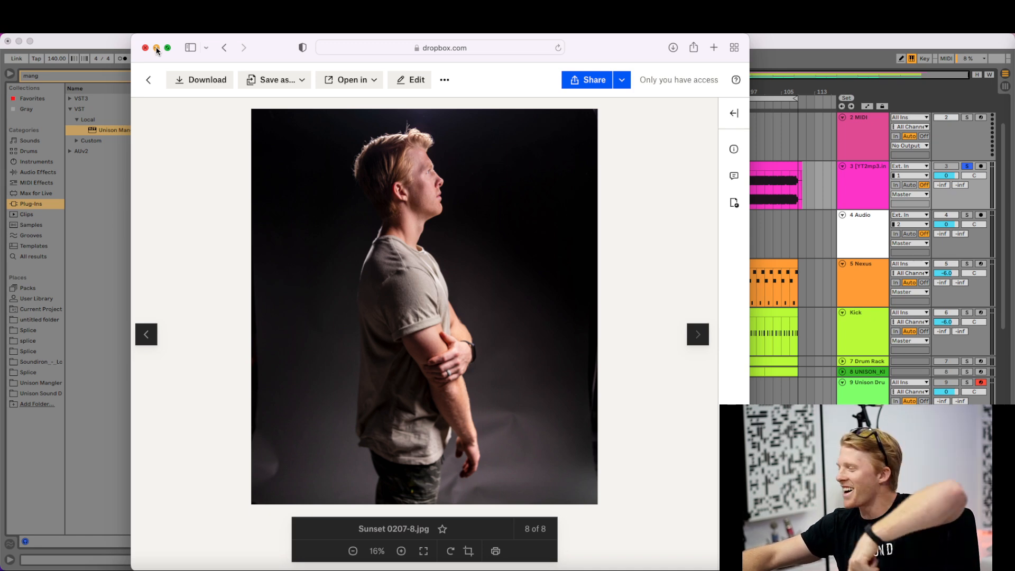
click(147, 333)
click(147, 334)
click(147, 334)
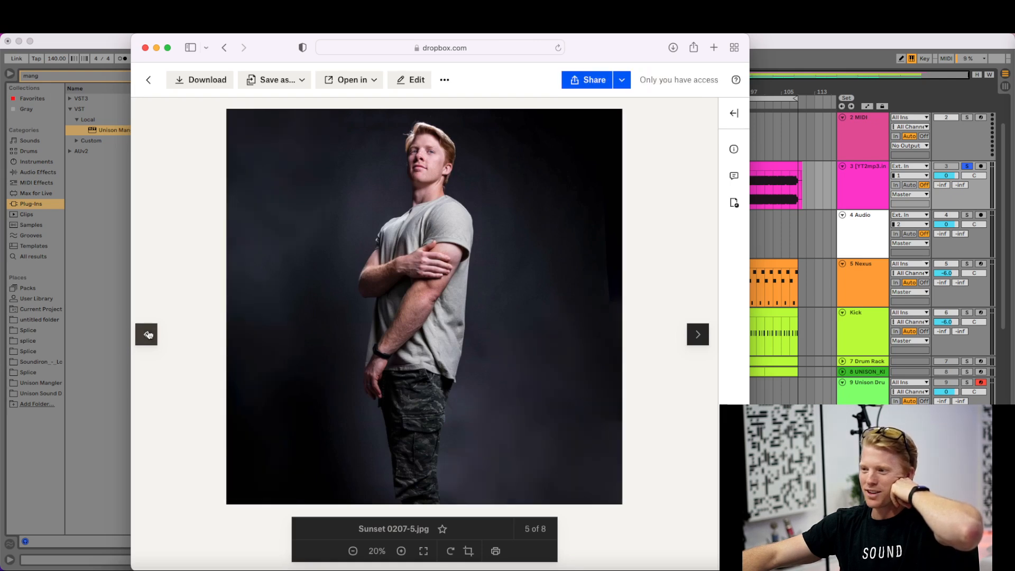
click(147, 334)
click(147, 334)
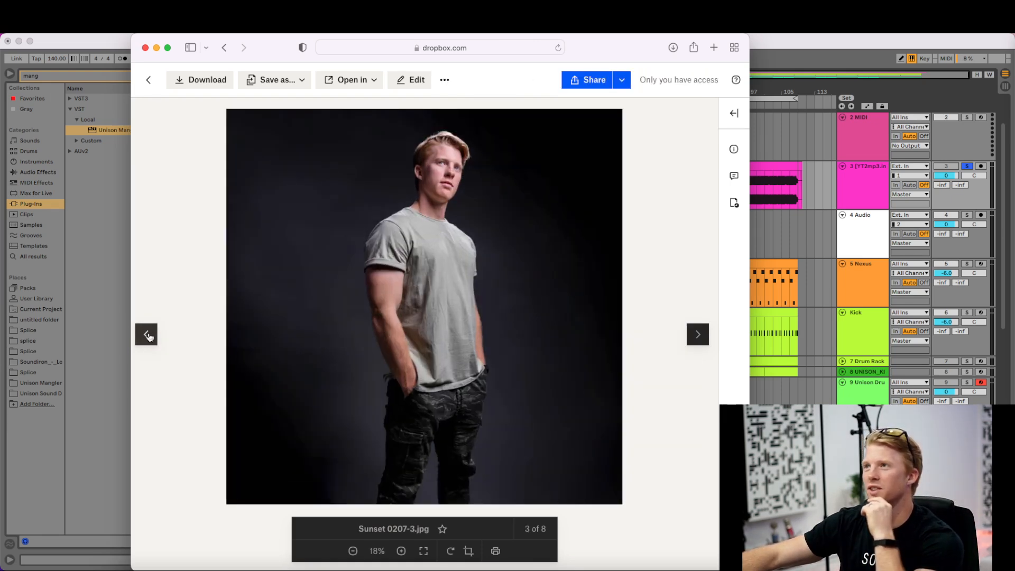
click(156, 48)
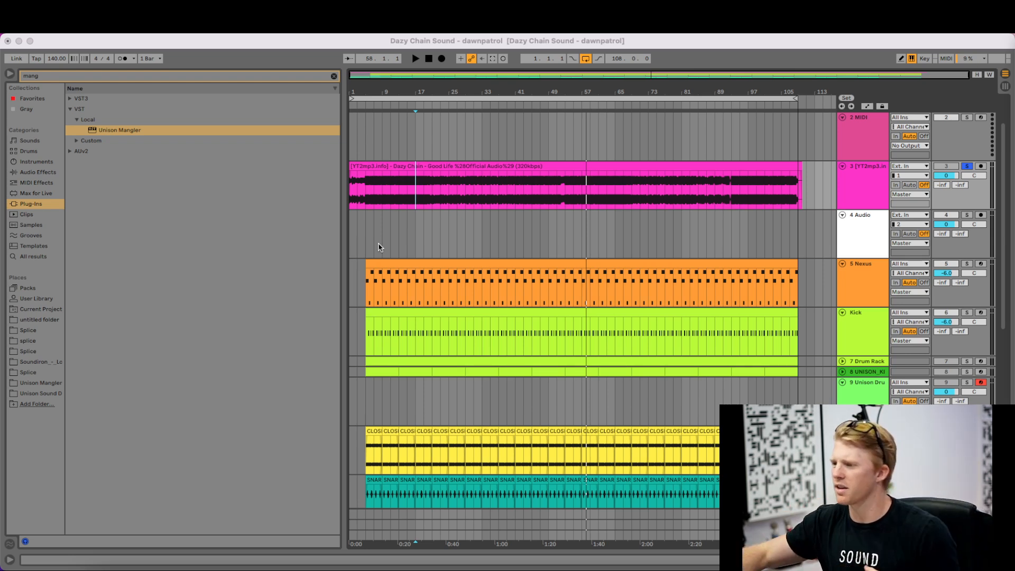
- Unsolo the reference song on track 3 and listen to the full arrangement from bar 5
click(367, 244)
click(366, 245)
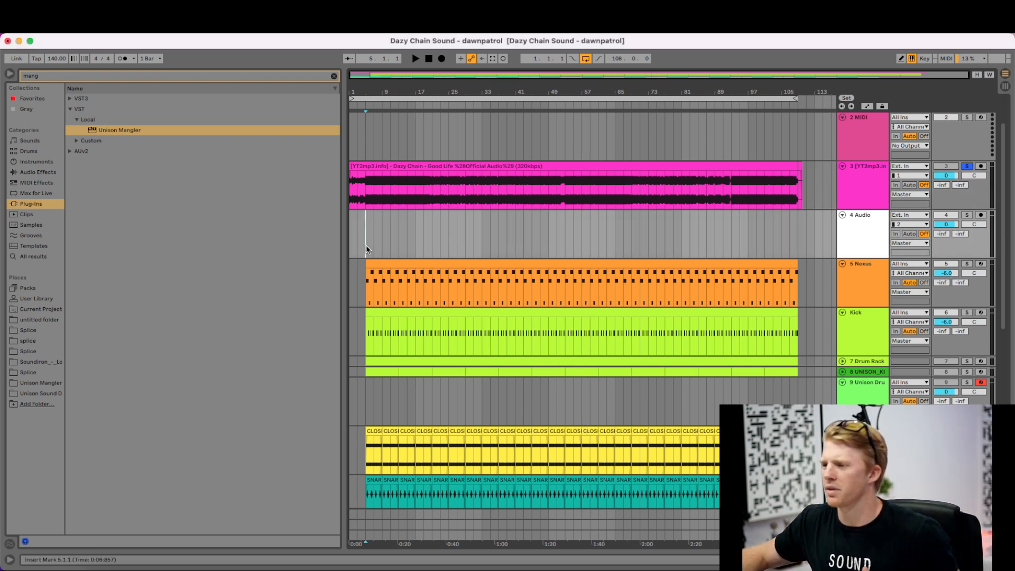
click(966, 167)
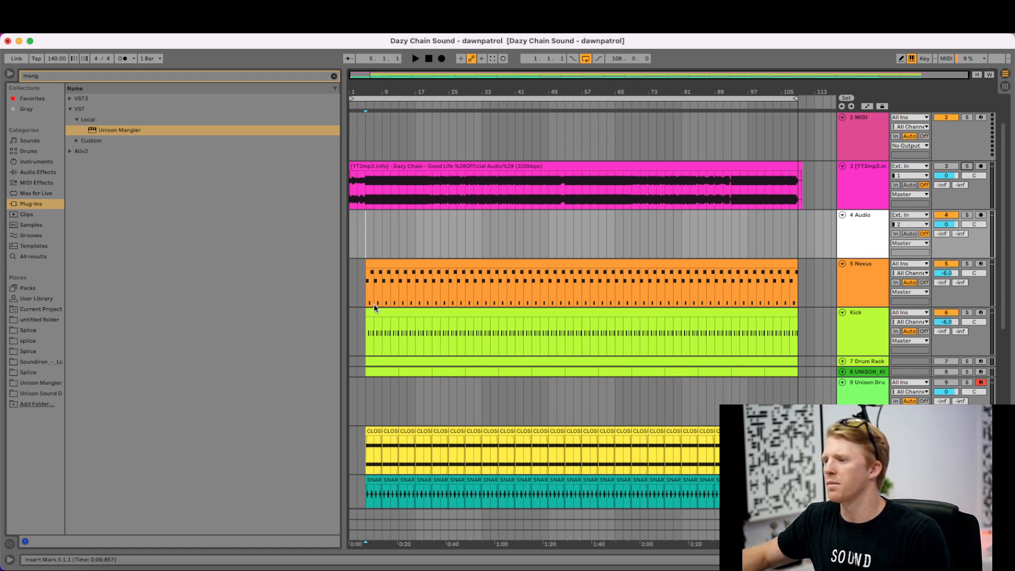
scroll(394, 310, down, 8)
click(400, 441)
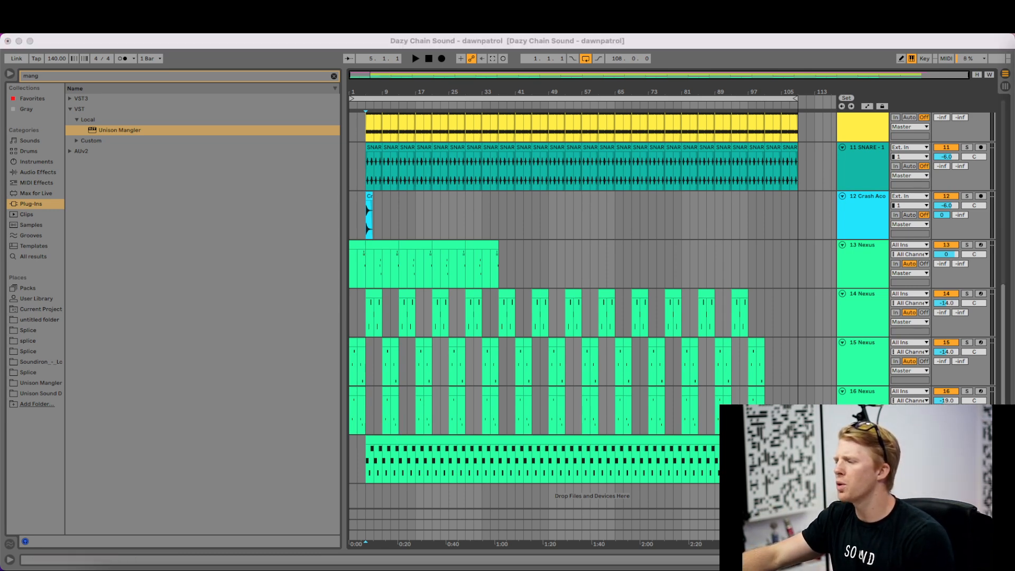
click(364, 257)
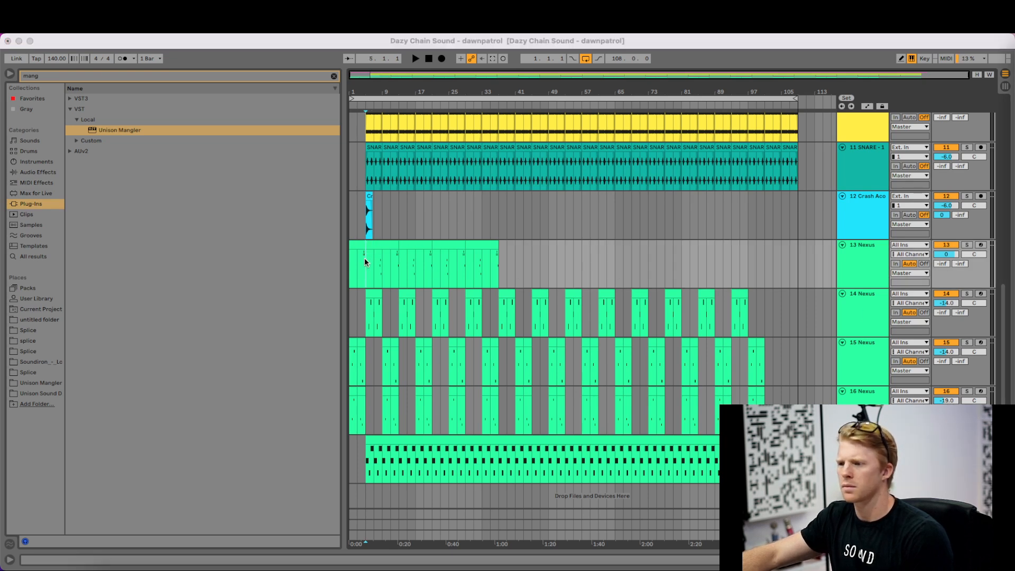
click(364, 259)
key(space)
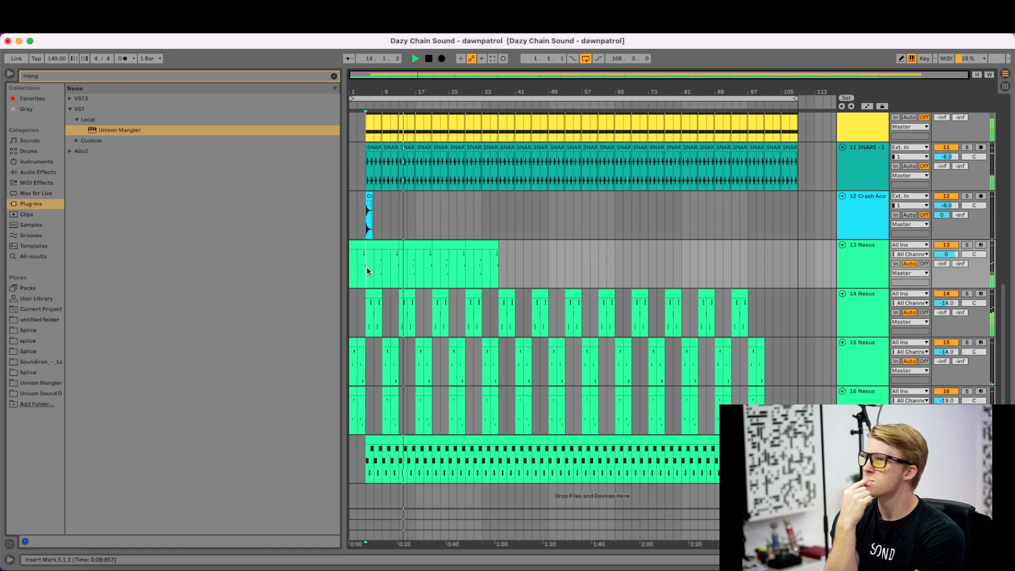
key(space)
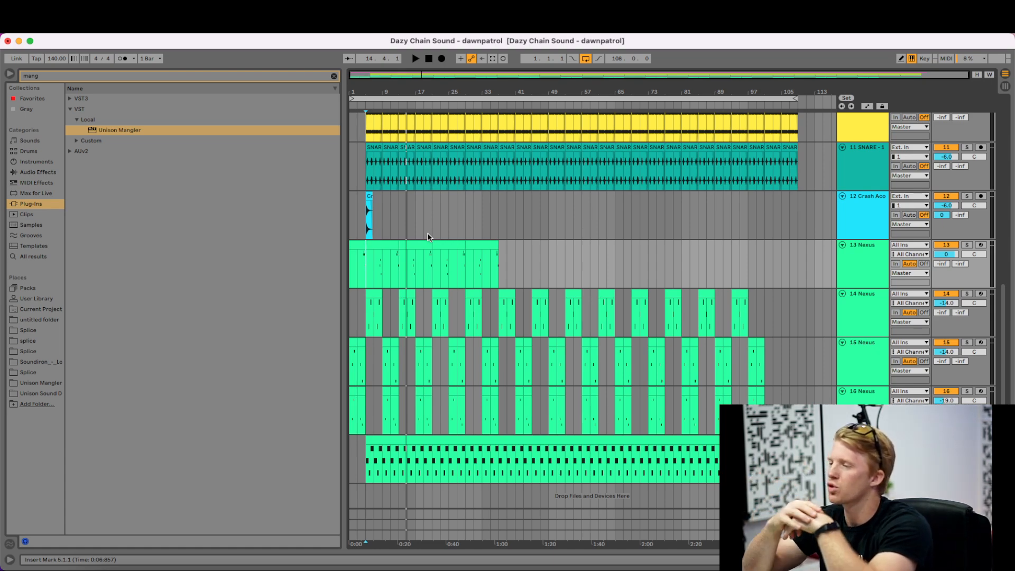
- Solo the reference song on track 3 again and replay its opening from bar 5 for comparison with the arrangement
scroll(428, 236, up, 10)
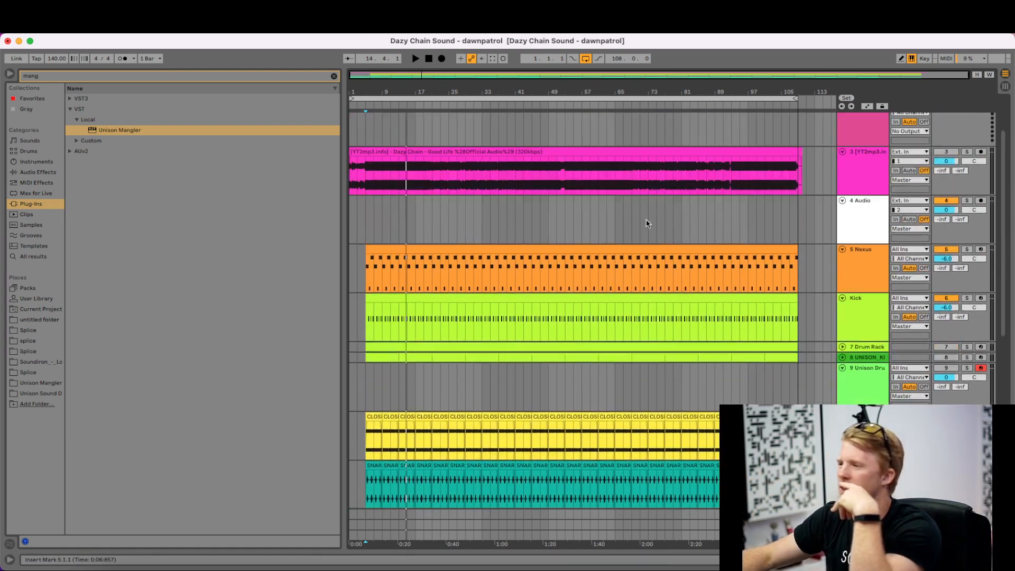
click(965, 153)
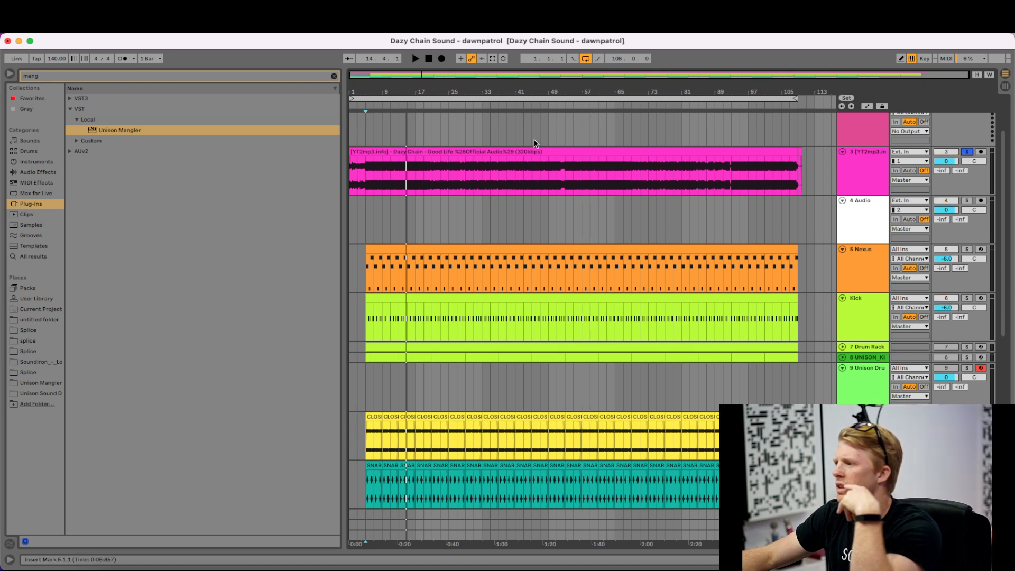
click(364, 173)
key(space)
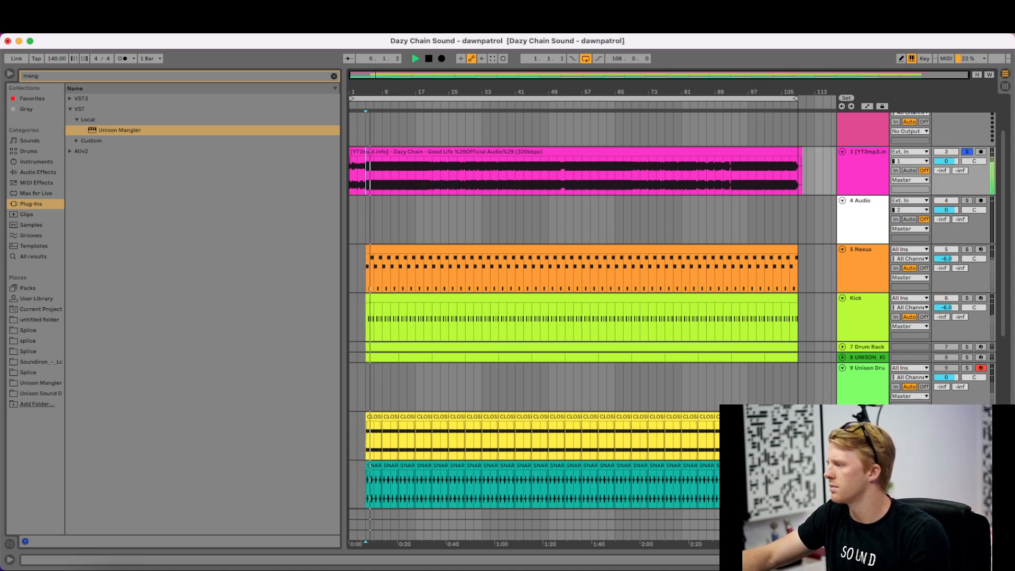
key(space)
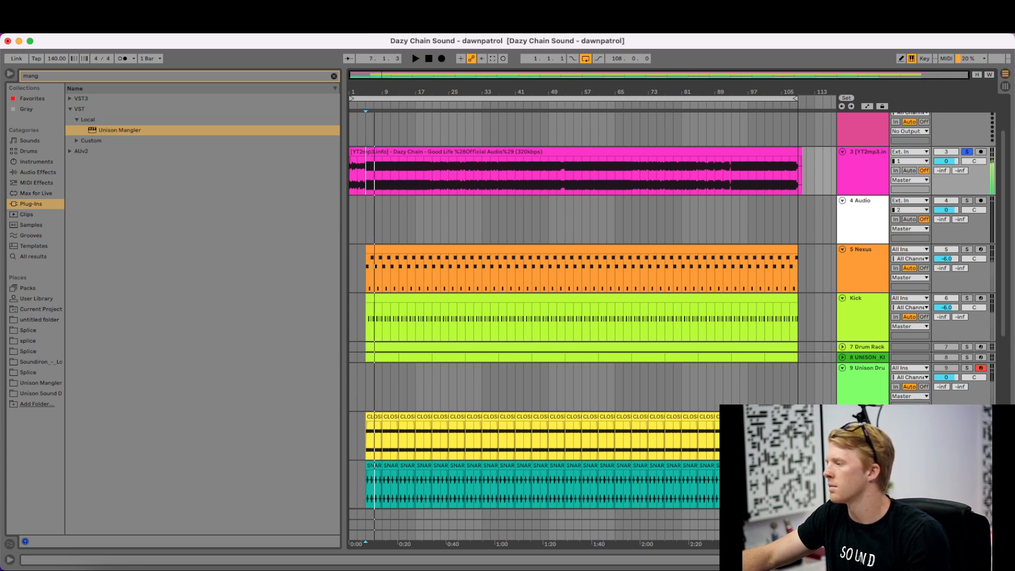
key(super+Tab)
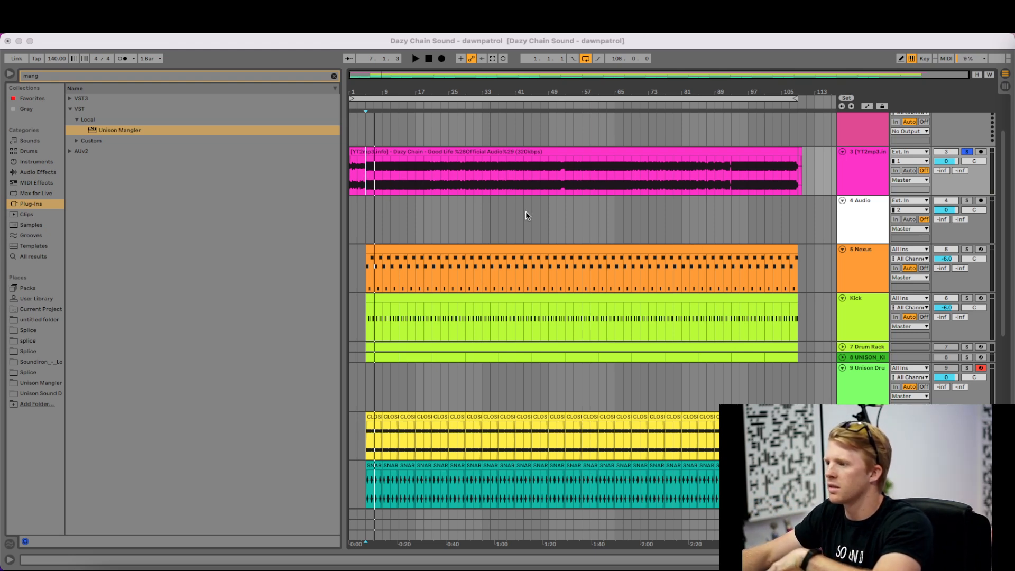
click(369, 172)
key(space)
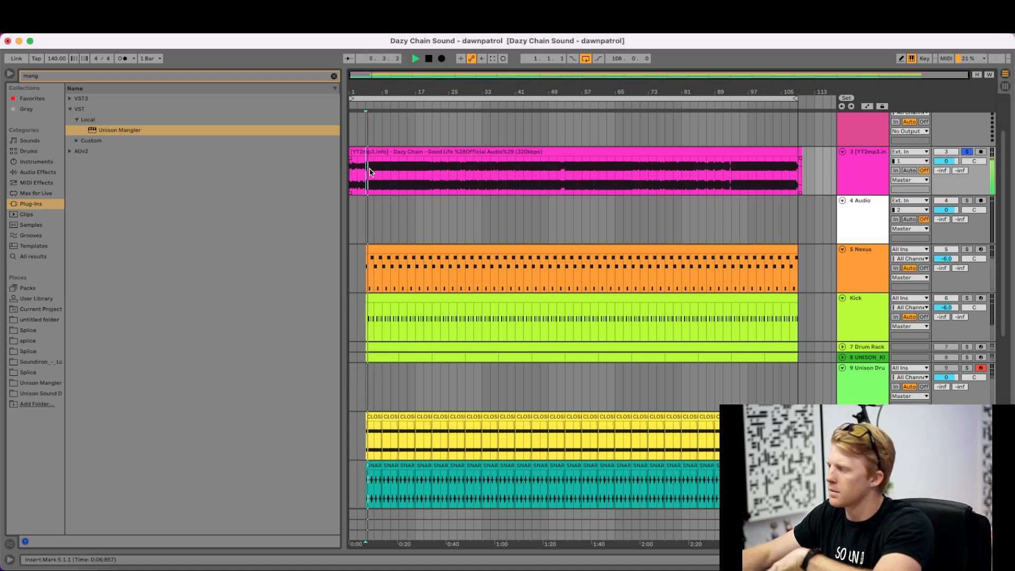
key(space)
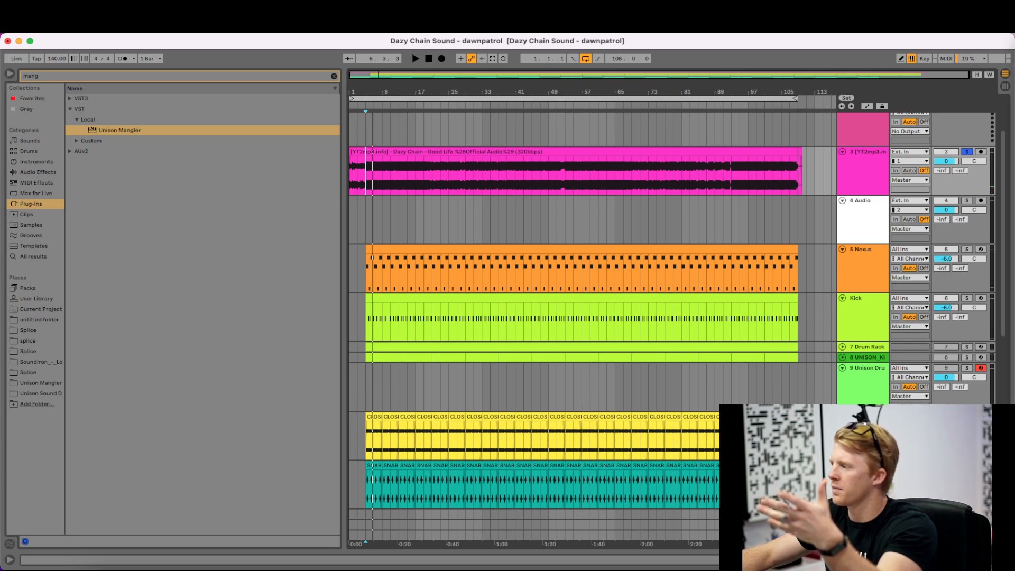
- Unsolo the reference song on track 3 and return to the Nexus melody tracks
key(super+Tab)
click(967, 151)
click(967, 151)
scroll(719, 230, down, 10)
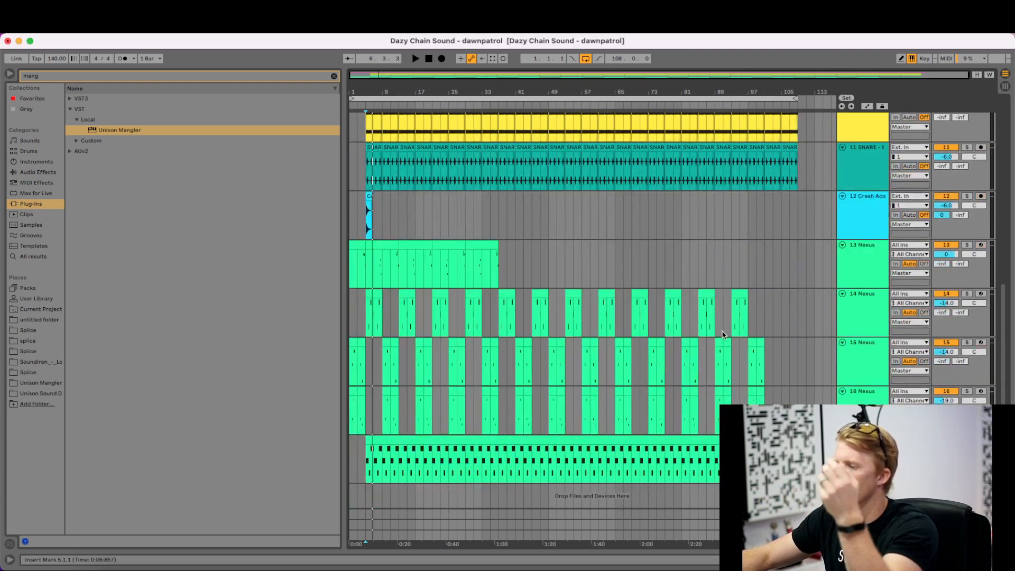
- Duplicate the Nexus track 14 and rename the copy "low end synth"
click(782, 317)
right_click(865, 311)
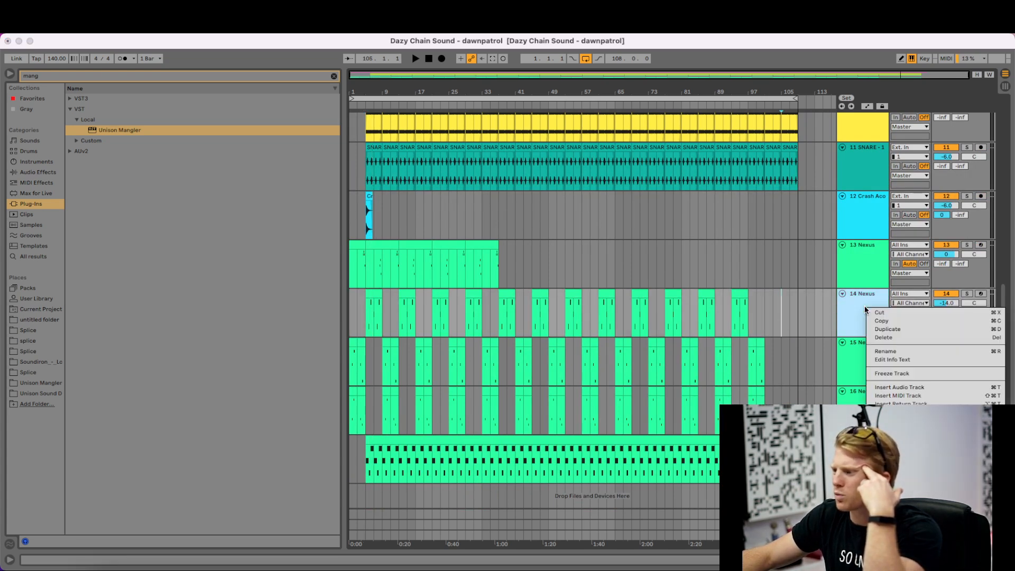
click(884, 329)
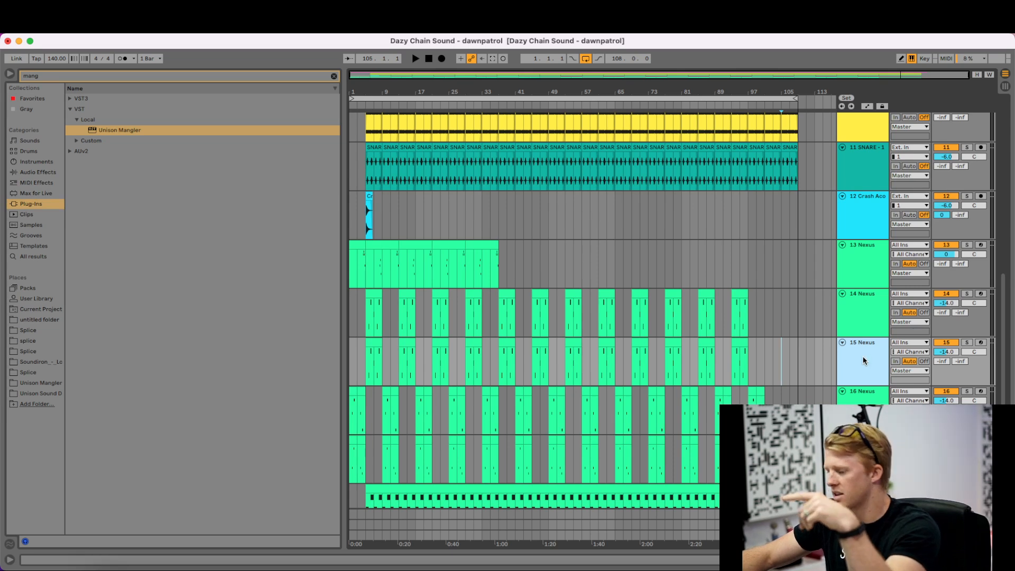
key(super+r)
text(low end)
key(Return)
text(synth)
key(Return)
click(814, 358)
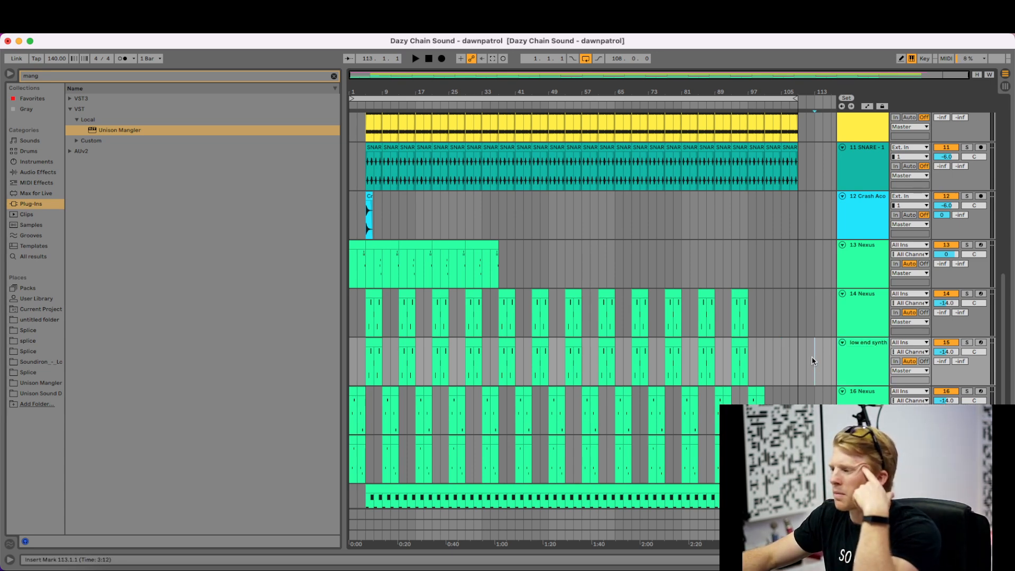
- Open the Nexus instrument on the low end synth track
click(869, 362)
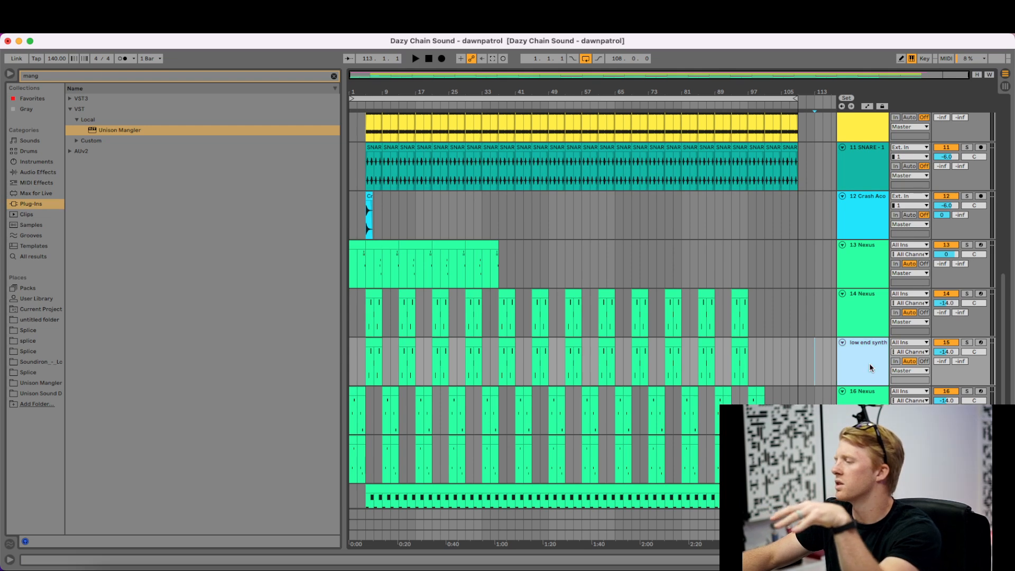
click(376, 344)
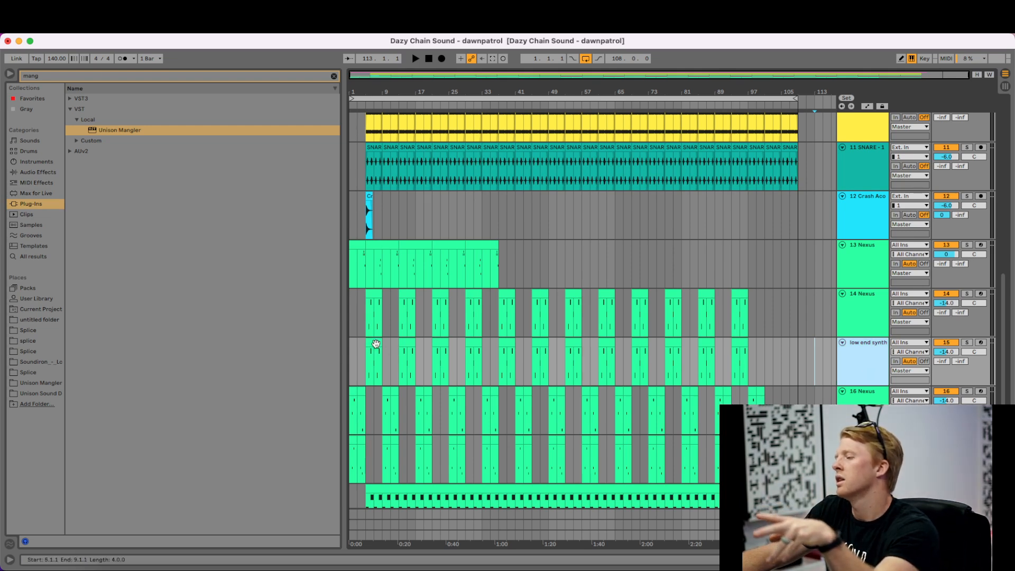
click(376, 344)
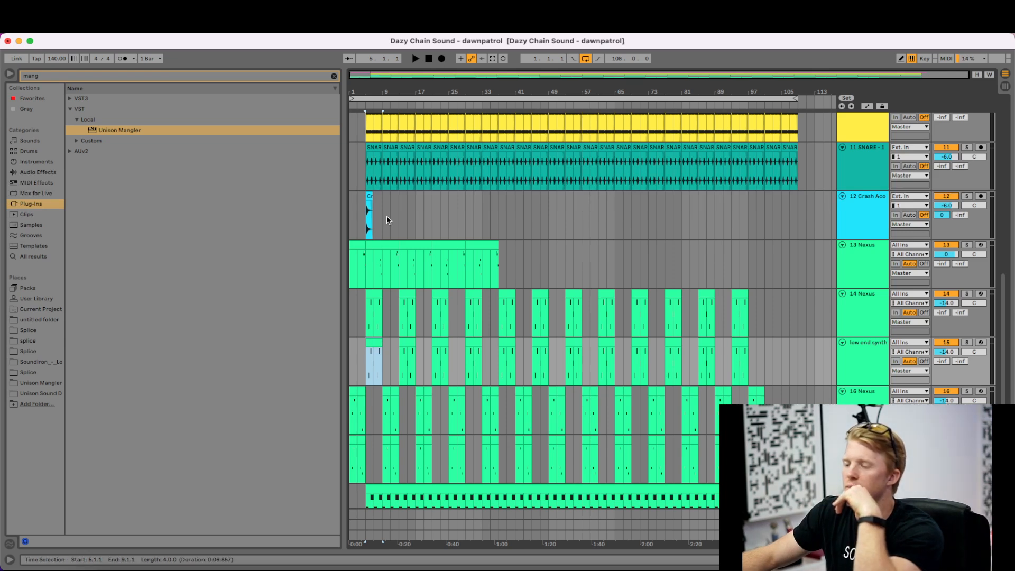
drag(366, 93, 427, 150)
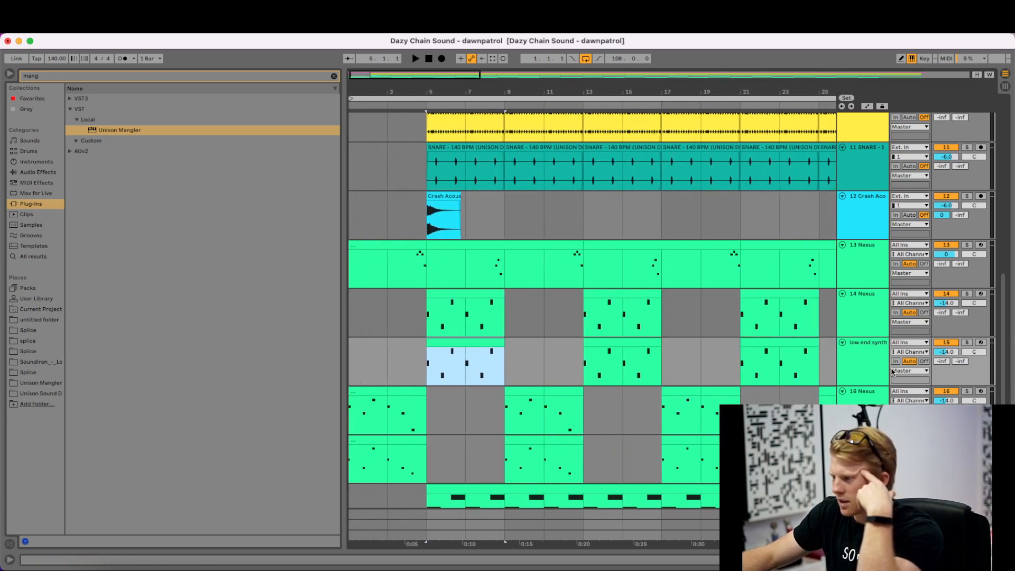
click(877, 361)
click(1005, 560)
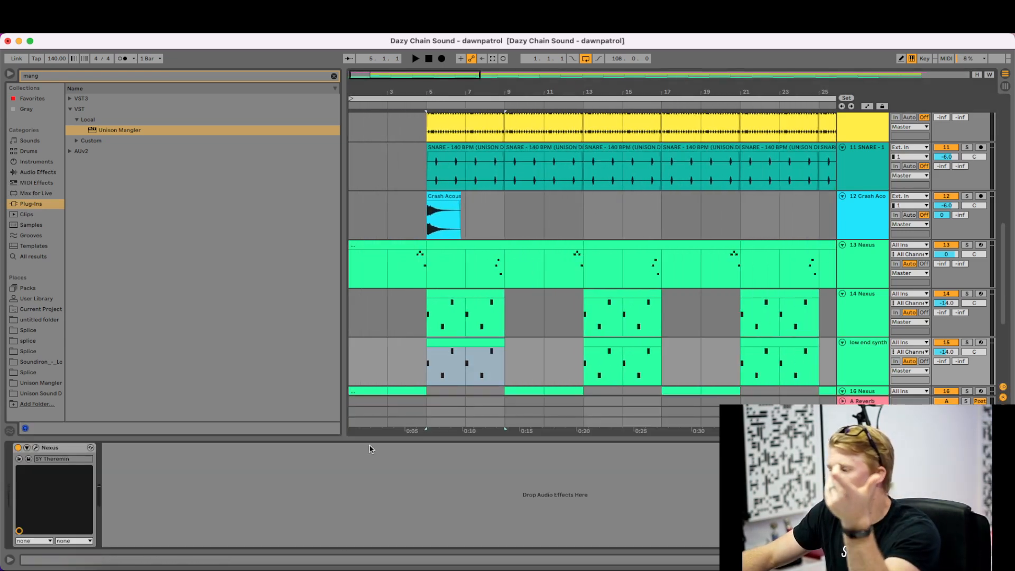
click(37, 449)
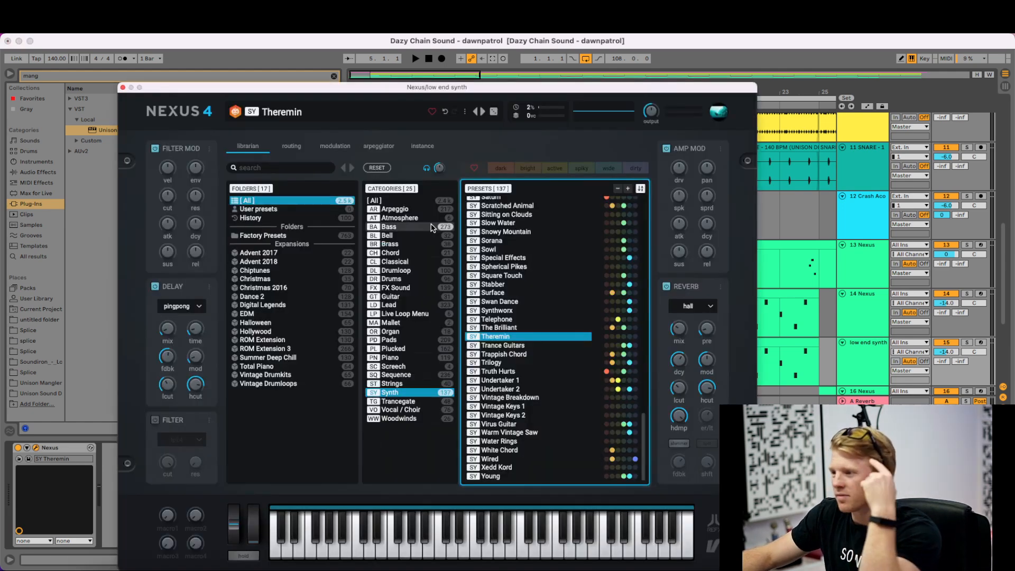
- Audition Nexus presets in the Brass category, load Dark Synth Brass on the low end synth track and close the plug-in window
click(399, 244)
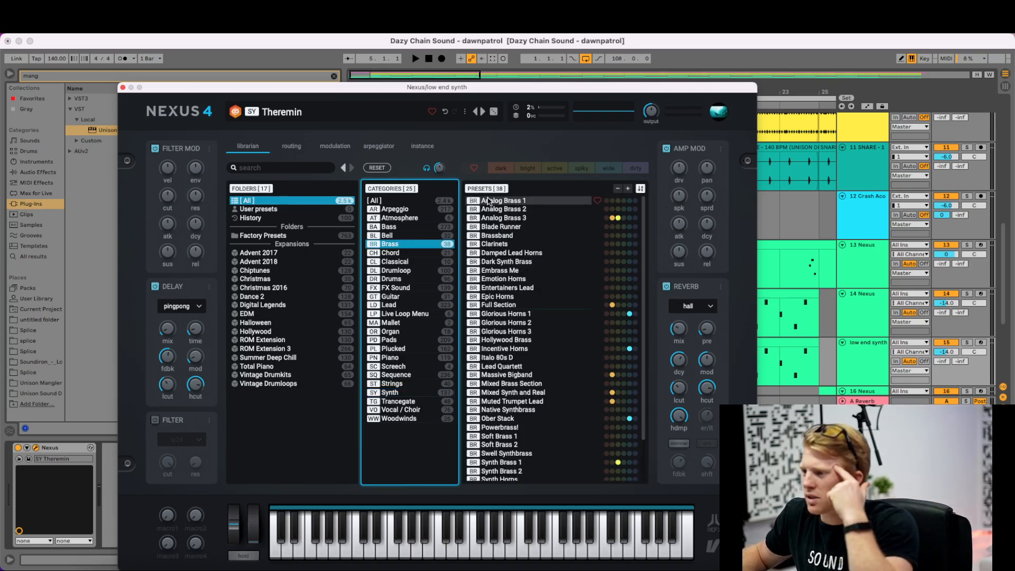
click(497, 209)
click(497, 218)
click(497, 228)
click(498, 236)
click(498, 245)
click(499, 253)
click(500, 263)
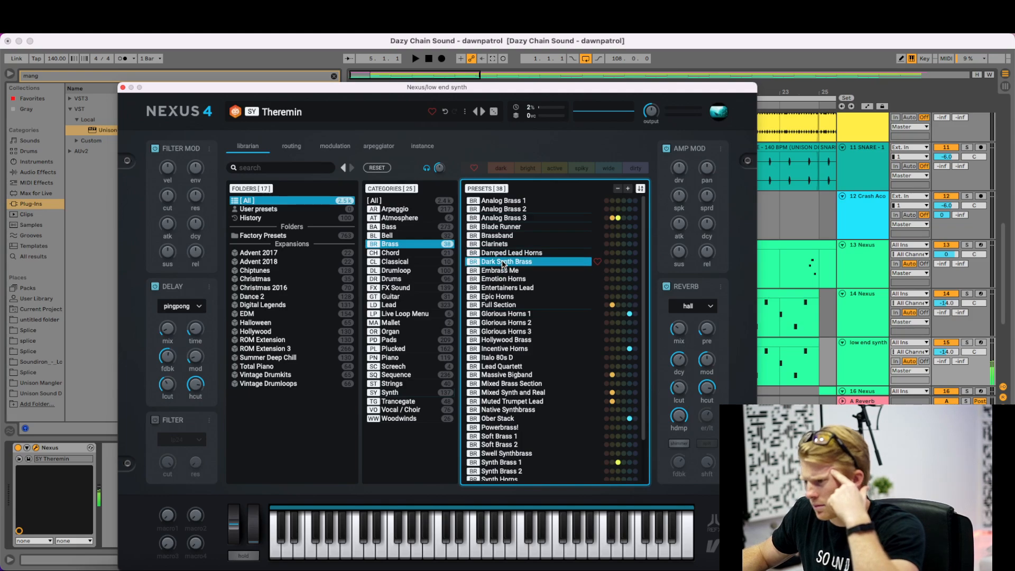
click(123, 88)
click(863, 359)
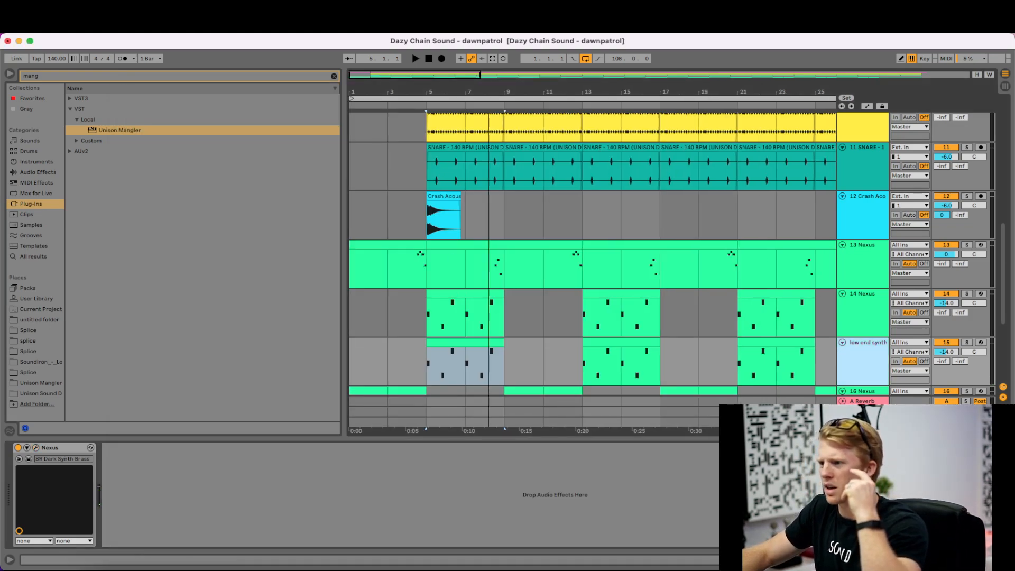
- Consolidate all low end synth clips from bar 5 to bar 97 into a single clip
scroll(591, 324, down, 10)
drag(747, 361, 368, 360)
key(super+j)
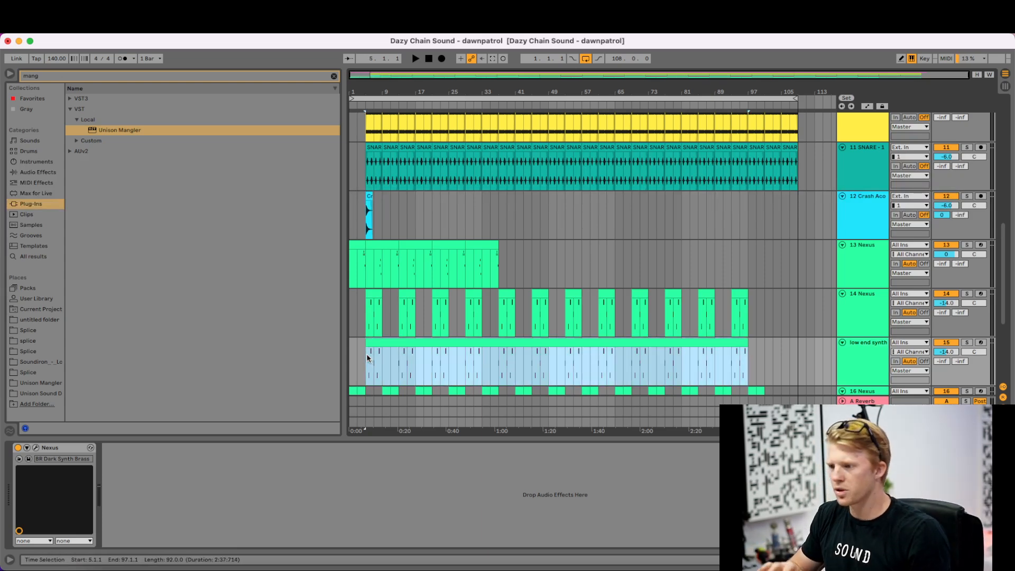
- Transpose all notes in the consolidated low end synth clip down one octave to C#3–F3 and play the track soloed
double_click(401, 340)
click(366, 401)
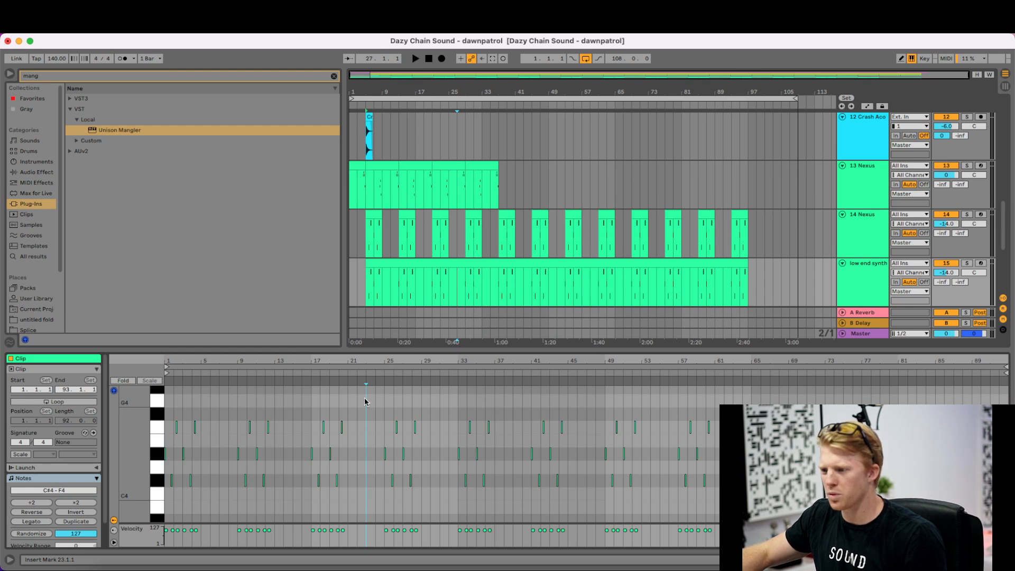
key(super+a)
key(shift+Down)
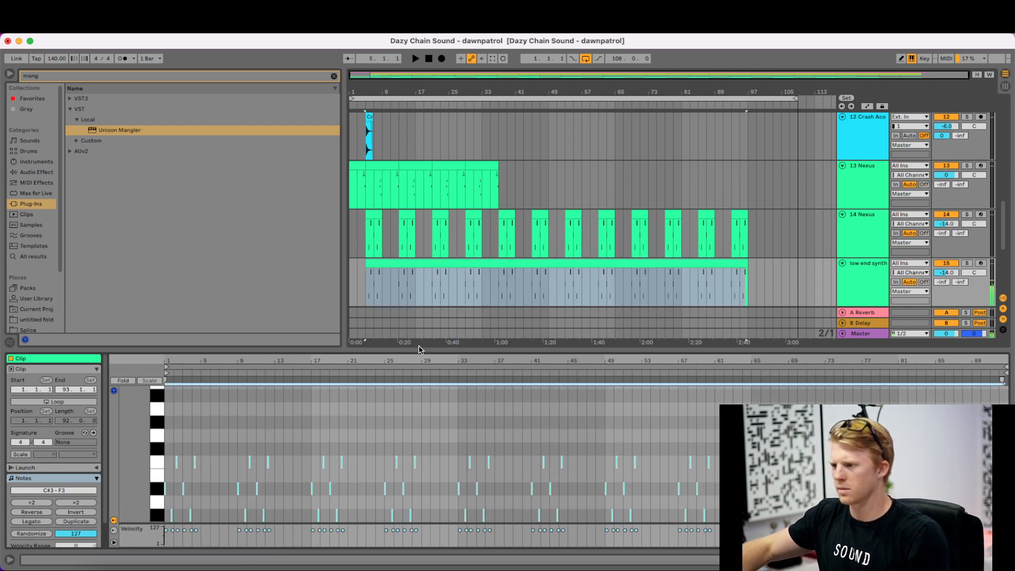
click(968, 264)
key(space)
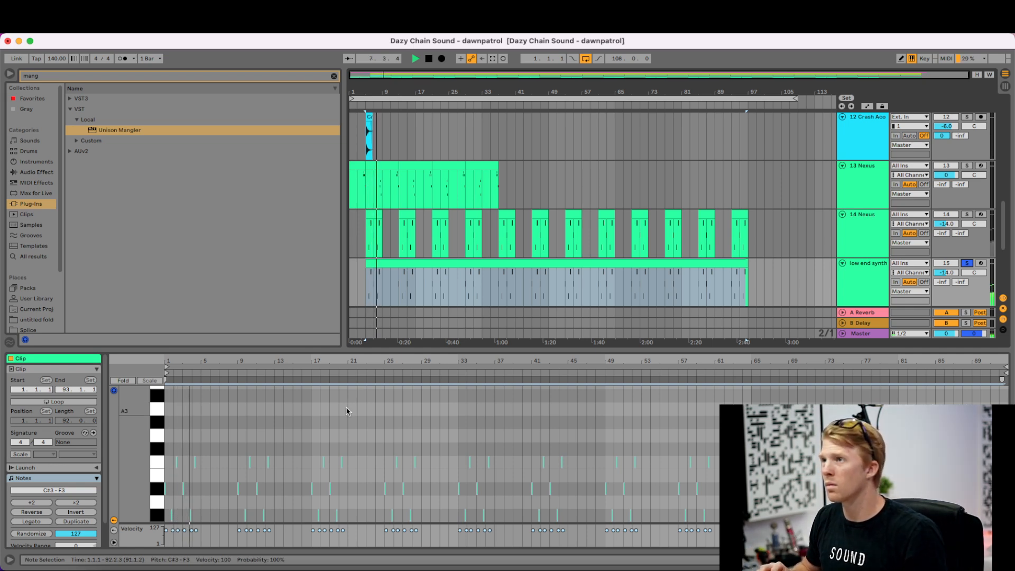
- Transpose all the low end synth notes down another octave to C#2–F2
click(346, 411)
key(super+a)
key(shift+Down)
key(space)
- Unsolo the low end synth and raise its volume to -3.6 dB while listening to it with the arrangement
drag(946, 272, 946, 263)
key(space)
click(967, 264)
key(space)
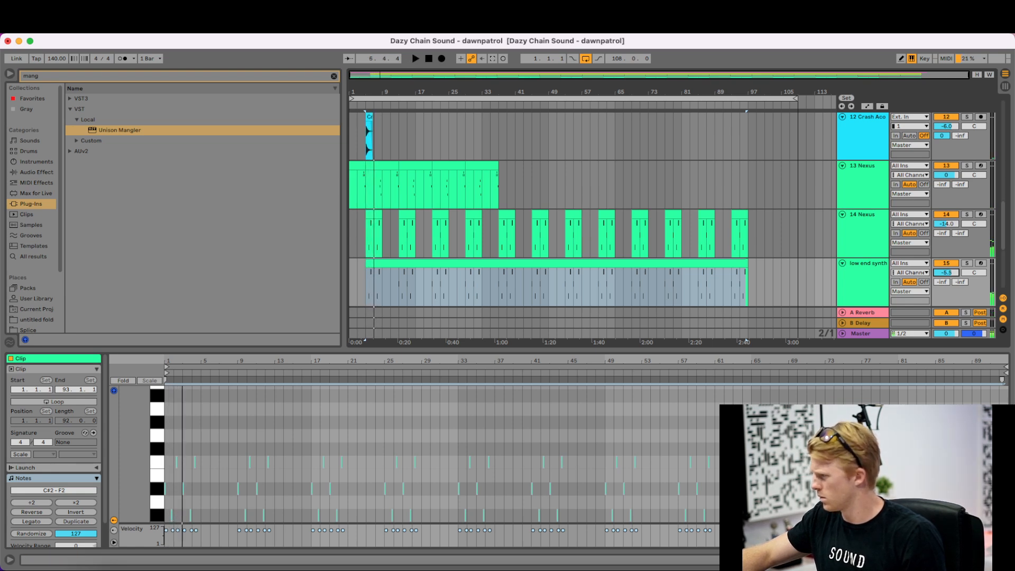
click(945, 274)
key(space)
drag(945, 274, 945, 270)
key(space)
- Reopen the Nexus instrument holding the Dark Synth Brass preset on the low end synth track
click(865, 284)
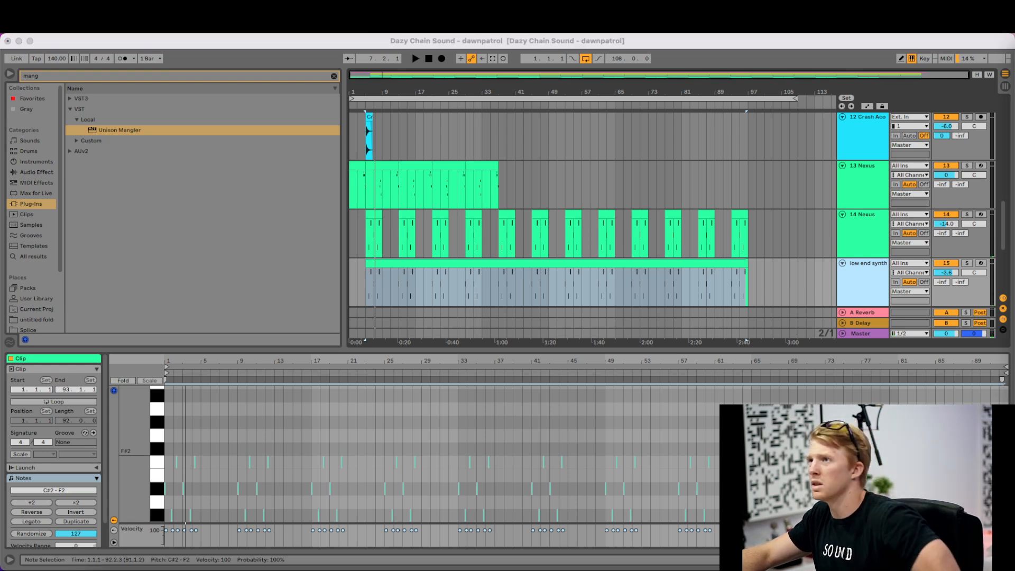
click(721, 264)
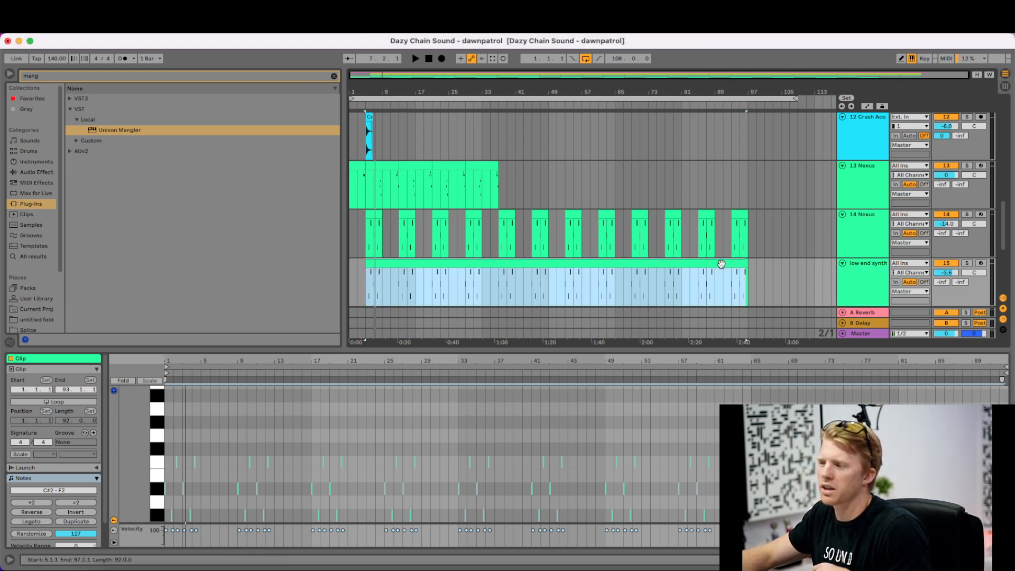
click(858, 283)
scroll(778, 281, down, 3)
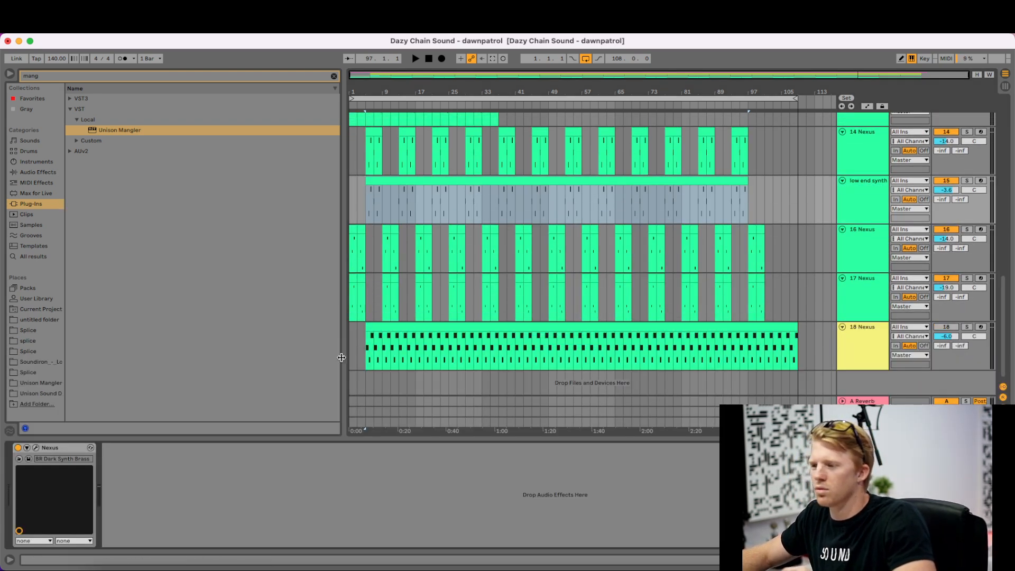
click(35, 447)
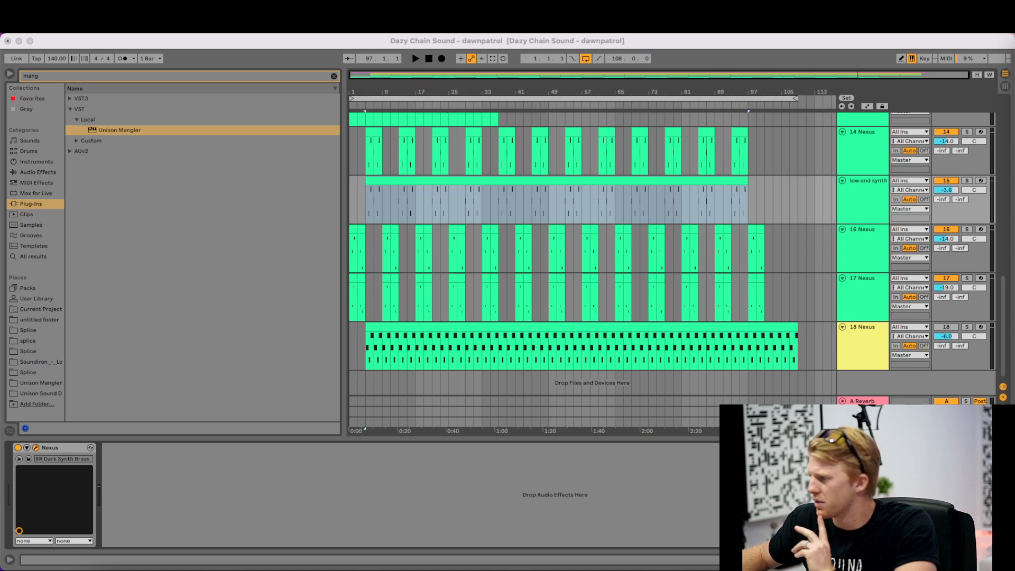
- Recolour the low end synth track header light brown
click(858, 189)
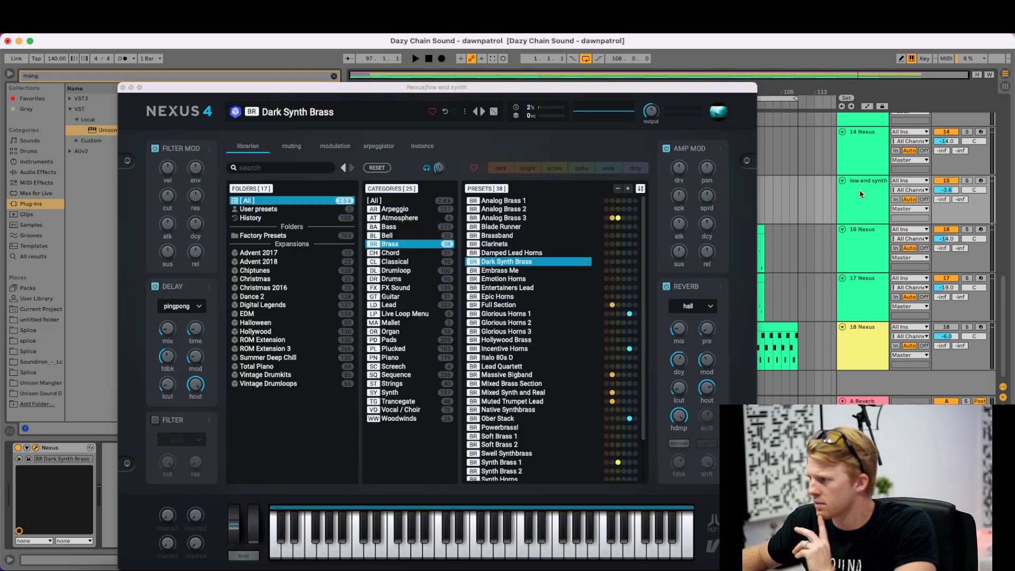
right_click(859, 189)
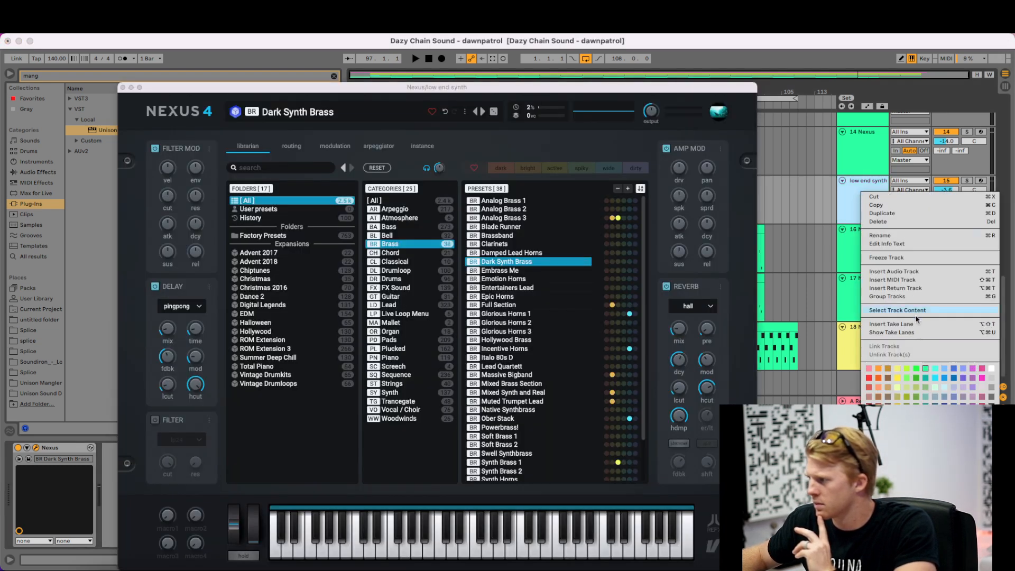
click(887, 390)
- Audition the Brass presets one after another from Entertainers Lead through Vintage Brass
click(521, 288)
key(Down)
key(Down)
key(Down)
key(Down)
key(Down)
key(Down)
key(Down)
key(Down)
key(Down)
key(Down)
key(Down)
key(Down)
key(Down)
key(Down)
key(Down)
key(Down)
key(Down)
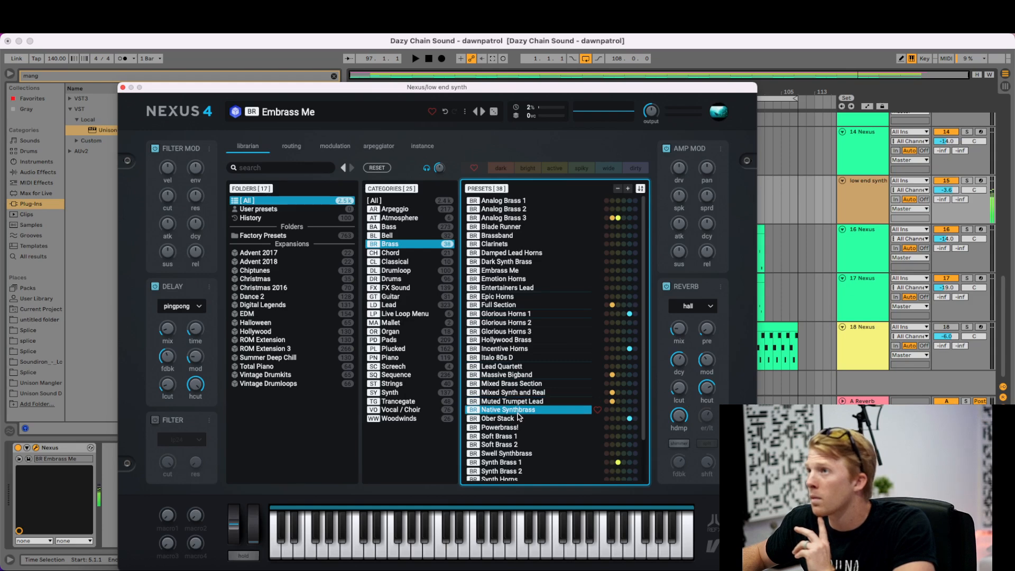
key(Down)
key(Down)
key(Down)
key(Down)
key(Down)
key(Down)
key(Down)
key(Down)
key(Down)
key(Down)
key(Down)
key(Down)
key(Down)
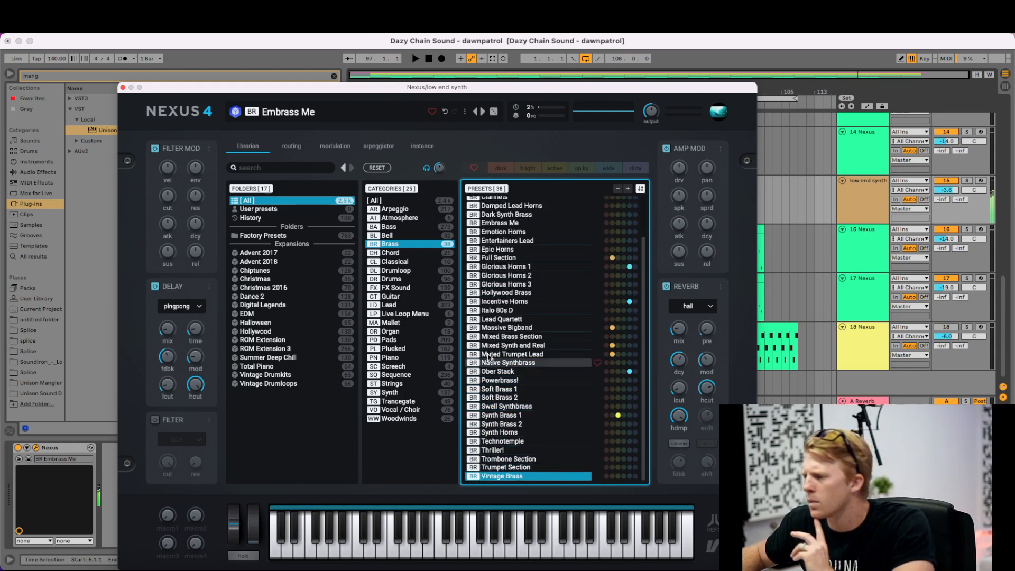
- Preview the Brass presets from Brassband to Entertainers Lead again, reload Dark Synth Brass and listen to it in the arrangement
scroll(489, 377, up, 3)
click(508, 236)
click(512, 245)
click(511, 253)
click(512, 262)
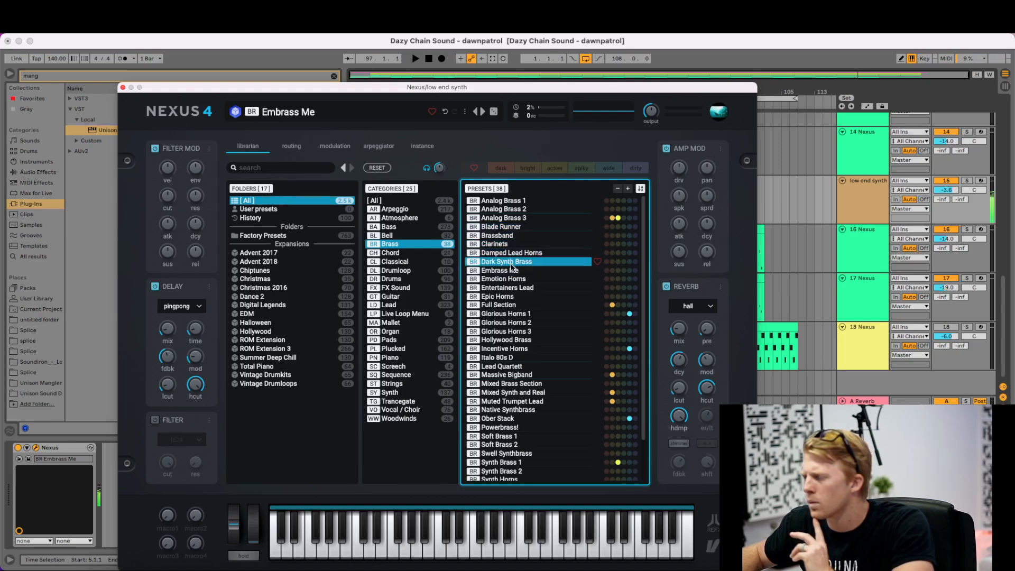
click(515, 288)
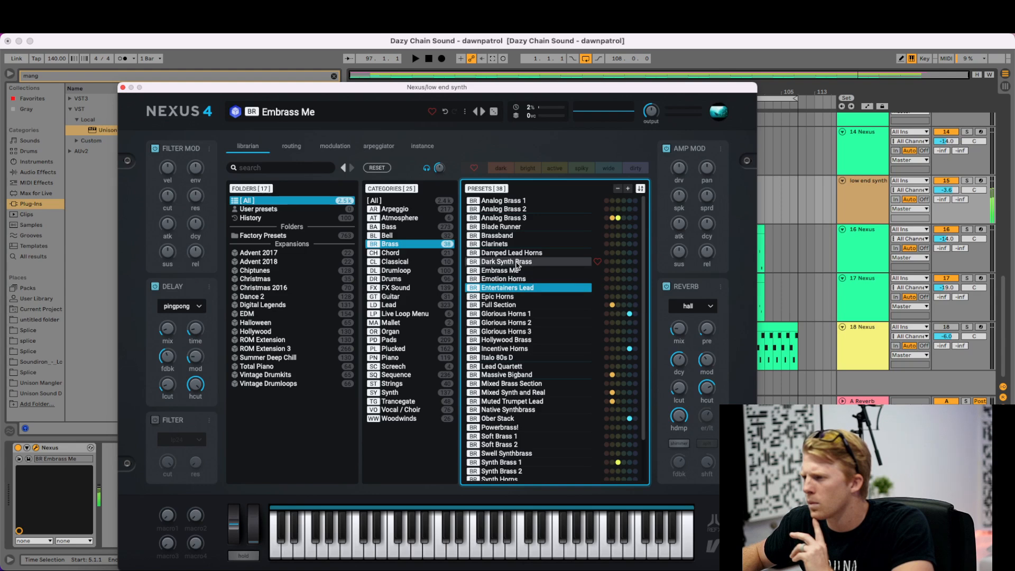
click(518, 263)
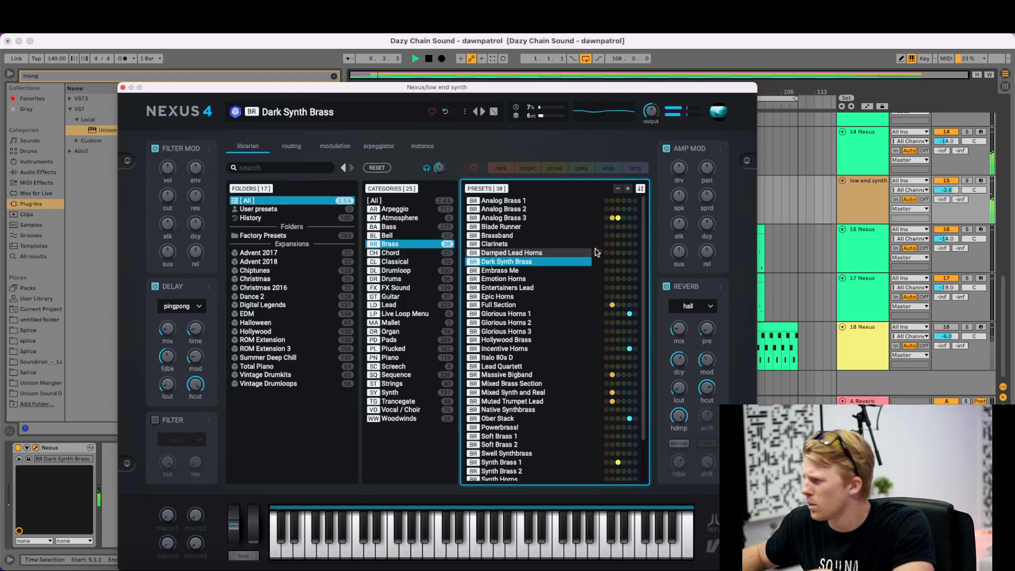
- Try Damped Lead Horns and the following horn presets during playback, load Epic Horns on the low end synth and stop playback
click(530, 255)
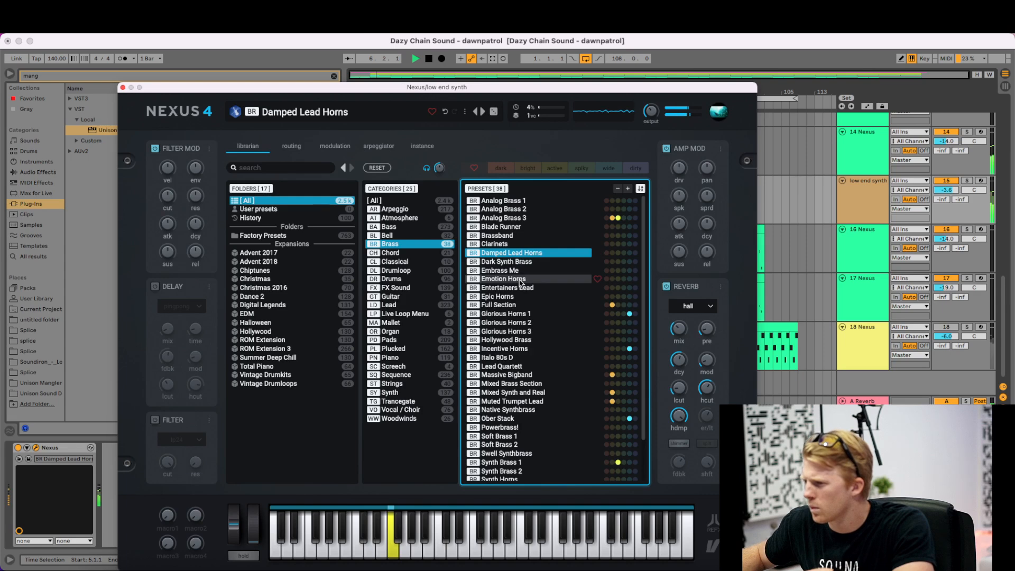
click(522, 280)
click(522, 288)
click(521, 296)
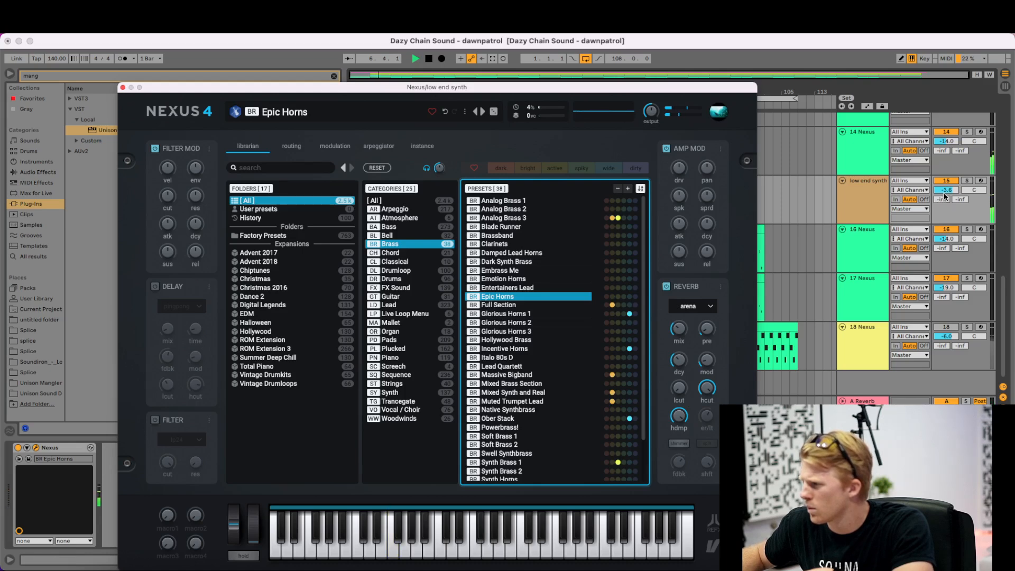
key(space)
- Preview the Full Section, Blade Runner and Clarinets presets, and briefly replay the arrangement from bar 5 with Epic Horns
click(527, 314)
click(526, 305)
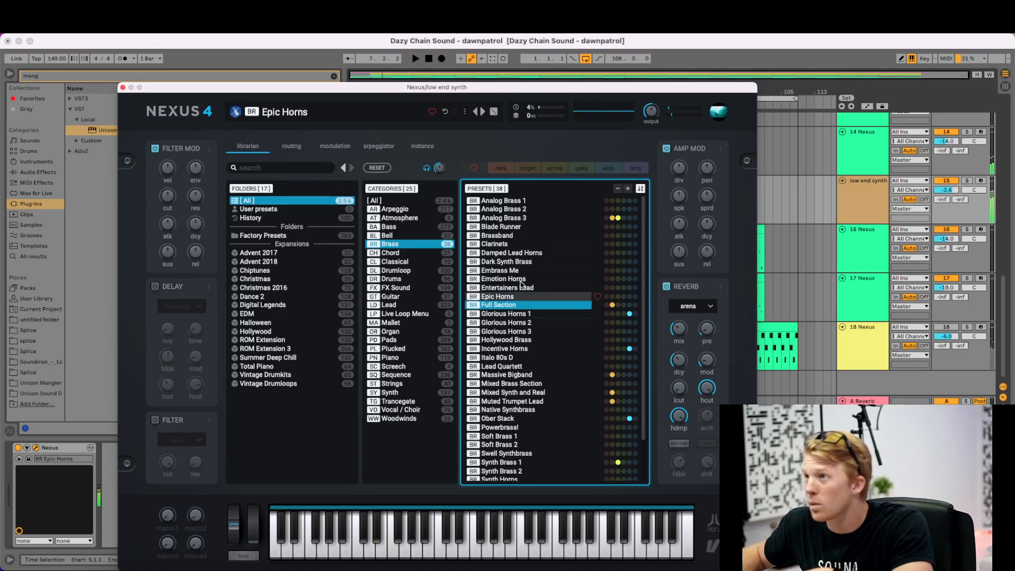
click(518, 230)
click(525, 246)
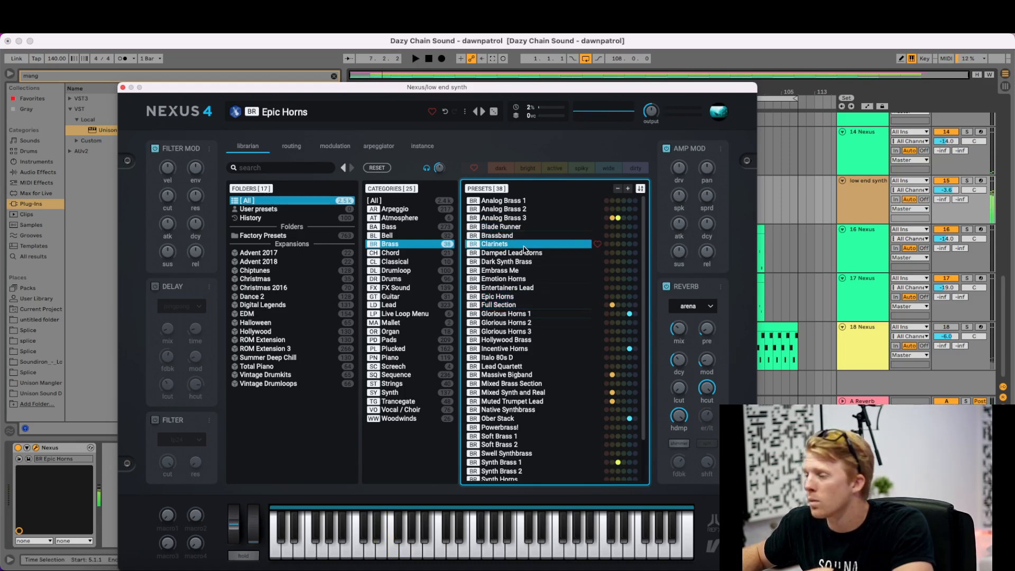
key(space)
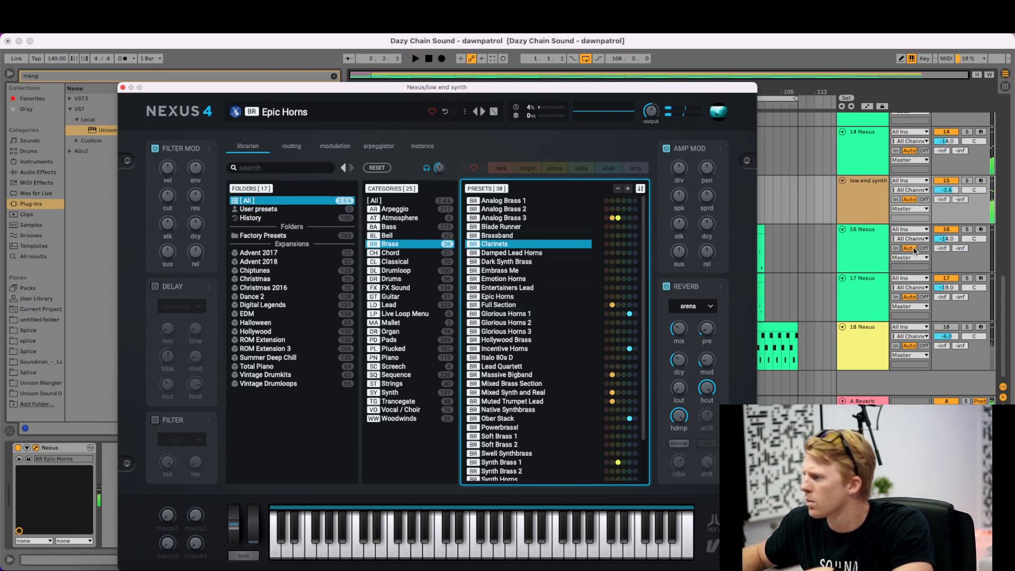
key(super+Tab)
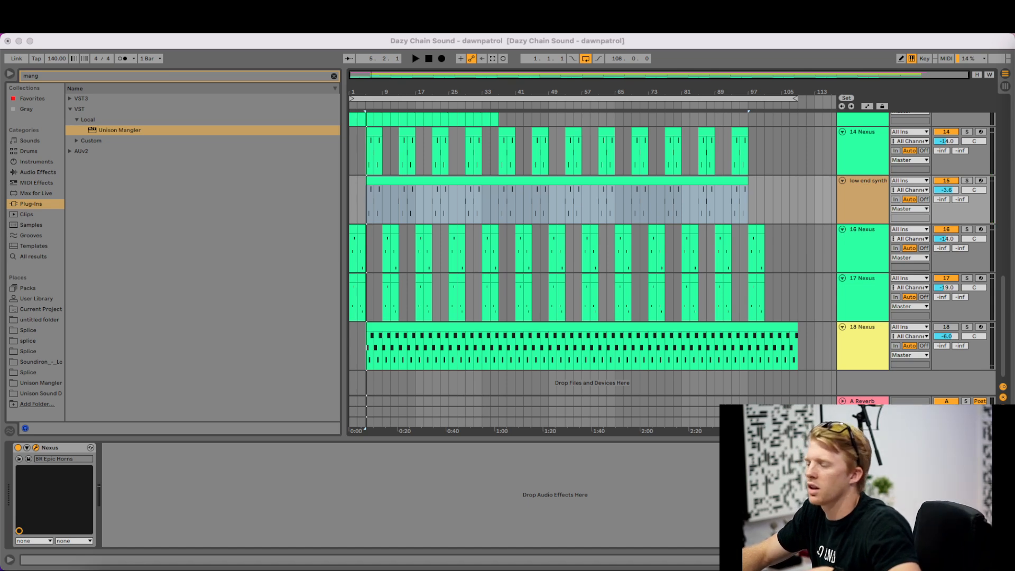
- Switch to Spotify, open the search page and play the reference single ANNA ("Oii") by KVON_777 from its release page
key(super+Tab)
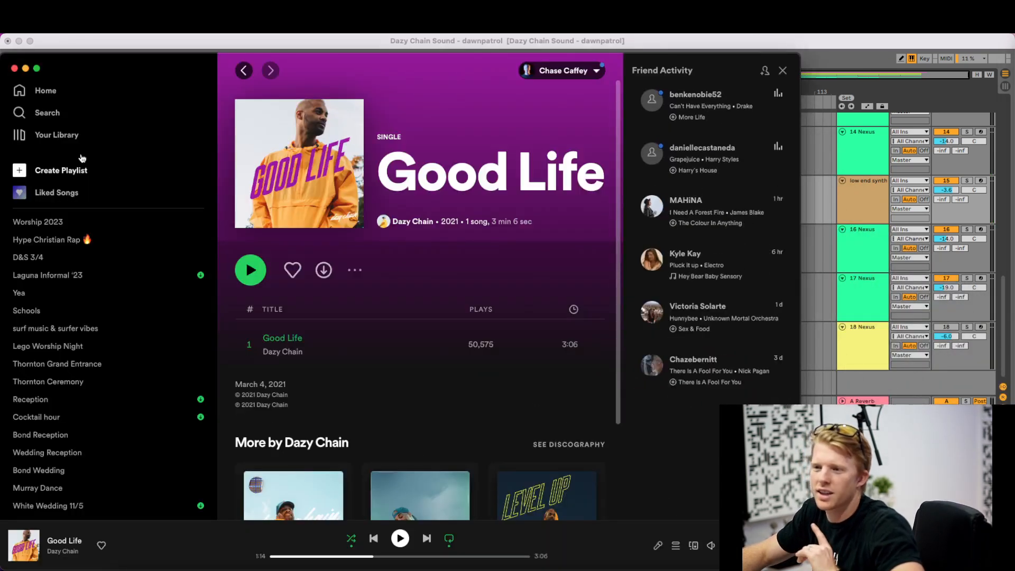
click(41, 113)
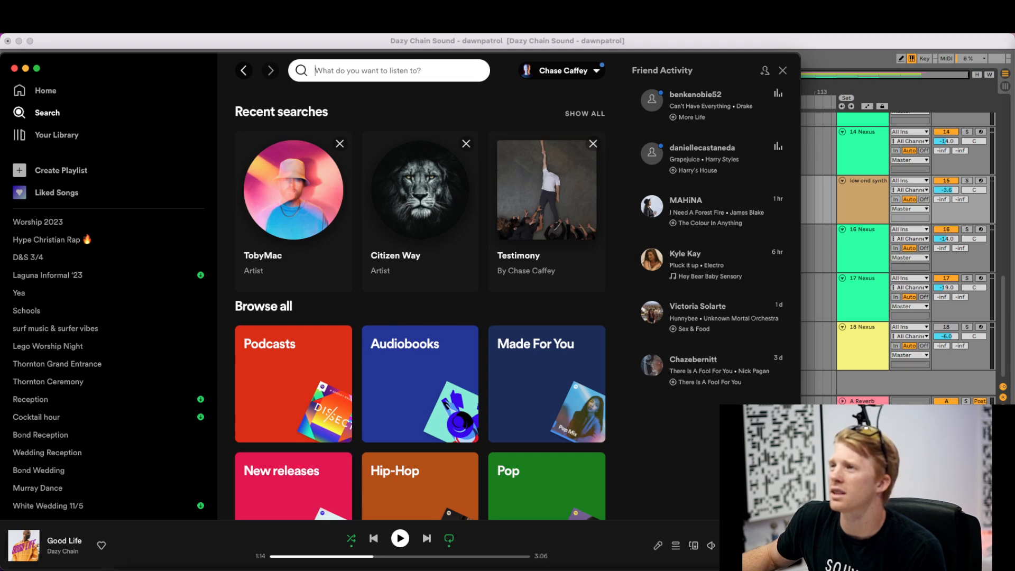
key(super+Tab)
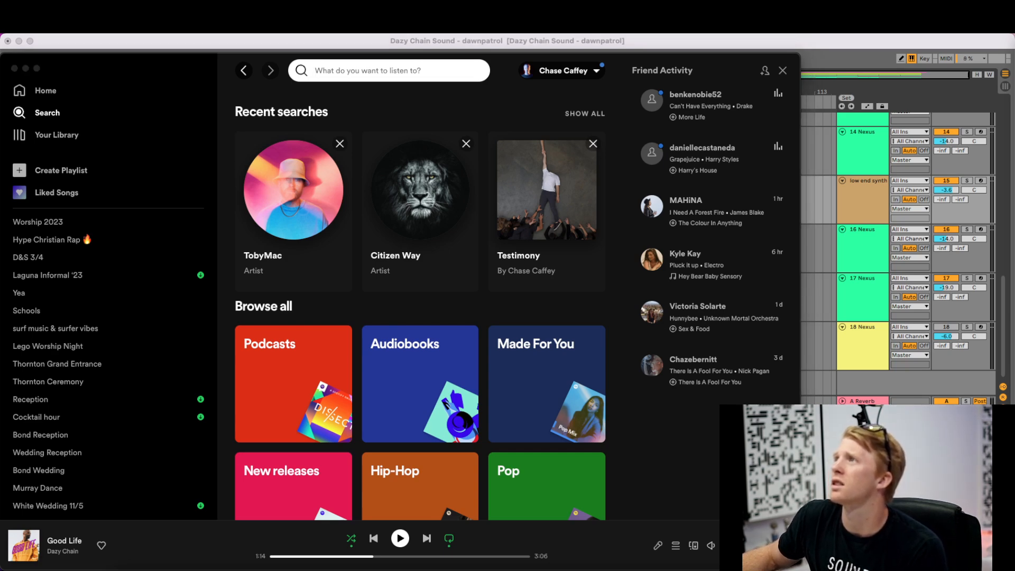
click(62, 551)
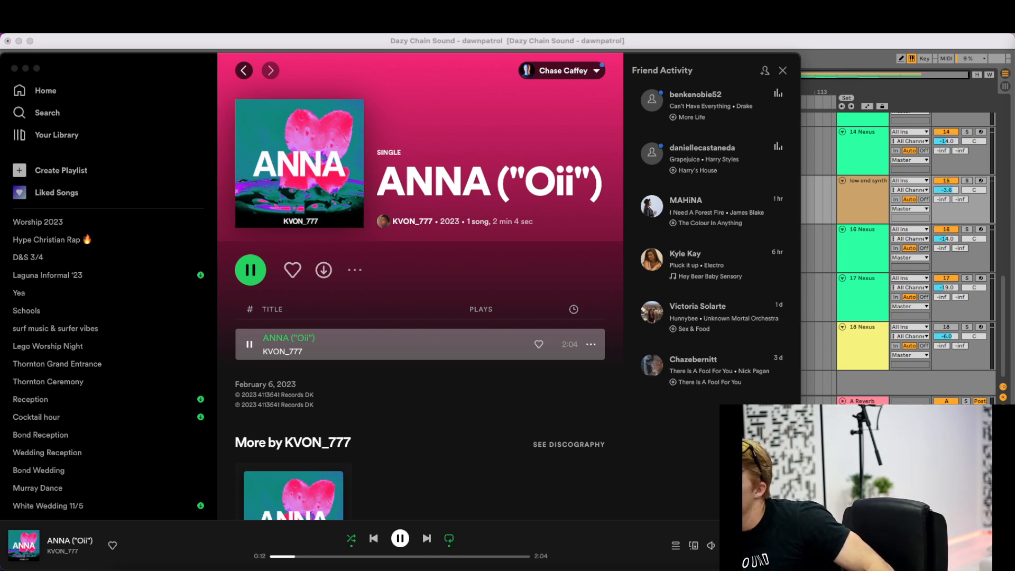
key(super+Tab)
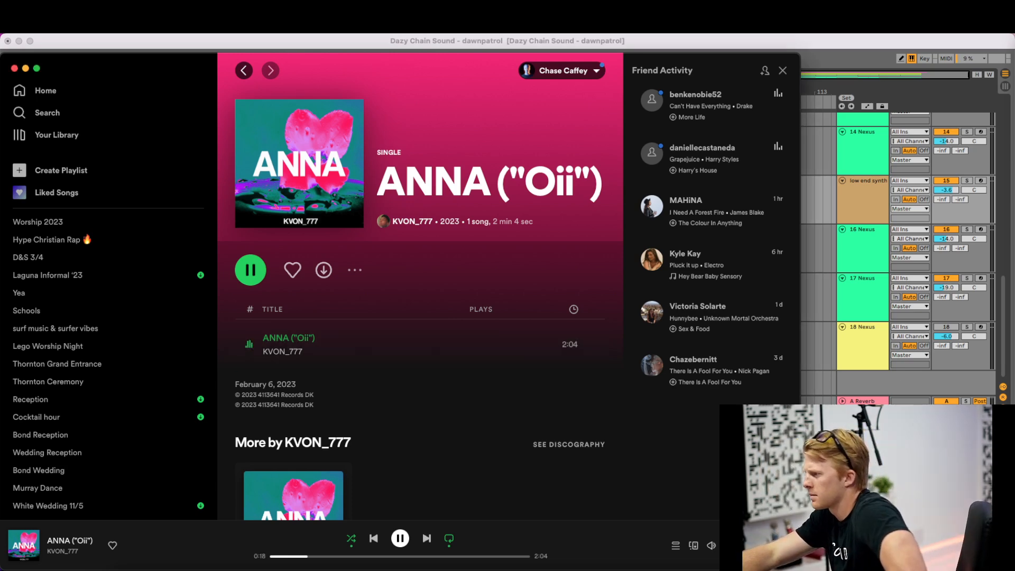
key(super+Tab)
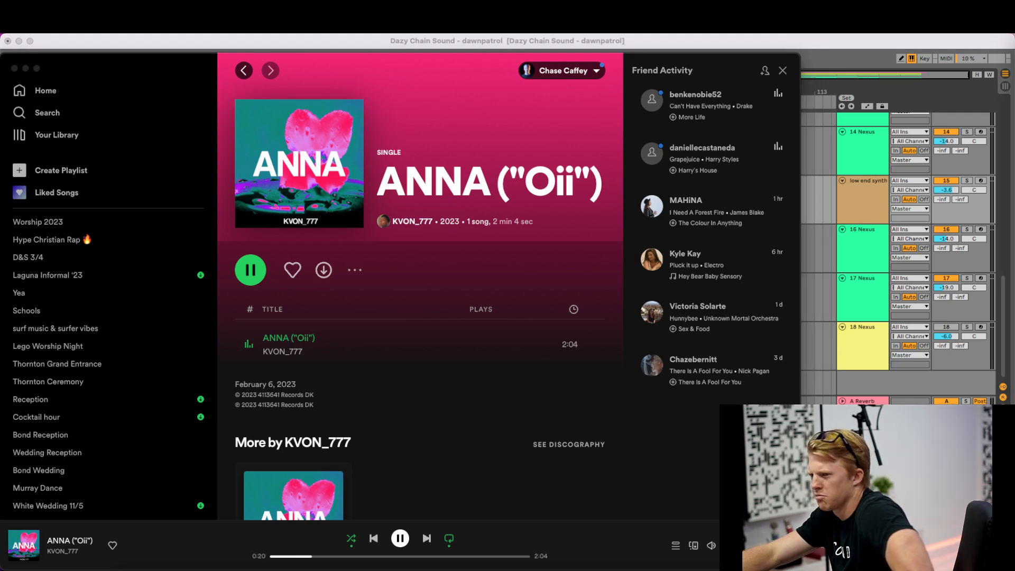